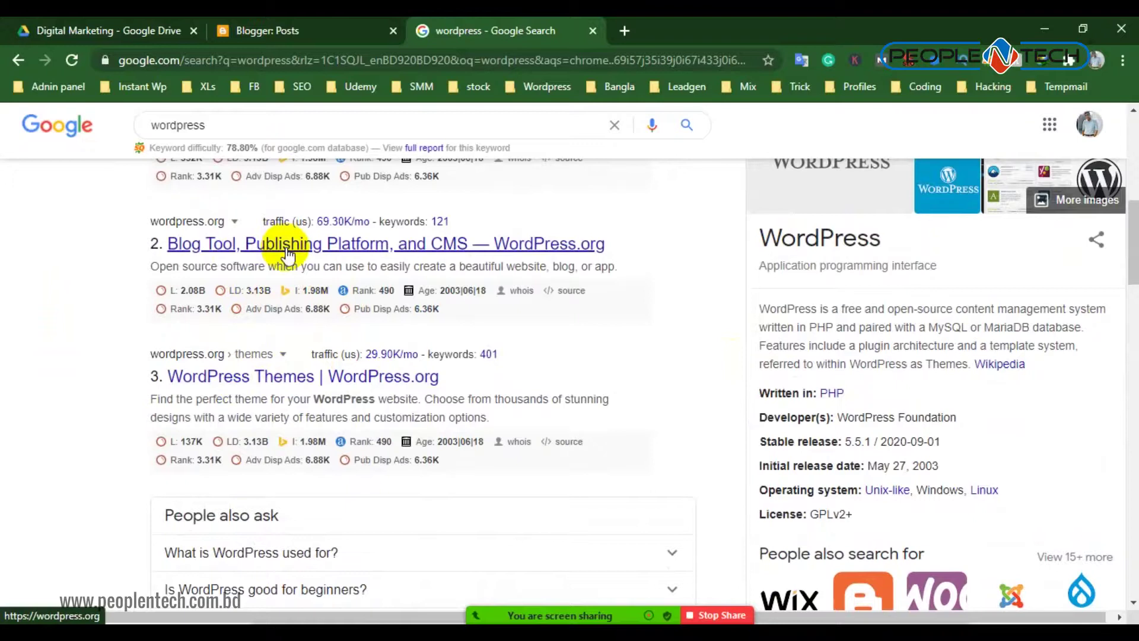
# Compare the wordpress.org and wordpress.com entries in the search results for "wordpress"
pyautogui.moveTo(133, 216); pyautogui.dragTo(230, 224)
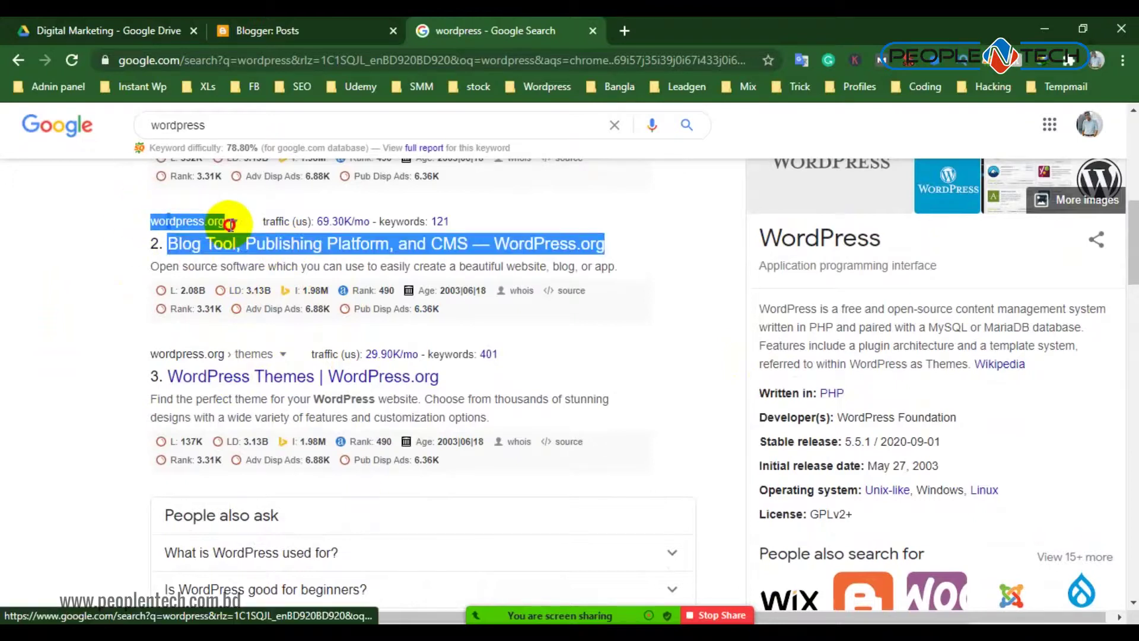
pyautogui.scroll(-5, 184, 292)
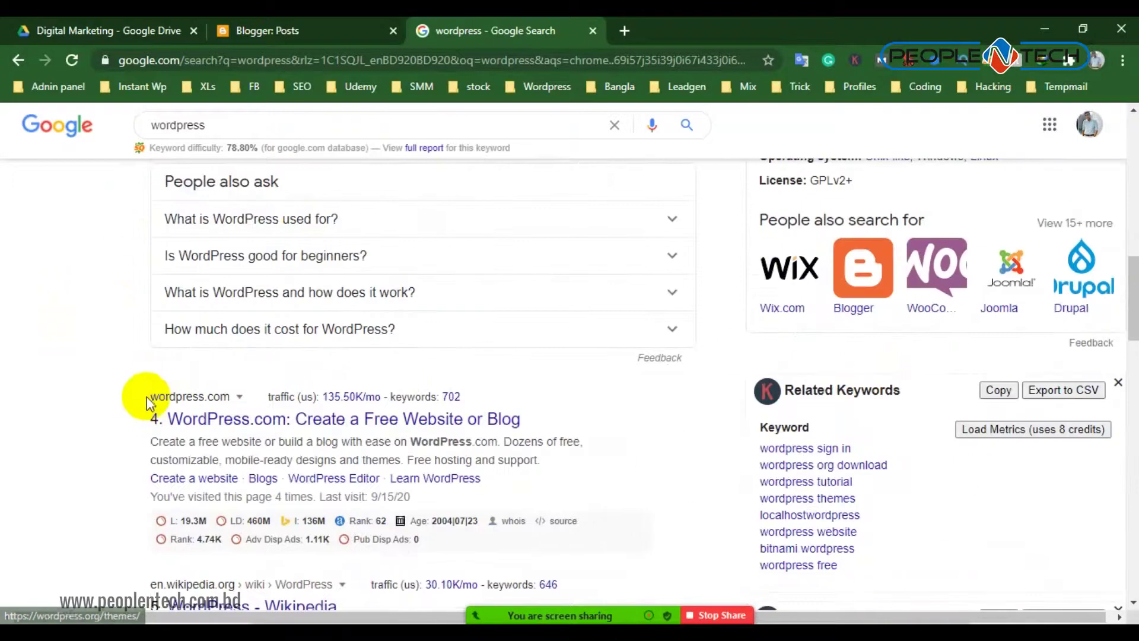
pyautogui.moveTo(140, 396); pyautogui.dragTo(230, 399)
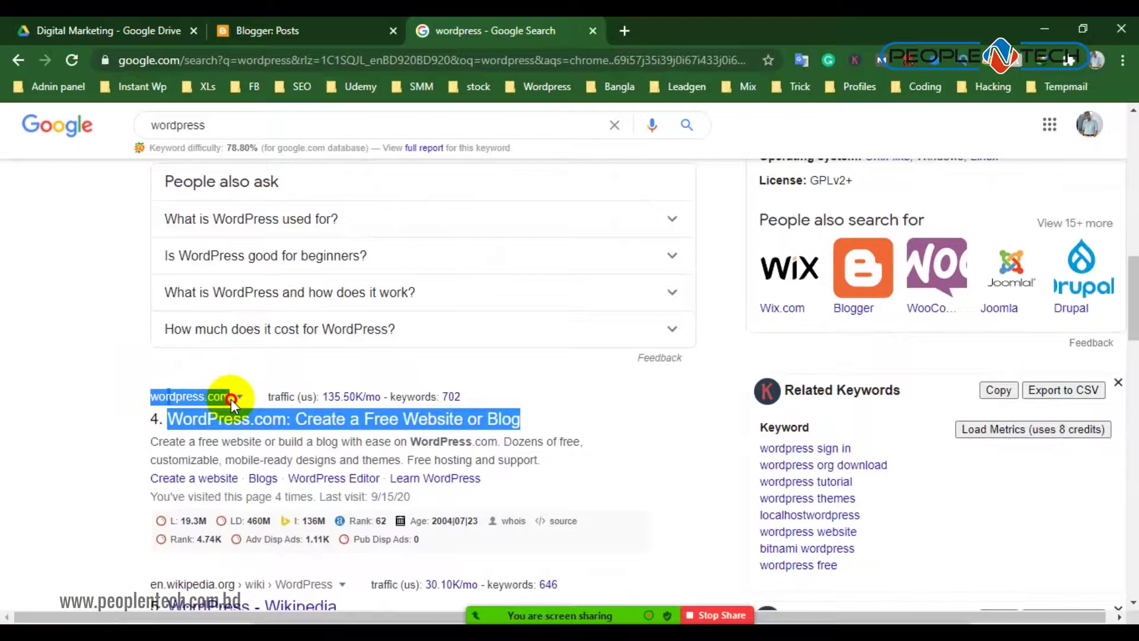
pyautogui.click(47, 437)
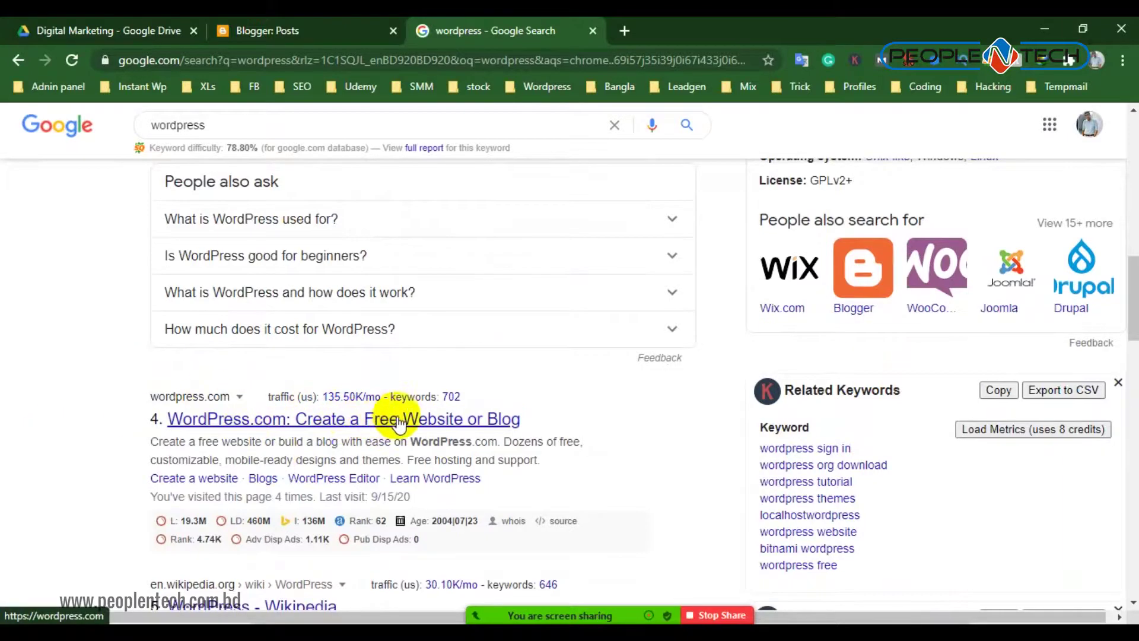
pyautogui.scroll(10, 403, 341)
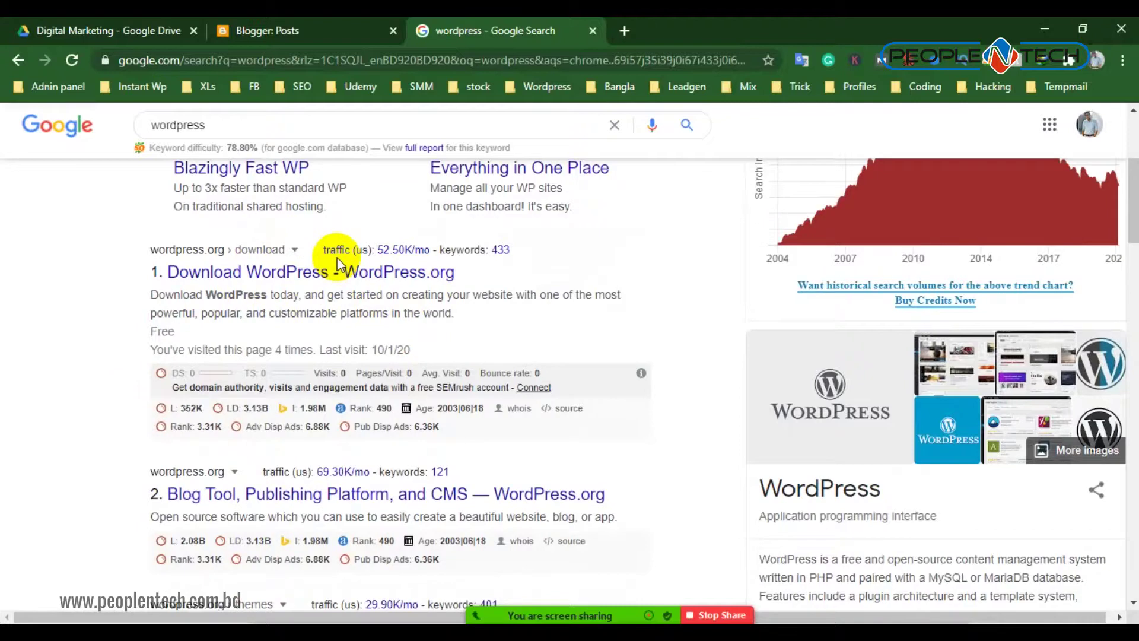
pyautogui.scroll(-10, 337, 258)
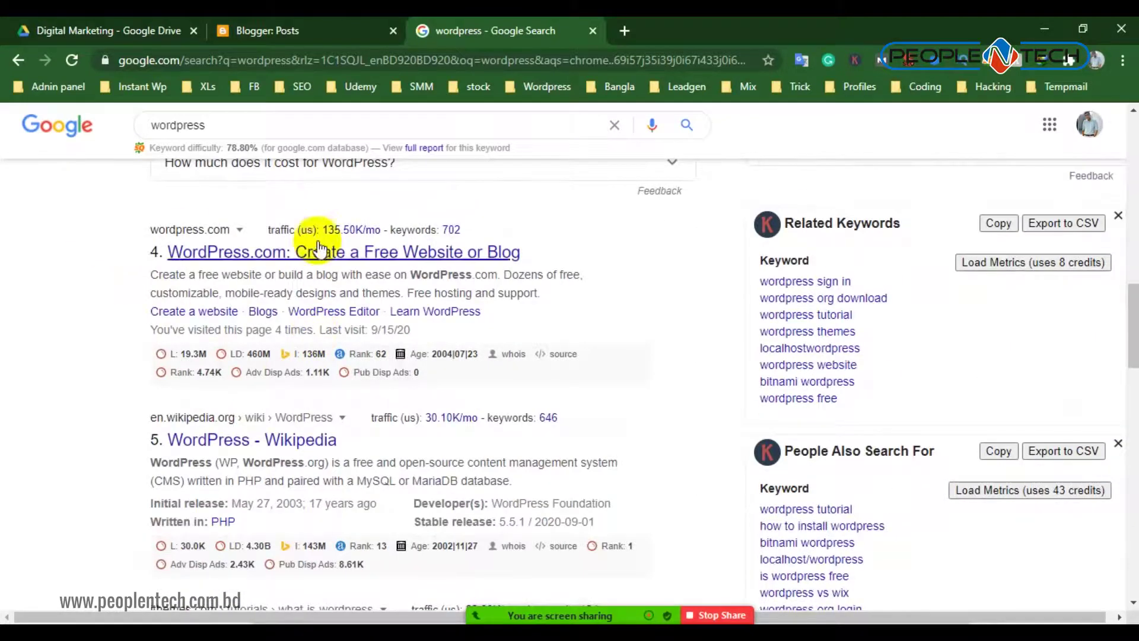
pyautogui.moveTo(74, 231); pyautogui.dragTo(367, 268)
pyautogui.click(63, 331)
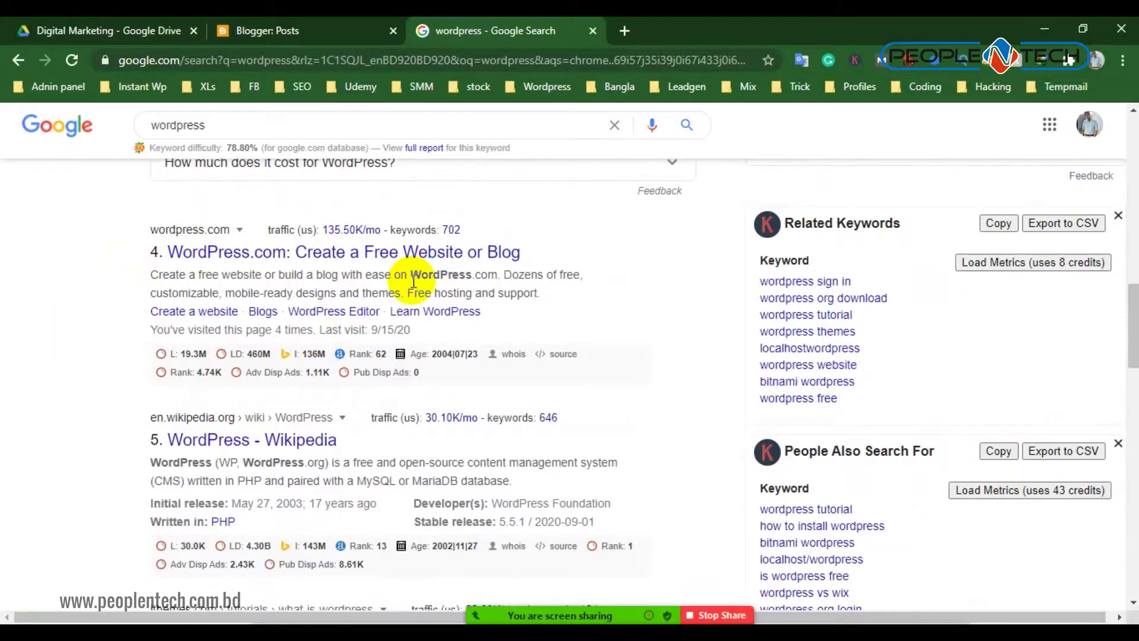
pyautogui.scroll(11, 108, 285)
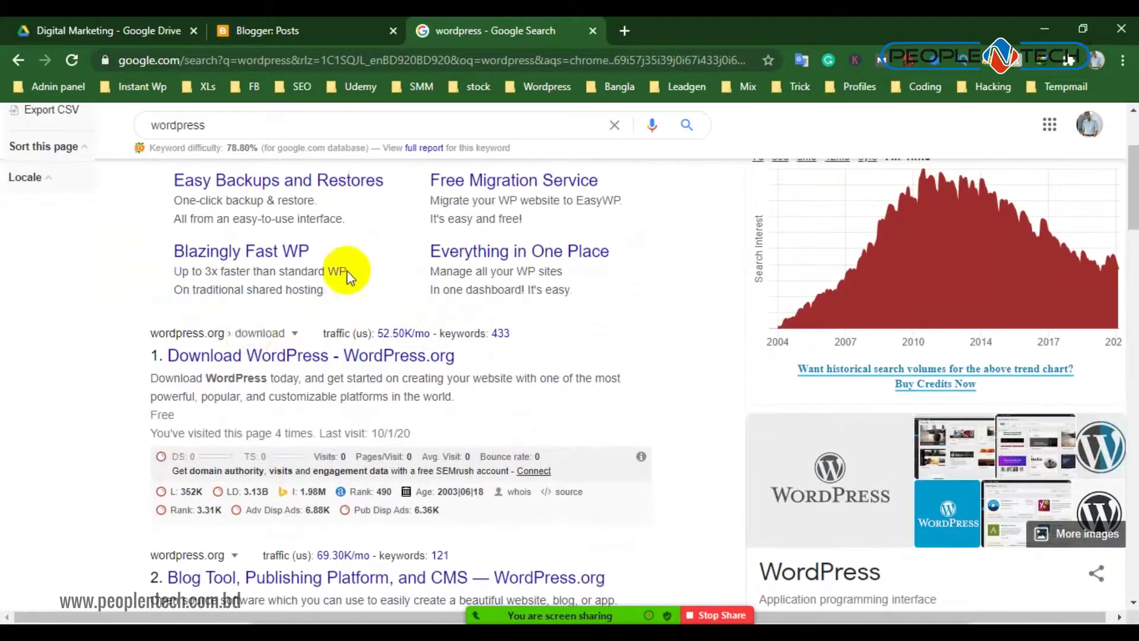
pyautogui.scroll(-3, 410, 303)
pyautogui.scroll(-6, 511, 315)
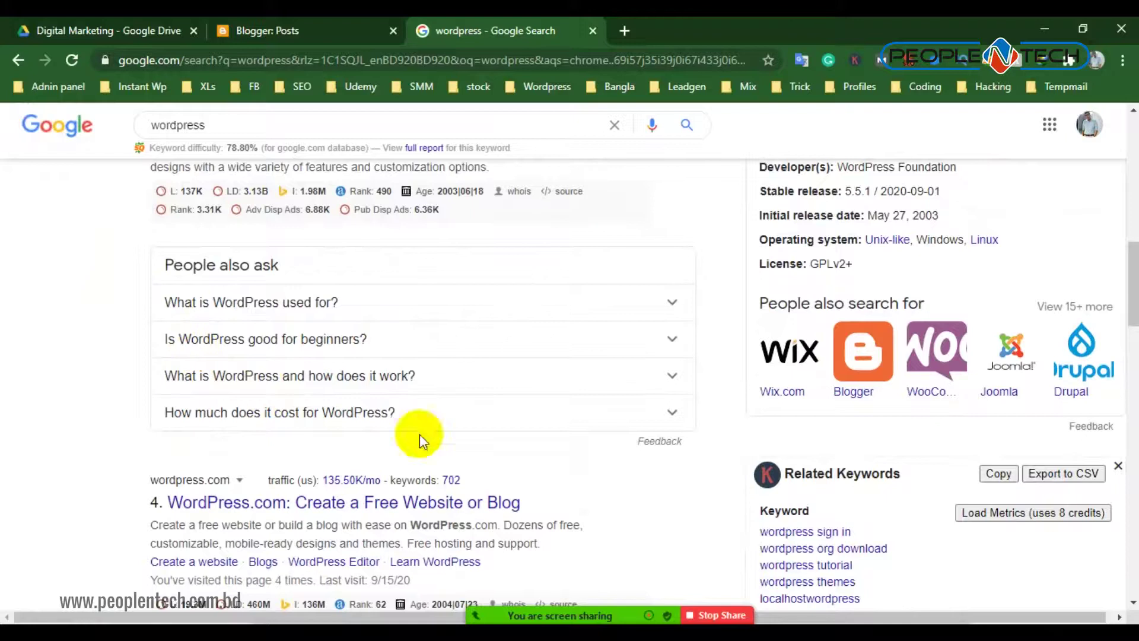
pyautogui.scroll(1, 297, 415)
pyautogui.scroll(-4, 362, 350)
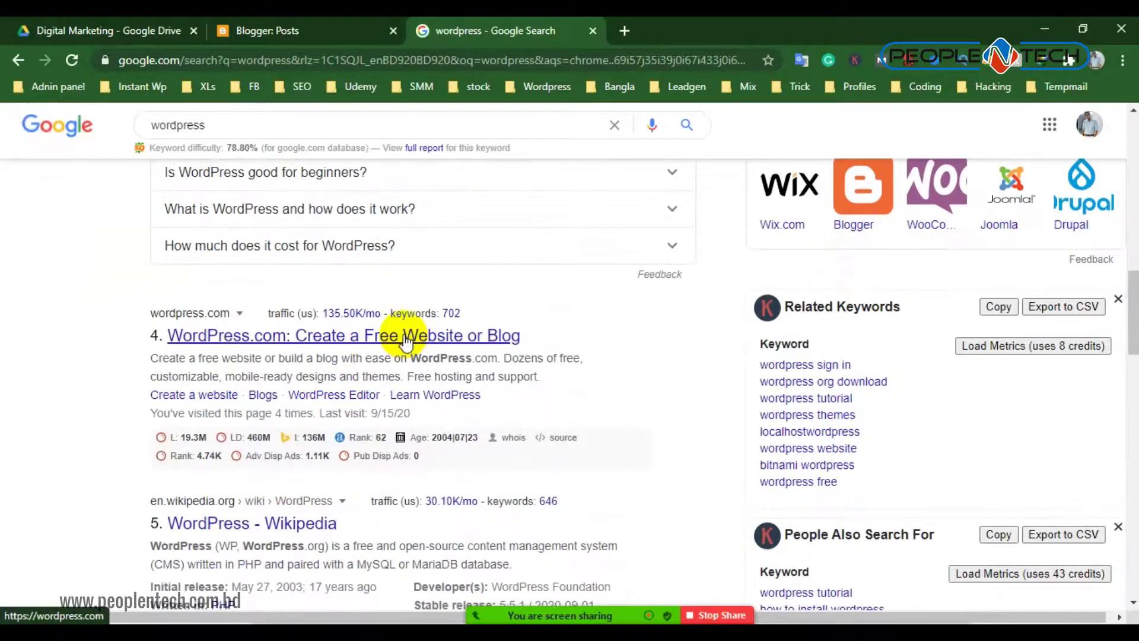
# Open the WordPress.com search result and log in with the saved account credentials
pyautogui.click(228, 333)
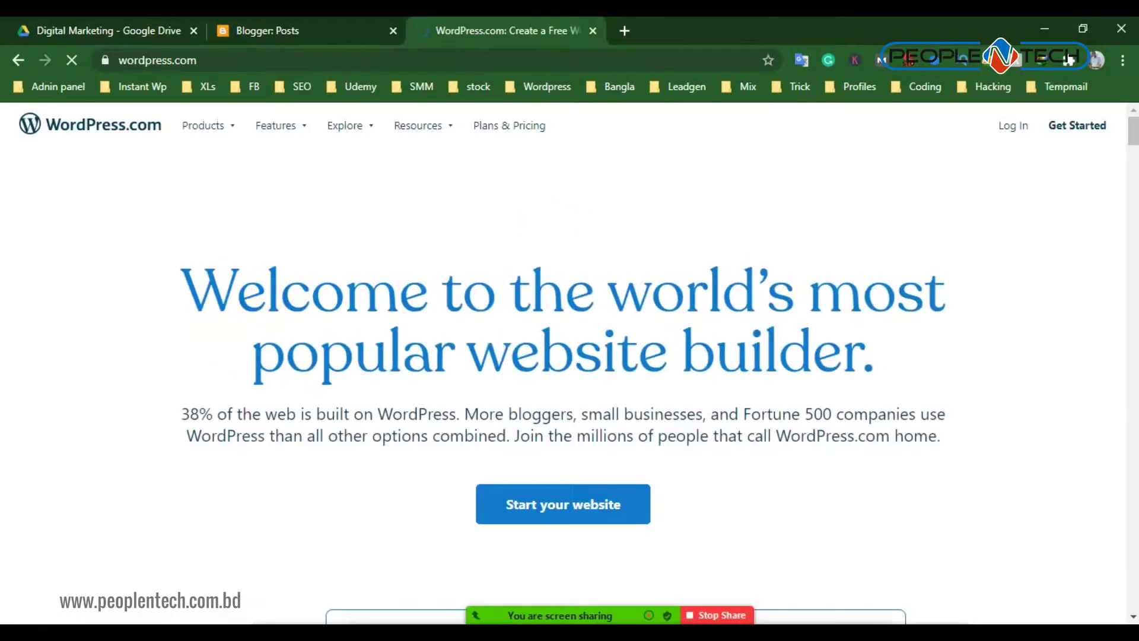
pyautogui.click(1014, 126)
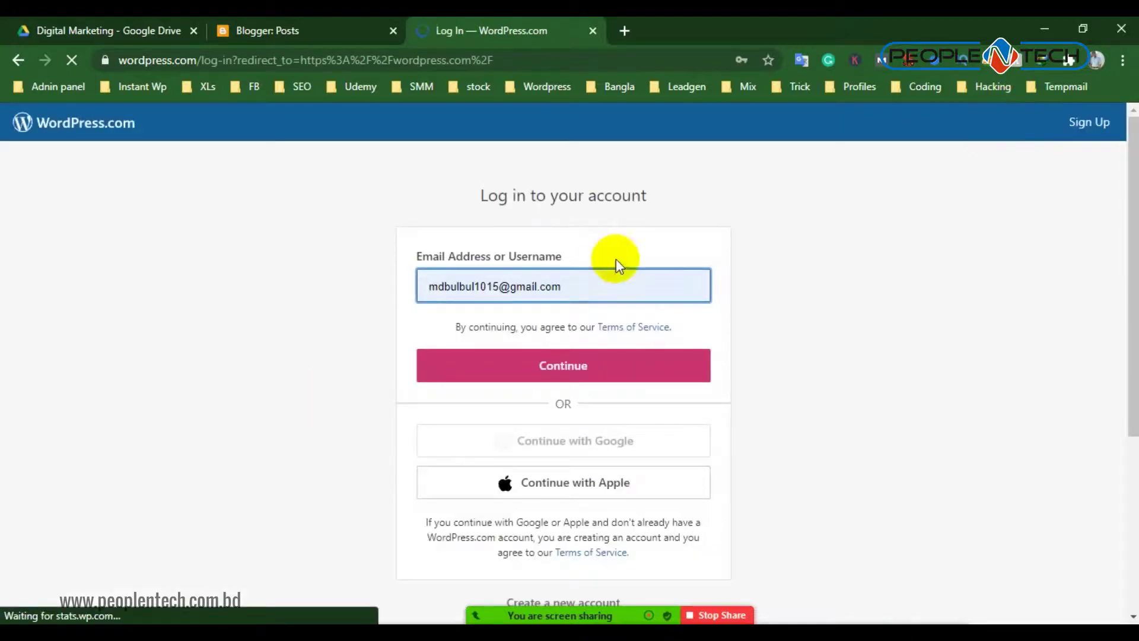
pyautogui.click(574, 362)
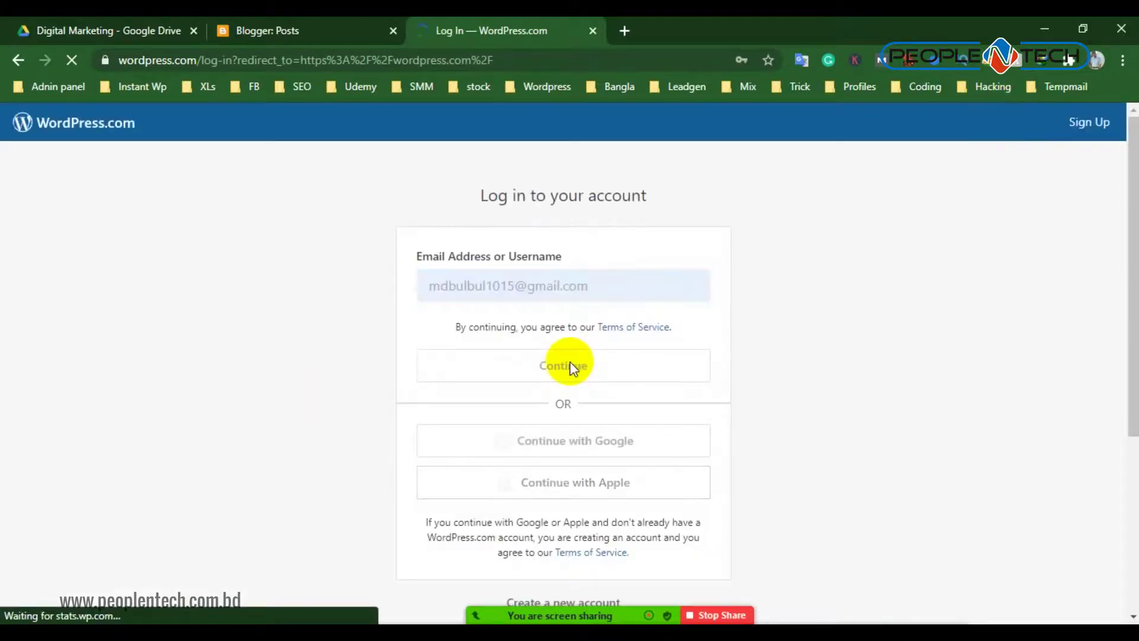
pyautogui.click(543, 445)
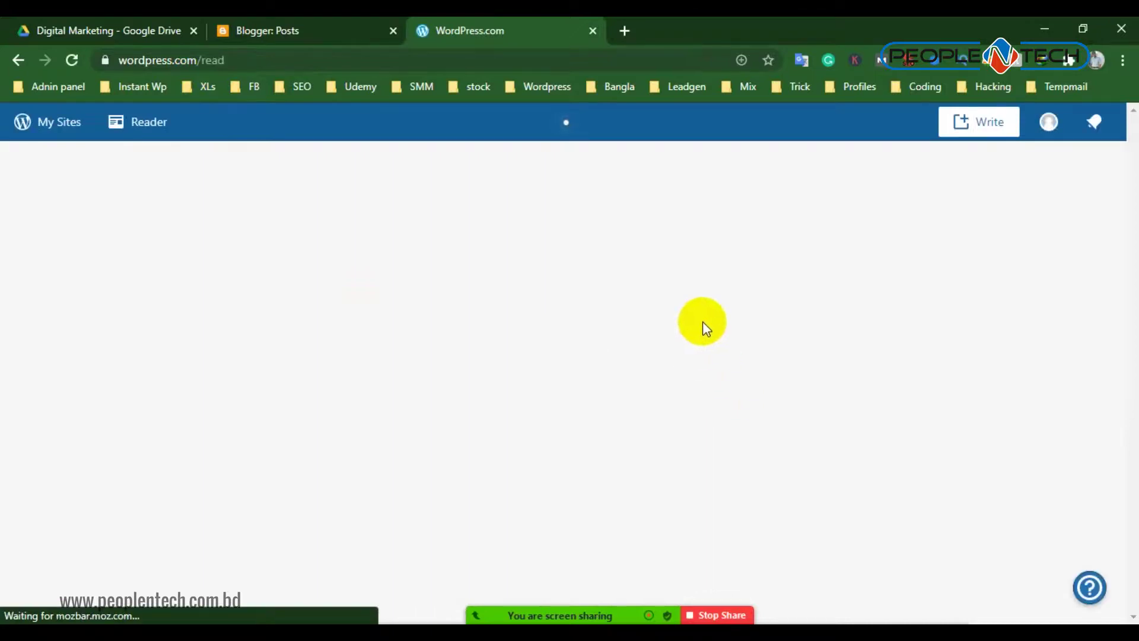
# Open My Sites and review the Best Dropshipping Tools site's management options, expanding the Site section
pyautogui.click(82, 125)
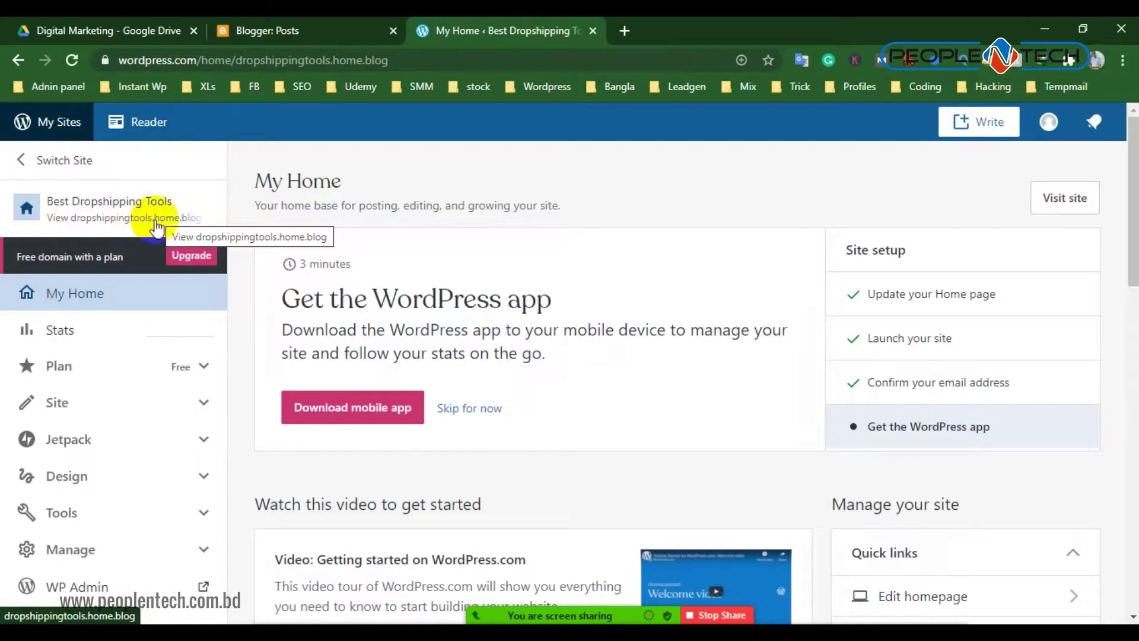
pyautogui.scroll(-3, 94, 491)
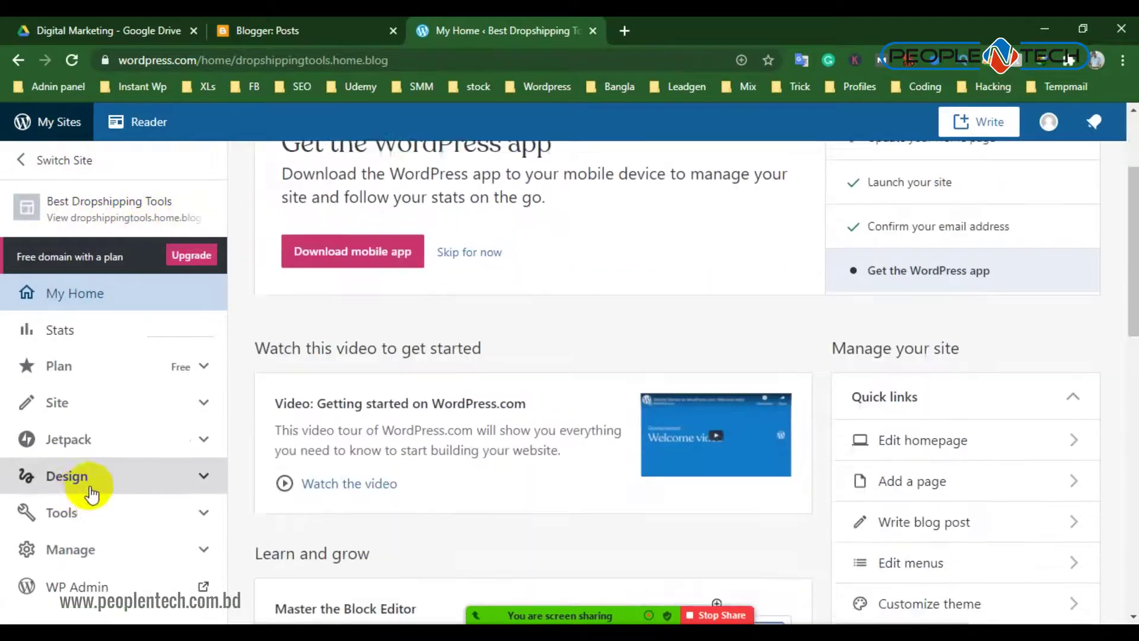
pyautogui.click(207, 408)
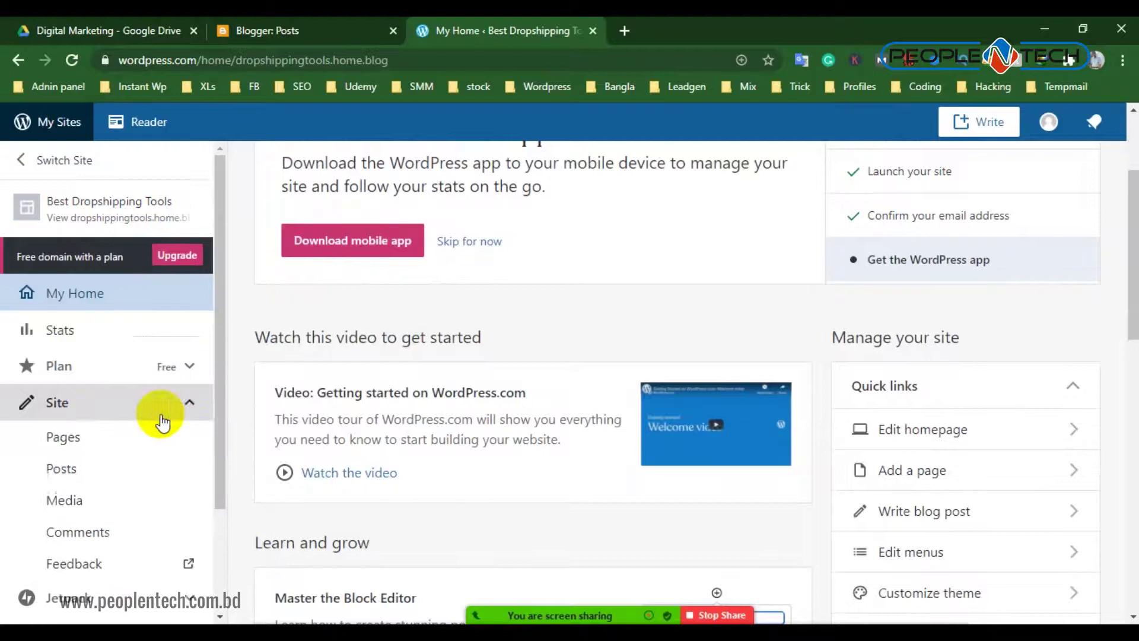
pyautogui.scroll(-10, 140, 480)
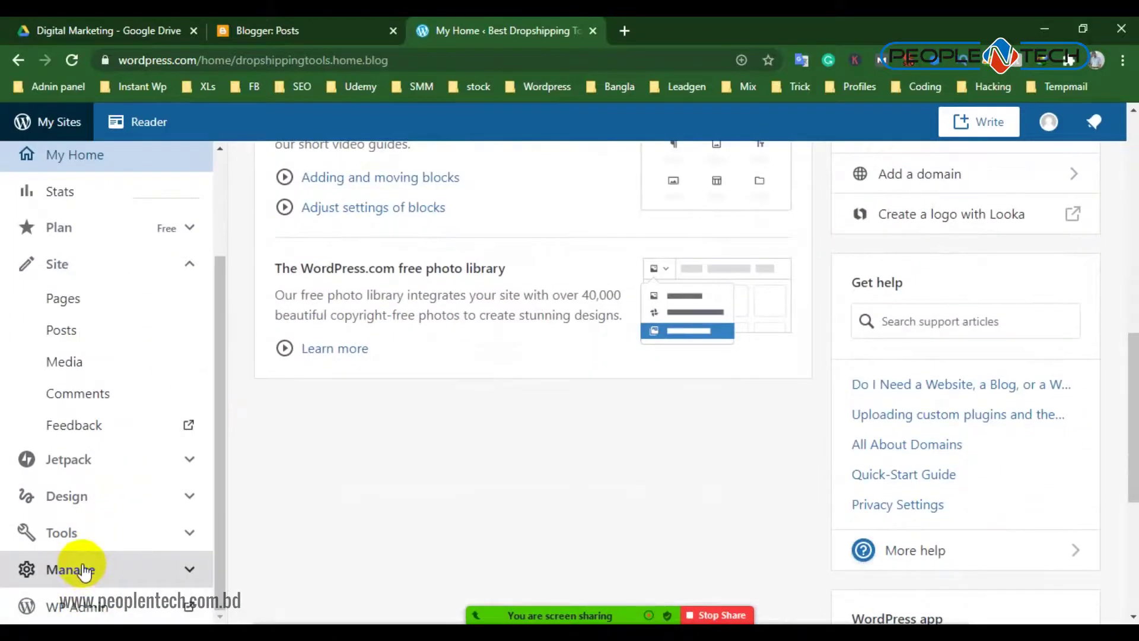
pyautogui.scroll(6, 122, 288)
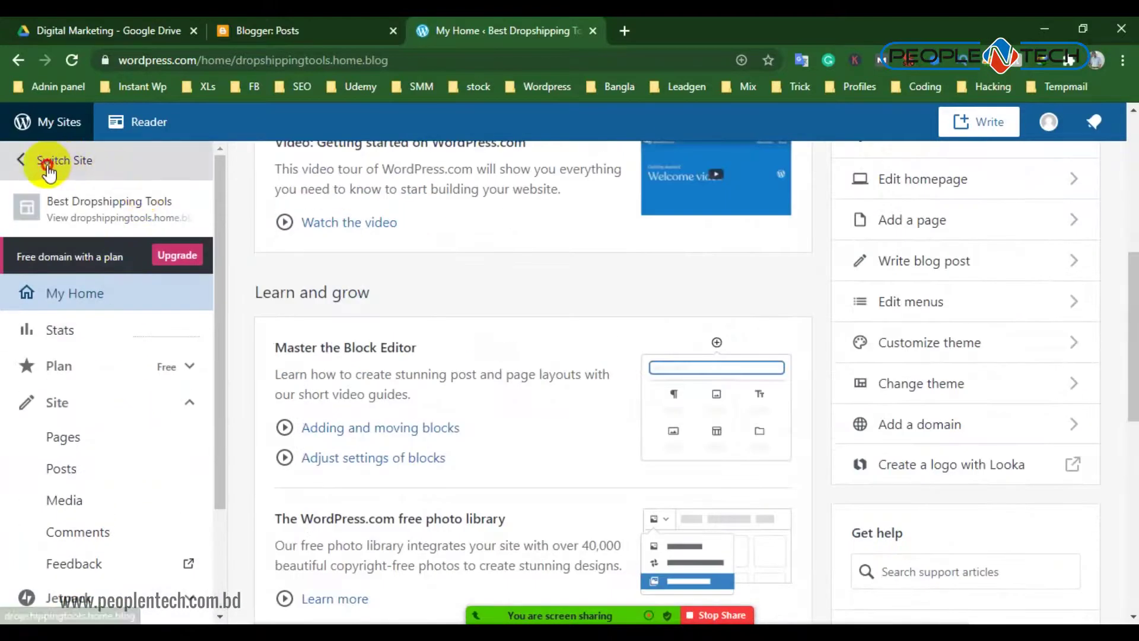
# Switch to the "Site Title" site marked Coming Soon and open its WP Admin dashboard
pyautogui.click(47, 166)
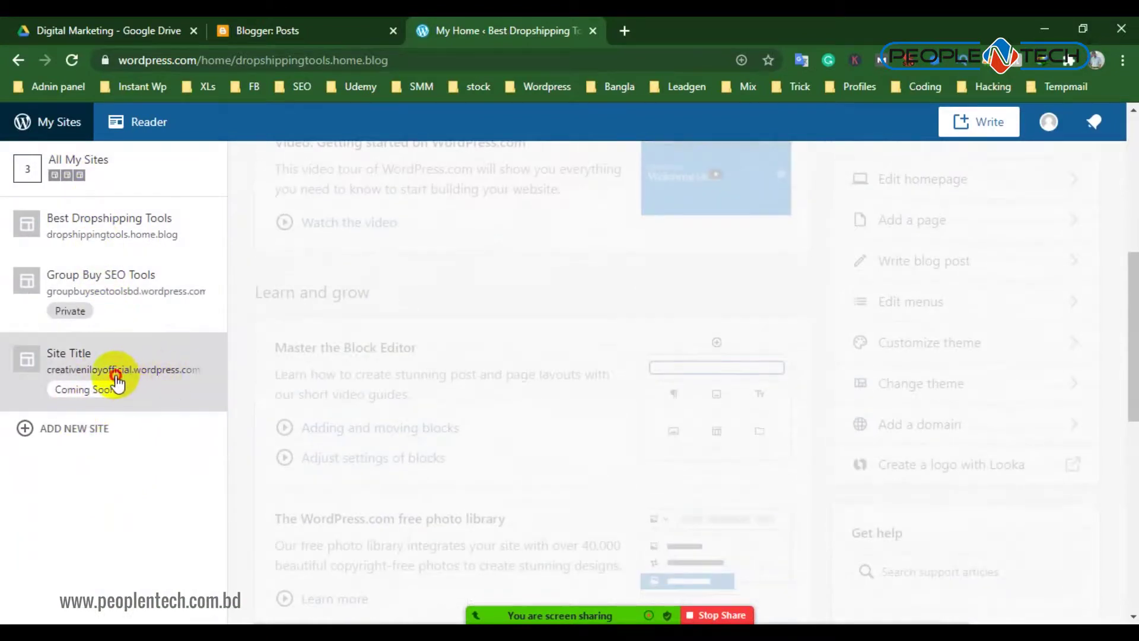
pyautogui.click(117, 383)
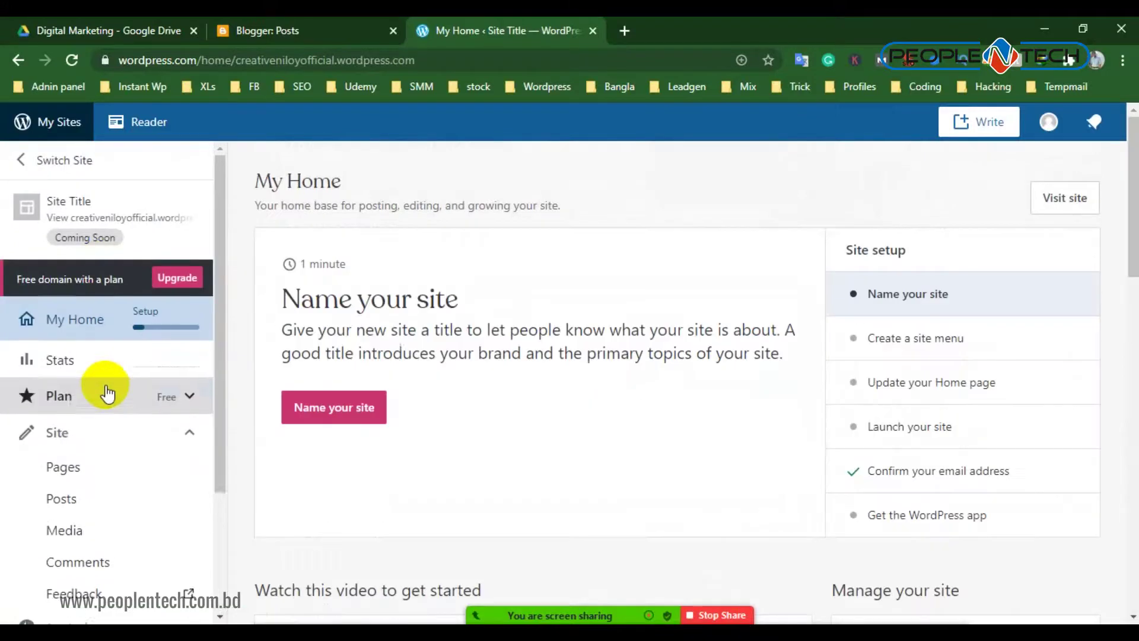
pyautogui.scroll(-10, 107, 389)
pyautogui.scroll(-4, 111, 532)
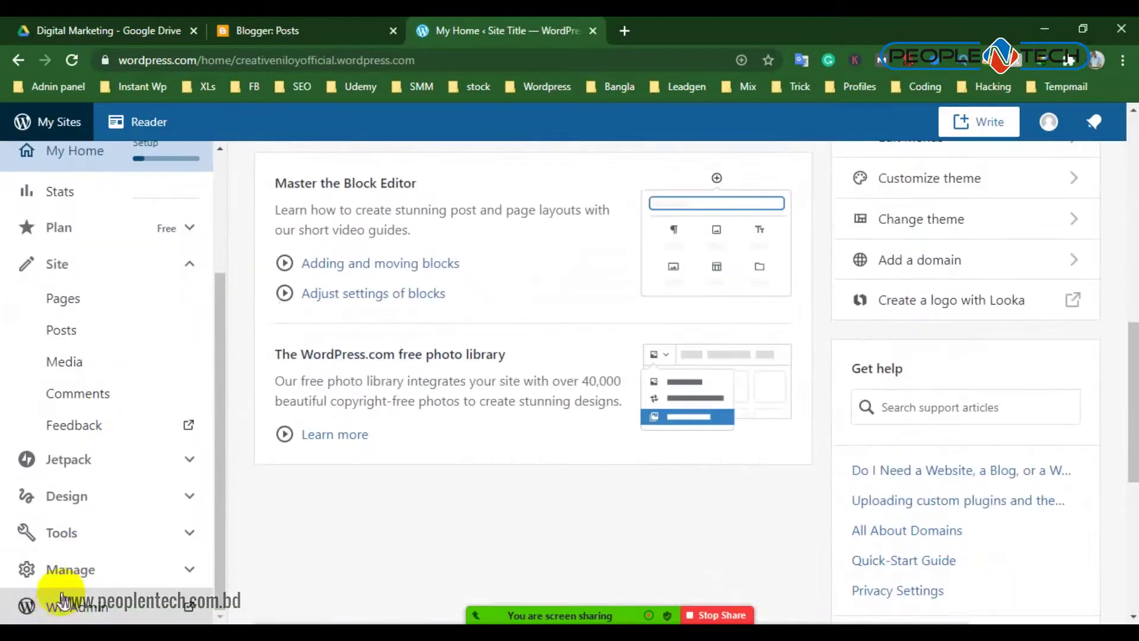
pyautogui.click(58, 611)
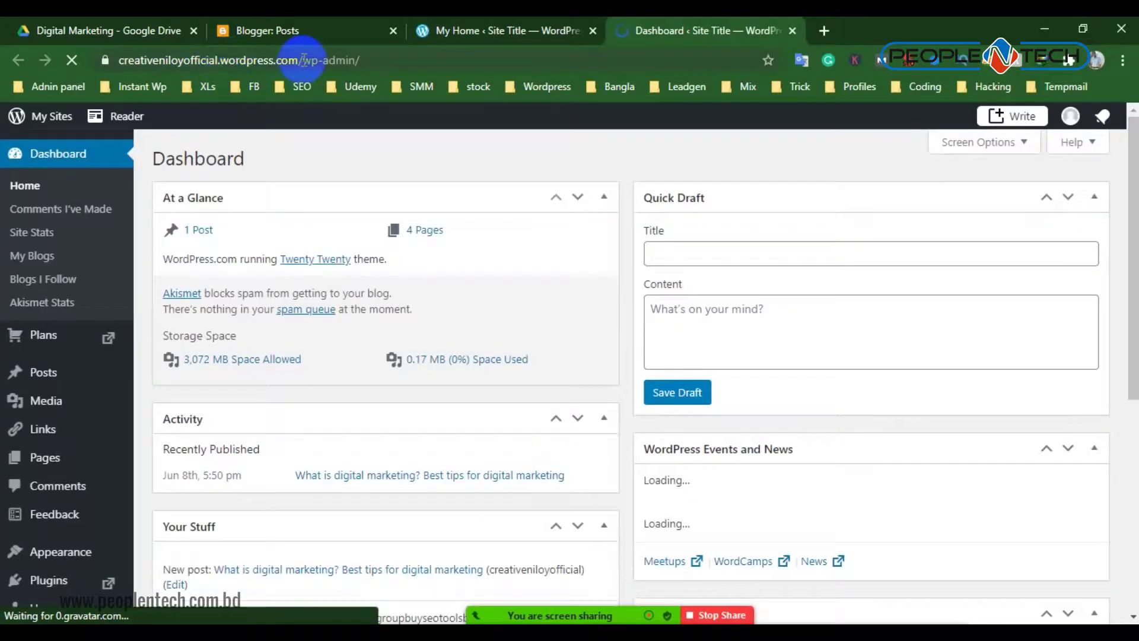
# Load the site's public homepage by removing wp-admin/ from the address, and look through the whole page
pyautogui.click(309, 60)
pyautogui.moveTo(350, 60); pyautogui.dragTo(482, 54)
pyautogui.press('BackSpace')
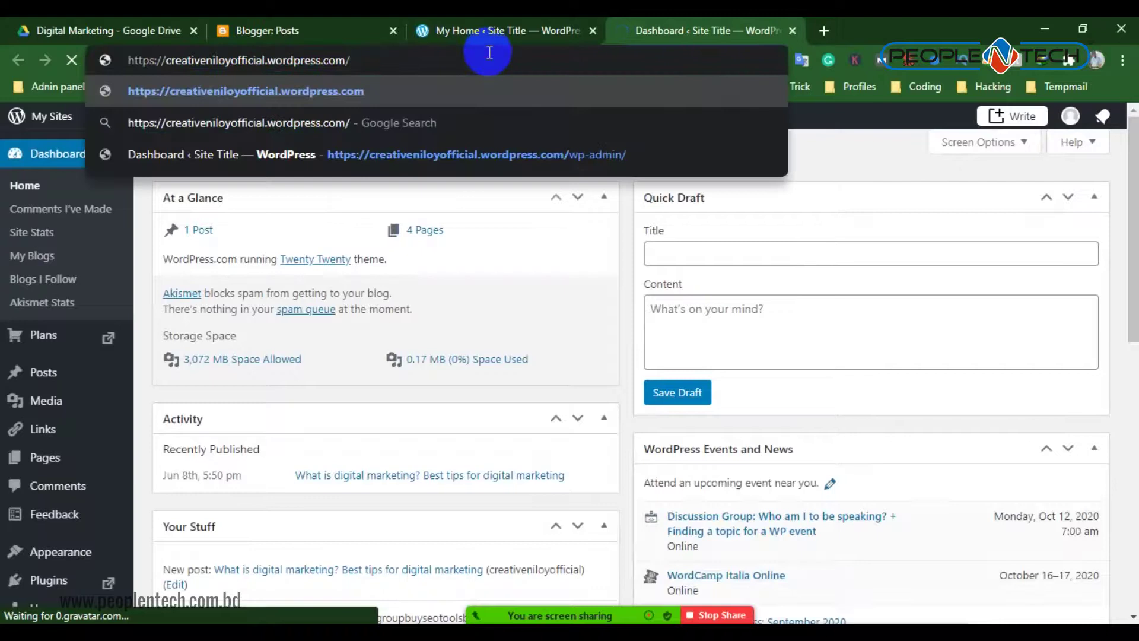
pyautogui.press('Return')
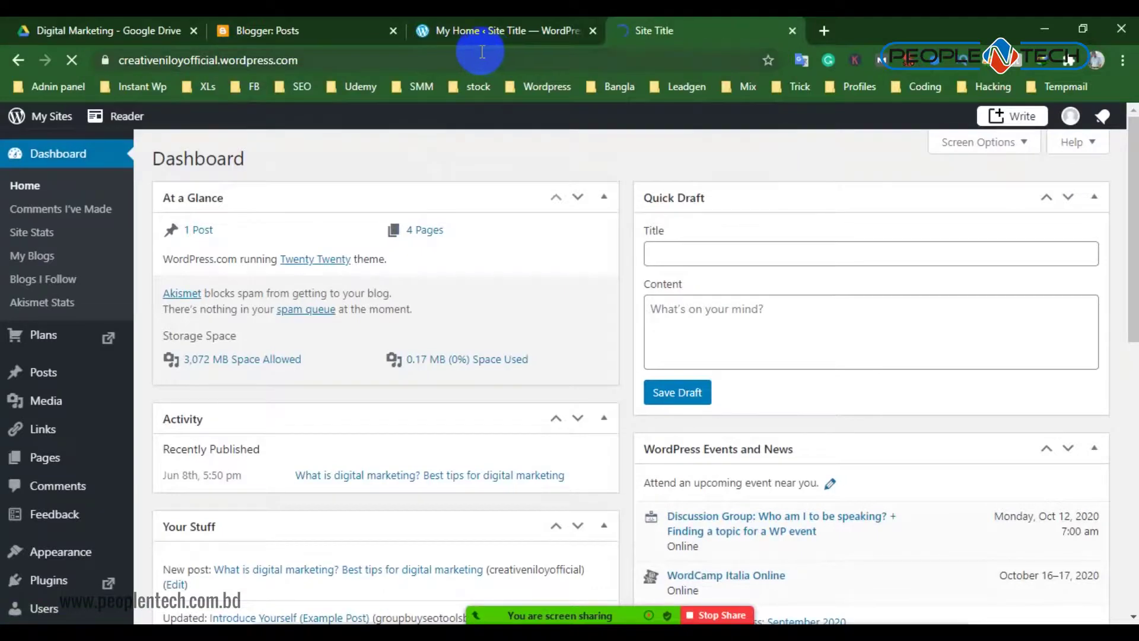
pyautogui.scroll(-8, 493, 315)
pyautogui.scroll(8, 304, 326)
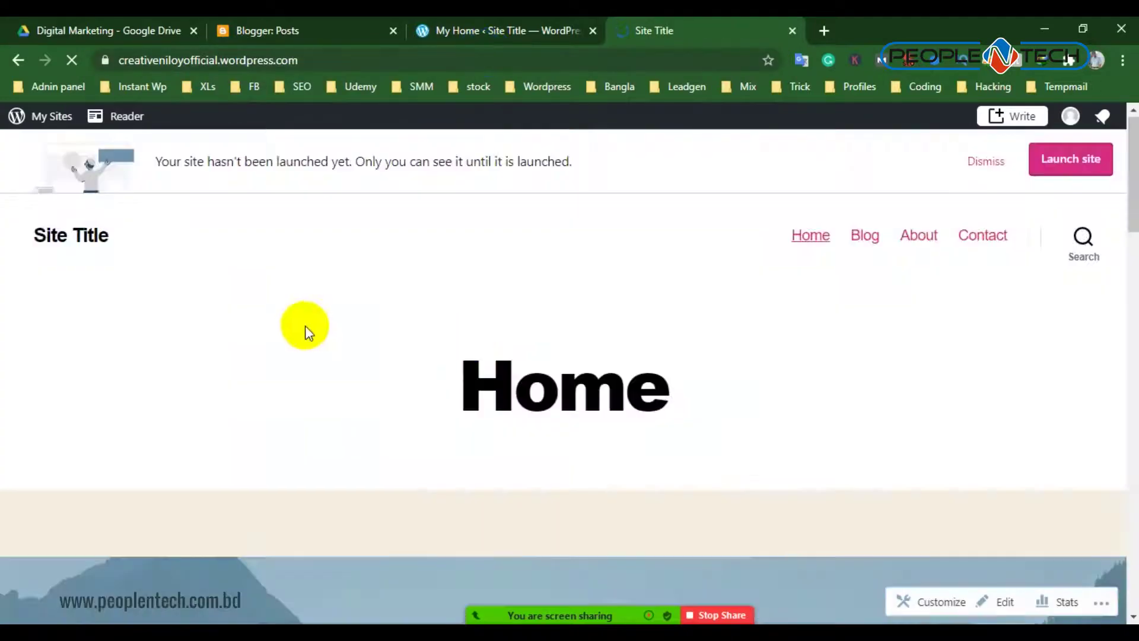
pyautogui.scroll(-15, 593, 262)
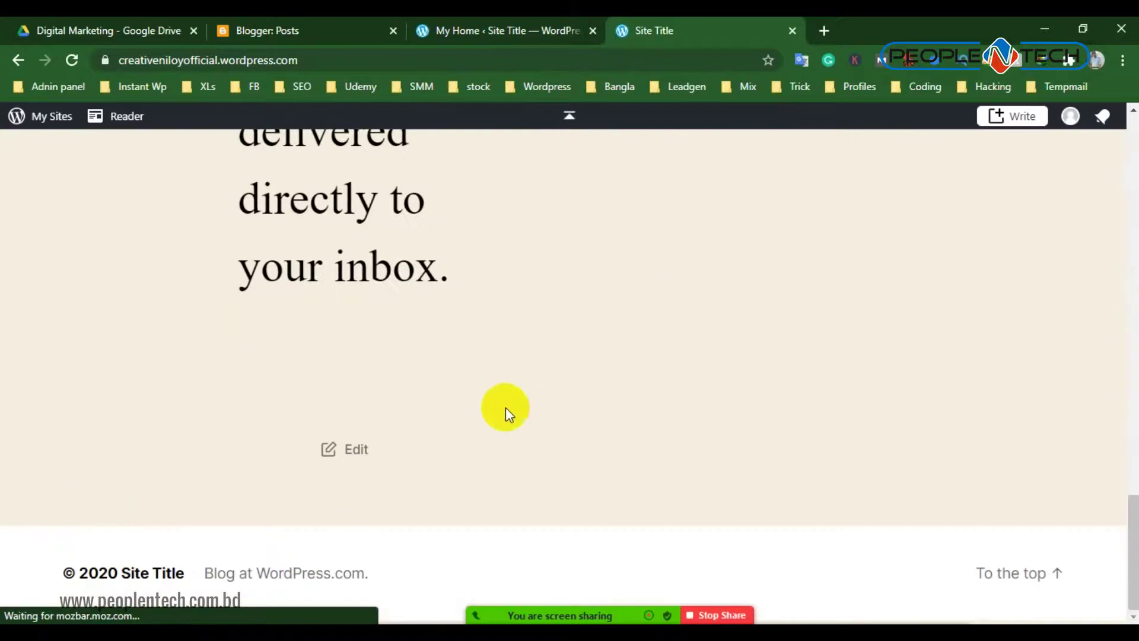
pyautogui.scroll(15, 564, 406)
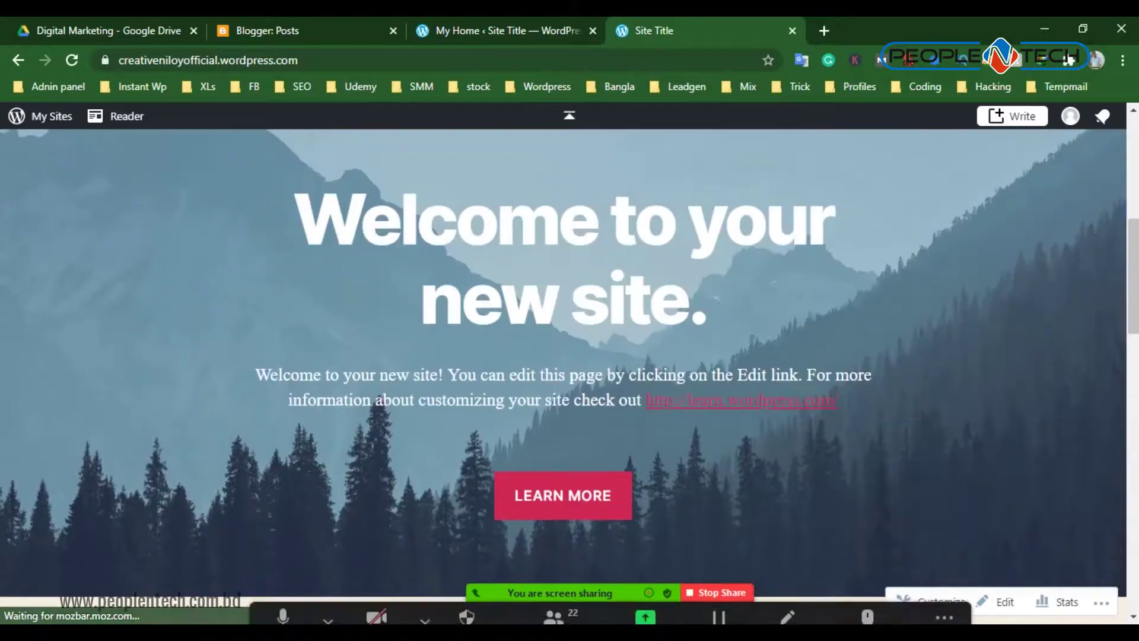
# Switch to Notepad and compare its subdomain.rootdomain pattern with the wordpress.com part of the site's address
pyautogui.hotkey('alt', 'Tab')
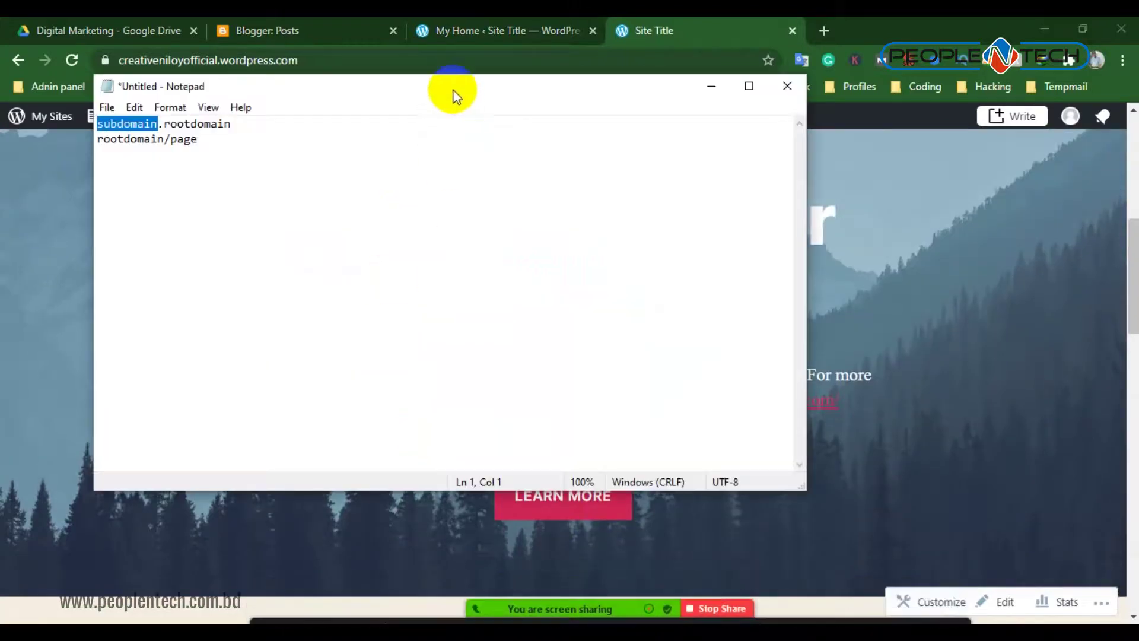
pyautogui.moveTo(458, 107); pyautogui.dragTo(555, 203)
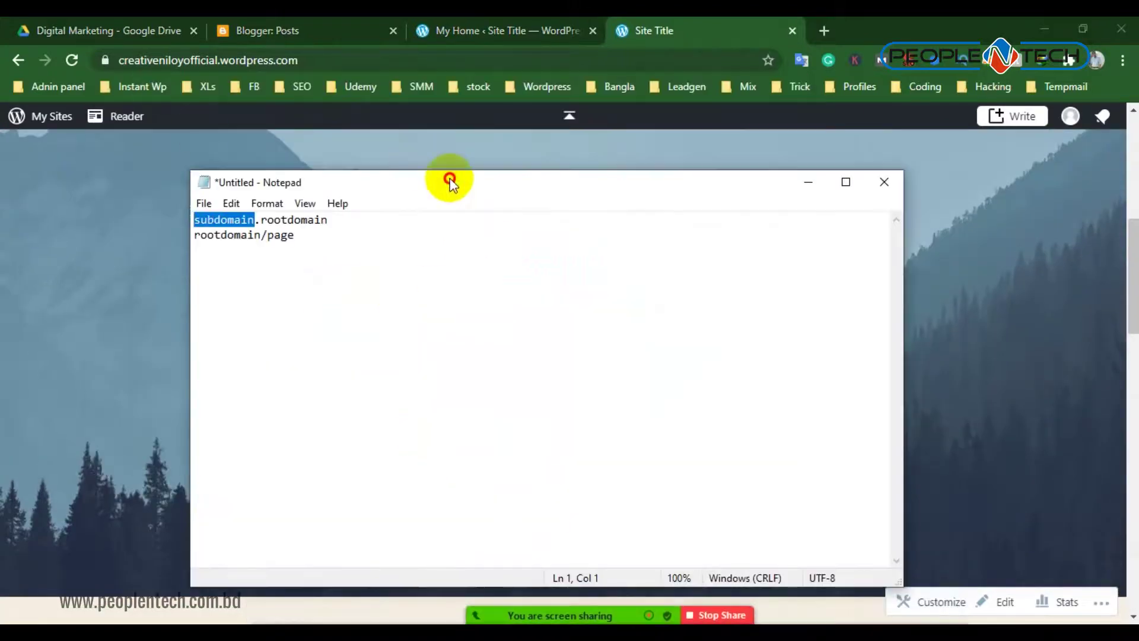
pyautogui.moveTo(450, 181); pyautogui.dragTo(220, 60)
pyautogui.click(275, 62)
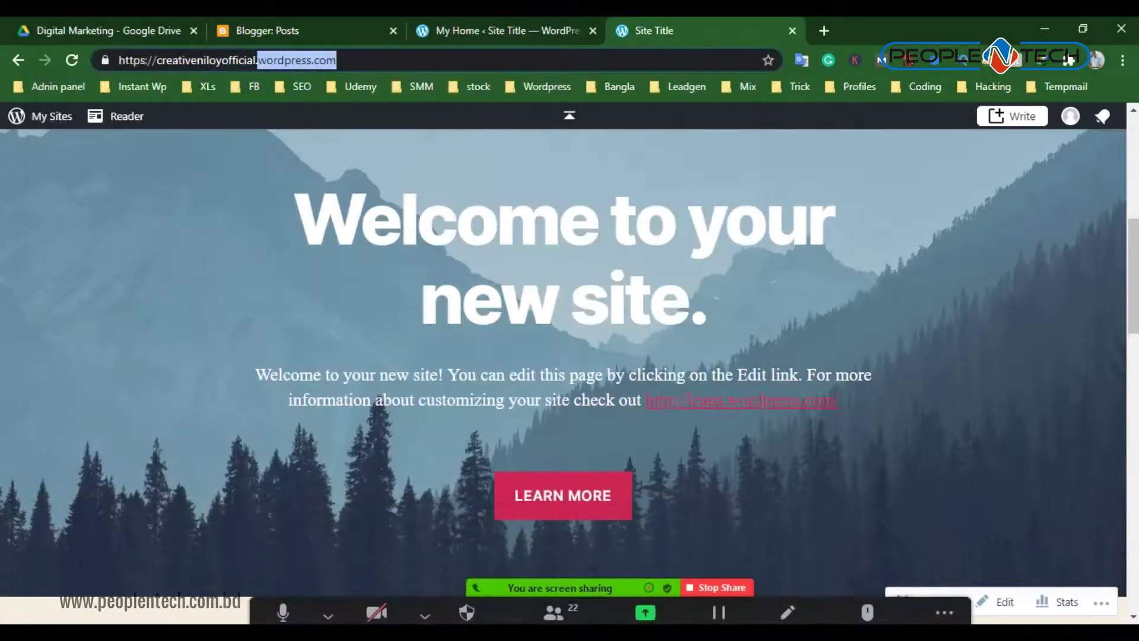
pyautogui.hotkey('alt', 'Tab')
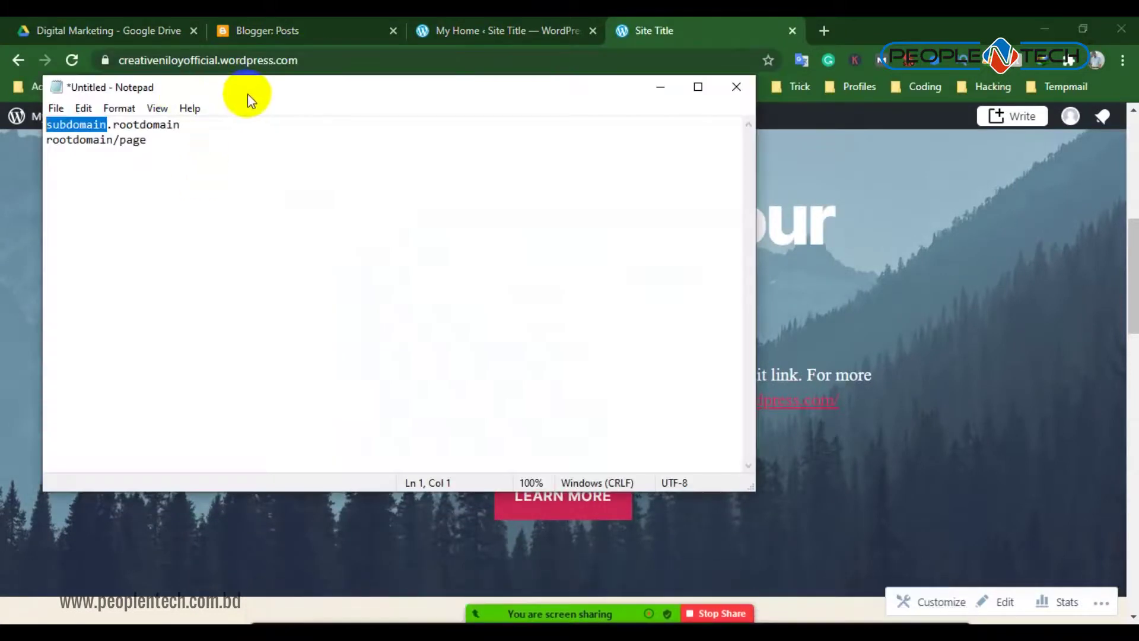
pyautogui.moveTo(178, 125); pyautogui.dragTo(118, 126)
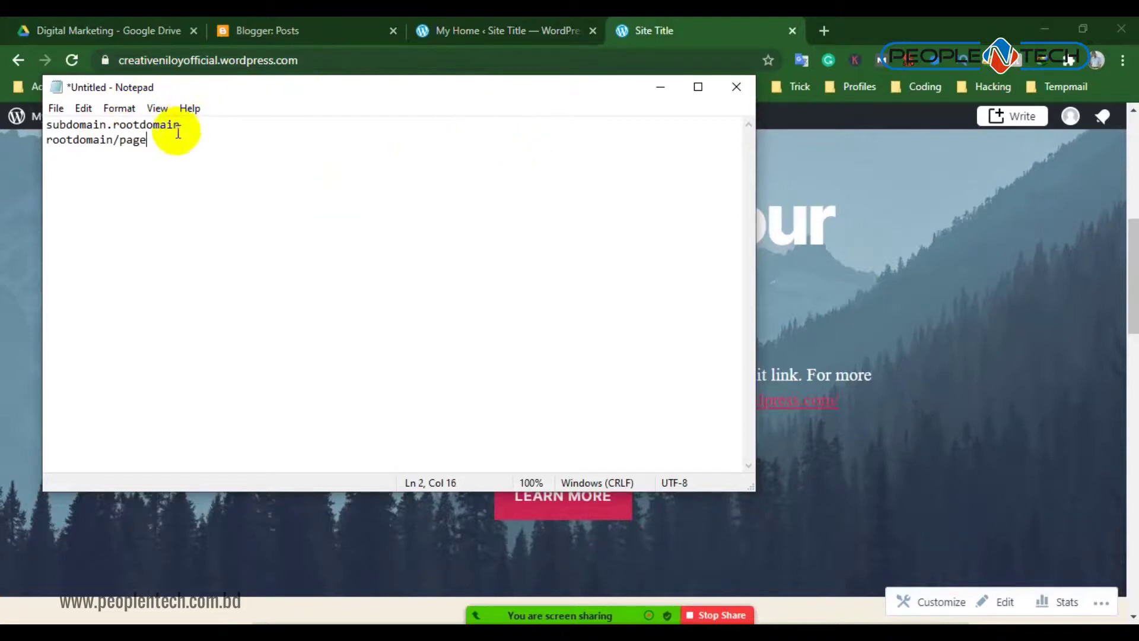
pyautogui.moveTo(188, 127); pyautogui.dragTo(36, 130)
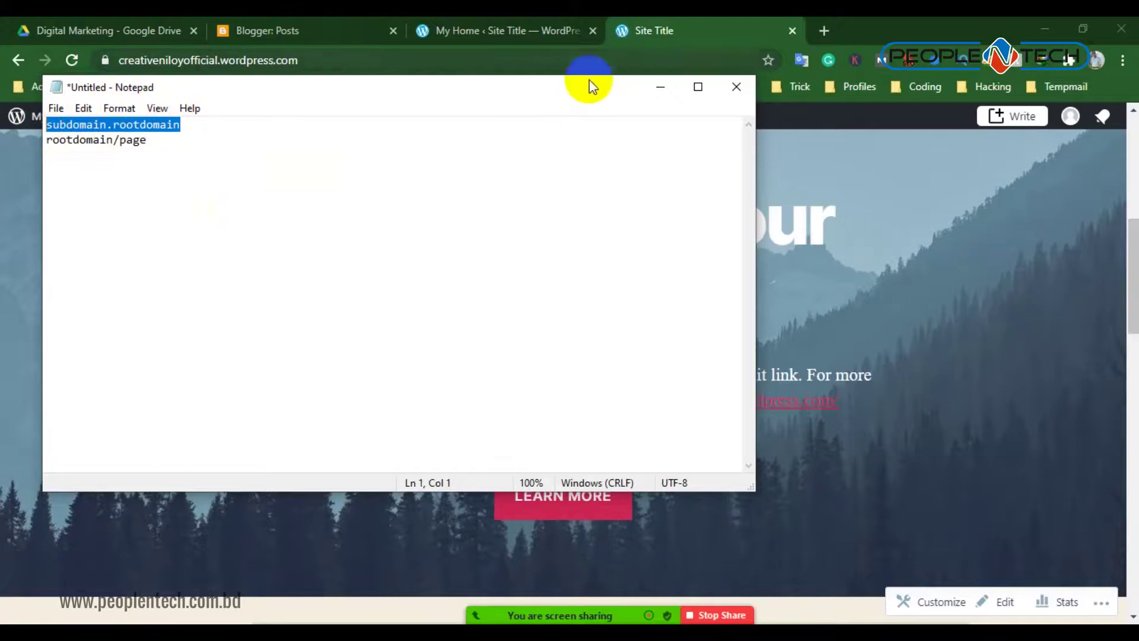
pyautogui.click(360, 137)
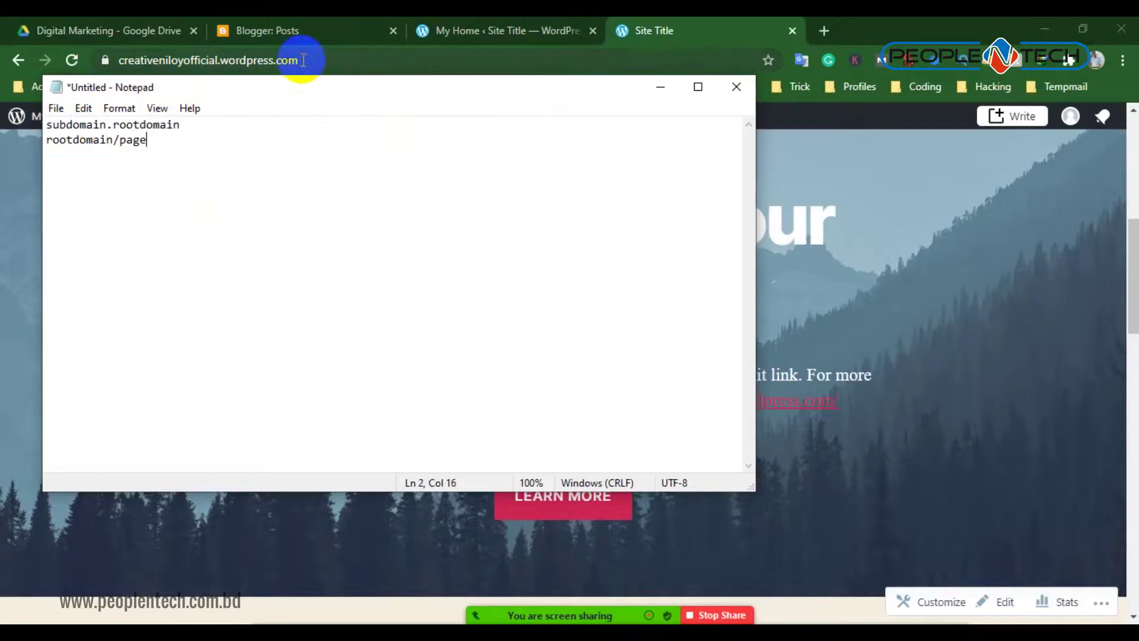
# Minimize Notepad to look through the Site Title homepage, and close the homepage's browser tab
pyautogui.click(661, 86)
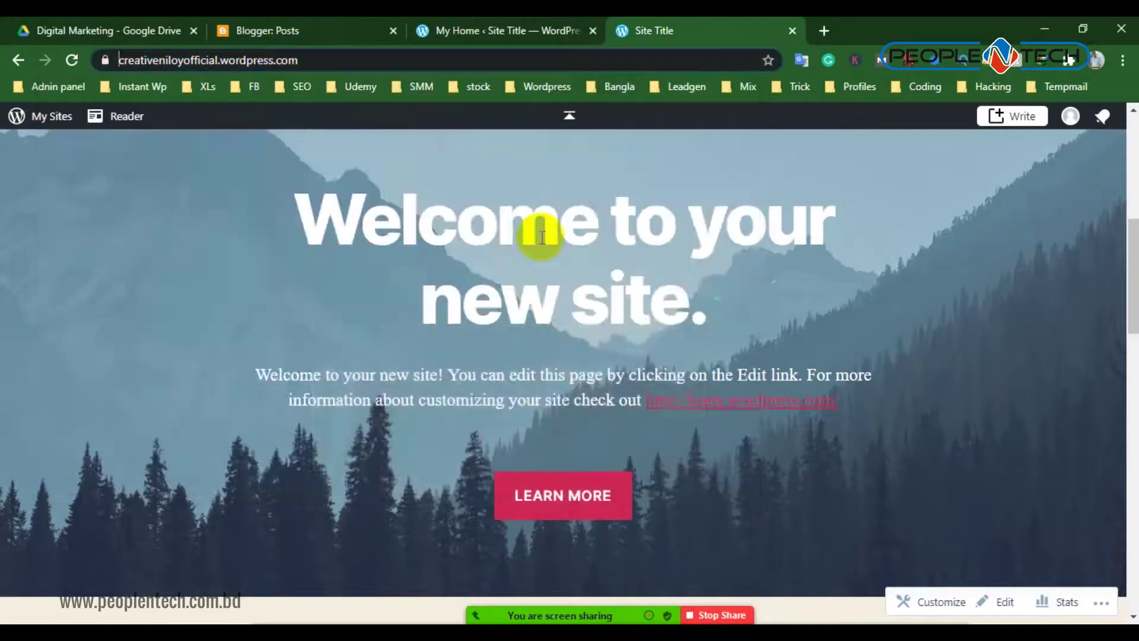
pyautogui.scroll(-10, 542, 267)
pyautogui.scroll(15, 542, 267)
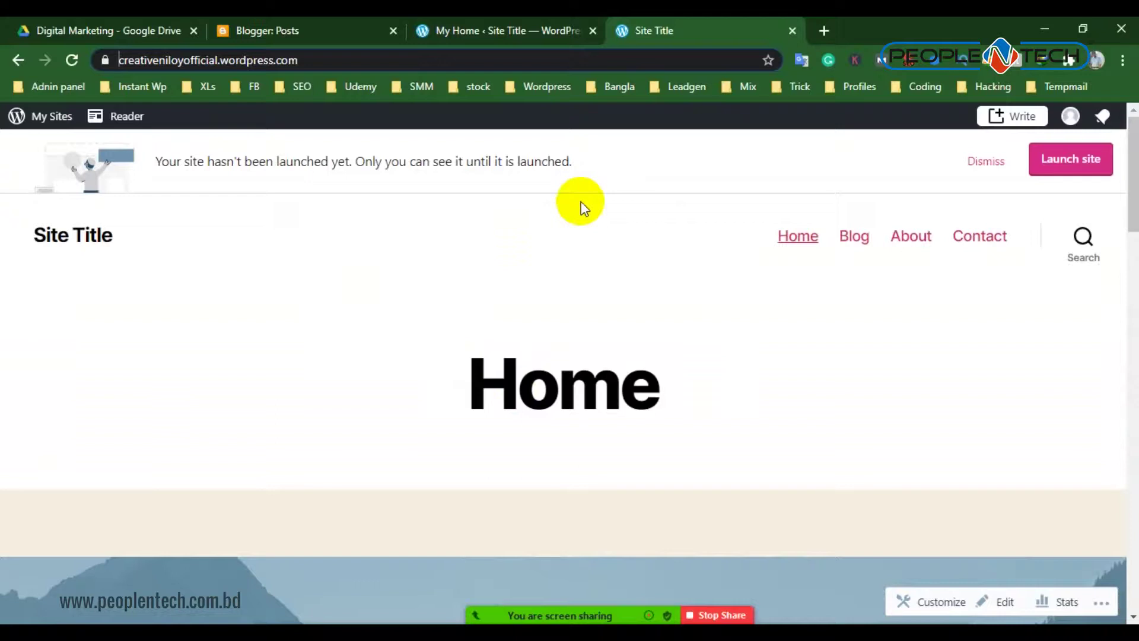
pyautogui.scroll(-5, 581, 201)
pyautogui.scroll(5, 582, 201)
pyautogui.click(792, 32)
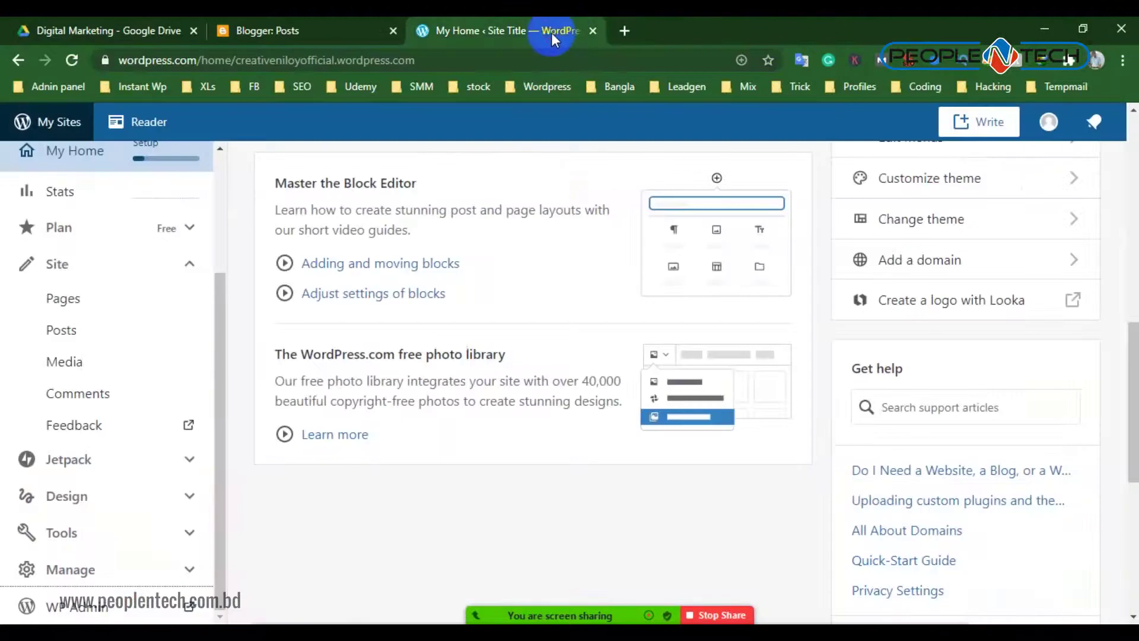
# Compare the Blogger posts list of BEST SEO NEWS & PODCAST with the WordPress.com My Home dashboard
pyautogui.click(321, 34)
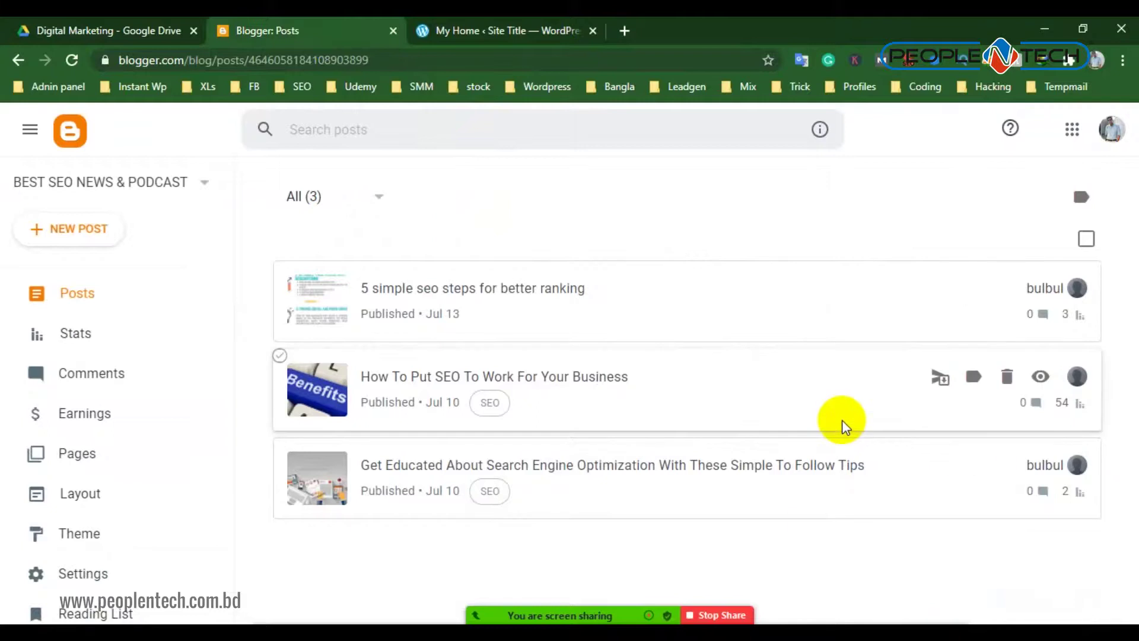
pyautogui.click(546, 30)
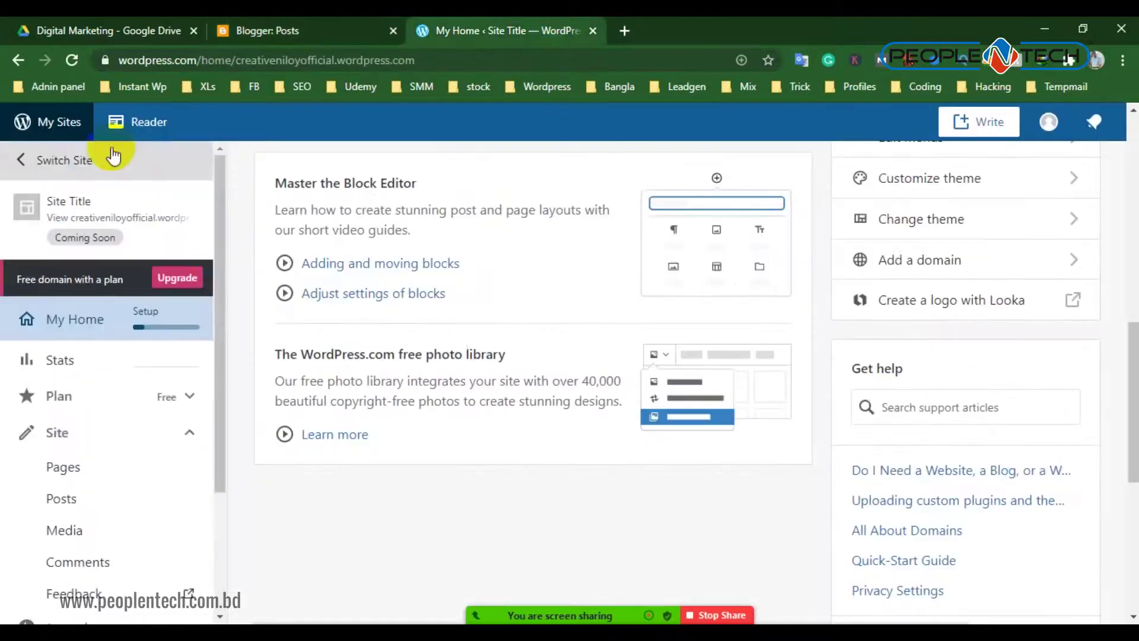
pyautogui.scroll(8, 370, 247)
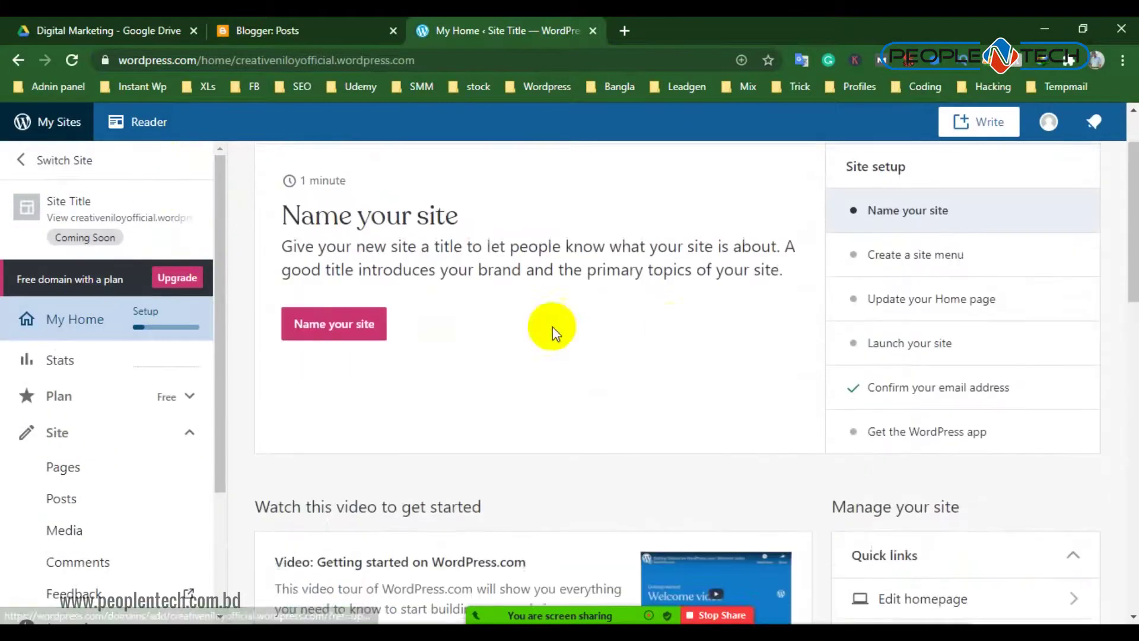
pyautogui.click(339, 29)
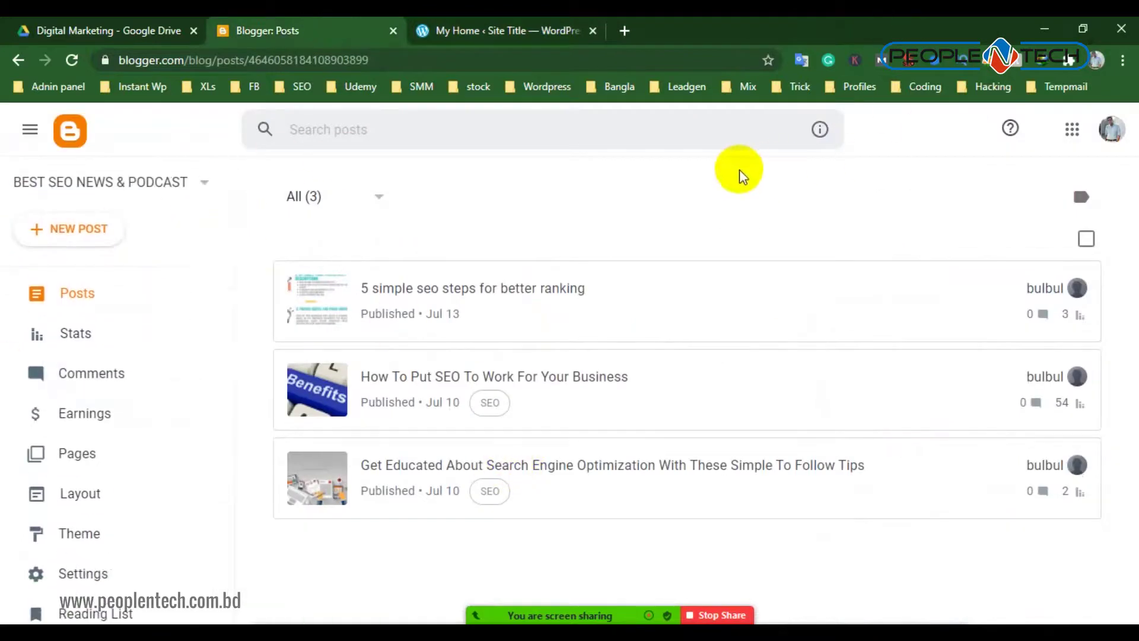
pyautogui.moveTo(490, 268)
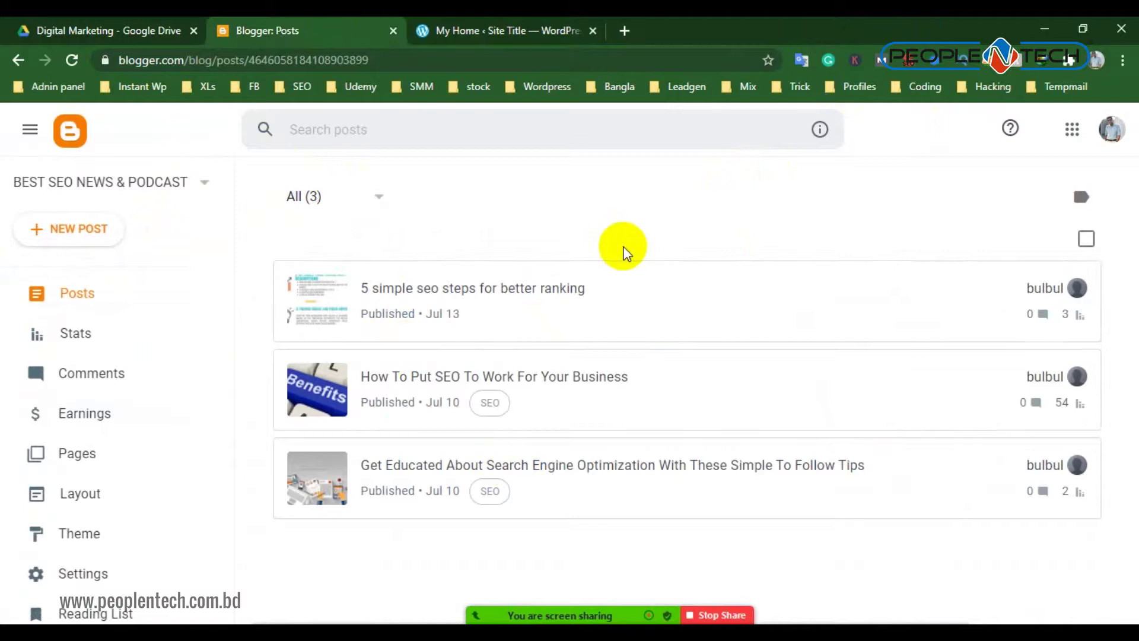
pyautogui.moveTo(571, 392)
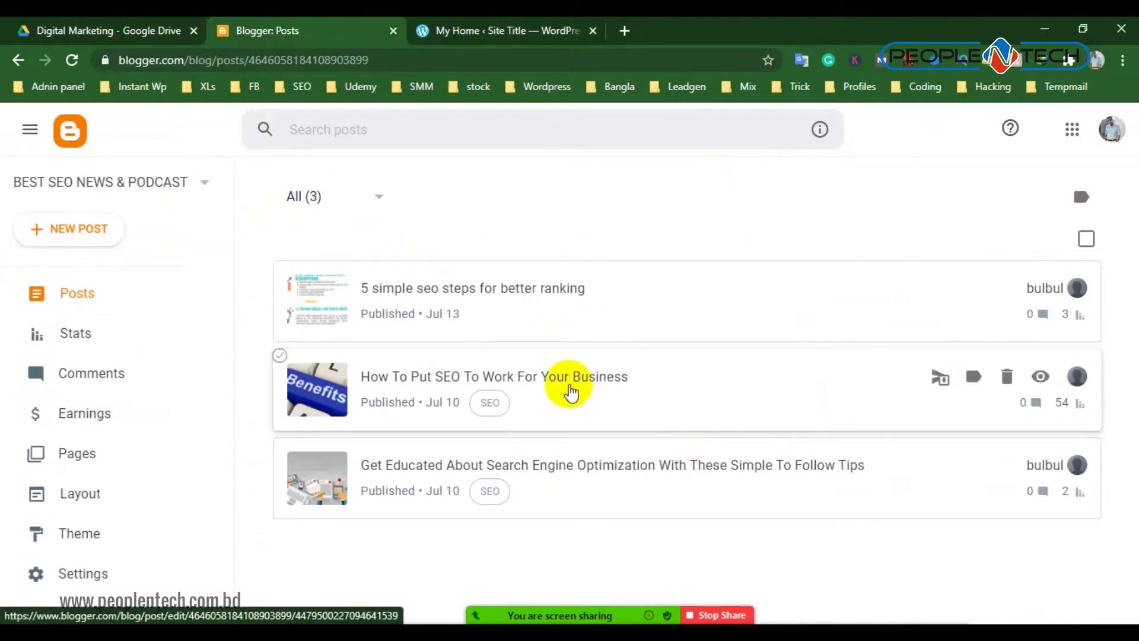
# Switch to Google Drive and open Offpage SEO Master Part 1.pdf from My Drive > backilnk > blog > Pdf Book
pyautogui.click(137, 30)
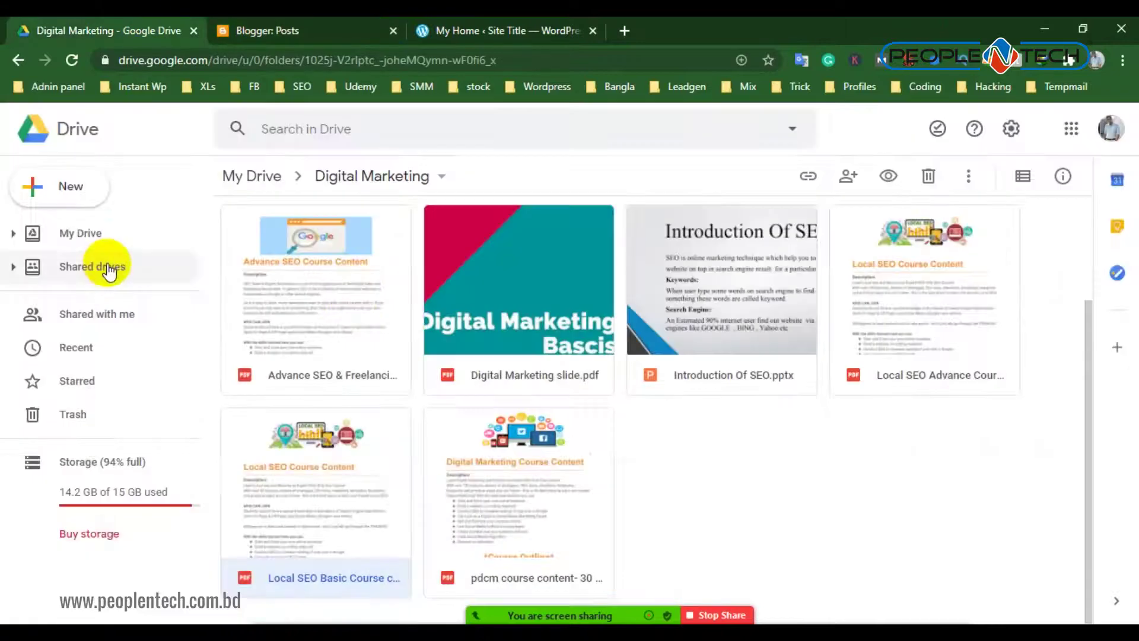
pyautogui.click(92, 233)
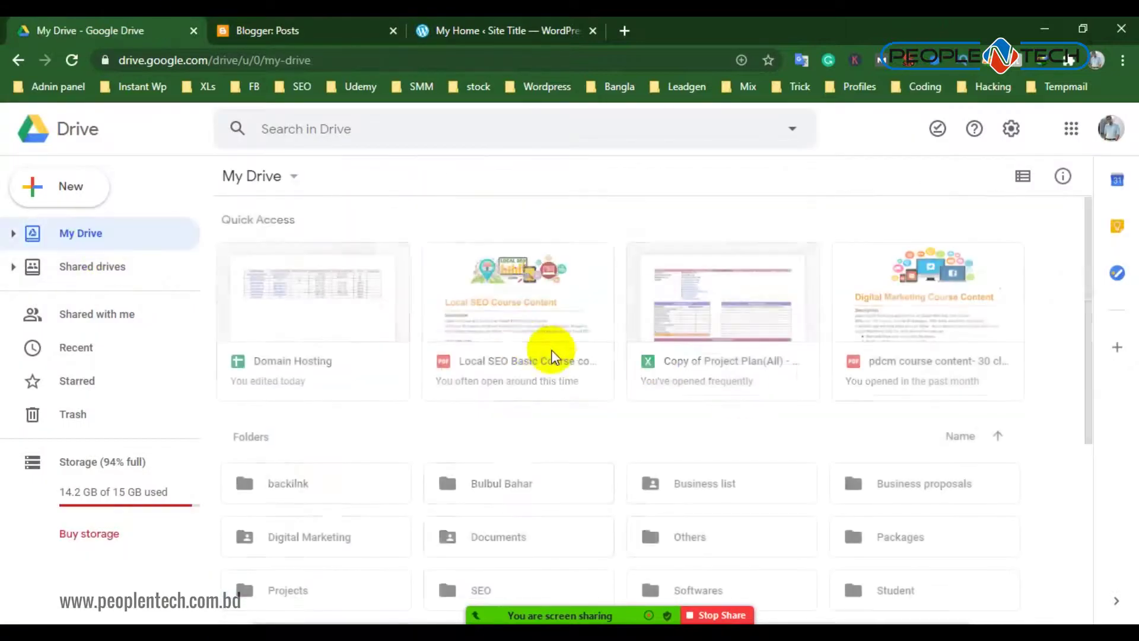
pyautogui.scroll(-3, 872, 457)
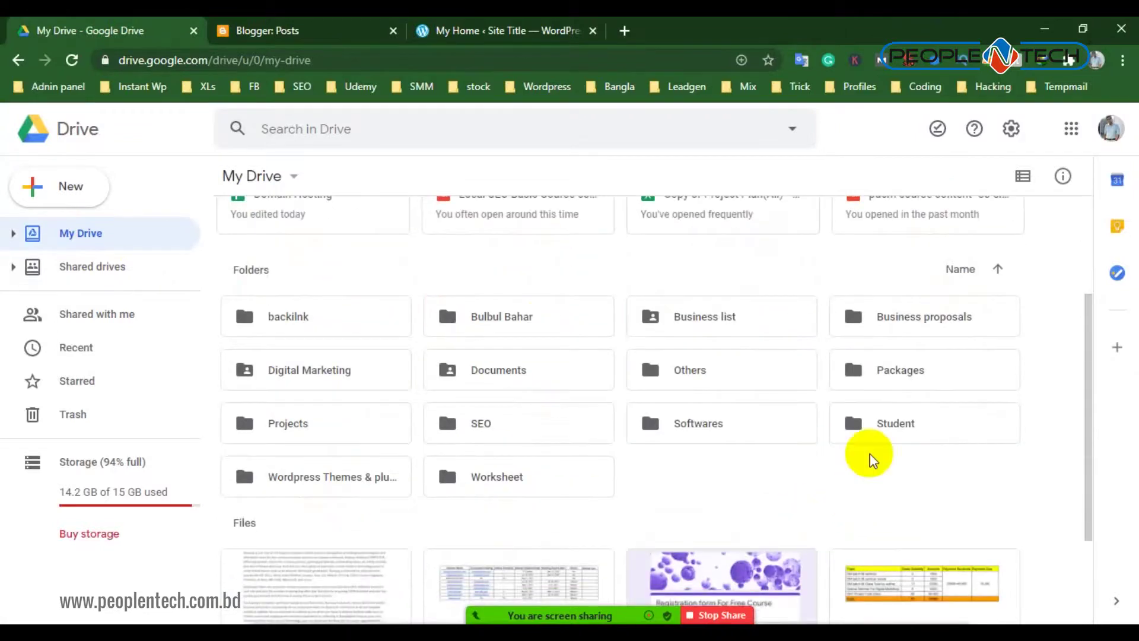
pyautogui.doubleClick(321, 323)
pyautogui.doubleClick(511, 279)
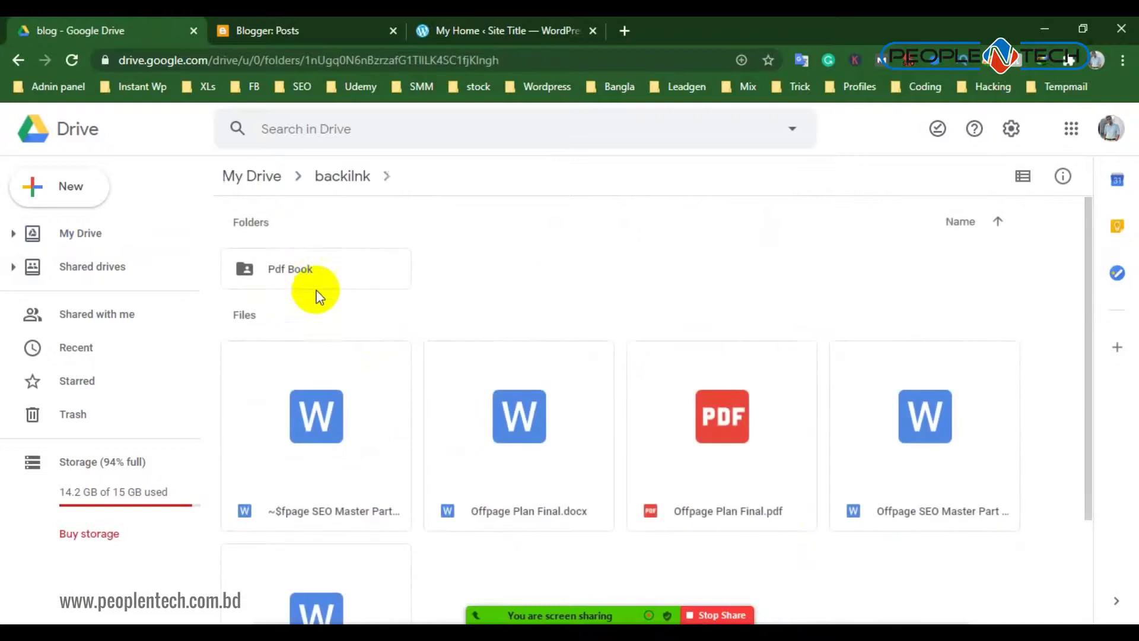
pyautogui.doubleClick(315, 284)
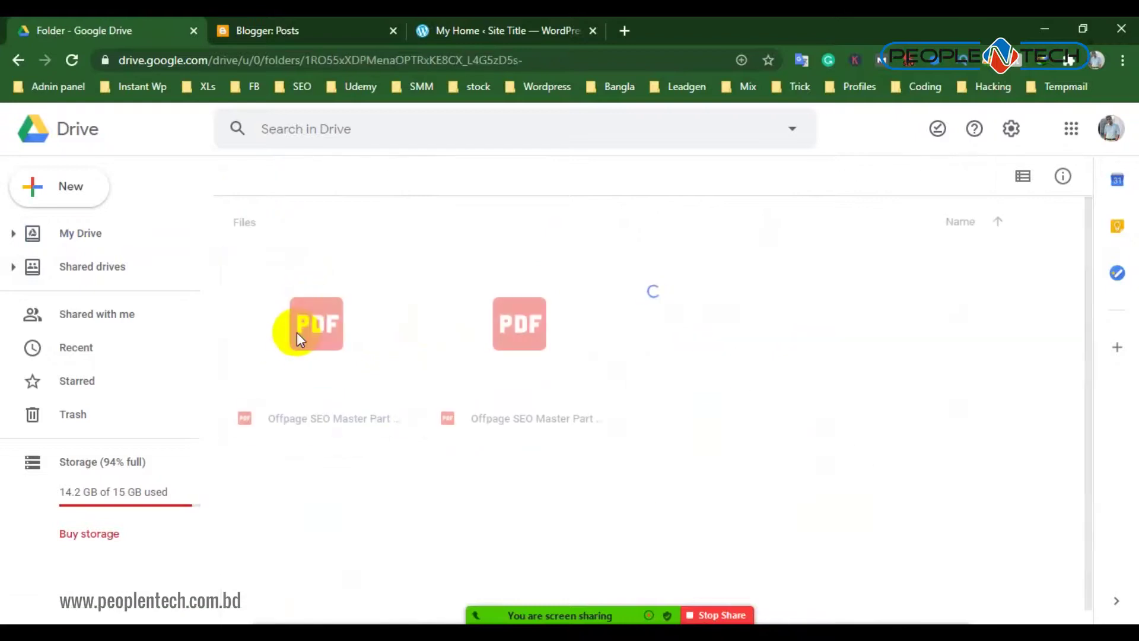
pyautogui.doubleClick(297, 337)
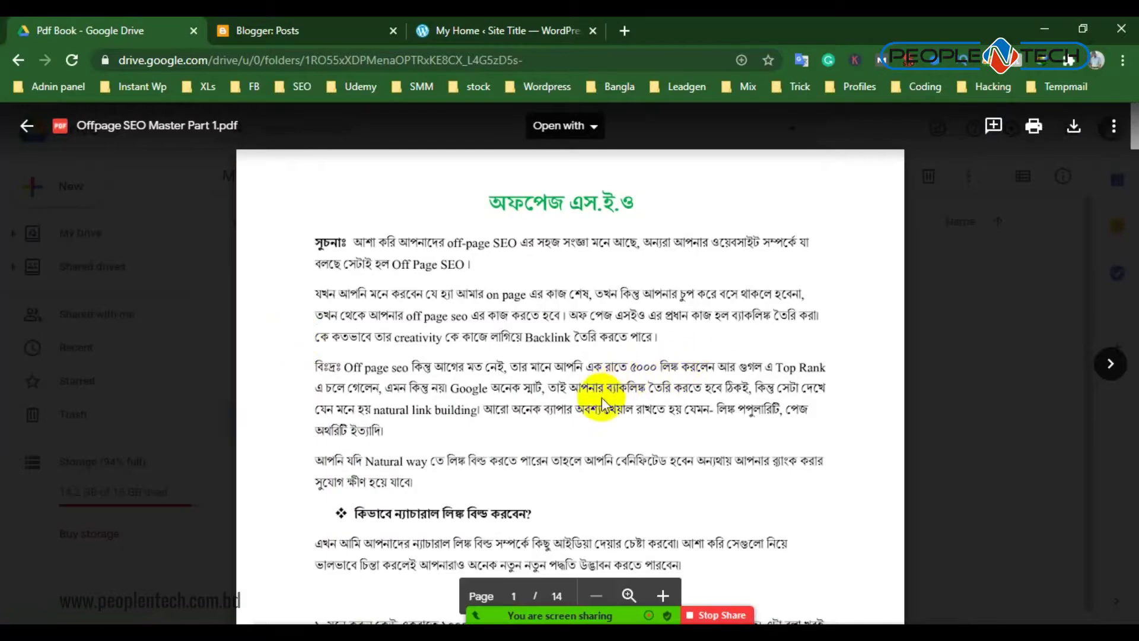
# Read through the PDF as far as the Web 2.0 section on page 8, checking the meeting participants along the way
pyautogui.scroll(-20, 602, 403)
pyautogui.scroll(-20, 602, 399)
pyautogui.scroll(-20, 601, 399)
pyautogui.scroll(-7, 601, 399)
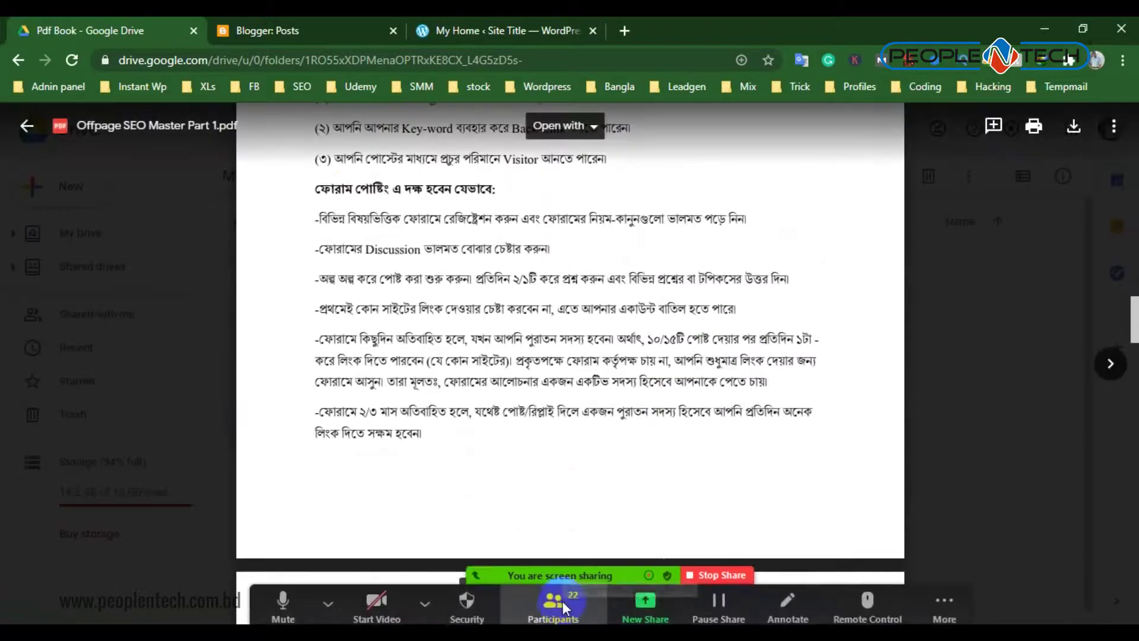
pyautogui.click(561, 602)
pyautogui.click(633, 188)
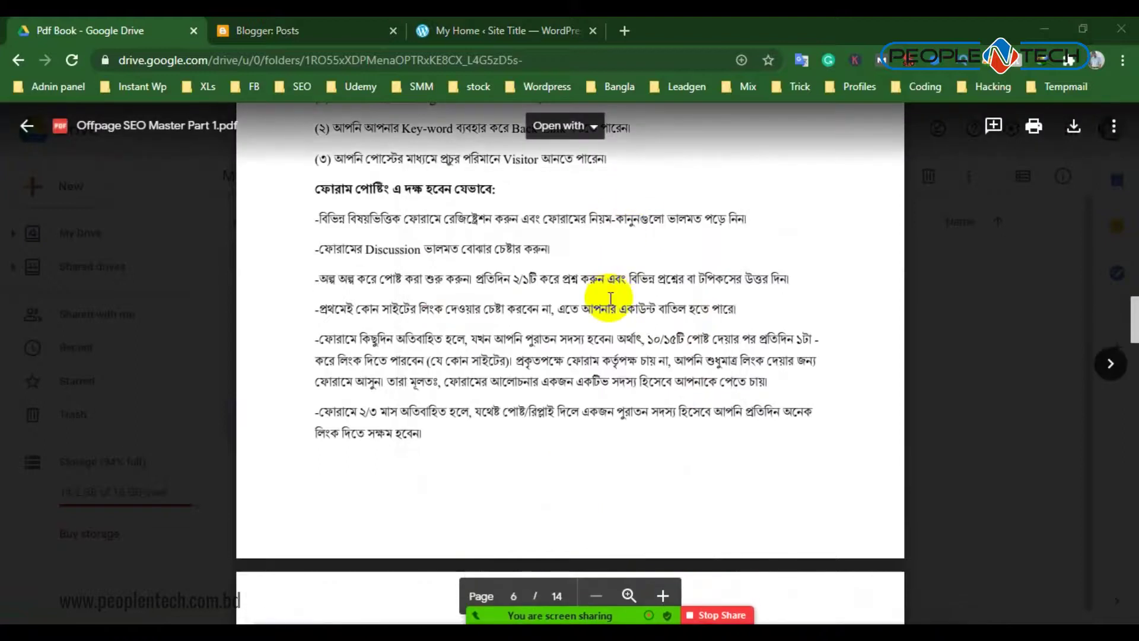
pyautogui.scroll(-15, 611, 298)
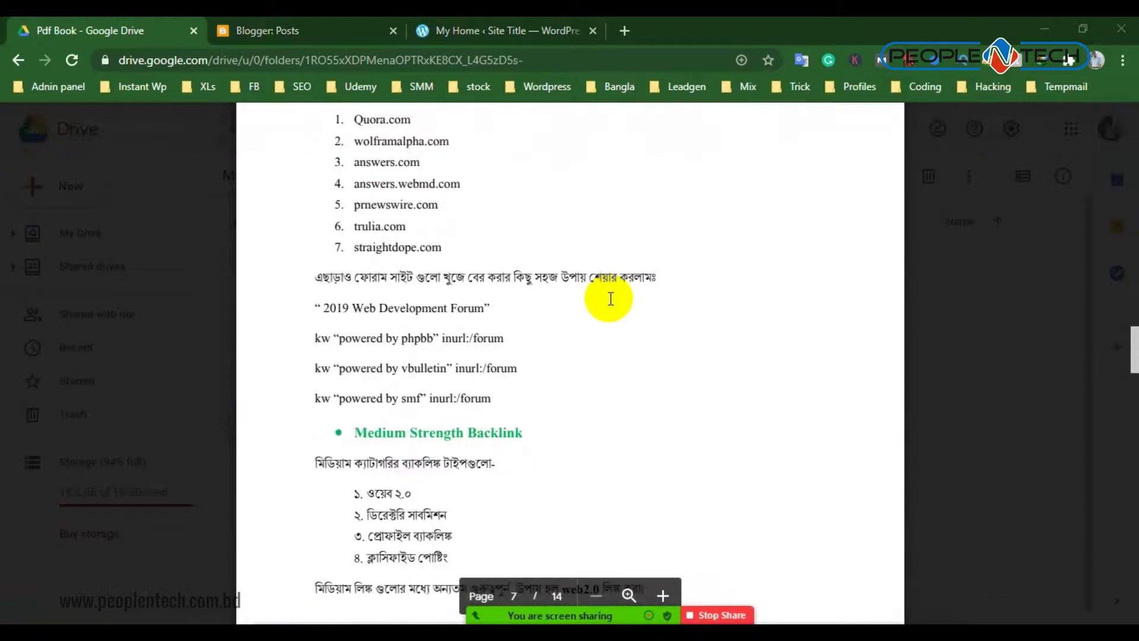
pyautogui.scroll(-5, 610, 299)
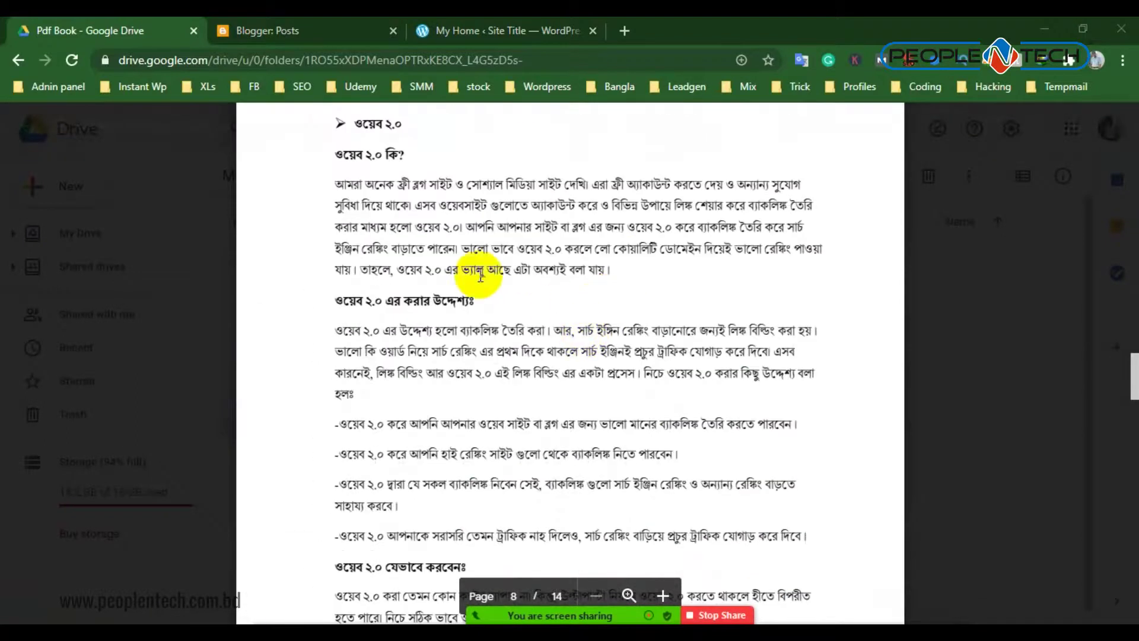
pyautogui.scroll(2, 765, 295)
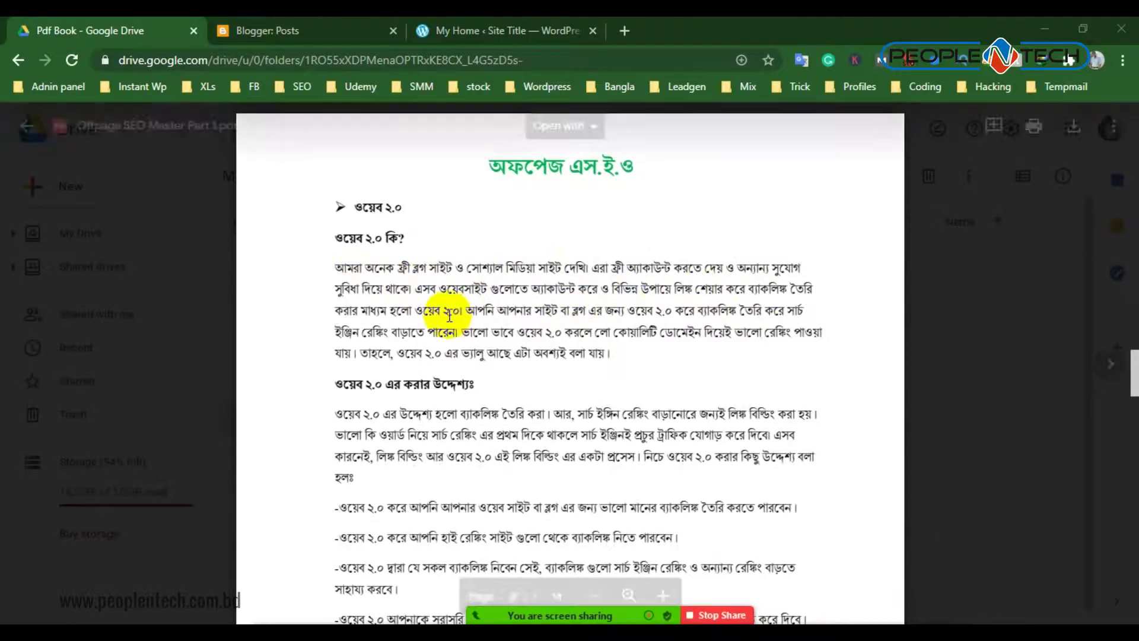
# Highlight the key phrases of the PDF's Web 2.0 definition, referring to the Blogger posts list as an example
pyautogui.moveTo(361, 309); pyautogui.dragTo(450, 310)
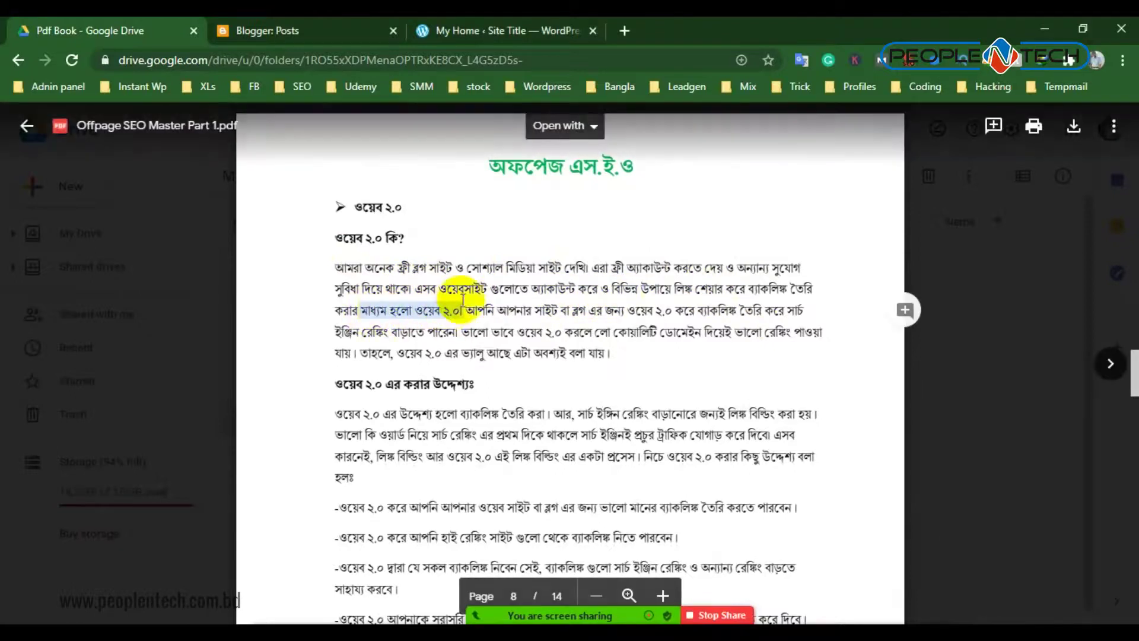
pyautogui.click(312, 18)
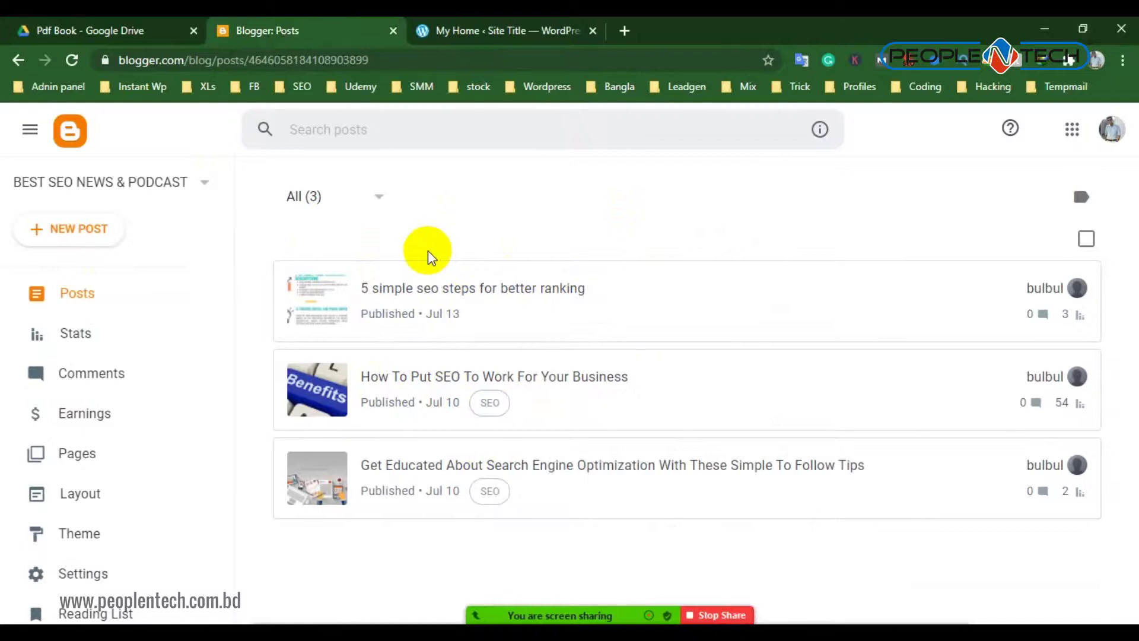
pyautogui.click(67, 24)
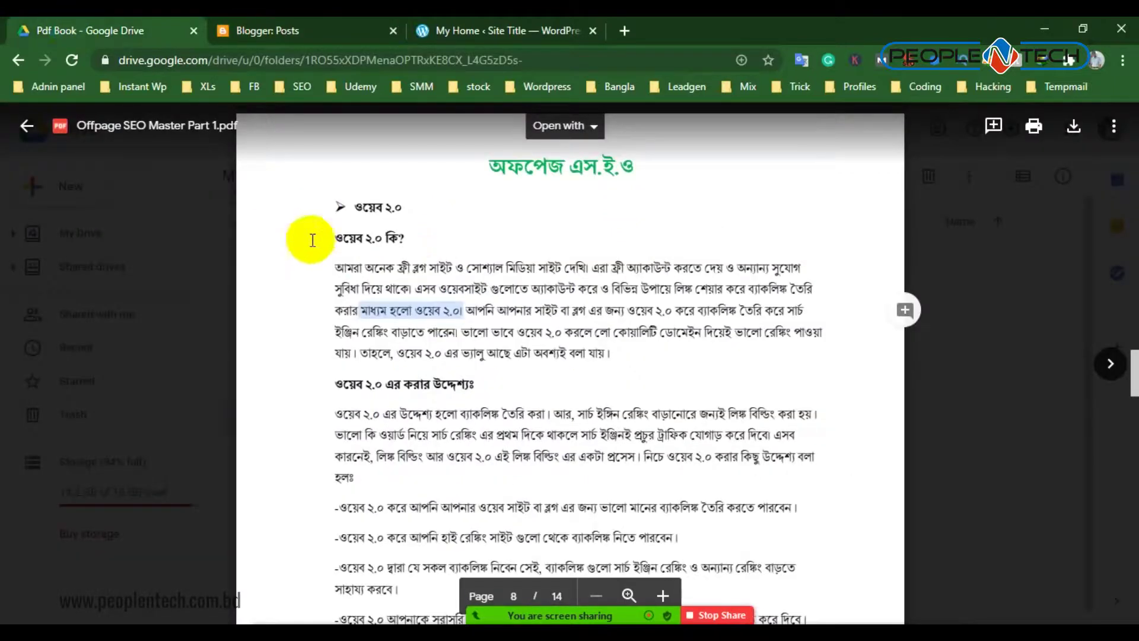
pyautogui.moveTo(497, 309); pyautogui.dragTo(698, 311)
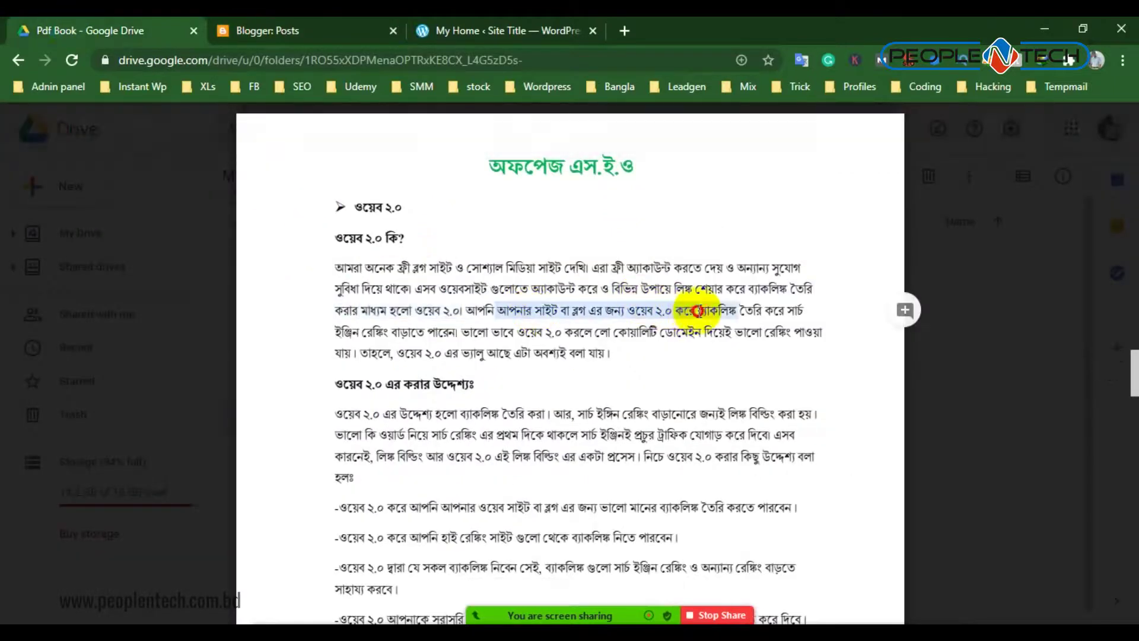
pyautogui.click(423, 332)
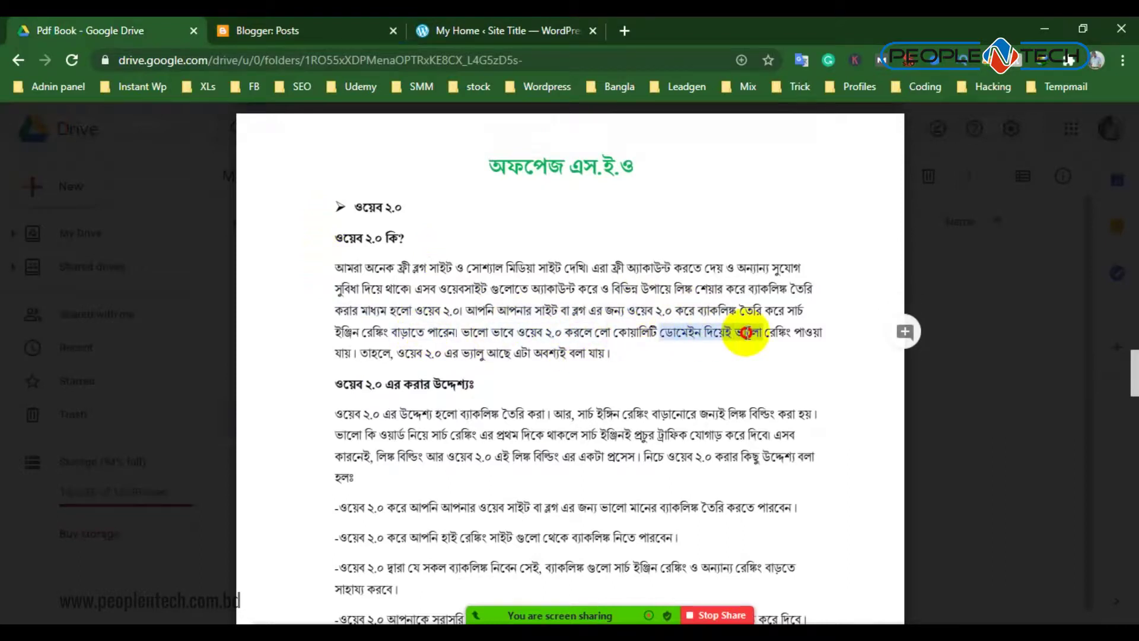
pyautogui.moveTo(746, 332); pyautogui.dragTo(761, 332)
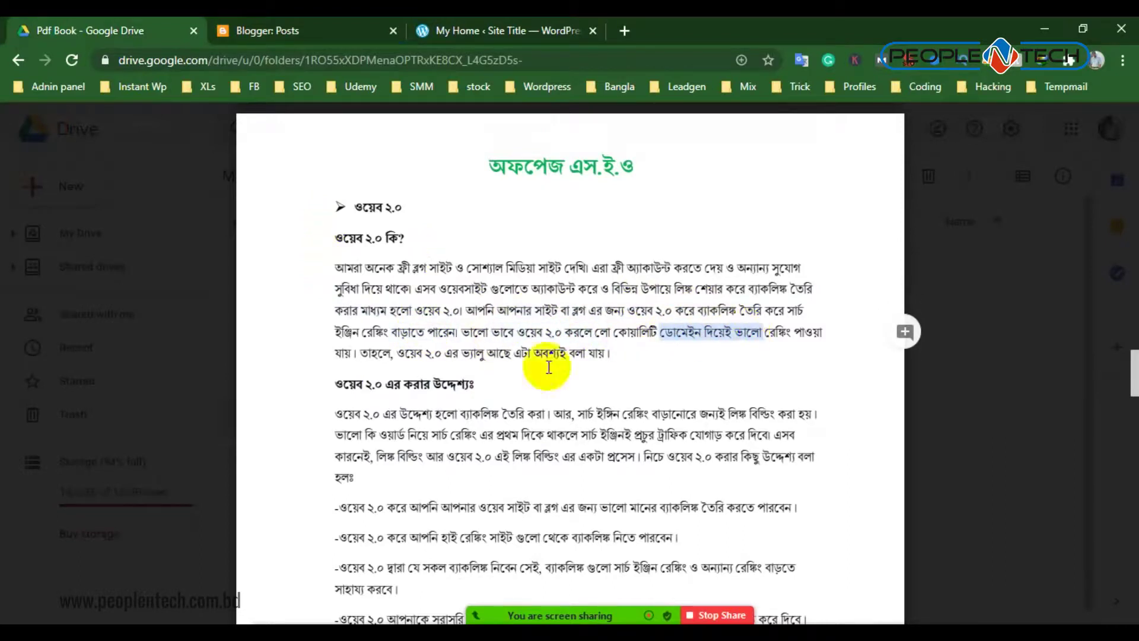
pyautogui.moveTo(405, 350); pyautogui.dragTo(580, 351)
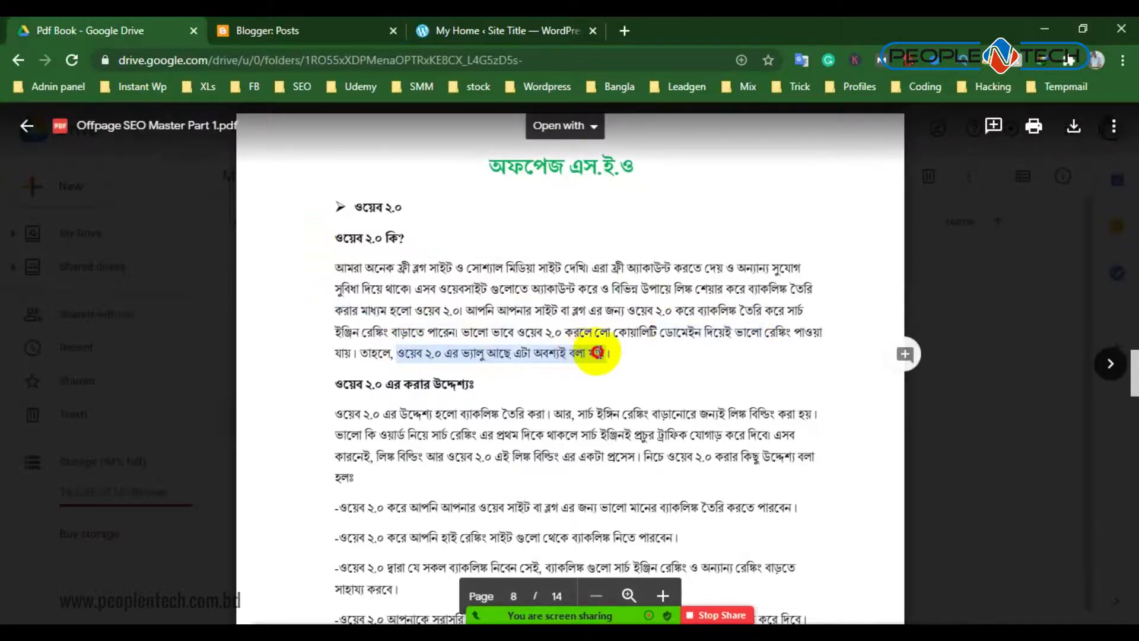
# Return to Blogger and review the latest posts on the public BEST SEO NEWS & PODCAST blog
pyautogui.click(291, 29)
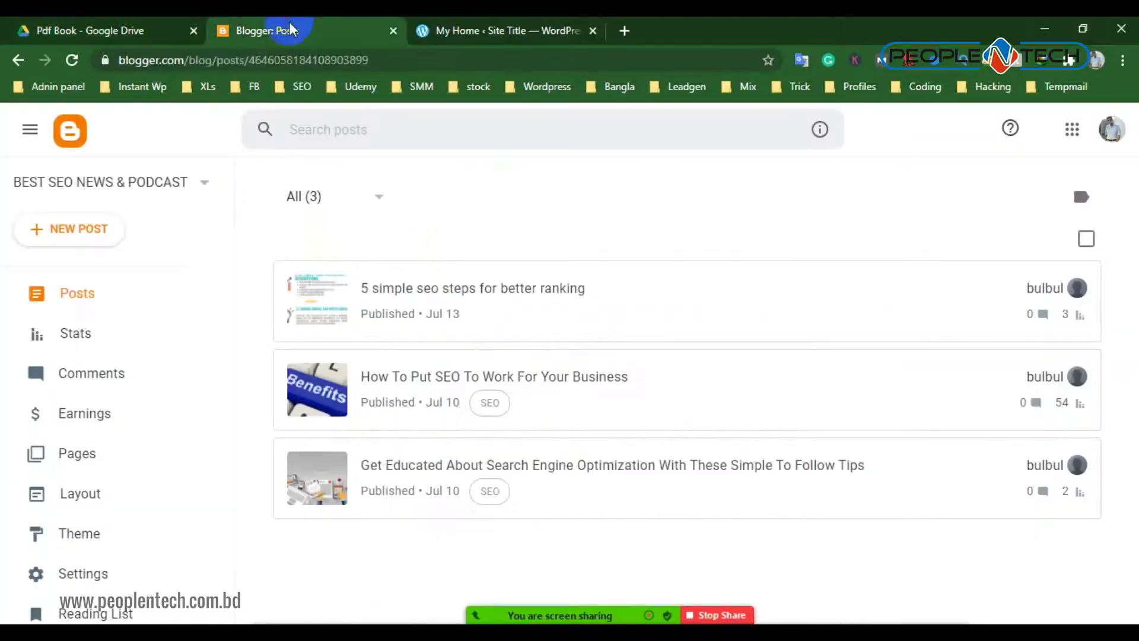
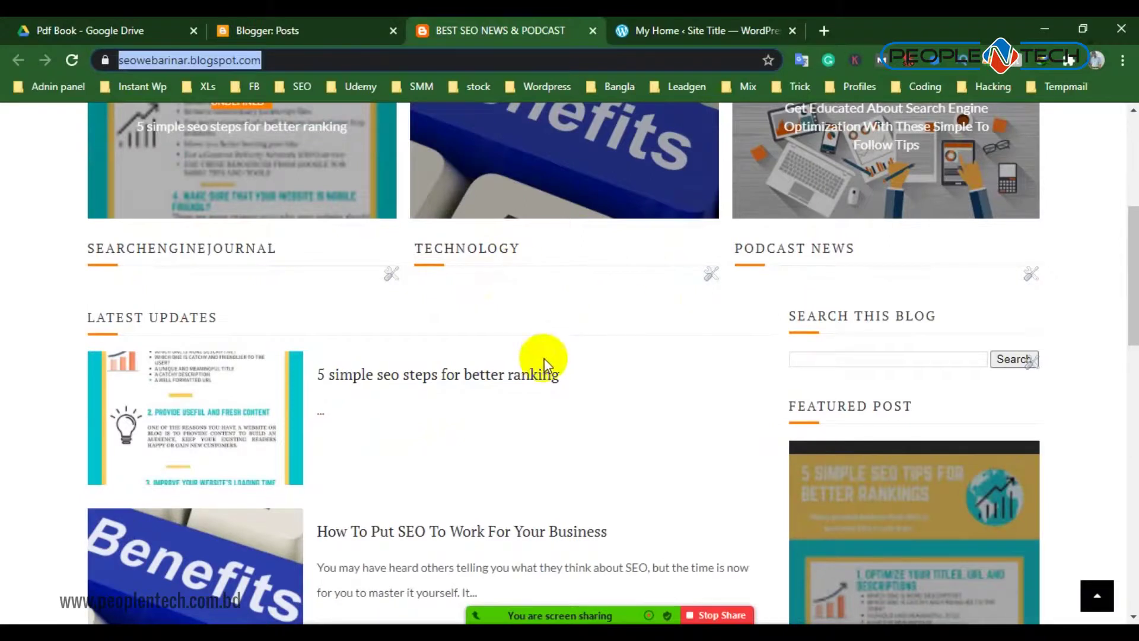
pyautogui.scroll(-1, 504, 321)
pyautogui.scroll(-2, 334, 436)
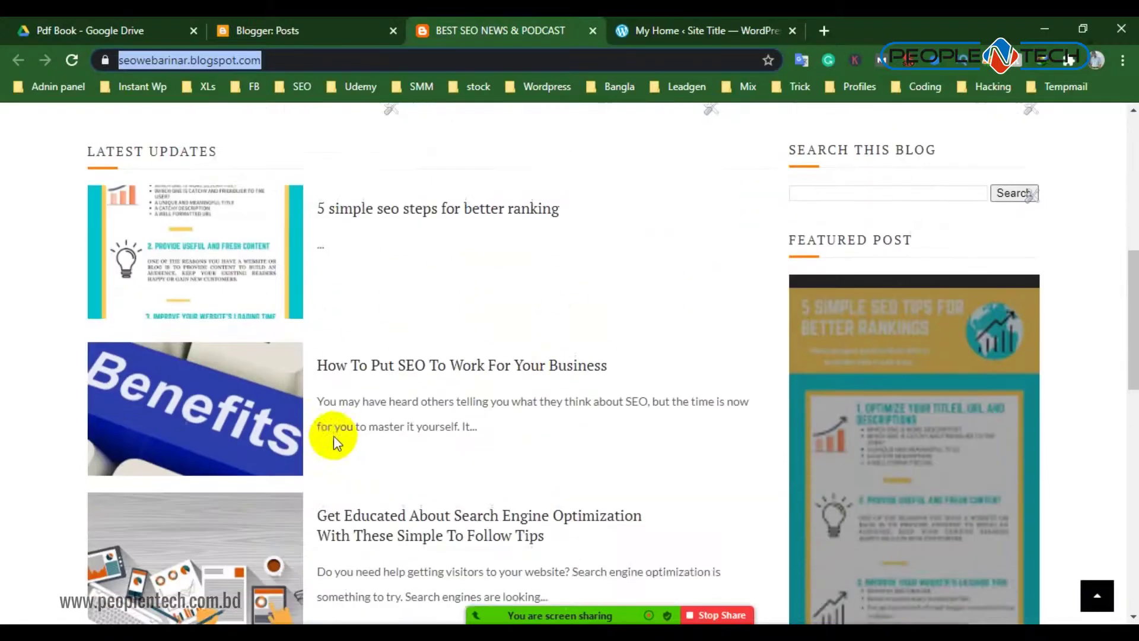
pyautogui.scroll(-1, 339, 300)
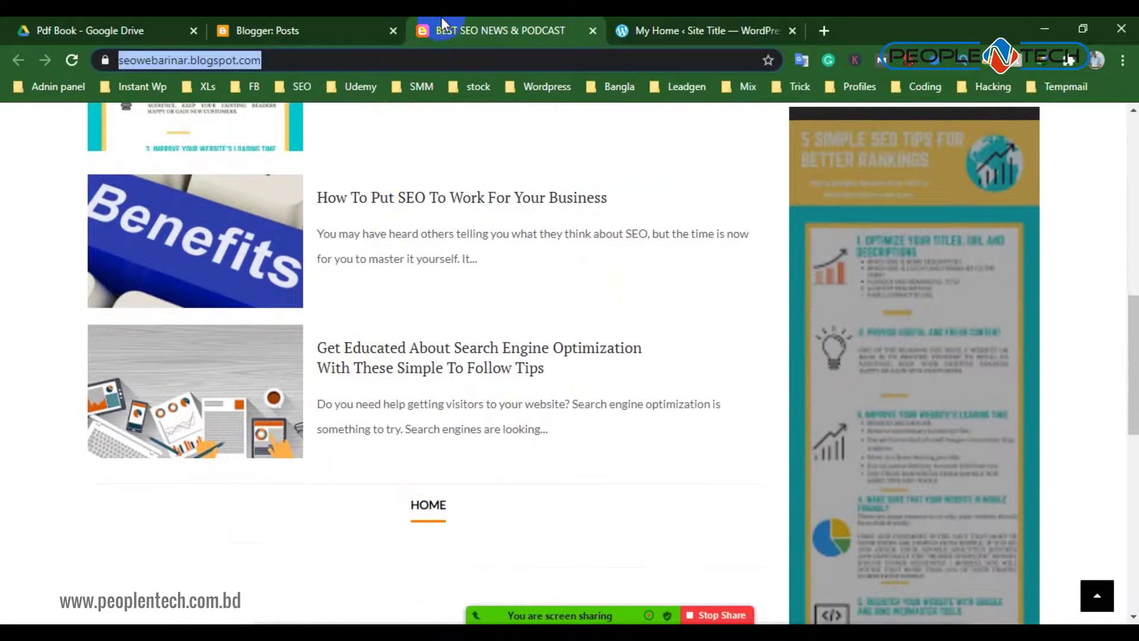
pyautogui.click(369, 18)
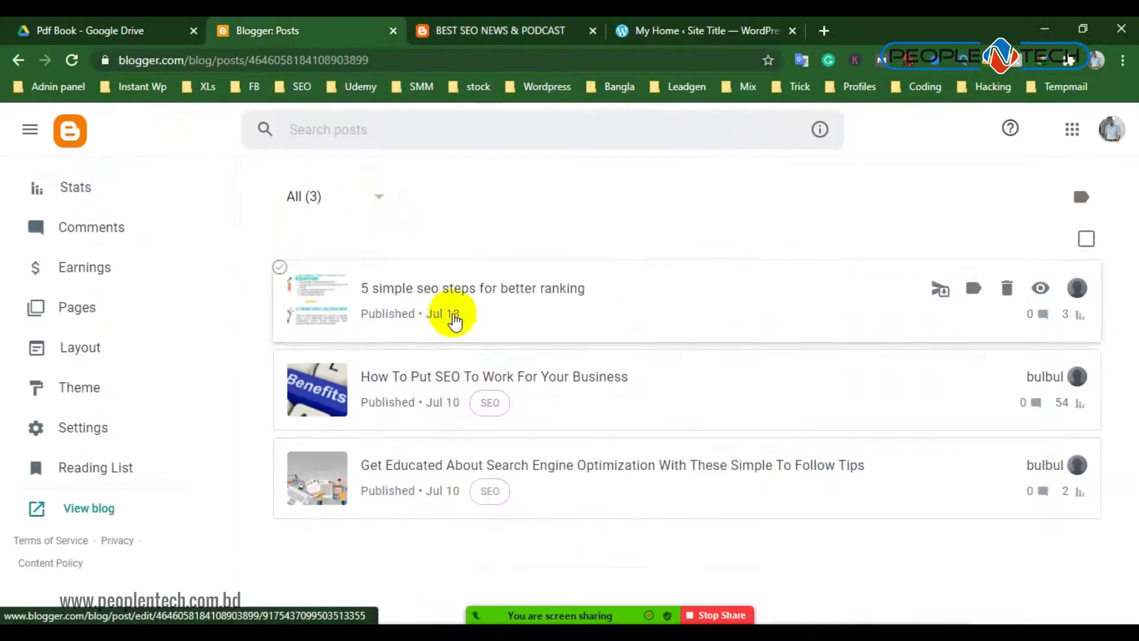
# Return to the PDF and highlight the Web 2.0 rules on internal linking, link wheels and over-optimization
pyautogui.click(182, 23)
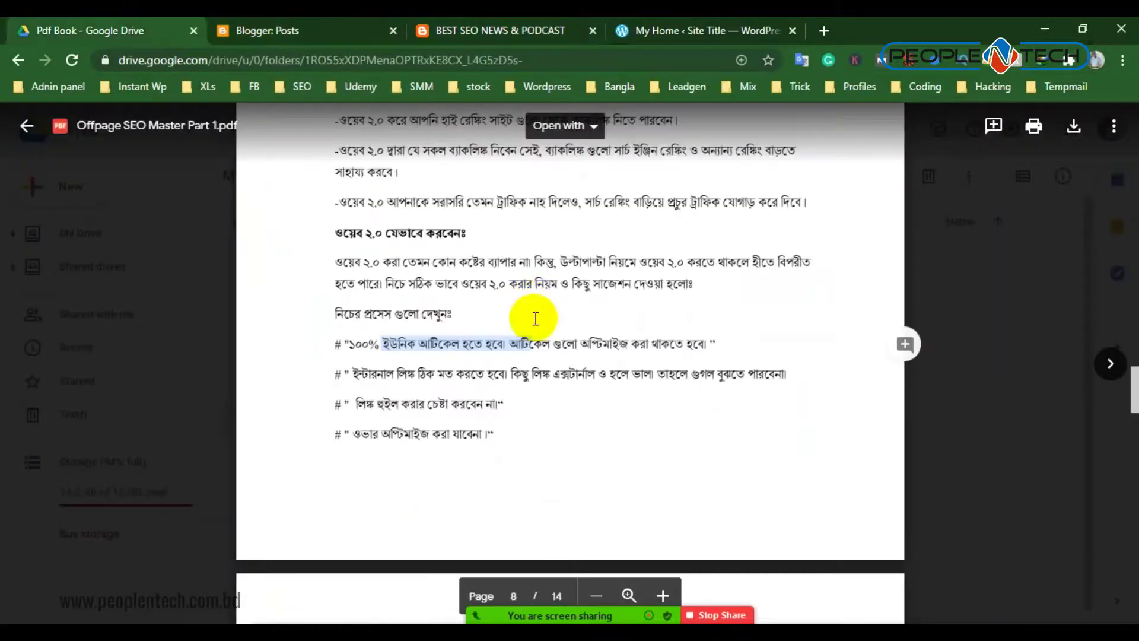
pyautogui.moveTo(407, 378); pyautogui.dragTo(452, 374)
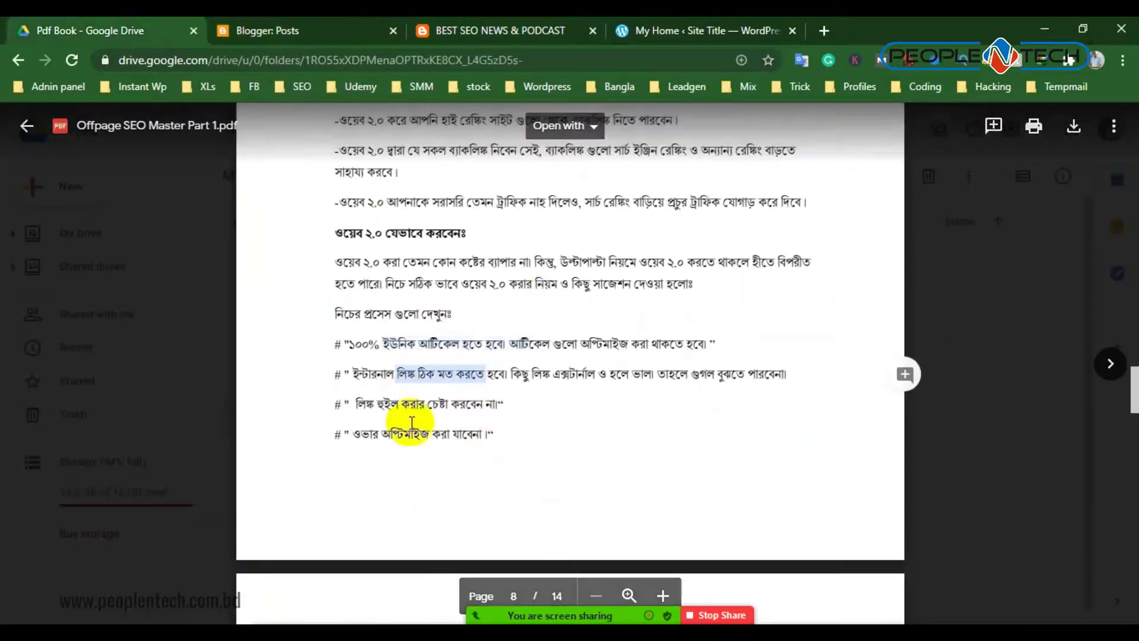
pyautogui.moveTo(356, 404); pyautogui.dragTo(483, 402)
pyautogui.moveTo(379, 434); pyautogui.dragTo(494, 433)
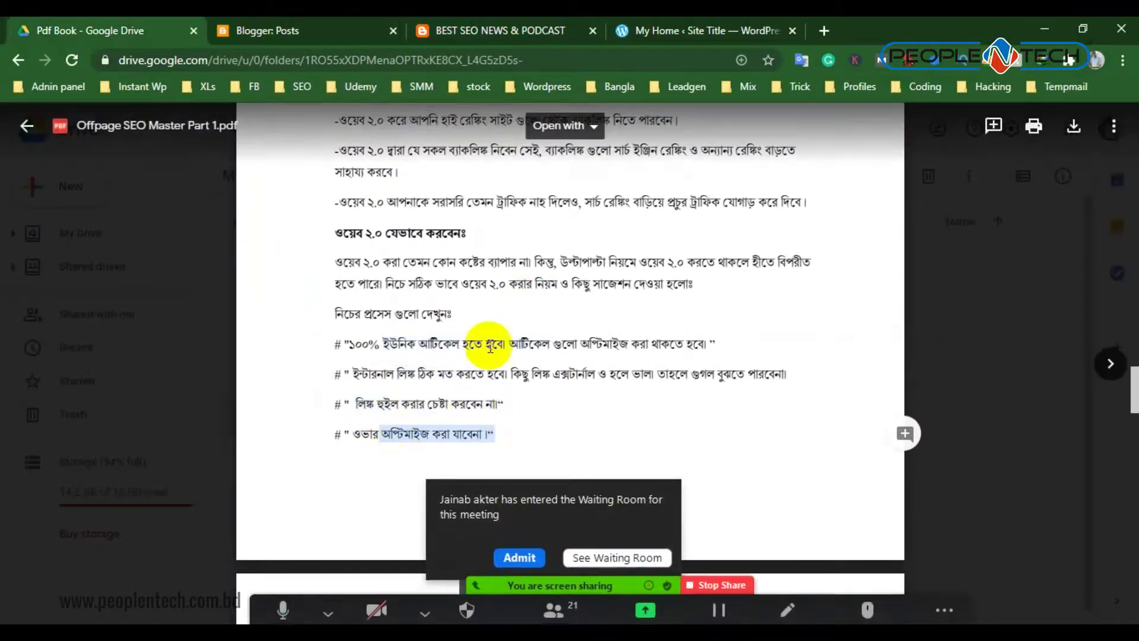
# Admit the waiting meeting participant and read the PDF's remaining Web 2.0 guidelines, site list and link-building tips through page 9
pyautogui.scroll(-2, 546, 474)
pyautogui.click(511, 543)
pyautogui.scroll(-8, 470, 478)
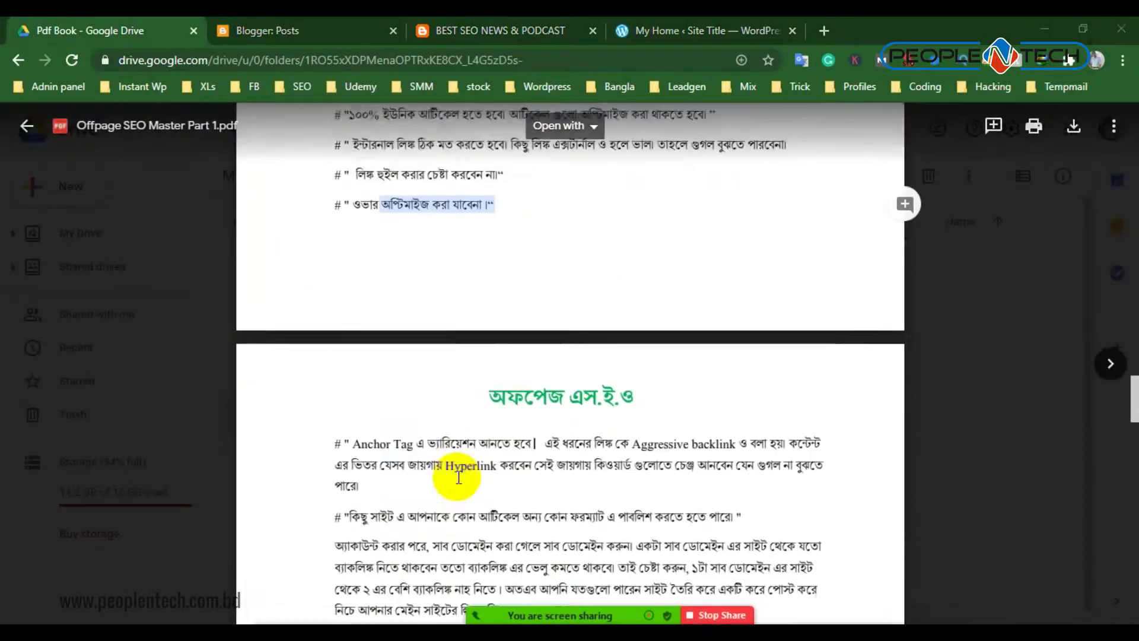
pyautogui.scroll(-6, 451, 356)
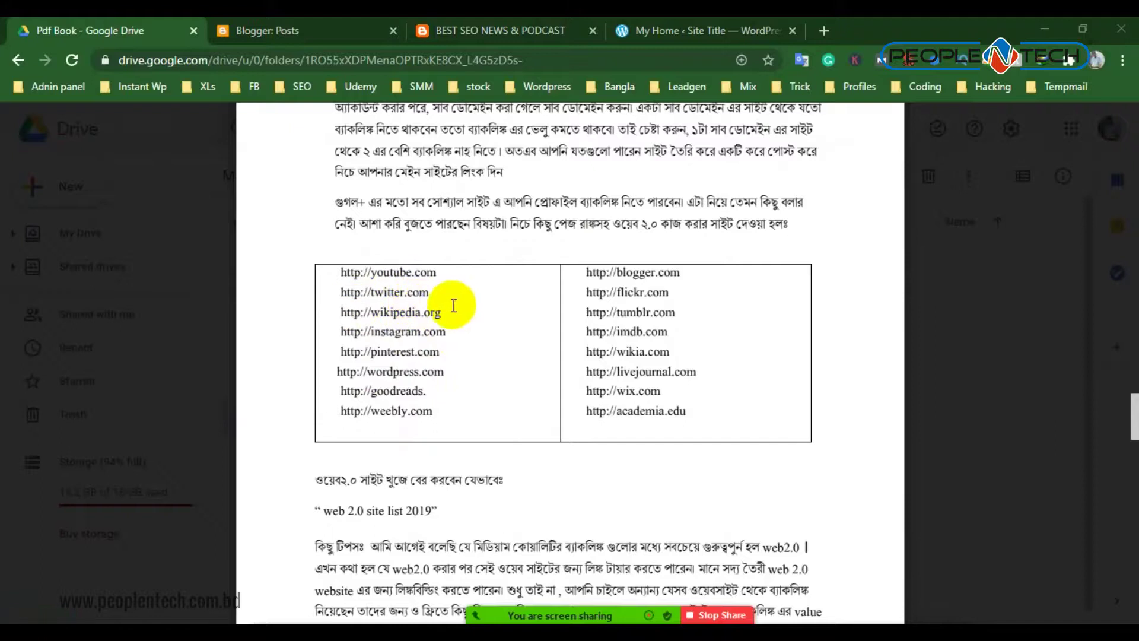
pyautogui.scroll(-5, 453, 305)
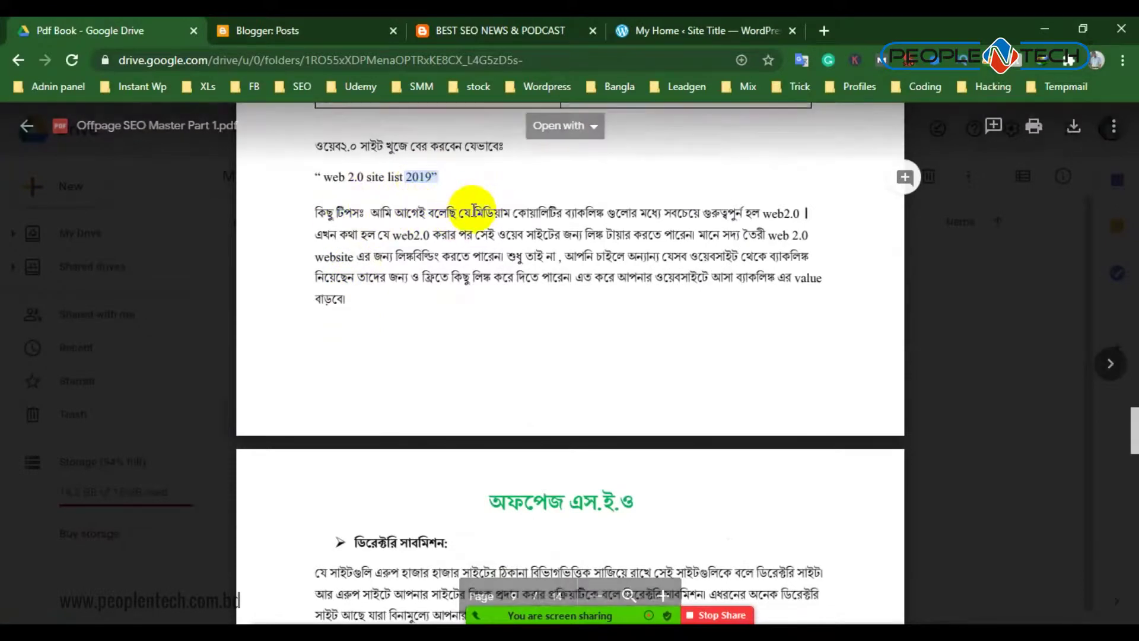
pyautogui.scroll(1, 474, 209)
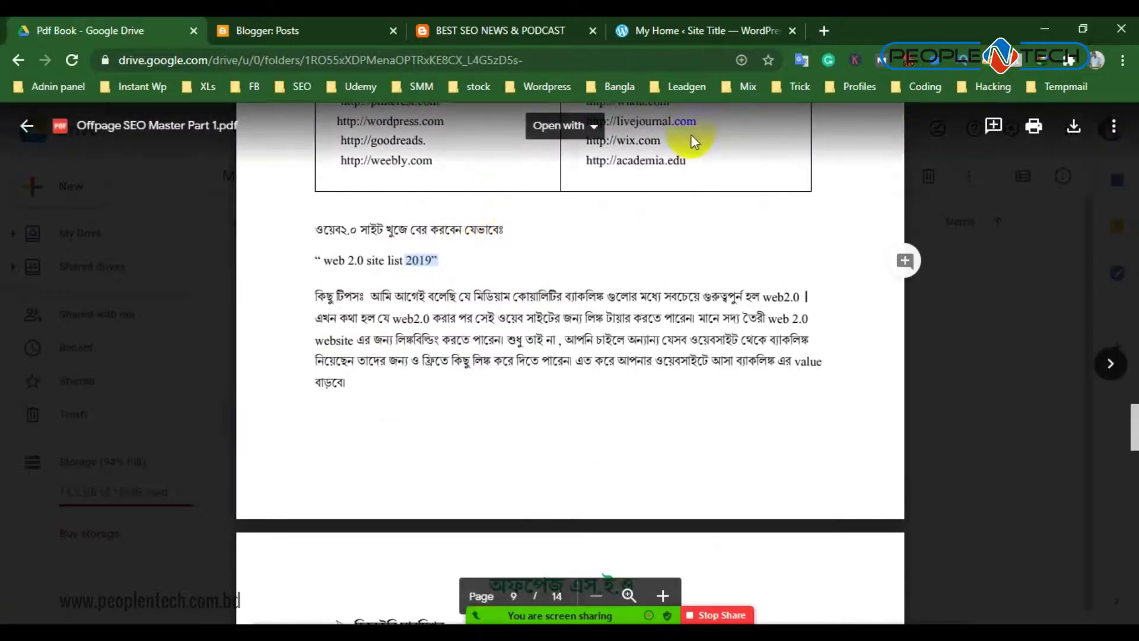
# Search Google for wix in a new tab, open the Wix.com homepage and highlight part of its main headline
pyautogui.click(823, 31)
pyautogui.write('wix')
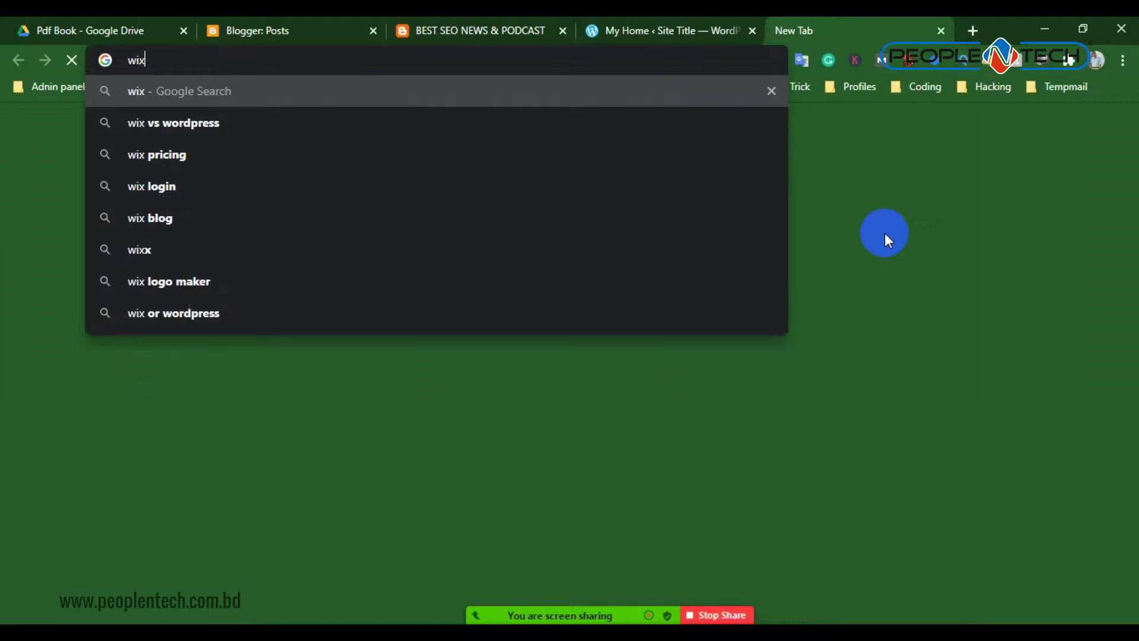
pyautogui.press('Return')
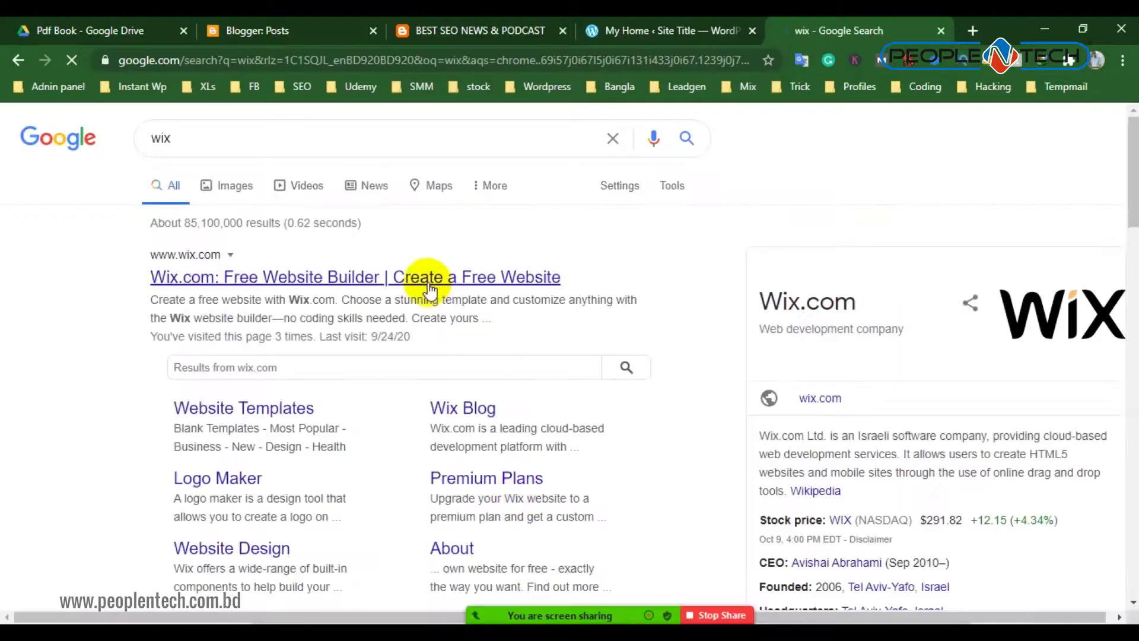
pyautogui.click(428, 285)
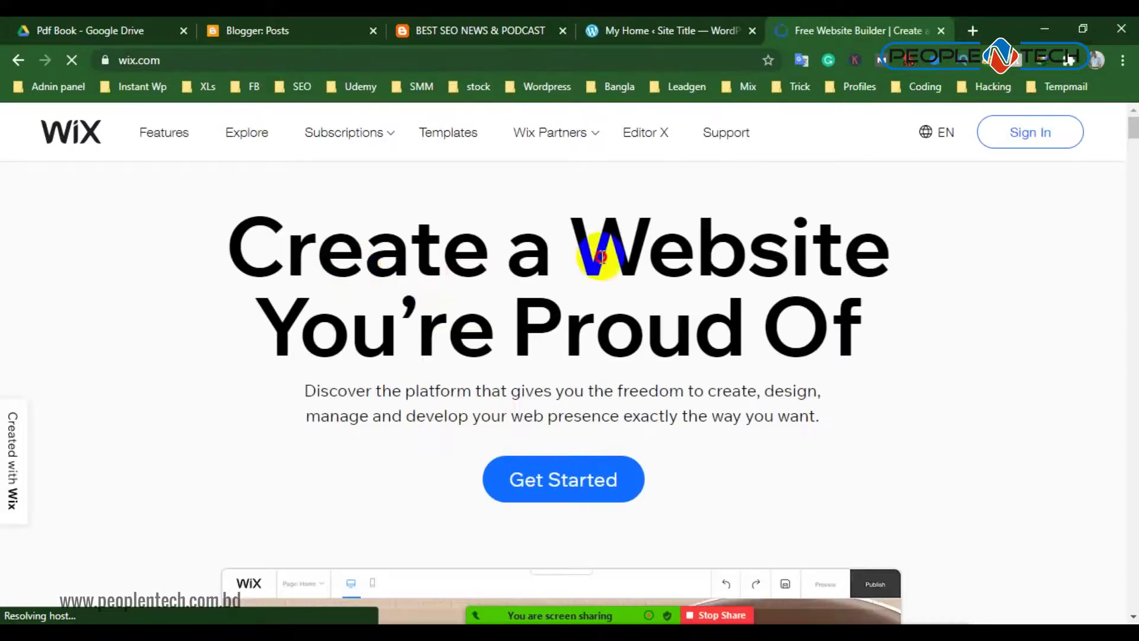
pyautogui.moveTo(364, 255); pyautogui.dragTo(686, 262)
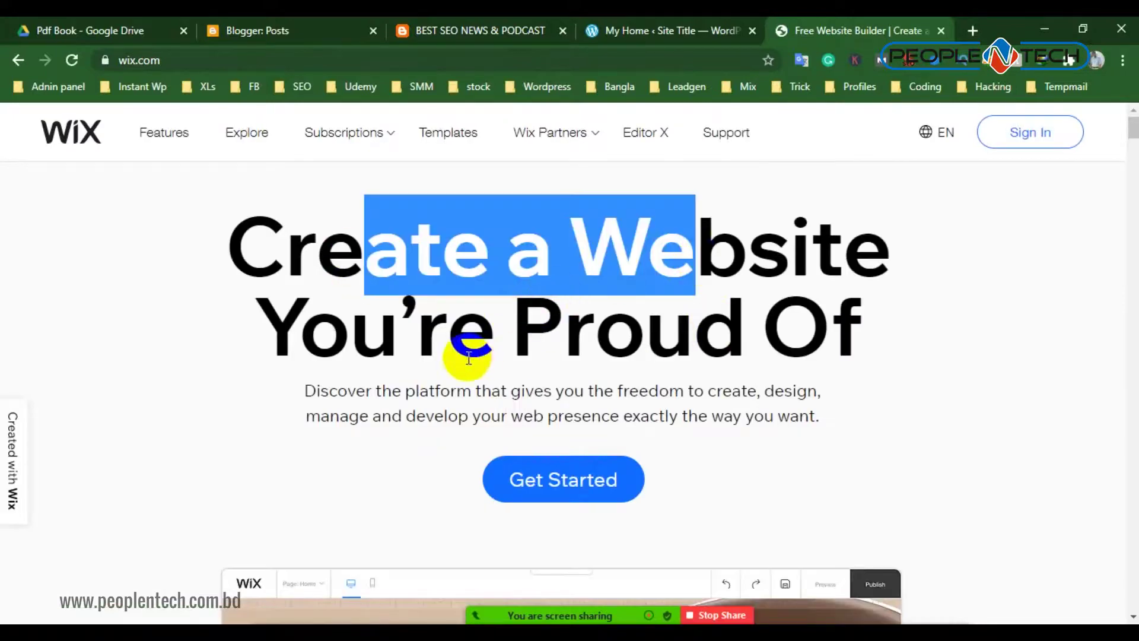
pyautogui.click(564, 363)
# Look through the Wix homepage's builder features, online store, SEO, templates and FAQ sections, returning to the start of the page
pyautogui.scroll(-20, 563, 363)
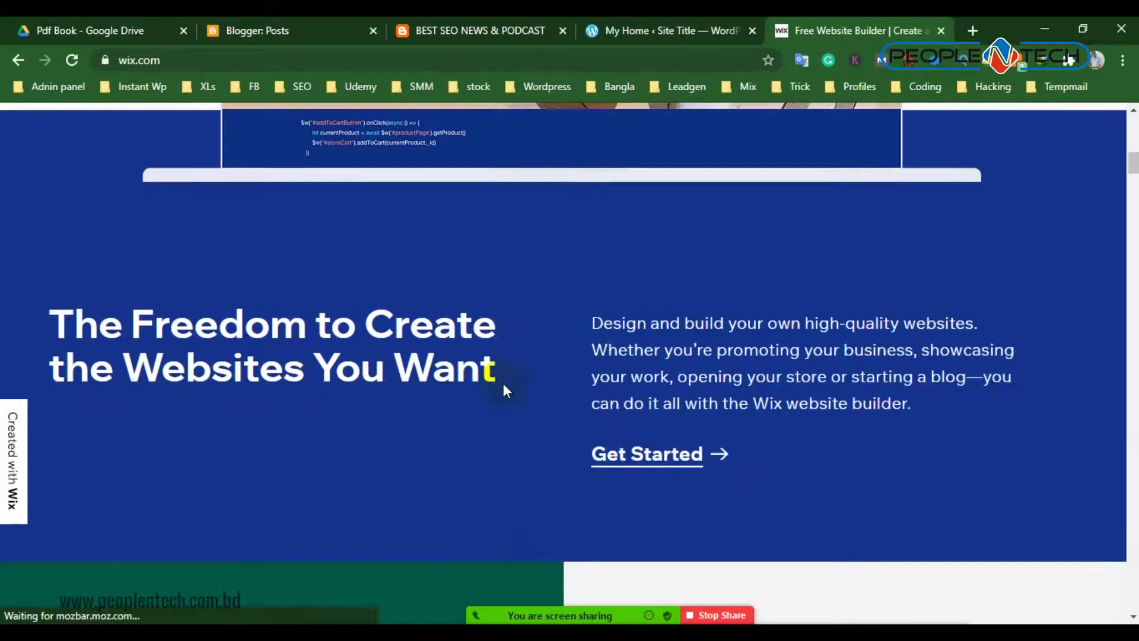
pyautogui.scroll(-15, 548, 397)
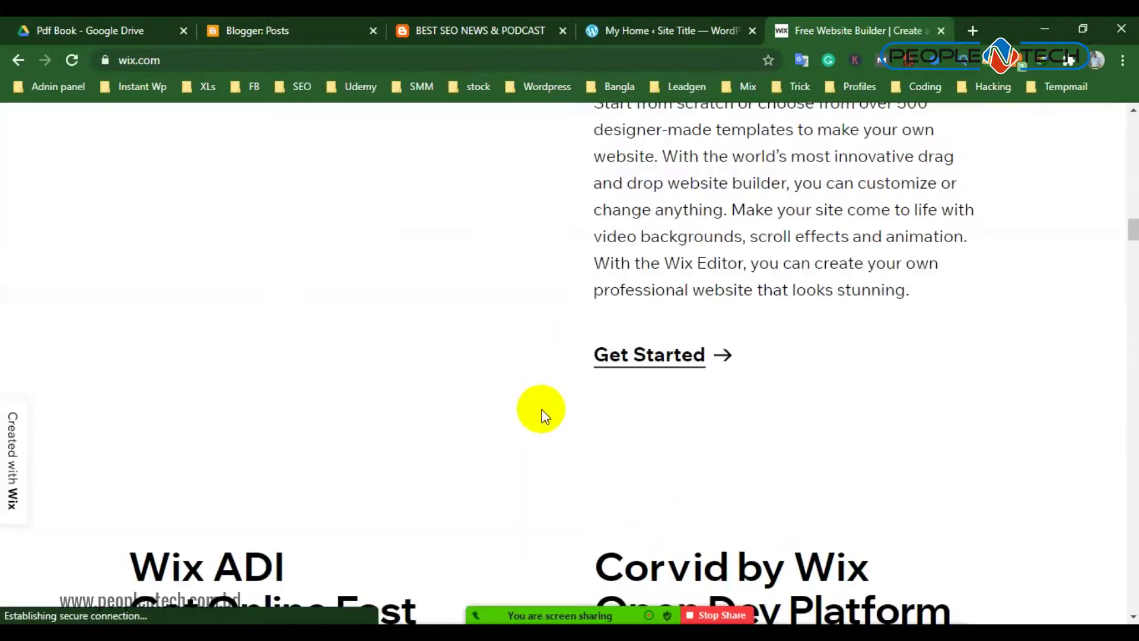
pyautogui.scroll(7, 541, 413)
pyautogui.scroll(-17, 541, 411)
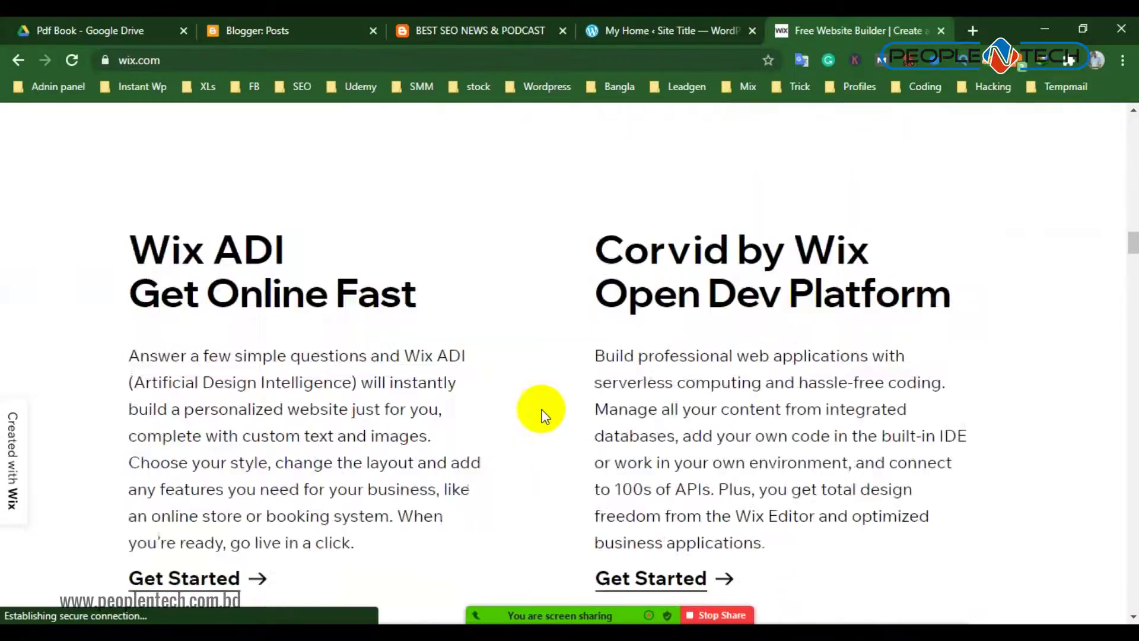
pyautogui.scroll(-10, 606, 429)
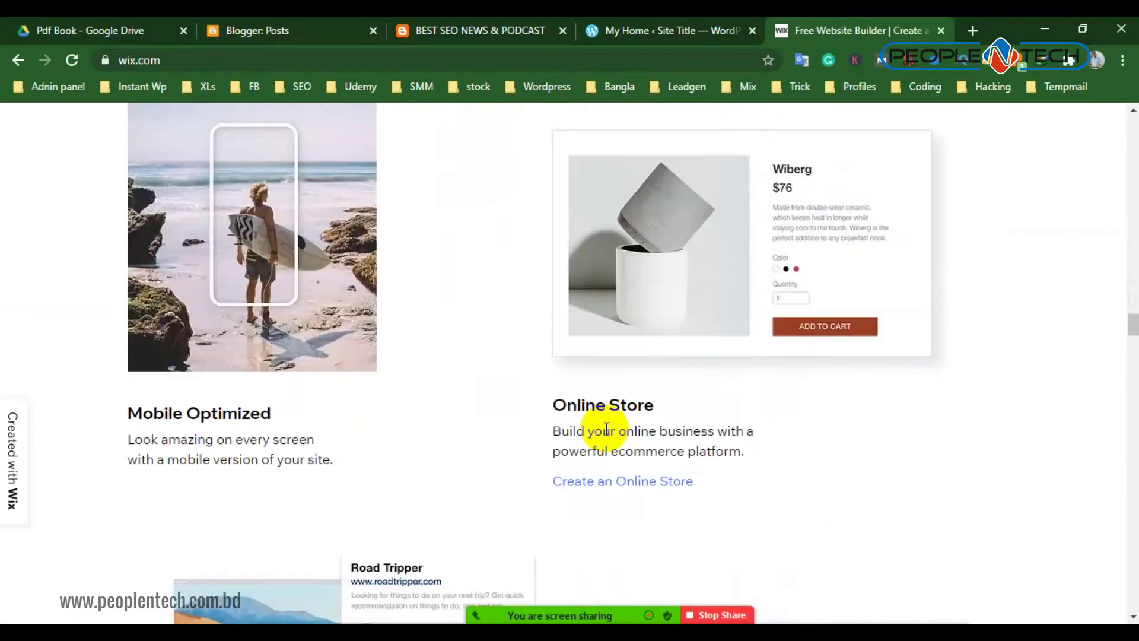
pyautogui.scroll(-5, 605, 432)
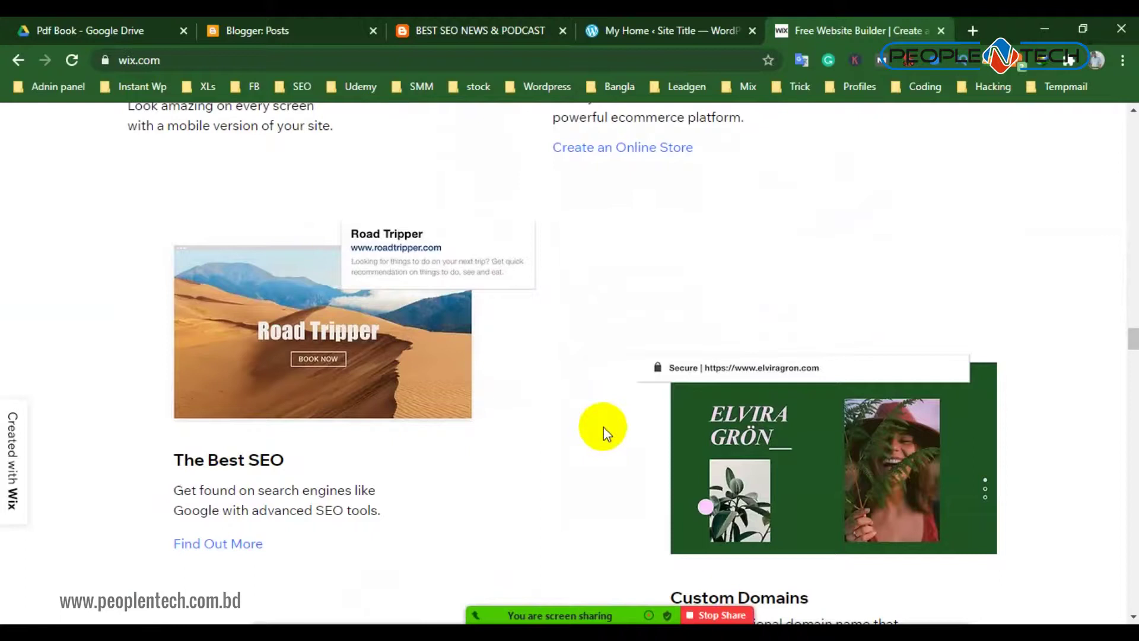
pyautogui.scroll(-15, 618, 421)
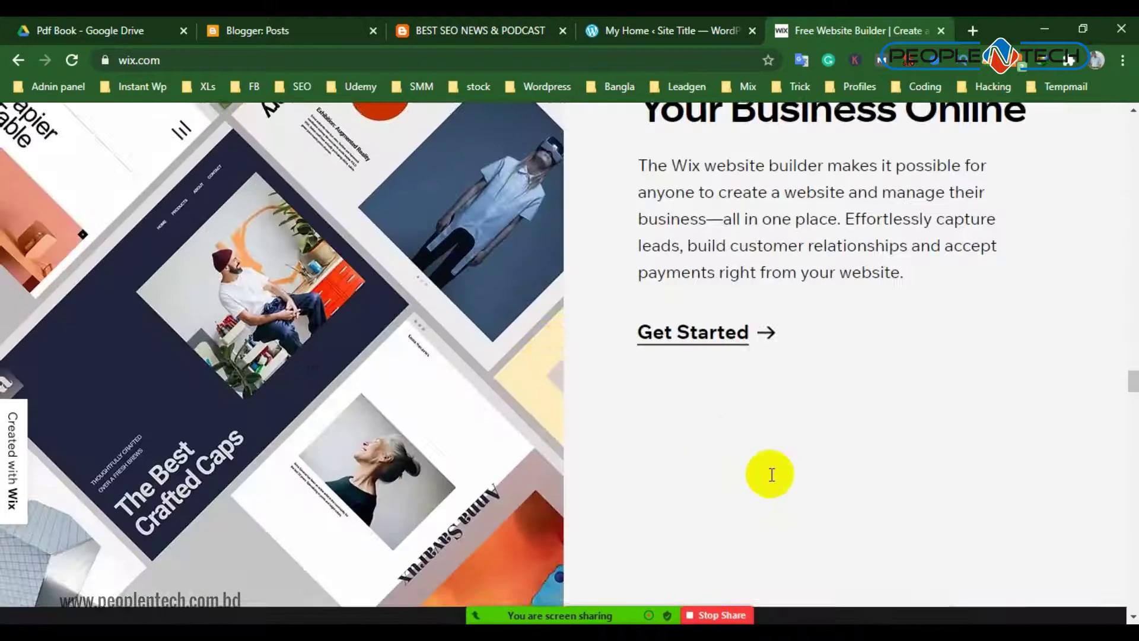
pyautogui.scroll(-20, 750, 427)
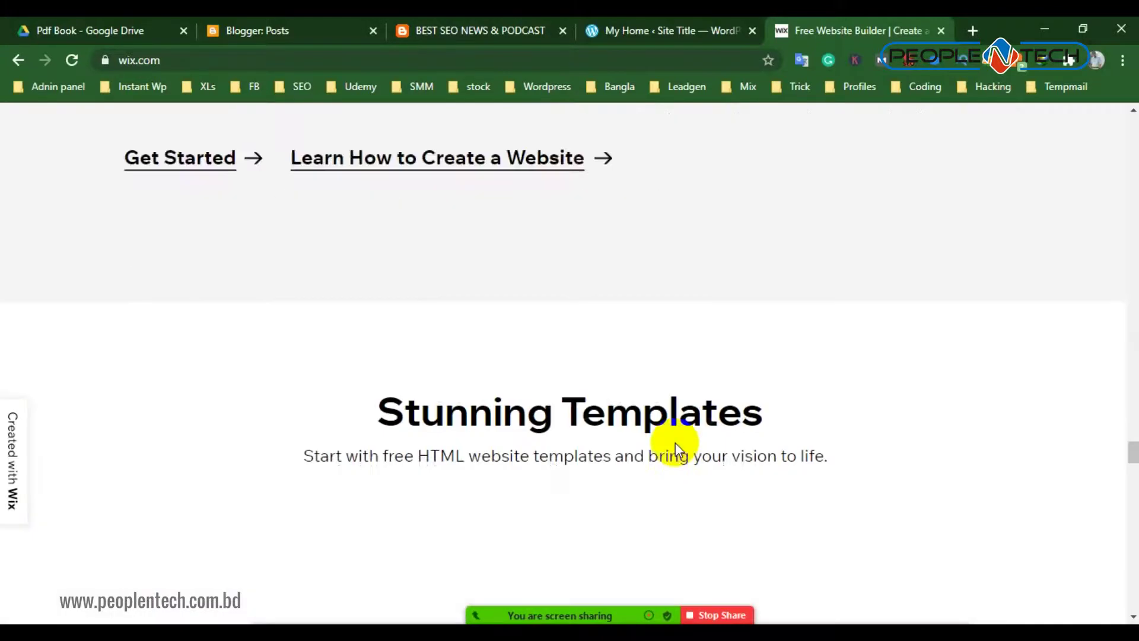
pyautogui.scroll(-20, 677, 451)
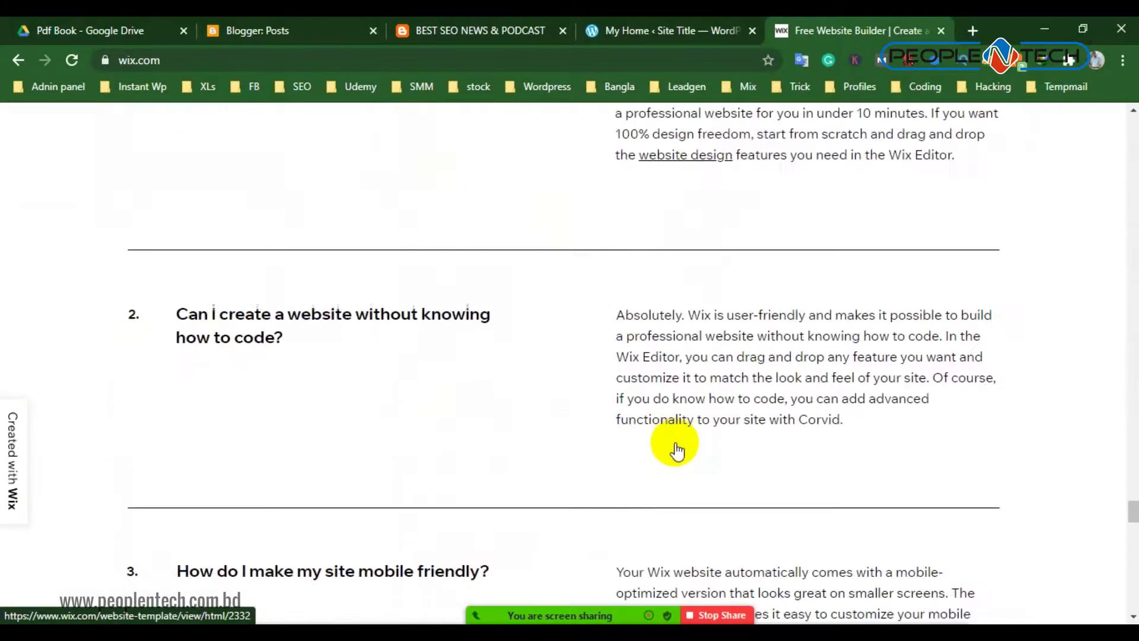
pyautogui.scroll(-20, 675, 443)
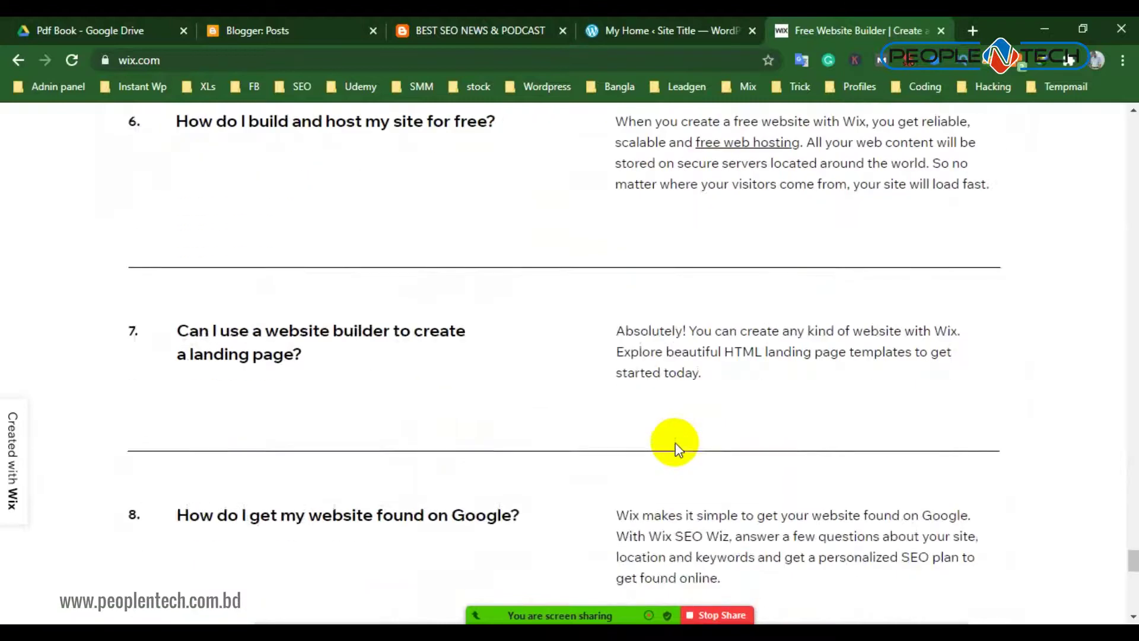
pyautogui.scroll(20, 676, 443)
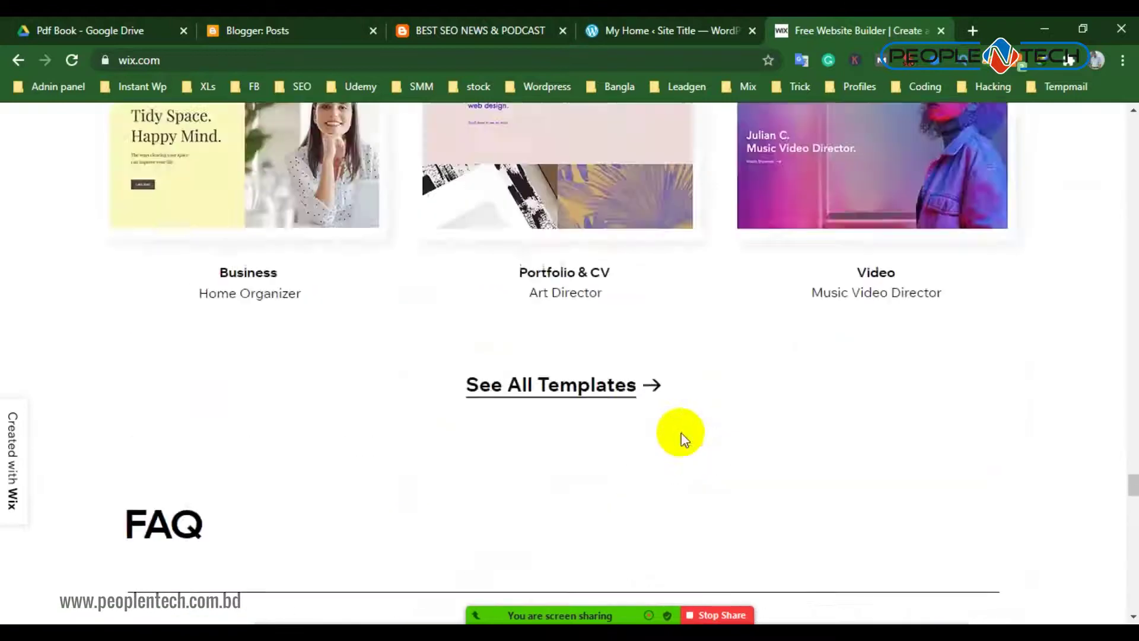
pyautogui.scroll(20, 682, 439)
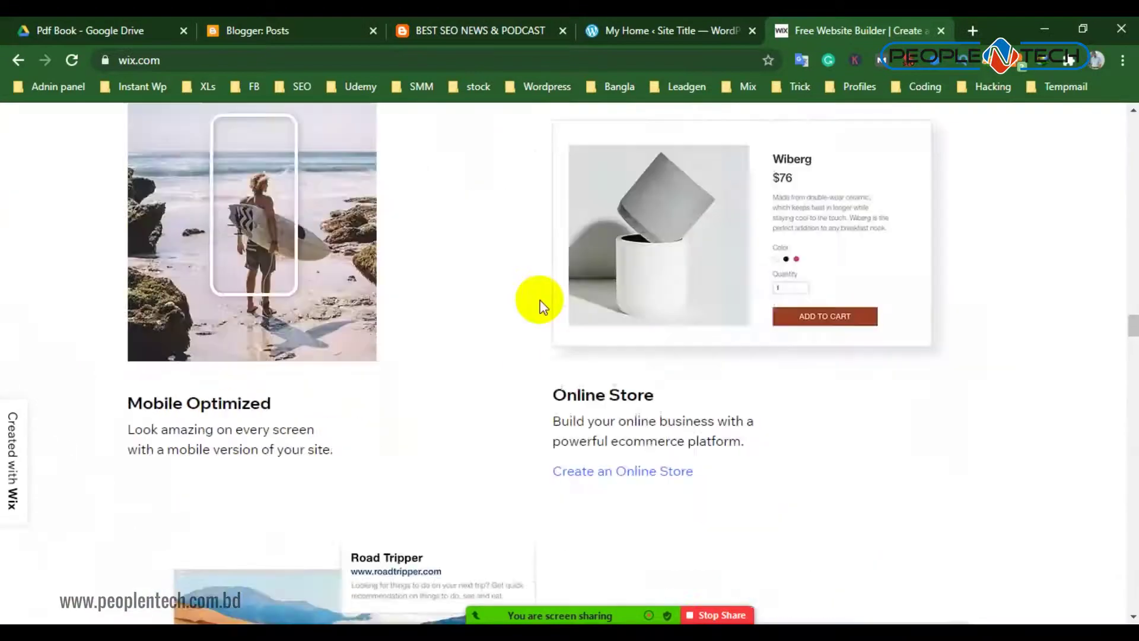
pyautogui.scroll(20, 182, 281)
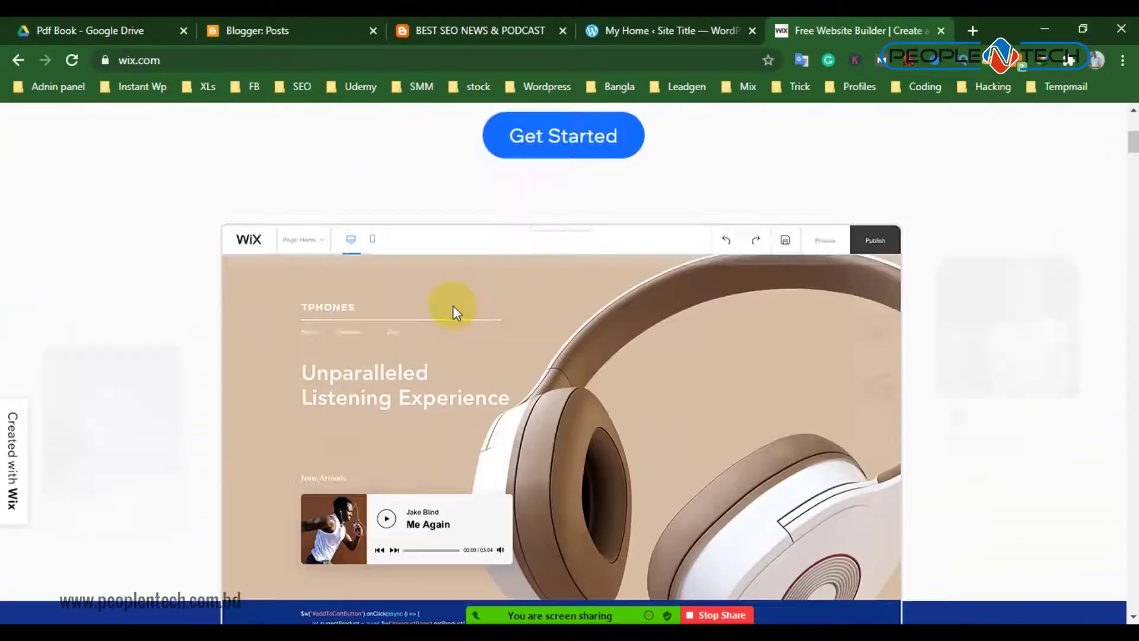
pyautogui.scroll(5, 453, 304)
# Examine the Wix web address, headline and sample headphone store, and close the page to return to the PDF's Web 2.0 tips
pyautogui.click(209, 59)
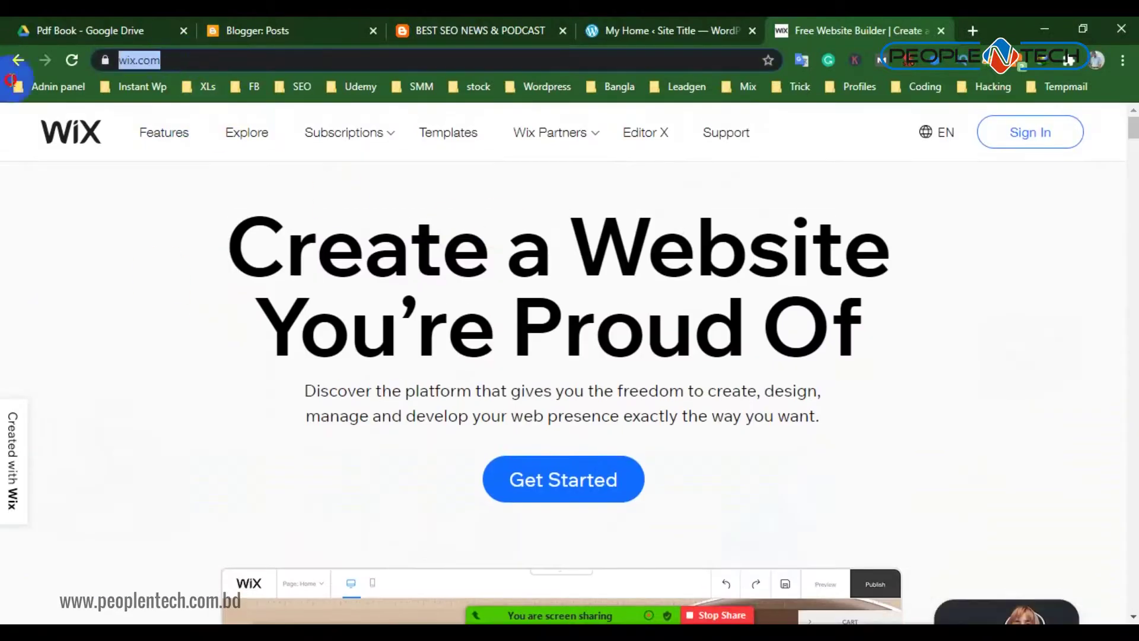
pyautogui.click(57, 373)
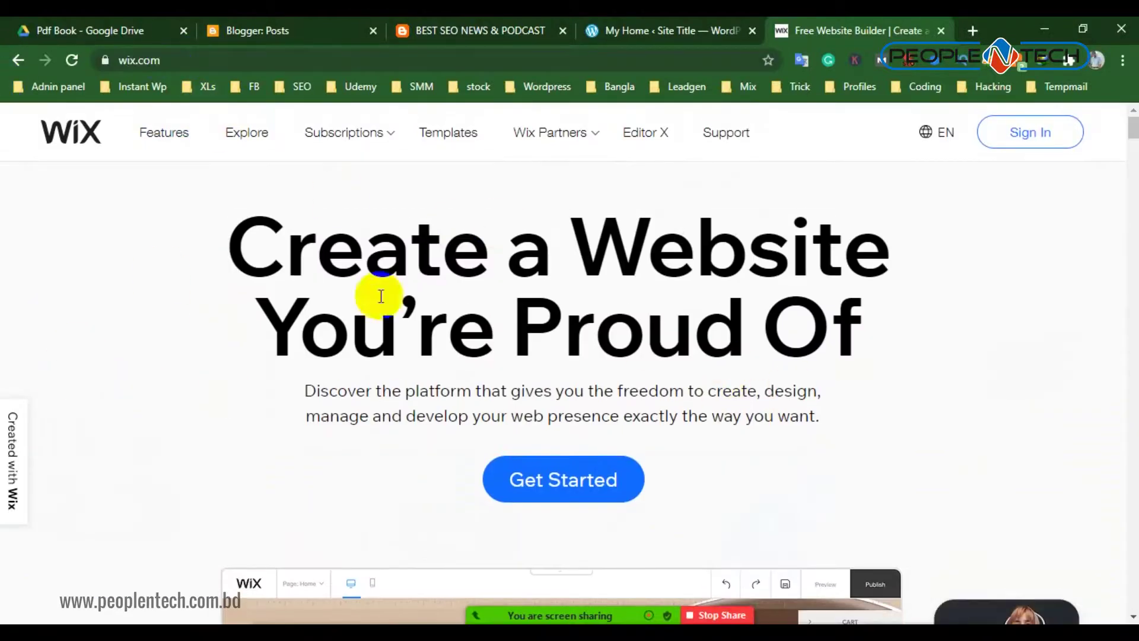
pyautogui.moveTo(290, 264); pyautogui.dragTo(312, 264)
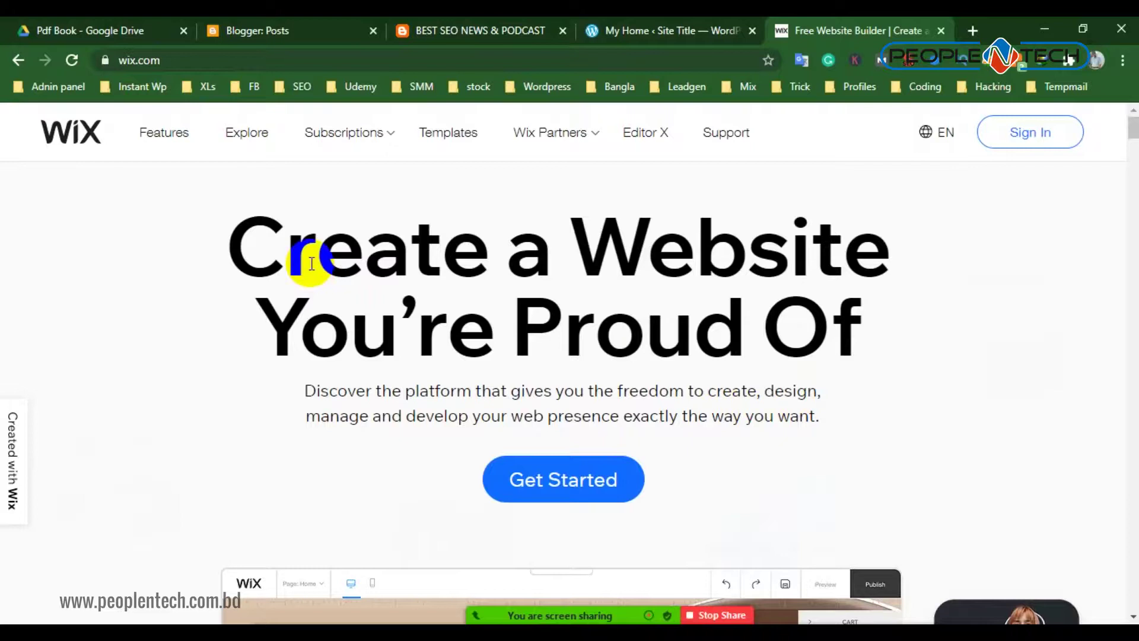
pyautogui.click(312, 263)
pyautogui.scroll(-1, 802, 414)
pyautogui.scroll(-5, 802, 414)
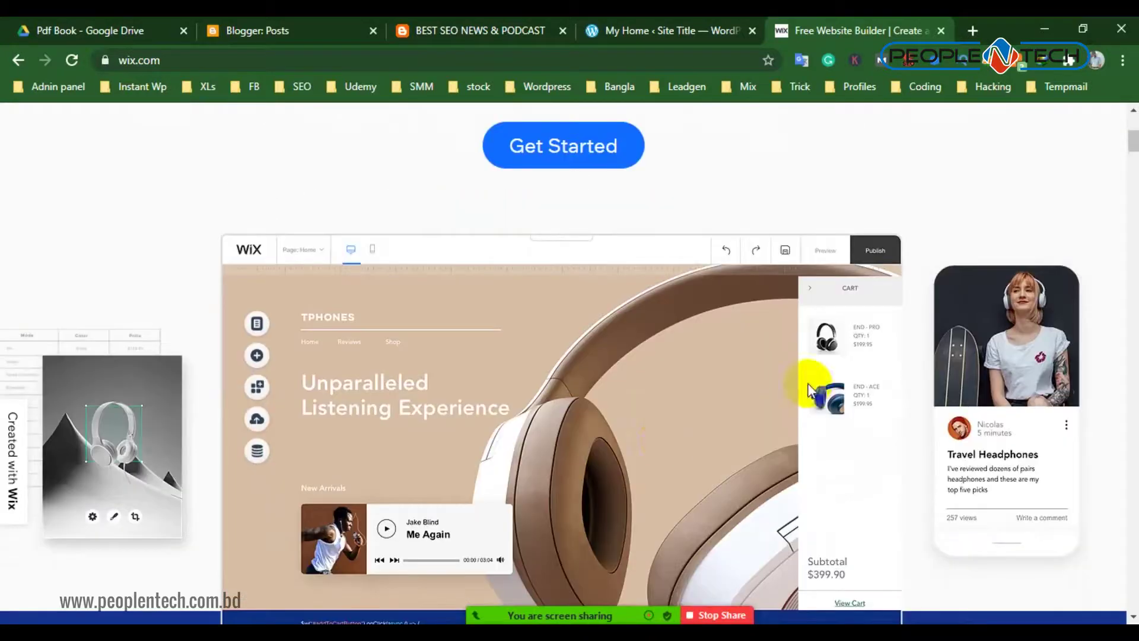
pyautogui.click(633, 310)
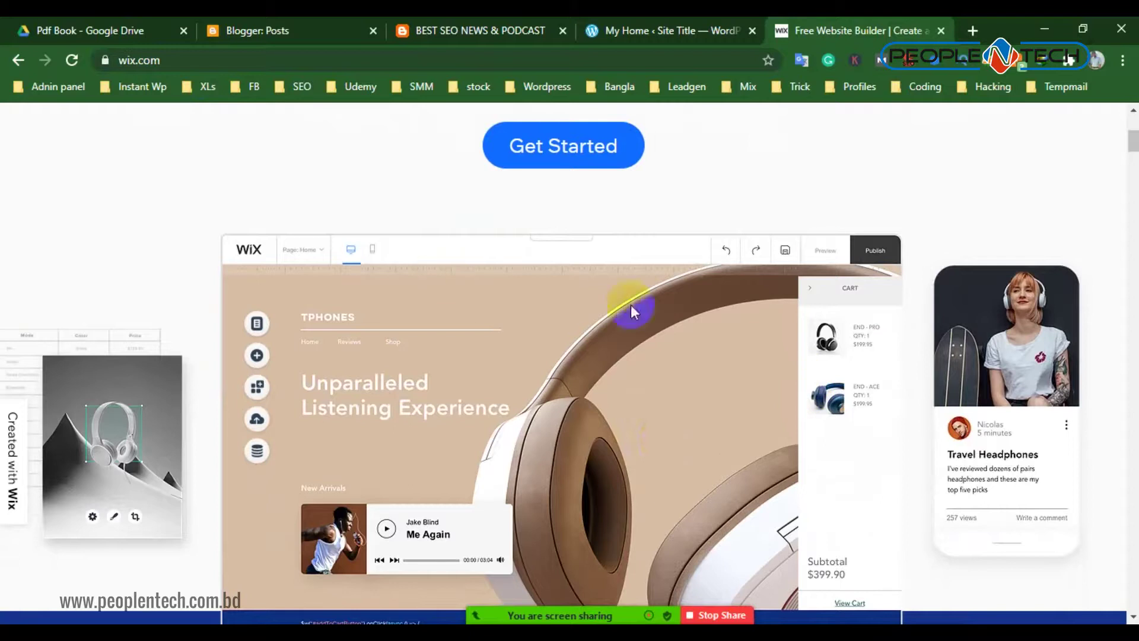
pyautogui.scroll(5, 554, 325)
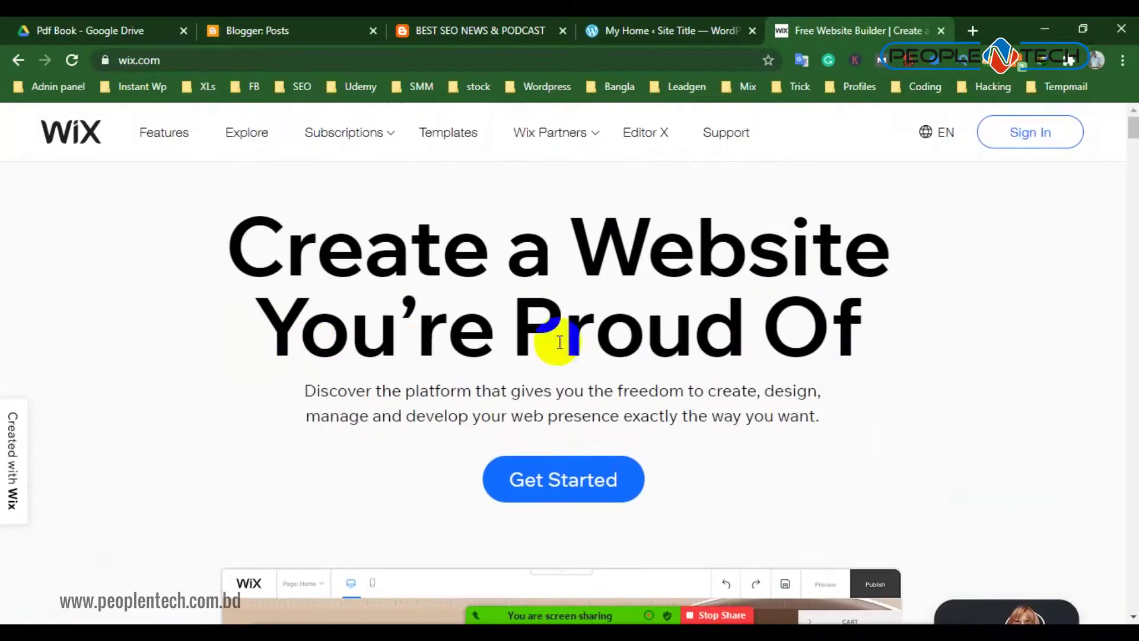
pyautogui.scroll(-8, 545, 337)
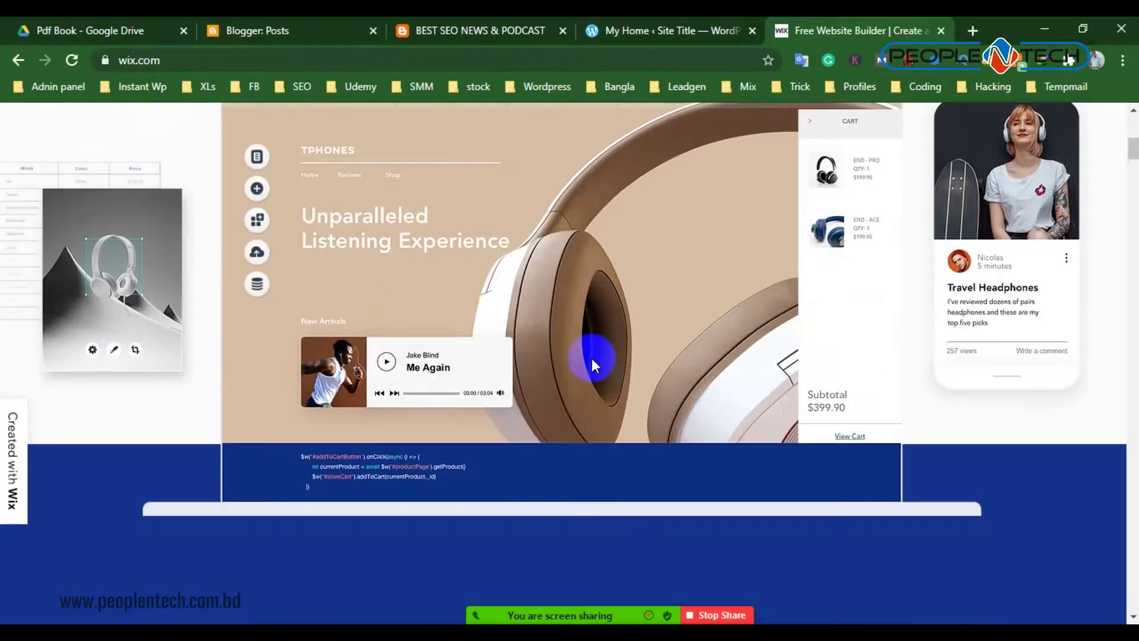
pyautogui.scroll(-1, 592, 360)
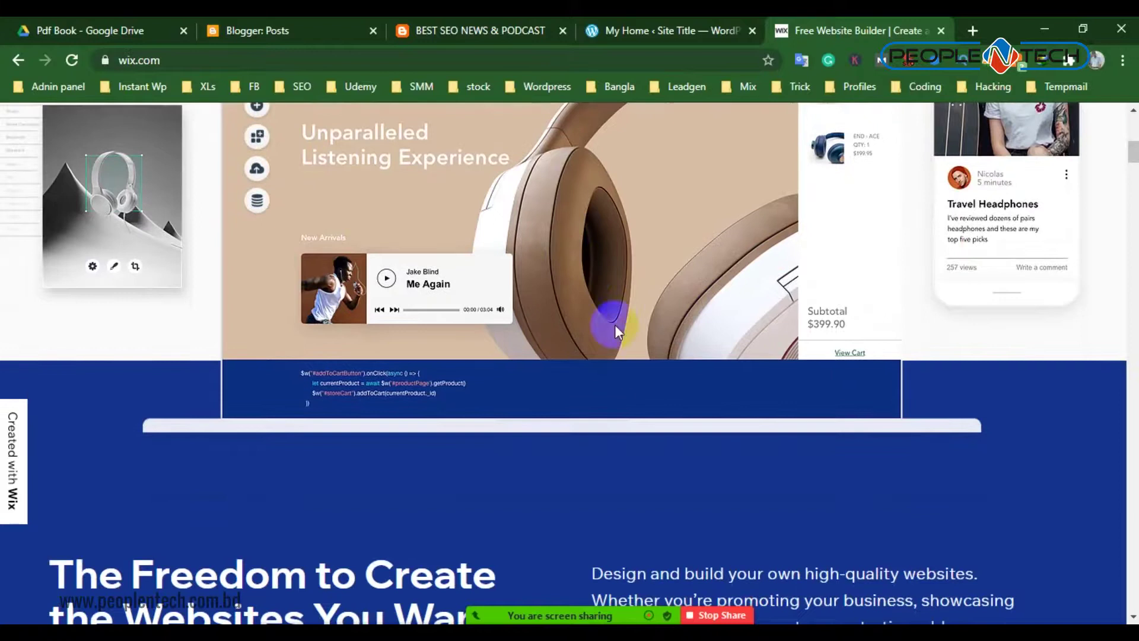
pyautogui.click(940, 31)
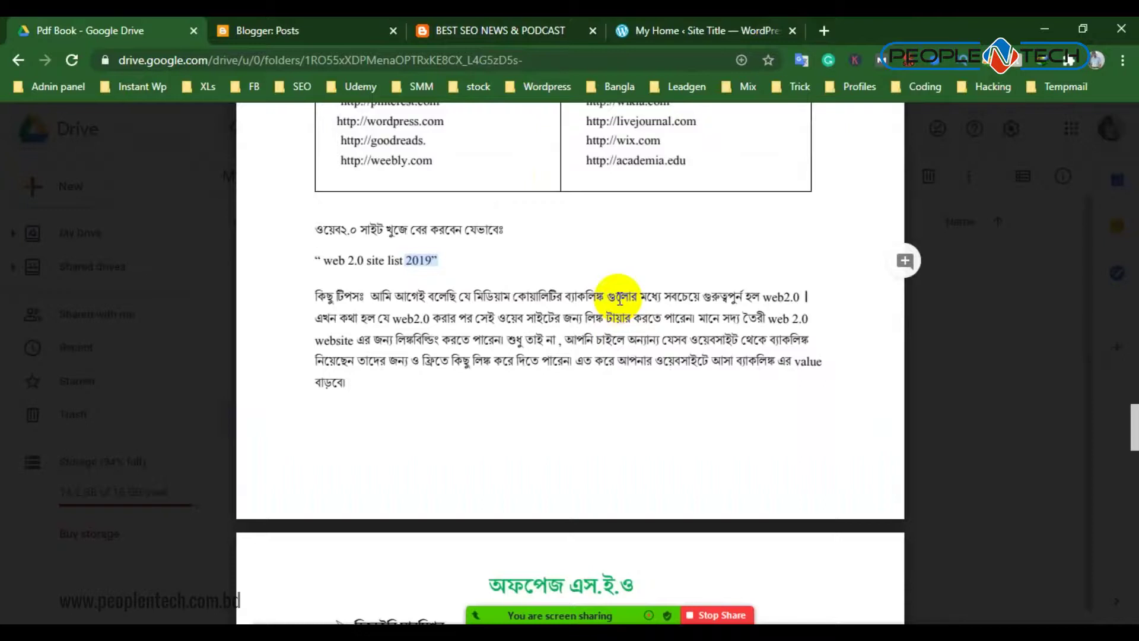
pyautogui.scroll(-1, 539, 300)
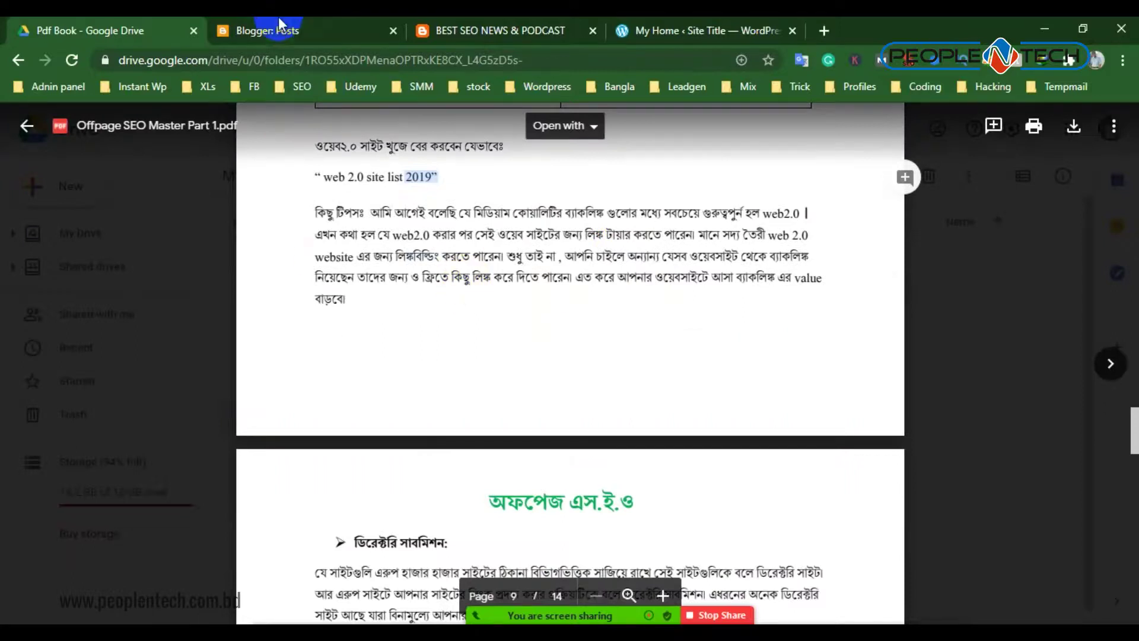
# Review the Blogger posts list and the WordPress.com My Home page, admitting a waiting participant, and open the Google account menu in Blogger
pyautogui.click(306, 25)
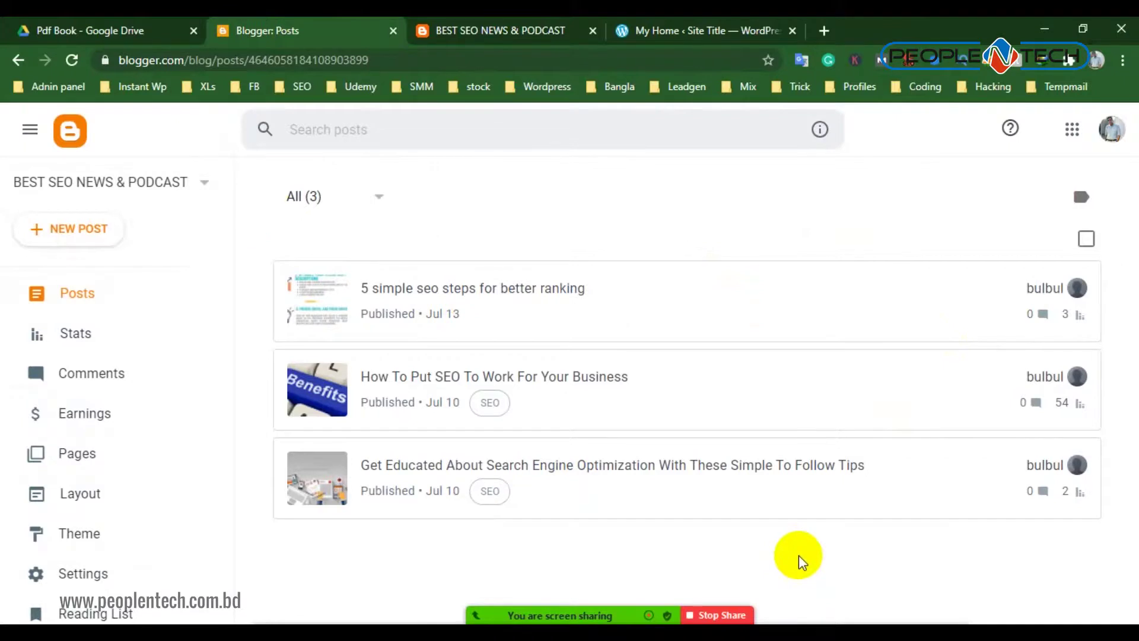
pyautogui.moveTo(1095, 365)
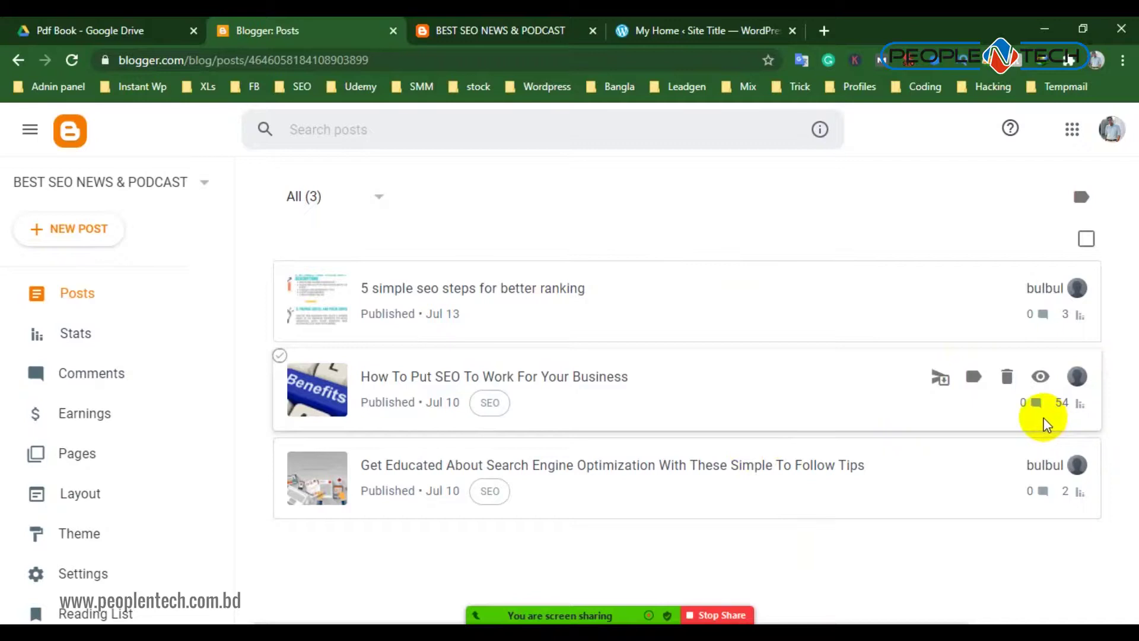
pyautogui.click(697, 30)
pyautogui.click(522, 543)
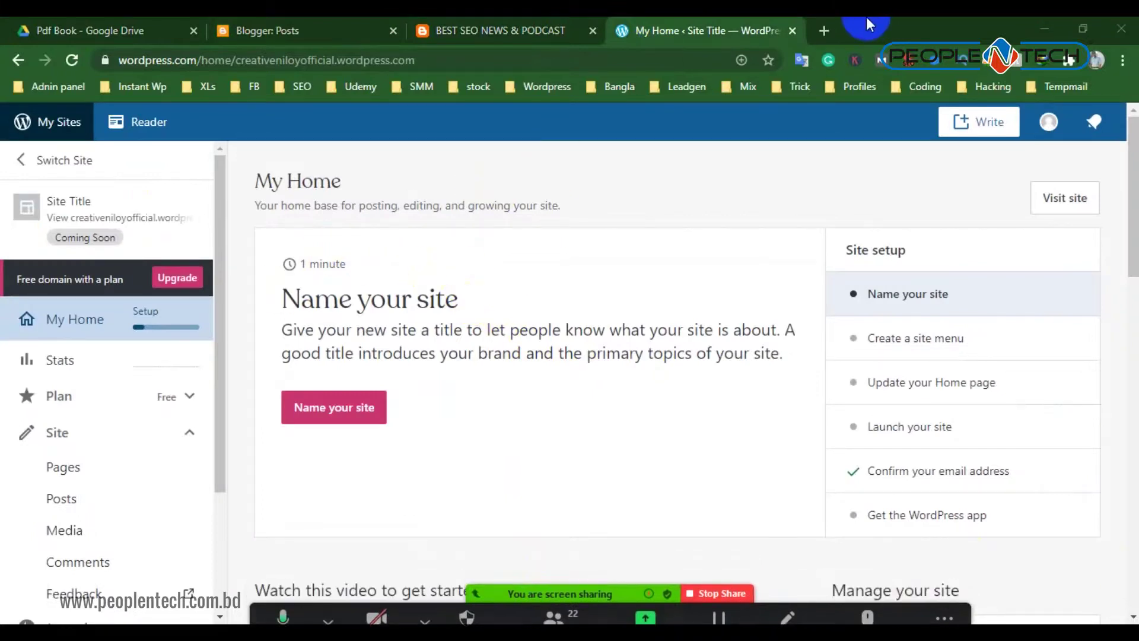
pyautogui.click(287, 25)
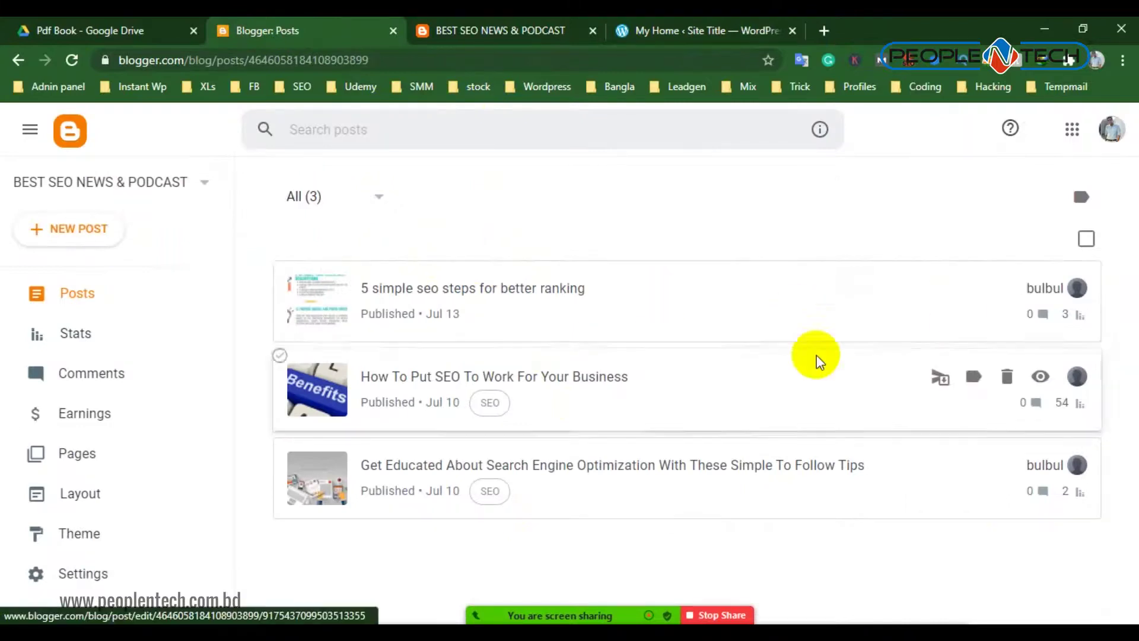
pyautogui.click(1109, 128)
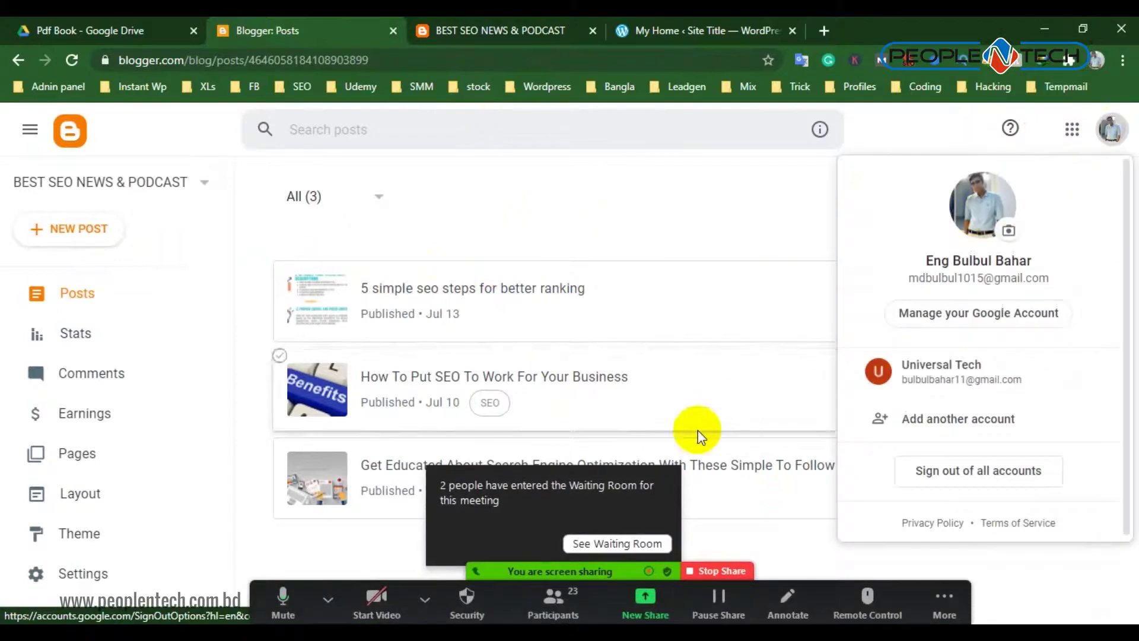
# Admit the waiting participants to the meeting and look through the BEST SEO NEWS & PODCAST blog's home page
pyautogui.click(617, 543)
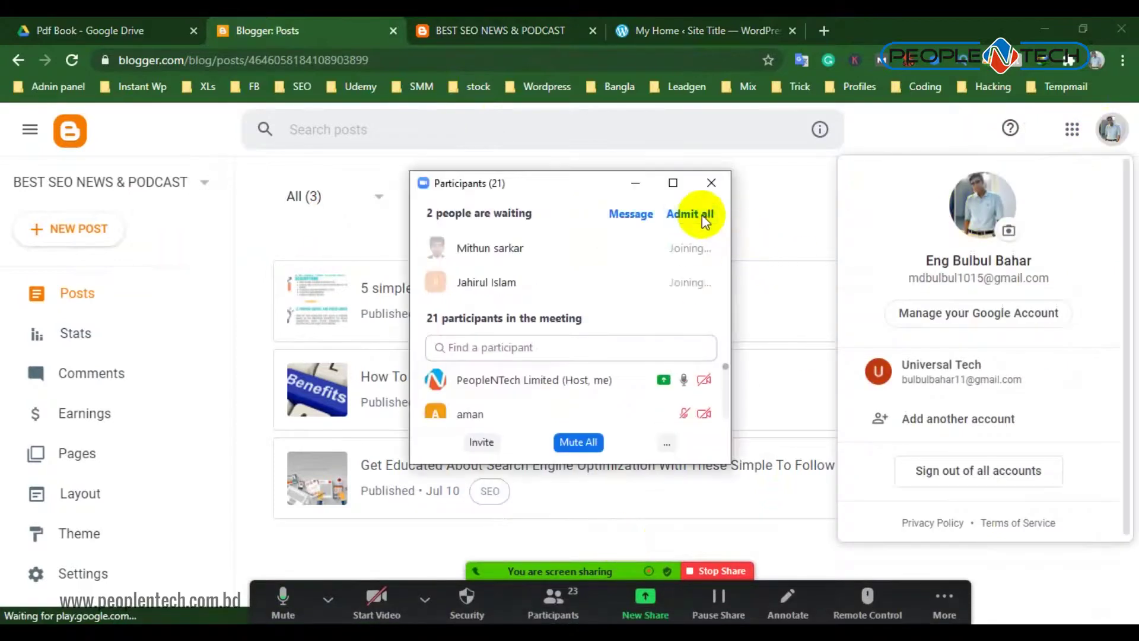
pyautogui.click(636, 183)
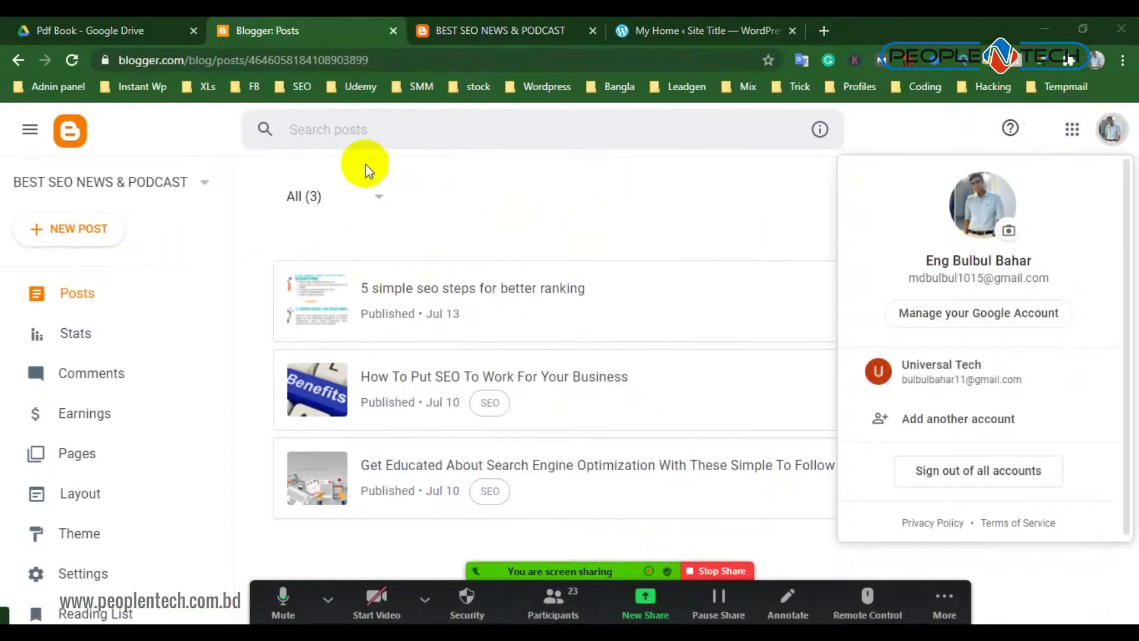
pyautogui.click(572, 24)
pyautogui.scroll(10, 593, 241)
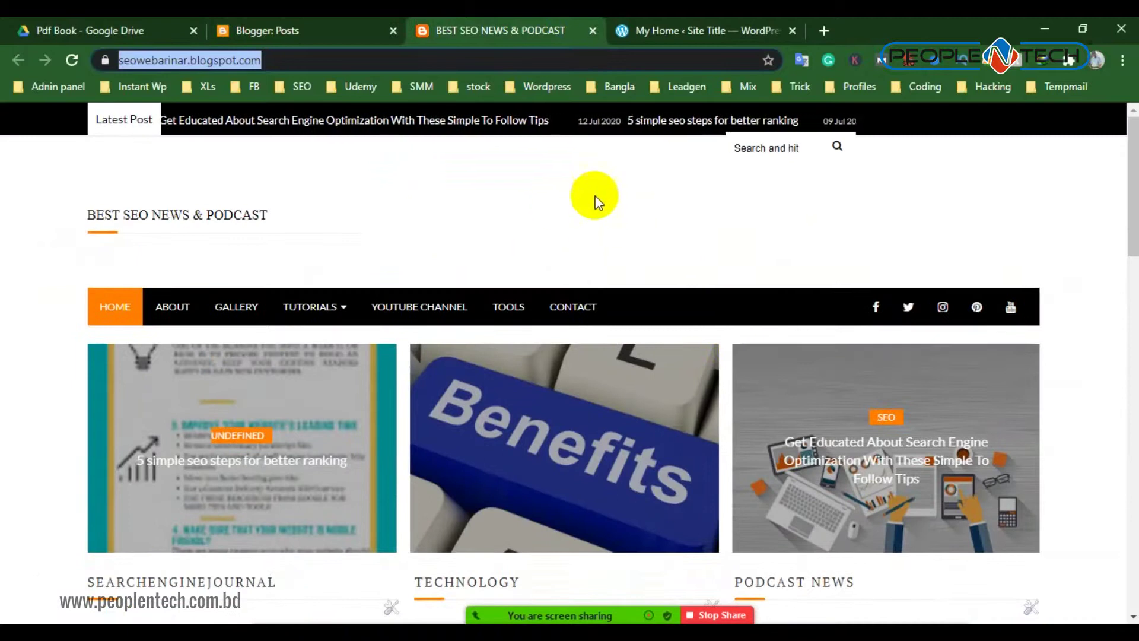
pyautogui.scroll(-15, 814, 326)
pyautogui.scroll(15, 766, 250)
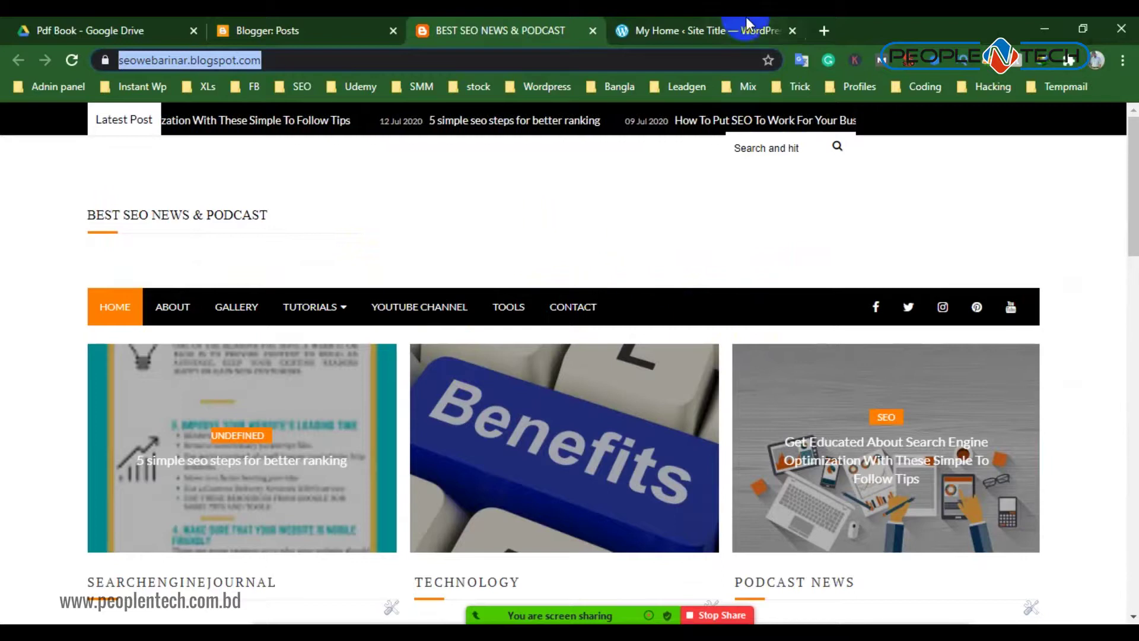
# Open a new browser tab and close the WordPress.com My Home page
pyautogui.click(748, 27)
pyautogui.click(823, 30)
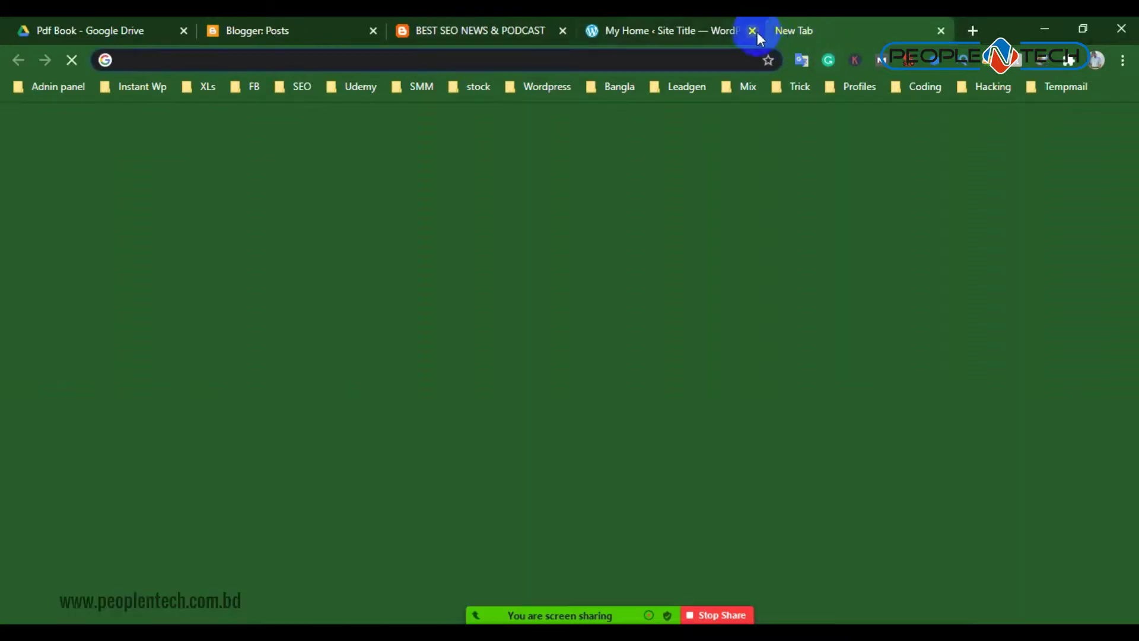
pyautogui.click(752, 31)
pyautogui.click(502, 25)
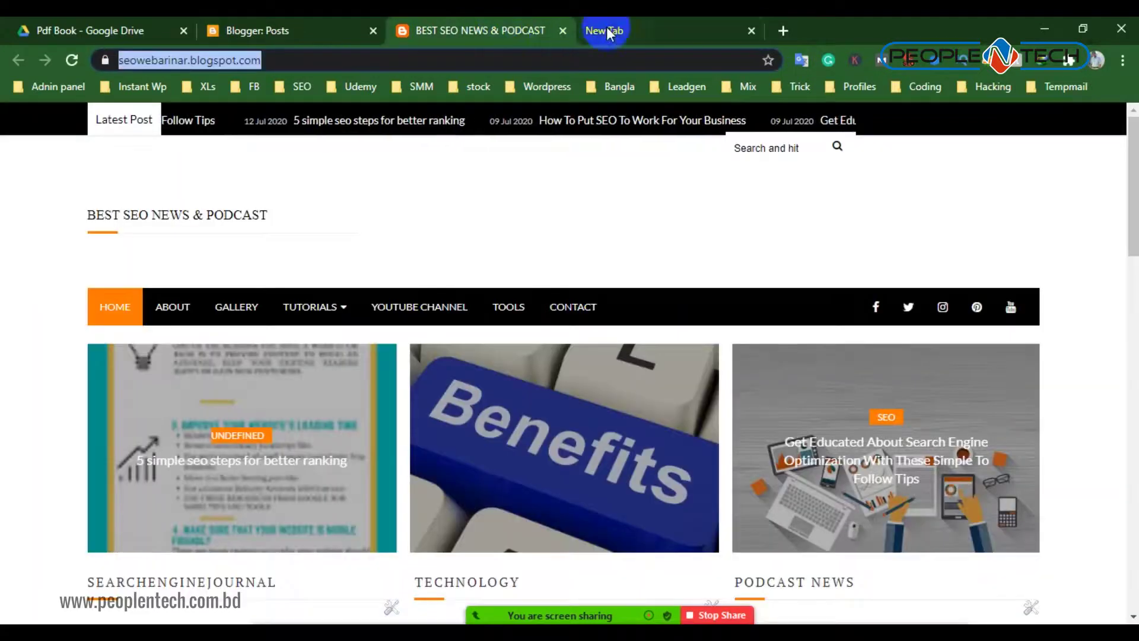
pyautogui.click(632, 36)
# Search Google for creativeniloybd.blogspot.comcom, open the creativeniloybd.blogspot.com result and glance over its home page
pyautogui.click(623, 64)
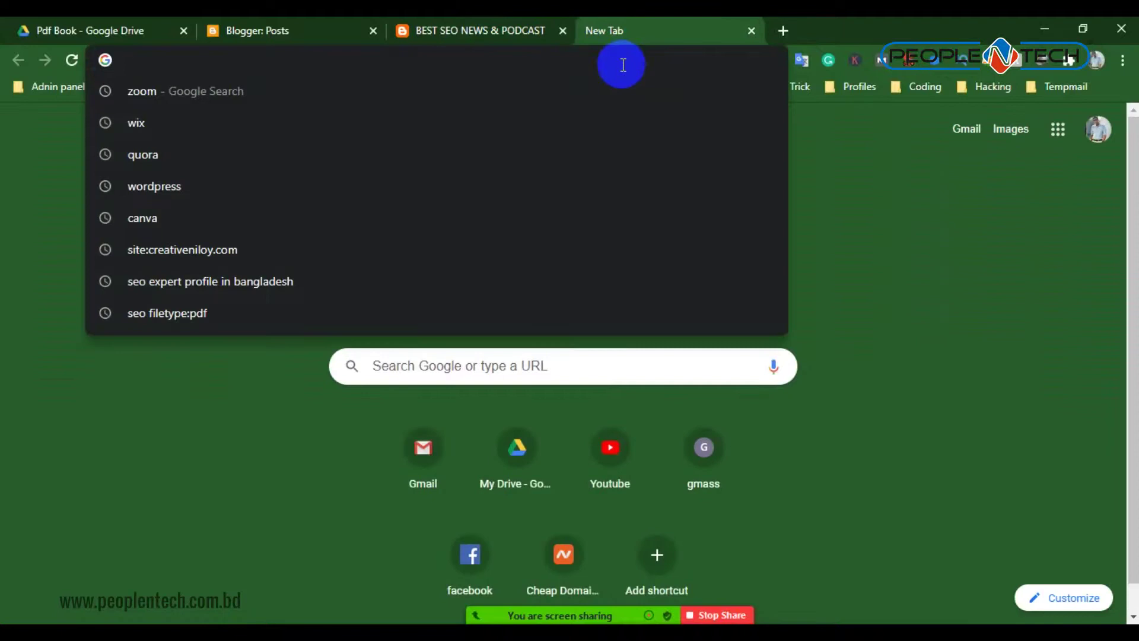
pyautogui.write('crea')
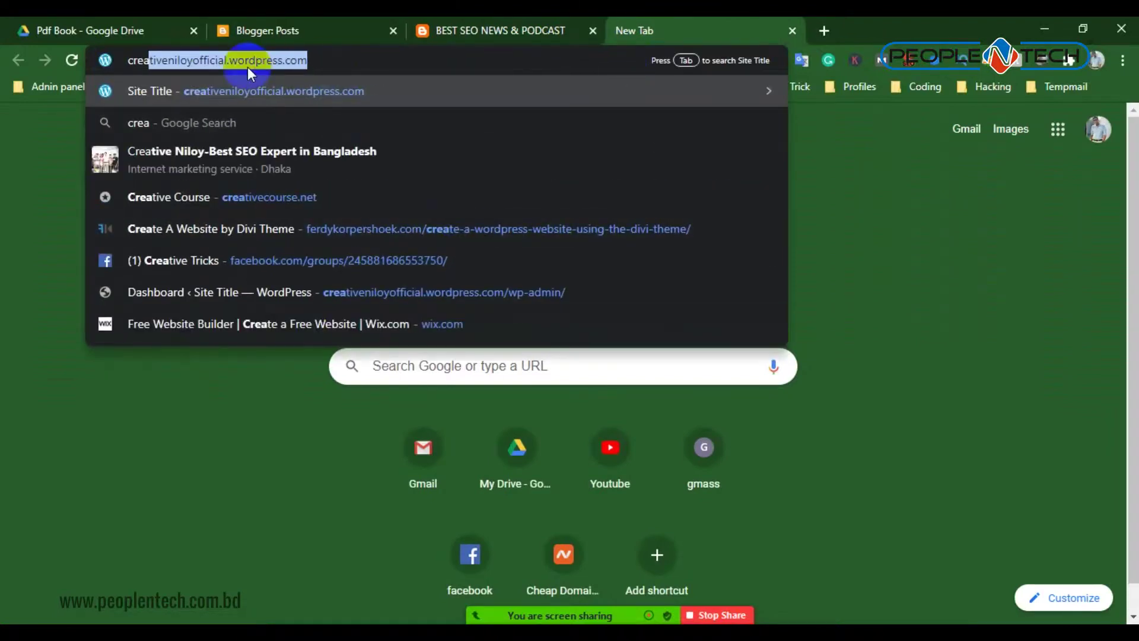
pyautogui.write('tiveniloy')
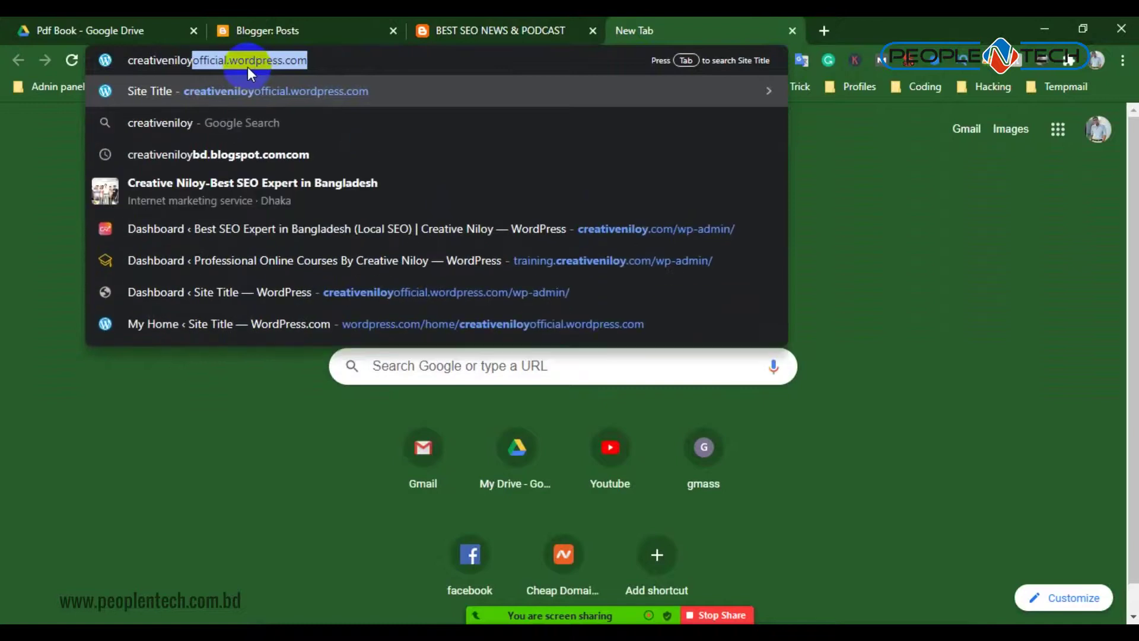
pyautogui.write('d')
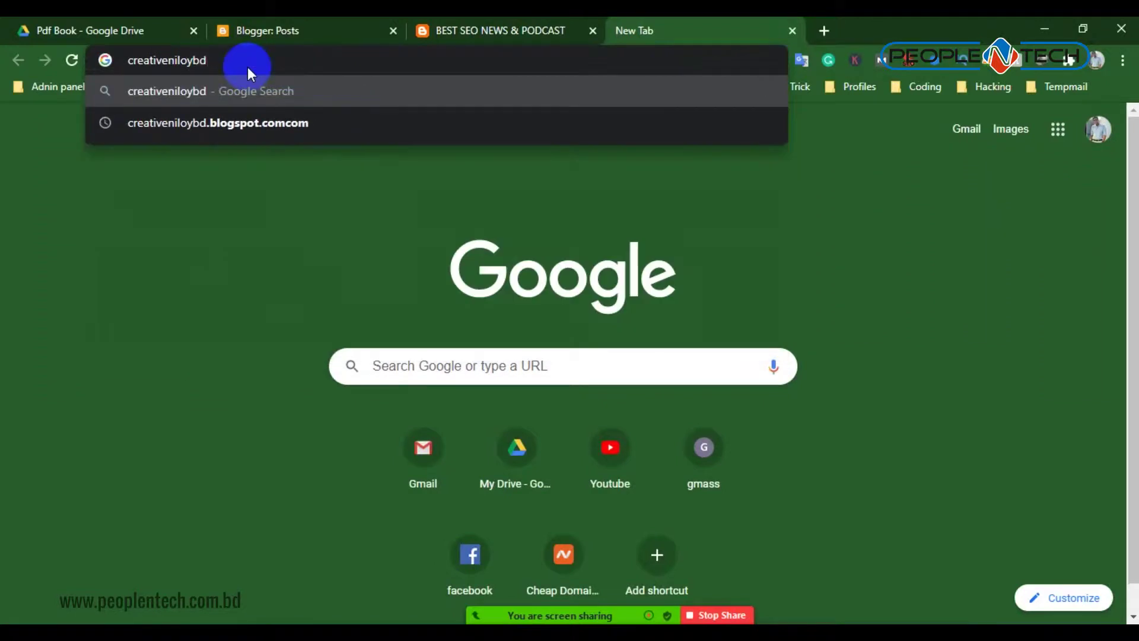
pyautogui.click(241, 123)
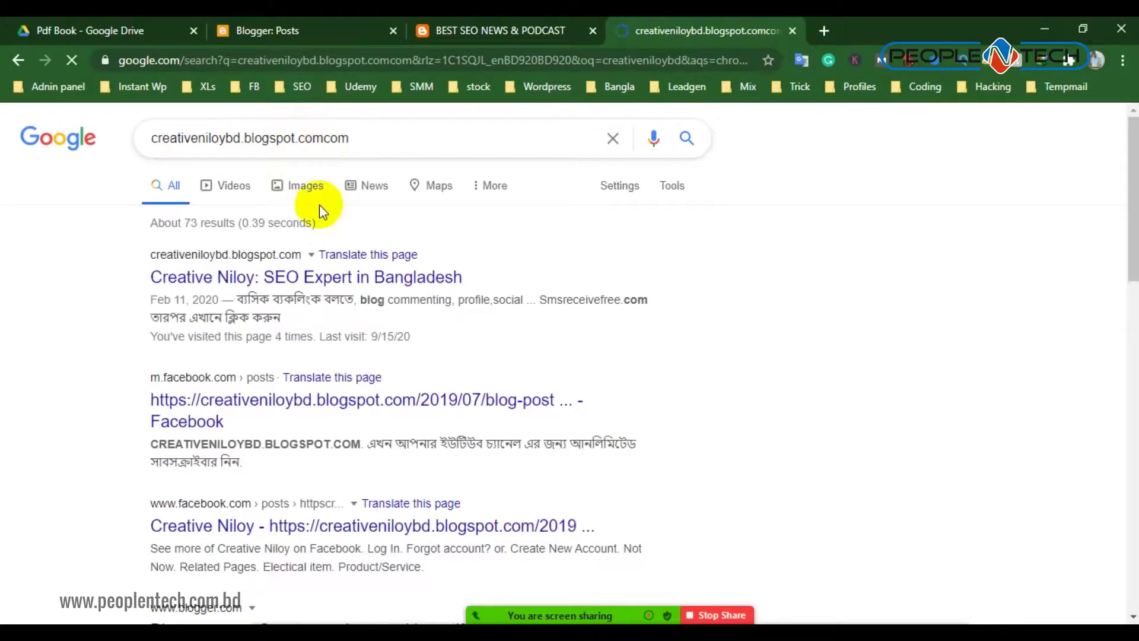
pyautogui.click(290, 277)
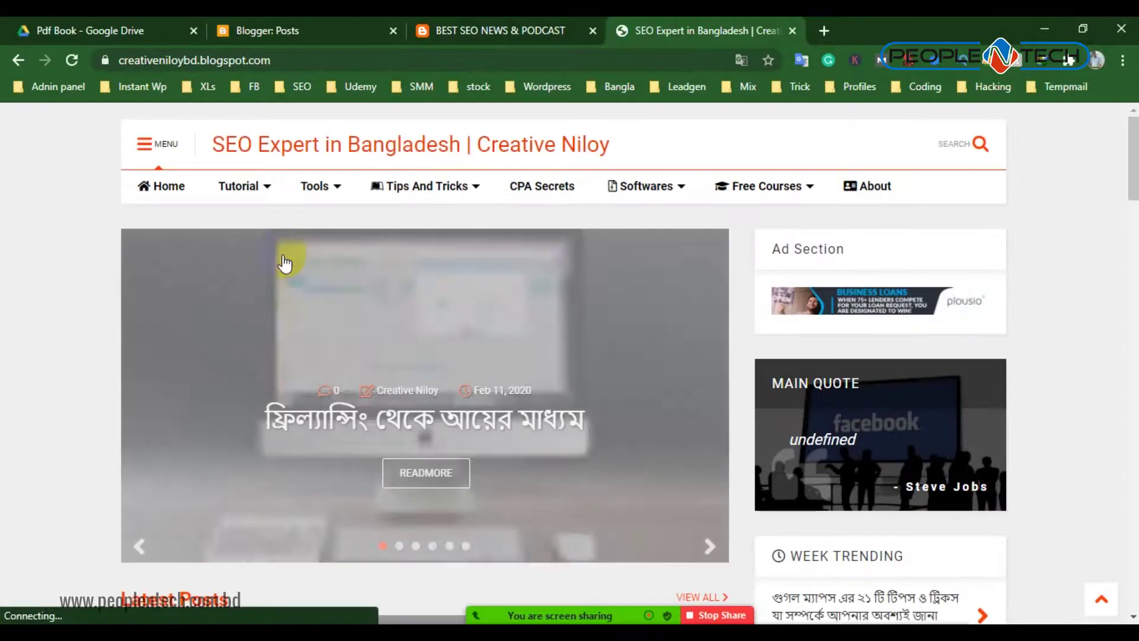
pyautogui.scroll(-4, 283, 258)
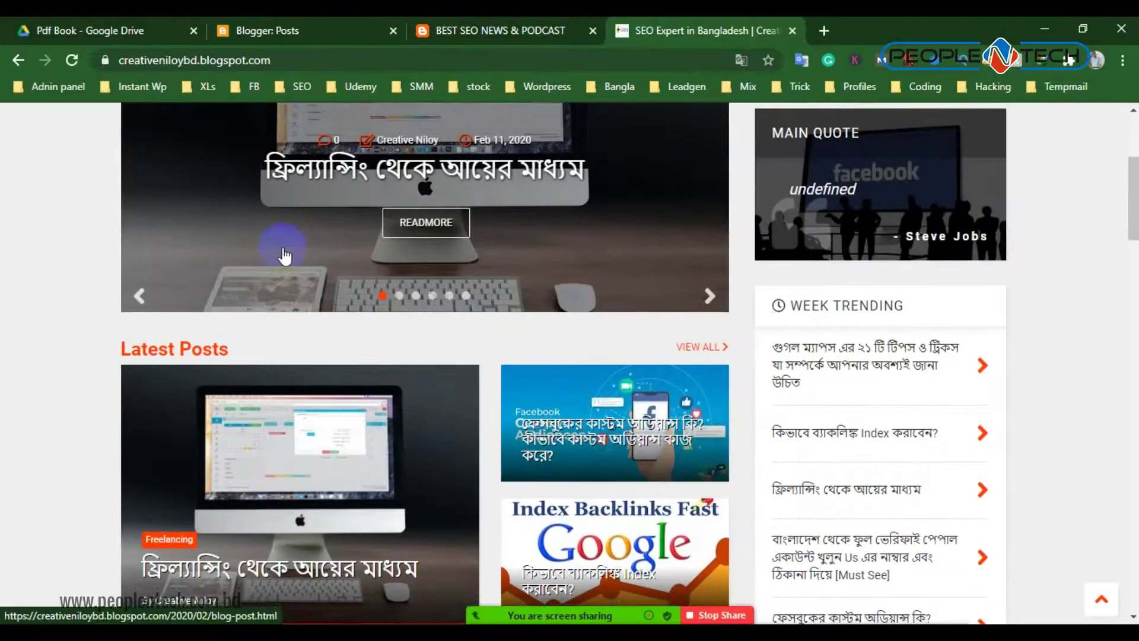
pyautogui.scroll(4, 285, 255)
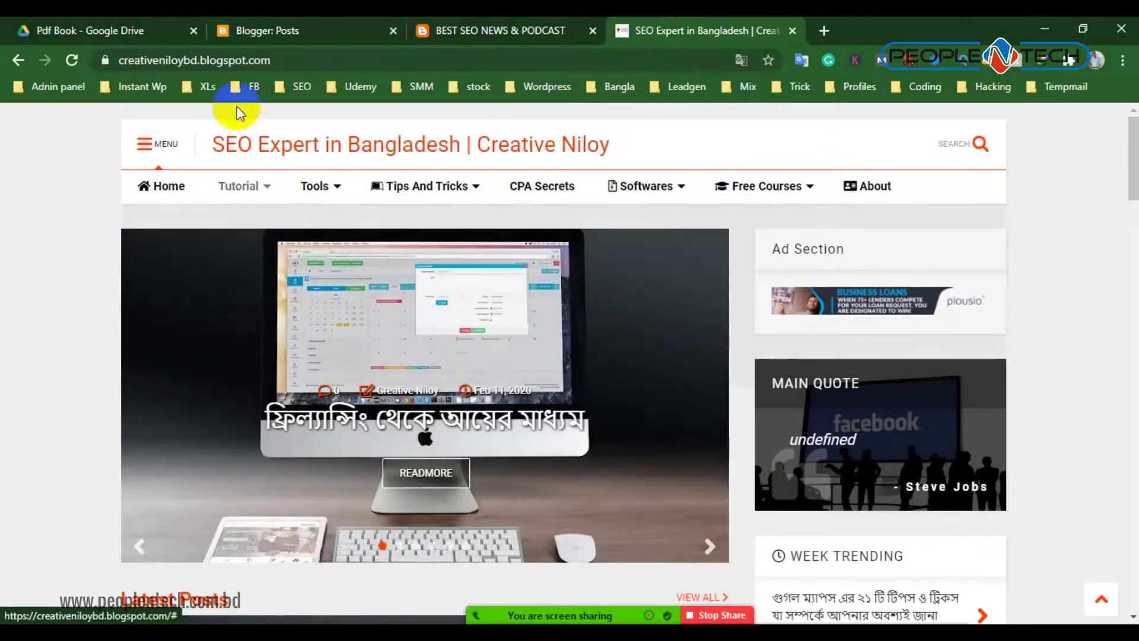
pyautogui.click(199, 60)
pyautogui.moveTo(199, 60); pyautogui.dragTo(244, 61)
pyautogui.press('BackSpace')
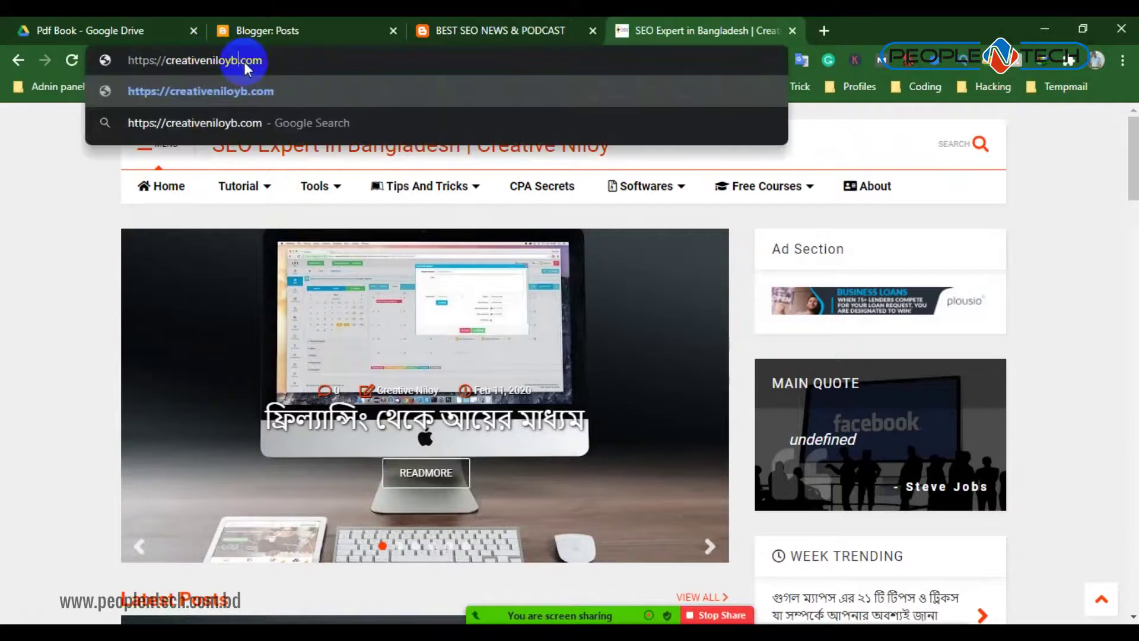
pyautogui.press('BackSpace')
pyautogui.press('Return')
pyautogui.click(231, 59)
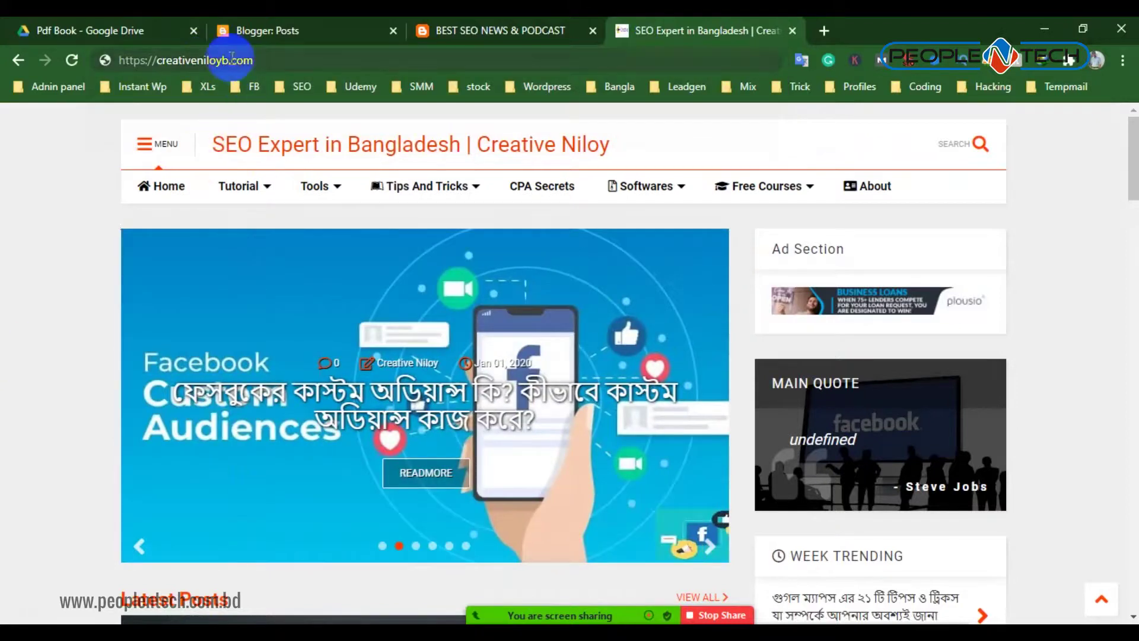
pyautogui.click(230, 59)
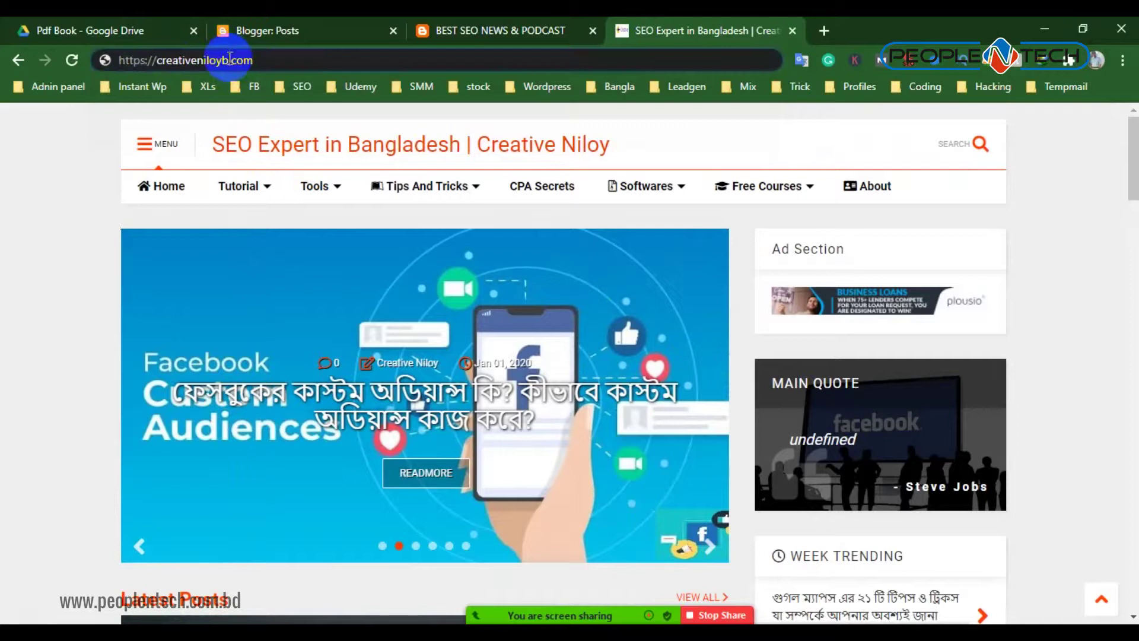
pyautogui.write('d')
pyautogui.press('Return')
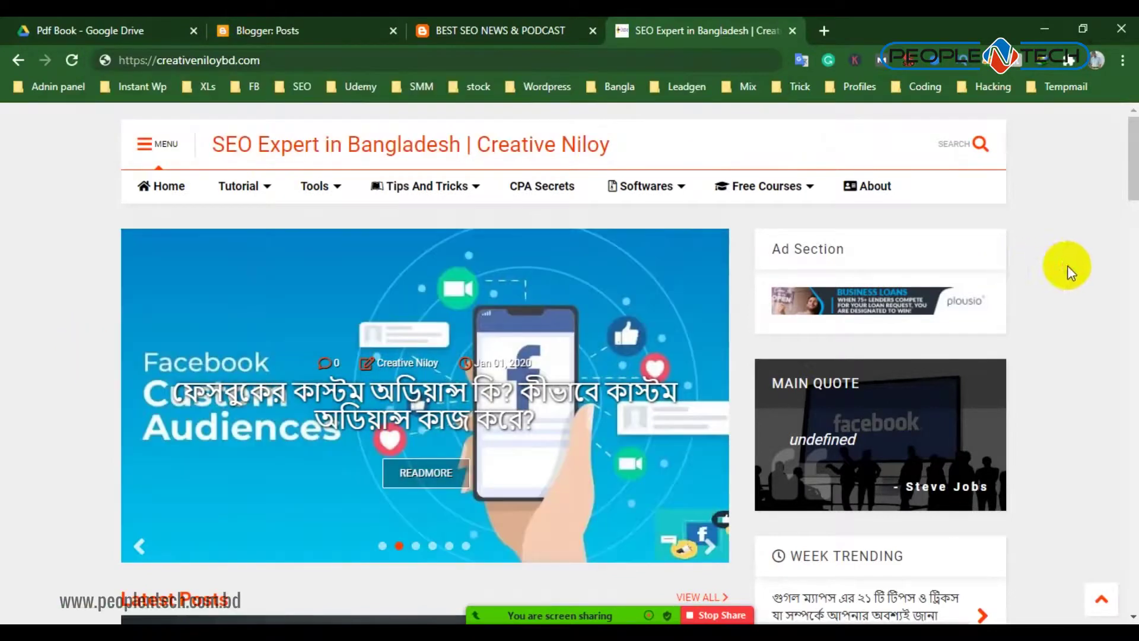
# Look through the blog's home page sections down to the contact form, and its Tips And Tricks, Softwares and Free Courses menus
pyautogui.scroll(-15, 521, 338)
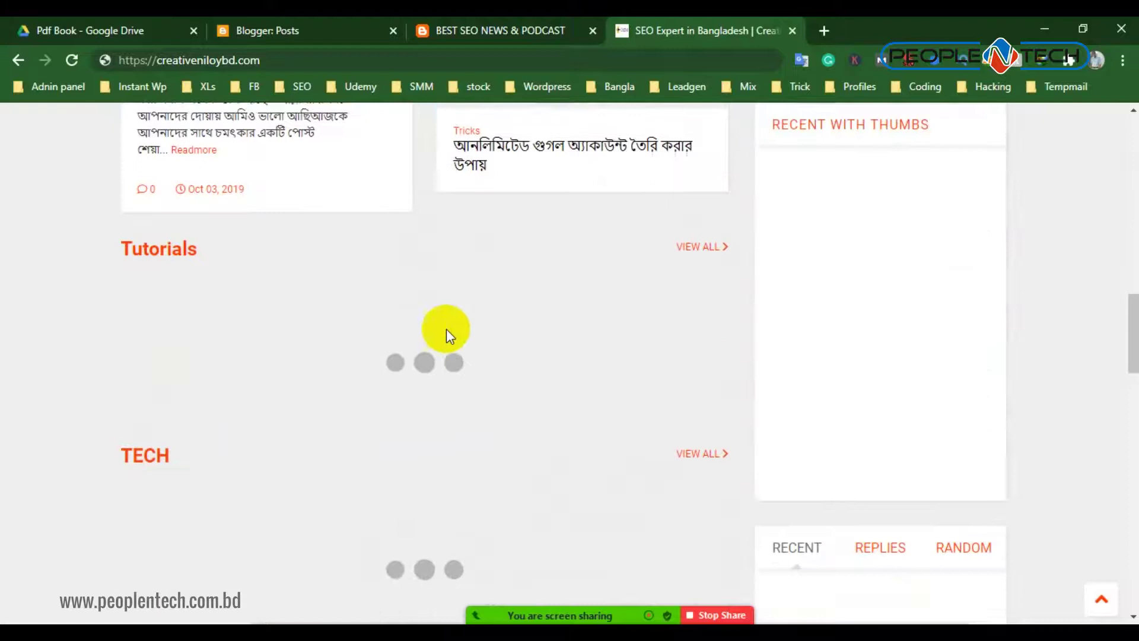
pyautogui.scroll(7, 724, 301)
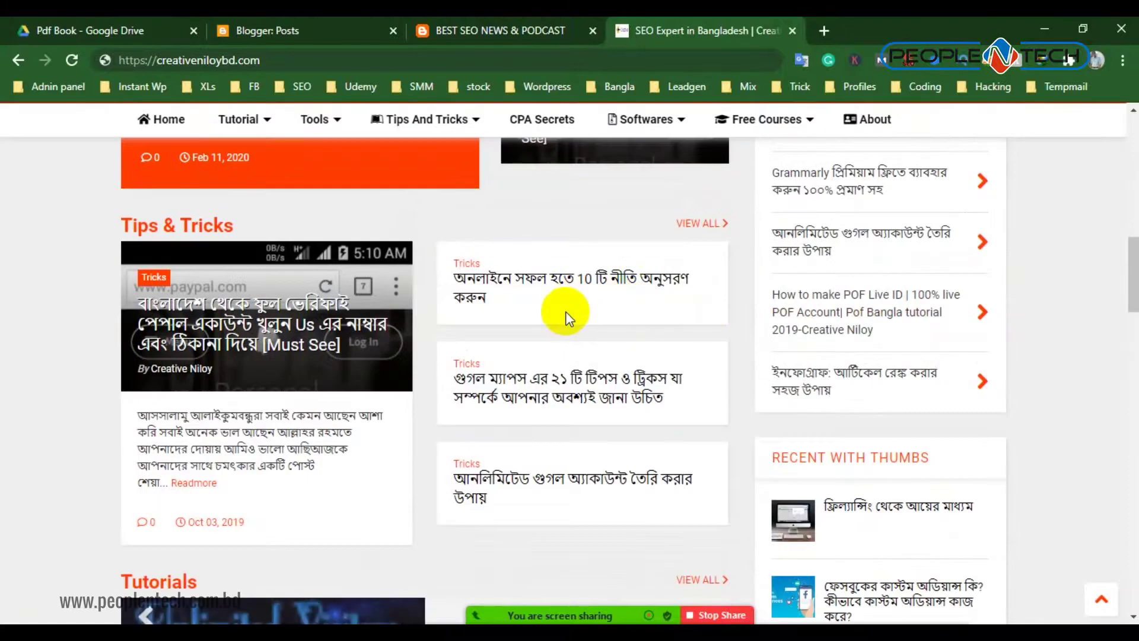
pyautogui.scroll(-20, 566, 315)
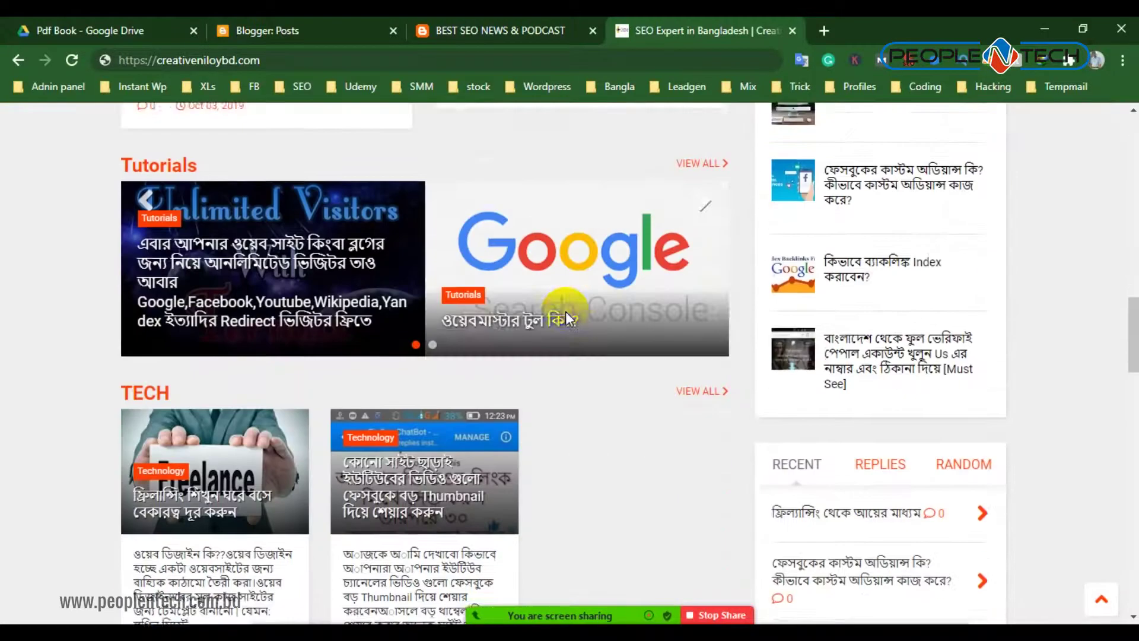
pyautogui.scroll(-10, 566, 319)
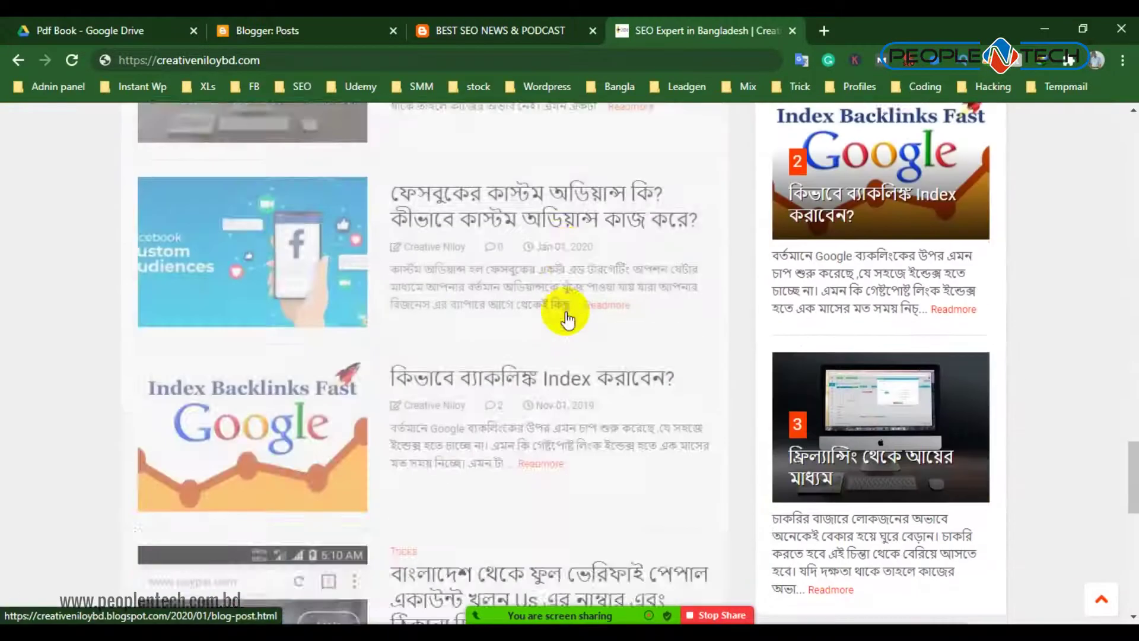
pyautogui.scroll(15, 566, 317)
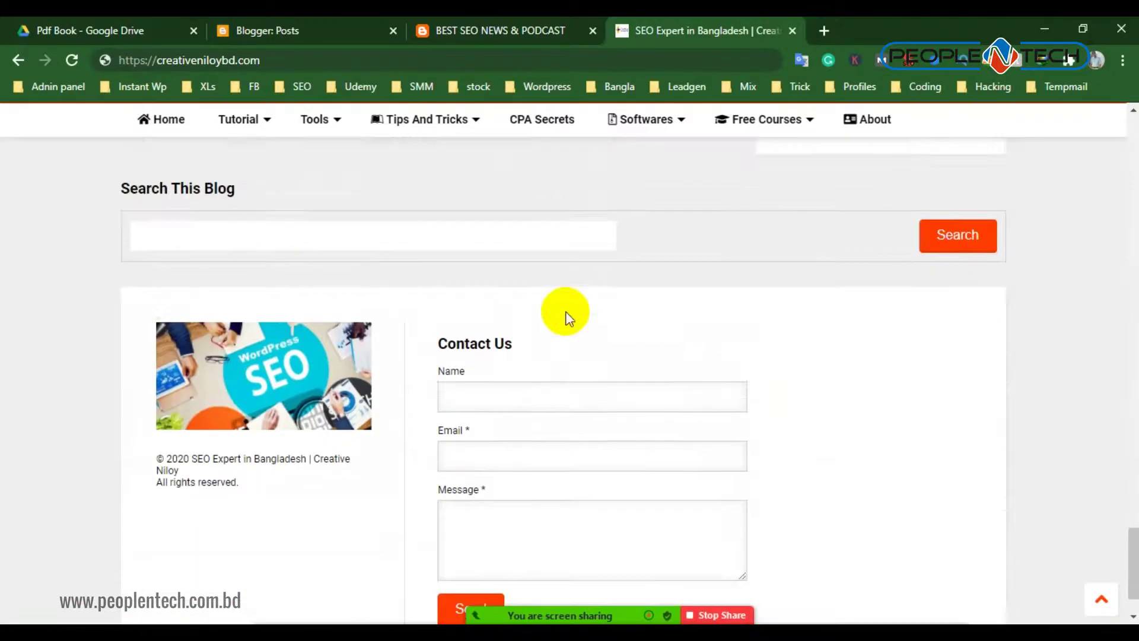
pyautogui.scroll(10, 566, 317)
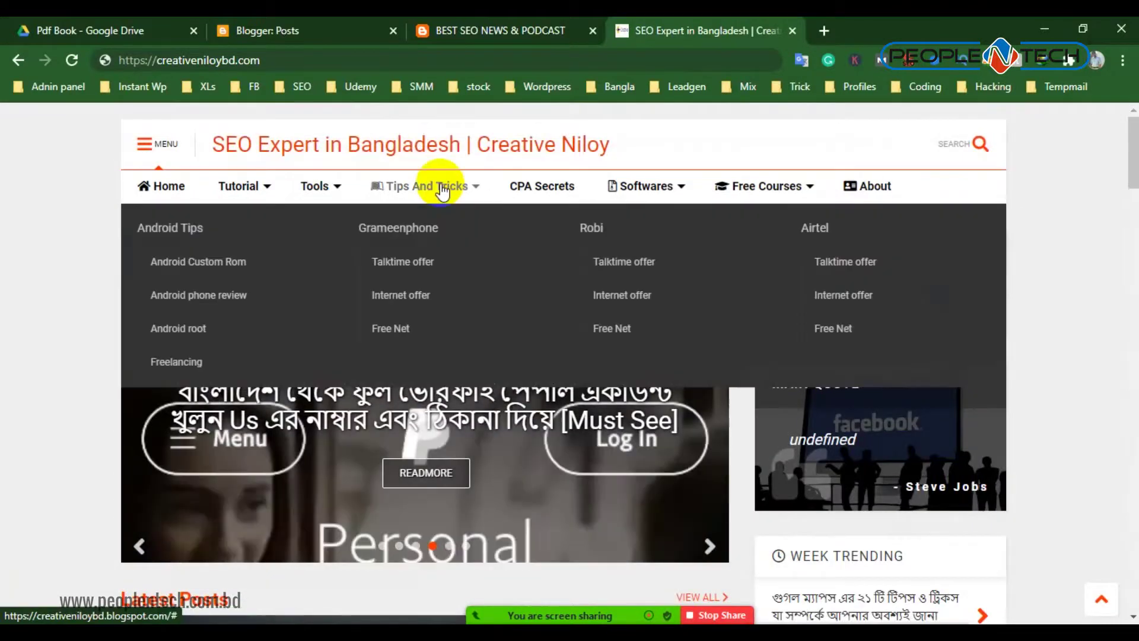
pyautogui.moveTo(658, 186)
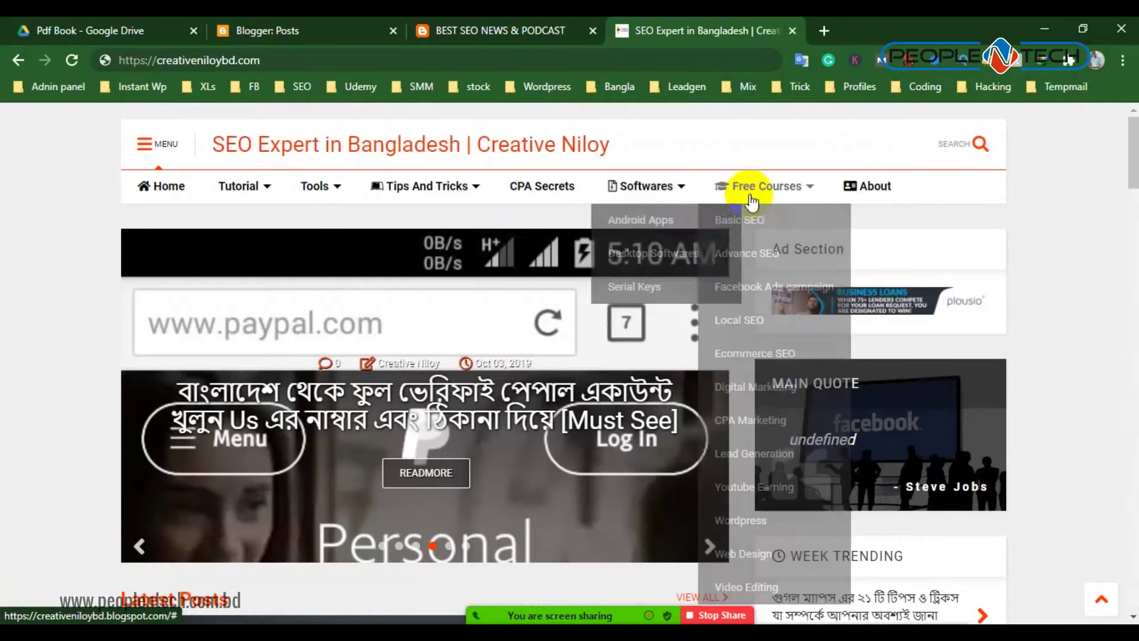
pyautogui.moveTo(260, 191)
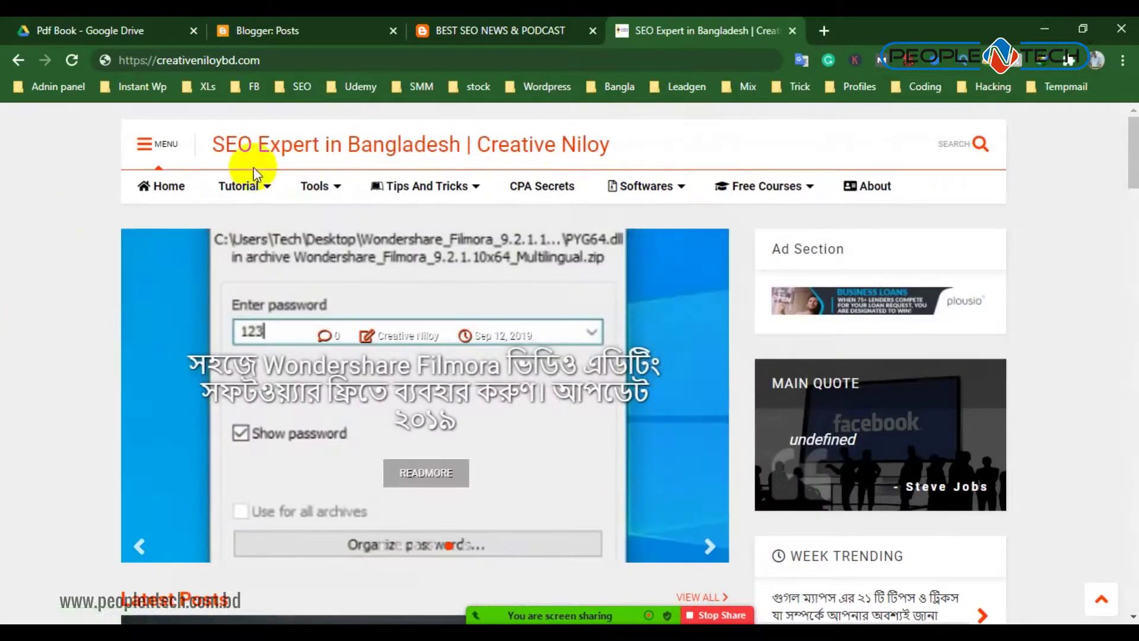
# Examine the blog's latest posts, week trending list, Tech and Wordpress sections, and return to the Blogger posts list
pyautogui.scroll(-5, 1130, 344)
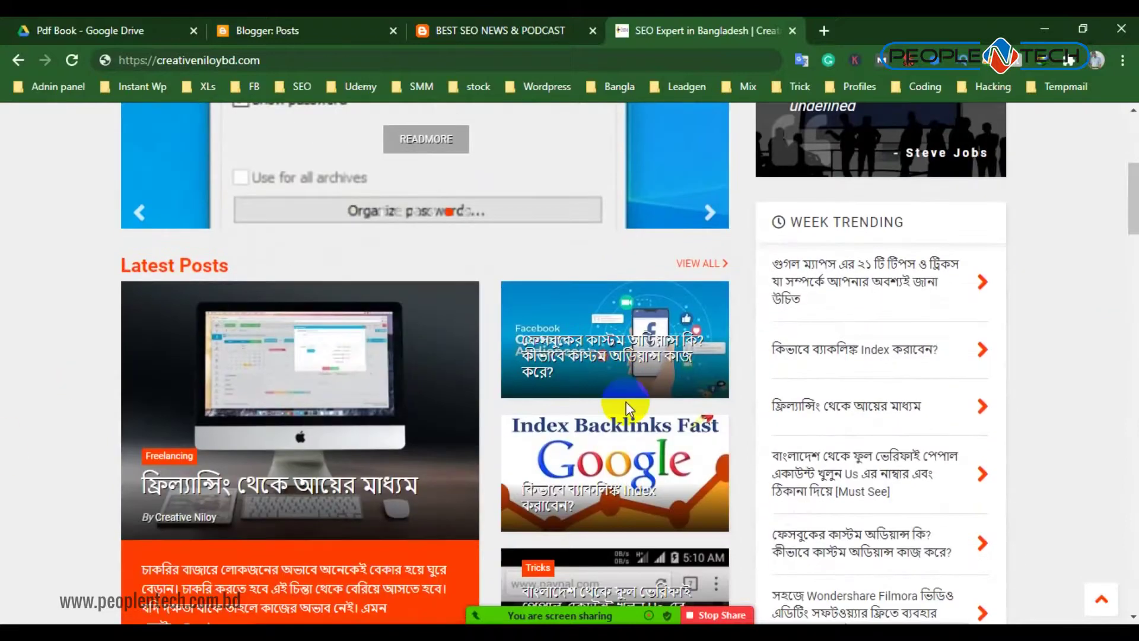
pyautogui.scroll(5, 998, 325)
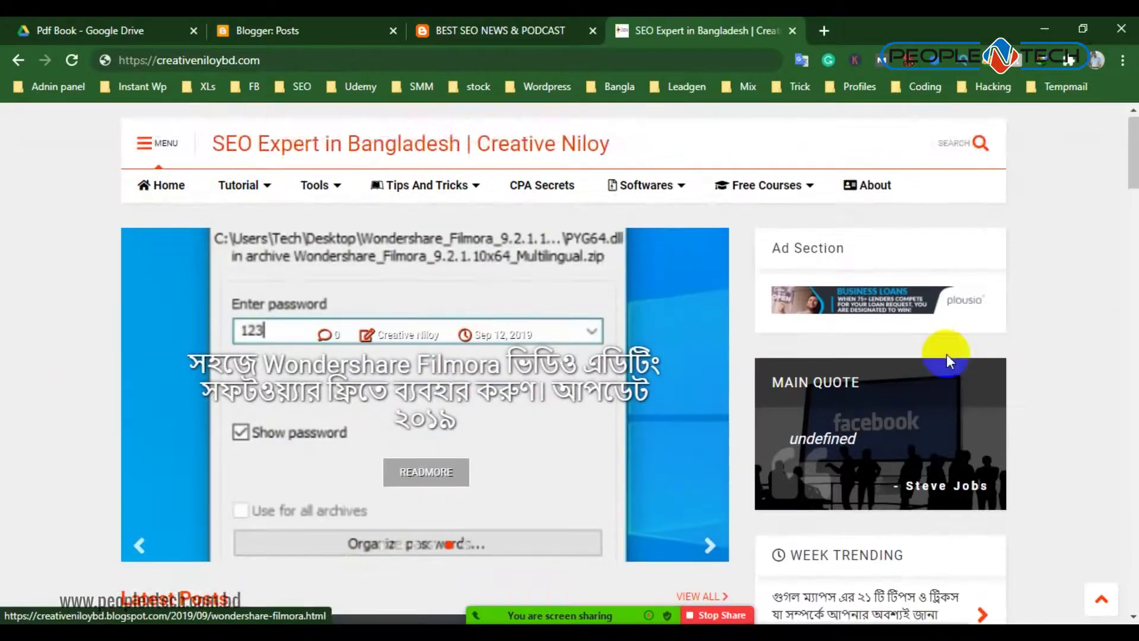
pyautogui.scroll(-1, 999, 325)
pyautogui.scroll(-15, 1048, 355)
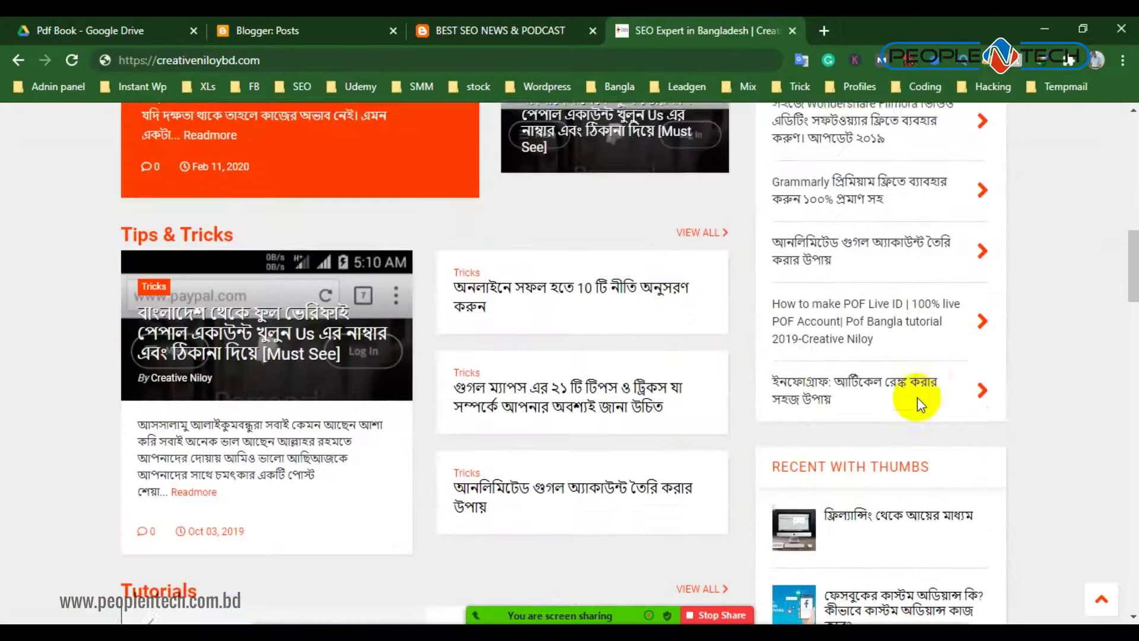
pyautogui.scroll(-4, 1085, 371)
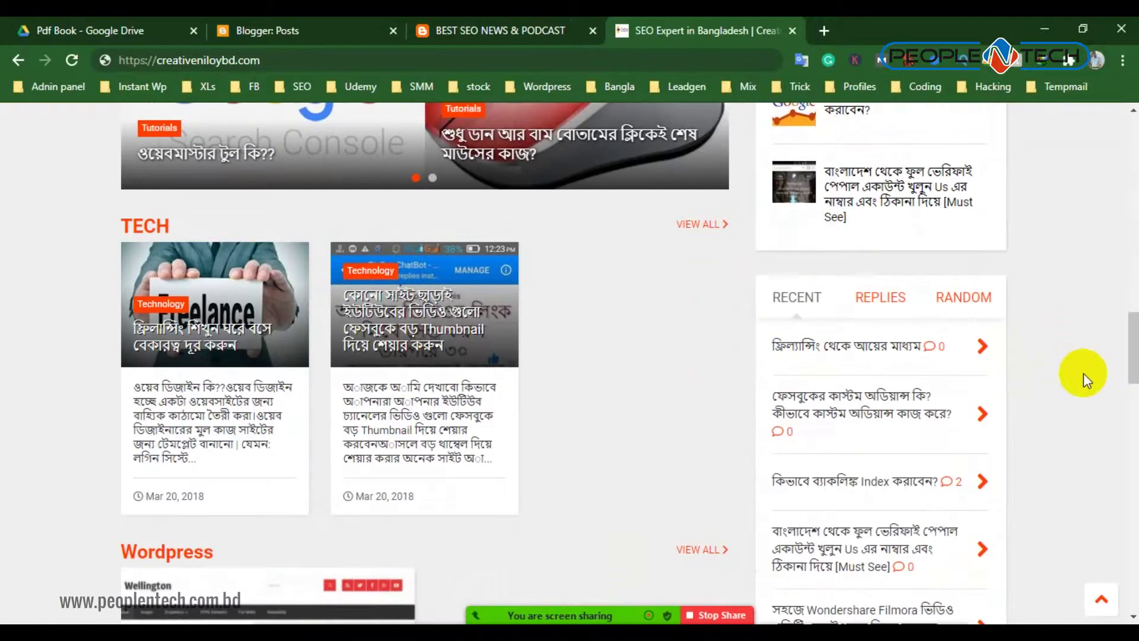
pyautogui.scroll(-5, 1083, 373)
pyautogui.scroll(-15, 1083, 374)
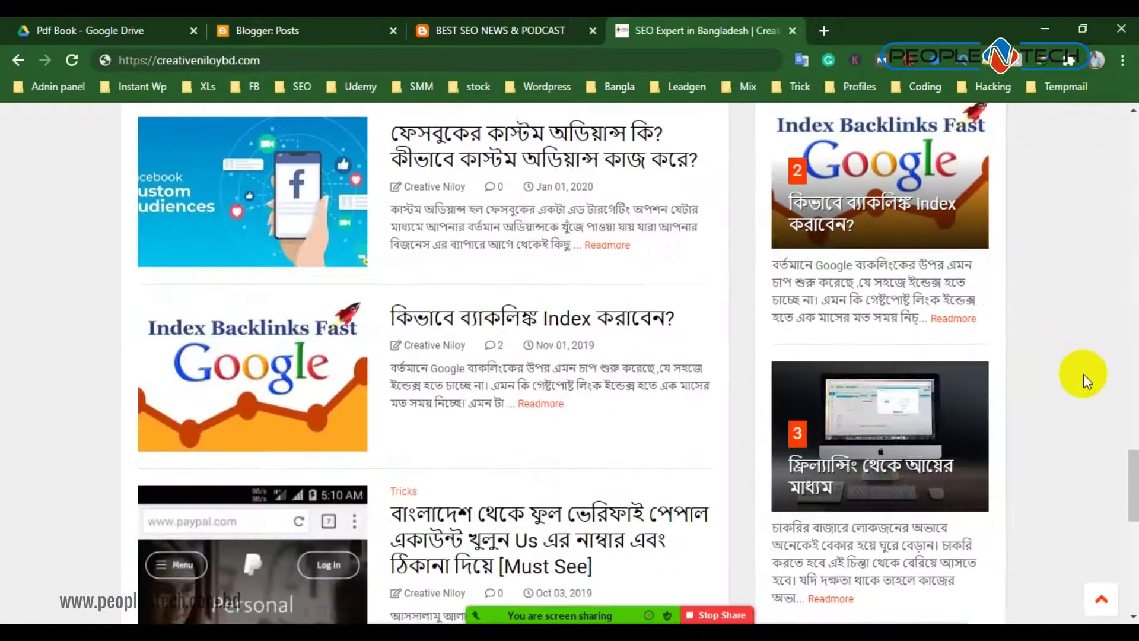
pyautogui.scroll(20, 1083, 375)
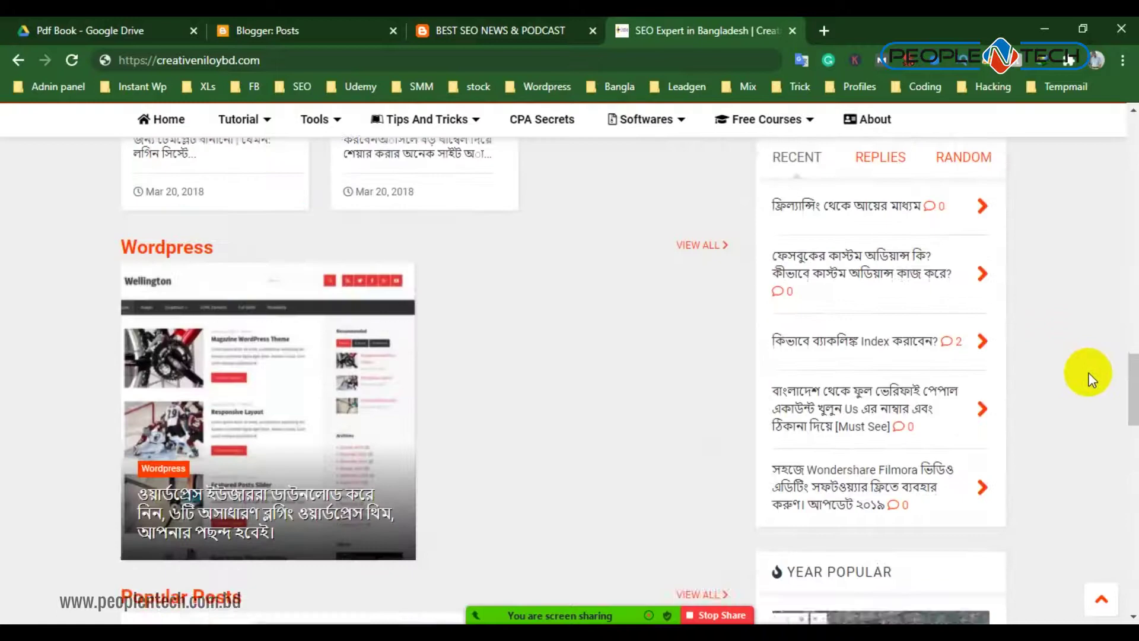
pyautogui.scroll(3, 1089, 380)
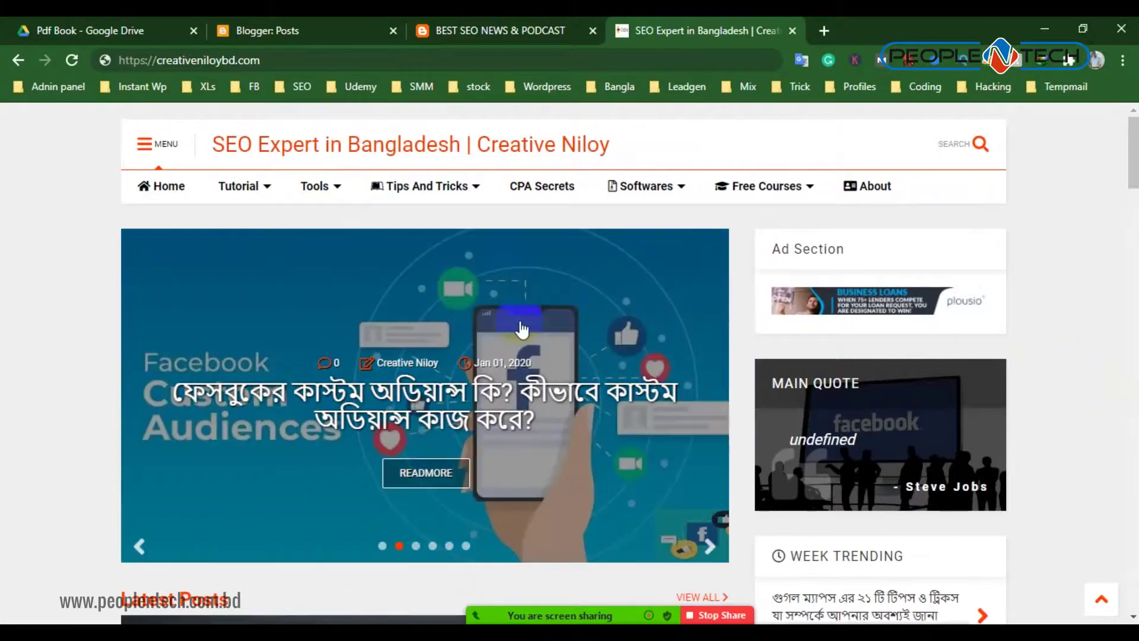
pyautogui.click(764, 34)
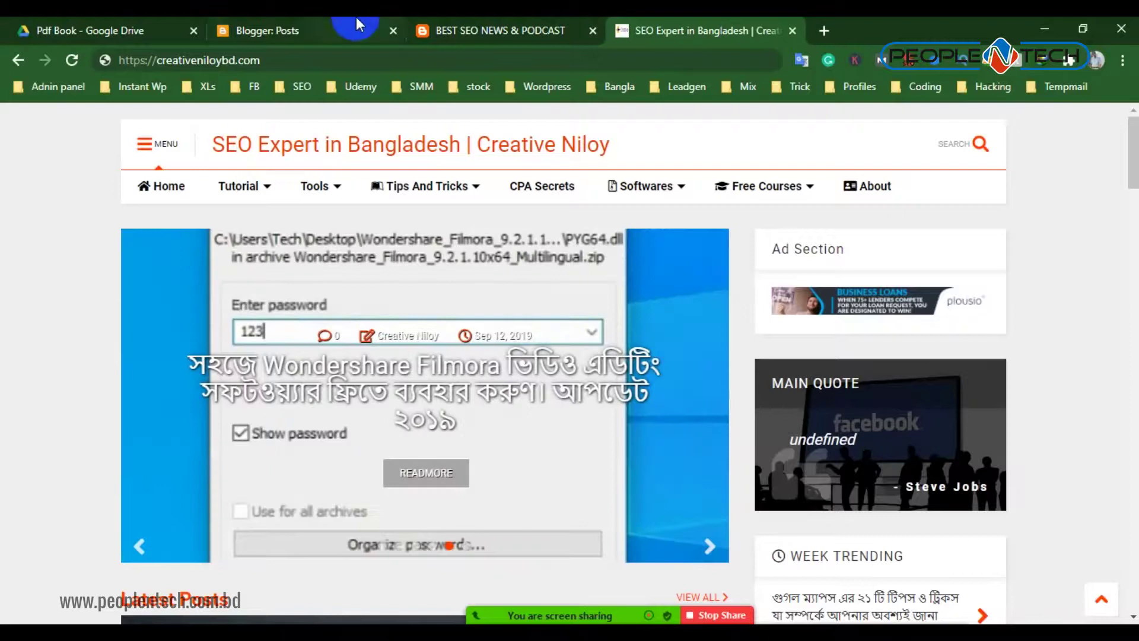
pyautogui.click(334, 25)
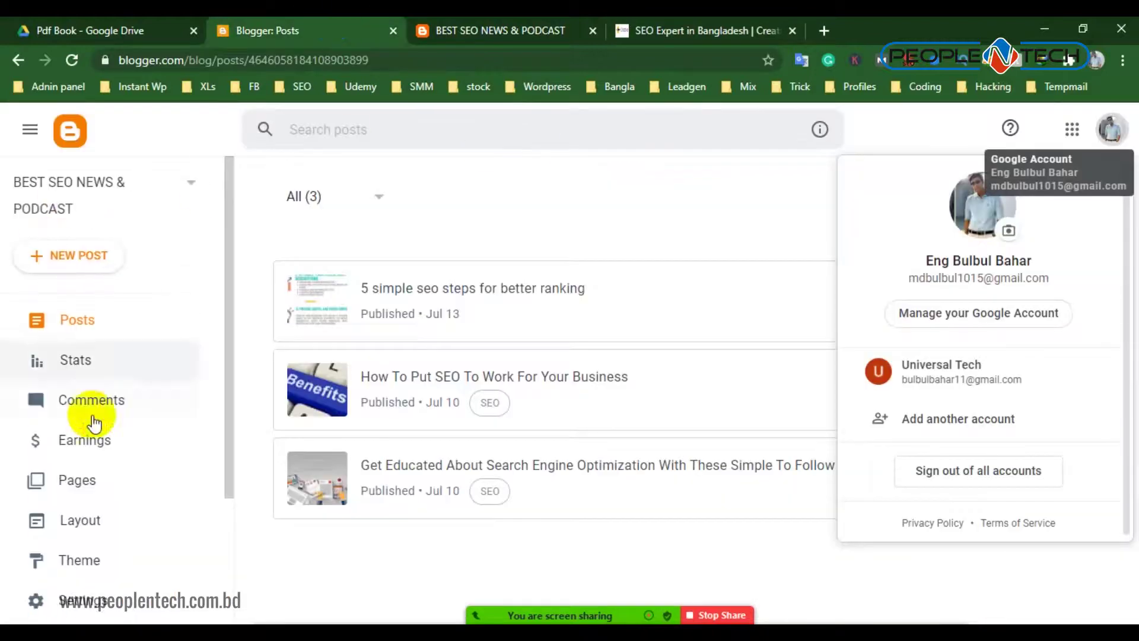
# Open the settings of the BEST SEO NEWS & PODCAST blog and look through the sections down to Permissions
pyautogui.scroll(-1, 90, 521)
pyautogui.scroll(-3, 90, 521)
pyautogui.click(89, 435)
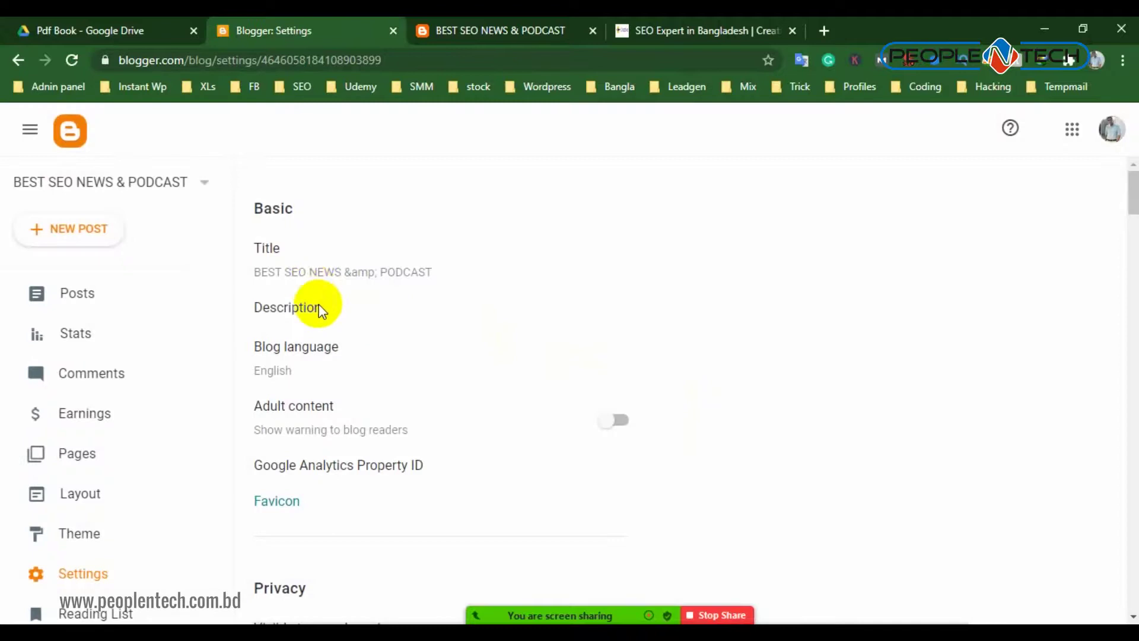
pyautogui.scroll(-3, 332, 349)
pyautogui.scroll(-4, 343, 404)
pyautogui.scroll(-4, 339, 401)
pyautogui.scroll(-4, 340, 400)
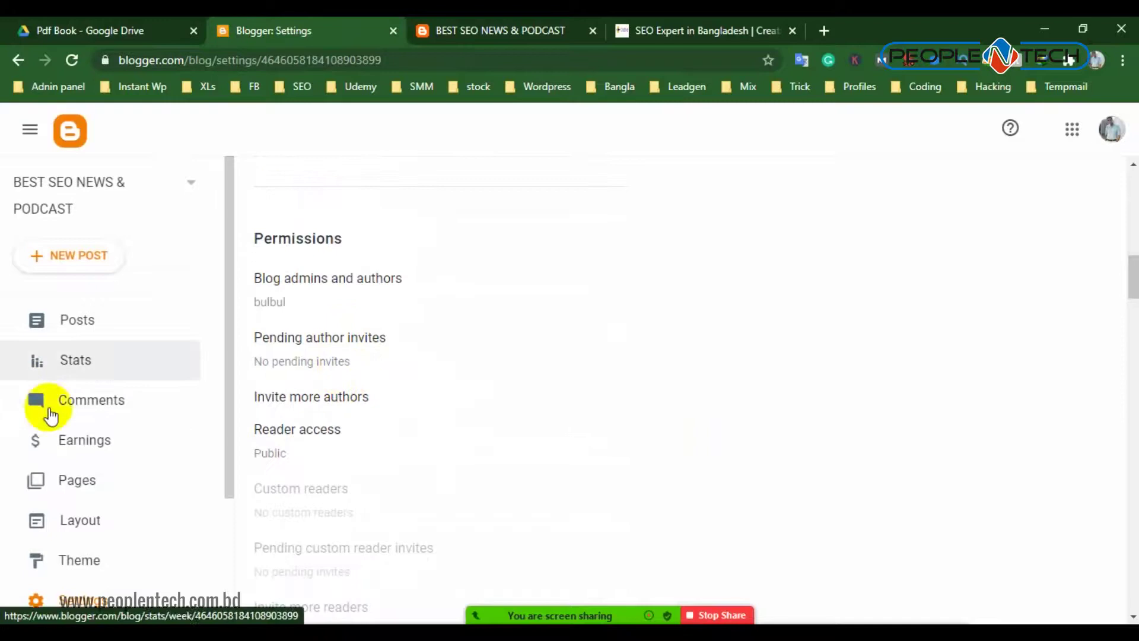
# Review the Basic, Privacy and Publishing settings and open the blog's Custom domain entry
pyautogui.scroll(-3, 82, 451)
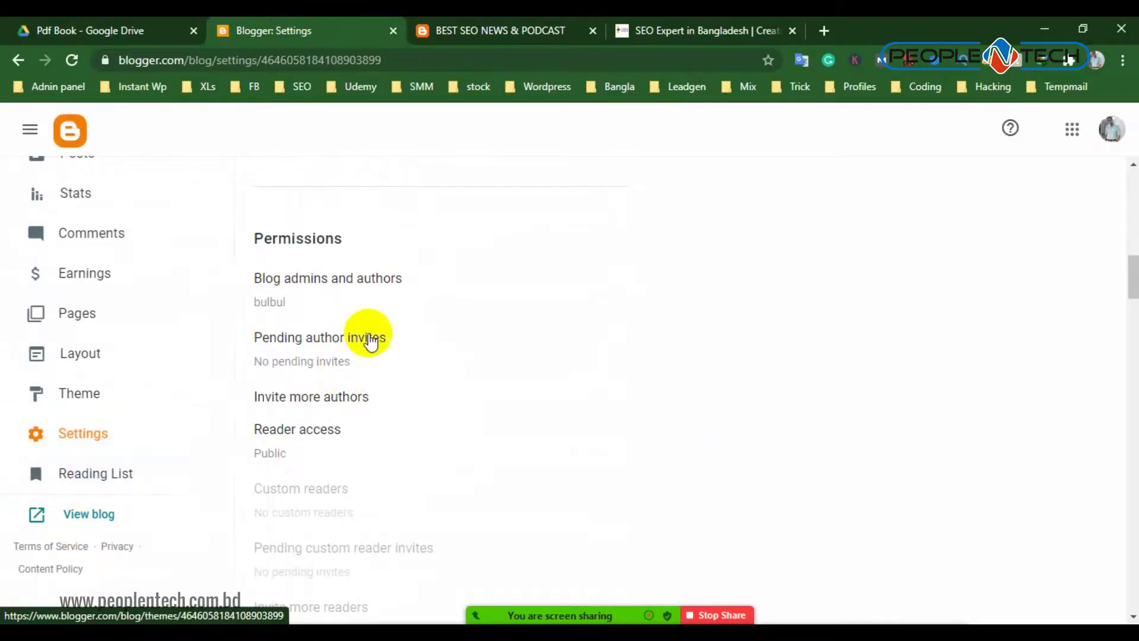
pyautogui.scroll(5, 373, 336)
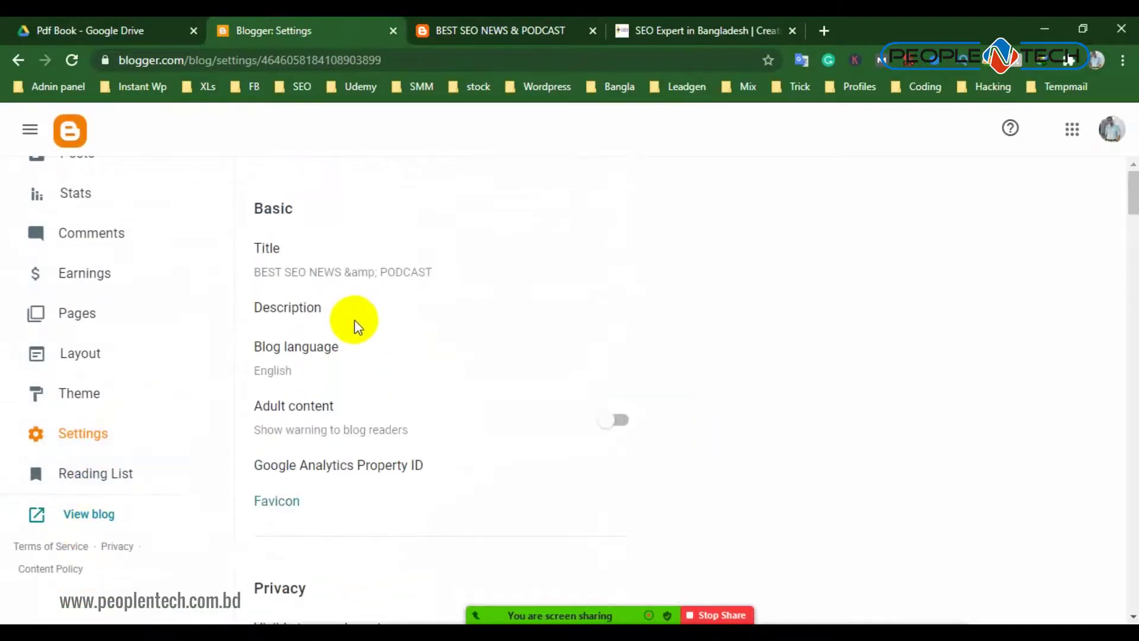
pyautogui.scroll(-5, 351, 319)
pyautogui.scroll(1, 348, 319)
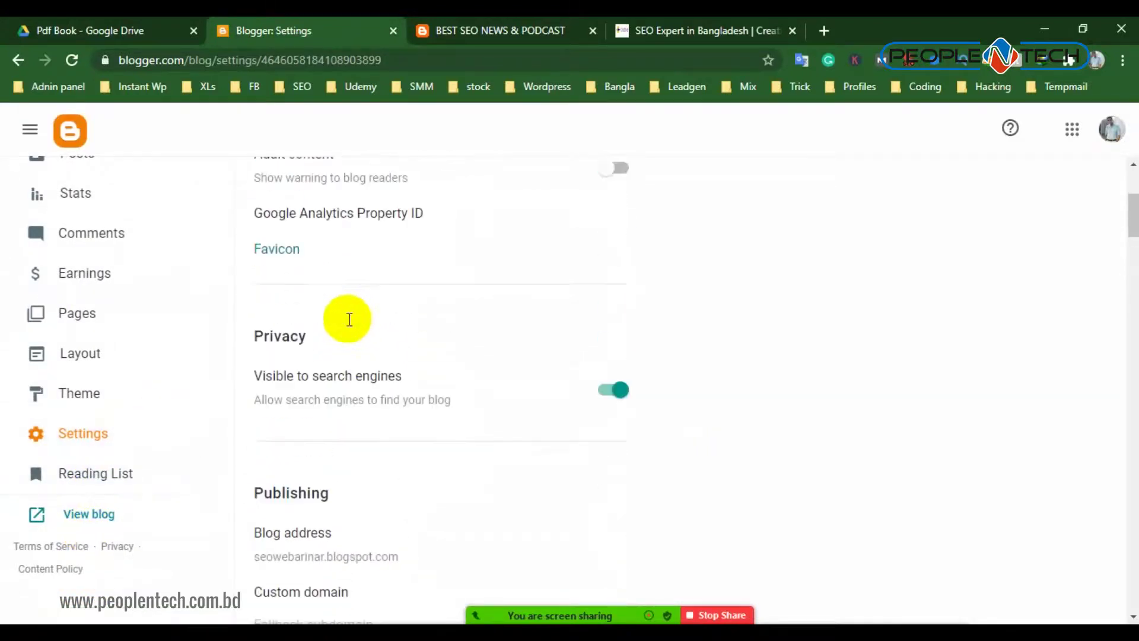
pyautogui.scroll(-5, 344, 319)
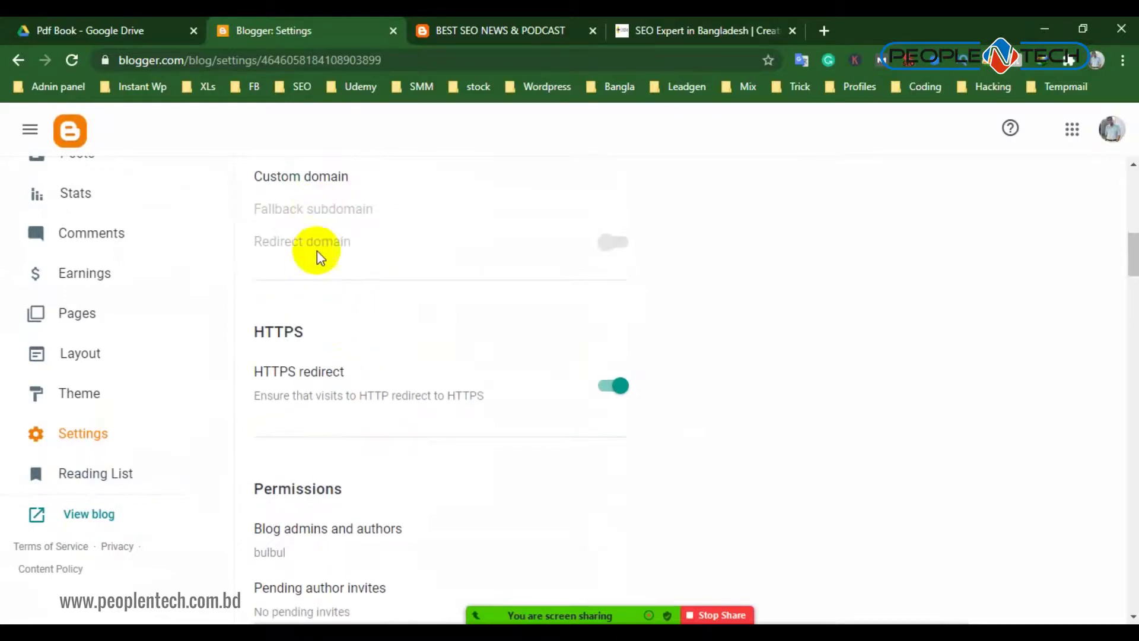
pyautogui.scroll(1, 360, 279)
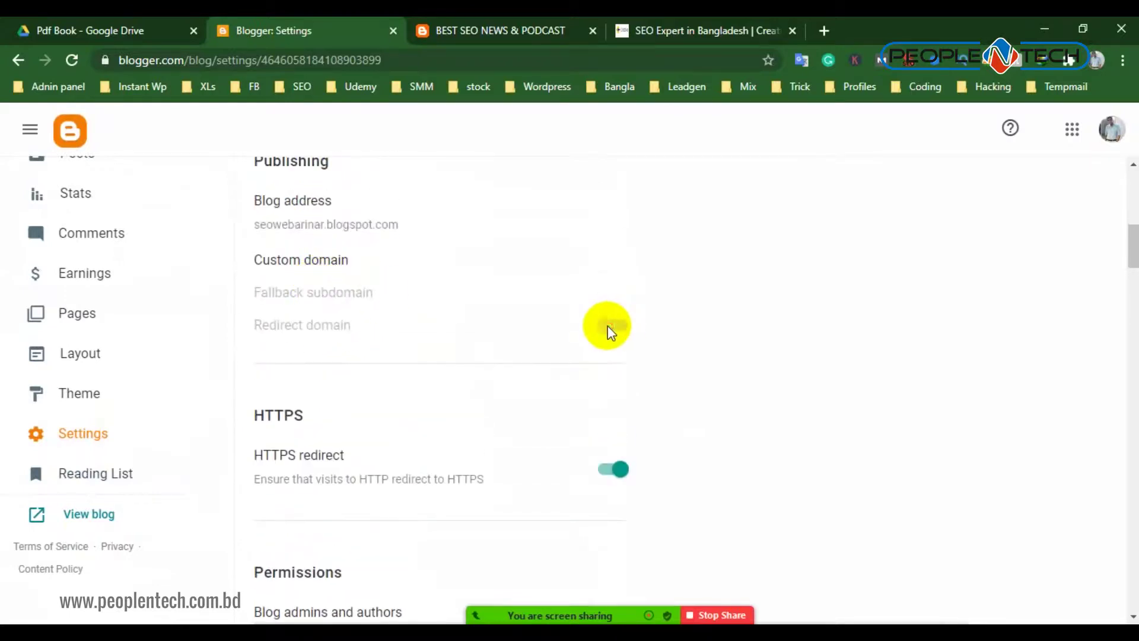
pyautogui.click(298, 265)
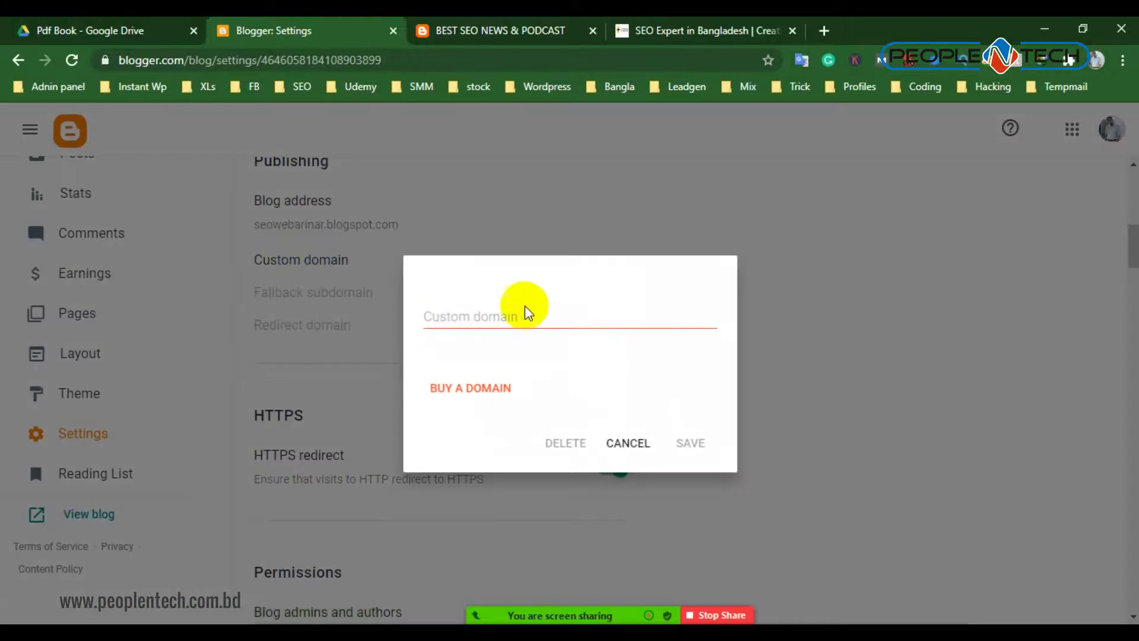
pyautogui.click(454, 316)
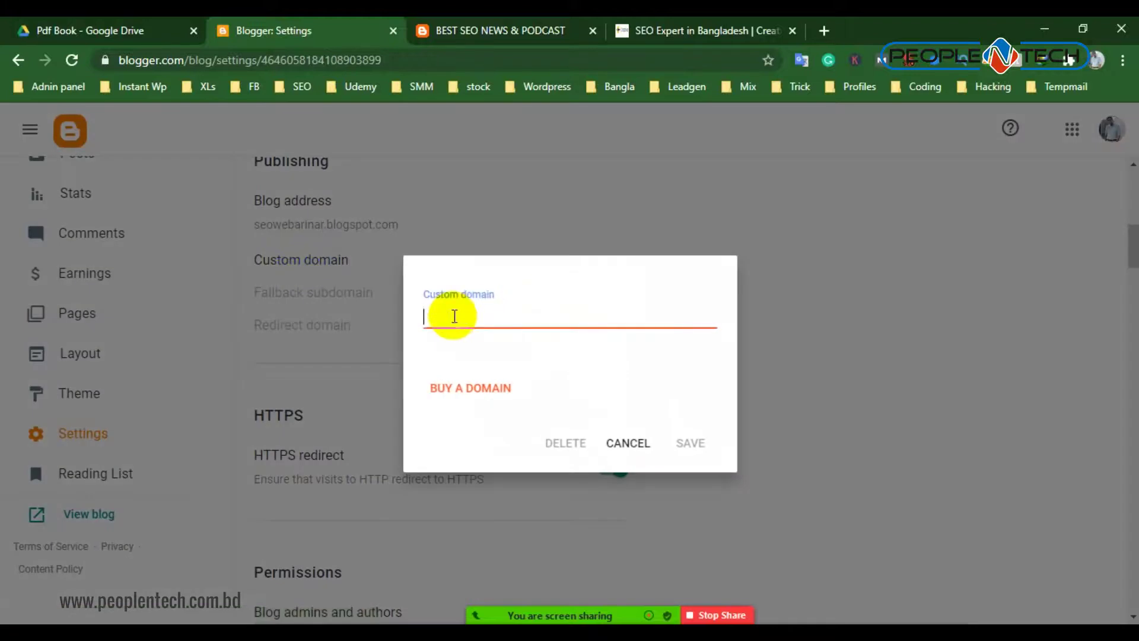
# Compare the seowebarinar.blogspot.com and creativeniloybd.com blog pages with the empty Custom domain entry, and cancel the entry without saving
pyautogui.click(532, 31)
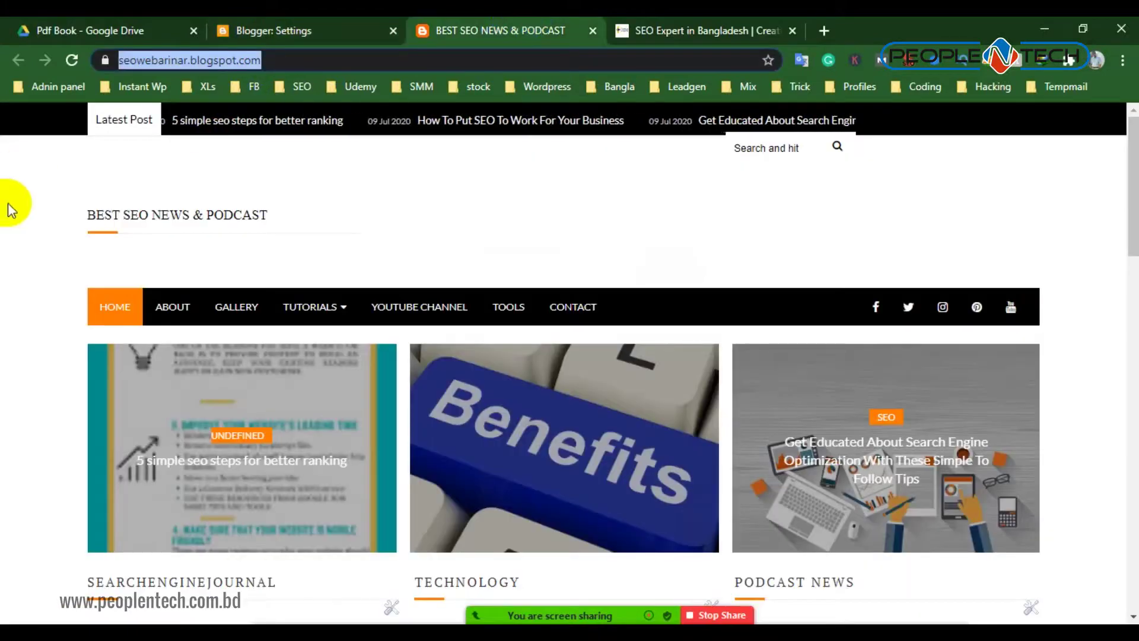
pyautogui.click(747, 27)
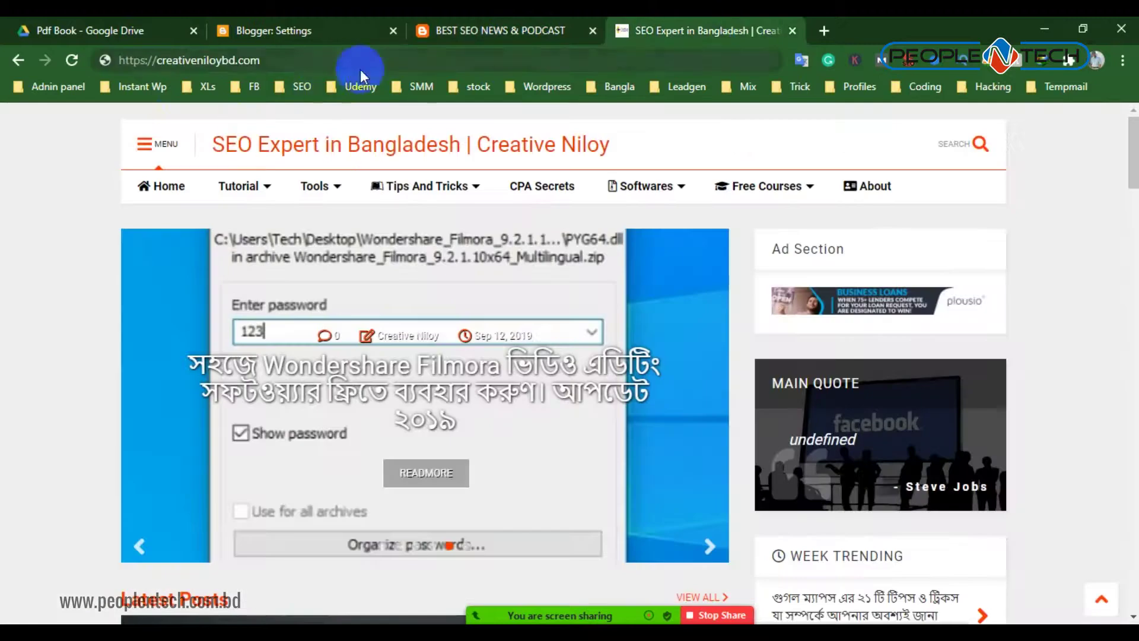
pyautogui.click(297, 31)
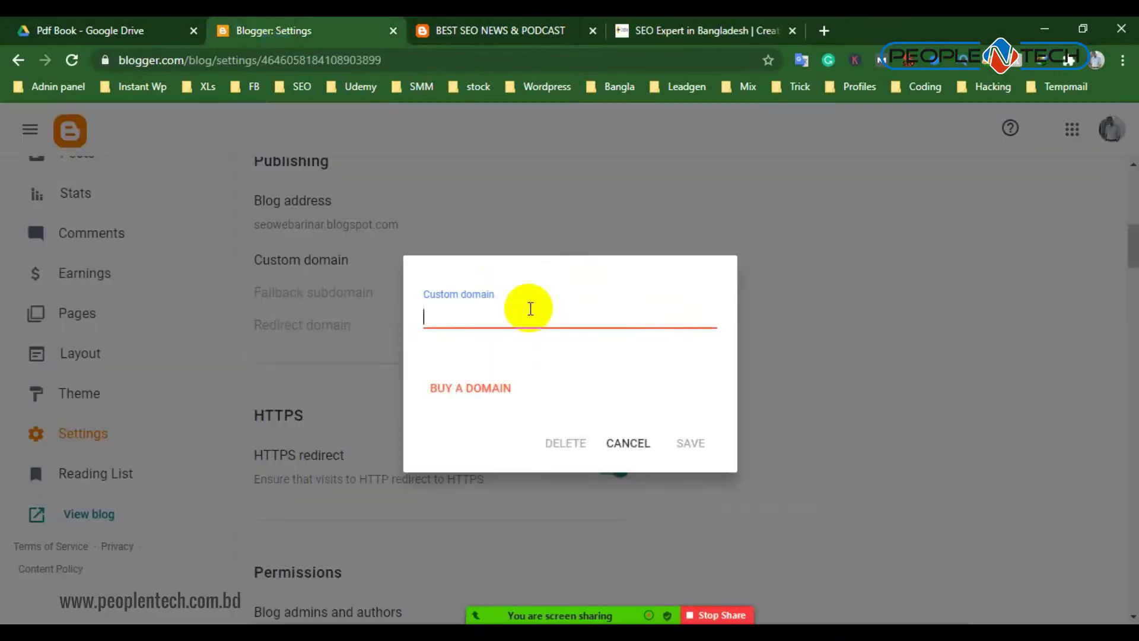
pyautogui.click(706, 30)
pyautogui.scroll(-5, 1051, 322)
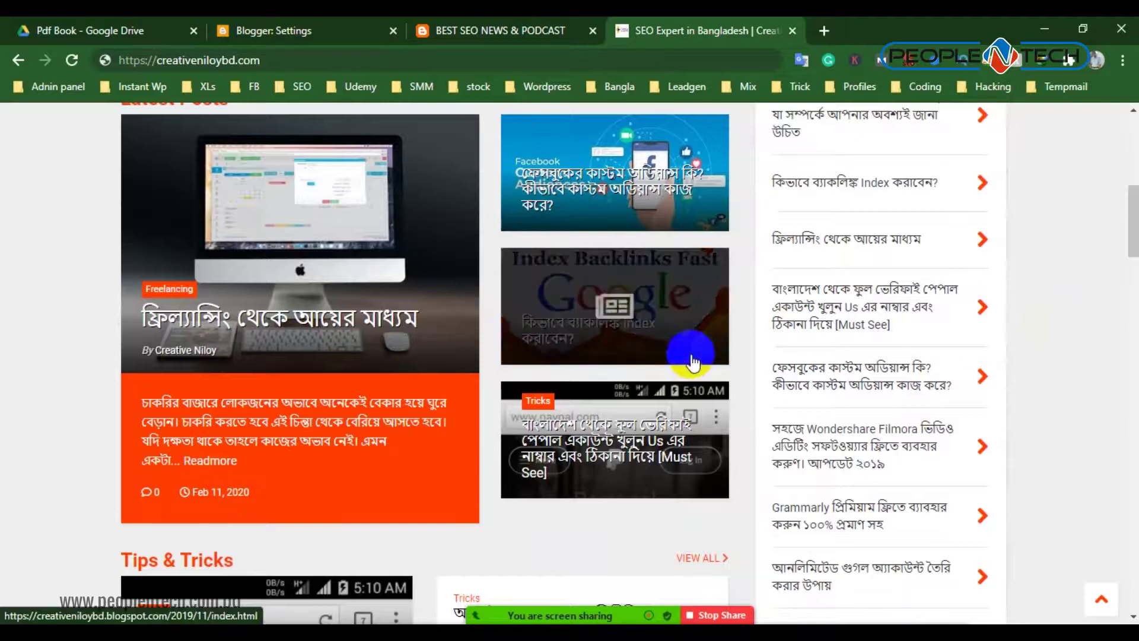
pyautogui.scroll(1, 1040, 216)
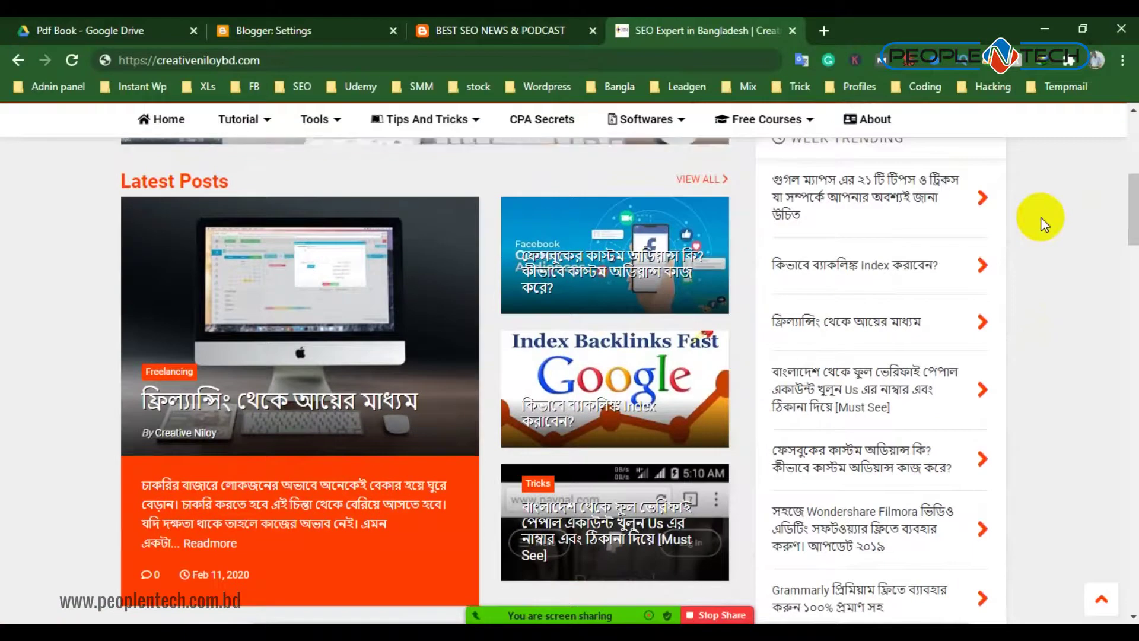
pyautogui.click(316, 25)
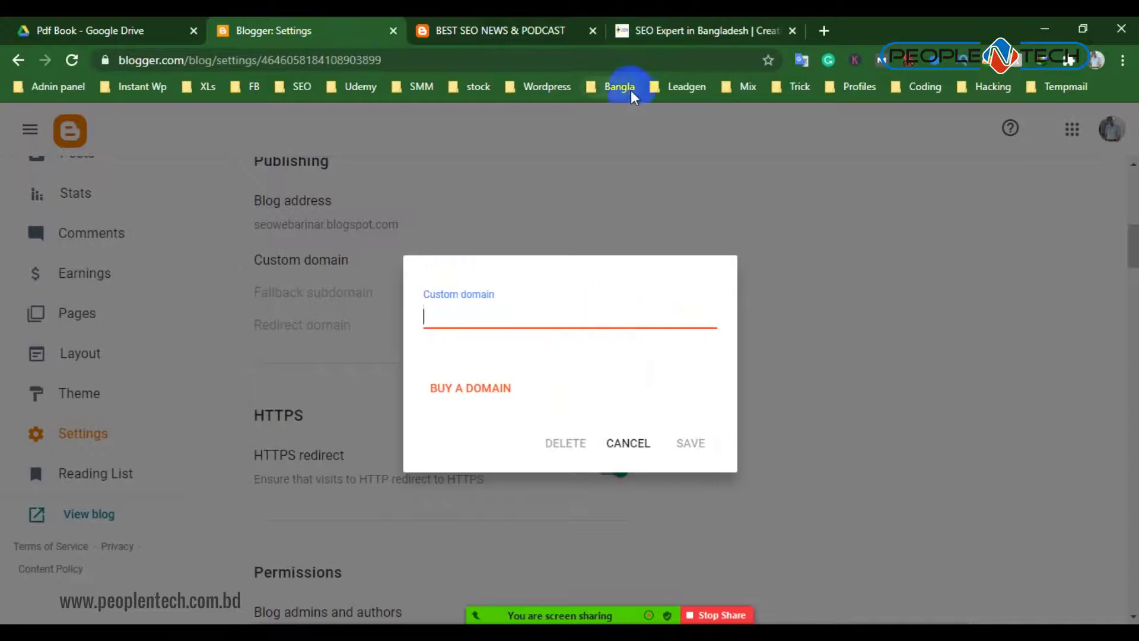
pyautogui.click(627, 445)
# Open the blog's Earnings page and read its AdSense connection notices and frequently asked questions
pyautogui.click(71, 280)
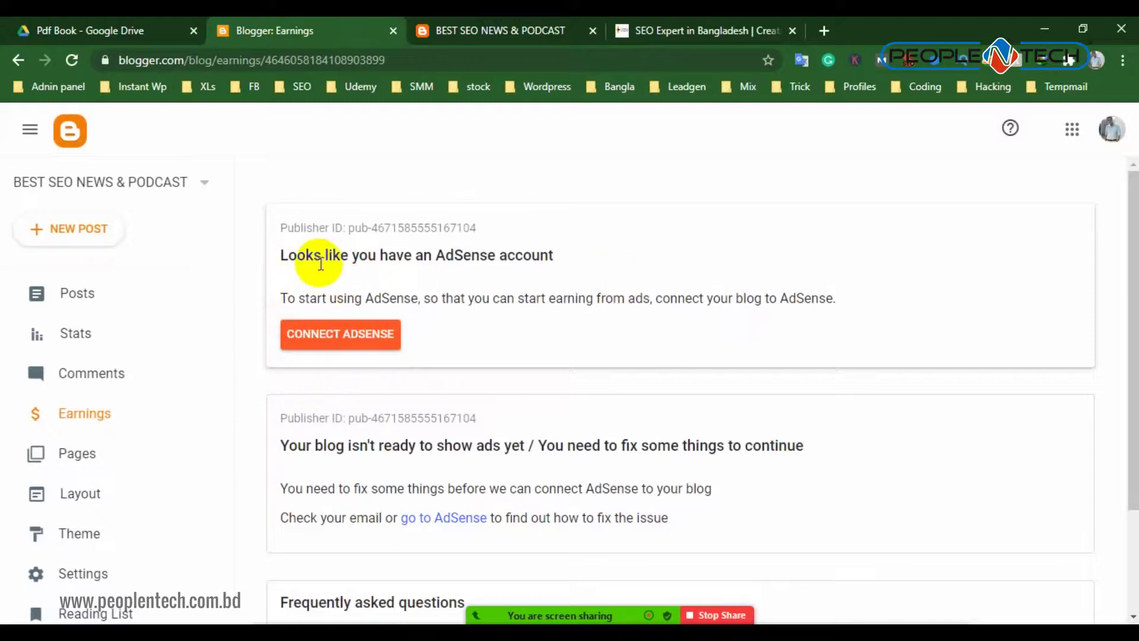
pyautogui.moveTo(305, 255); pyautogui.dragTo(551, 254)
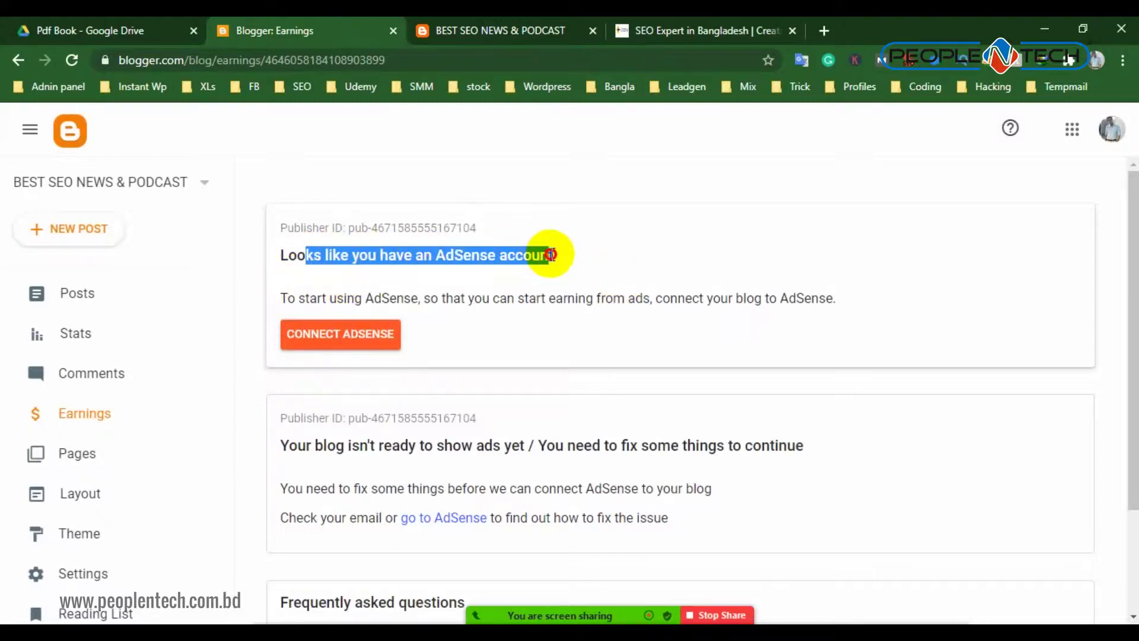
pyautogui.click(586, 347)
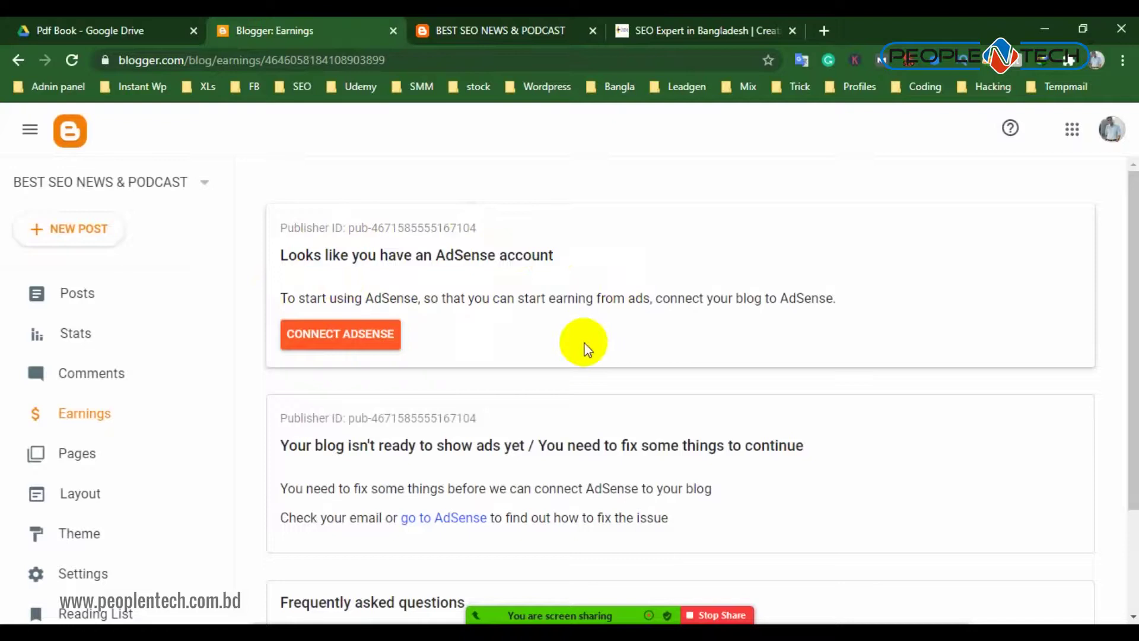
pyautogui.scroll(-2, 586, 349)
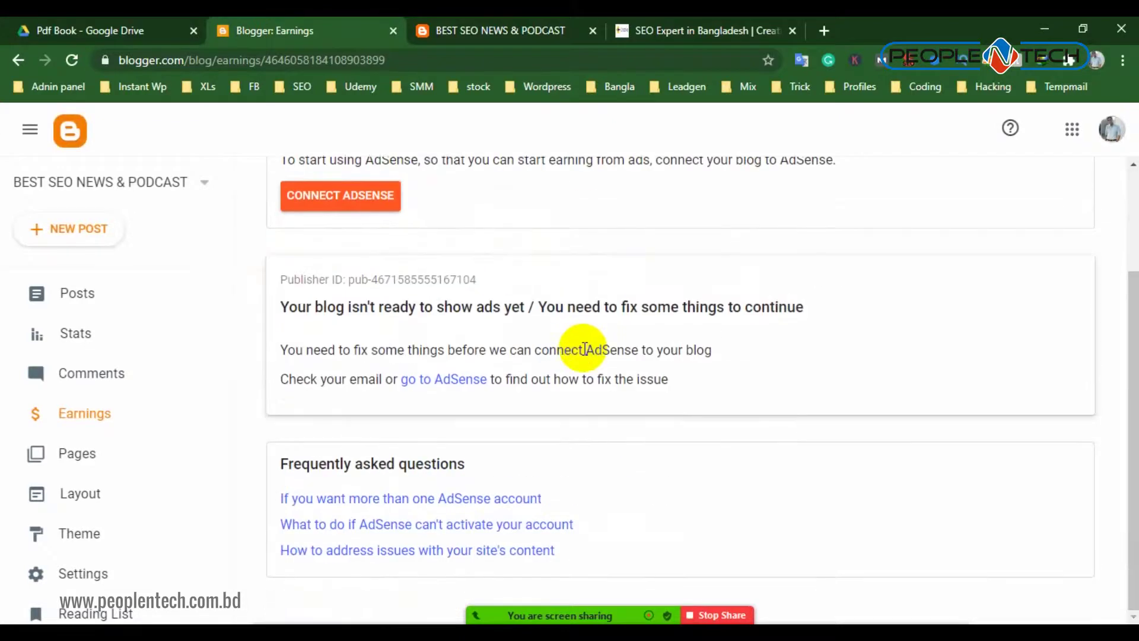
pyautogui.scroll(2, 585, 348)
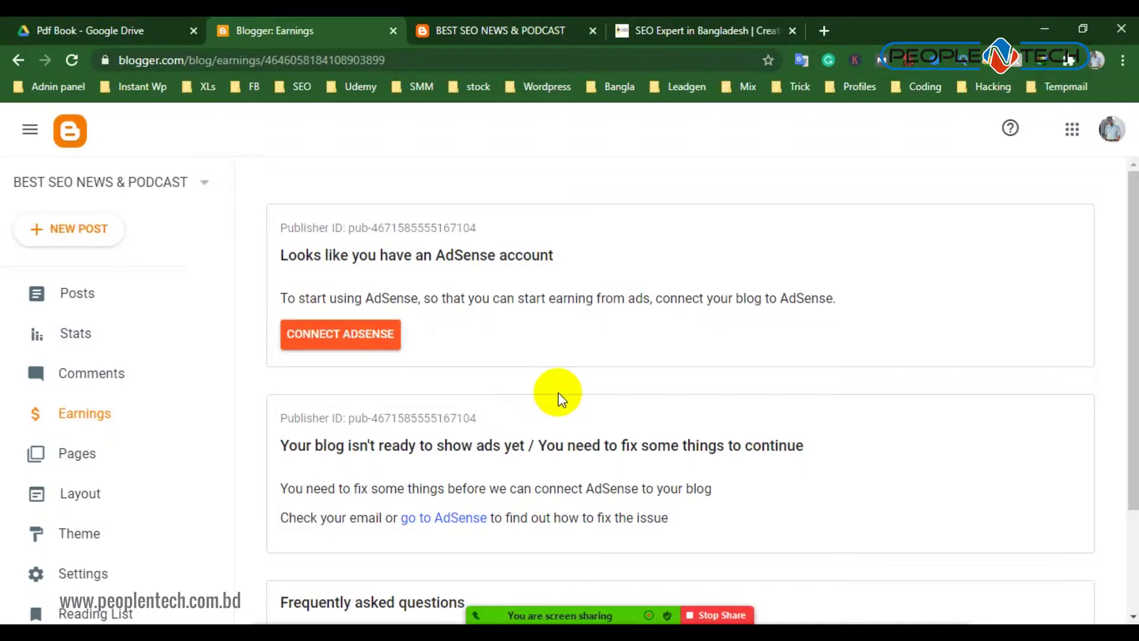
# Look through the creativeniloybd.com blog from its latest posts to the contact form, and return to the BEST SEO NEWS & PODCAST blog
pyautogui.click(700, 31)
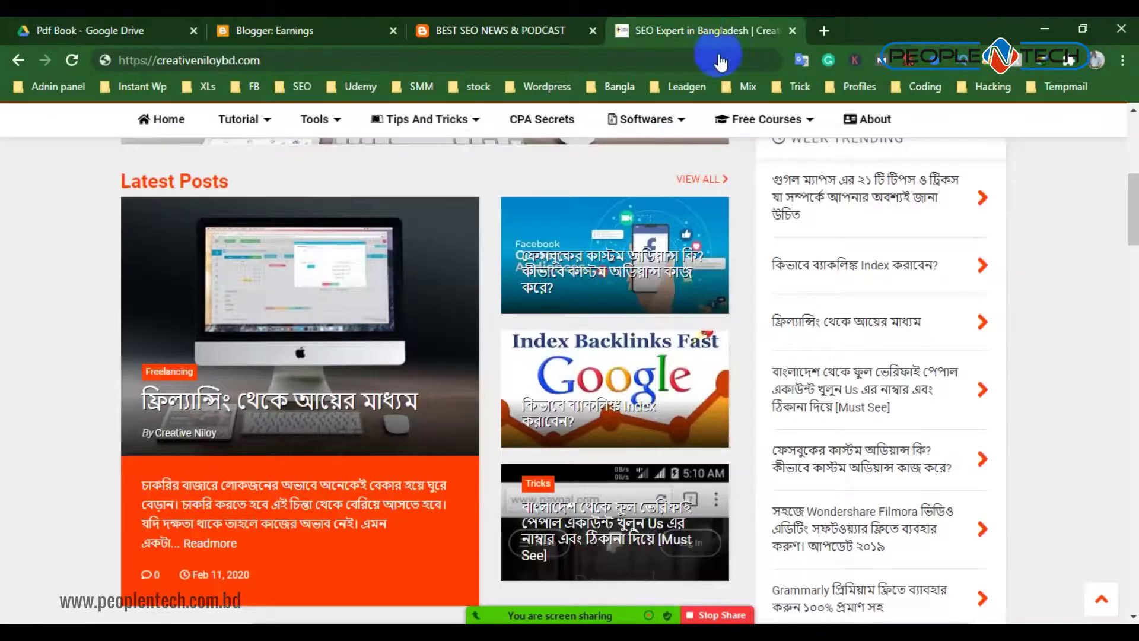
pyautogui.scroll(-5, 905, 361)
pyautogui.scroll(10, 853, 357)
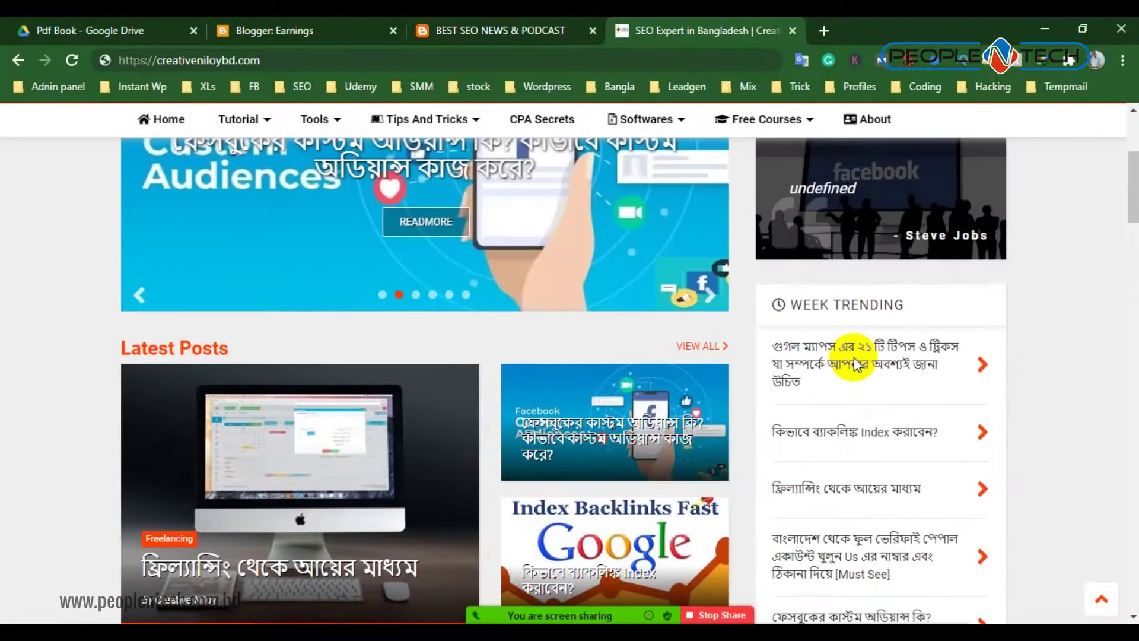
pyautogui.scroll(-5, 712, 427)
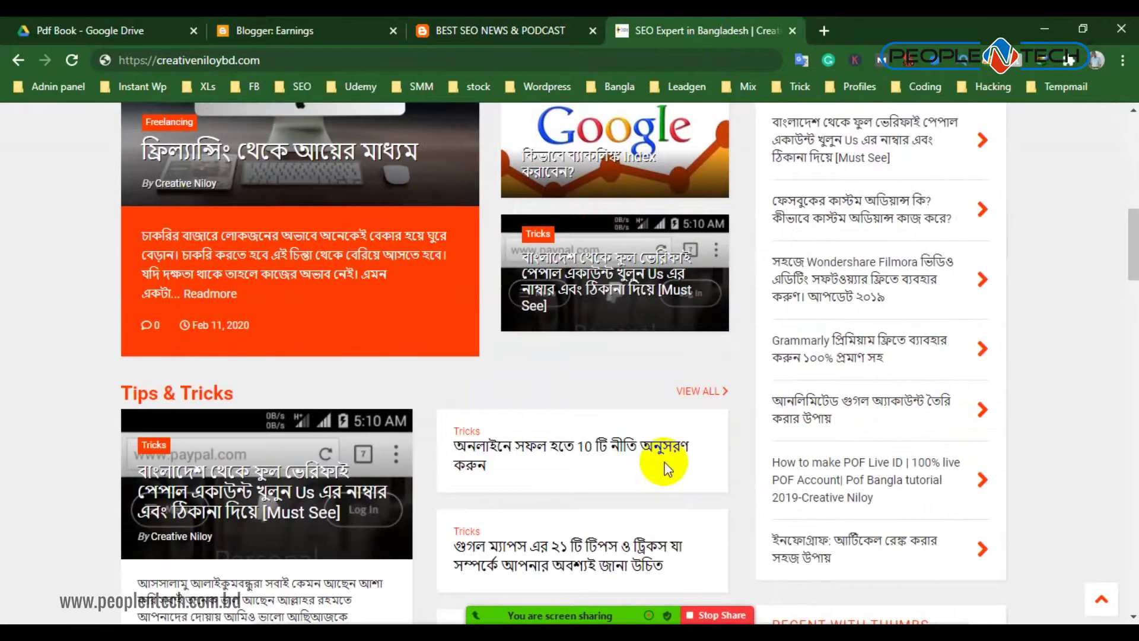
pyautogui.scroll(-15, 647, 474)
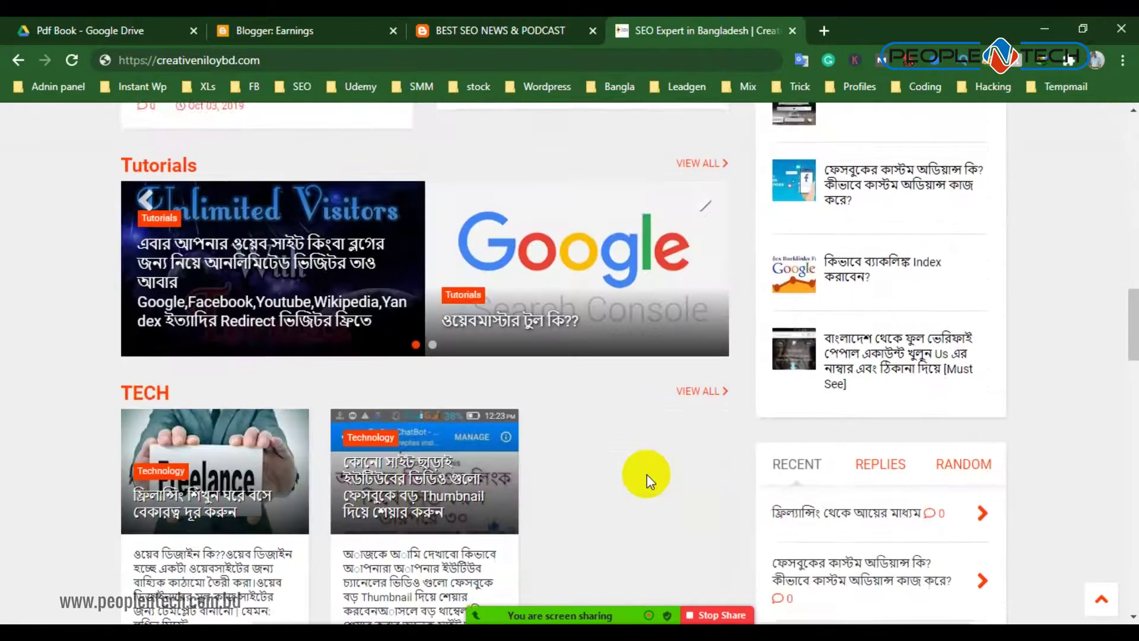
pyautogui.scroll(-15, 637, 483)
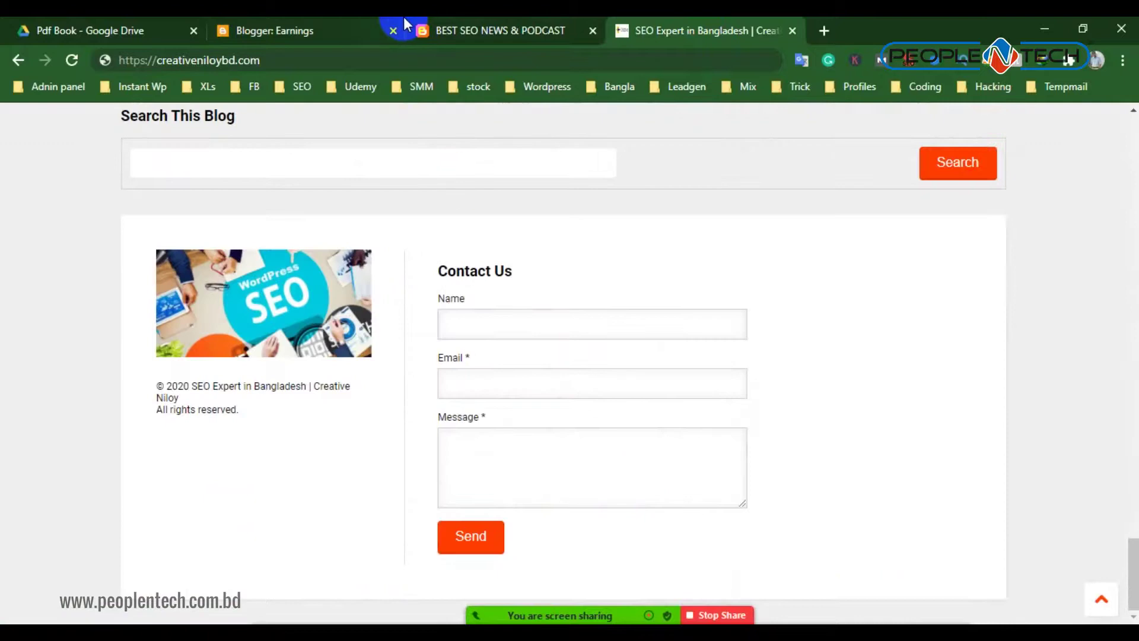
pyautogui.click(547, 27)
pyautogui.write('zzzzzzzzzzzzzzzzzzzzzzzzzzzzzz')
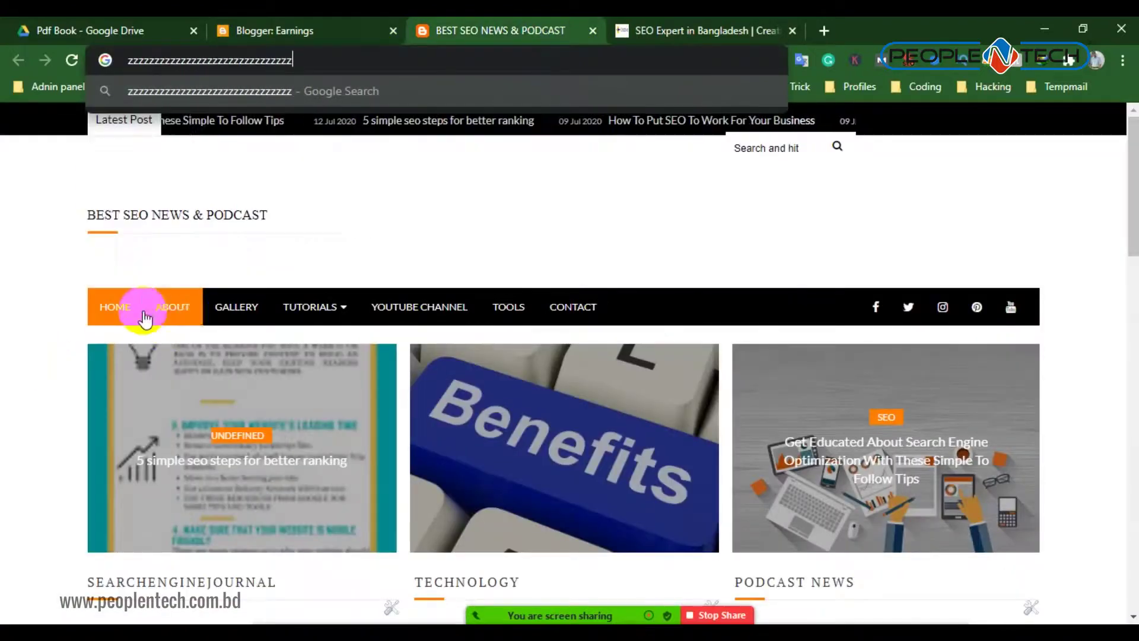
pyautogui.hotkey('ctrl', 'a')
pyautogui.write('zoom')
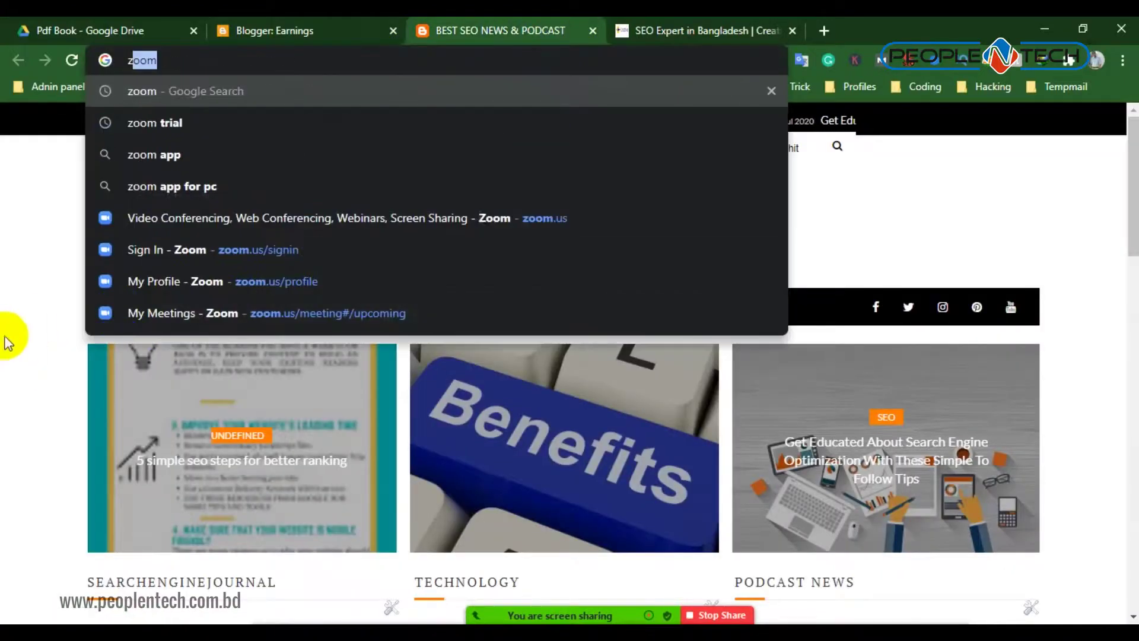
pyautogui.click(41, 301)
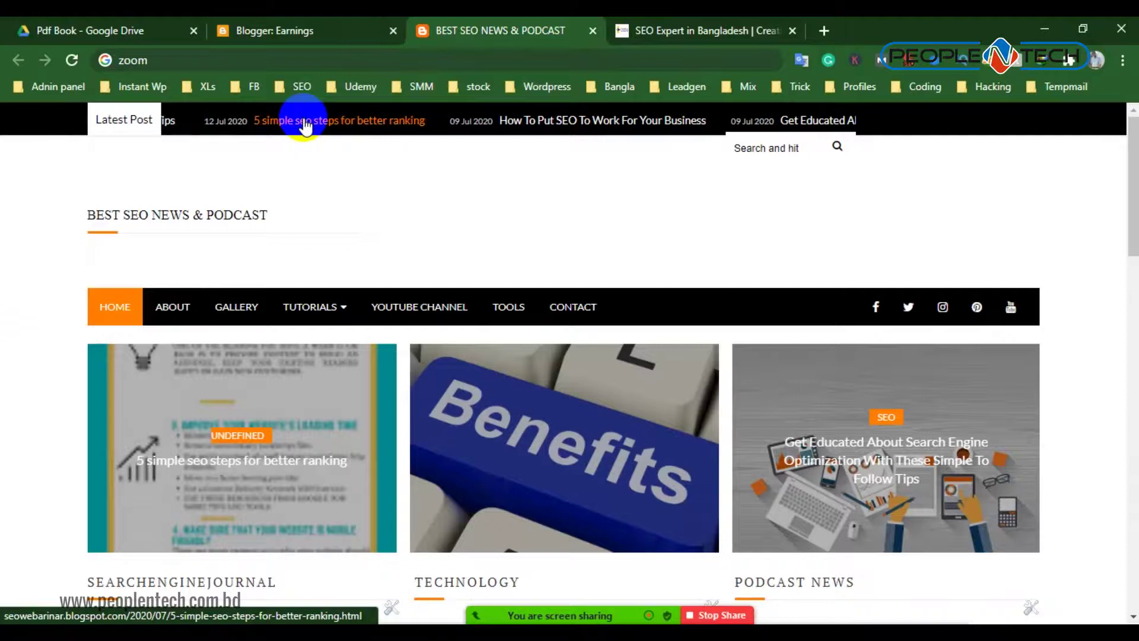
pyautogui.click(216, 54)
pyautogui.press('Escape')
pyautogui.click(38, 260)
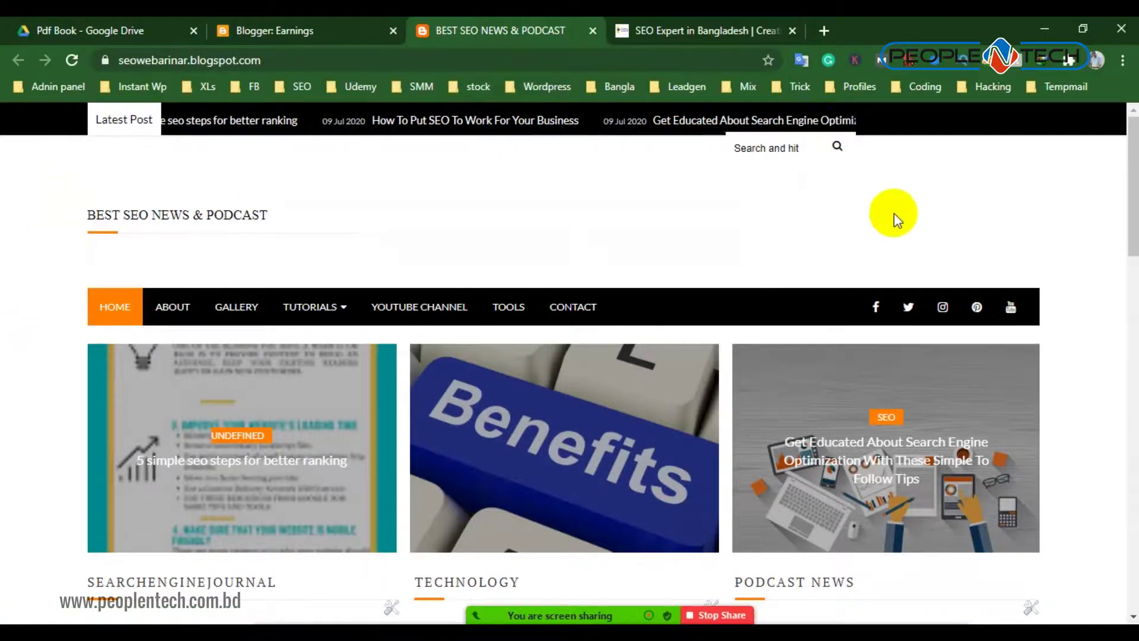
# Look over the BEST SEO NEWS & PODCAST home page, and revisit the creativeniloybd.com blog's Tutorials and Tech sections
pyautogui.scroll(-8, 896, 221)
pyautogui.scroll(-10, 894, 213)
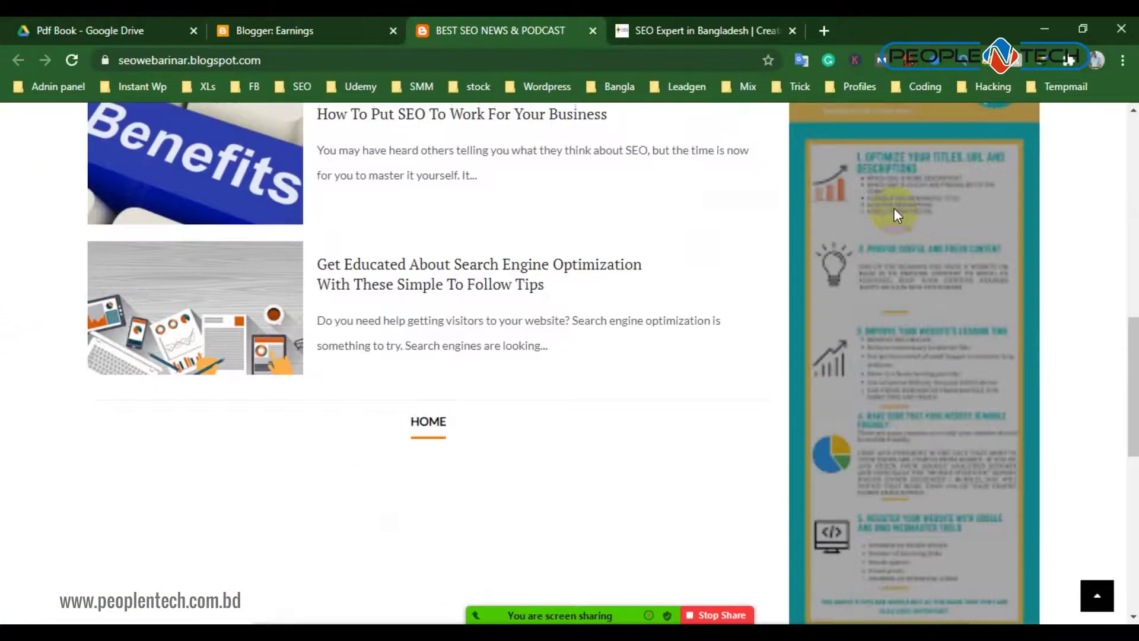
pyautogui.scroll(18, 895, 208)
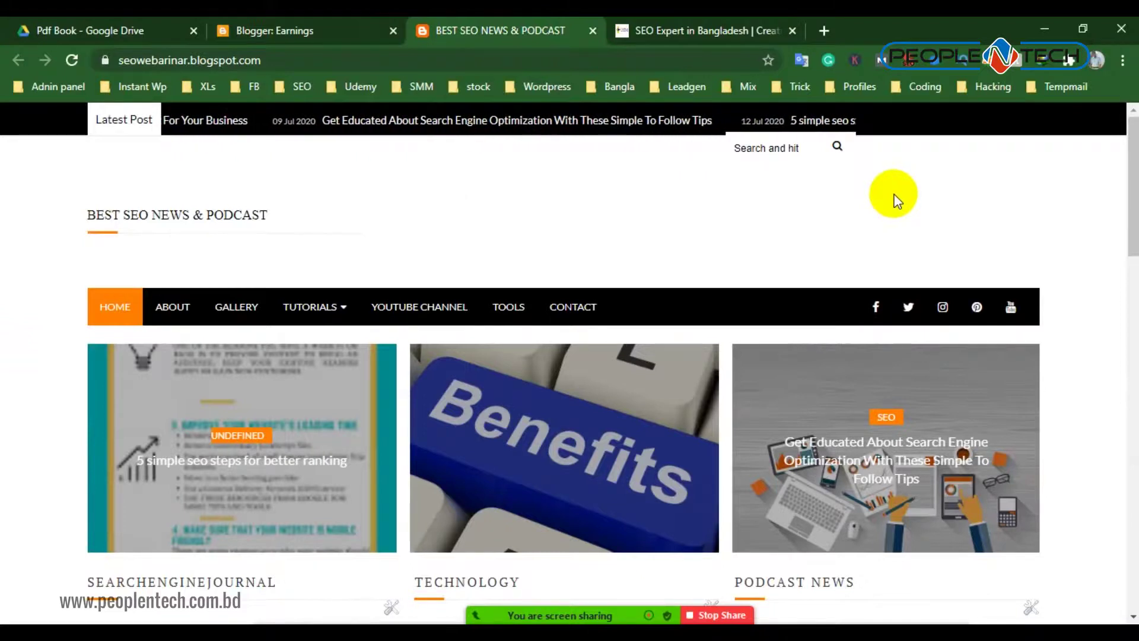
pyautogui.click(652, 30)
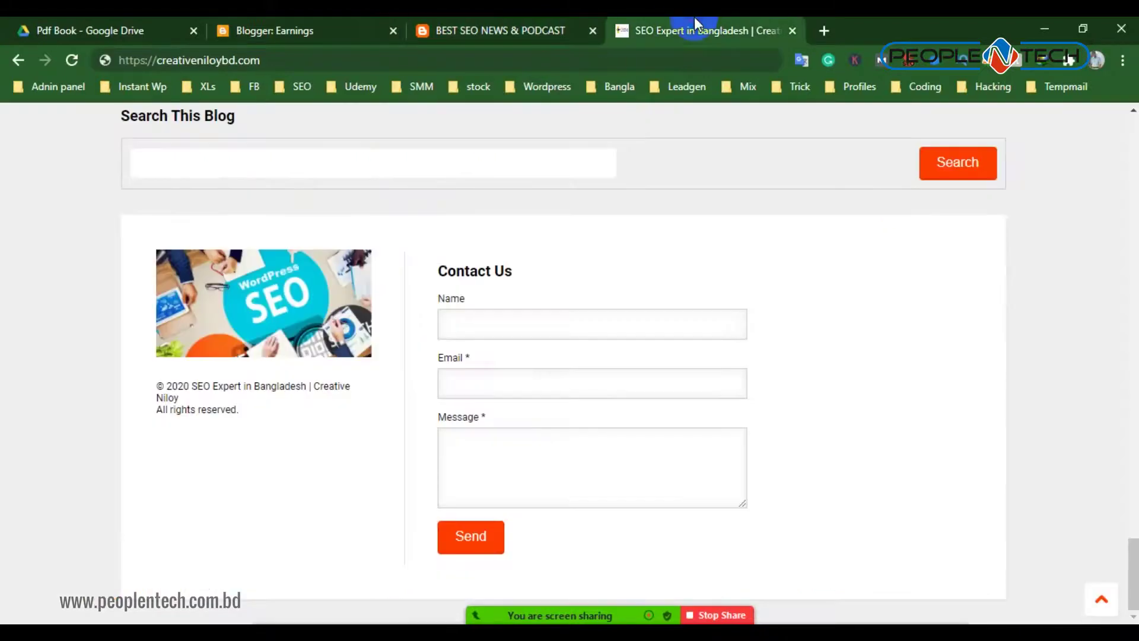
pyautogui.scroll(10, 593, 181)
pyautogui.scroll(5, 729, 184)
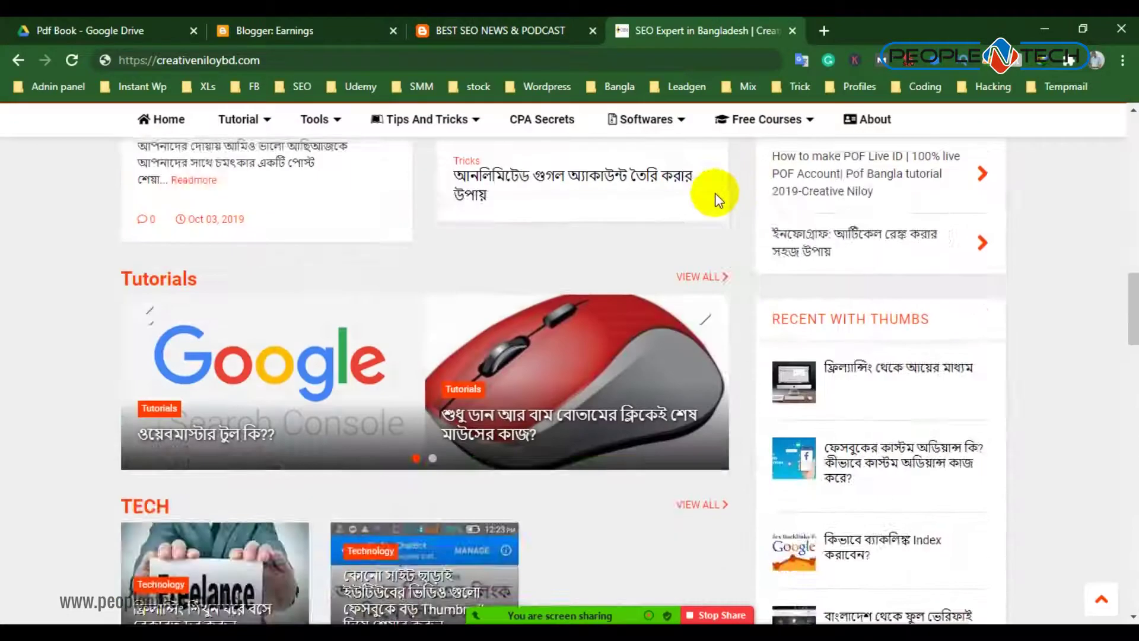
# Search the web for "private blog networking" in a new tab and look over the first results
pyautogui.click(823, 30)
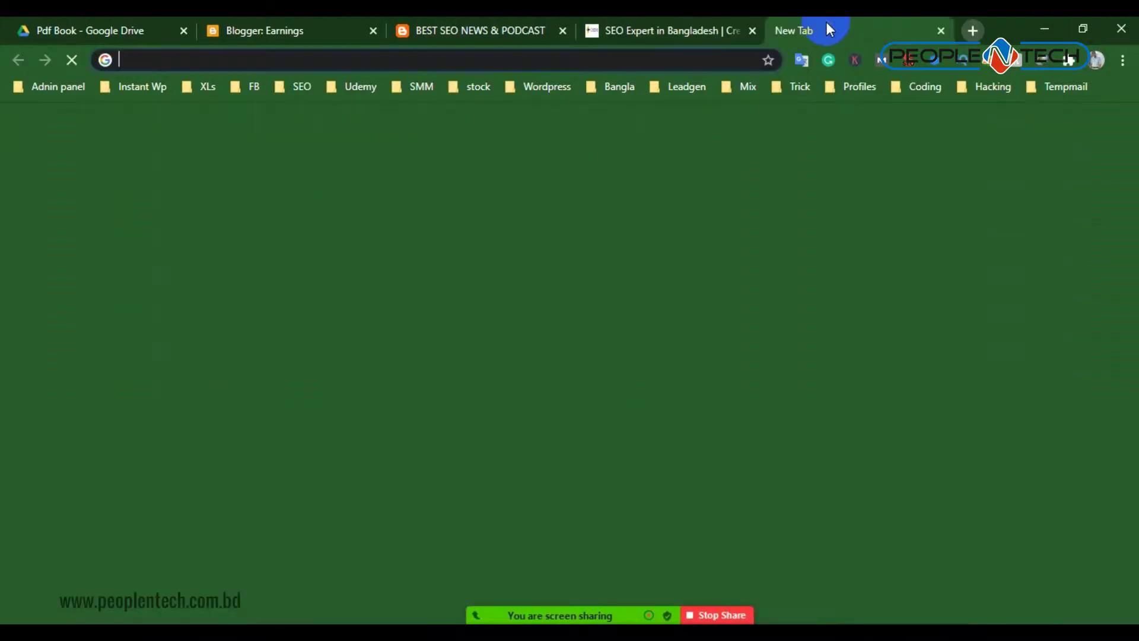
pyautogui.write('private')
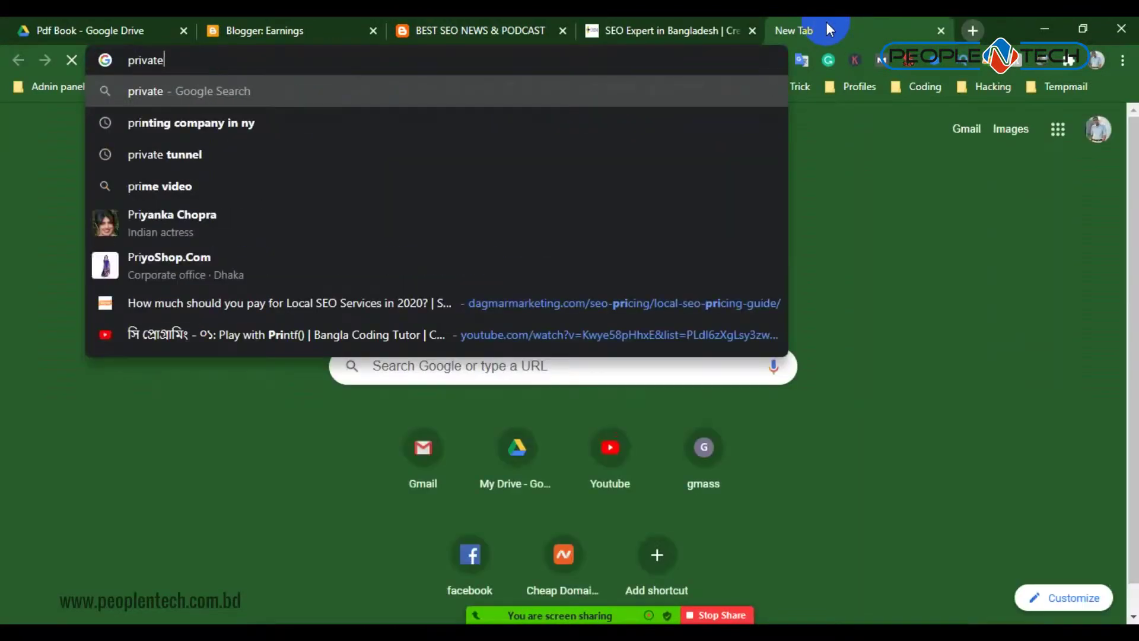
pyautogui.write(' blog ne')
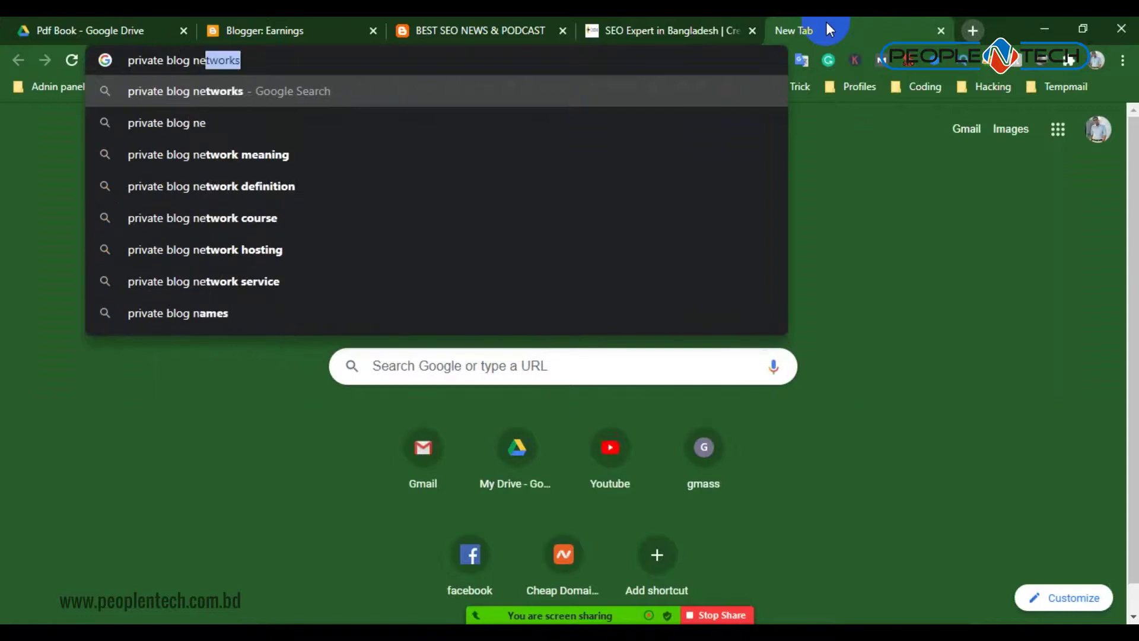
pyautogui.write('tworking]')
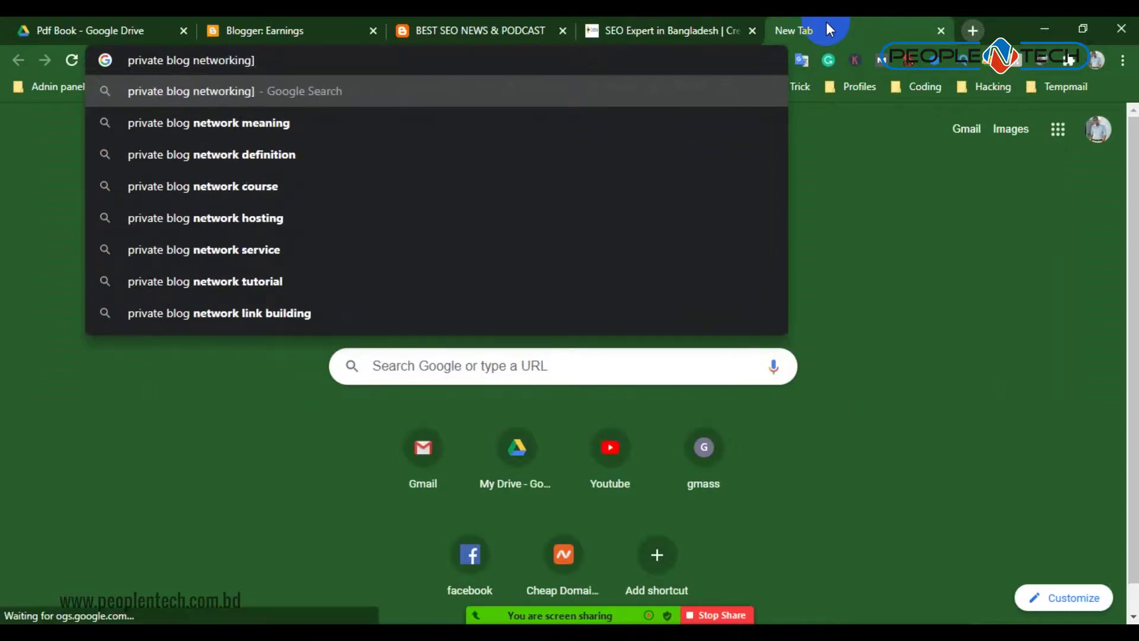
pyautogui.press('BackSpace')
pyautogui.press('Return')
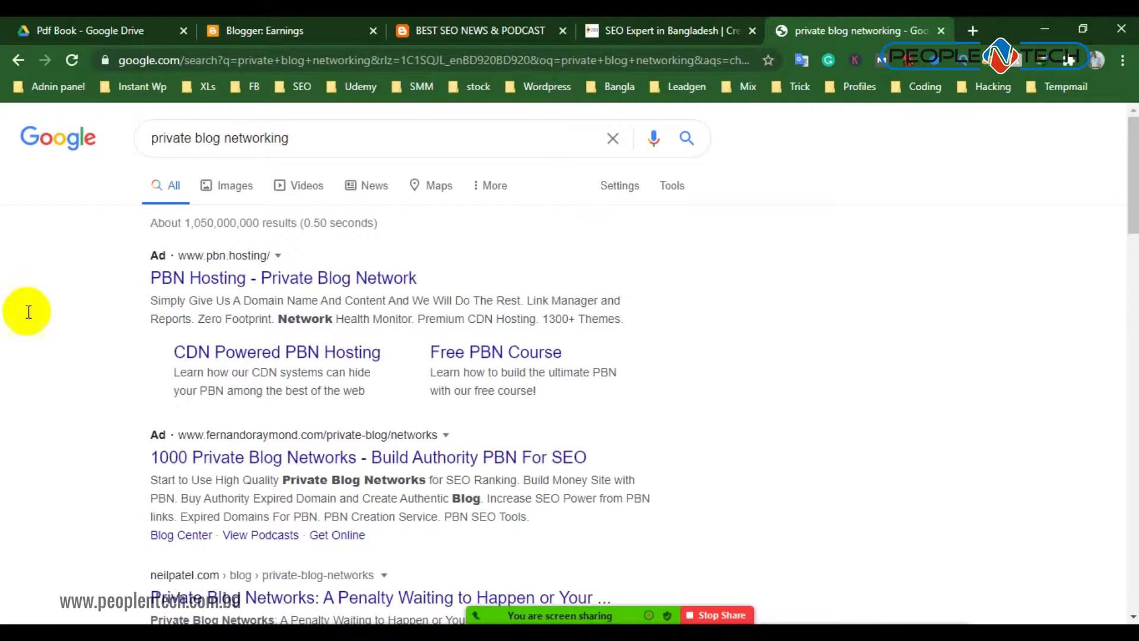
pyautogui.scroll(-1, 2, 324)
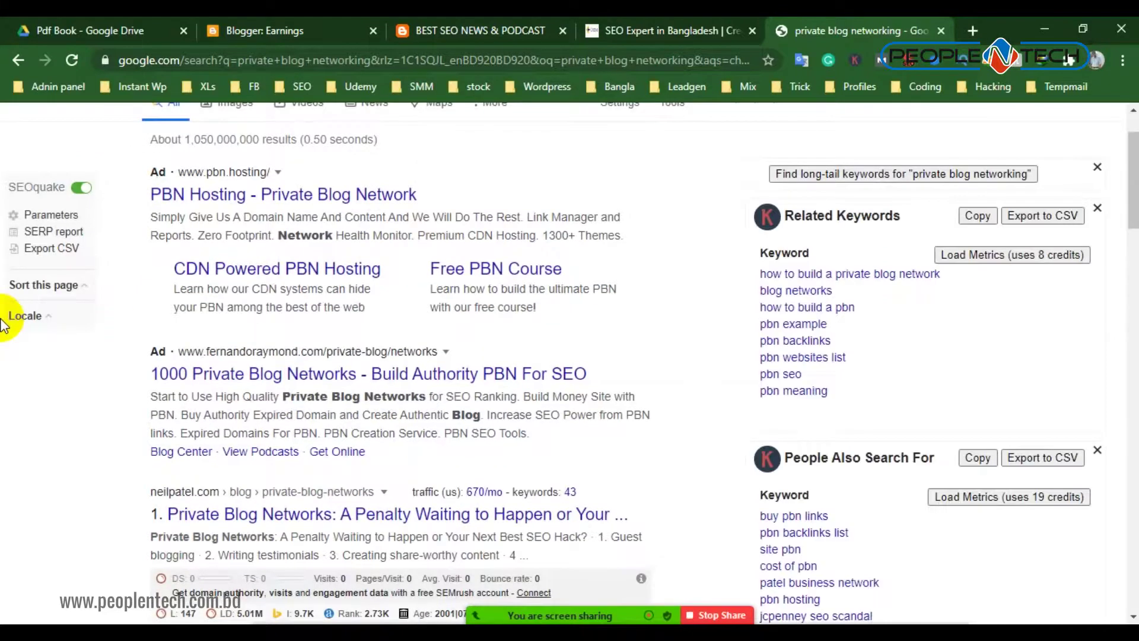
# Search for "expired domains" in another new tab, open expireddomains.net, and look through its home page and supported TLD lists
pyautogui.click(973, 32)
pyautogui.write('expired')
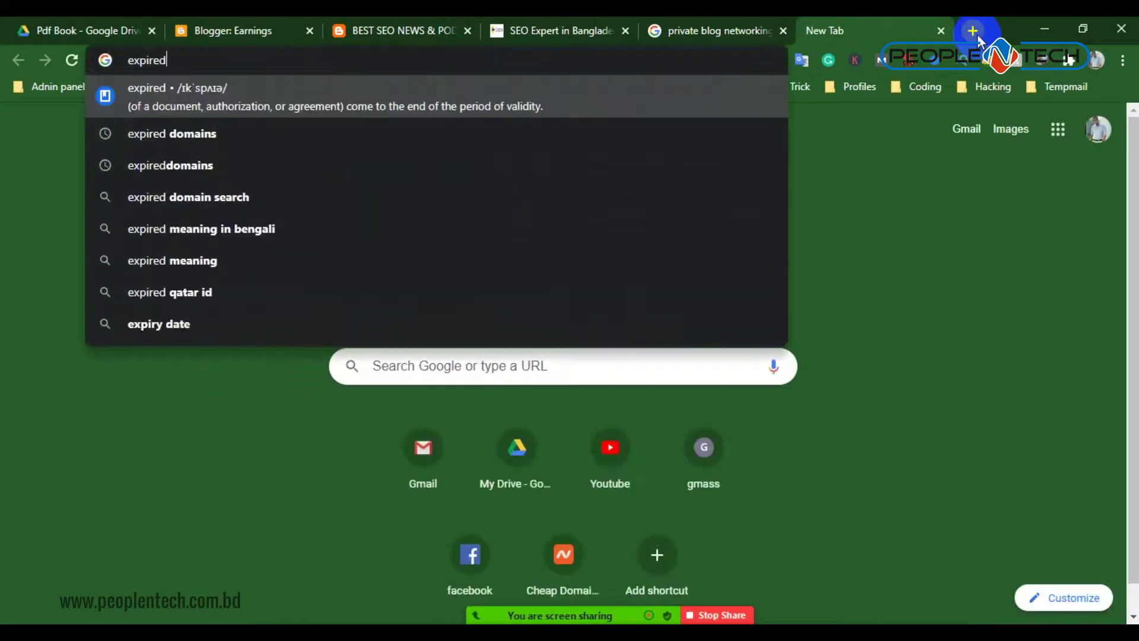
pyautogui.click(282, 142)
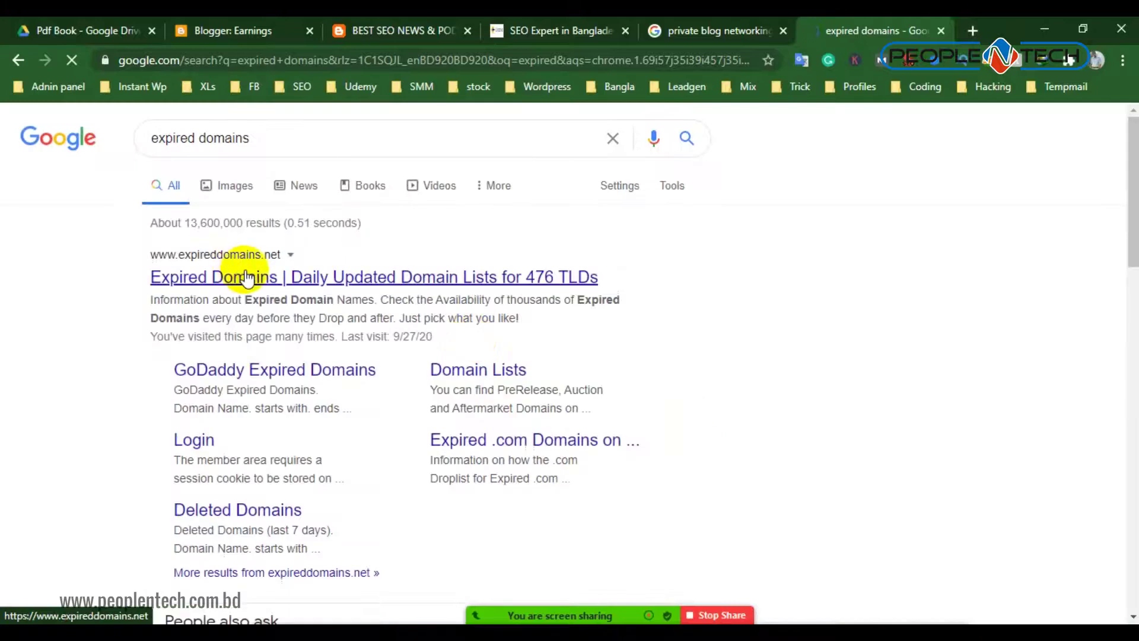
pyautogui.click(246, 277)
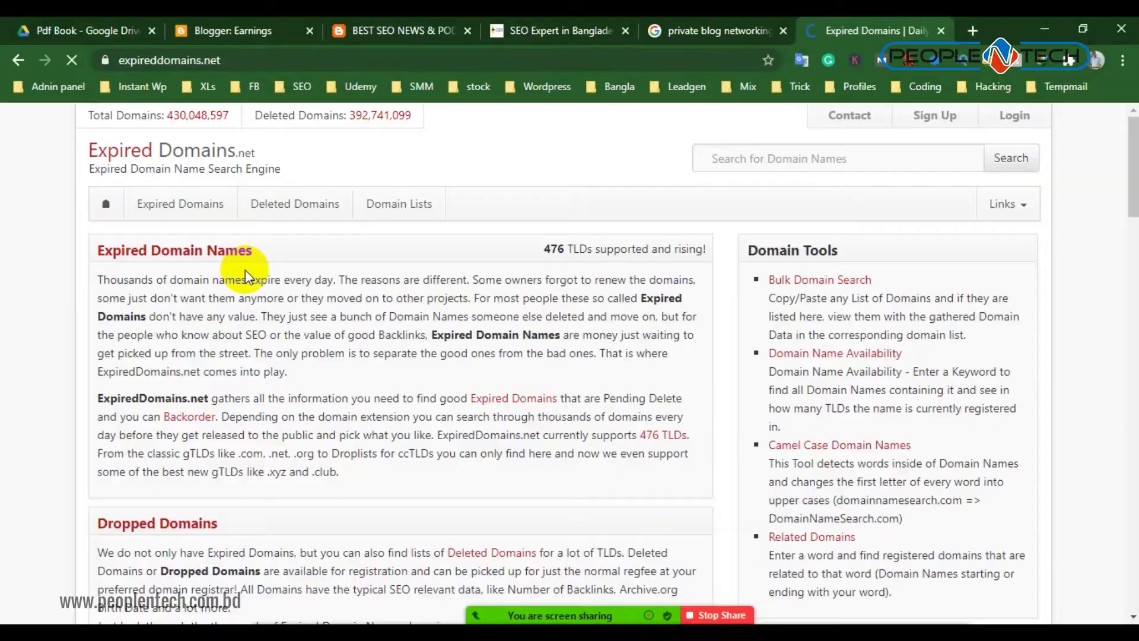
pyautogui.scroll(-15, 249, 268)
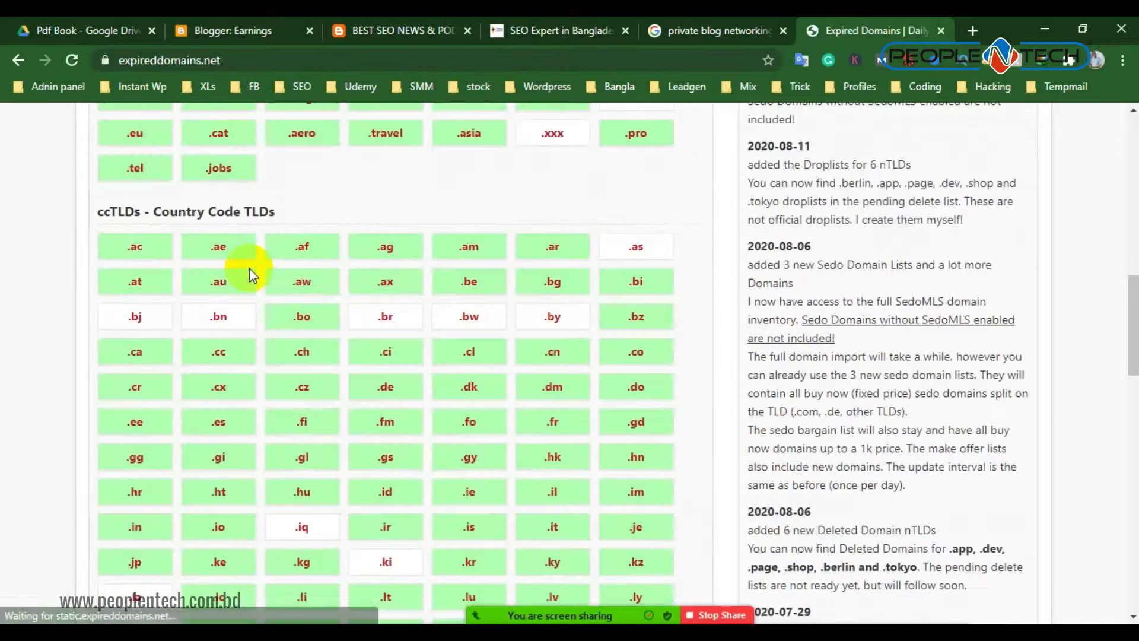
pyautogui.scroll(-8, 250, 270)
pyautogui.scroll(20, 250, 269)
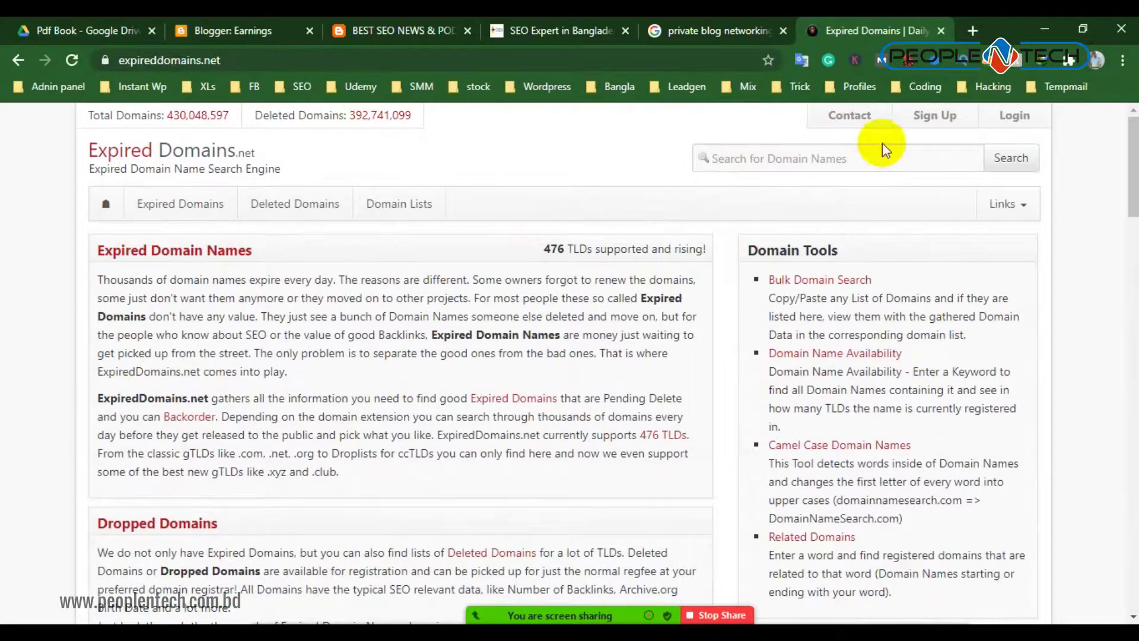
# Log in to the ExpiredDomains.net member area and open the Deleted .com Domains list
pyautogui.click(1021, 115)
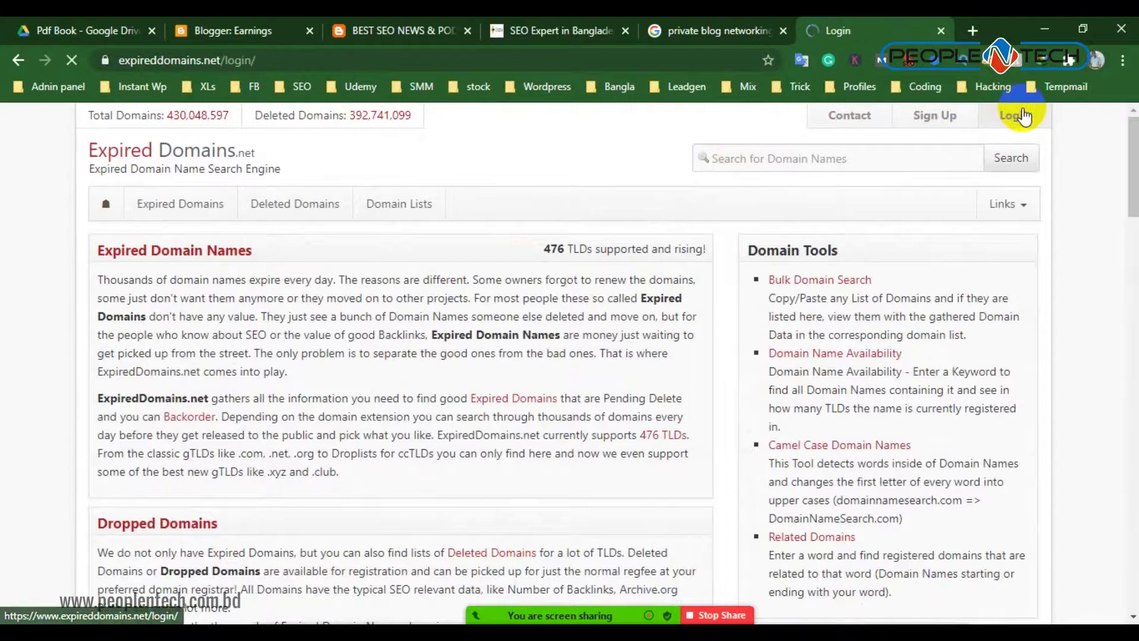
pyautogui.click(146, 413)
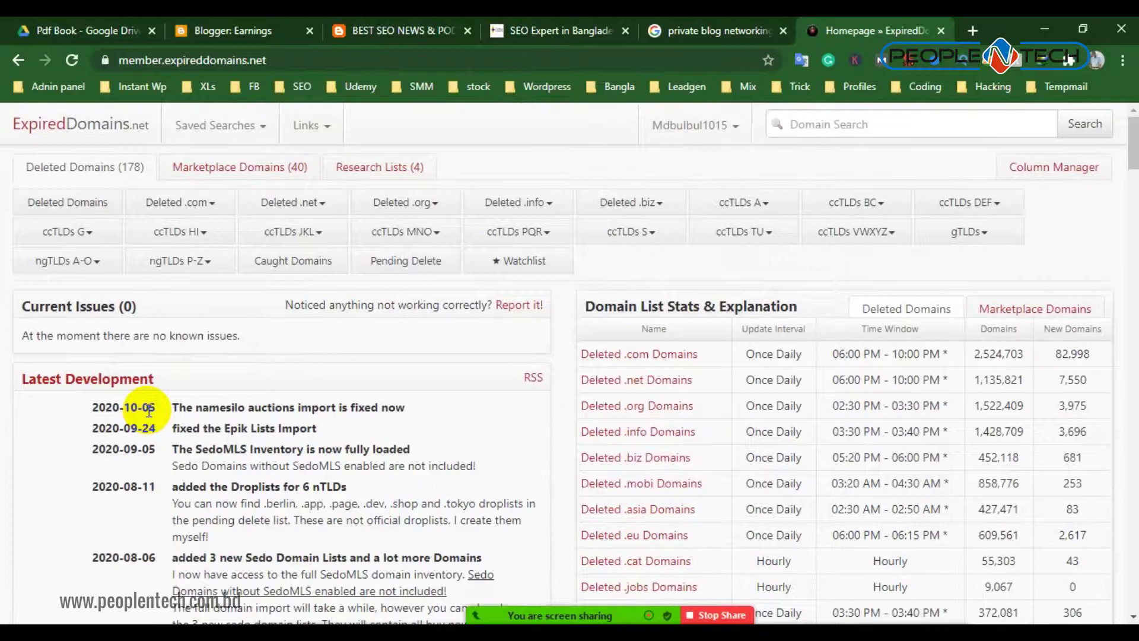
pyautogui.click(640, 359)
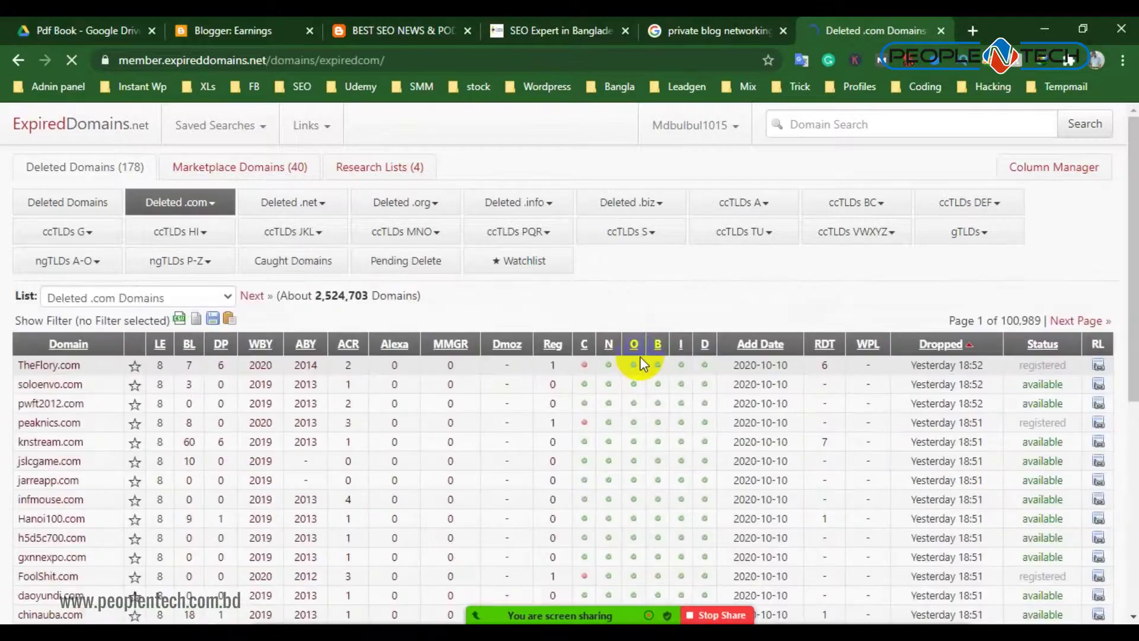
# Examine the Deleted .com Domains list, including its metric columns, domain availability and the update notes below the table
pyautogui.scroll(-1, 546, 300)
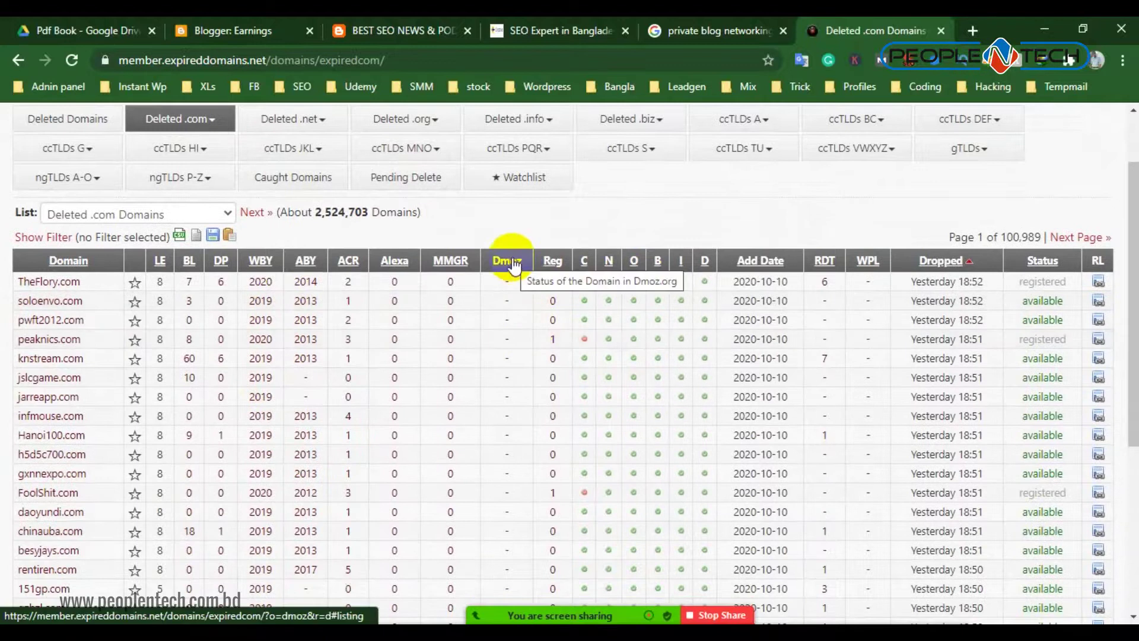
pyautogui.scroll(-5, 508, 363)
pyautogui.scroll(6, 513, 376)
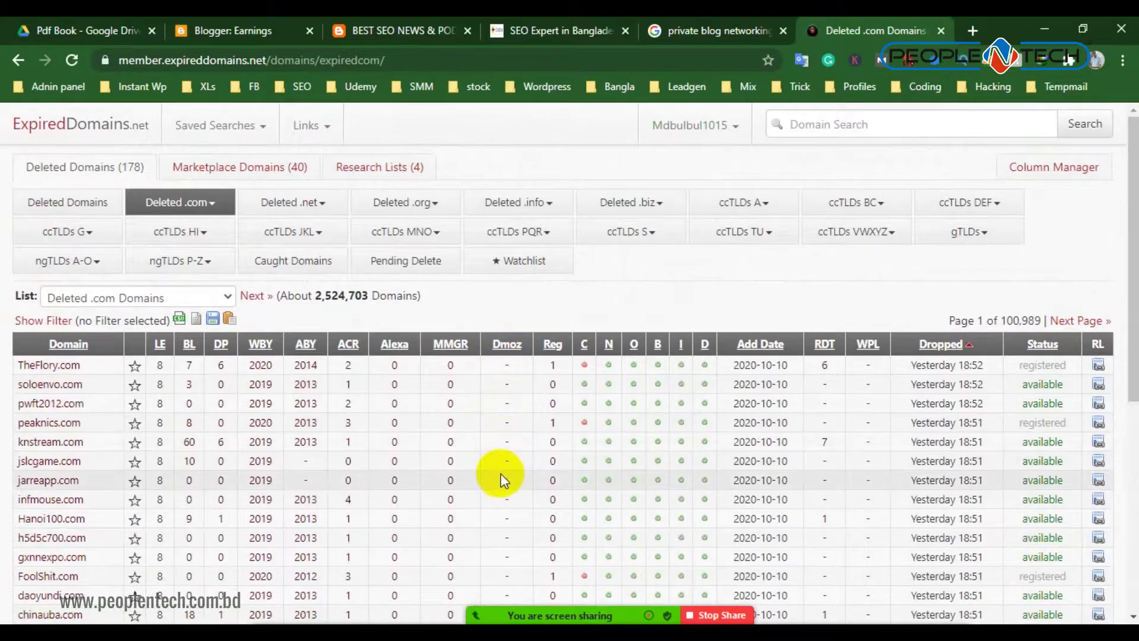
pyautogui.scroll(-1, 501, 483)
pyautogui.scroll(-1, 493, 356)
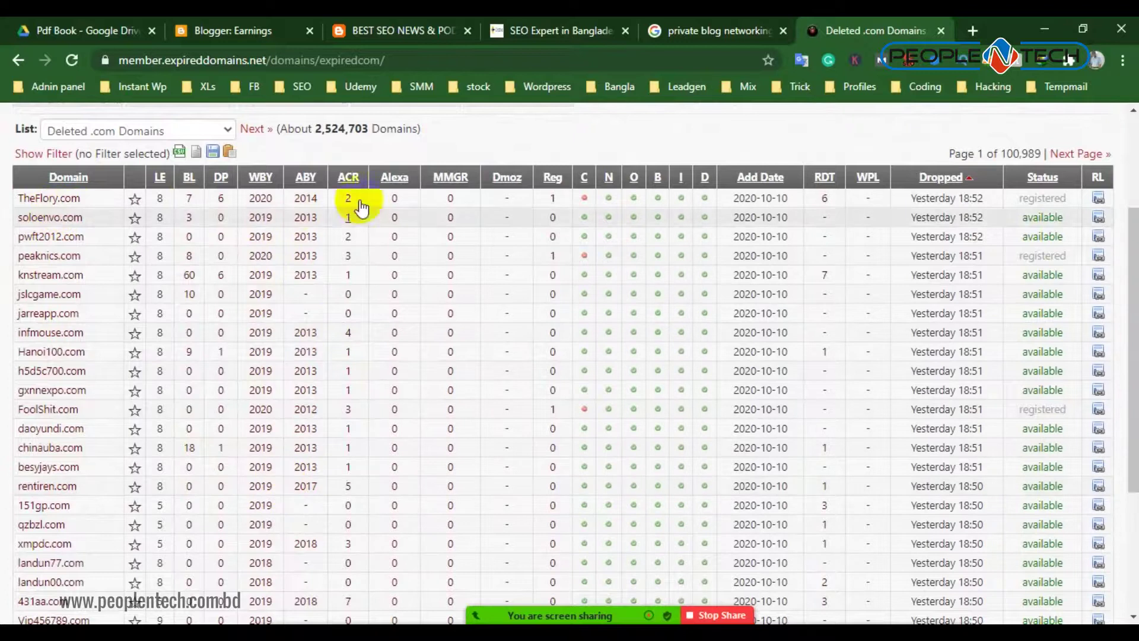
pyautogui.scroll(1, 201, 237)
pyautogui.scroll(3, 201, 237)
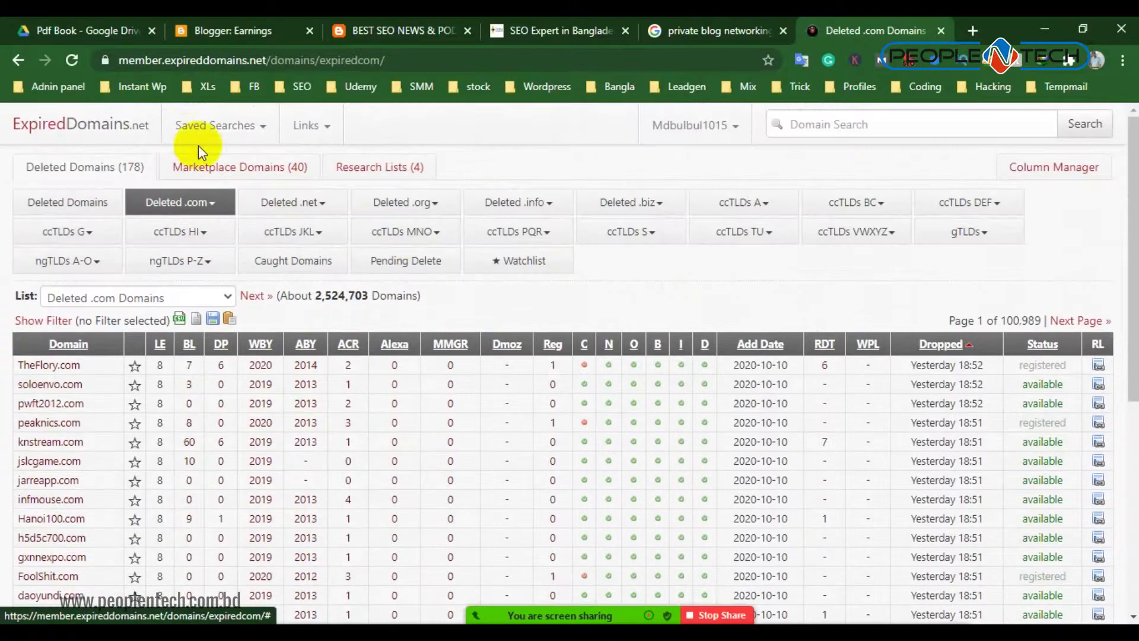
pyautogui.scroll(-1, 545, 387)
pyautogui.scroll(-5, 534, 385)
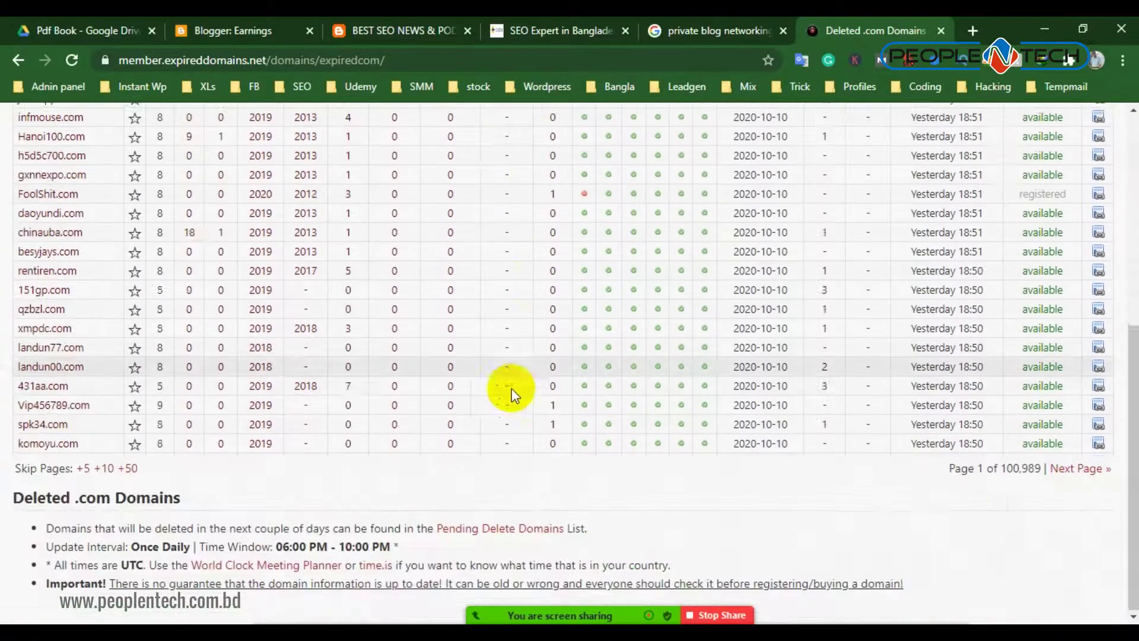
pyautogui.scroll(6, 516, 371)
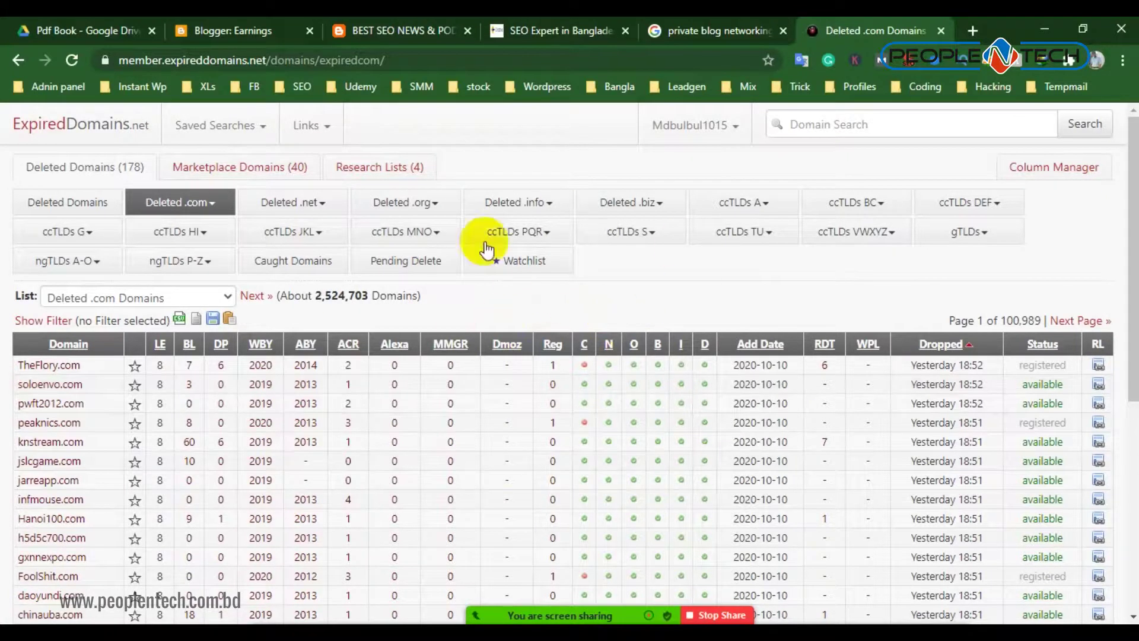
# Revisit the creativeniloybd.com blog and Blogger Earnings page, and open the neilpatel.com article from the private blog networking results
pyautogui.click(522, 29)
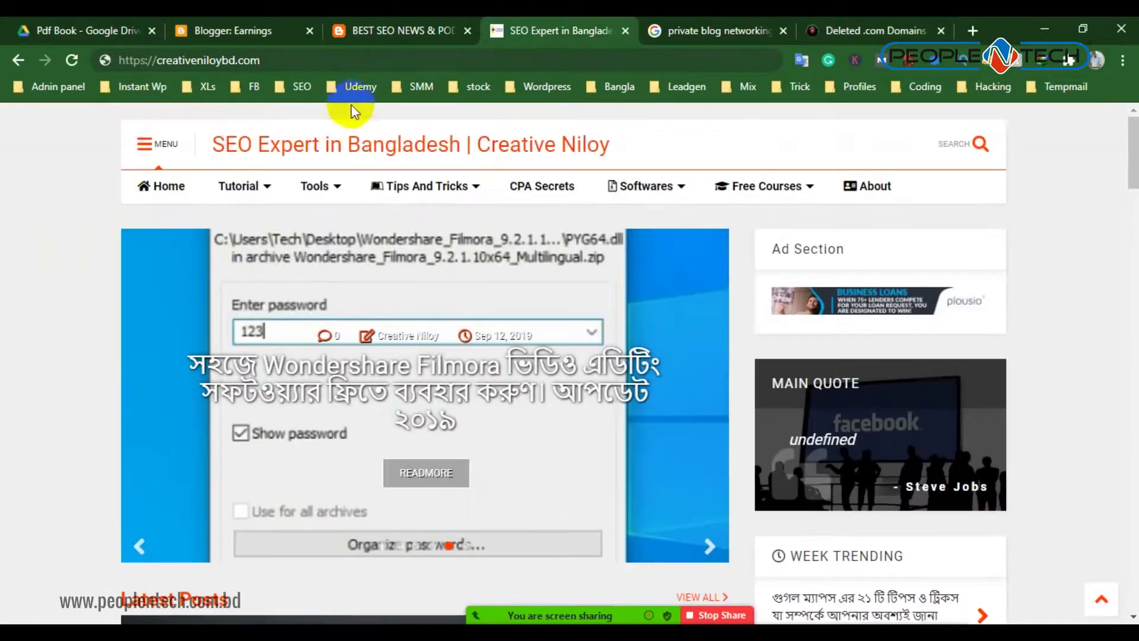
pyautogui.click(262, 17)
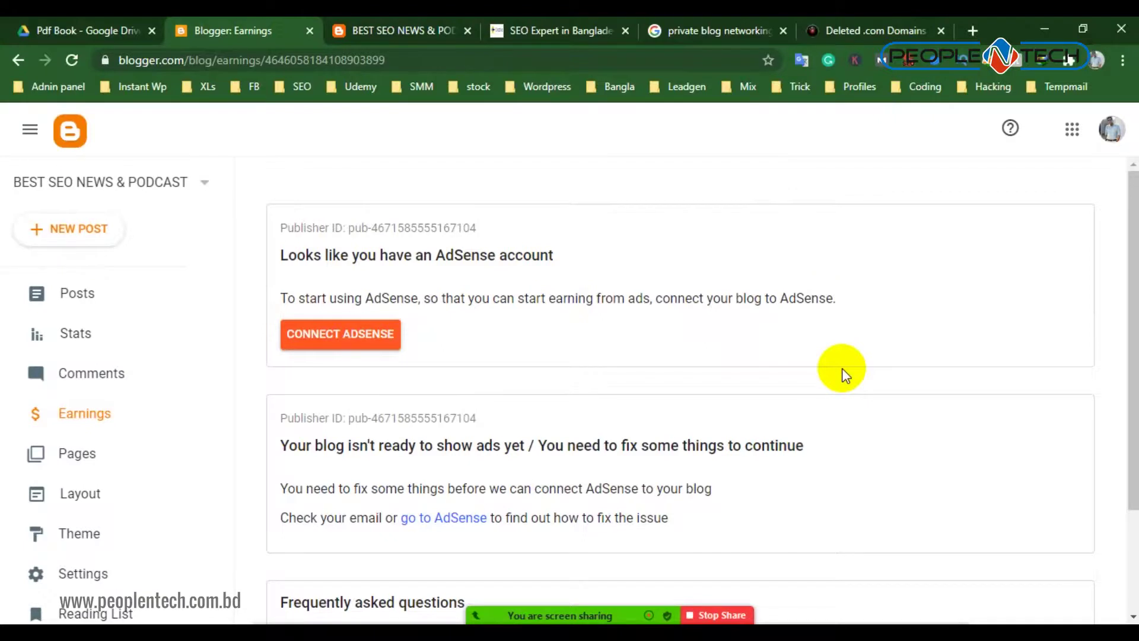
pyautogui.click(698, 46)
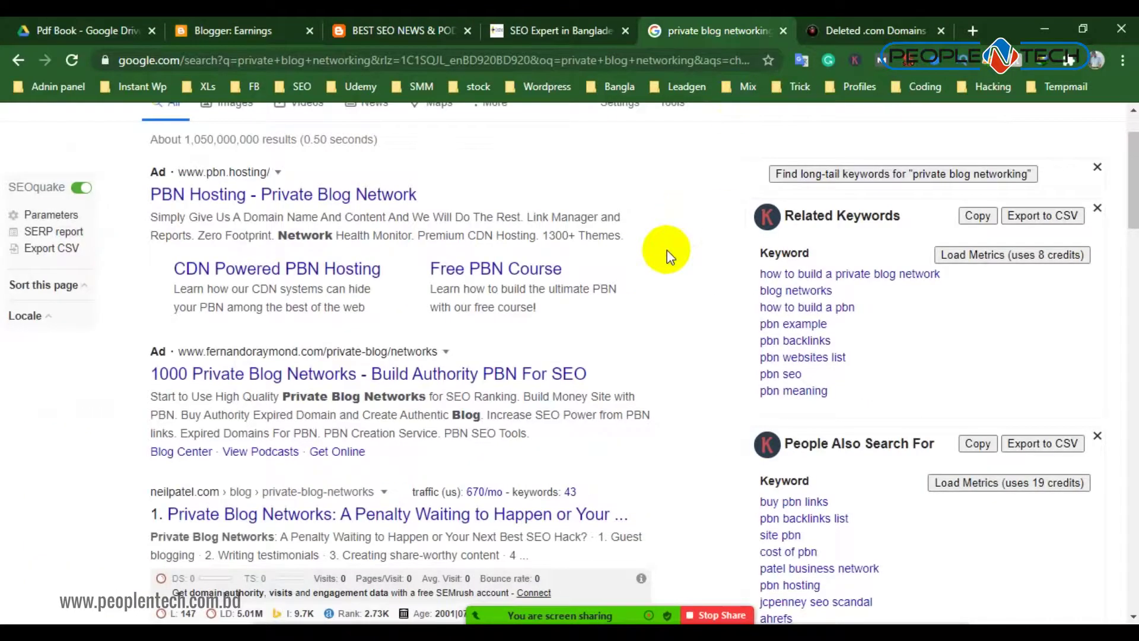
pyautogui.scroll(-2, 669, 256)
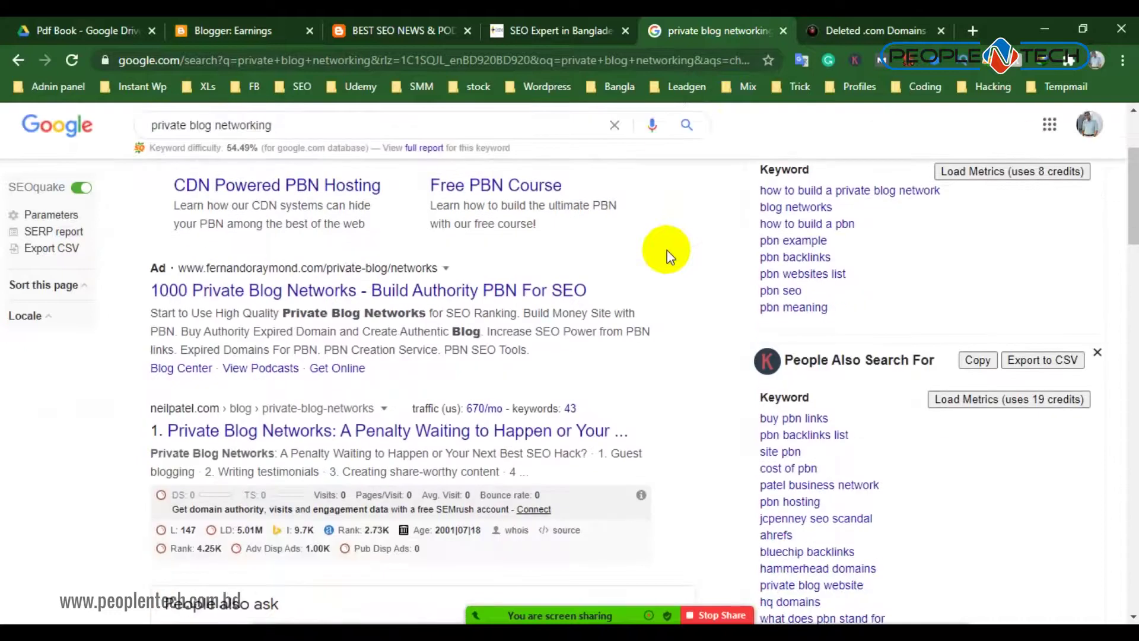
pyautogui.scroll(-3, 668, 257)
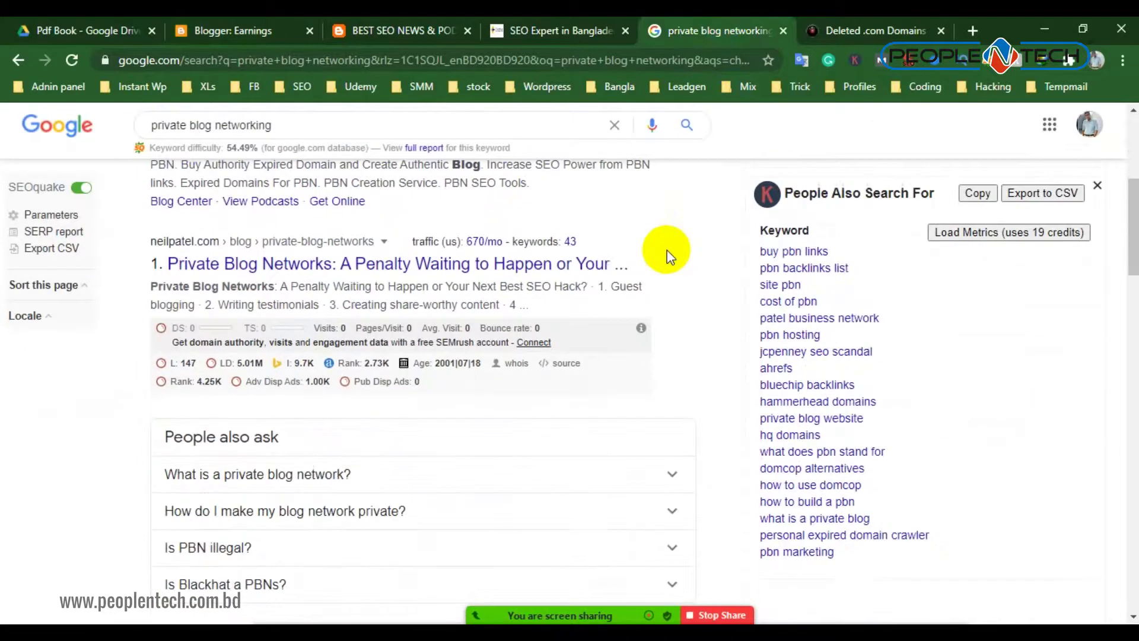
pyautogui.click(353, 265)
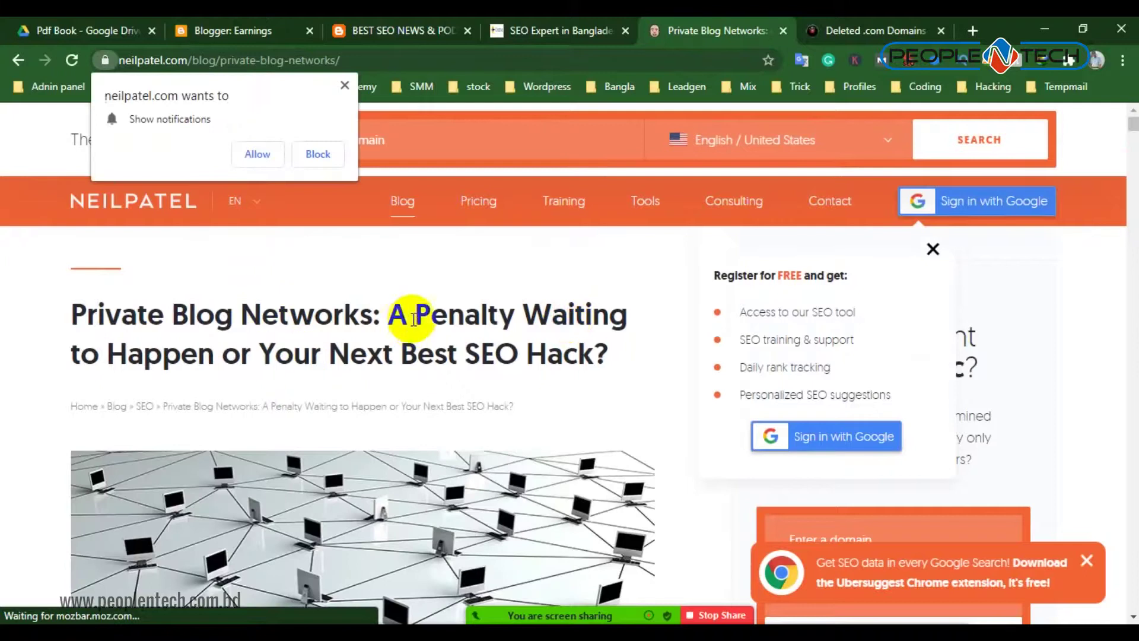
# Highlight the phrases of the private blog networks article's title, and dismiss the full-page overlay and the site's notification request
pyautogui.moveTo(411, 315); pyautogui.dragTo(614, 314)
pyautogui.moveTo(154, 351); pyautogui.dragTo(219, 351)
pyautogui.click(379, 350)
pyautogui.moveTo(378, 350); pyautogui.dragTo(605, 350)
pyautogui.press('F5')
pyautogui.click(349, 87)
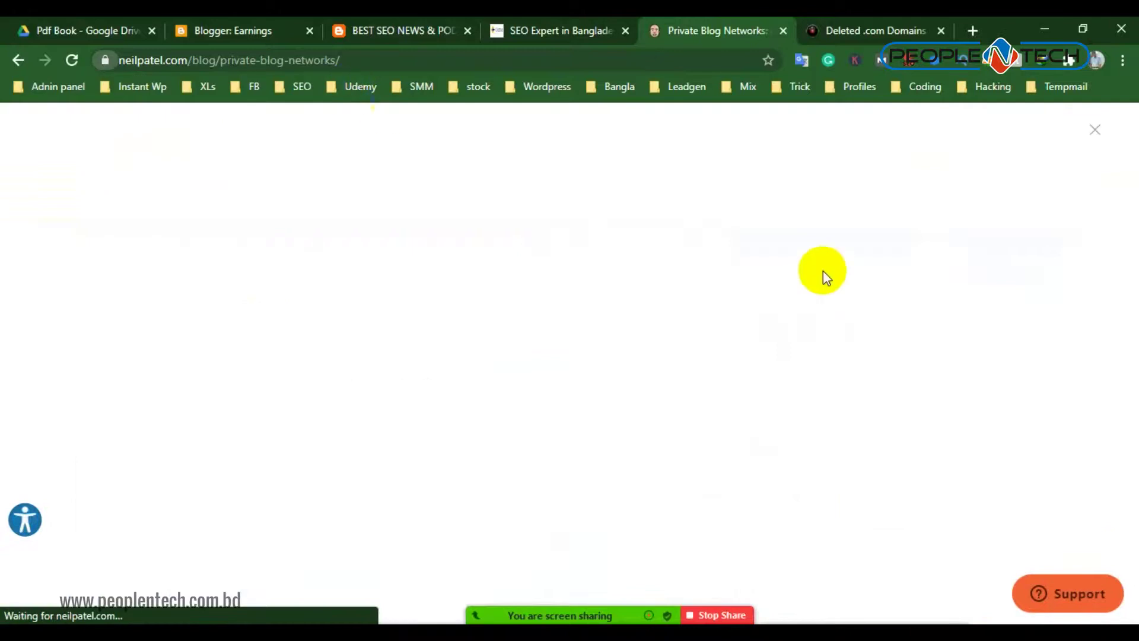
pyautogui.click(1083, 133)
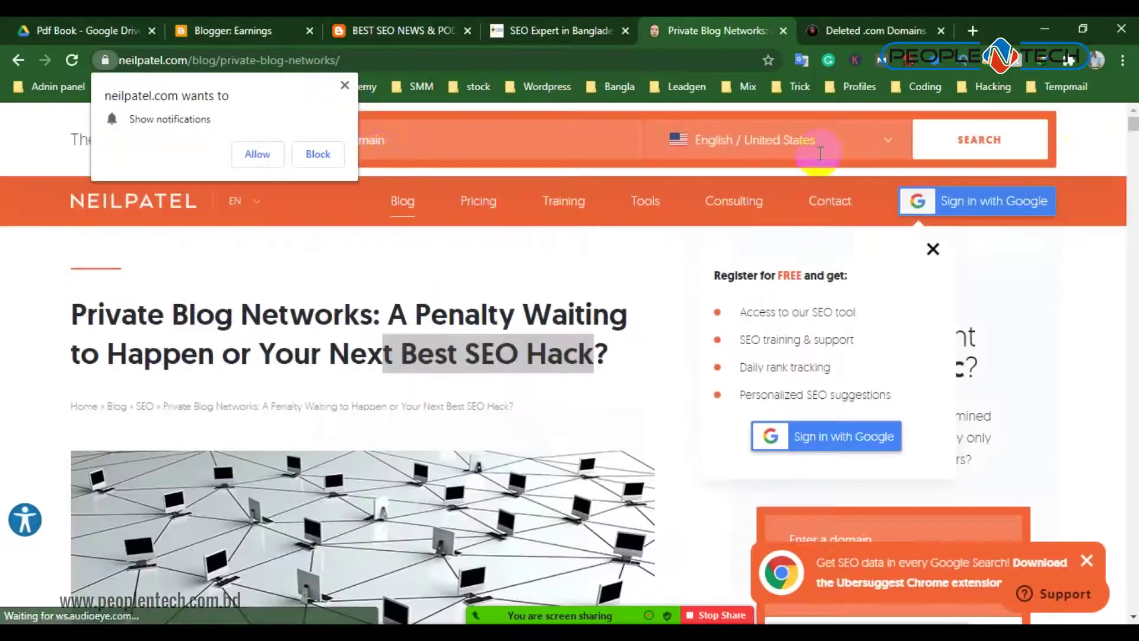
pyautogui.click(344, 85)
pyautogui.moveTo(403, 354); pyautogui.dragTo(70, 285)
# Read the article's introduction and backlink chart down to the "What is a private blog network?" section
pyautogui.scroll(-1, 439, 365)
pyautogui.scroll(-3, 439, 365)
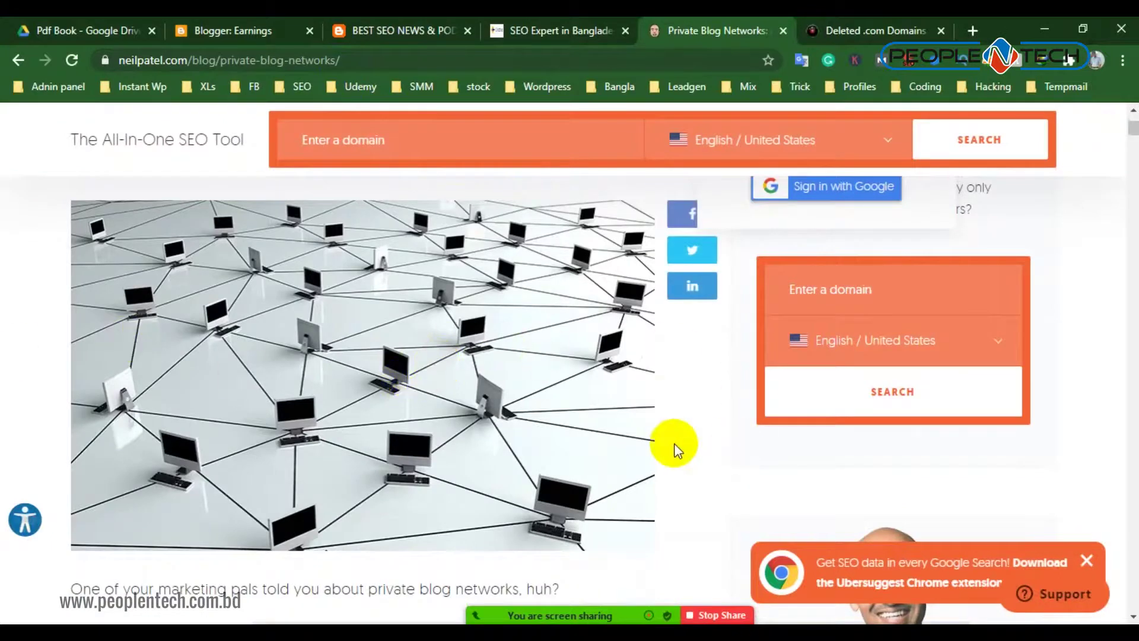
pyautogui.scroll(-5, 676, 450)
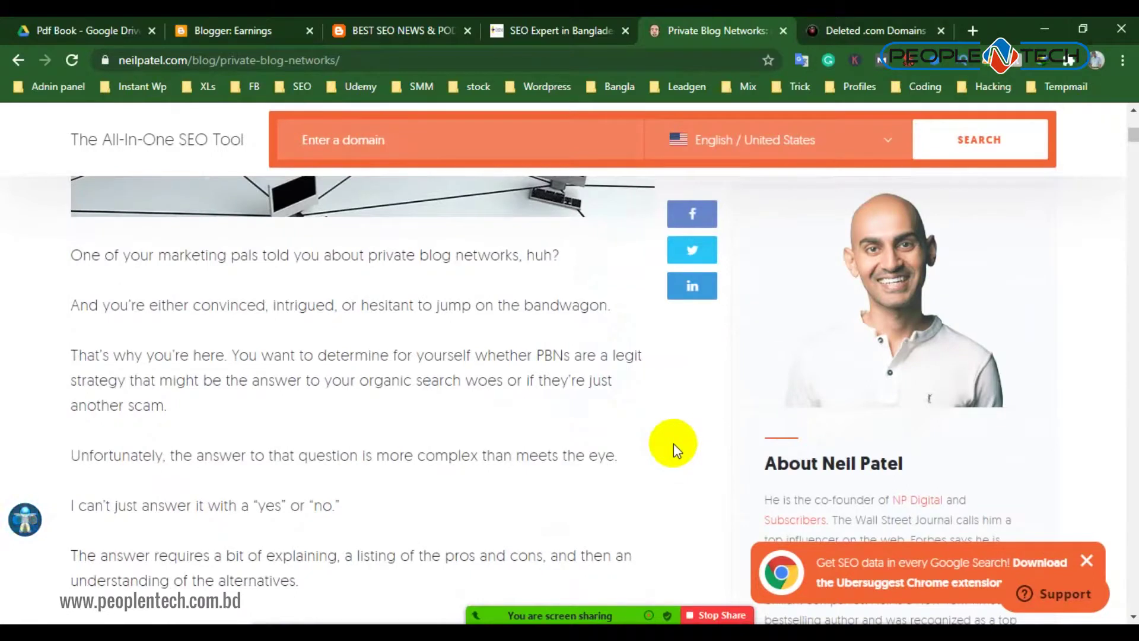
pyautogui.scroll(-4, 674, 443)
pyautogui.scroll(-1, 674, 450)
pyautogui.scroll(-10, 673, 449)
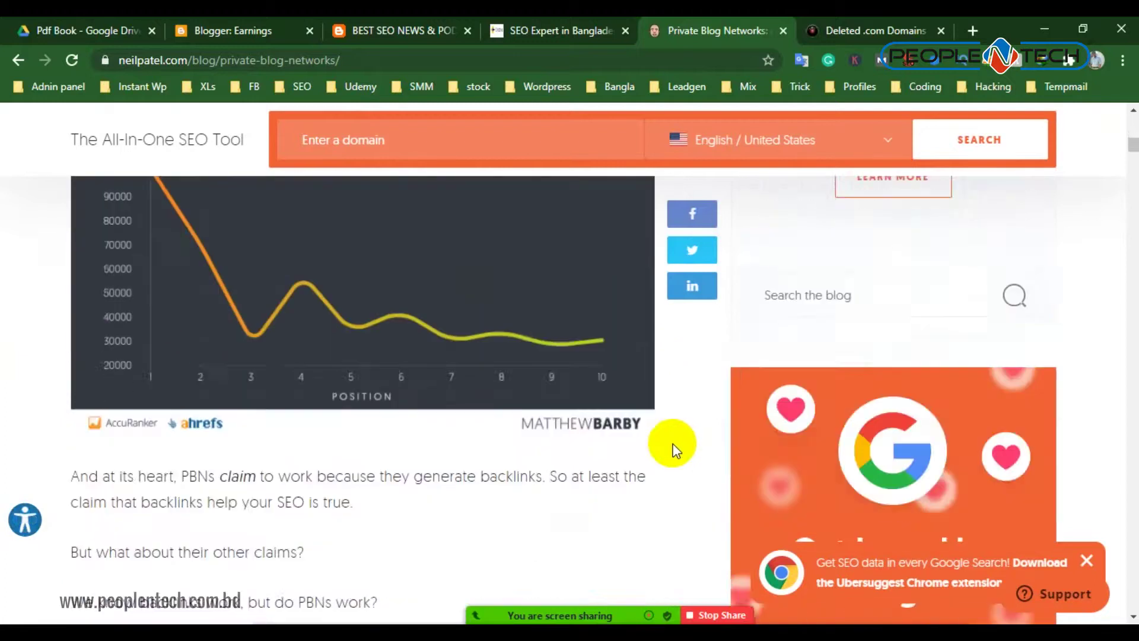
pyautogui.scroll(-1, 406, 424)
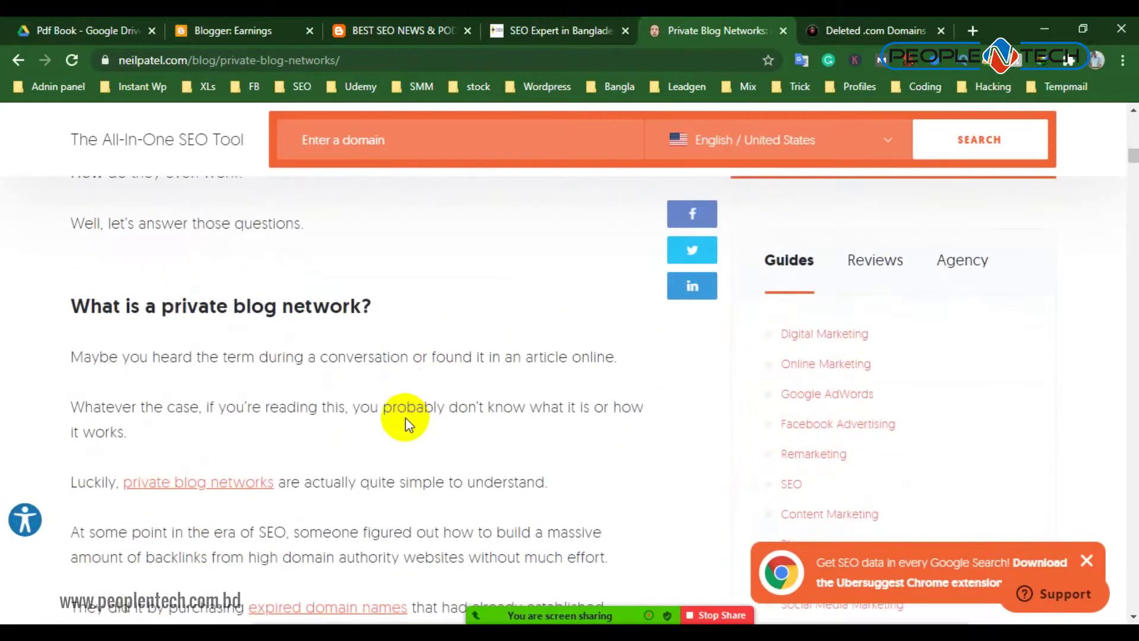
# Read the opening paragraphs under "What is a private blog network?", highlighting phrases through "actually quite simple to understand"
pyautogui.scroll(-3, 300, 407)
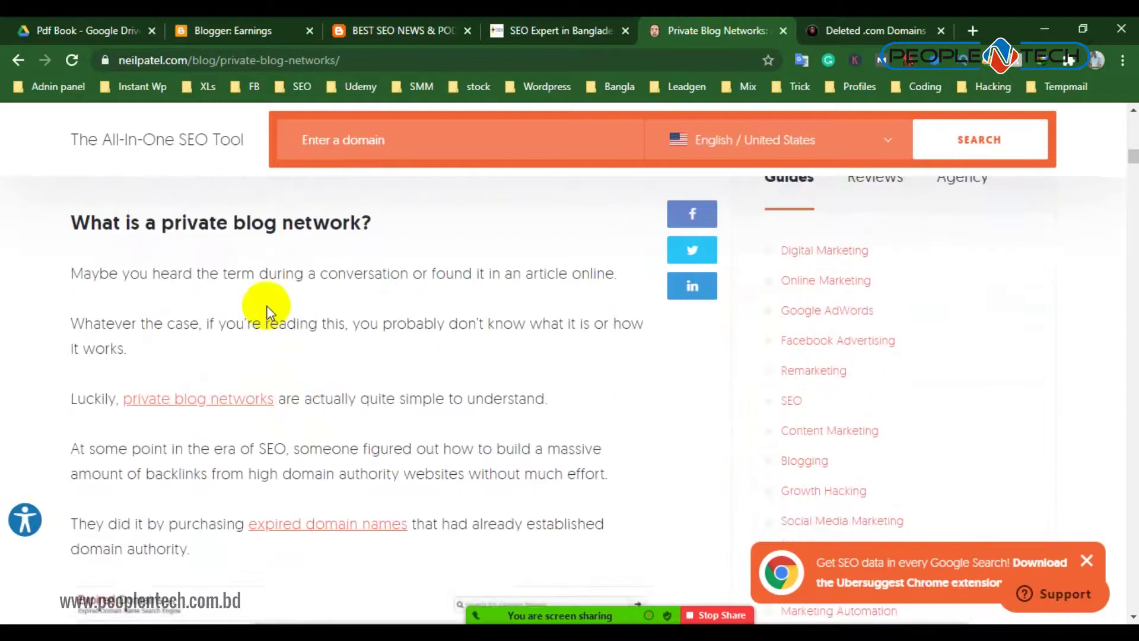
pyautogui.moveTo(259, 276); pyautogui.dragTo(611, 270)
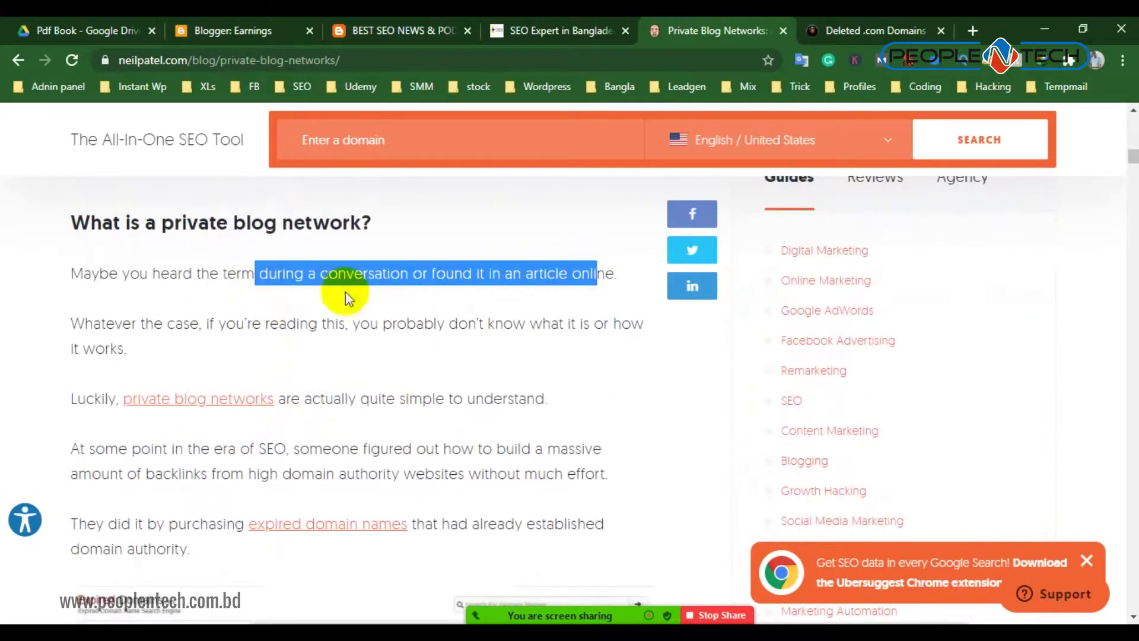
pyautogui.click(106, 322)
pyautogui.moveTo(106, 323); pyautogui.dragTo(552, 330)
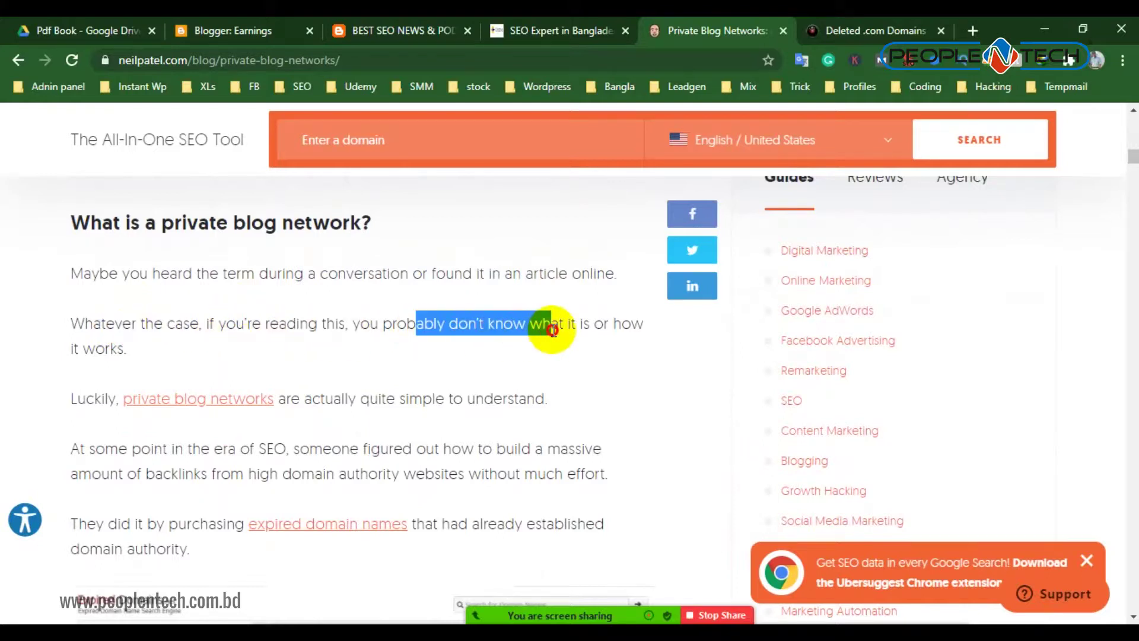
pyautogui.scroll(-3, 31, 382)
pyautogui.moveTo(304, 231); pyautogui.dragTo(535, 231)
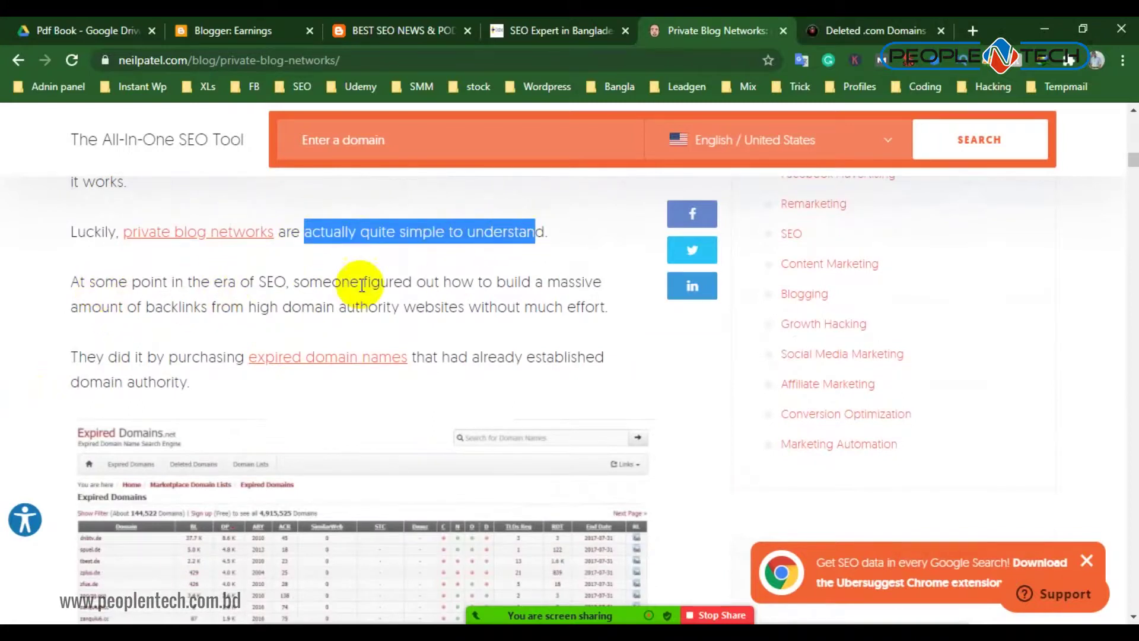
# Highlight phrases of the sentence about building a massive amount of backlinks from high domain authority websites without much effort
pyautogui.moveTo(380, 285); pyautogui.dragTo(564, 280)
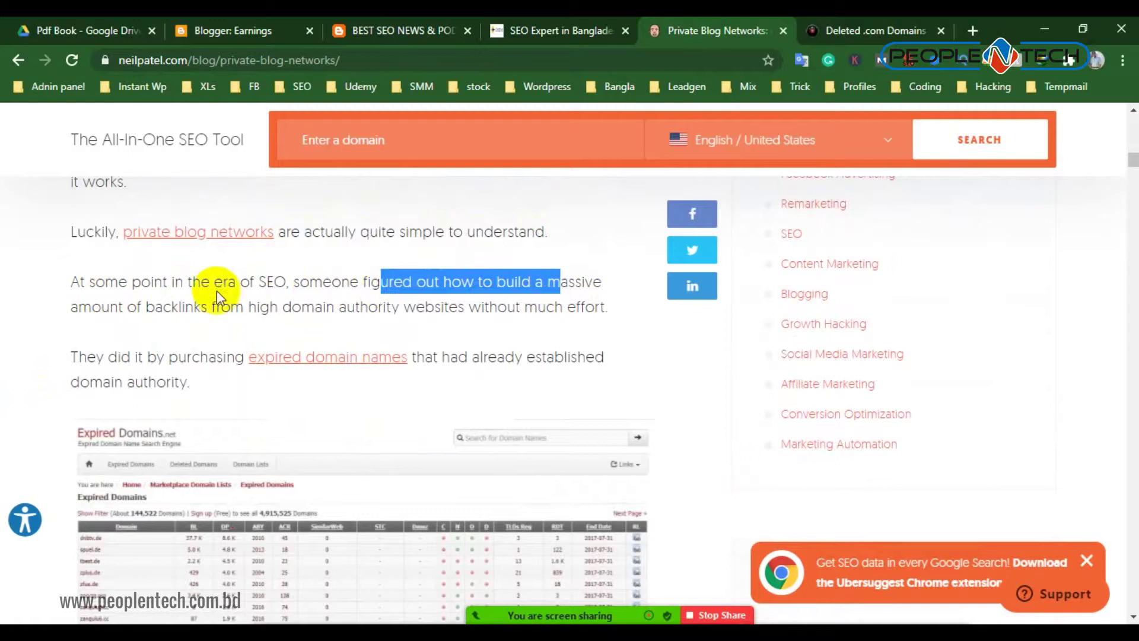
pyautogui.moveTo(138, 306); pyautogui.dragTo(603, 310)
pyautogui.click(605, 309)
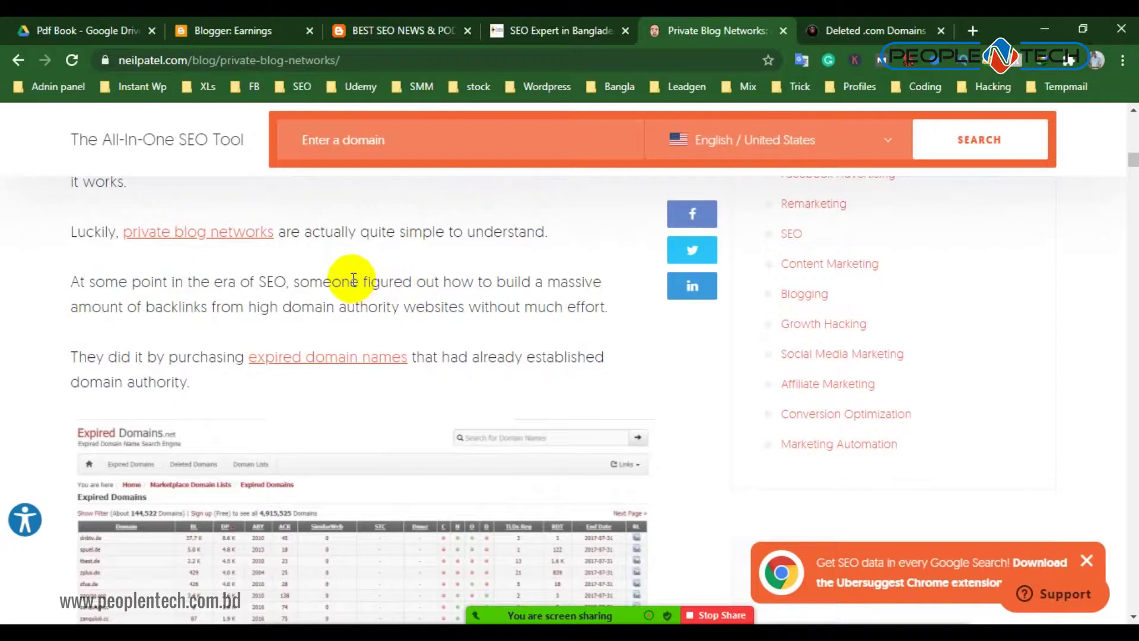
pyautogui.moveTo(65, 308); pyautogui.dragTo(393, 310)
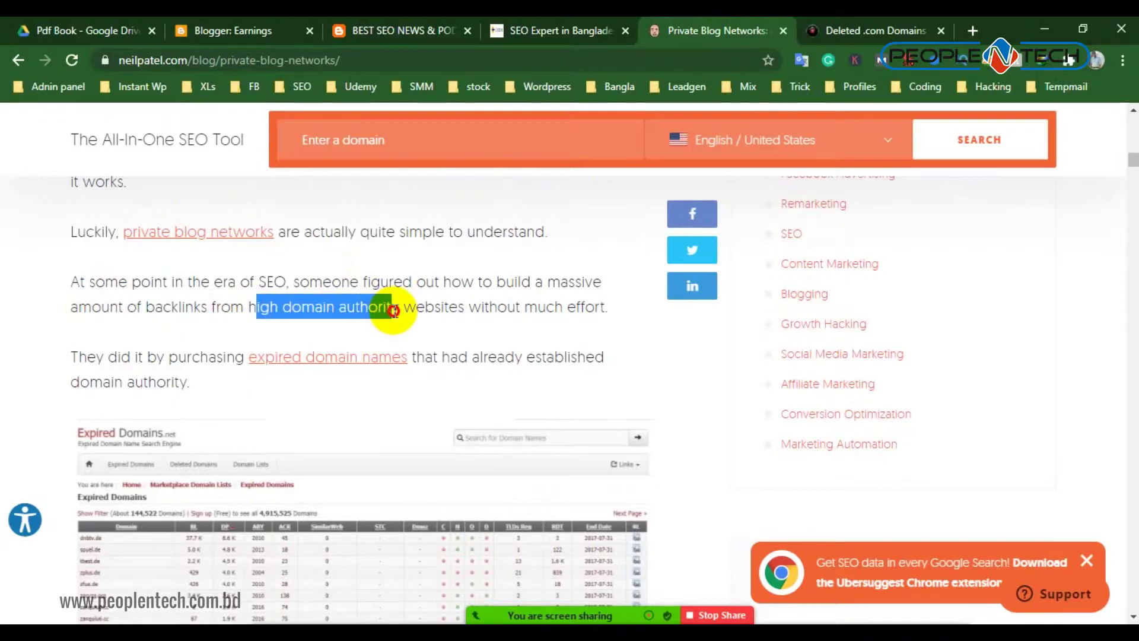
pyautogui.moveTo(521, 307); pyautogui.dragTo(606, 320)
pyautogui.moveTo(470, 307); pyautogui.dragTo(617, 309)
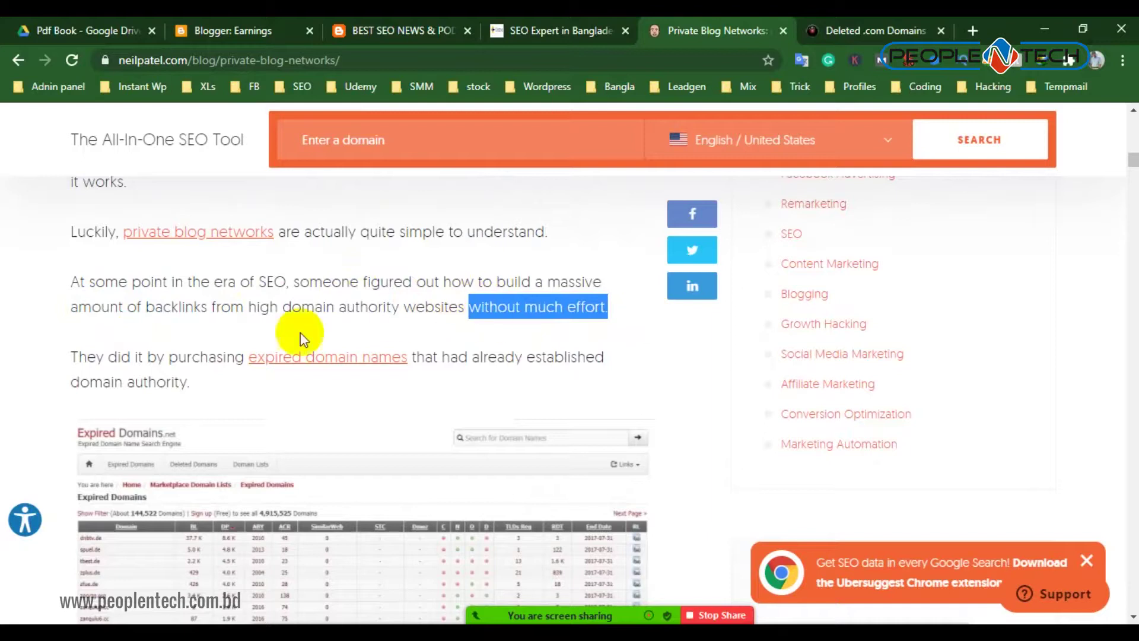
pyautogui.moveTo(185, 307); pyautogui.dragTo(391, 307)
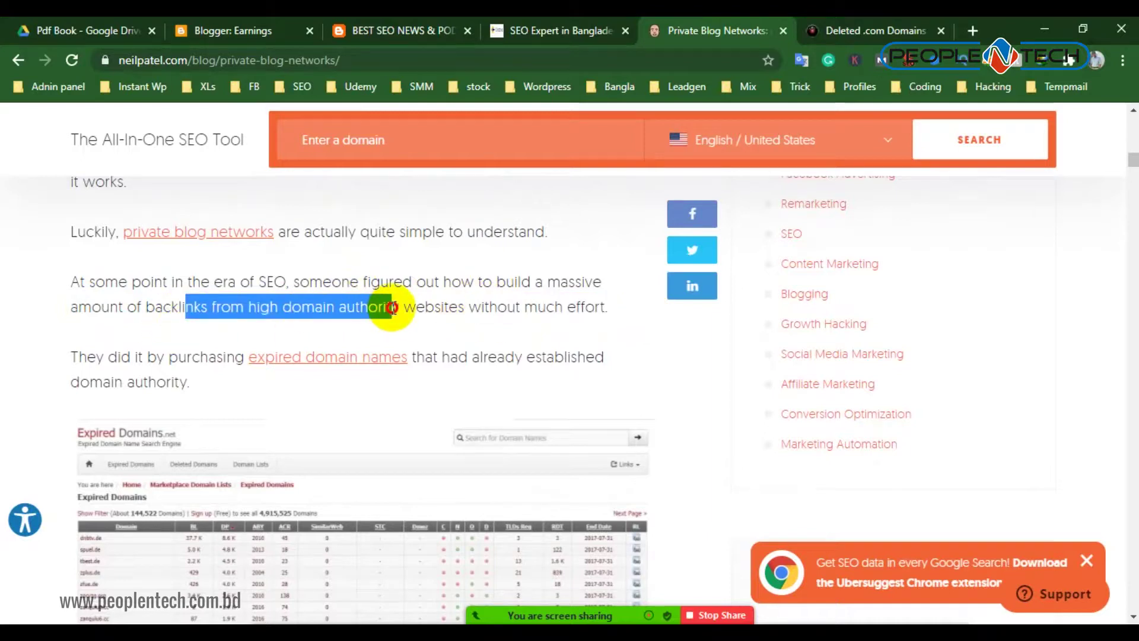
# Highlight the wording about purchasing expired domains with already established domain authority, plus the phrase "domain authority websites" above it
pyautogui.doubleClick(155, 357)
pyautogui.moveTo(421, 355); pyautogui.dragTo(587, 357)
pyautogui.moveTo(80, 381); pyautogui.dragTo(287, 412)
pyautogui.click(203, 378)
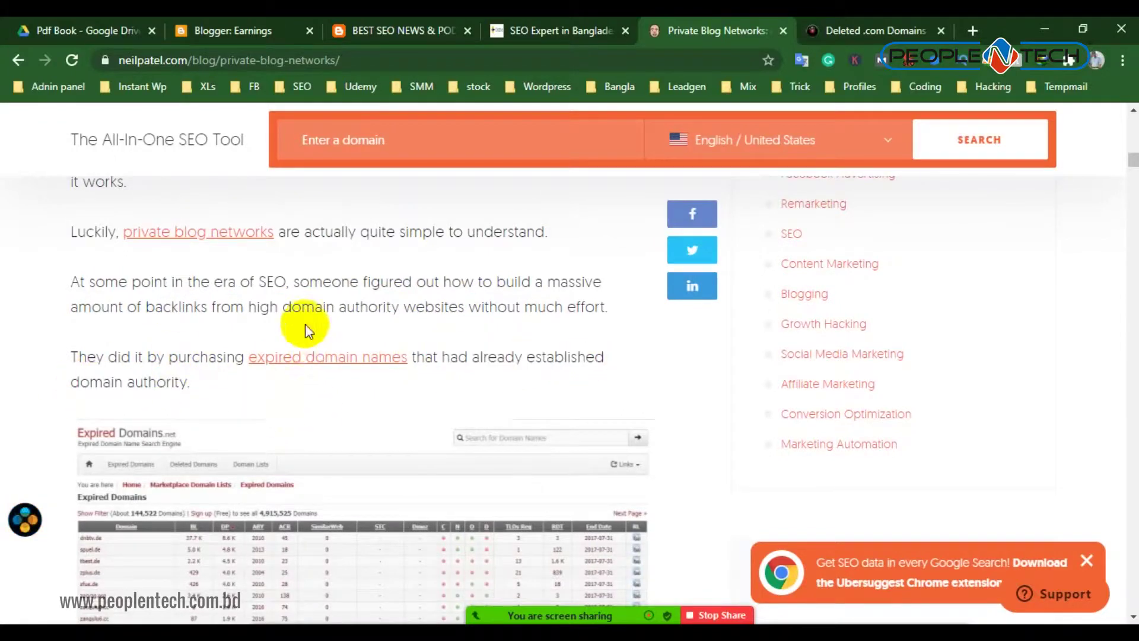
pyautogui.moveTo(290, 308); pyautogui.dragTo(456, 302)
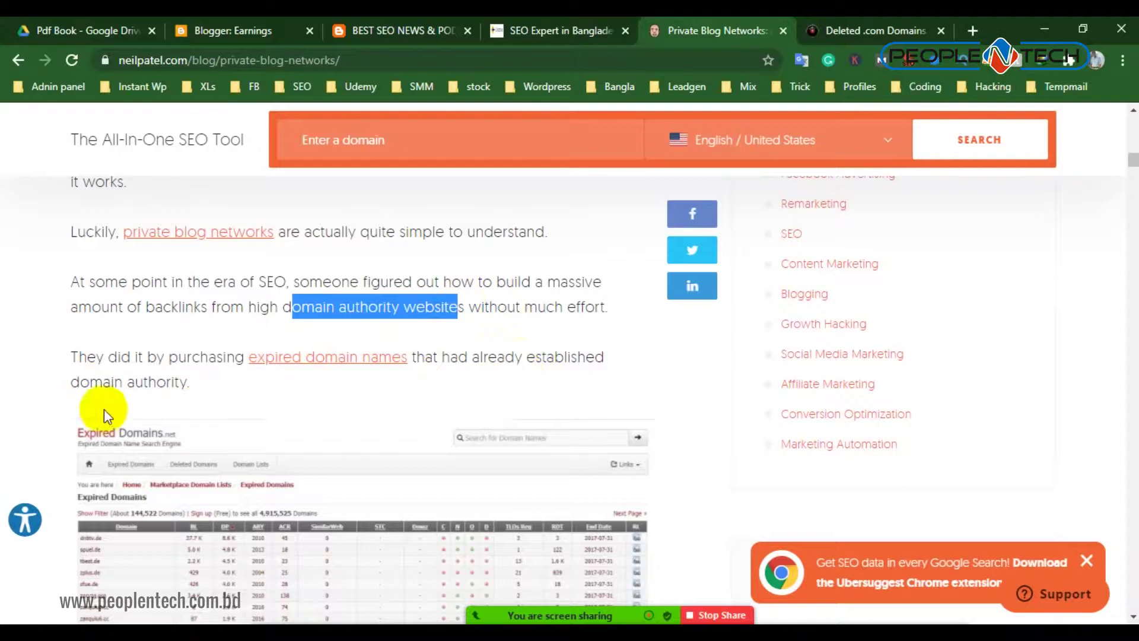
pyautogui.moveTo(71, 385); pyautogui.dragTo(202, 390)
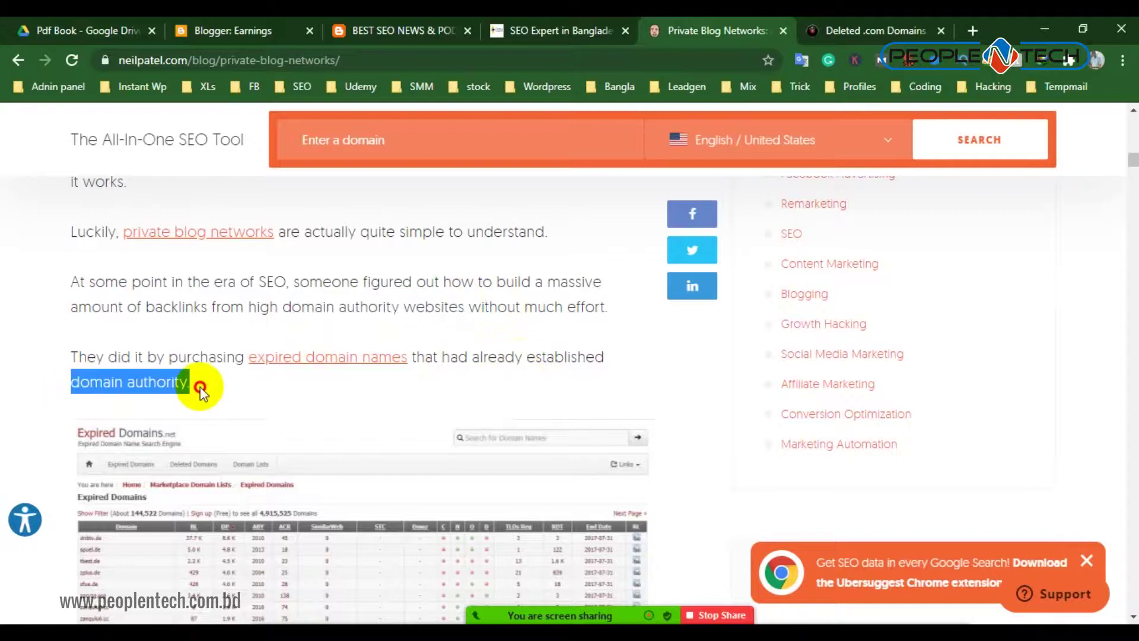
# View the article's Expired Domains screenshot and highlight the paragraph on collecting domains, posting basic content and including backlinks to the primary website
pyautogui.scroll(-3, 124, 401)
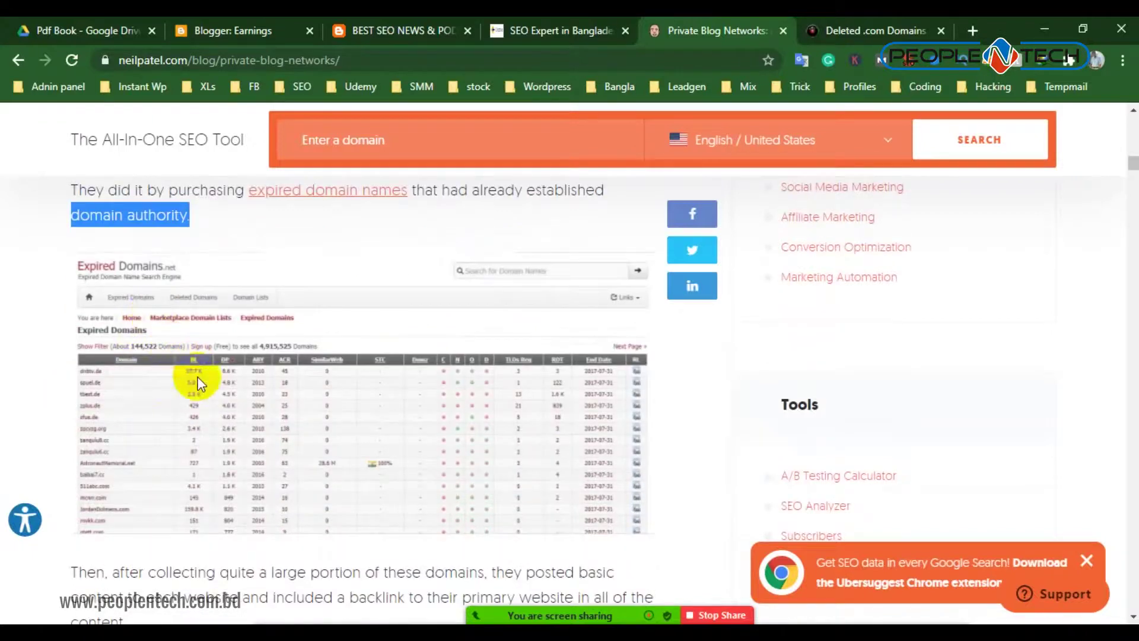
pyautogui.scroll(-2, 365, 416)
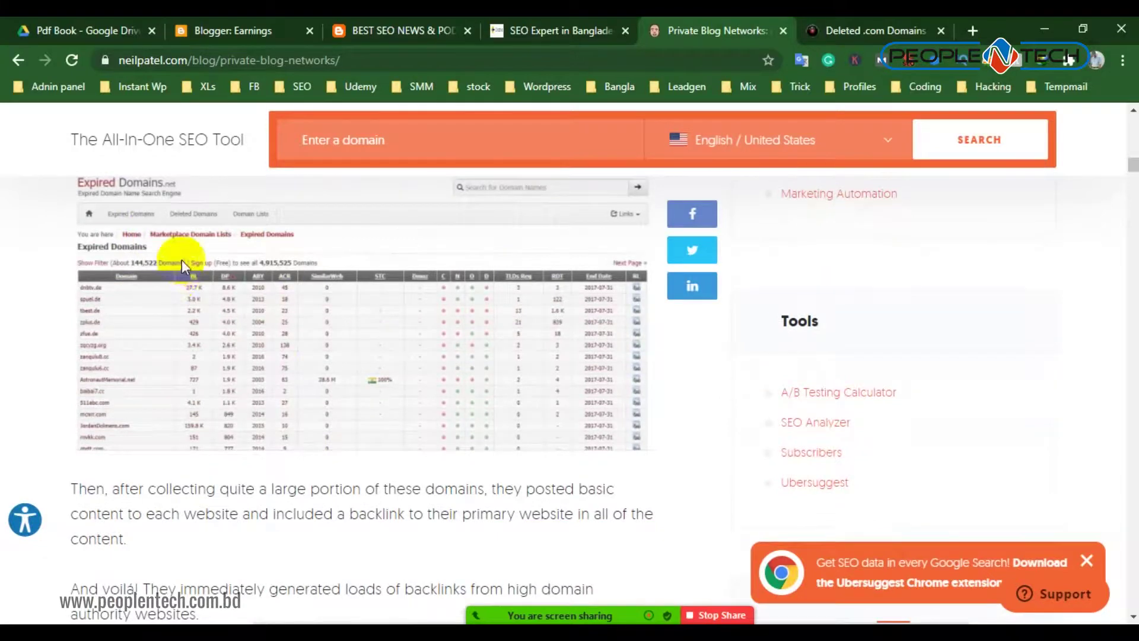
pyautogui.scroll(-3, 182, 260)
pyautogui.moveTo(172, 321); pyautogui.dragTo(463, 321)
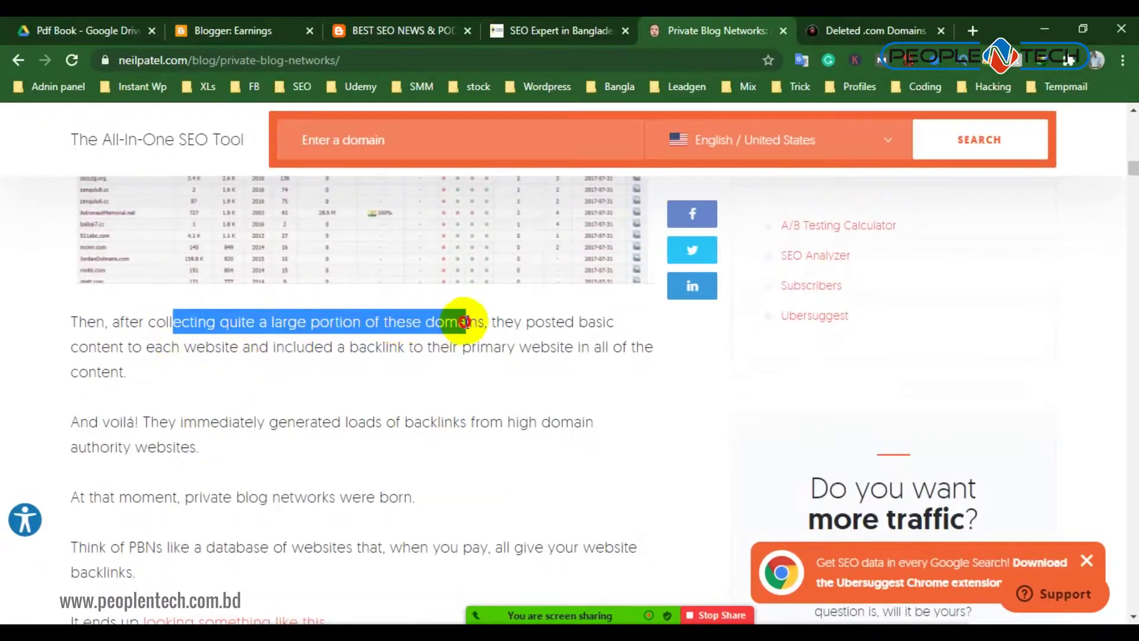
pyautogui.moveTo(102, 348); pyautogui.dragTo(550, 348)
pyautogui.moveTo(134, 379); pyautogui.dragTo(76, 349)
pyautogui.click(168, 359)
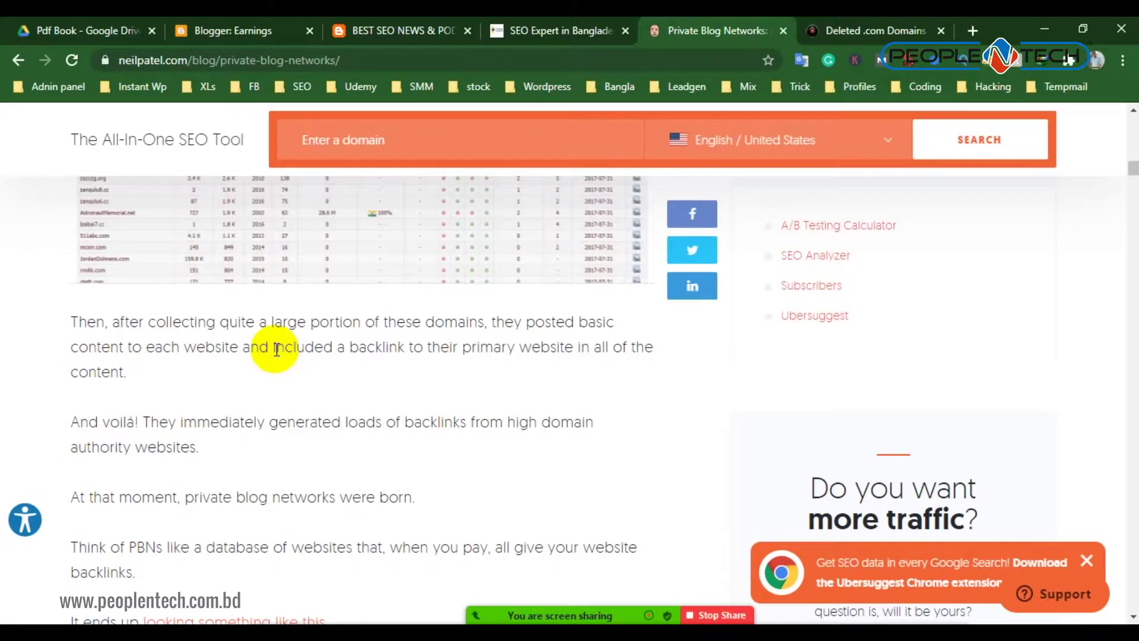
# Revisit the Blogger Earnings page and Deleted .com Domains list, and close the domain list and the private blog networks article
pyautogui.click(240, 30)
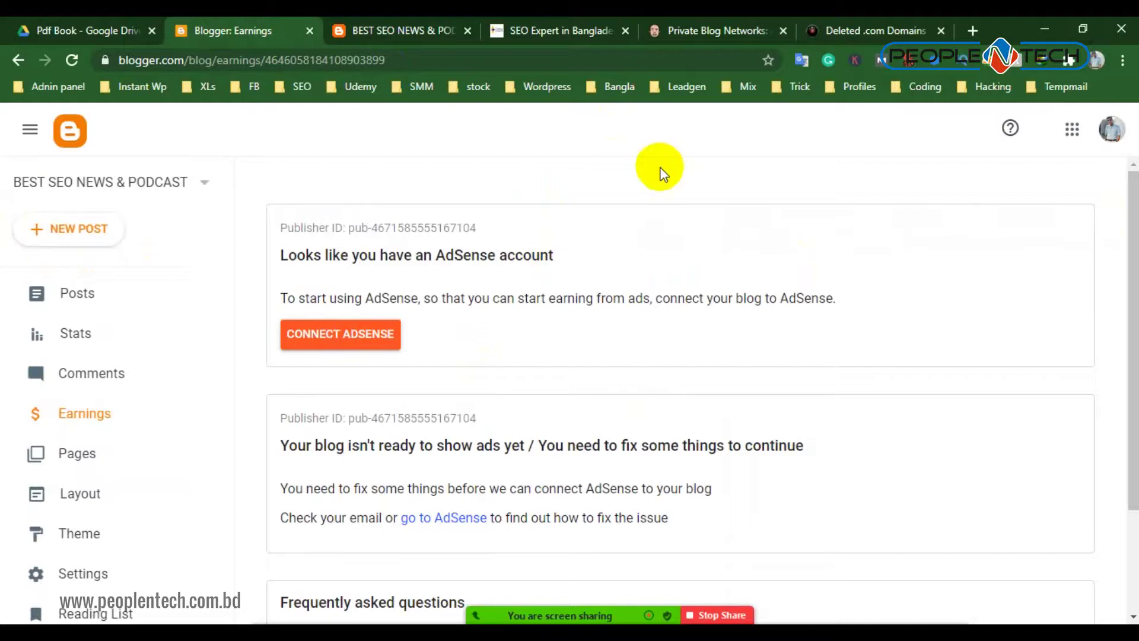
pyautogui.click(887, 26)
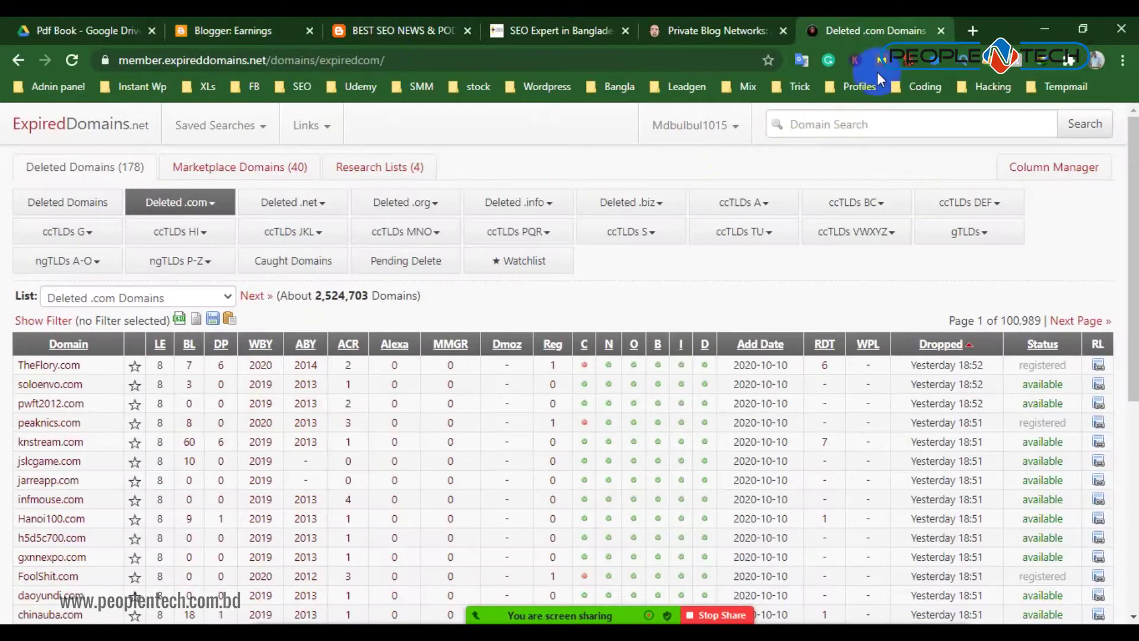
pyautogui.scroll(-6, 695, 320)
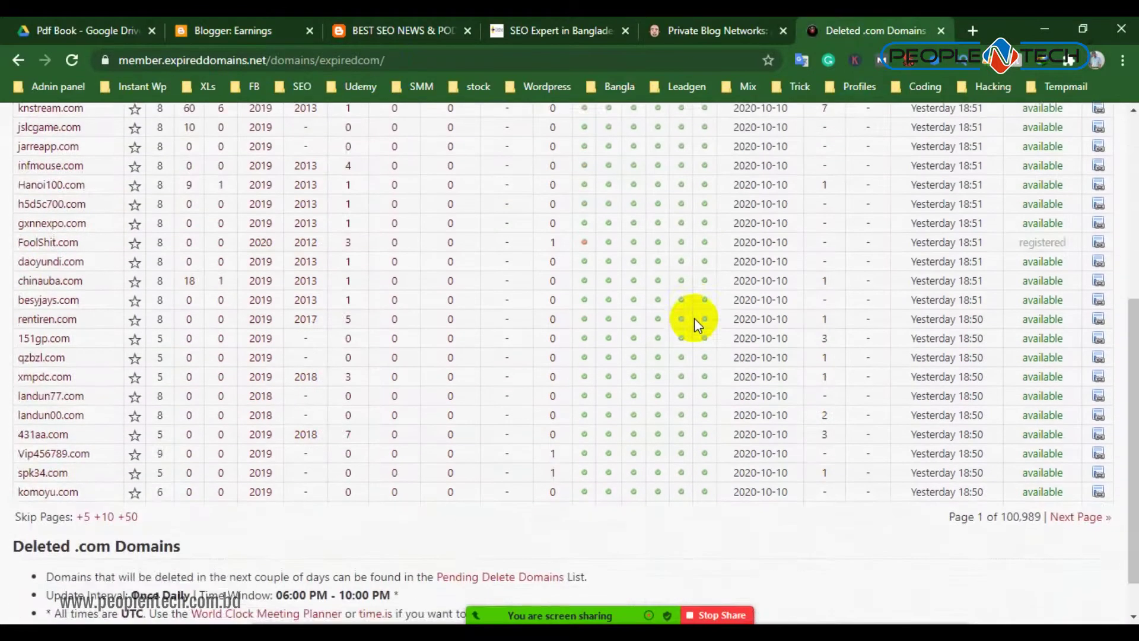
pyautogui.scroll(6, 694, 318)
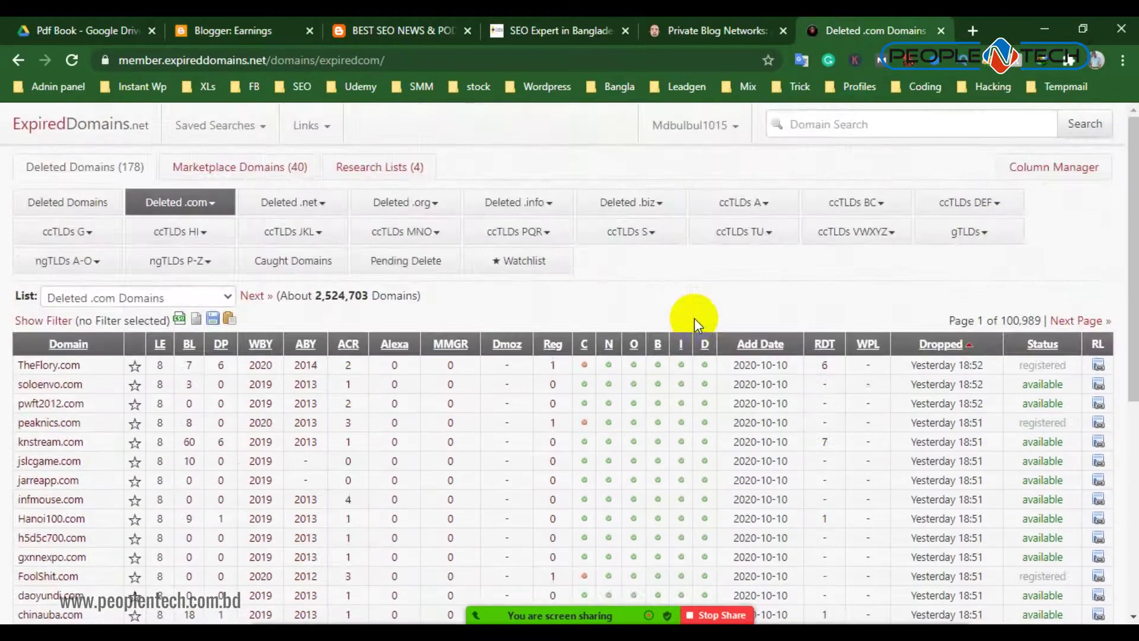
pyautogui.click(940, 31)
pyautogui.click(940, 31)
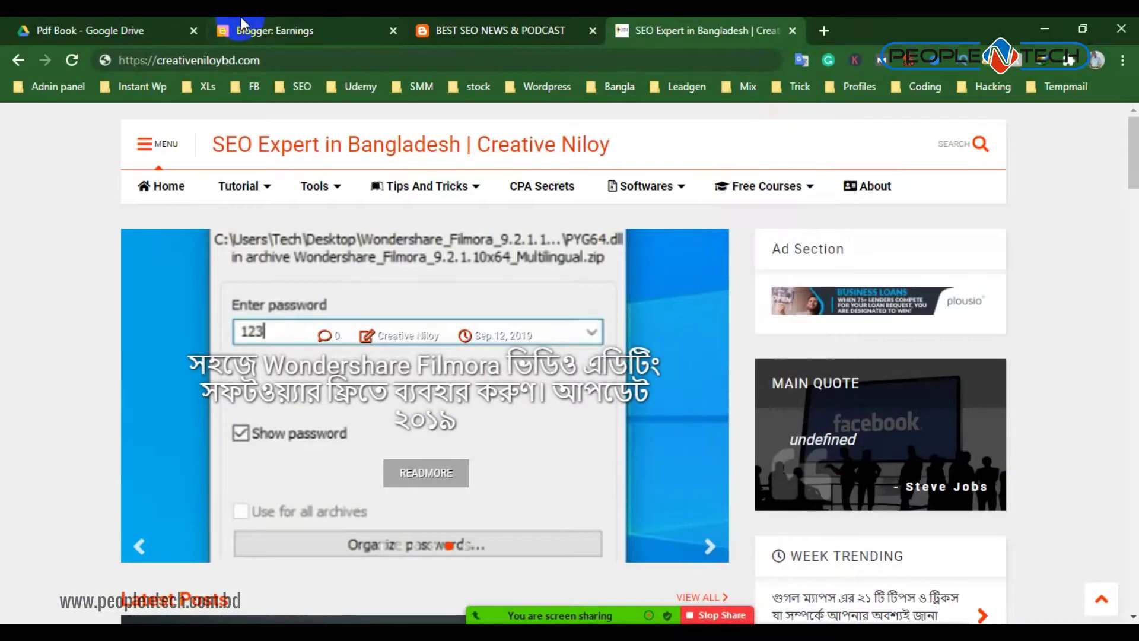
# Open the Posts page of BEST SEO NEWS & PODCAST in Blogger and look through the live seowebarinar.blogspot.com homepage
pyautogui.click(267, 30)
pyautogui.click(69, 320)
pyautogui.click(472, 23)
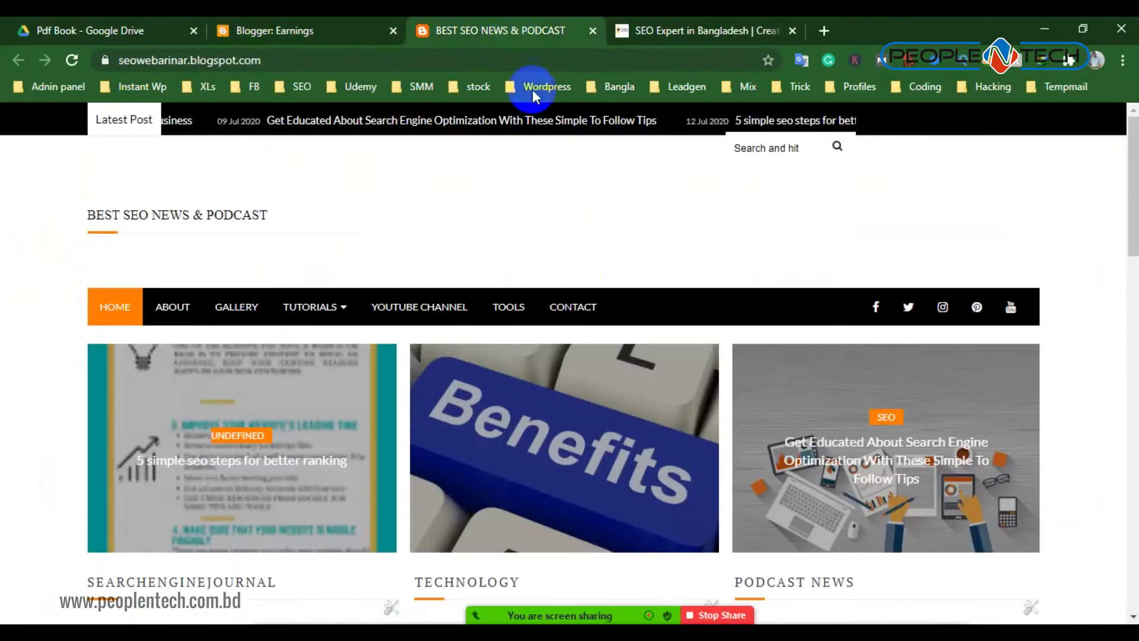
pyautogui.scroll(-5, 655, 289)
pyautogui.scroll(-10, 656, 289)
pyautogui.scroll(12, 757, 259)
pyautogui.scroll(4, 321, 275)
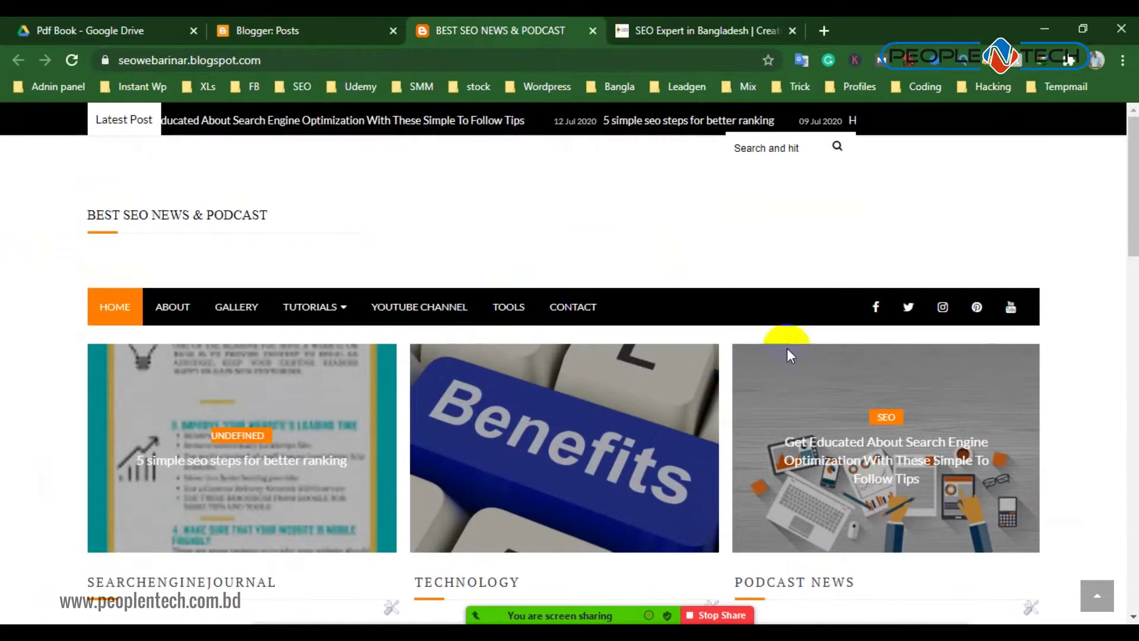
# Look through the creativeniloybd.com homepage, including its latest posts and Tips & Tricks section
pyautogui.click(684, 25)
pyautogui.scroll(-10, 612, 322)
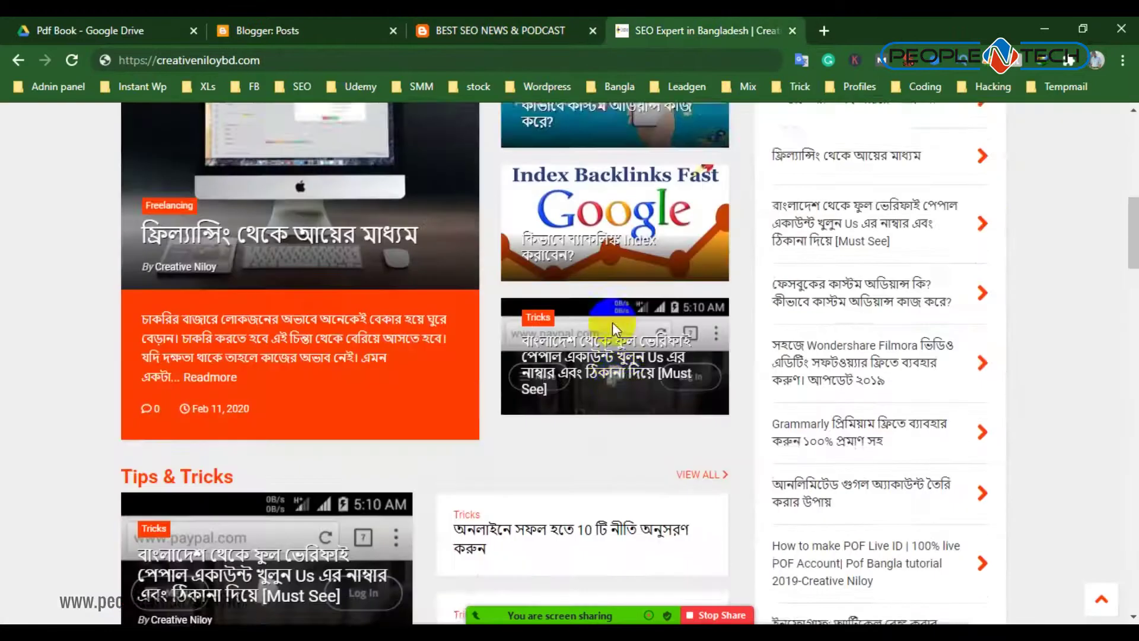
pyautogui.scroll(7, 516, 326)
pyautogui.scroll(4, 516, 326)
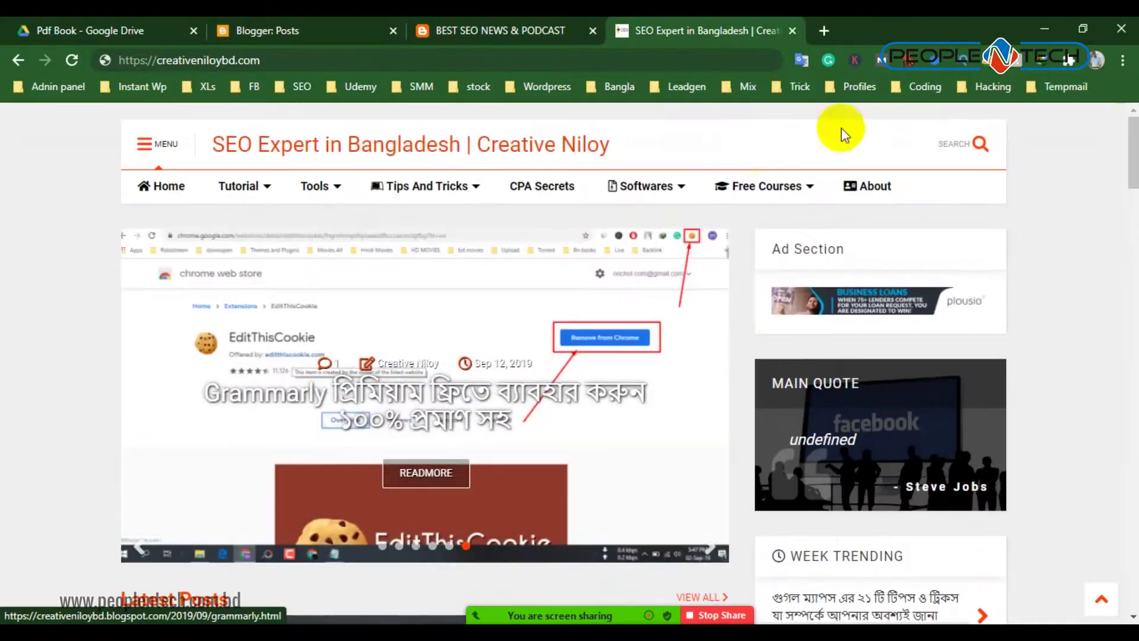
# Search Google in a new tab for "sweet", refining the query to "sweet24" and finally to "sweetpoem24"
pyautogui.click(827, 28)
pyautogui.write('sweet')
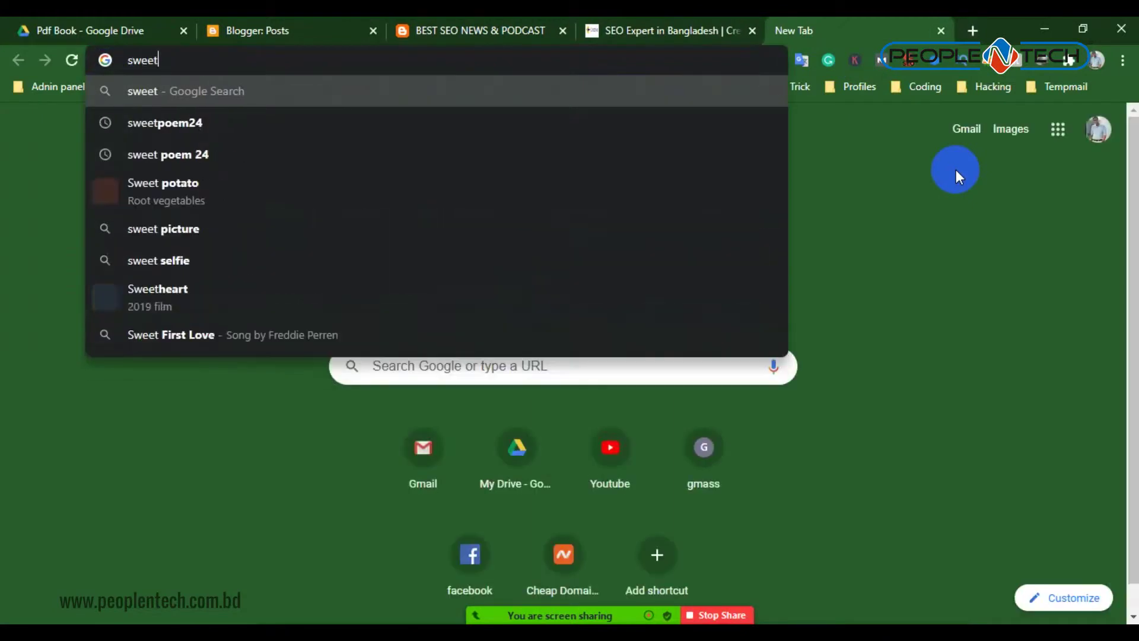
pyautogui.press('Return')
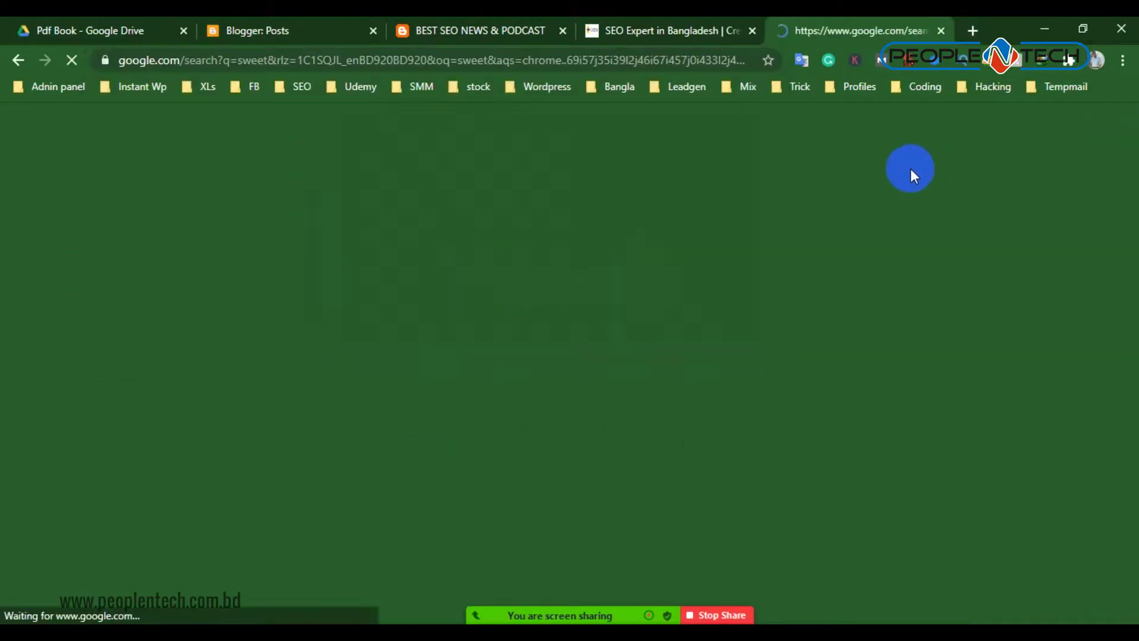
pyautogui.click(276, 126)
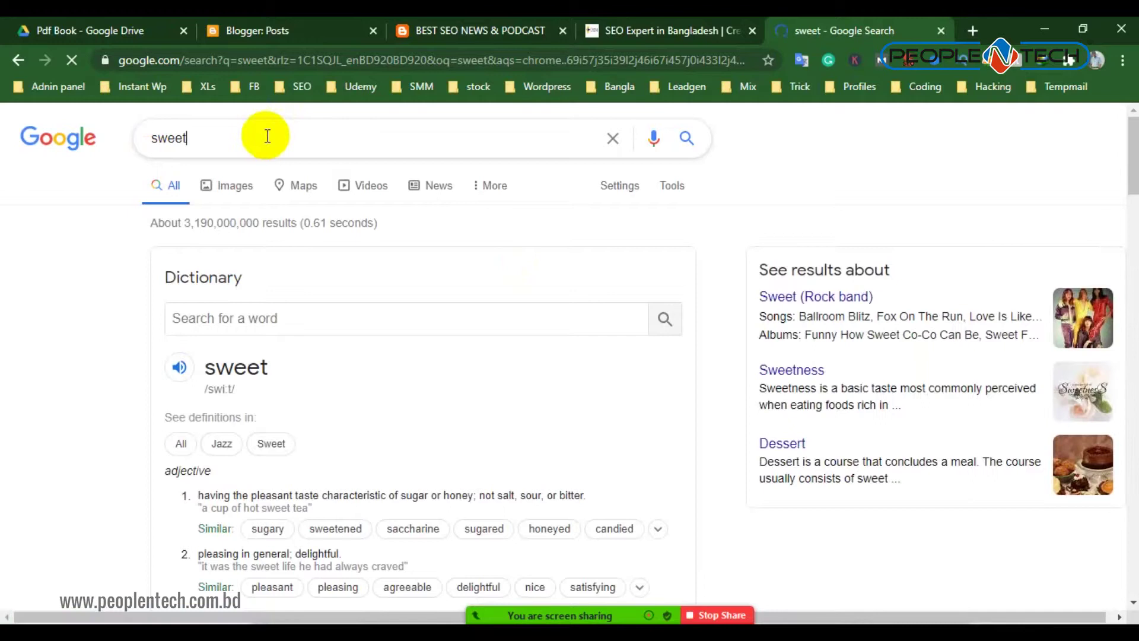
pyautogui.write('24')
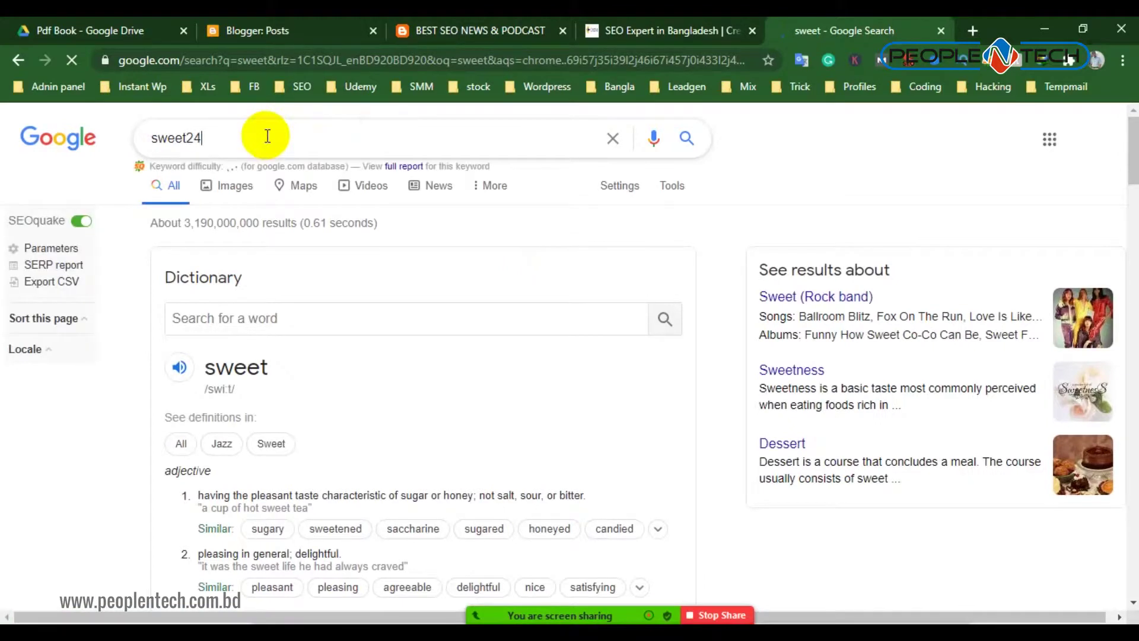
pyautogui.press('Return')
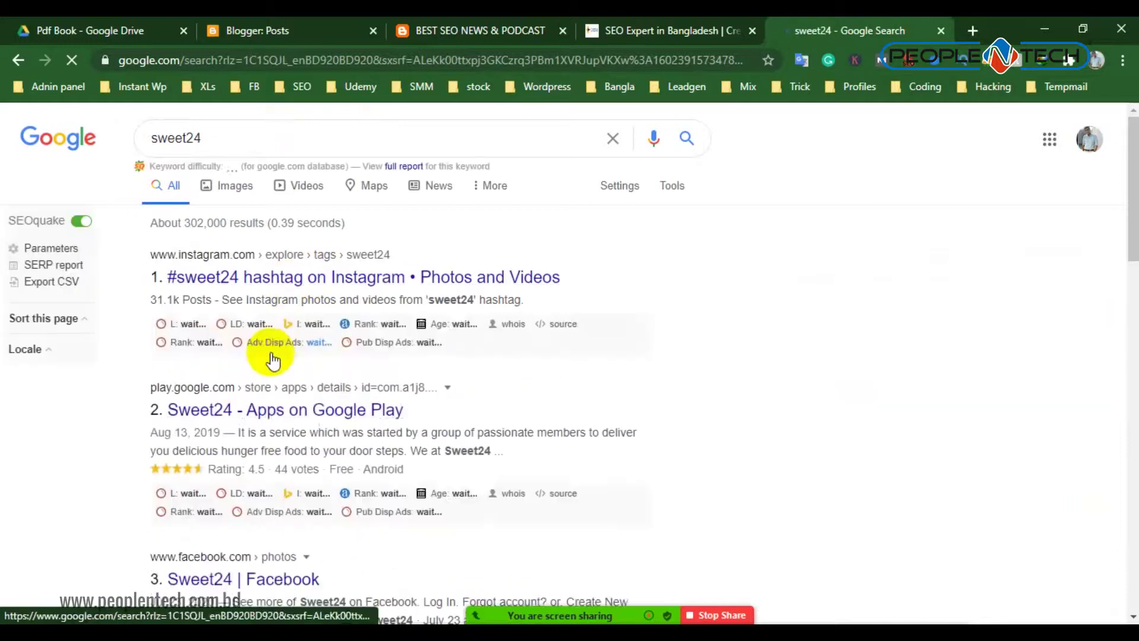
pyautogui.click(189, 140)
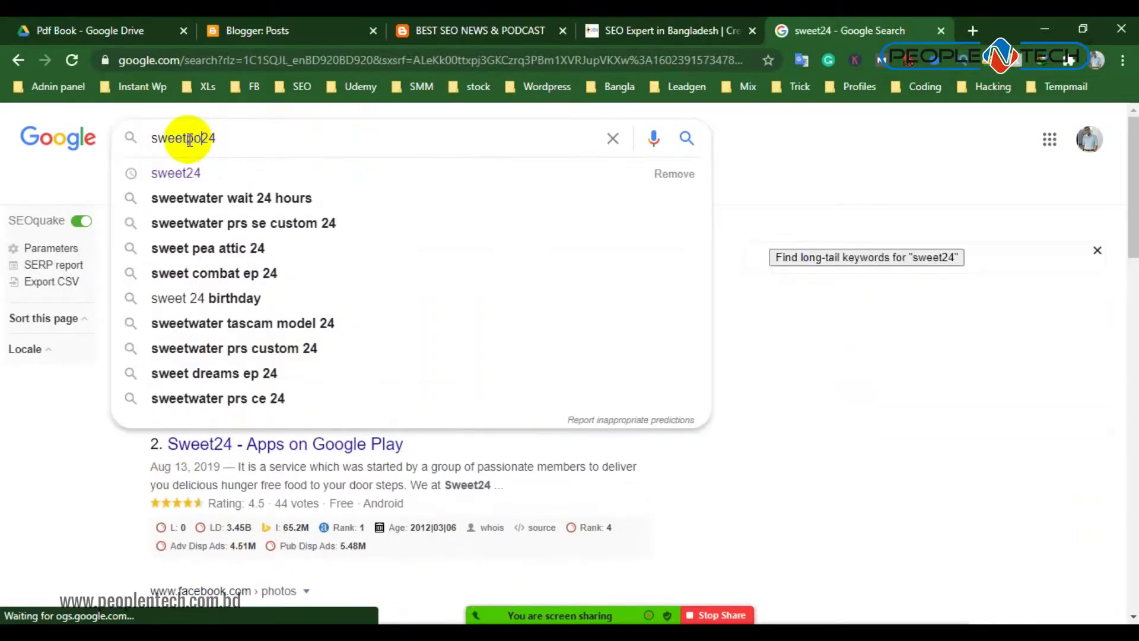
pyautogui.press('Return')
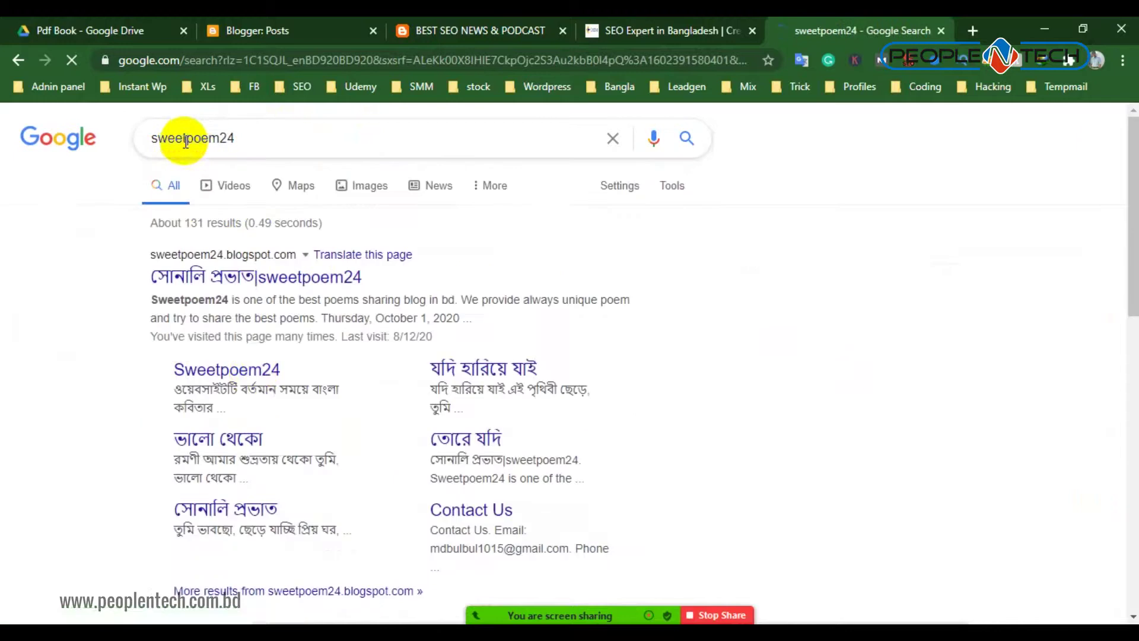
# Open the sweetpoem24.blogspot.com homepage from the search results and look through it down to the Latest Photography section
pyautogui.click(277, 277)
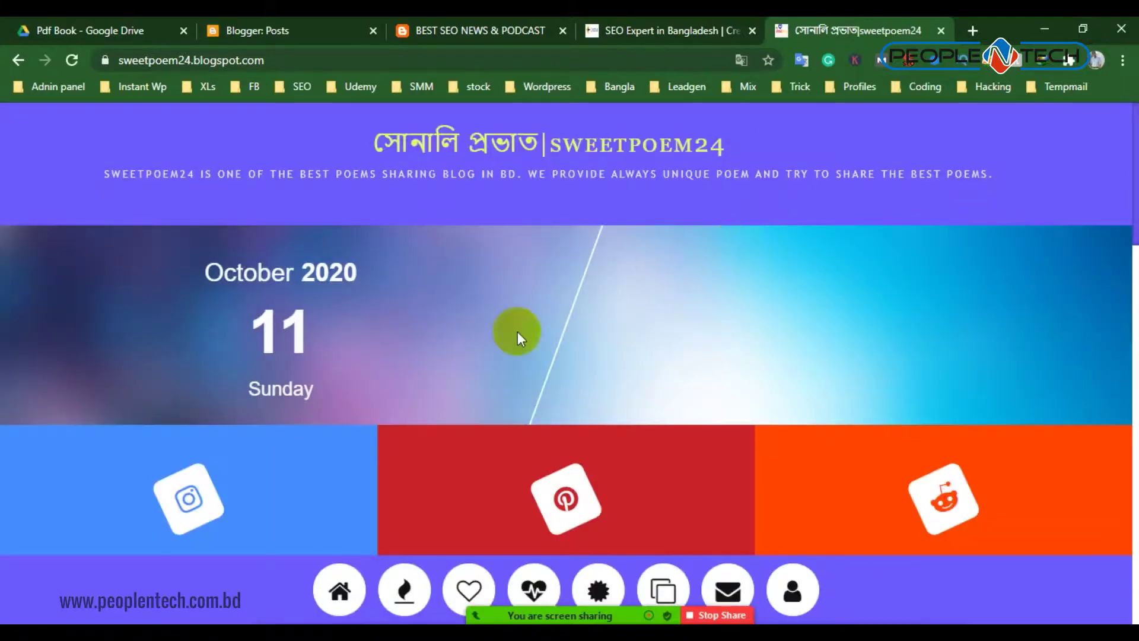
pyautogui.scroll(-3, 666, 156)
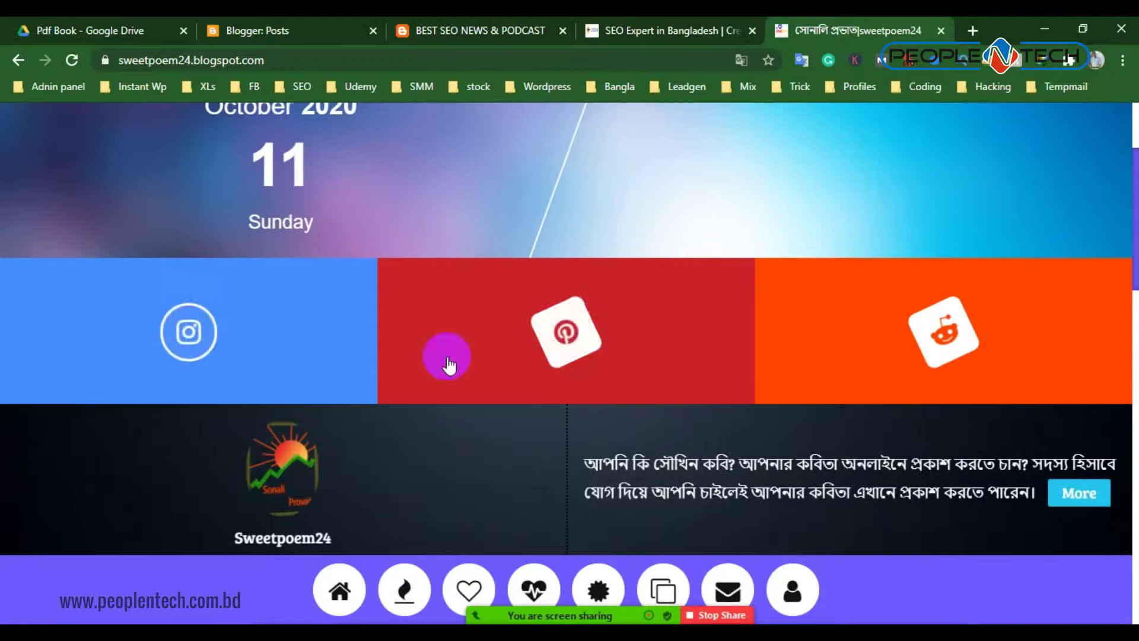
pyautogui.scroll(-4, 351, 315)
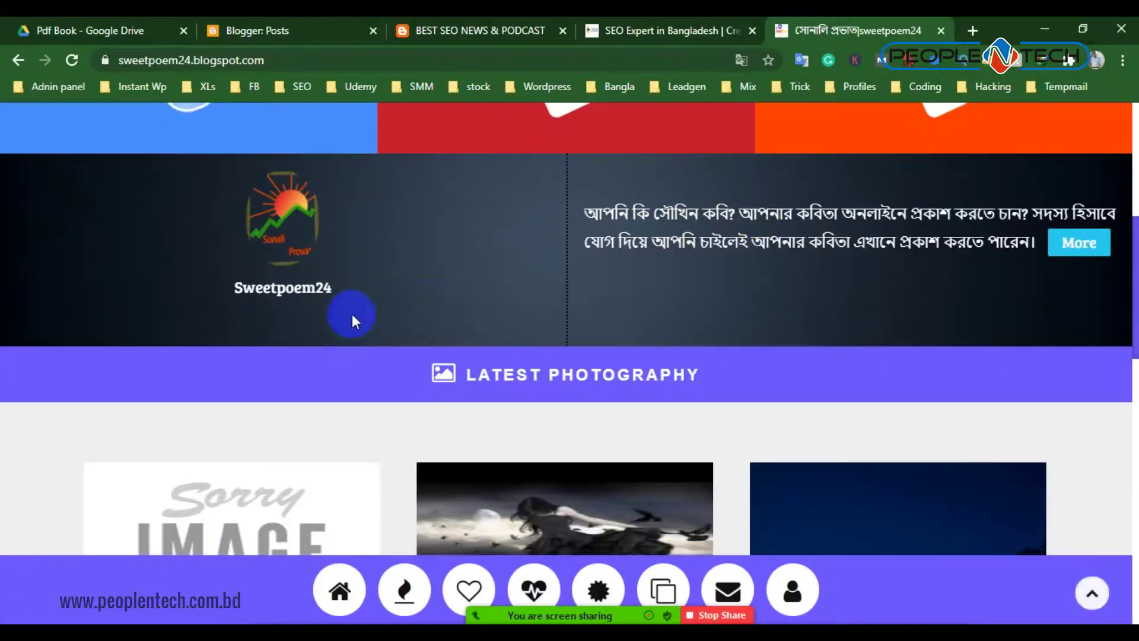
# Look through the Latest Photography gallery on the sweetpoem24 homepage and open the post "শুকতারা সিরিজ..3"
pyautogui.scroll(-3, 560, 306)
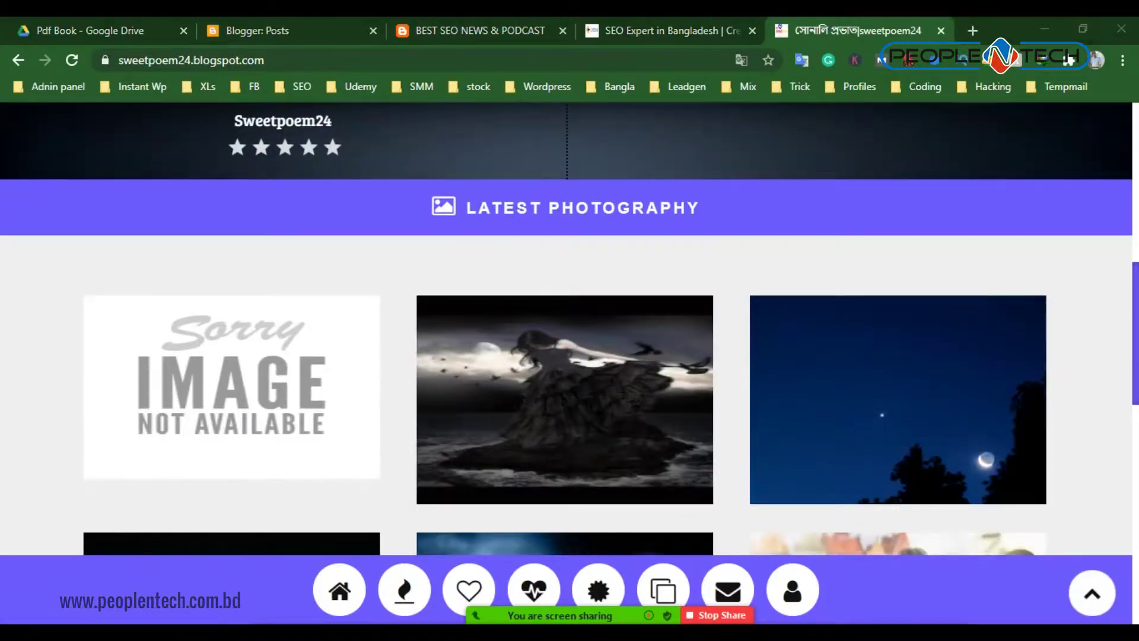
pyautogui.scroll(-5, 813, 402)
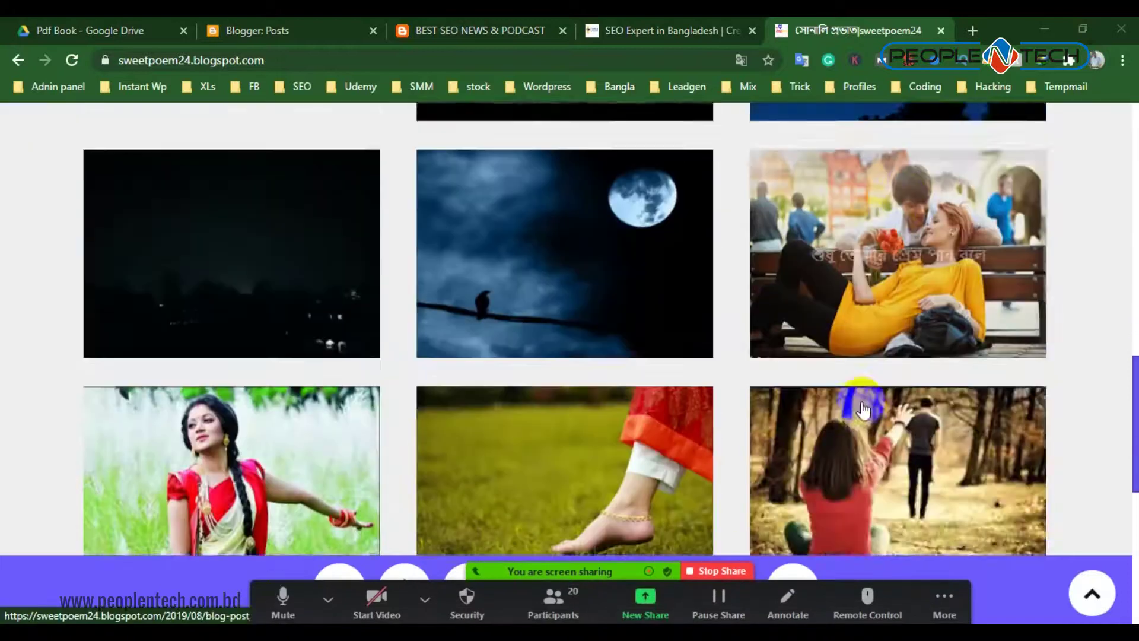
pyautogui.scroll(7, 673, 407)
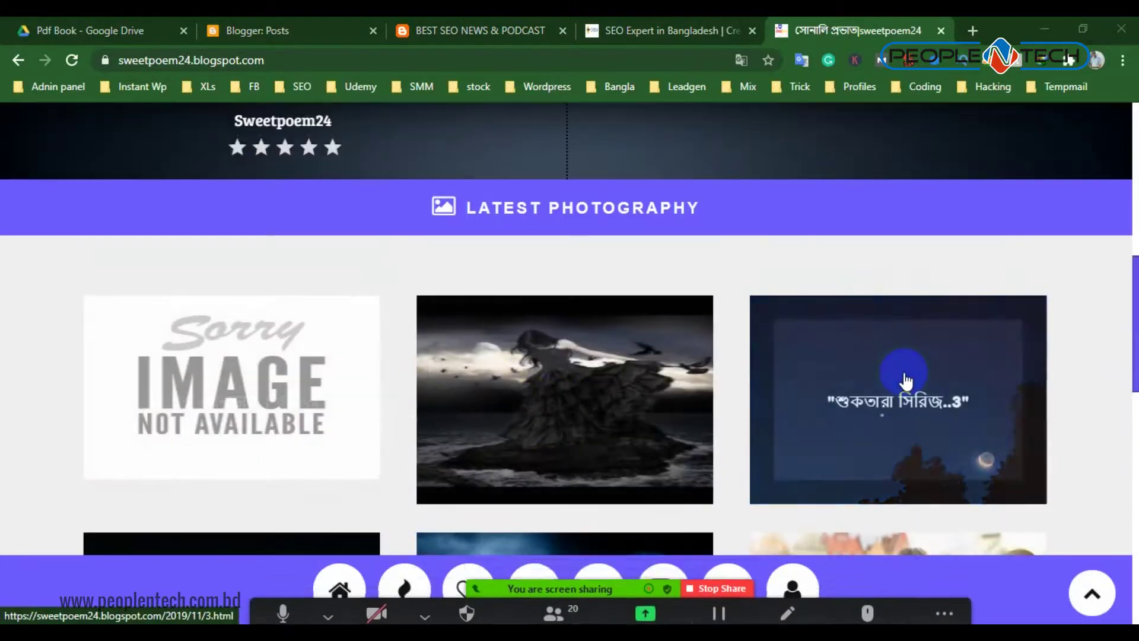
pyautogui.click(905, 378)
pyautogui.click(881, 439)
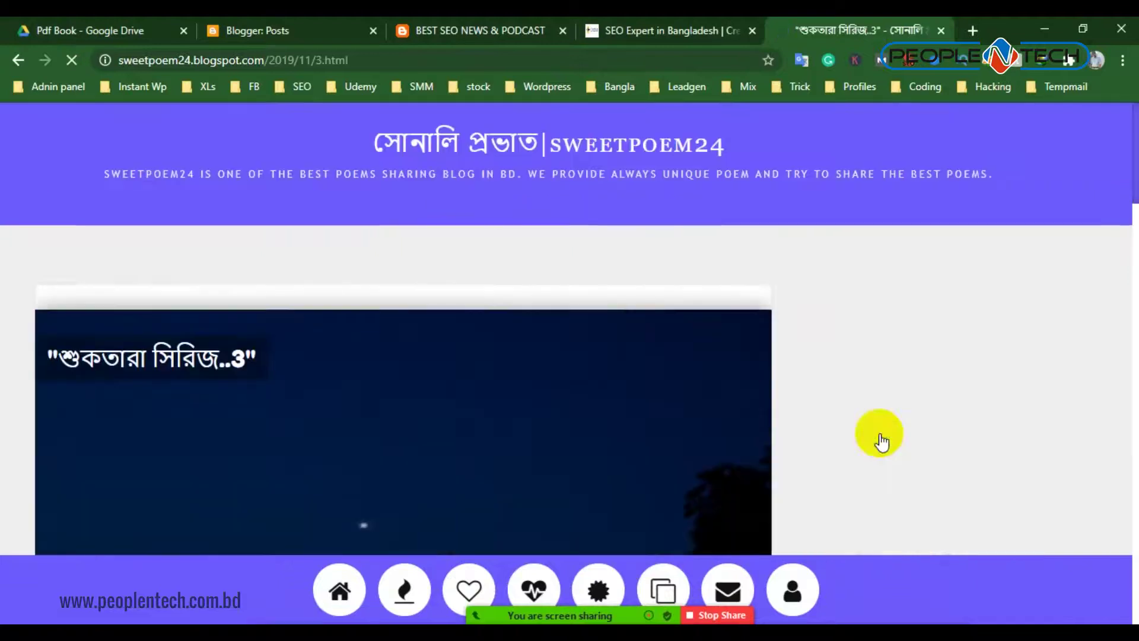
# Look through the "শুকতারা সিরিজ..3" post, including its sharing, author and comment sections, and close the sweetpoem24 tab
pyautogui.scroll(-2, 496, 361)
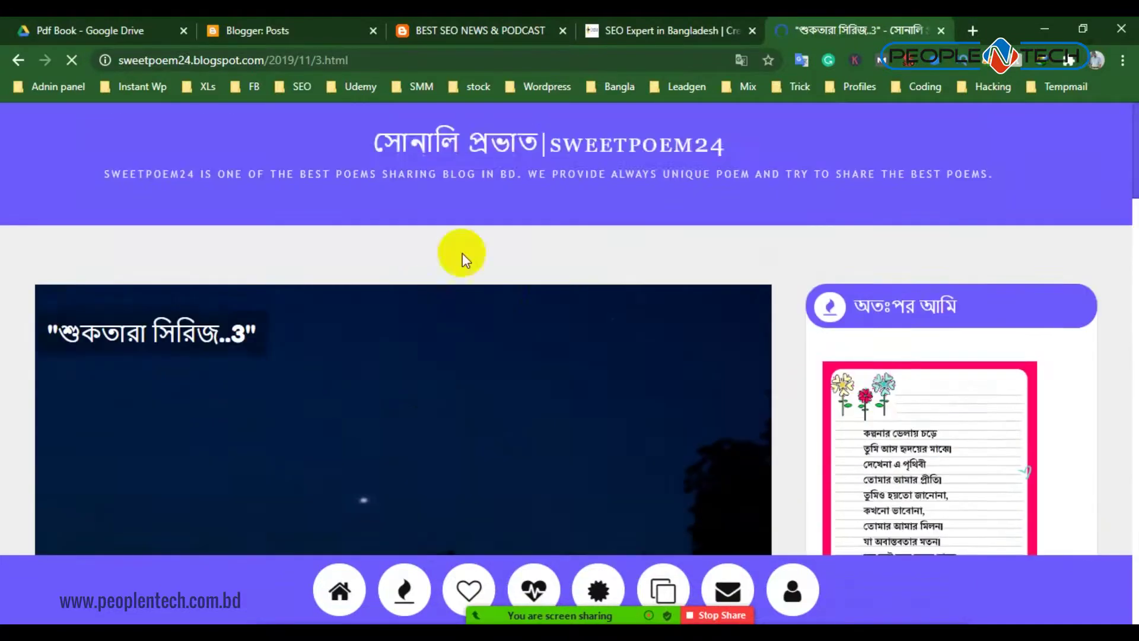
pyautogui.scroll(-8, 418, 294)
pyautogui.scroll(-15, 563, 329)
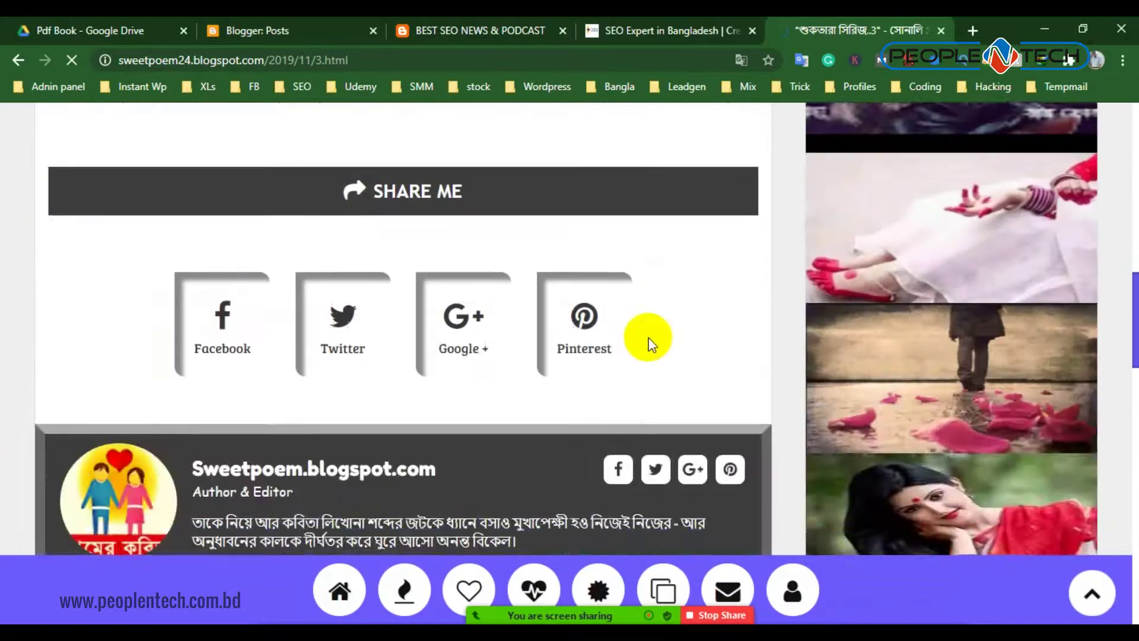
pyautogui.scroll(-5, 649, 339)
pyautogui.scroll(15, 649, 341)
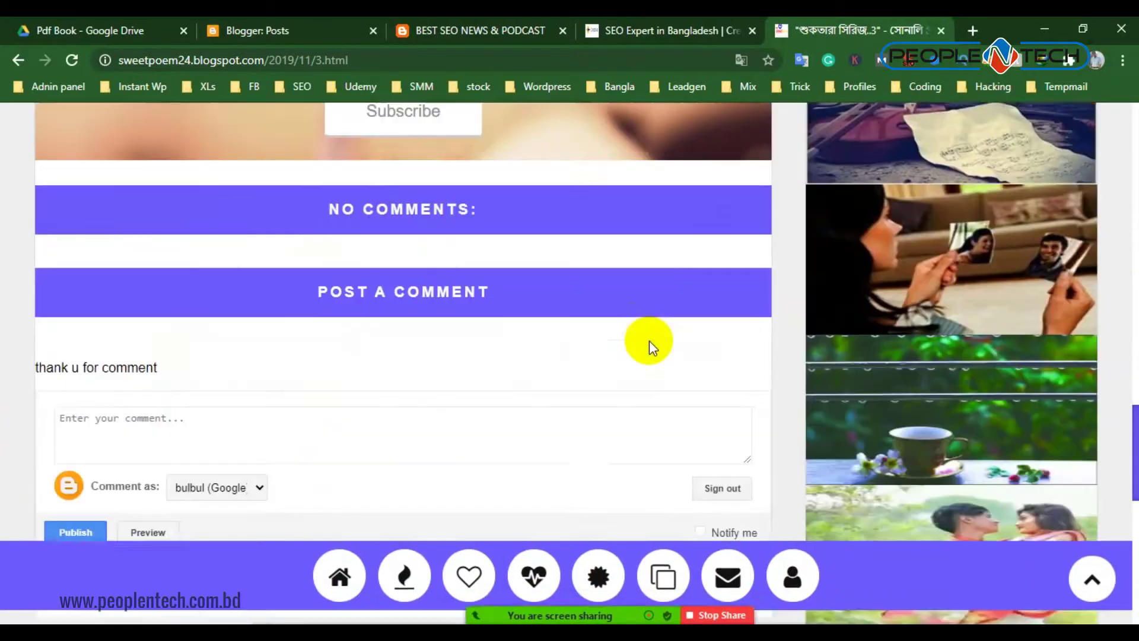
pyautogui.scroll(-12, 649, 341)
pyautogui.scroll(20, 648, 342)
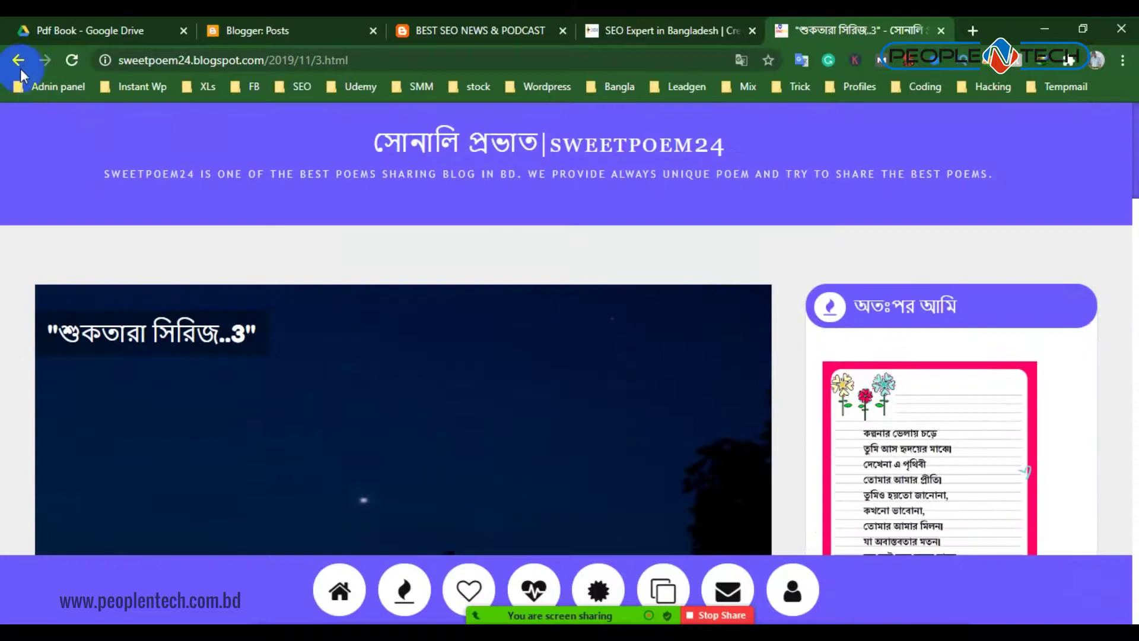
pyautogui.click(19, 60)
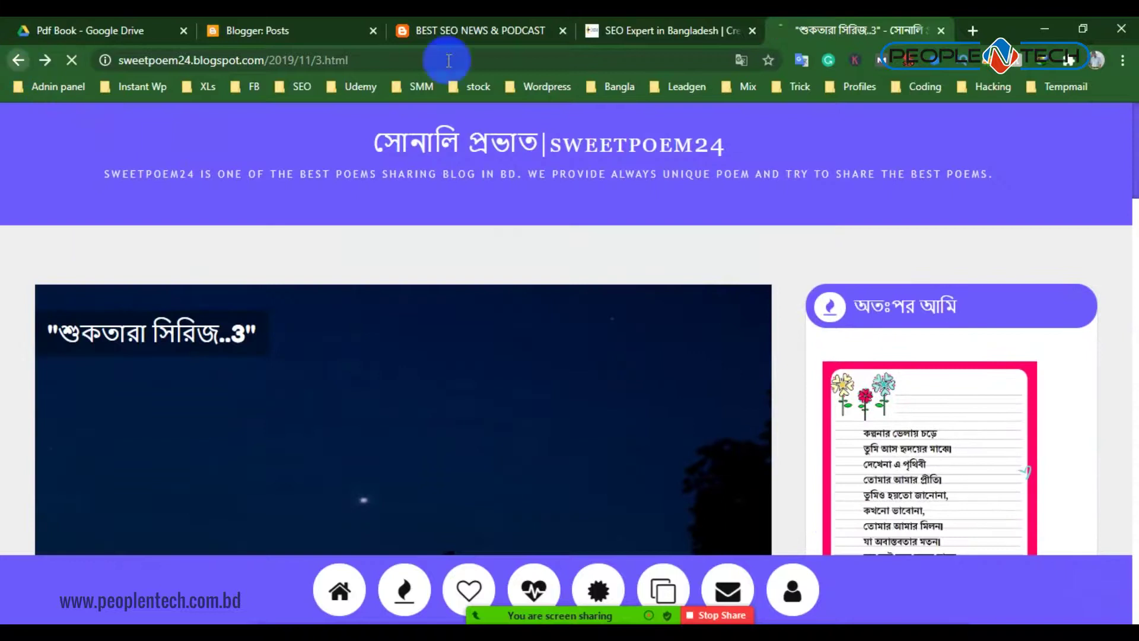
pyautogui.click(940, 30)
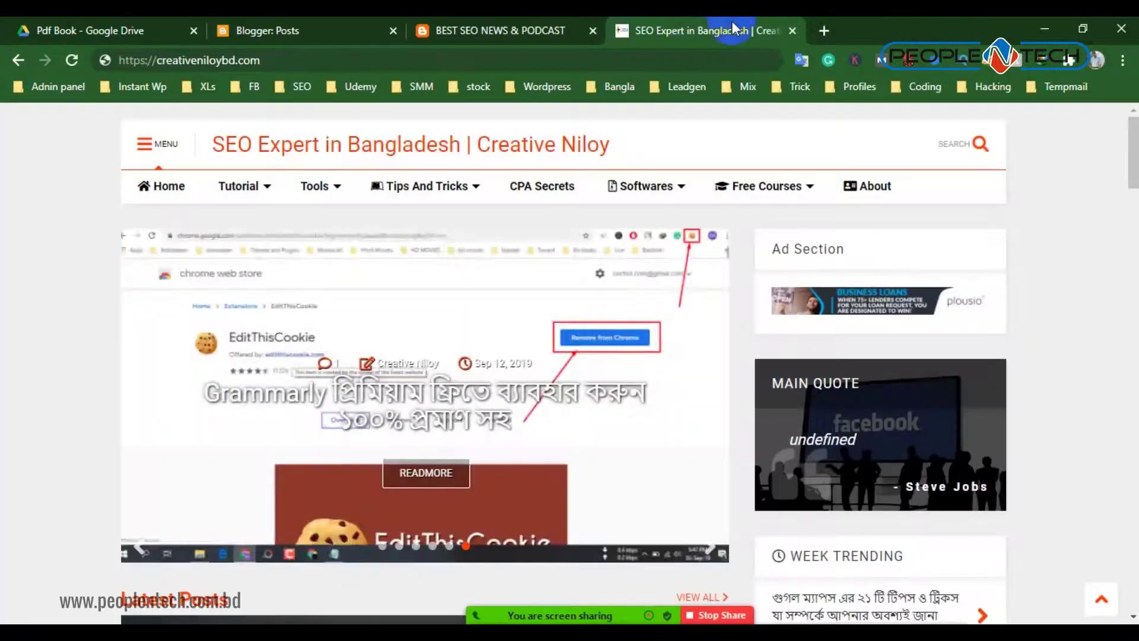
# Open the post "ফ্রিল্যান্সিং থেকে আয়ের মাধ্যম" from the creativeniloybd.com homepage and look over its content
pyautogui.scroll(-7, 496, 331)
pyautogui.click(318, 406)
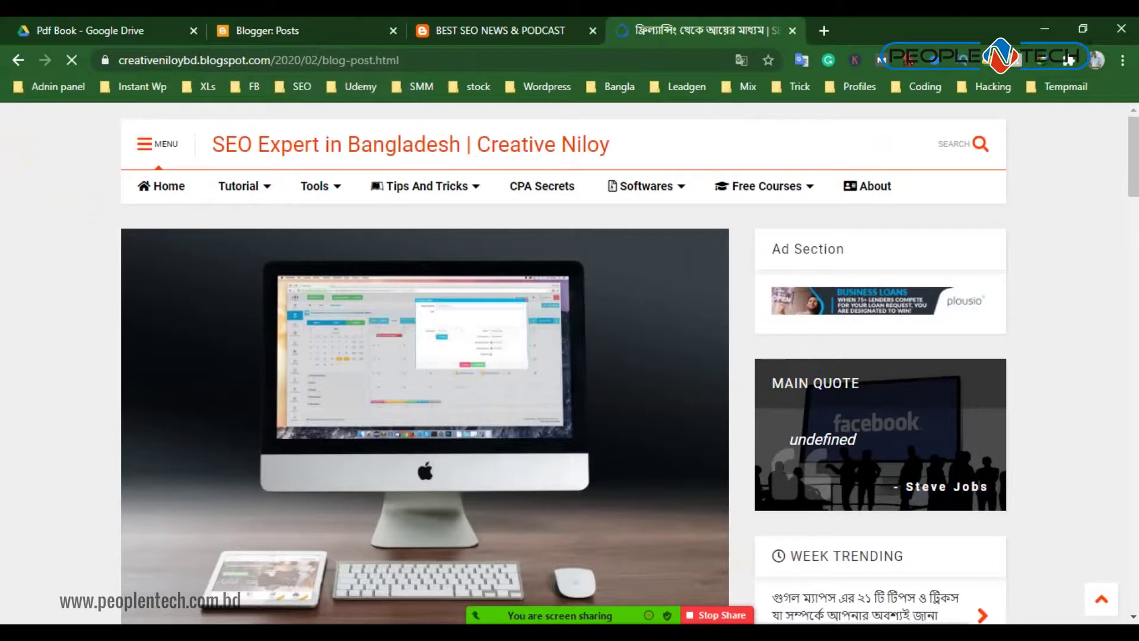
pyautogui.scroll(-6, 780, 350)
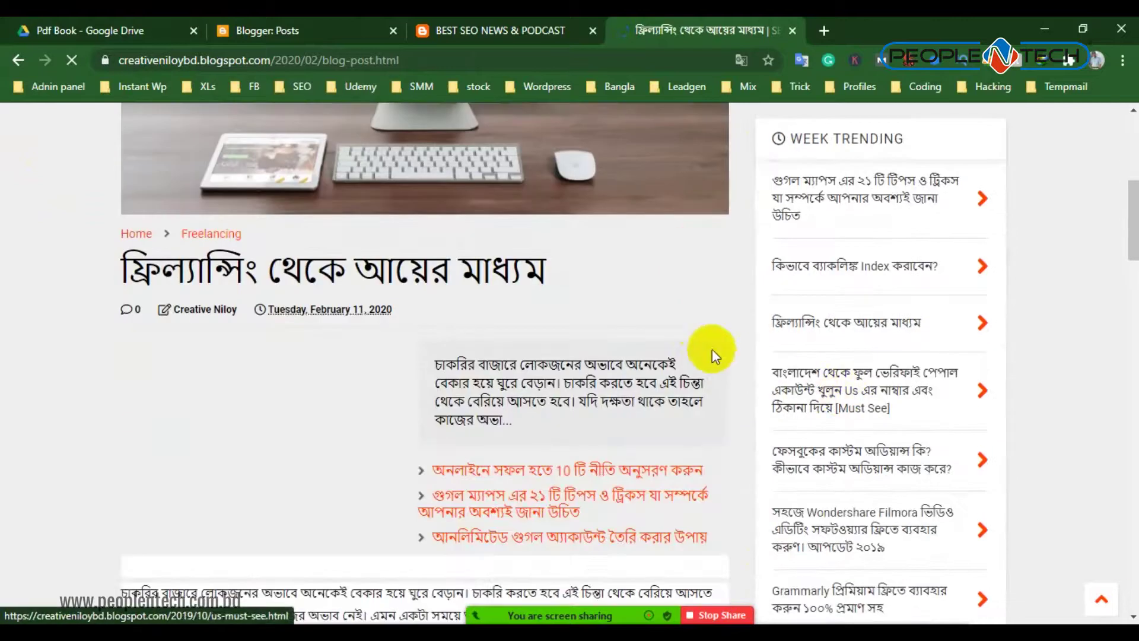
pyautogui.scroll(-10, 712, 348)
pyautogui.scroll(16, 695, 328)
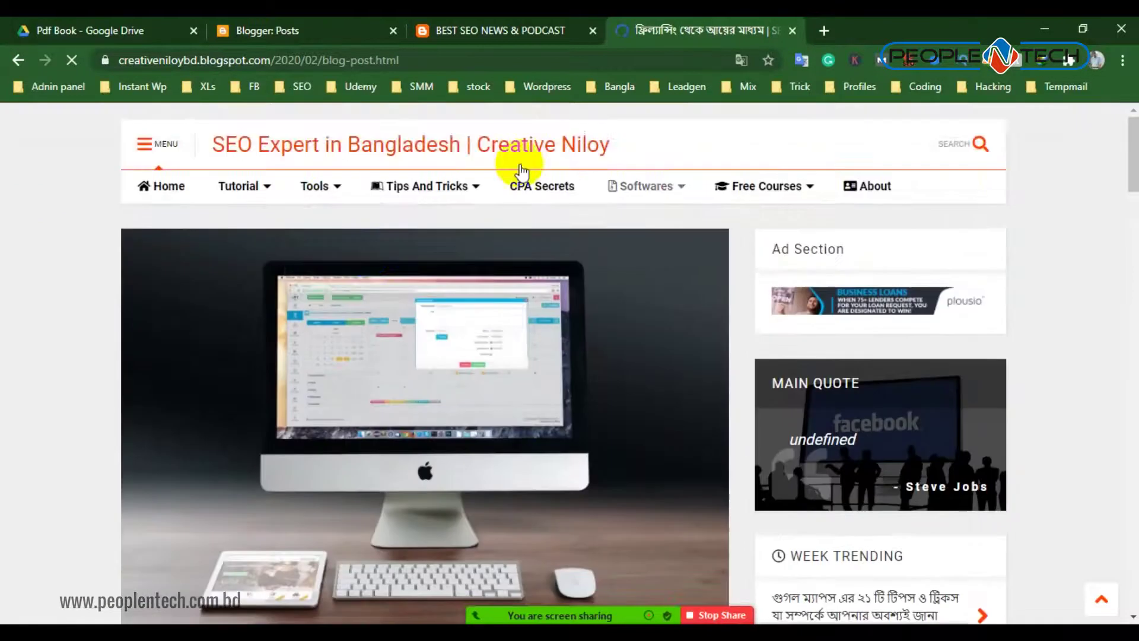
# Examine the end of the freelancing post, covering its labels, share options, post link and comment section
pyautogui.scroll(-6, 504, 196)
pyautogui.scroll(-10, 534, 249)
pyautogui.scroll(4, 470, 308)
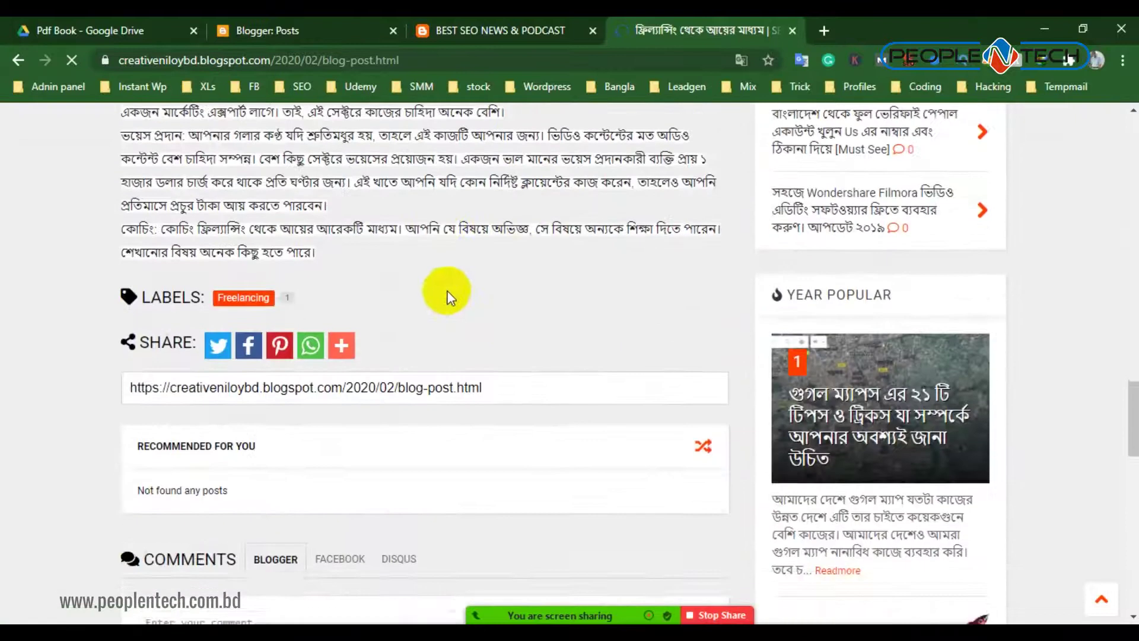
pyautogui.scroll(-7, 344, 368)
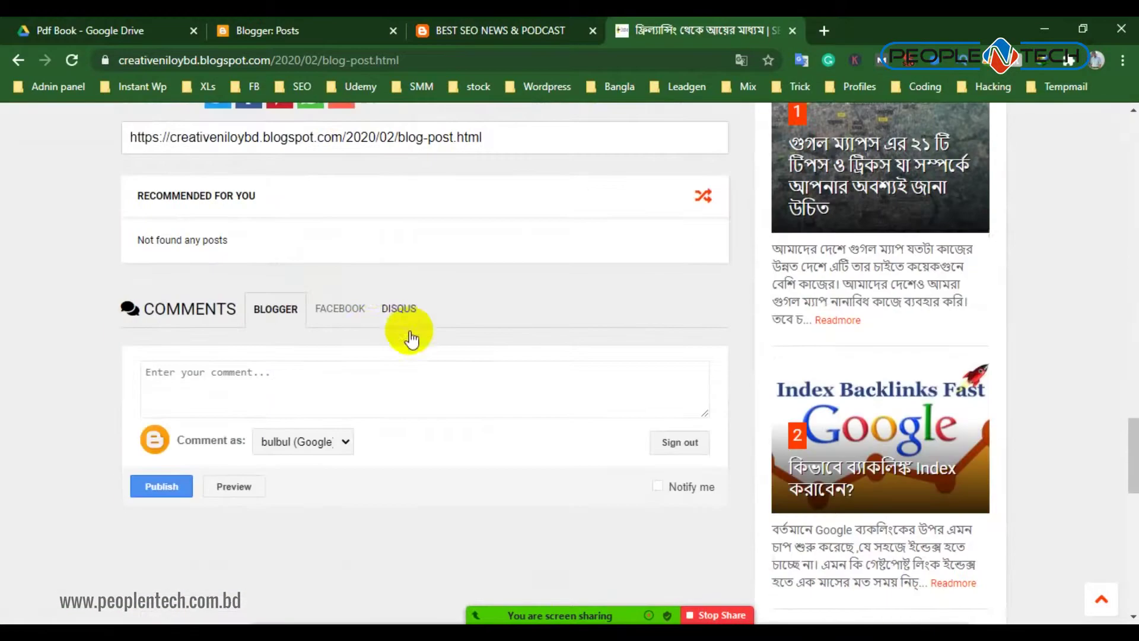
pyautogui.scroll(4, 510, 321)
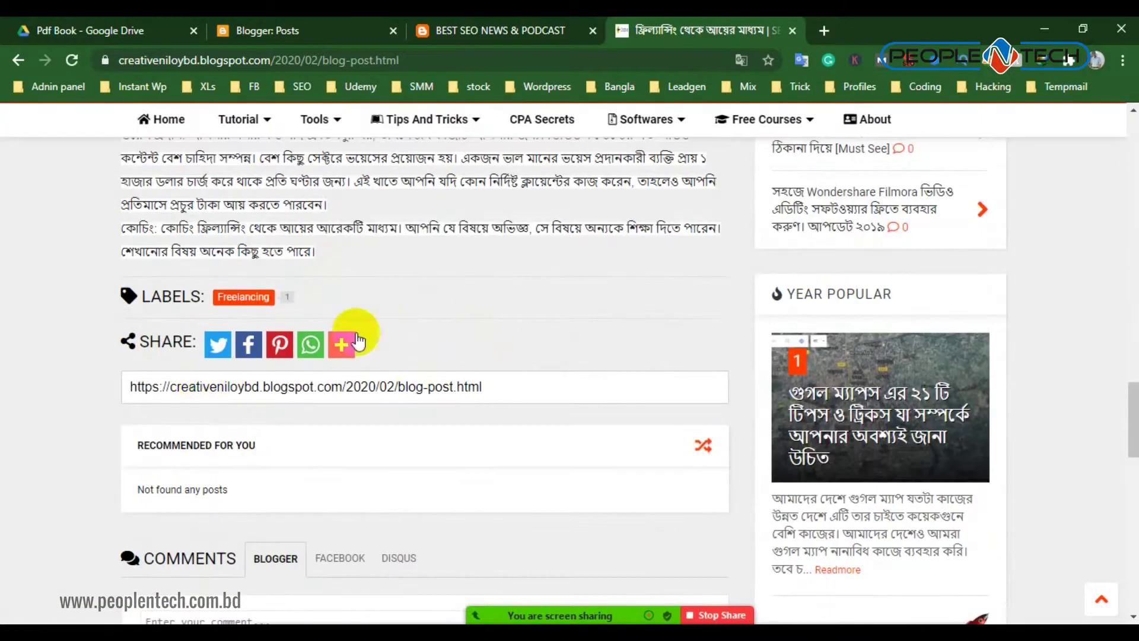
pyautogui.moveTo(334, 344)
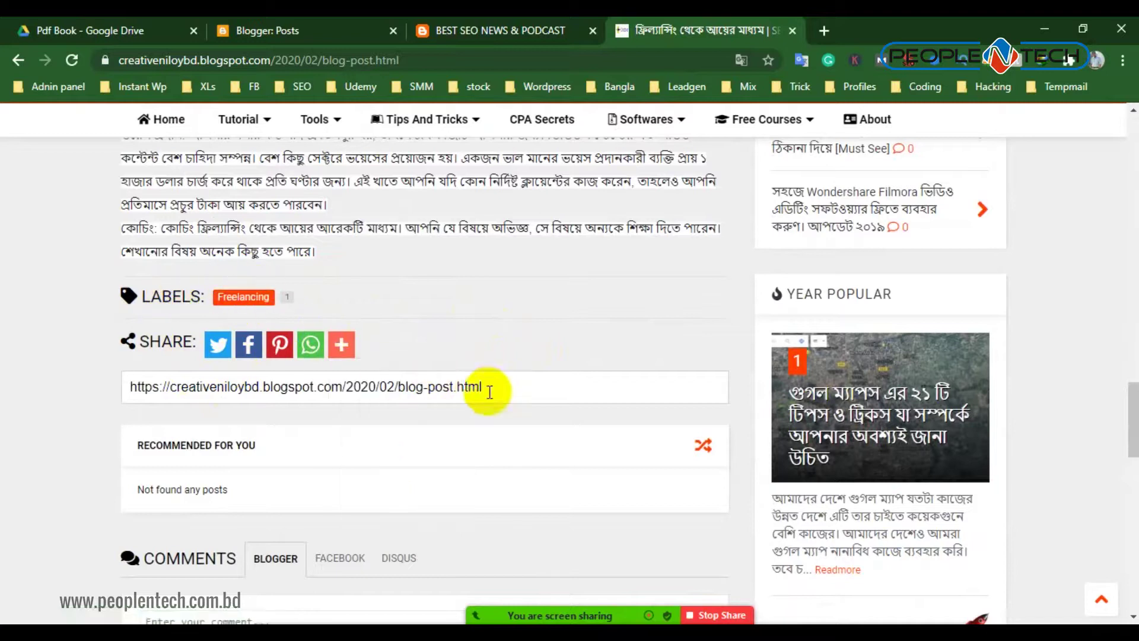
pyautogui.scroll(-4, 373, 407)
pyautogui.scroll(-12, 447, 383)
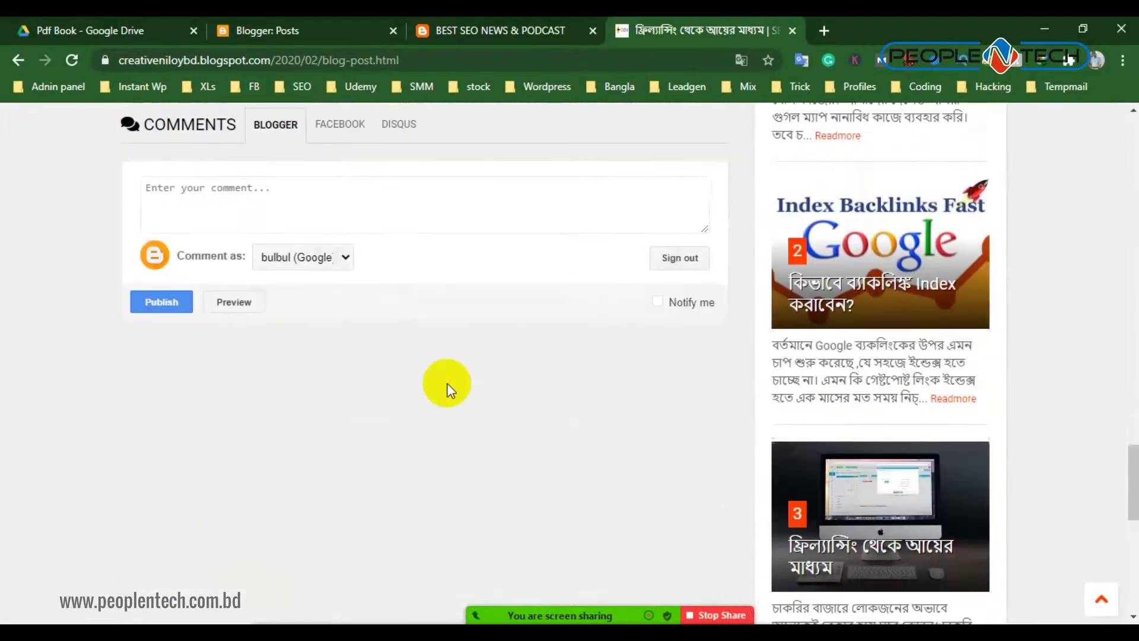
pyautogui.scroll(1, 449, 385)
pyautogui.scroll(20, 562, 354)
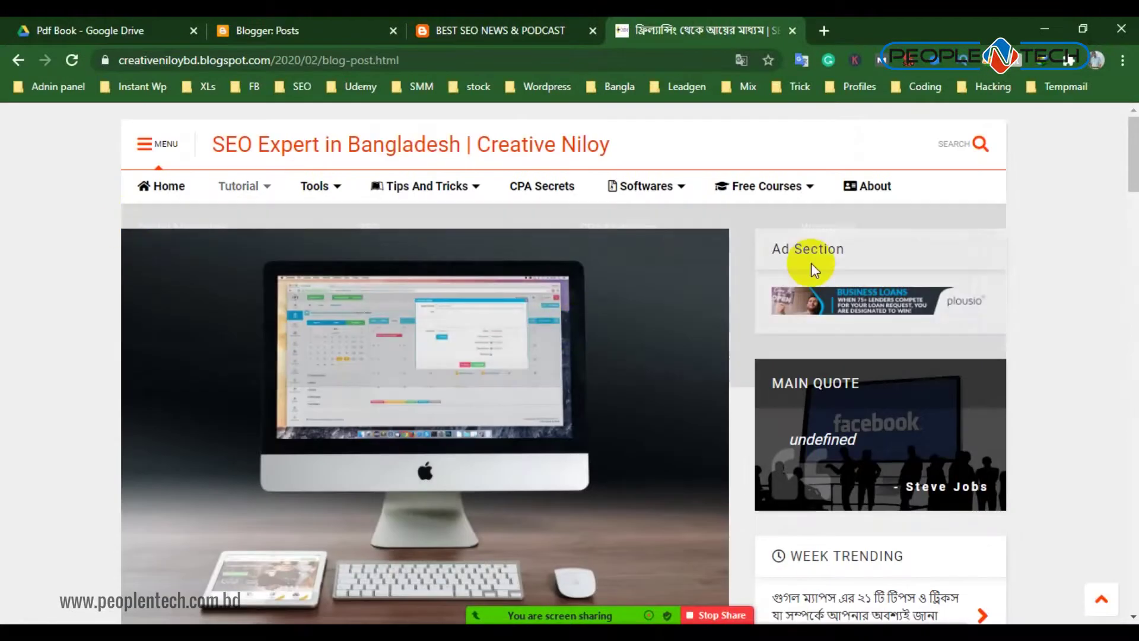
# Follow the blog's Home link and go back, then load the creativeniloybd.blogspot.com homepage and look through its posts
pyautogui.click(169, 187)
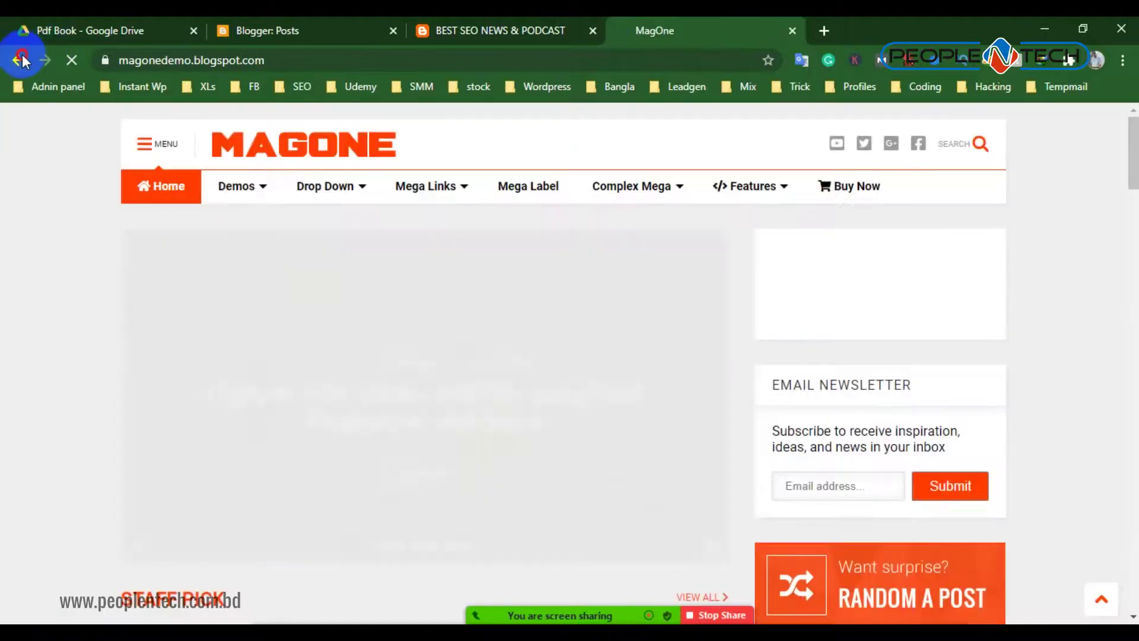
pyautogui.click(21, 59)
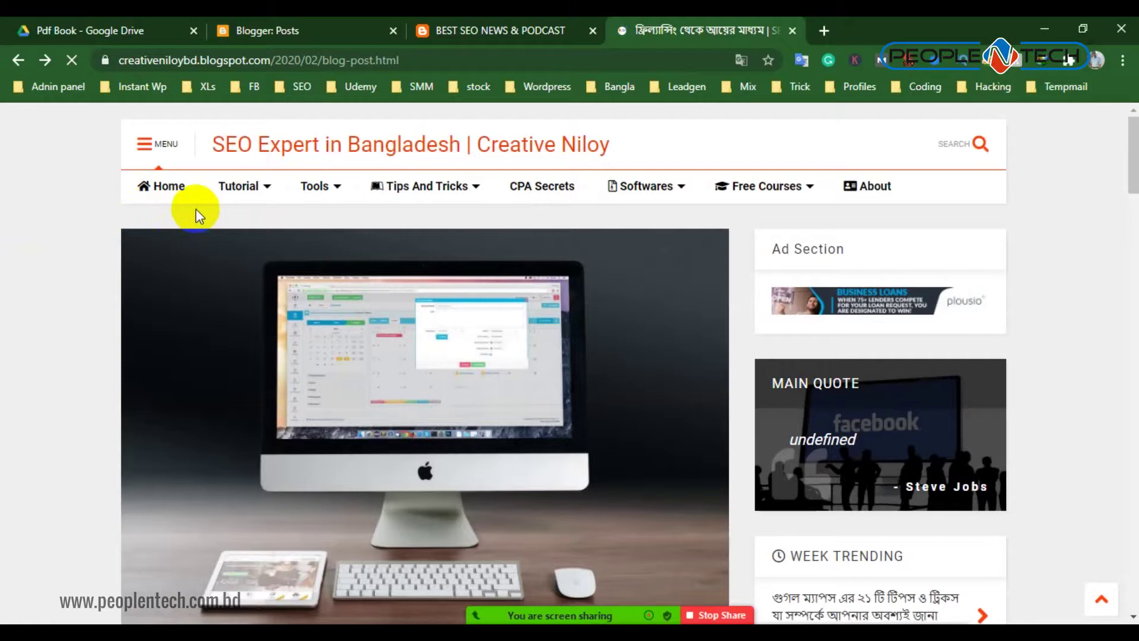
pyautogui.moveTo(271, 59); pyautogui.dragTo(493, 84)
pyautogui.press('BackSpace')
pyautogui.press('Return')
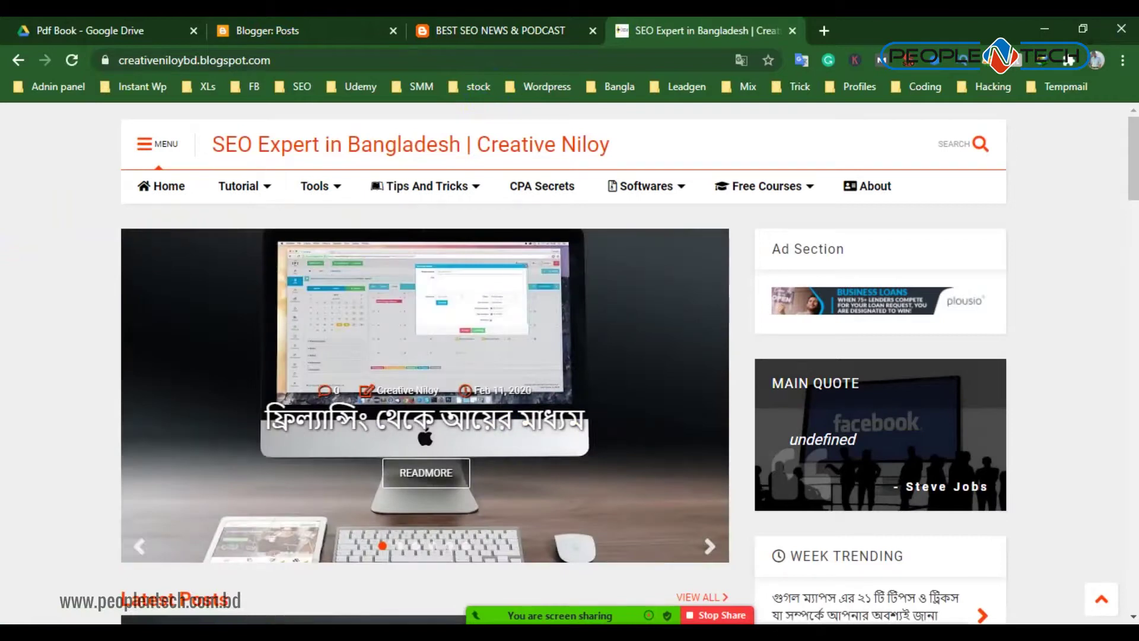
pyautogui.scroll(-10, 945, 298)
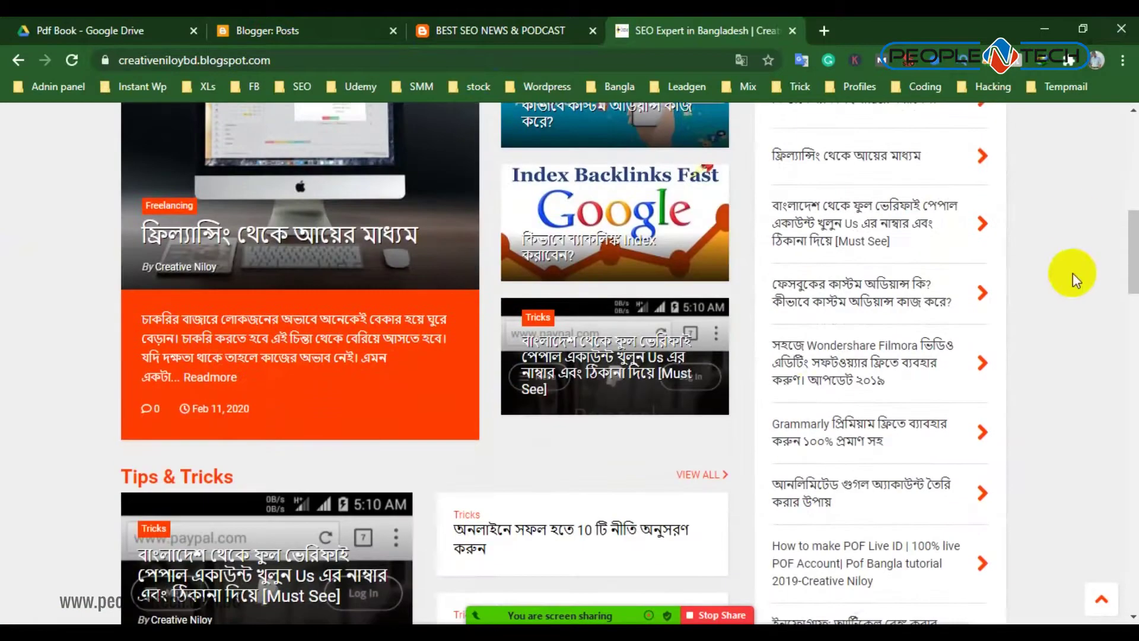
# Open the Theme page of BEST SEO NEWS & PODCAST in Blogger and look through the Contempo themes
pyautogui.click(279, 30)
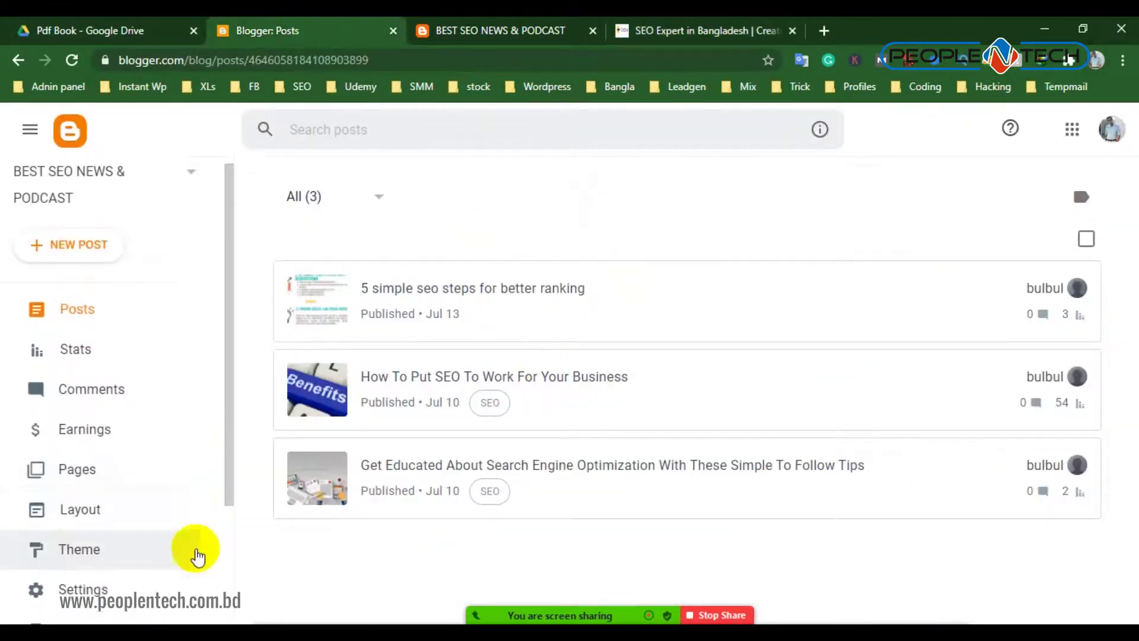
pyautogui.click(83, 475)
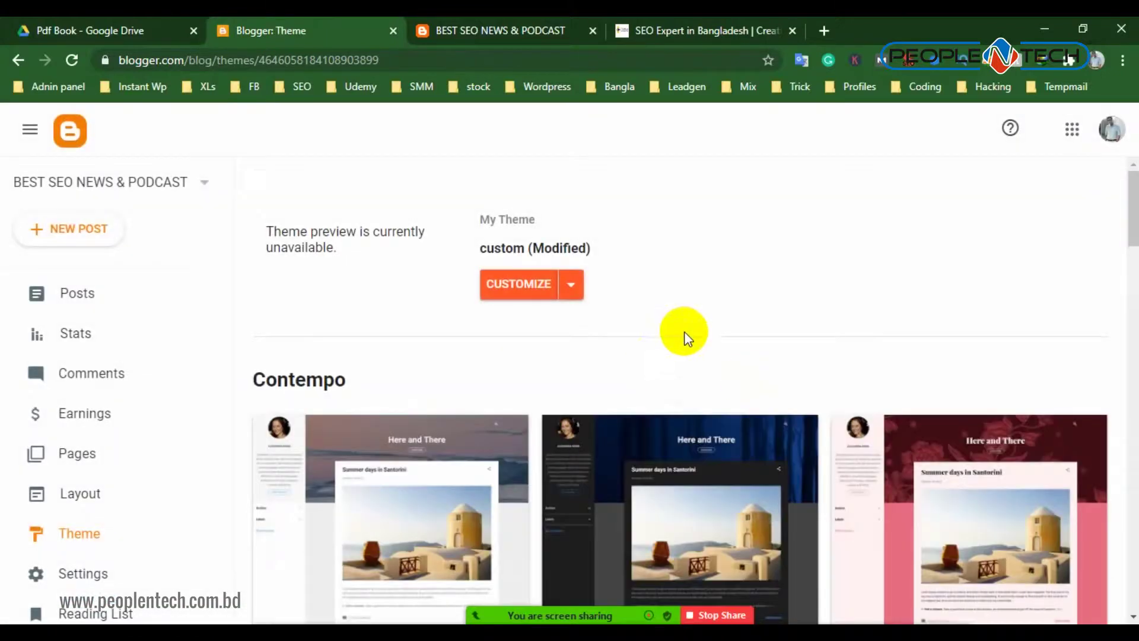
pyautogui.scroll(-3, 451, 380)
pyautogui.scroll(3, 480, 385)
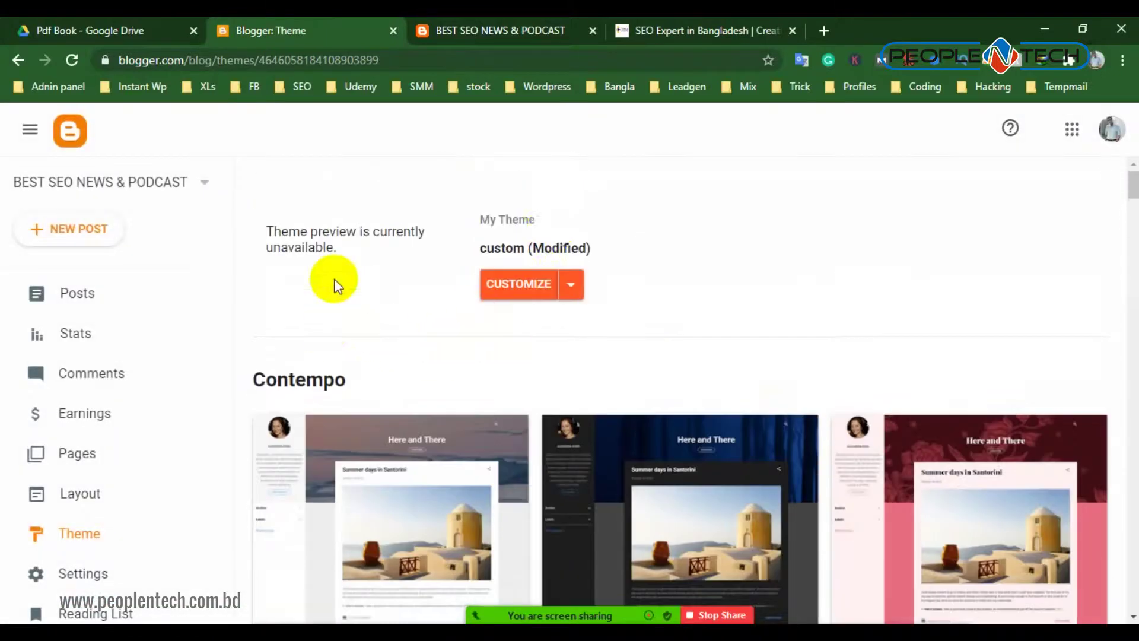
pyautogui.scroll(-7, 809, 407)
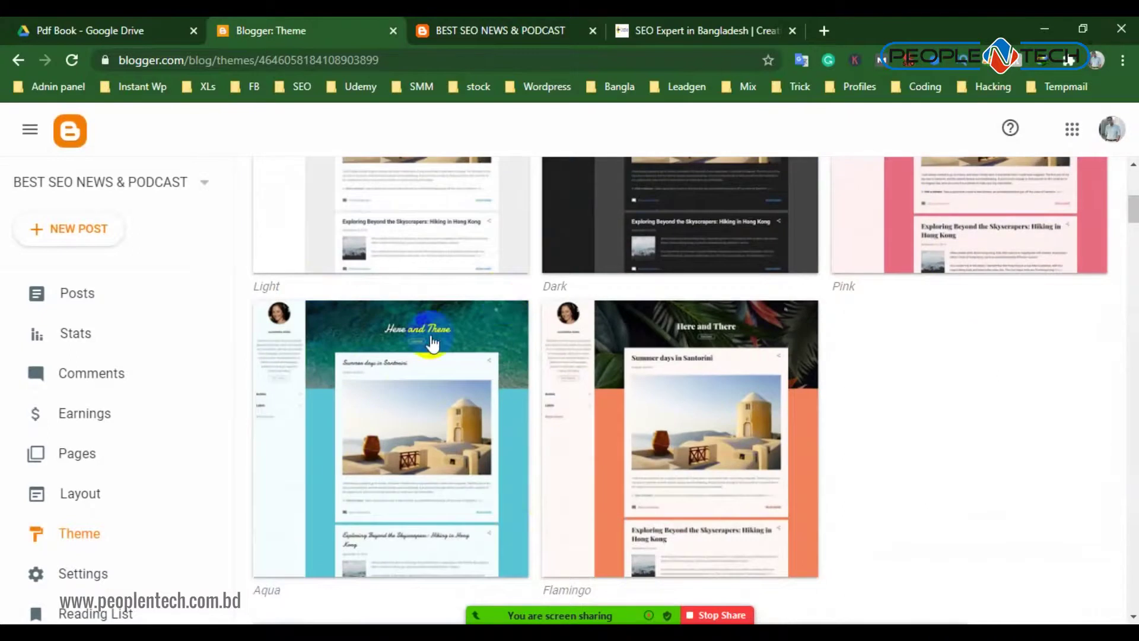
pyautogui.scroll(10, 431, 344)
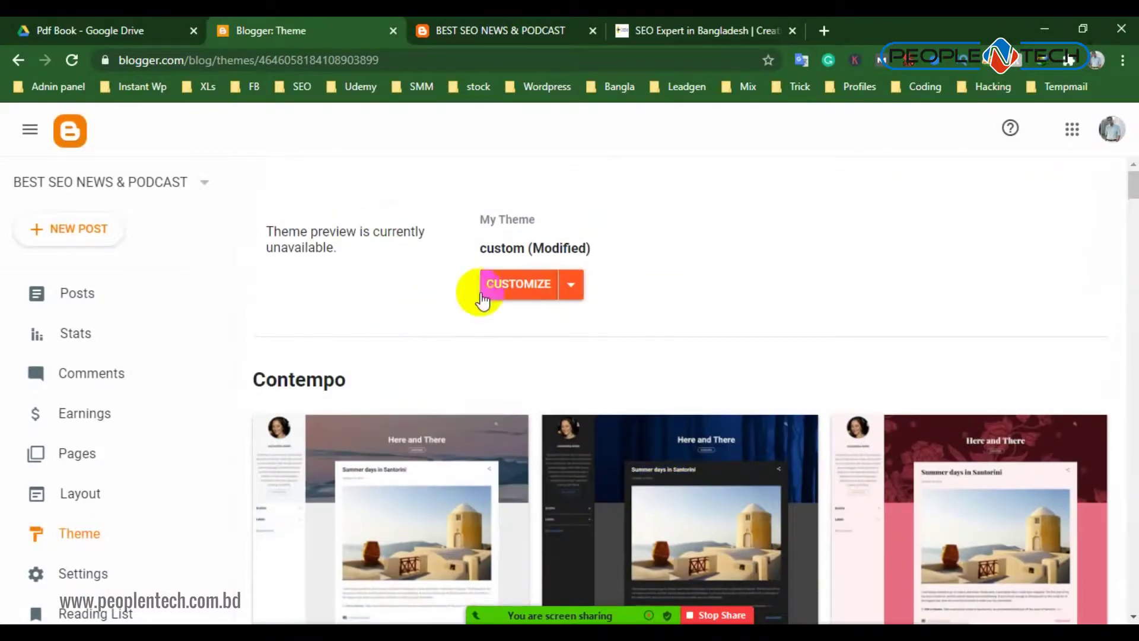
# Open the HTML code of the blog's current custom theme for editing and look through it
pyautogui.click(581, 284)
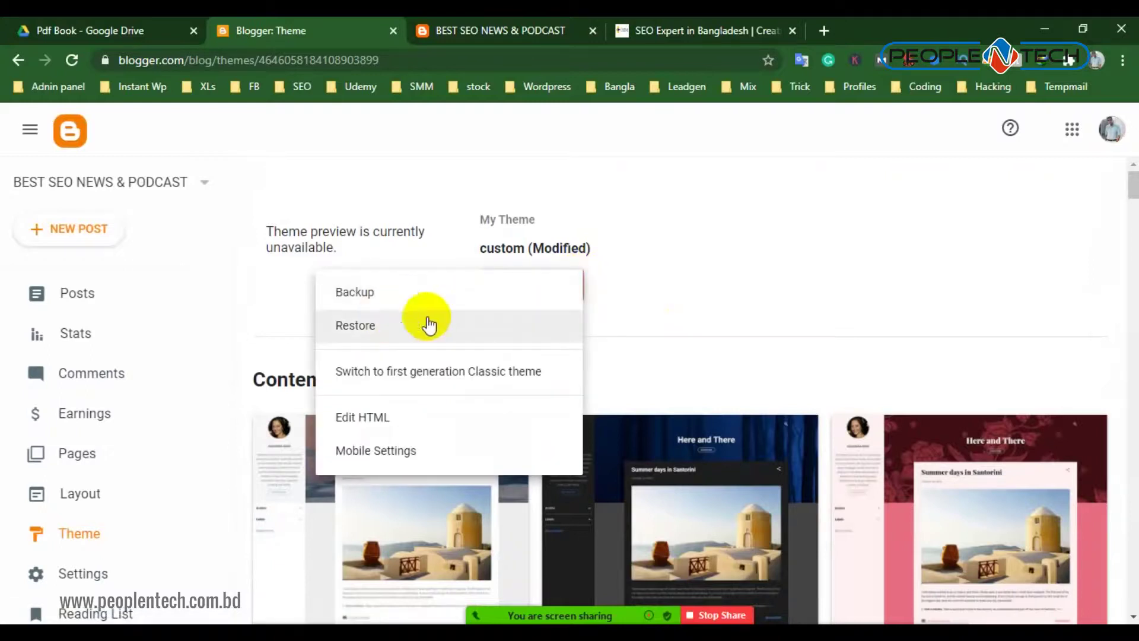
pyautogui.click(375, 411)
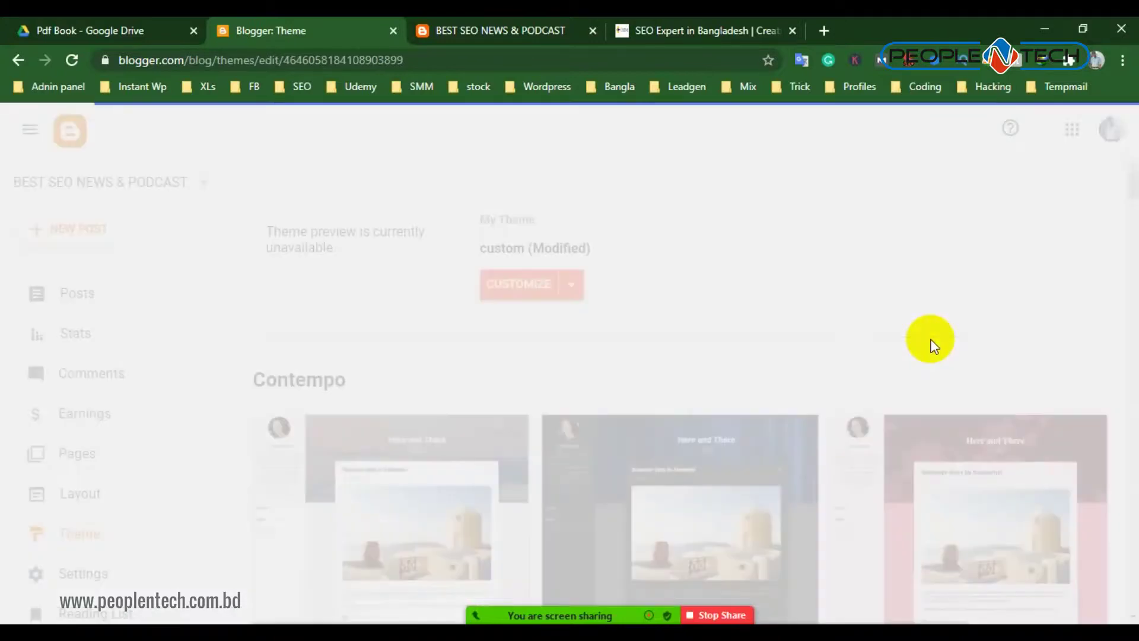
pyautogui.scroll(-20, 308, 323)
pyautogui.scroll(-20, 313, 329)
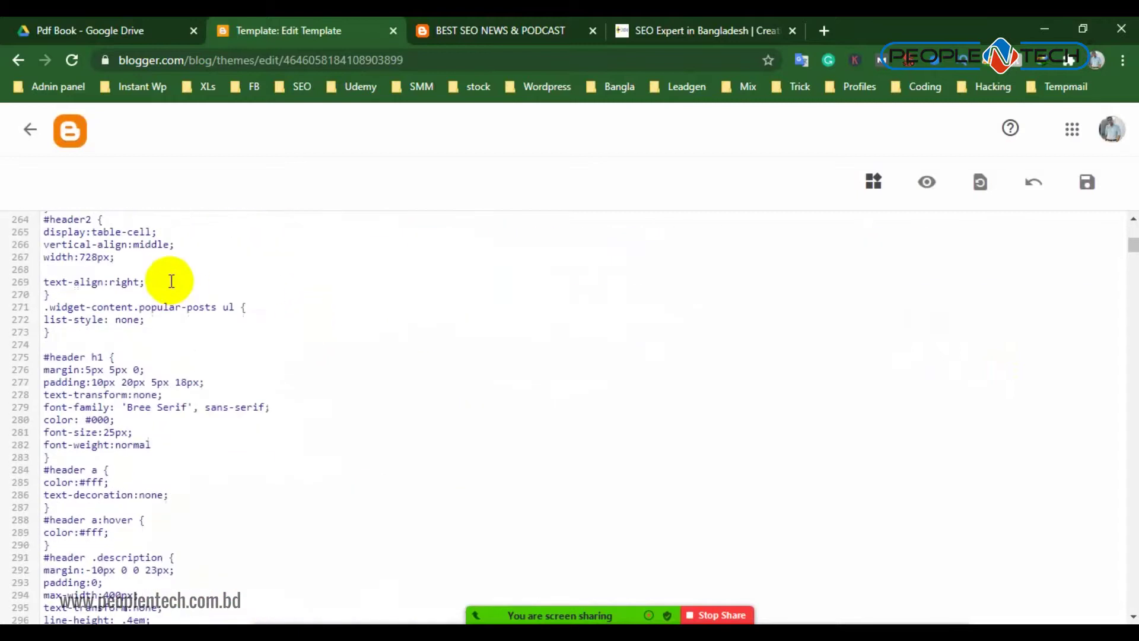
pyautogui.scroll(6, 160, 320)
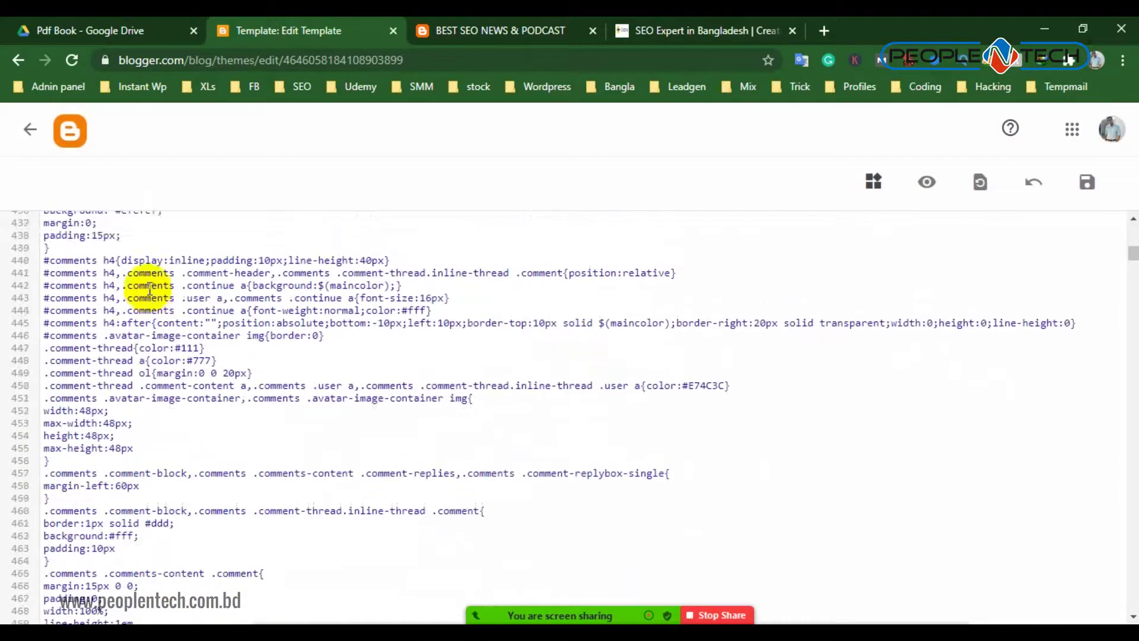
# Return to the blog's Theme page and browse the built-in themes down to the Notable group
pyautogui.click(44, 144)
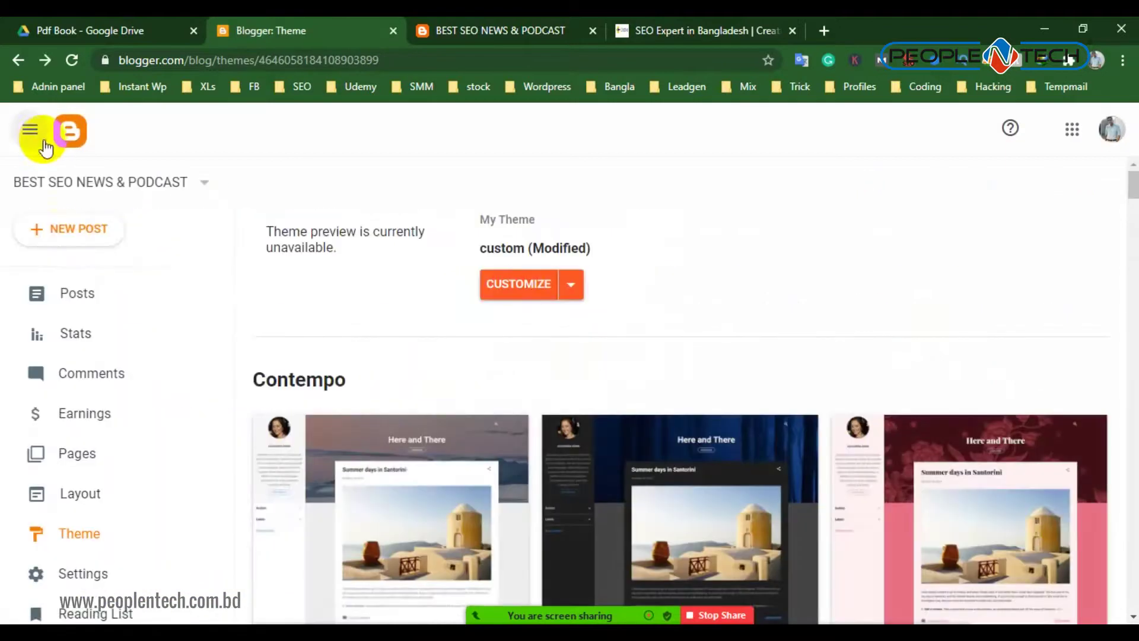
pyautogui.scroll(-5, 564, 424)
pyautogui.scroll(-20, 545, 438)
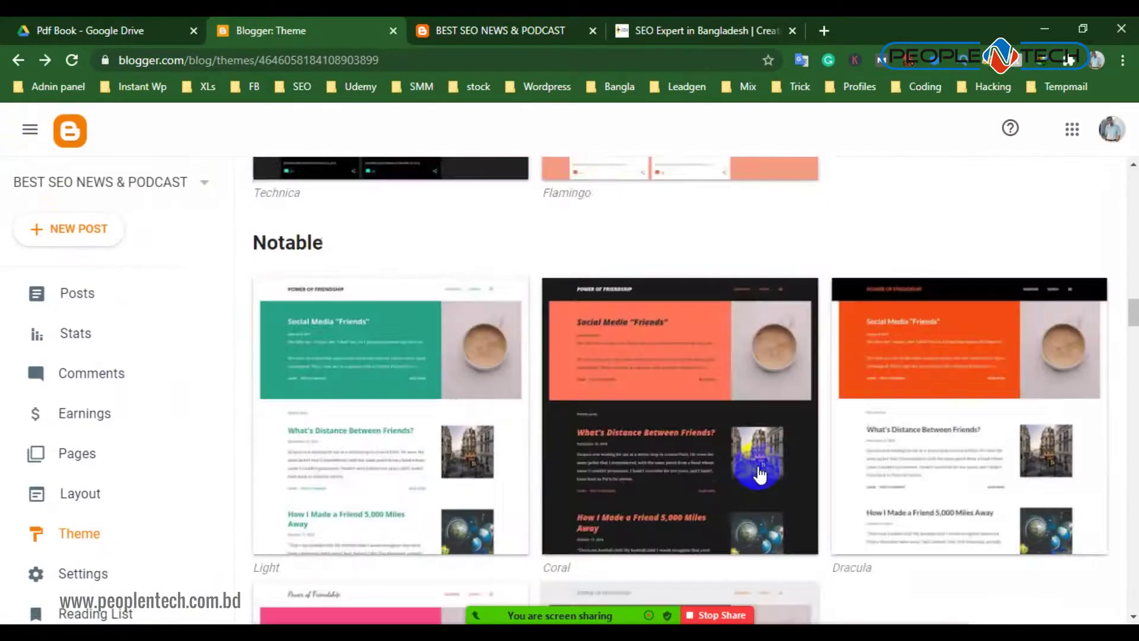
# Look through the available Blogger themes, from Notable down to Ethereal and Travel, and return to the current theme
pyautogui.scroll(-20, 759, 474)
pyautogui.scroll(-20, 758, 489)
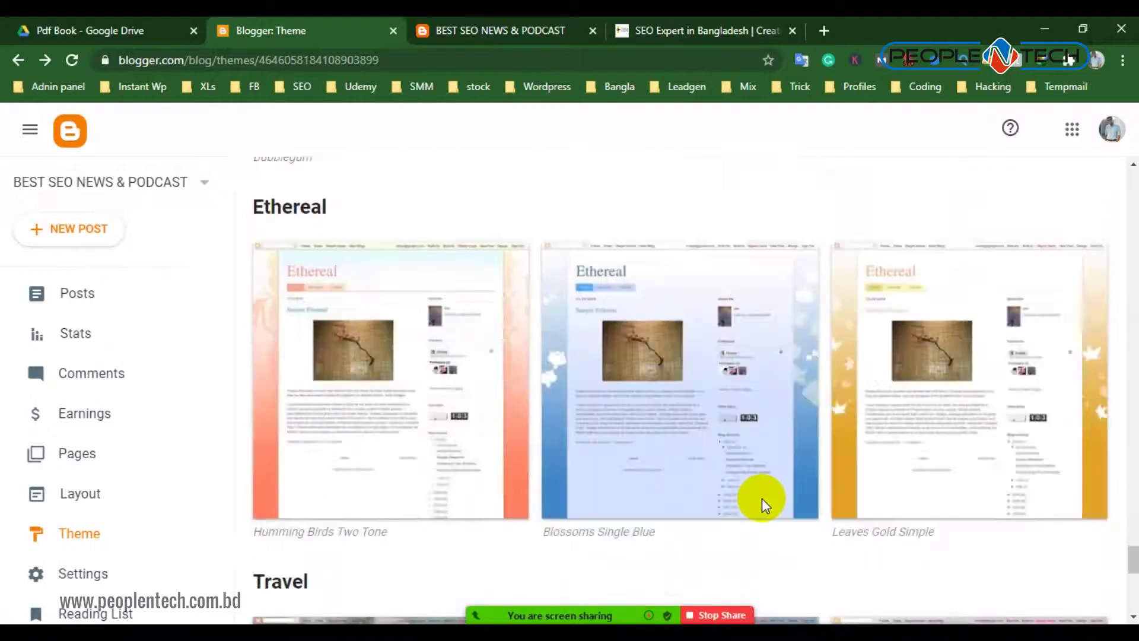
pyautogui.scroll(-10, 762, 498)
pyautogui.scroll(12, 761, 500)
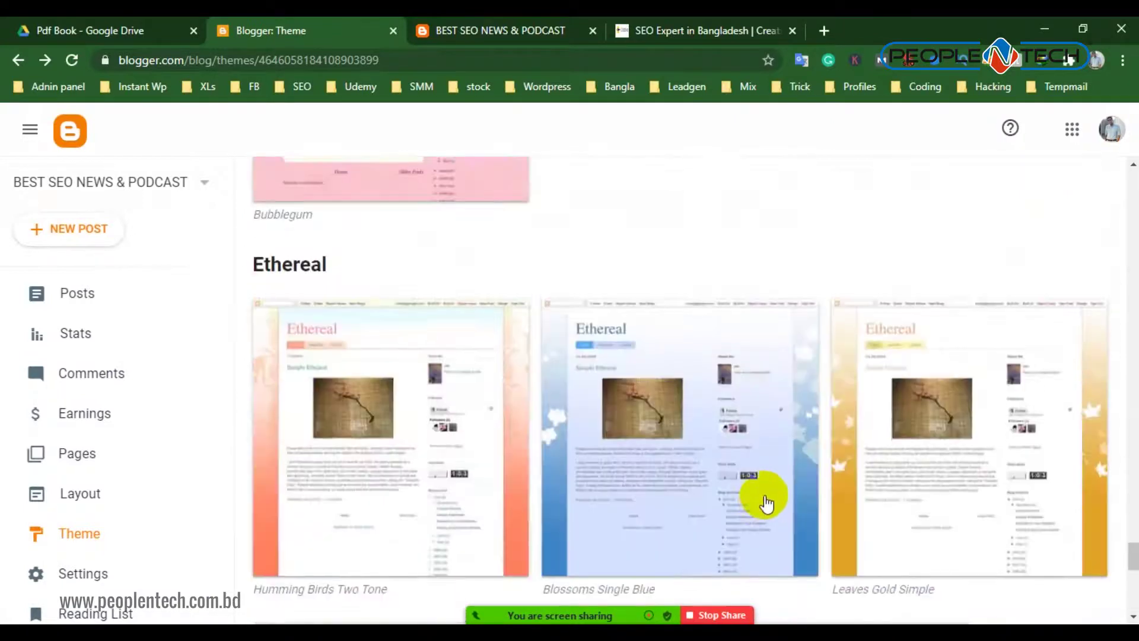
pyautogui.scroll(15, 763, 504)
pyautogui.scroll(20, 944, 419)
pyautogui.scroll(6, 940, 410)
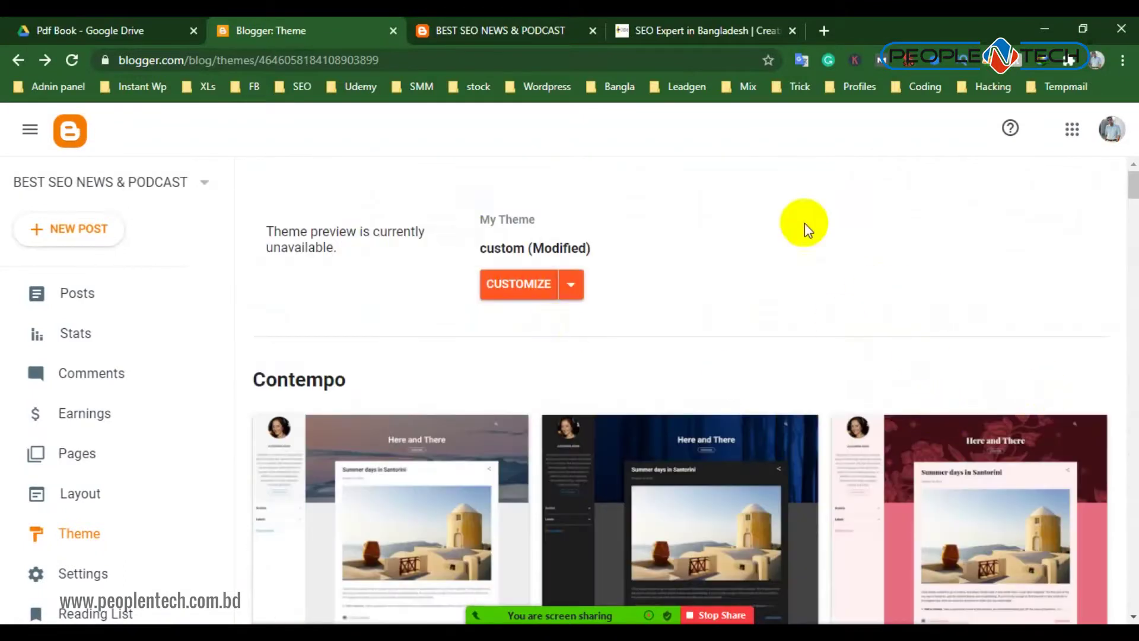
# Compare the live layouts of the SEO Expert in Bangladesh blog and the BEST SEO NEWS & PODCAST blog
pyautogui.click(642, 29)
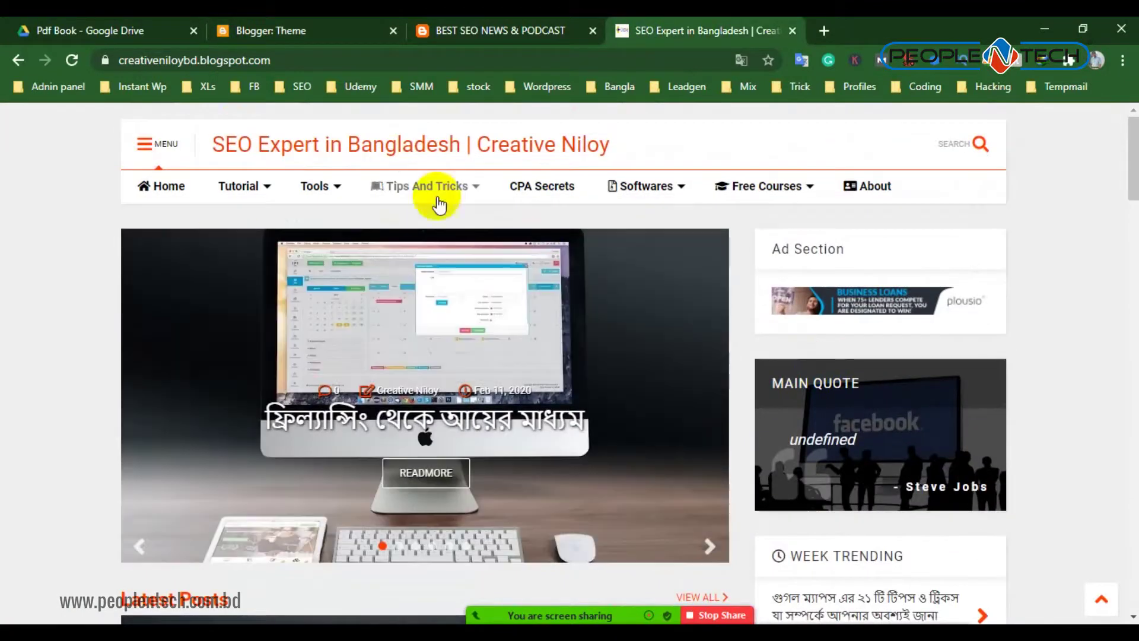
pyautogui.scroll(-15, 400, 331)
pyautogui.scroll(15, 920, 440)
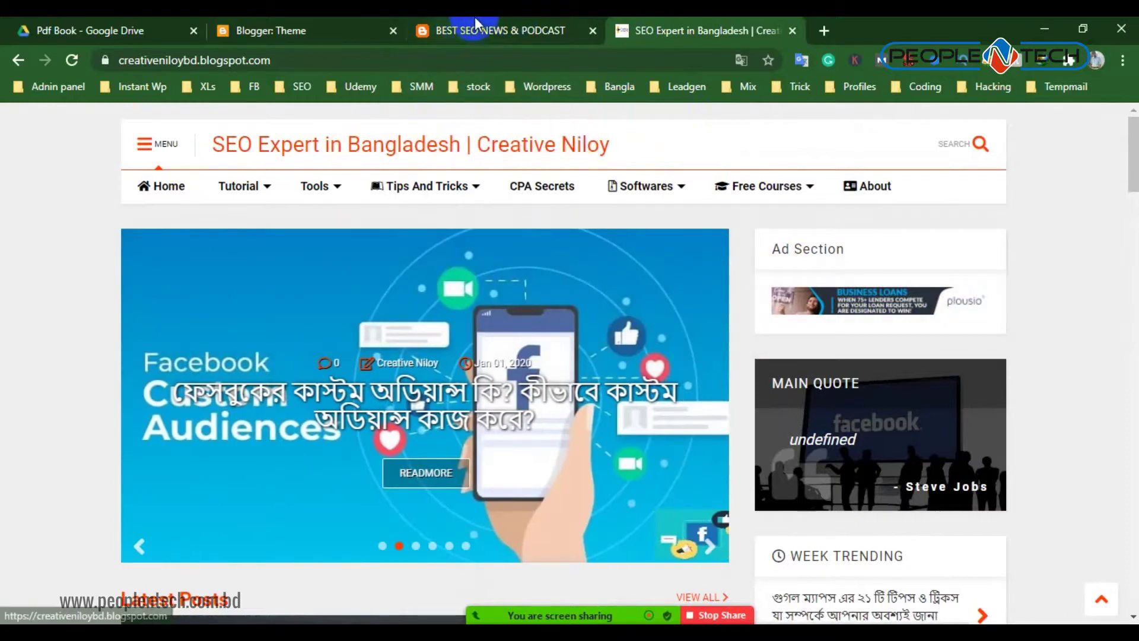
pyautogui.click(501, 31)
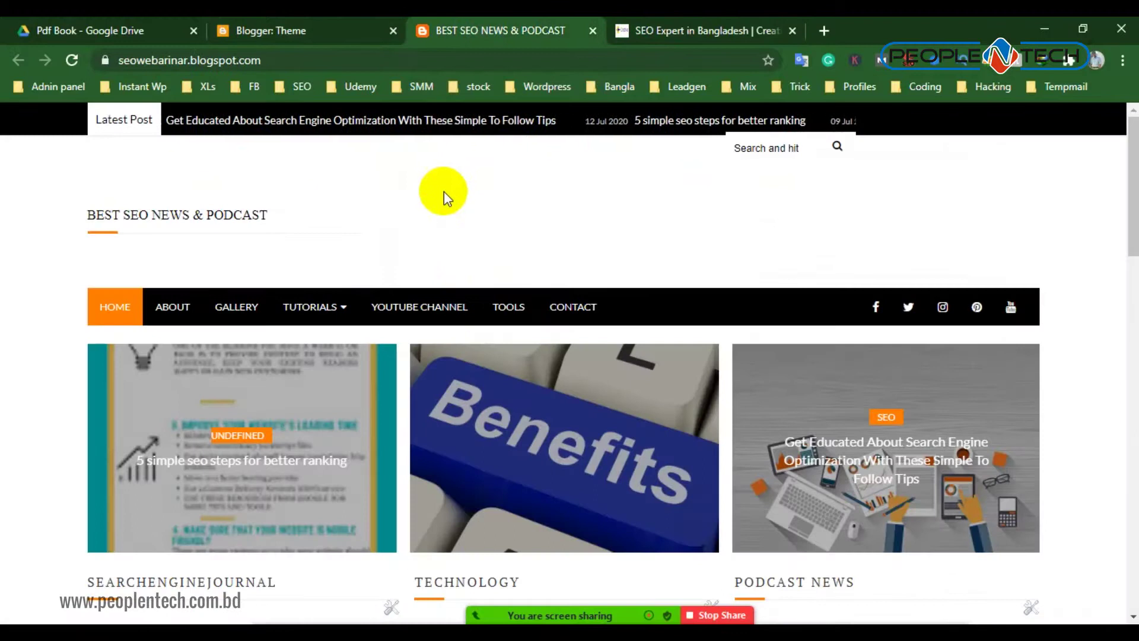
pyautogui.click(625, 31)
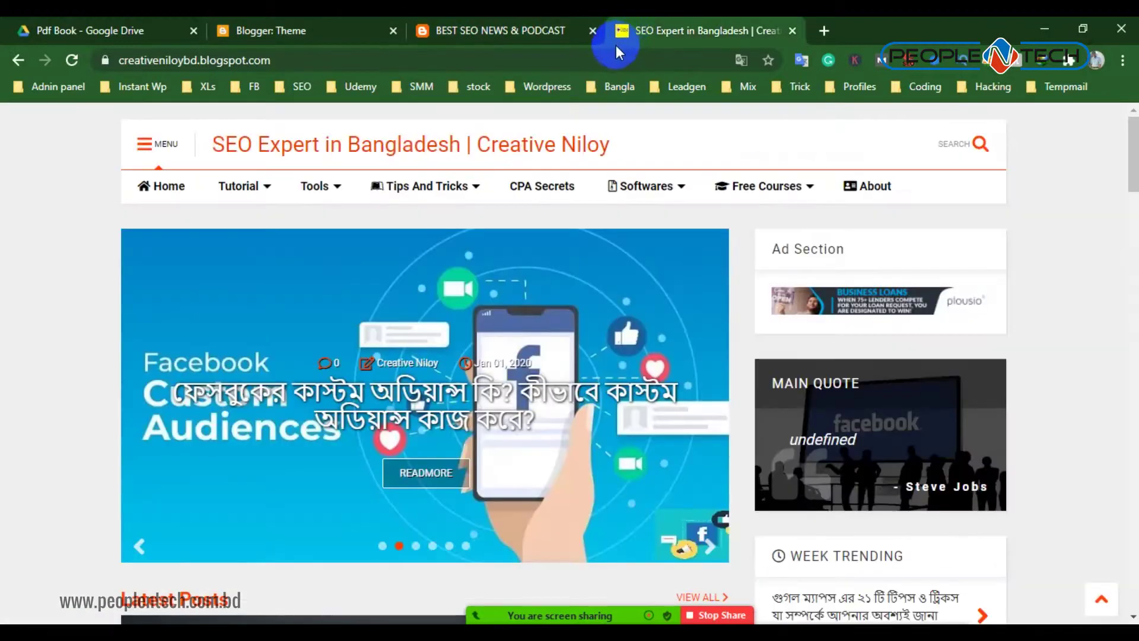
pyautogui.click(514, 27)
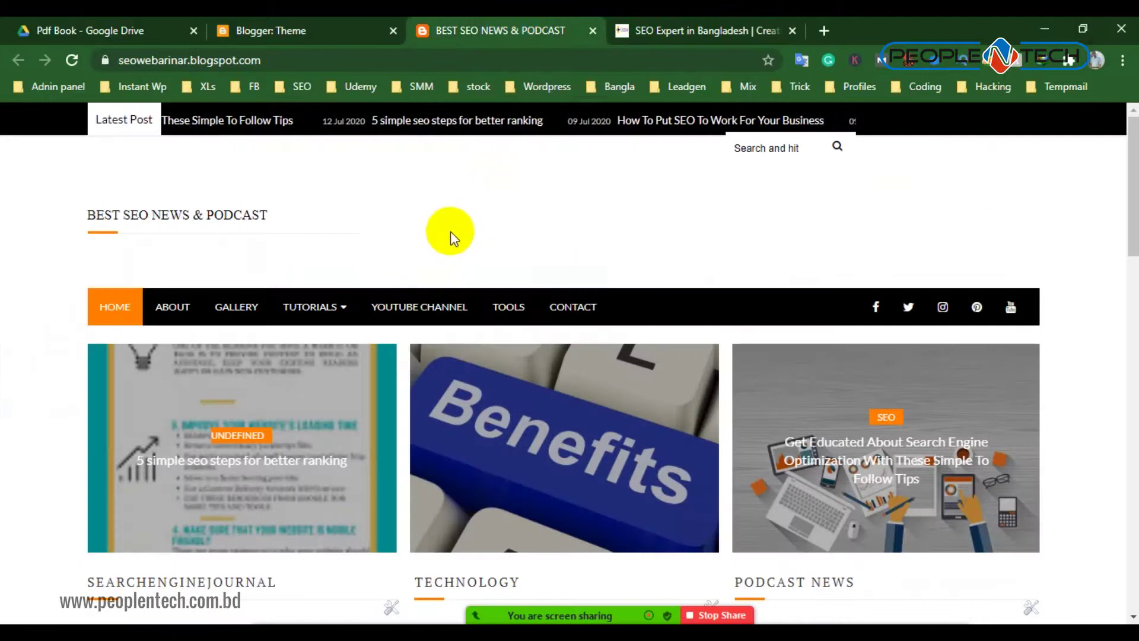
pyautogui.scroll(-7, 432, 262)
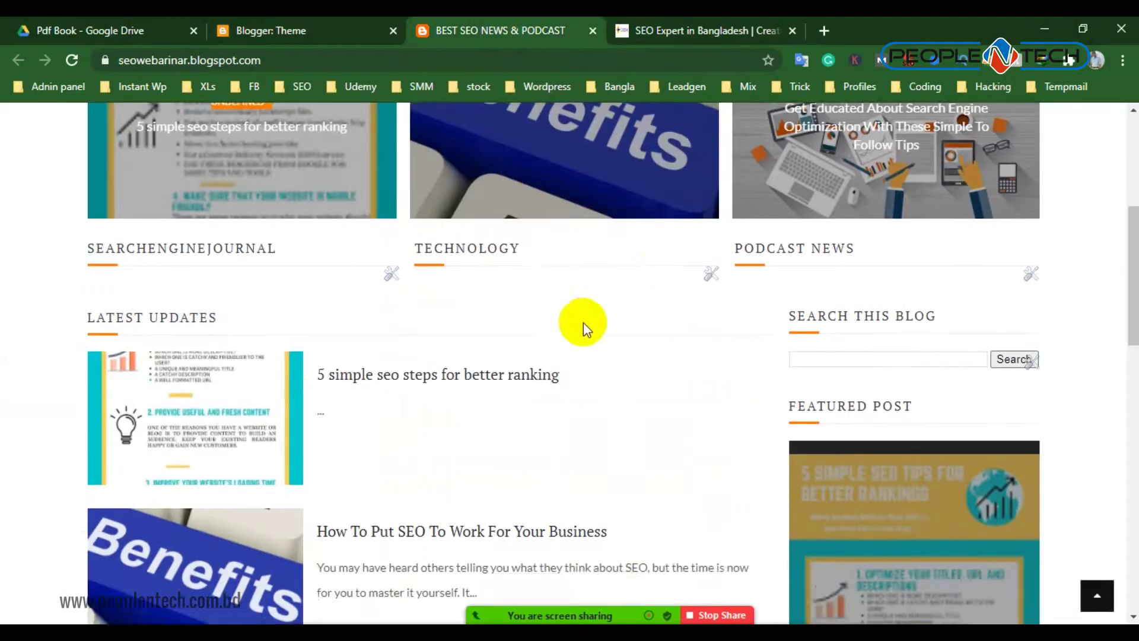
pyautogui.scroll(7, 478, 318)
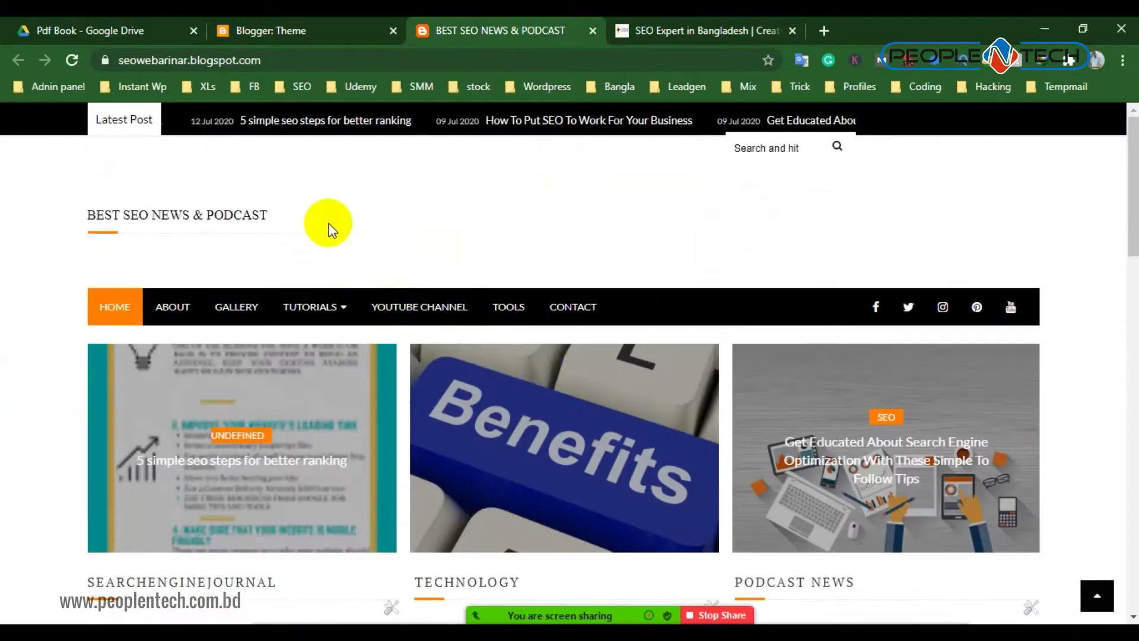
pyautogui.click(354, 29)
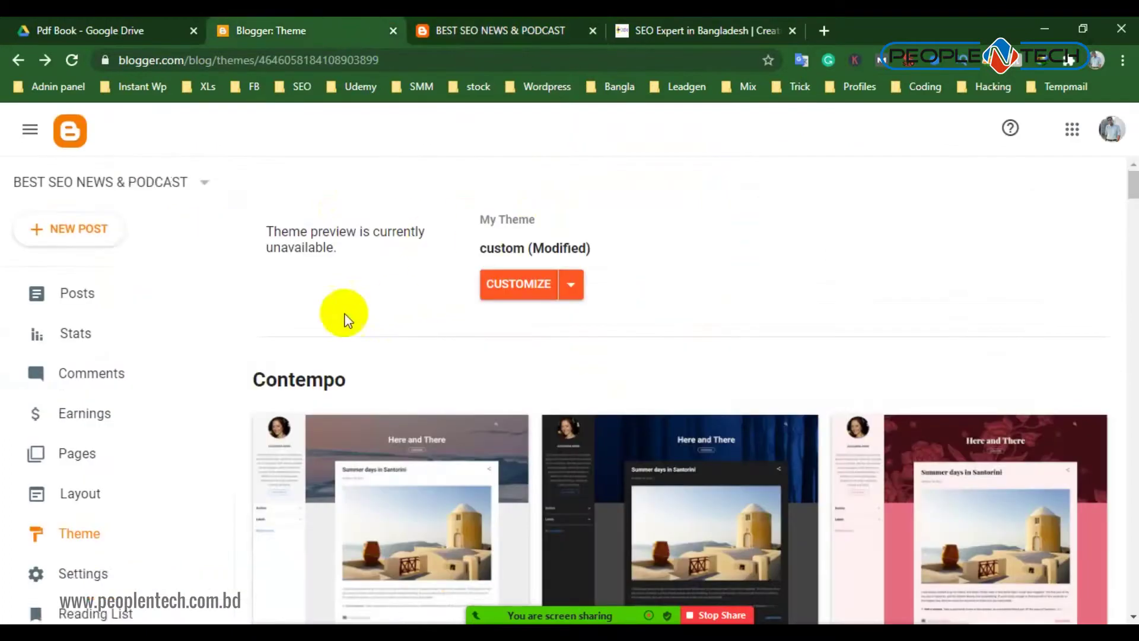
pyautogui.click(436, 27)
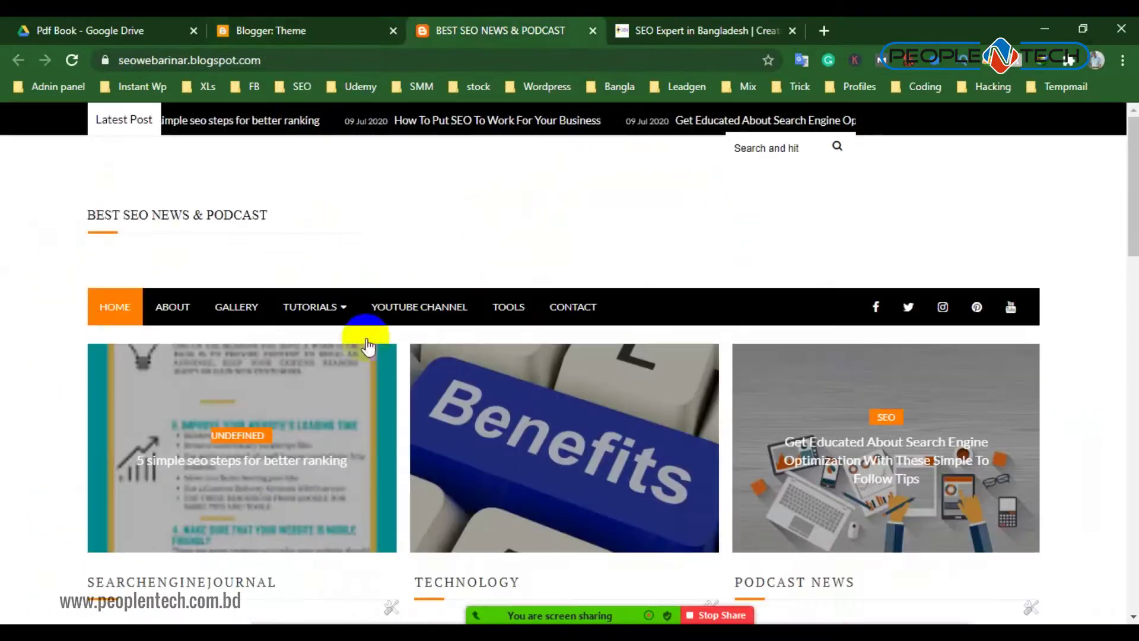
# Open the post list of the BEST SEO NEWS & PODCAST blog and start a new blank post
pyautogui.click(341, 24)
pyautogui.click(86, 363)
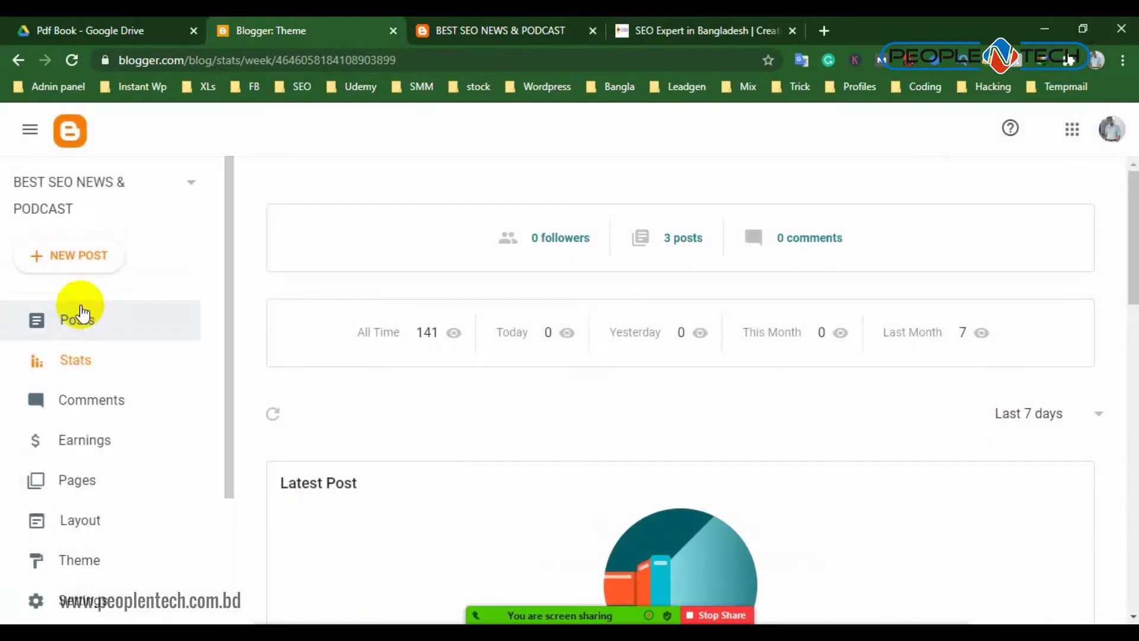
pyautogui.click(77, 305)
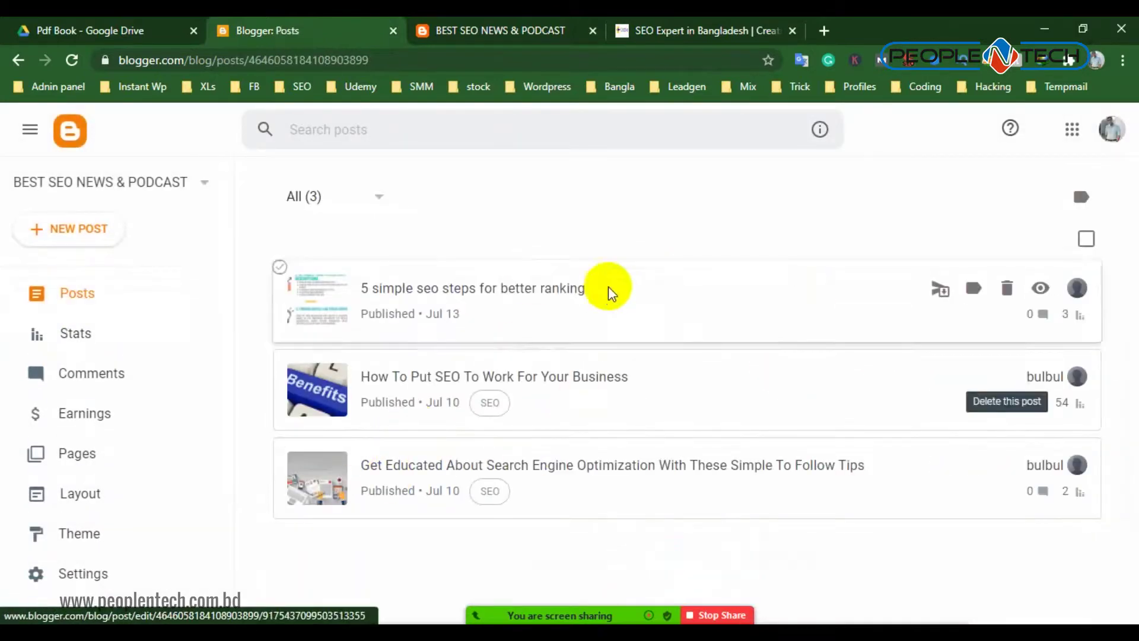
pyautogui.click(76, 252)
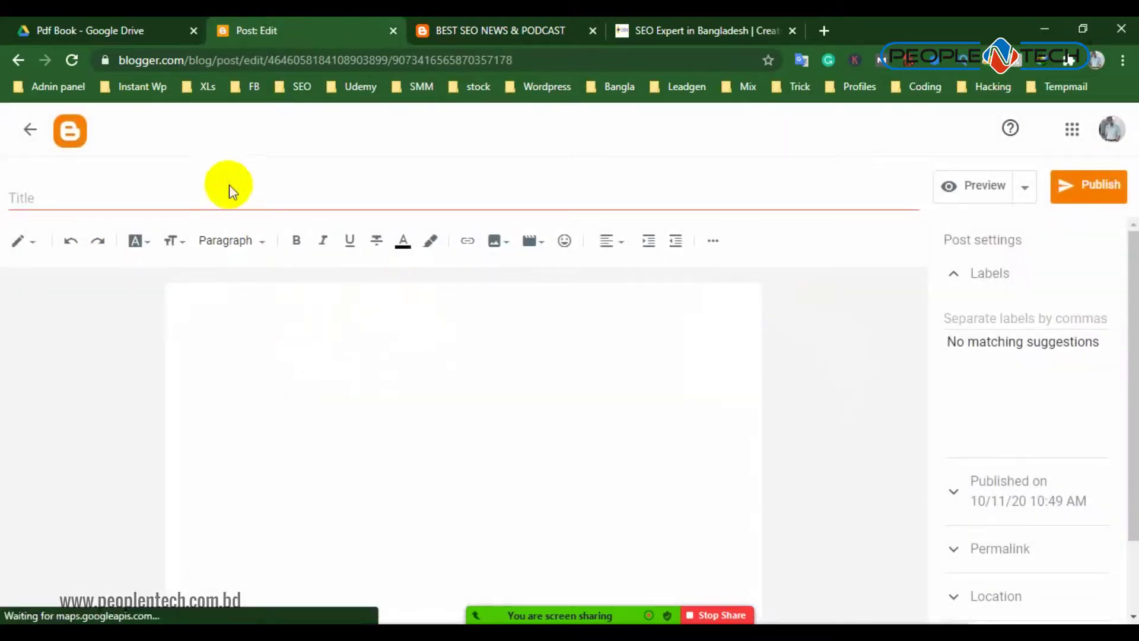
pyautogui.click(384, 342)
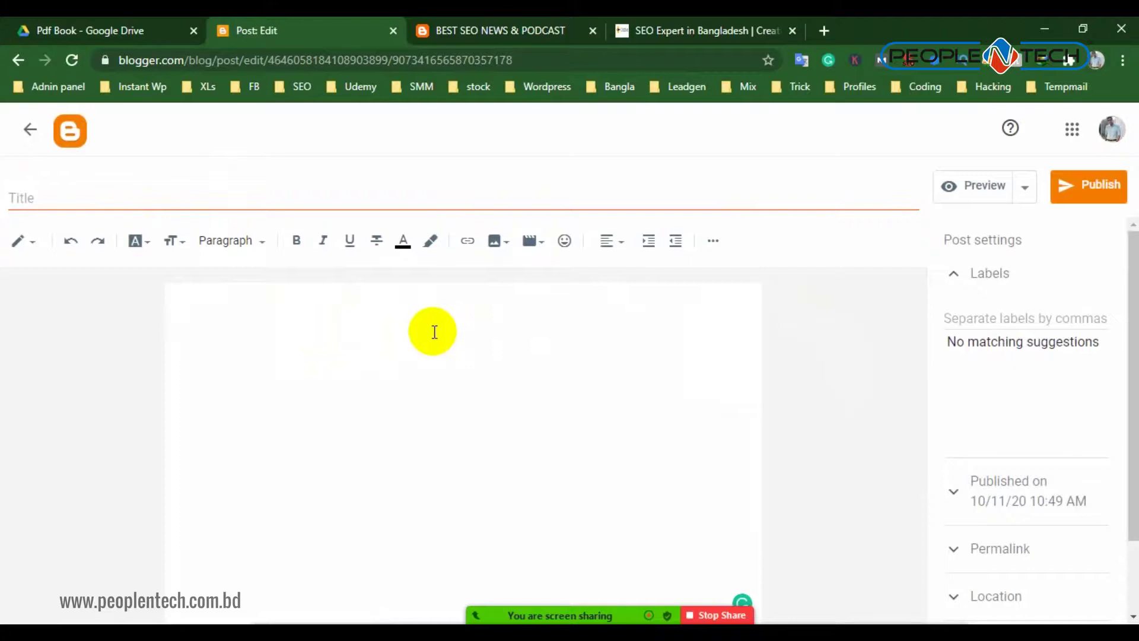
pyautogui.scroll(-2, 1038, 432)
pyautogui.scroll(3, 1030, 468)
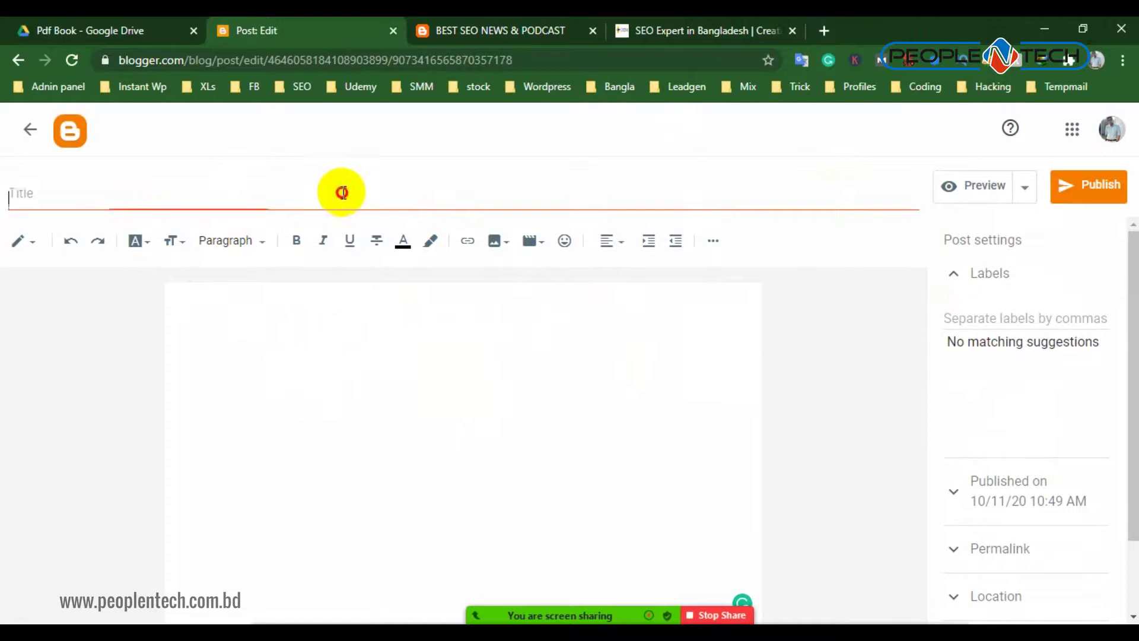
pyautogui.click(321, 339)
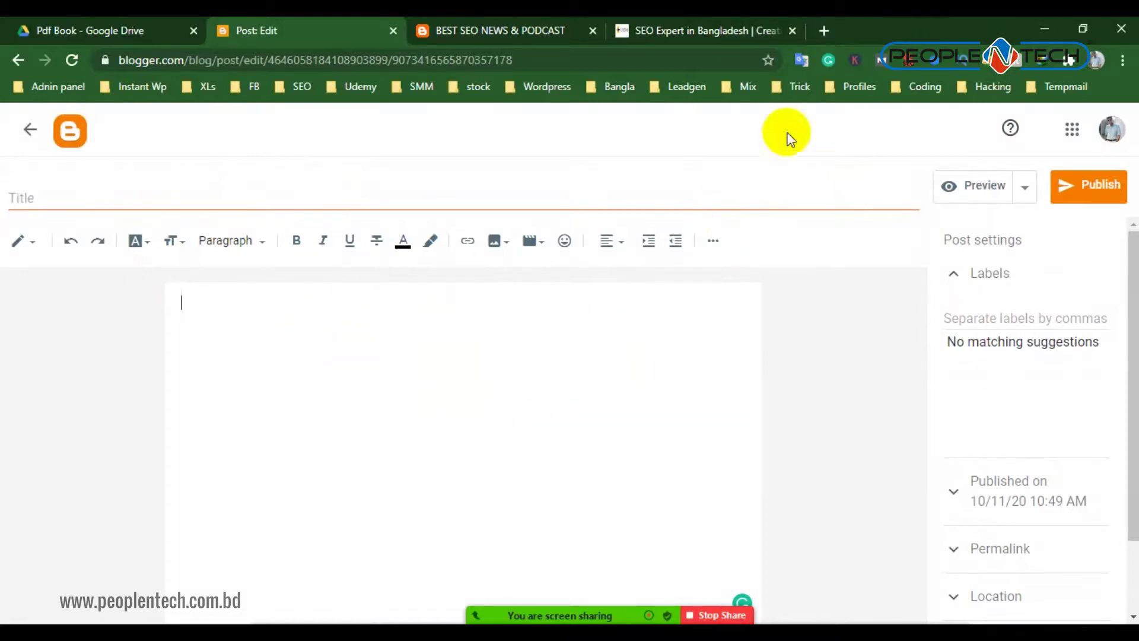
# Switch to the desktop and open the folder named Recycle Bin to find the archive with the article files
pyautogui.click(1053, 29)
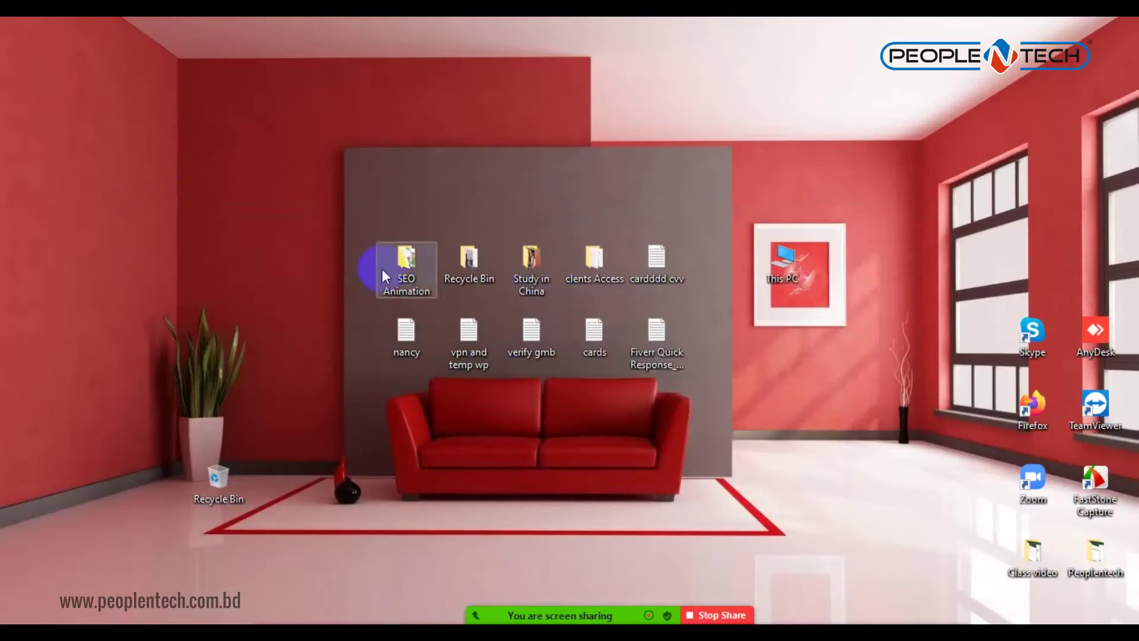
pyautogui.click(481, 268)
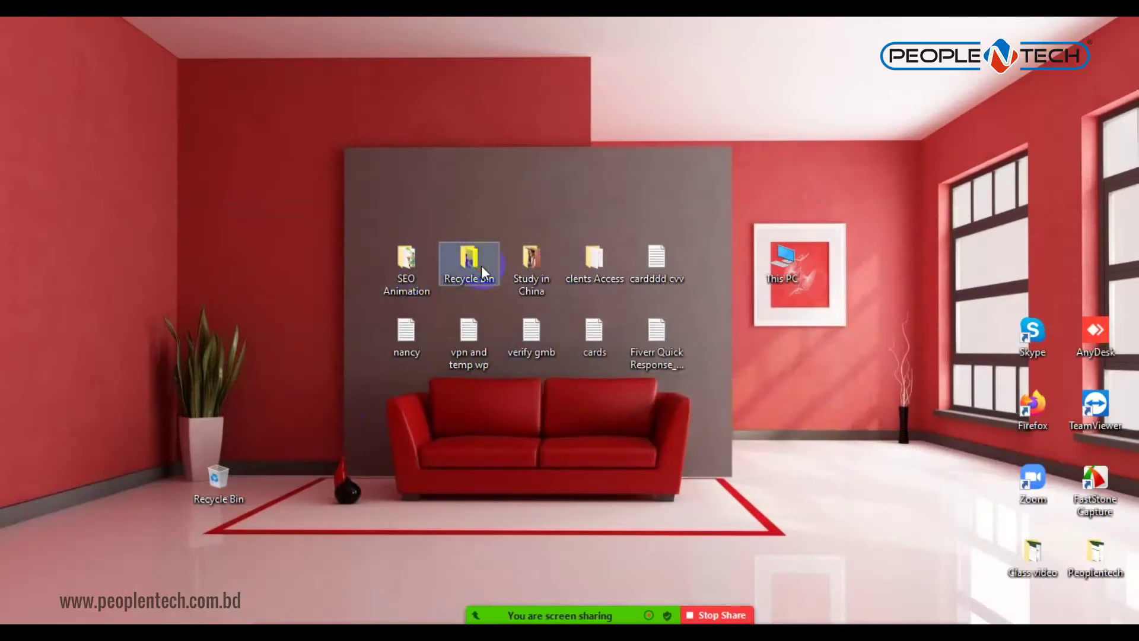
pyautogui.doubleClick(482, 265)
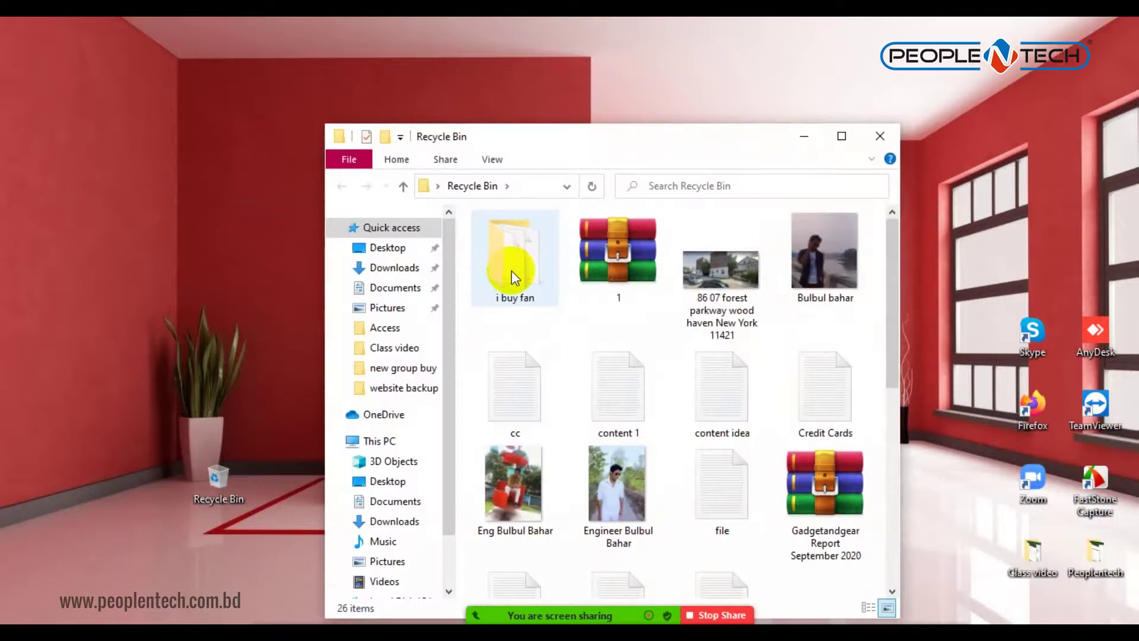
pyautogui.scroll(-5, 591, 283)
pyautogui.scroll(5, 596, 297)
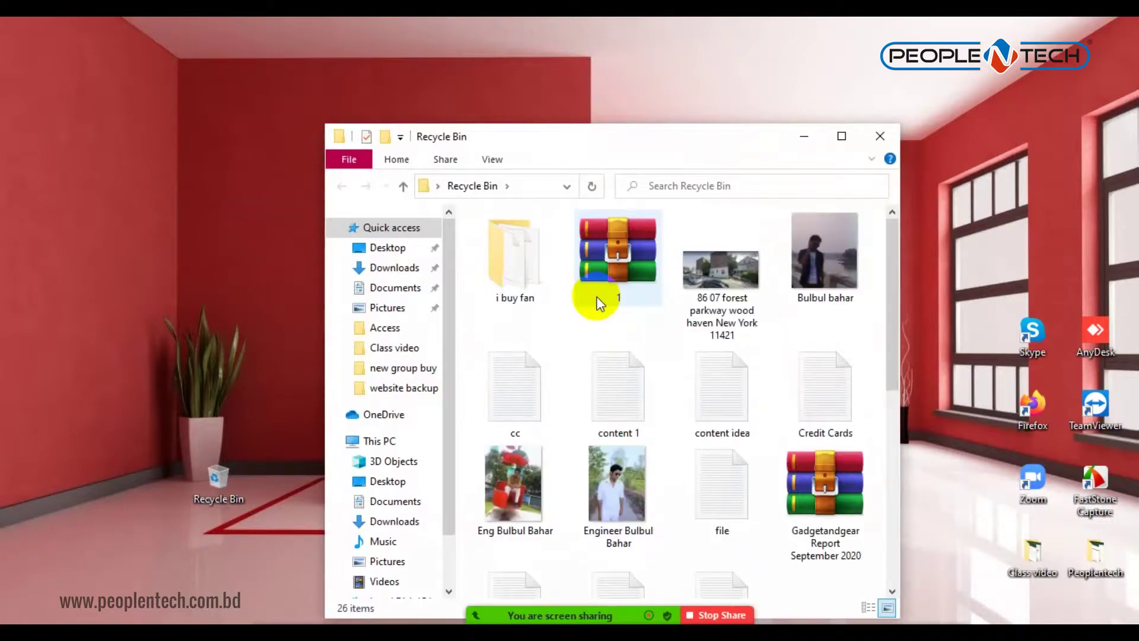
pyautogui.scroll(-5, 596, 297)
pyautogui.scroll(5, 596, 297)
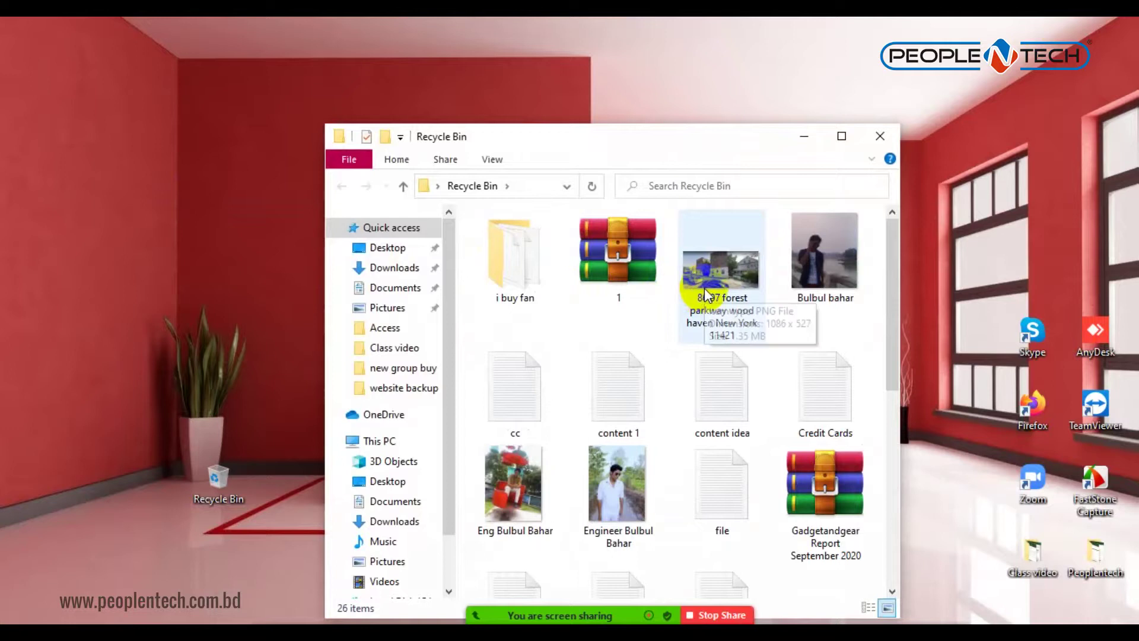
# Extract archive 1 into a folder of the same name
pyautogui.click(632, 266)
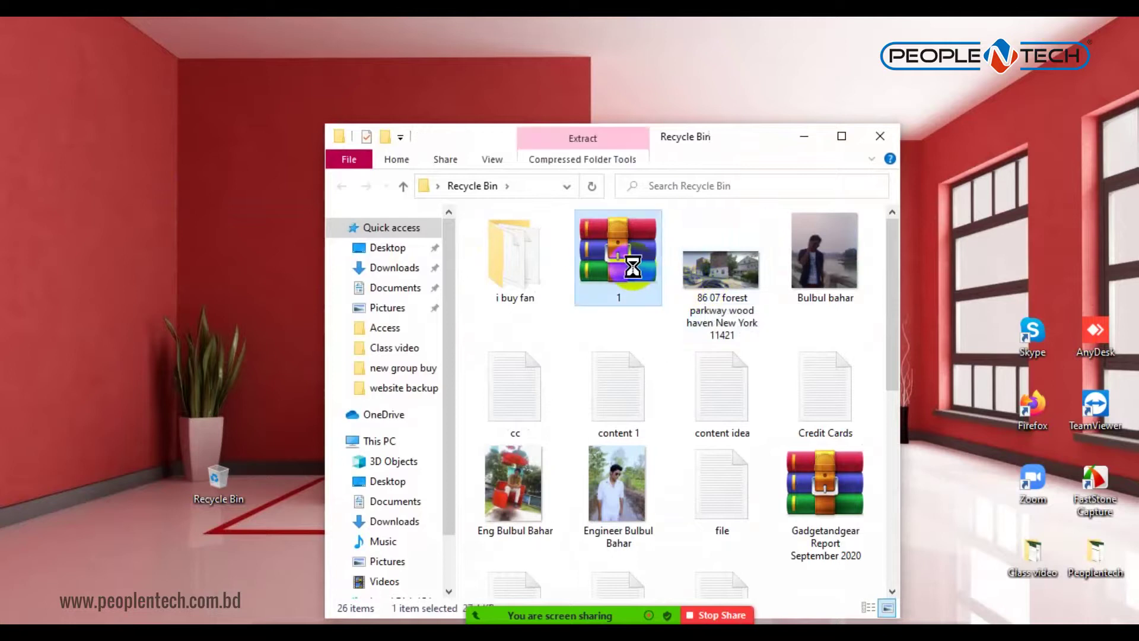
pyautogui.rightClick(632, 265)
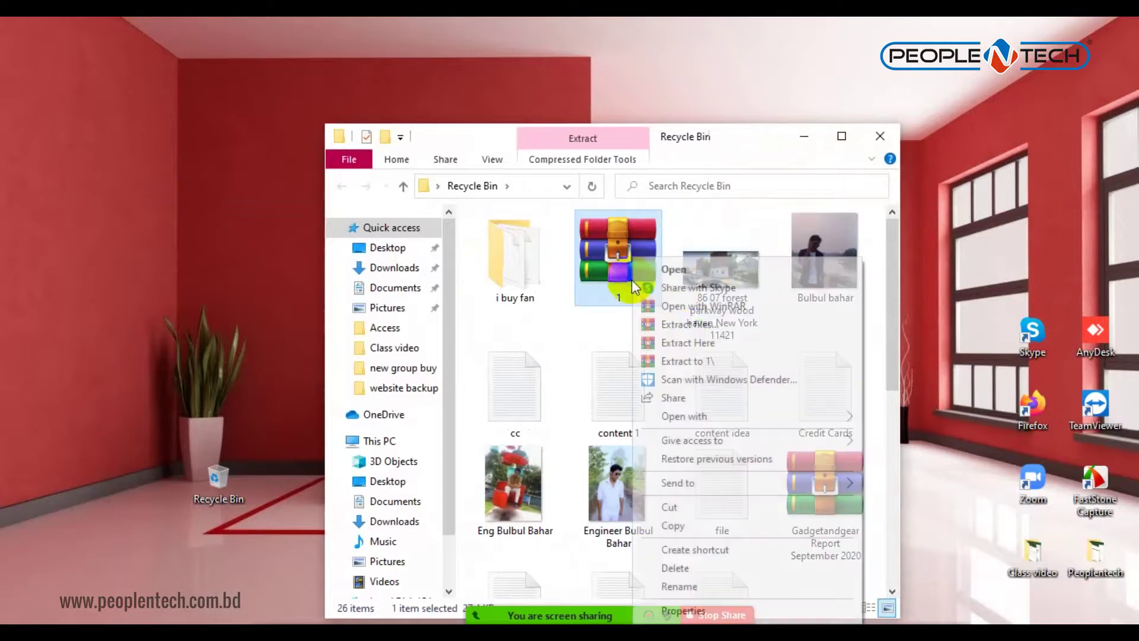
pyautogui.click(691, 363)
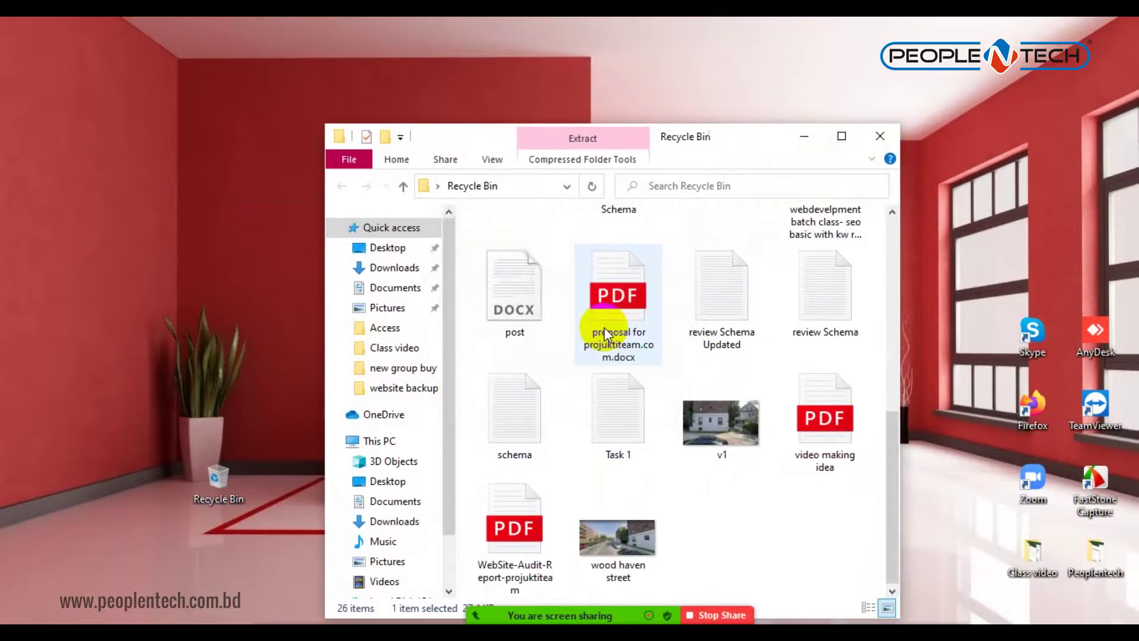
# Open seo_tips_from_the_professionals_that_help from extracted folder 1 in Notepad and copy its title line
pyautogui.doubleClick(525, 267)
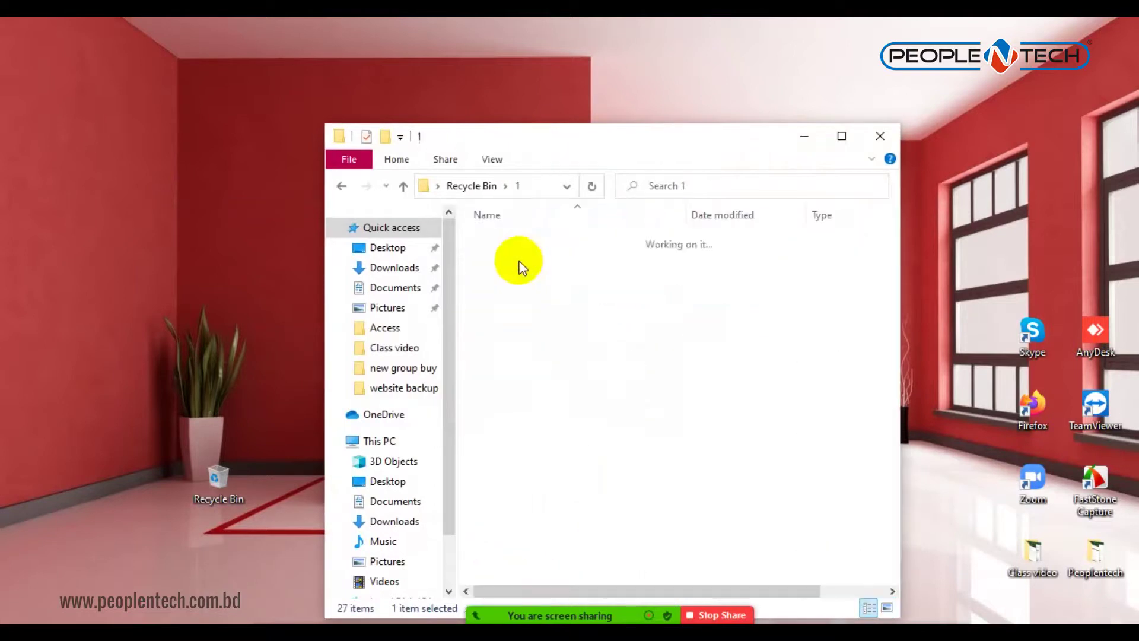
pyautogui.click(546, 384)
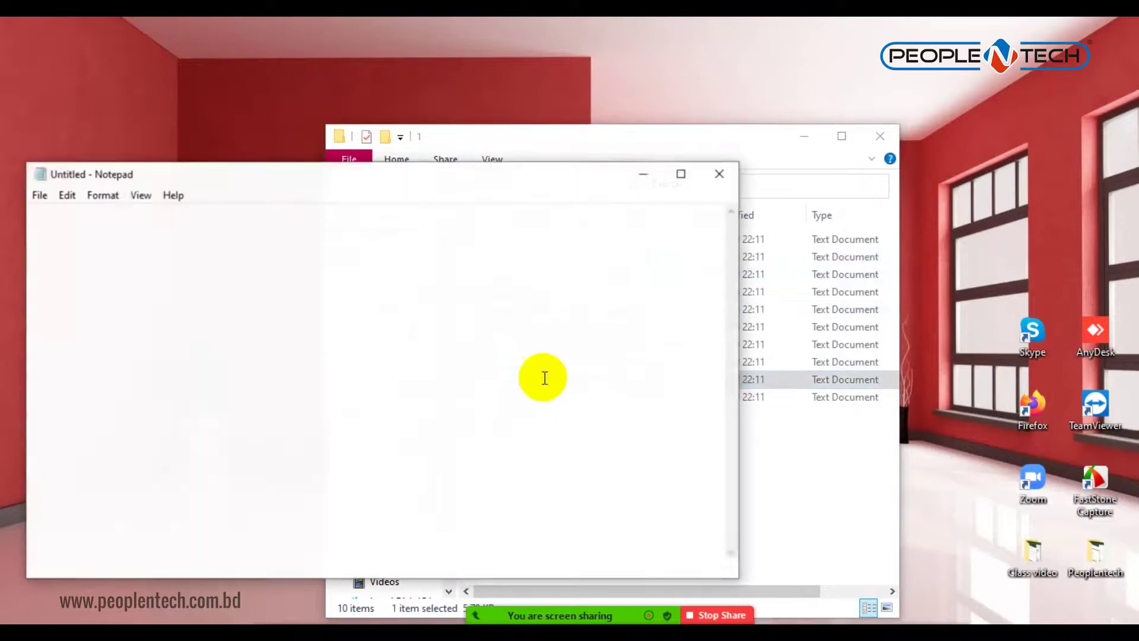
pyautogui.click(326, 209)
pyautogui.moveTo(325, 209); pyautogui.dragTo(17, 159)
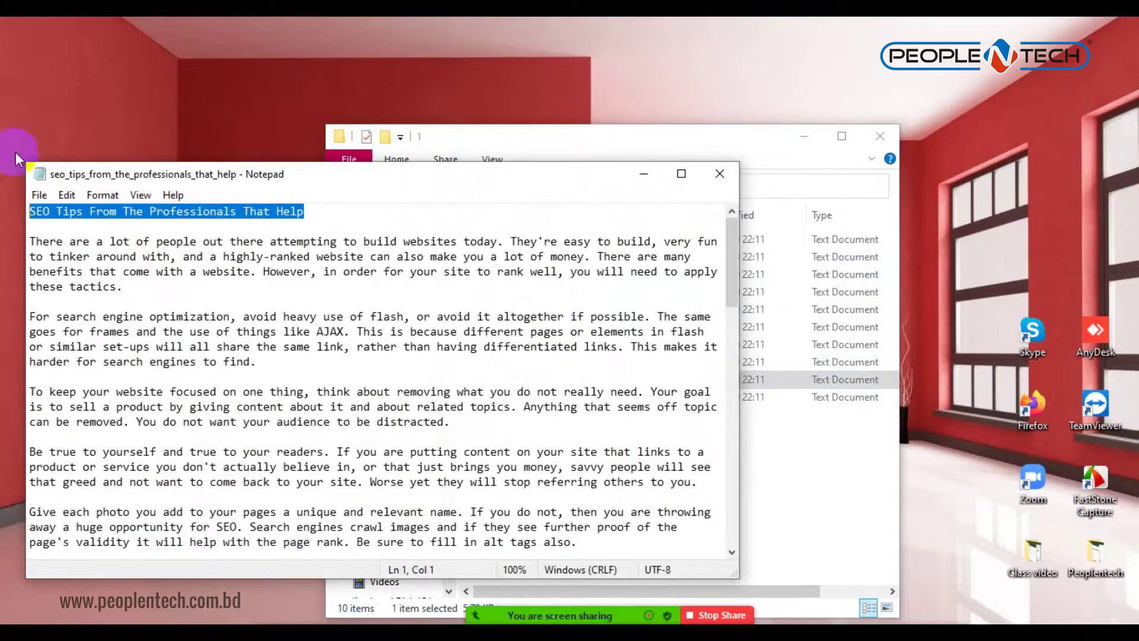
pyautogui.rightClick(207, 206)
pyautogui.click(264, 264)
# Return to the blog post editor and paste "SEO Tips From The Professionals That Help" as the post title
pyautogui.click(880, 136)
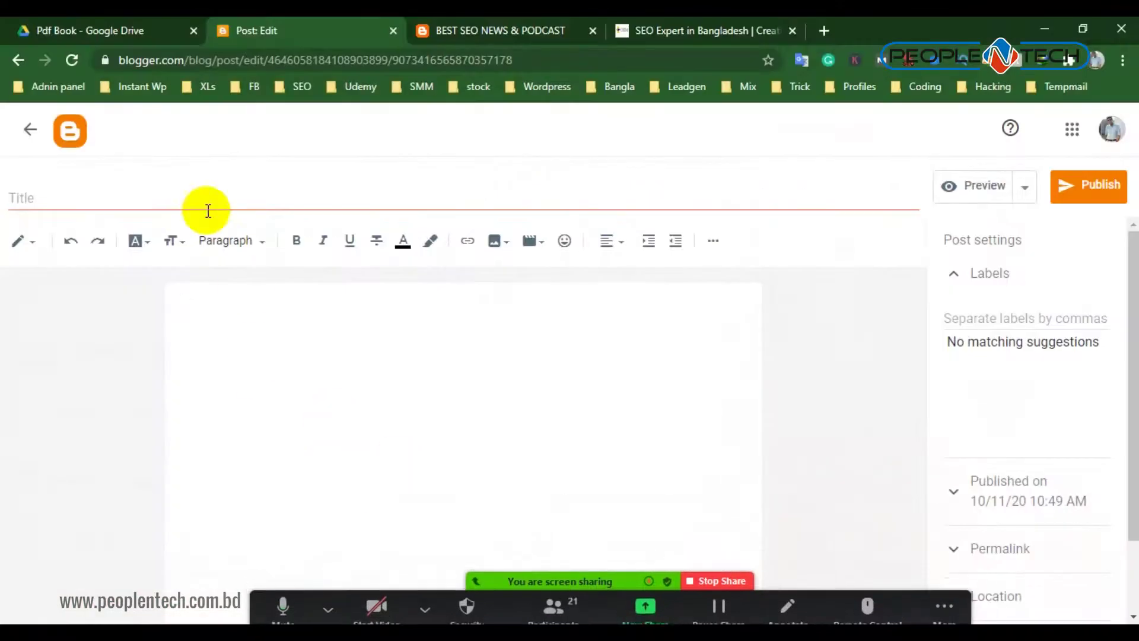
pyautogui.rightClick(186, 201)
pyautogui.click(285, 331)
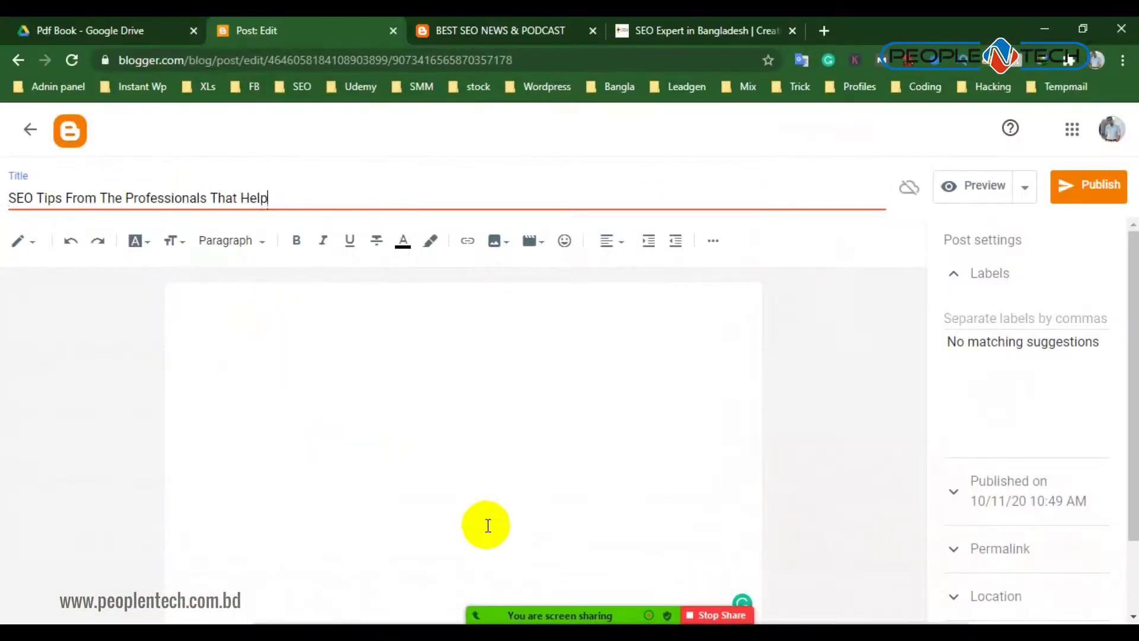
# Return to the seo_tips_from_the_professionals_that_help file in Notepad and copy the article text below its title line
pyautogui.moveTo(638, 633)
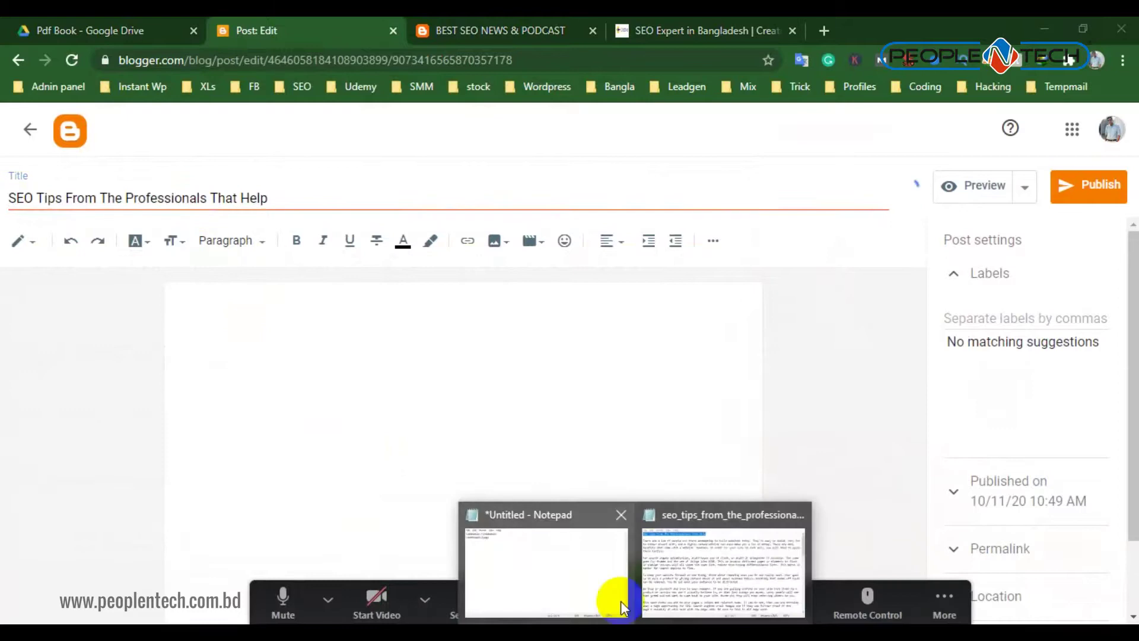
pyautogui.moveTo(617, 546)
pyautogui.click(664, 540)
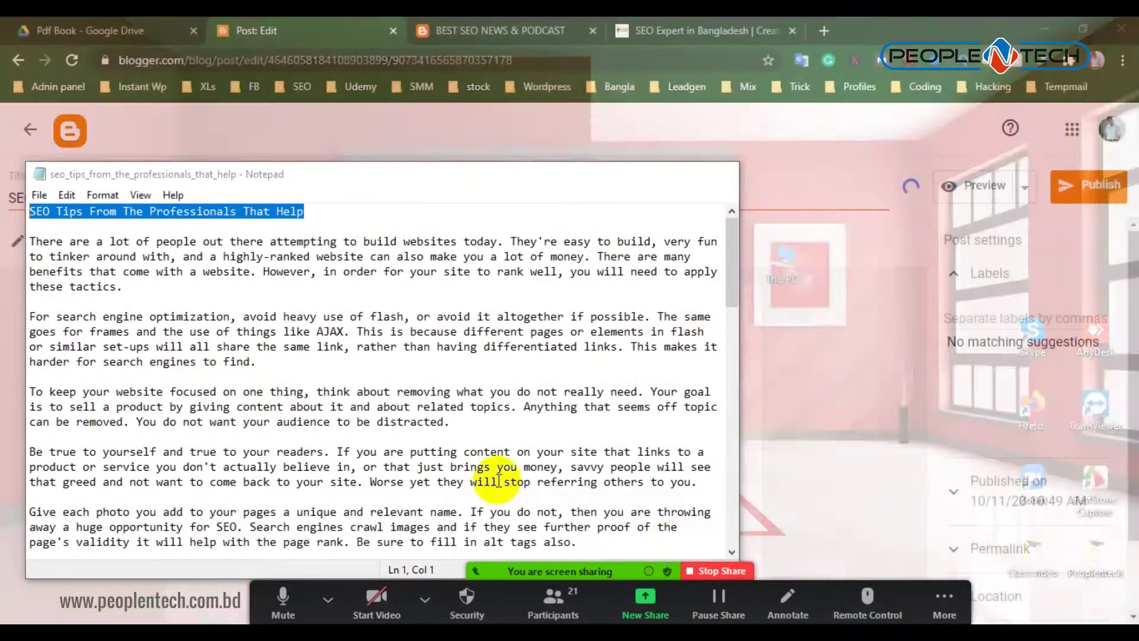
pyautogui.moveTo(30, 244); pyautogui.dragTo(664, 541)
pyautogui.rightClick(352, 251)
pyautogui.click(391, 306)
pyautogui.click(643, 174)
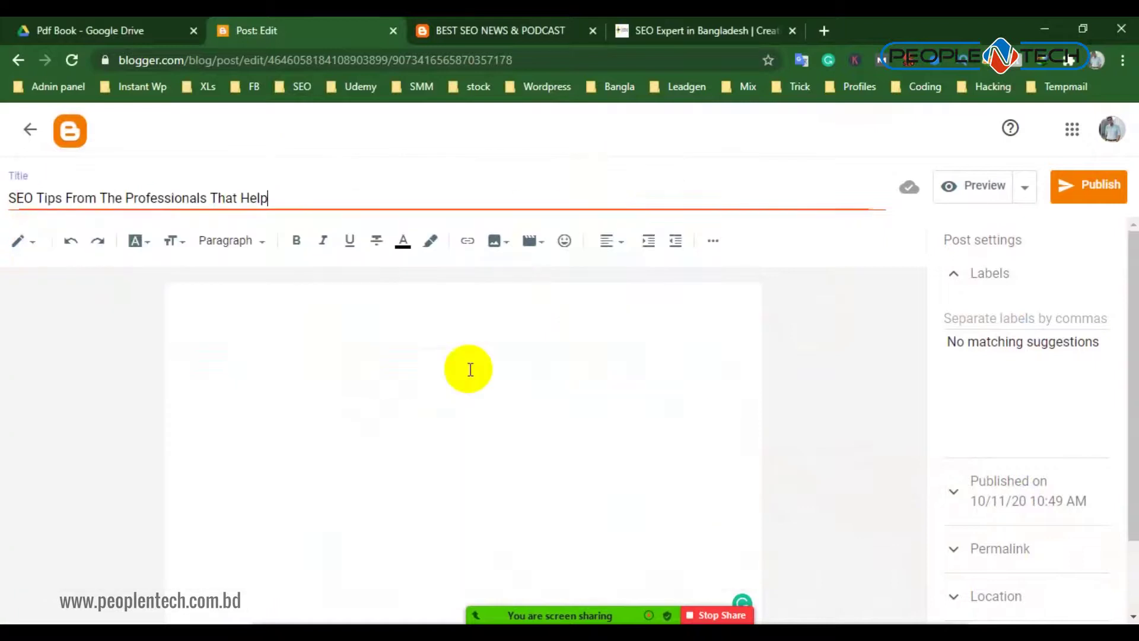
# Paste the copied article text into the body of the blog post
pyautogui.click(265, 315)
pyautogui.rightClick(265, 314)
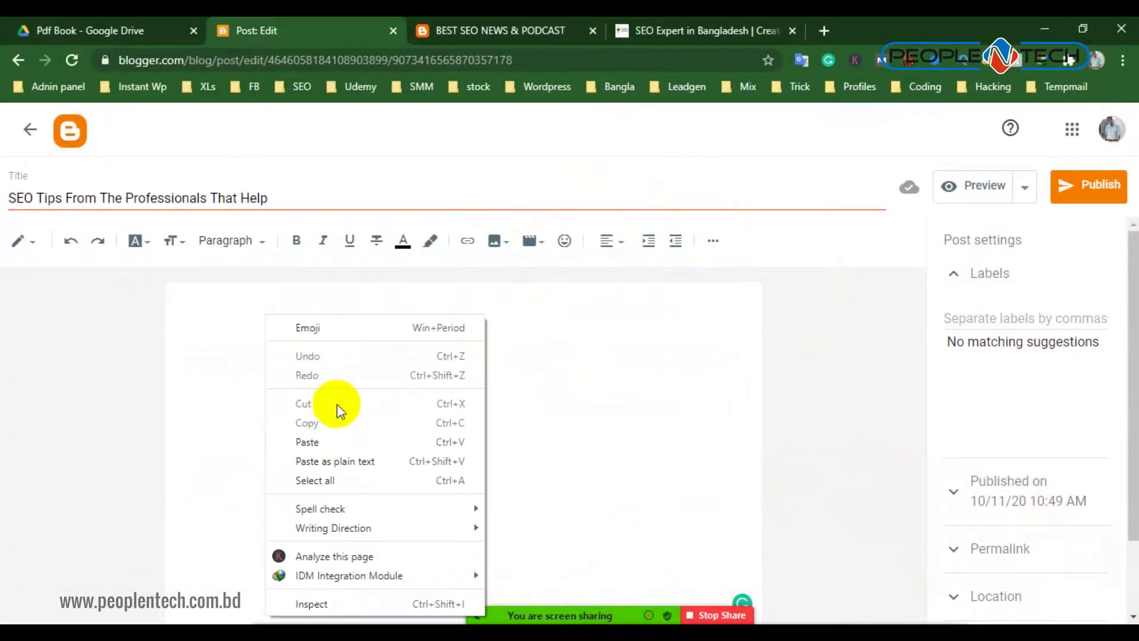
pyautogui.click(323, 440)
pyautogui.scroll(5, 396, 428)
pyautogui.scroll(10, 396, 428)
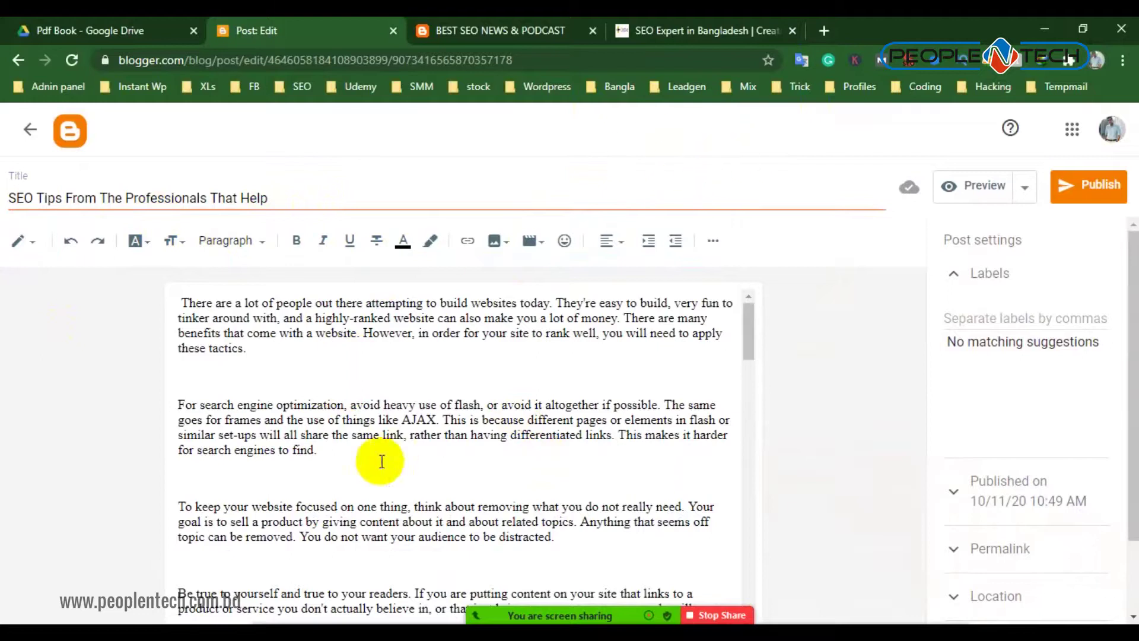
# Correct the flagged grammar near the article's end, replacing "which do" with "that do" in the paragraph about regularly updated sites
pyautogui.scroll(-12, 381, 462)
pyautogui.scroll(-15, 298, 453)
pyautogui.moveTo(462, 417)
pyautogui.click(465, 452)
pyautogui.moveTo(691, 380)
pyautogui.click(674, 423)
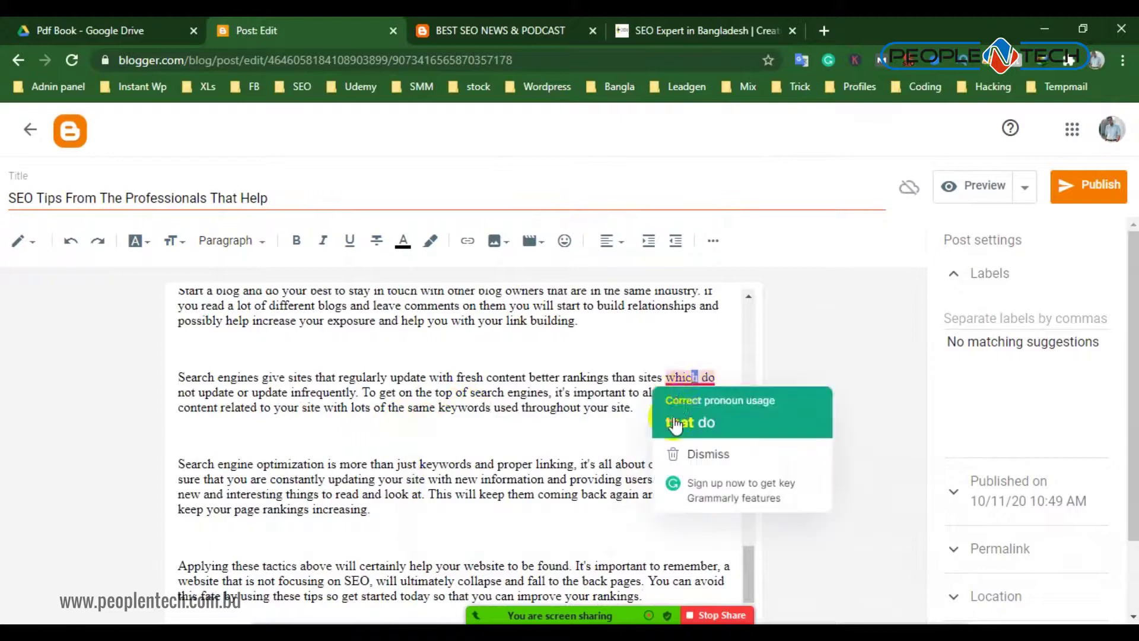
# Start uploading an image from the computer at the blank line above the paragraph beginning "Search engines give sites"
pyautogui.click(285, 356)
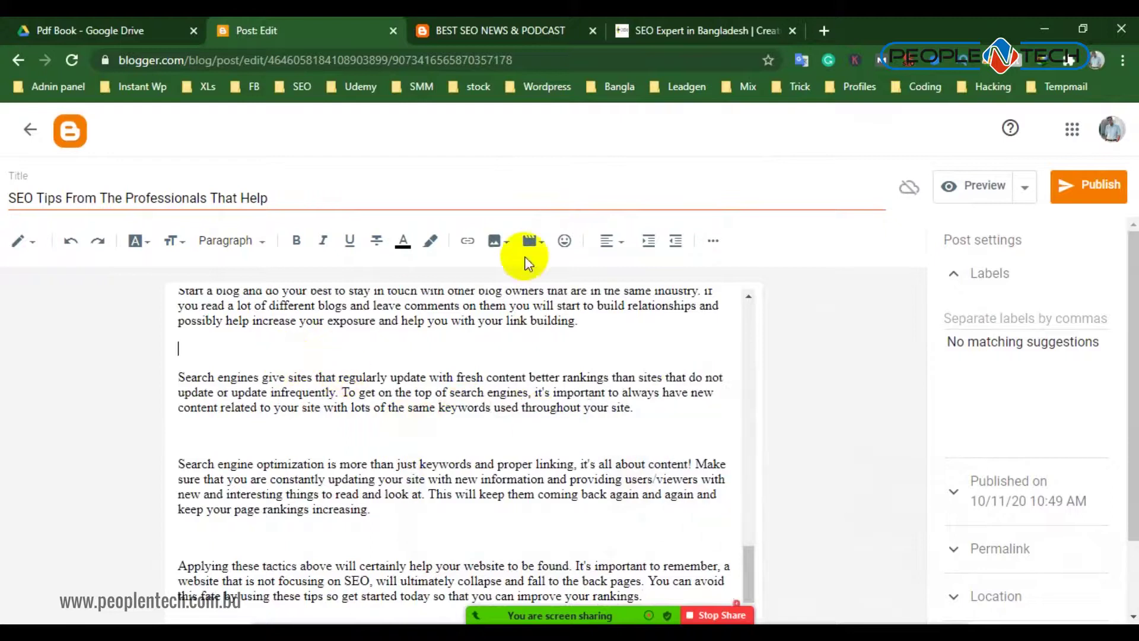
pyautogui.click(500, 242)
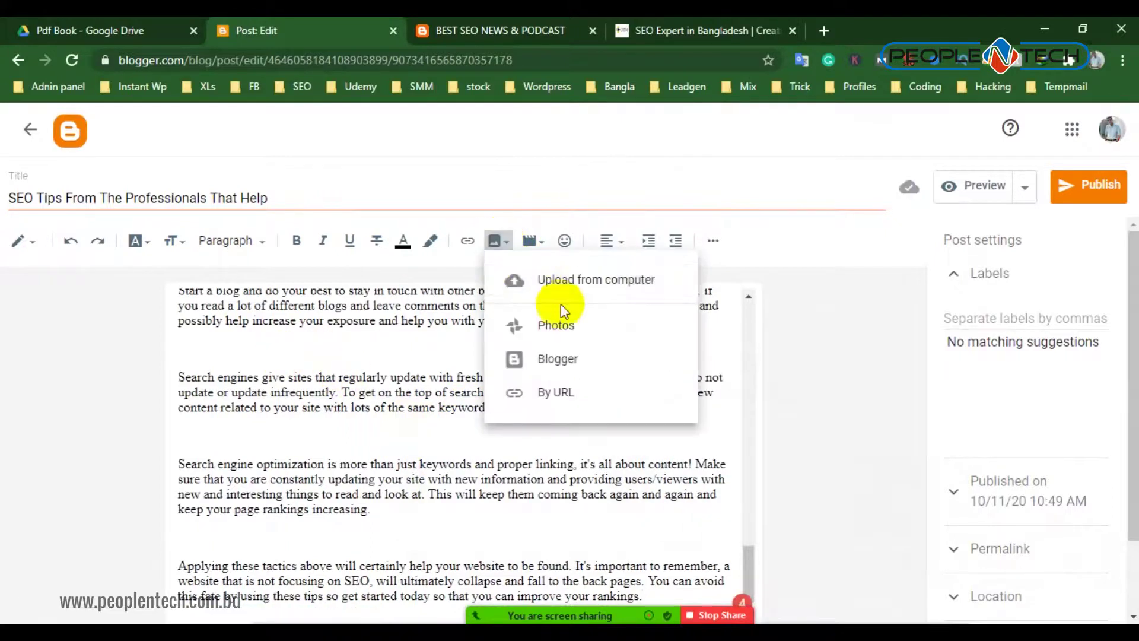
pyautogui.click(575, 287)
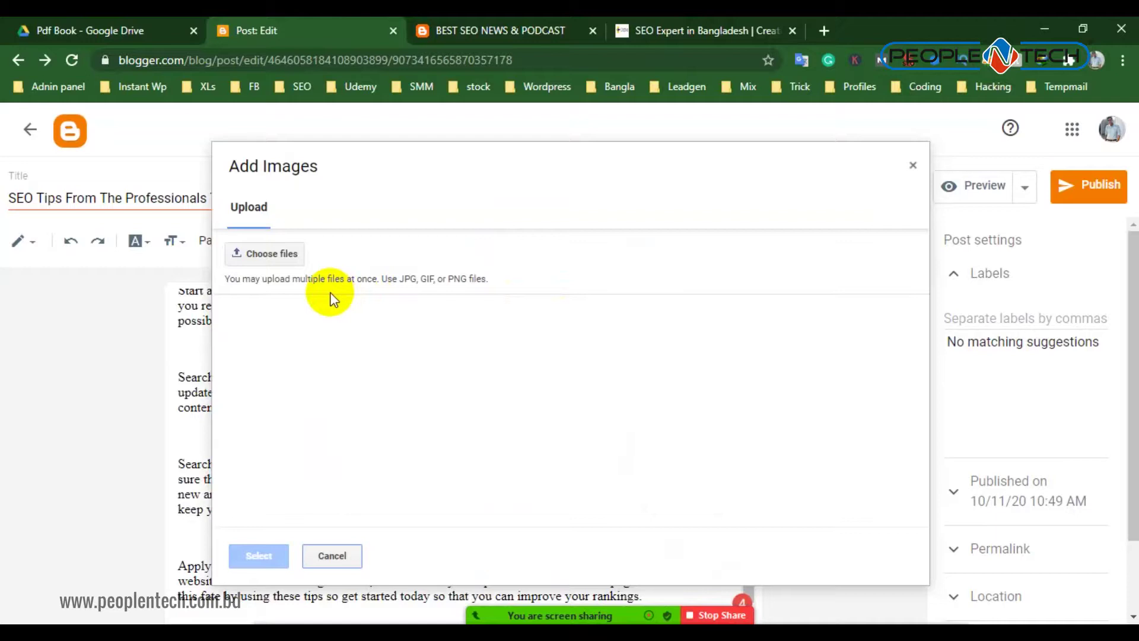
pyautogui.click(277, 242)
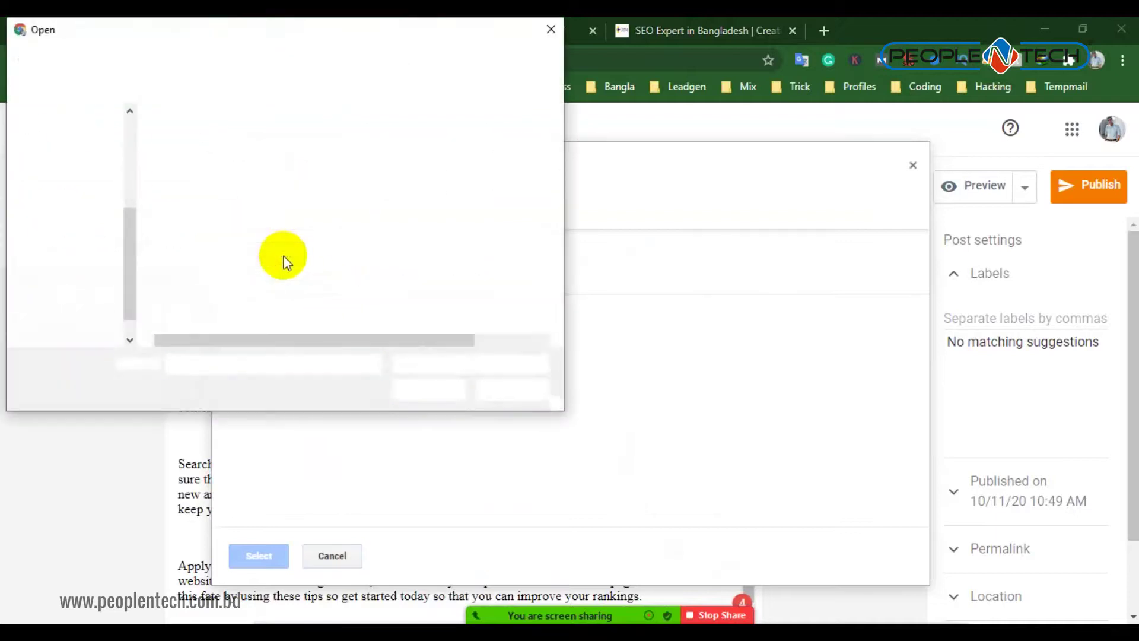
# Look through the SEO folder on the D drive with large icons for a suitable image and select how-google-works
pyautogui.scroll(-1, 83, 310)
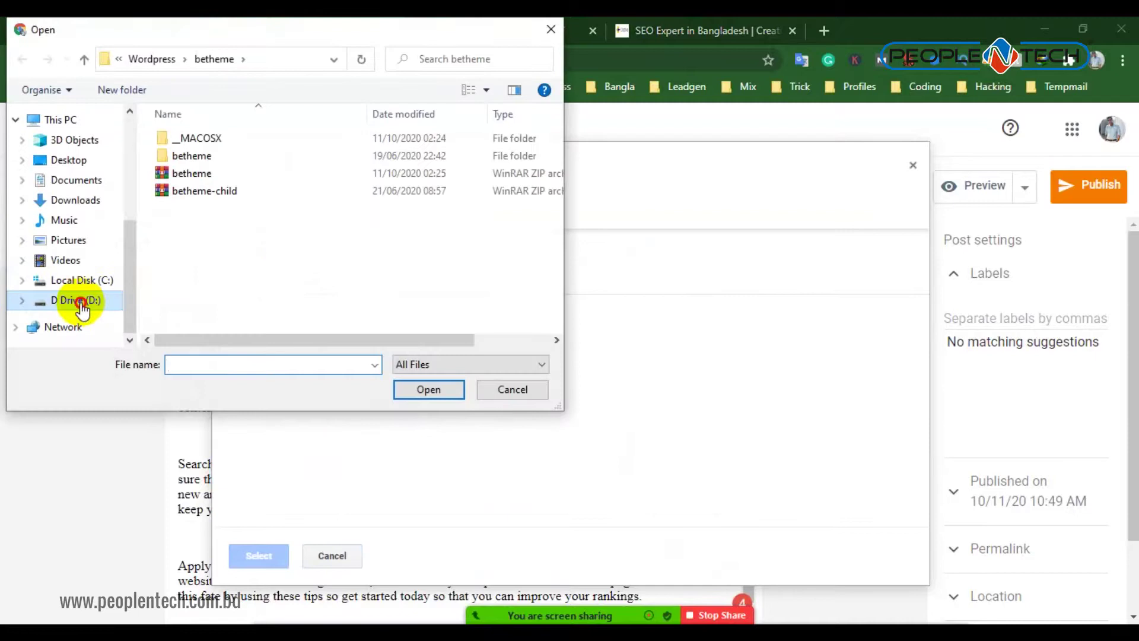
pyautogui.click(80, 304)
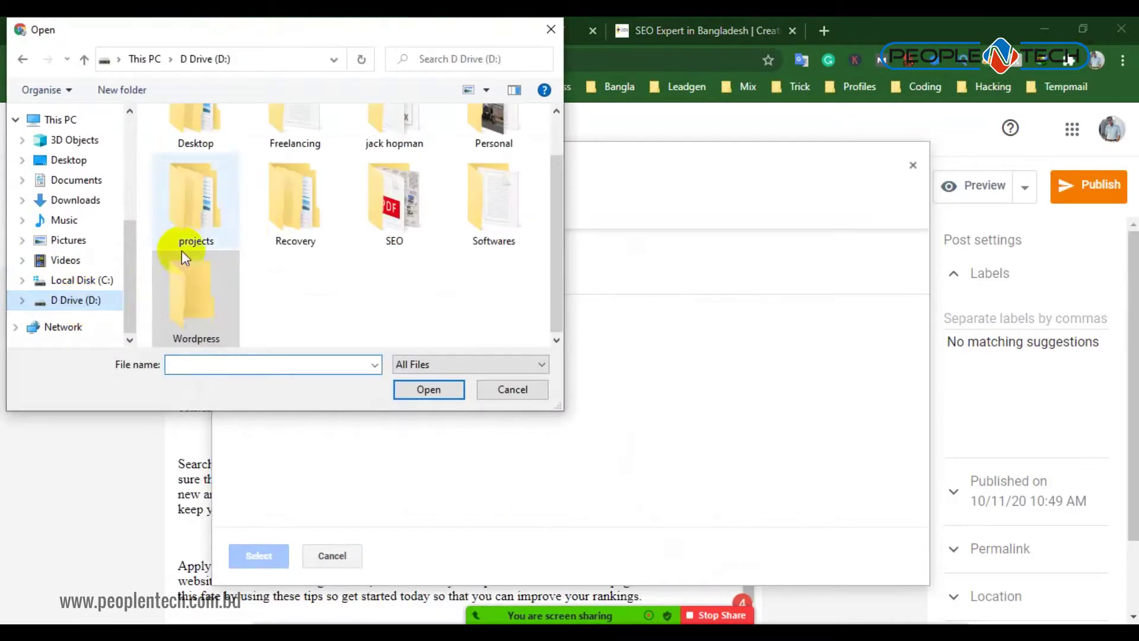
pyautogui.doubleClick(393, 203)
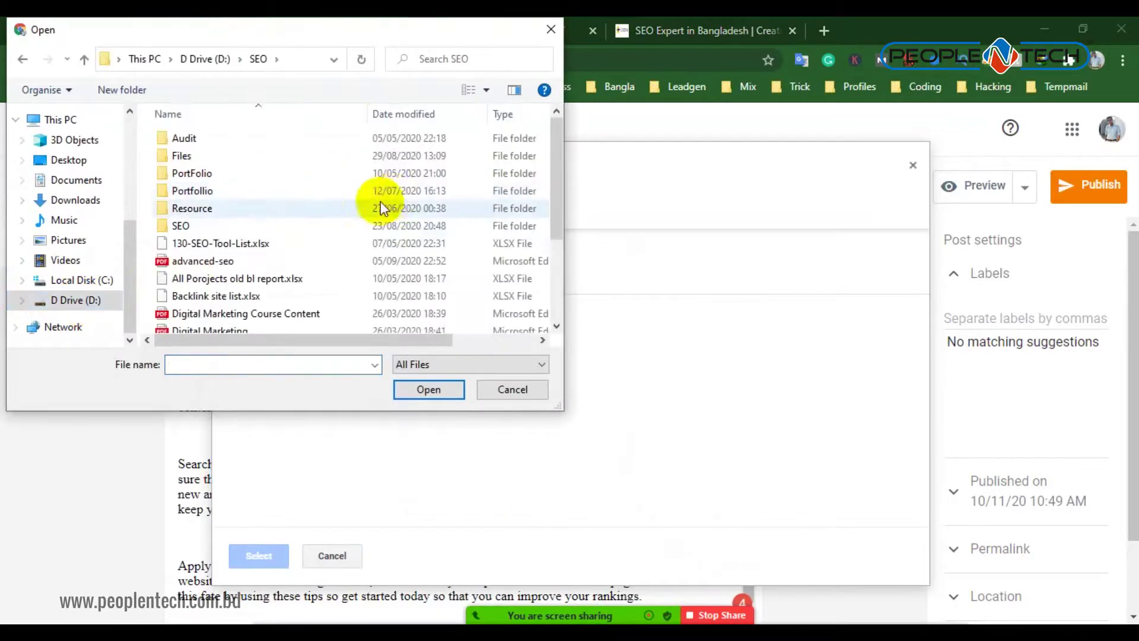
pyautogui.rightClick(322, 198)
pyautogui.moveTo(375, 211)
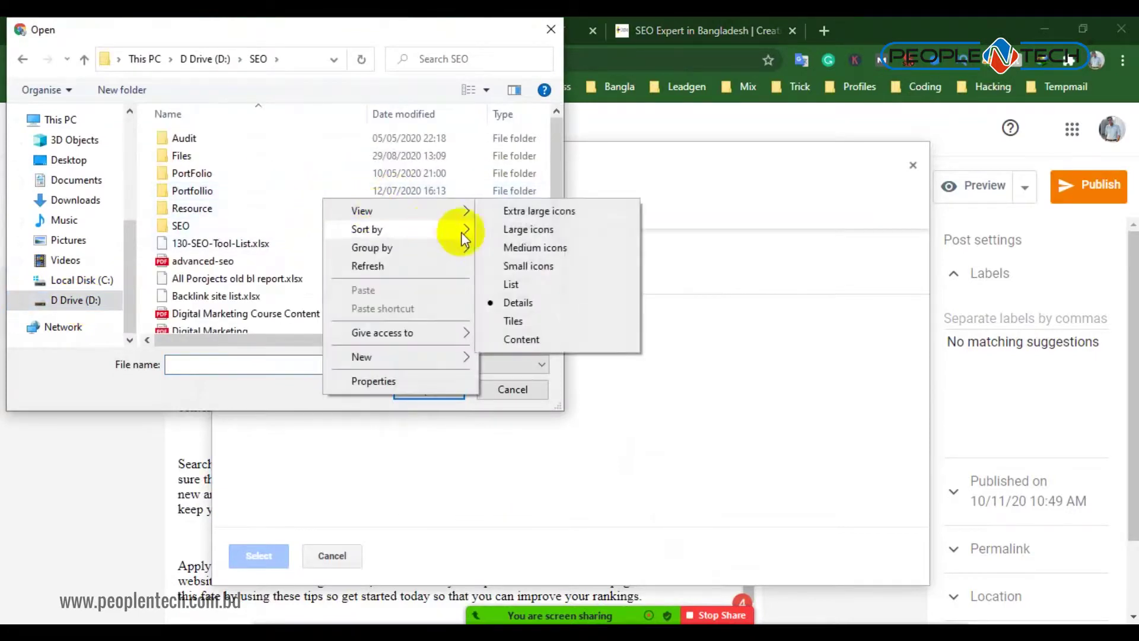
pyautogui.click(499, 236)
pyautogui.scroll(-5, 318, 264)
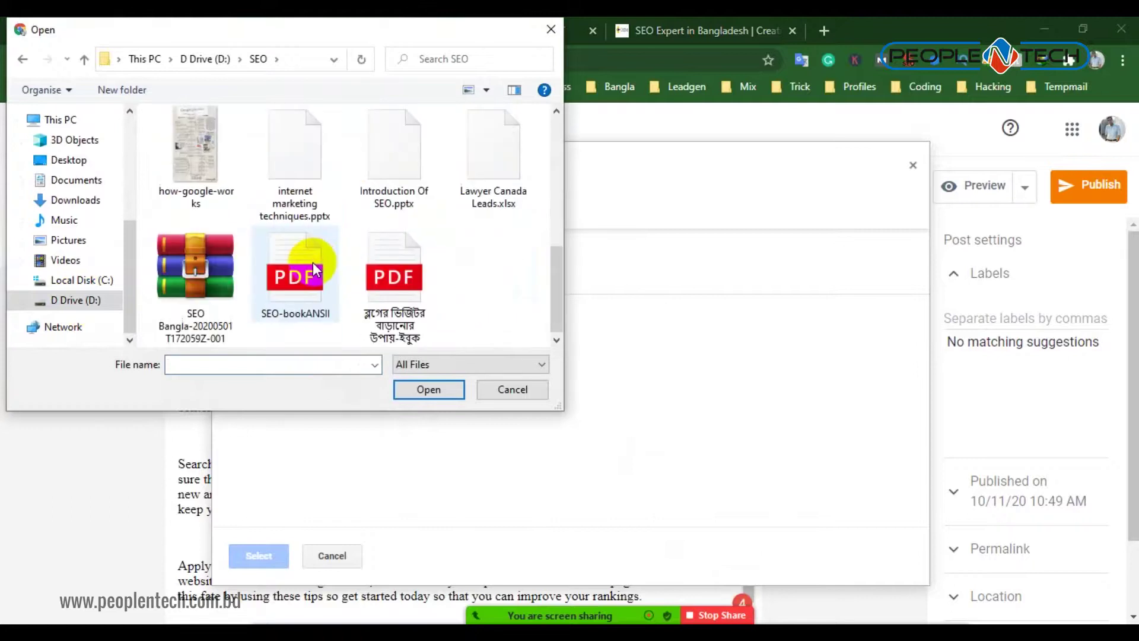
pyautogui.click(173, 129)
pyautogui.scroll(5, 347, 211)
pyautogui.scroll(-5, 344, 214)
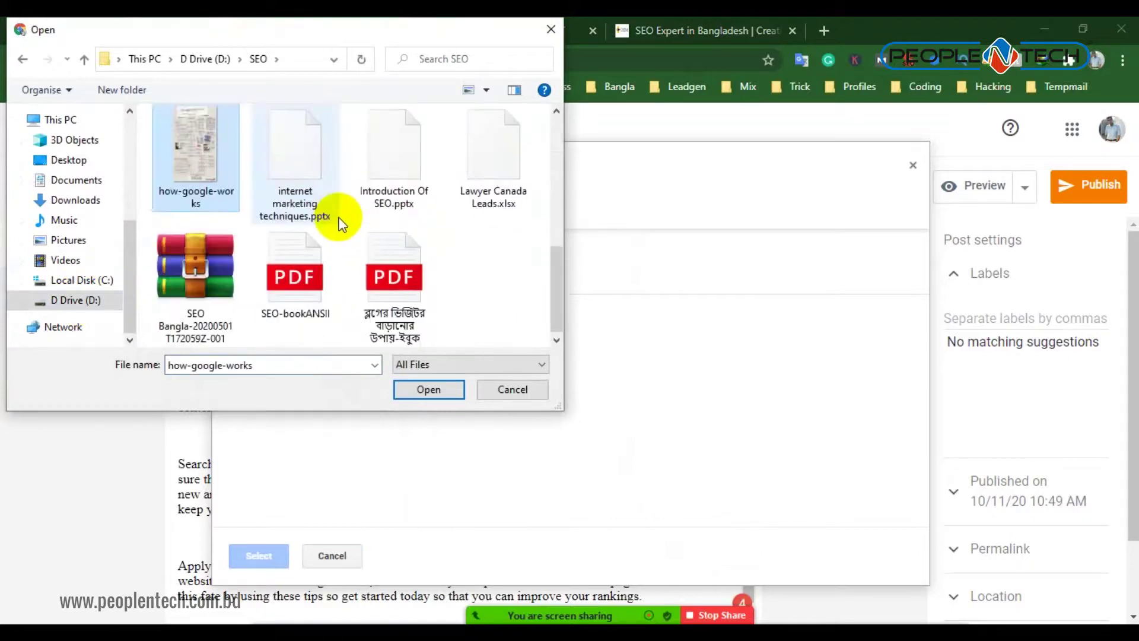
# Check the Personal folder on the D drive for a suitable image and go back to the drive's folder list
pyautogui.click(79, 304)
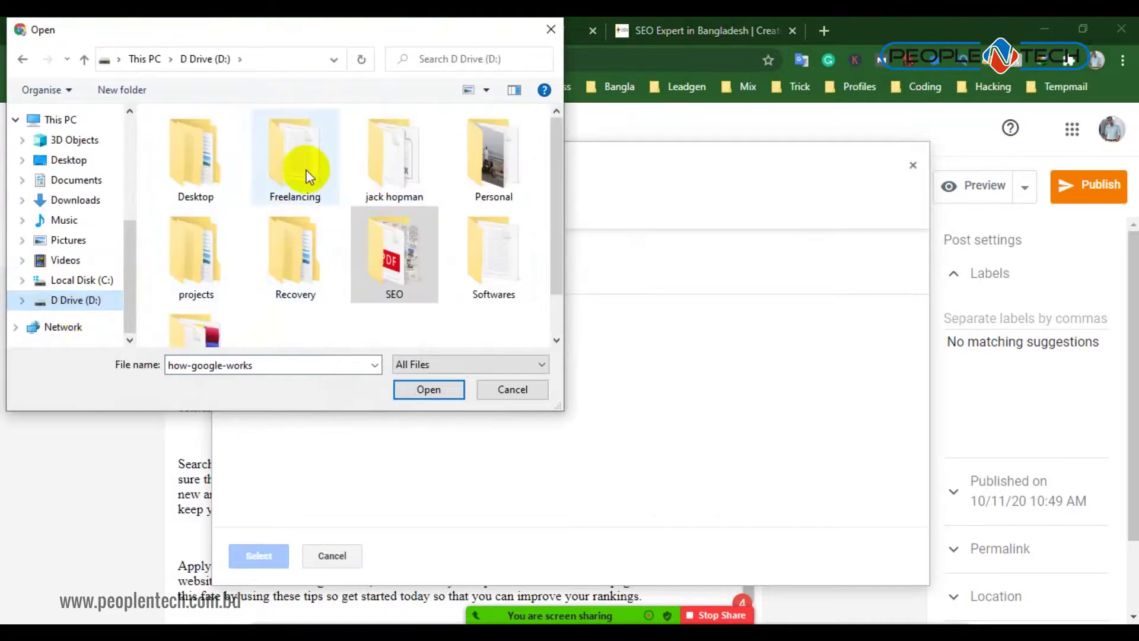
pyautogui.scroll(-1, 497, 177)
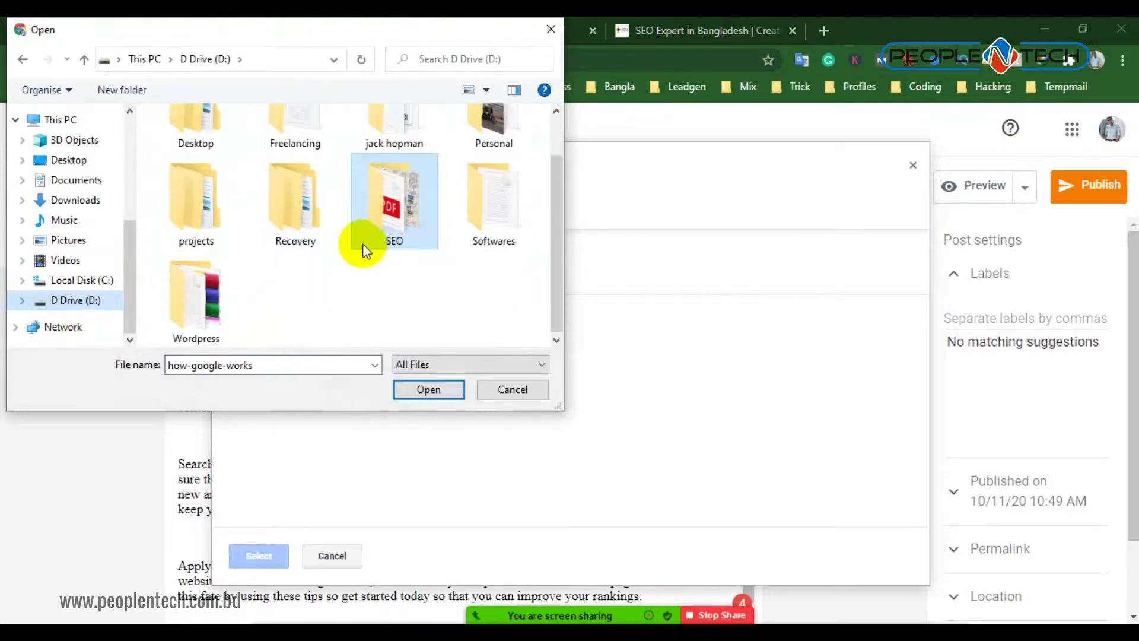
pyautogui.scroll(1, 368, 249)
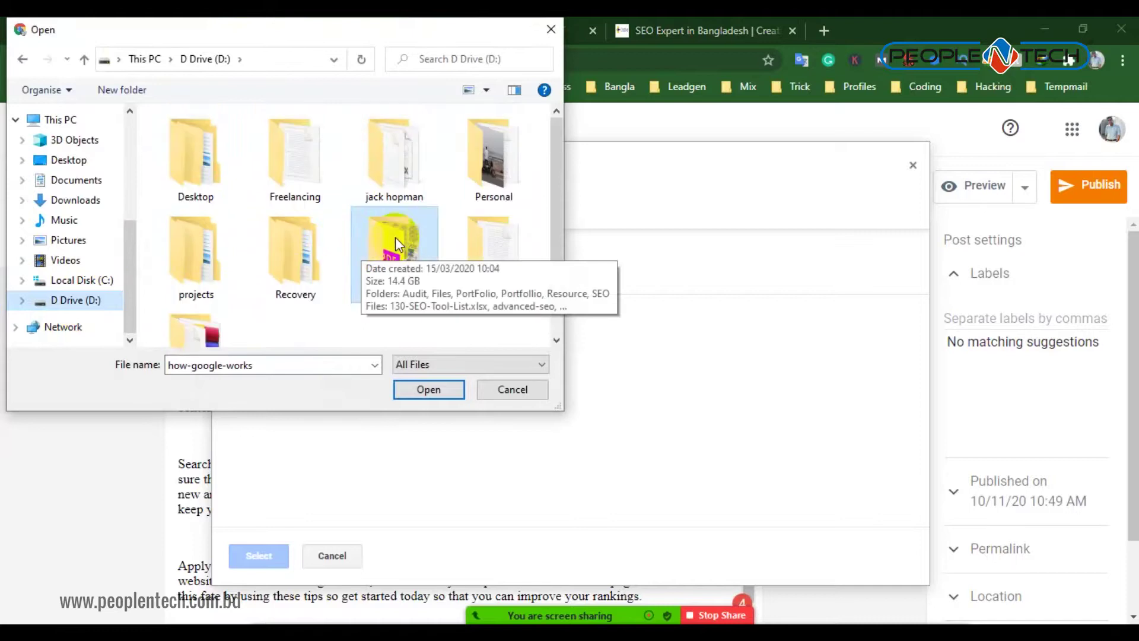
pyautogui.click(492, 170)
pyautogui.doubleClick(492, 170)
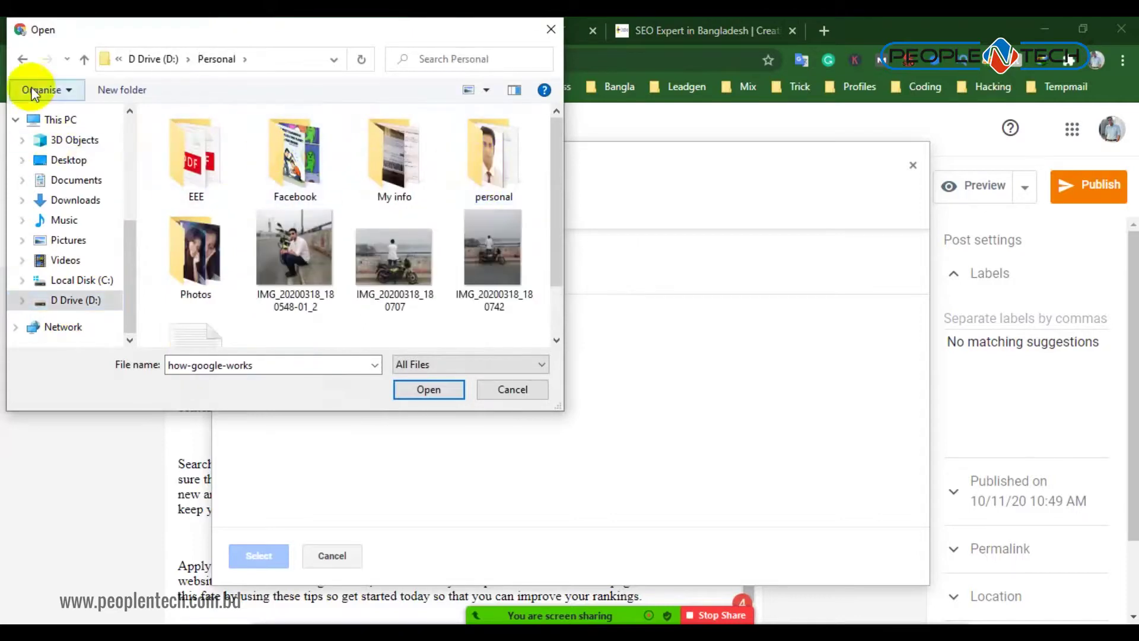
pyautogui.click(21, 59)
# Open the mix images folder inside projects > Creativeniloy on the D drive
pyautogui.scroll(-1, 218, 262)
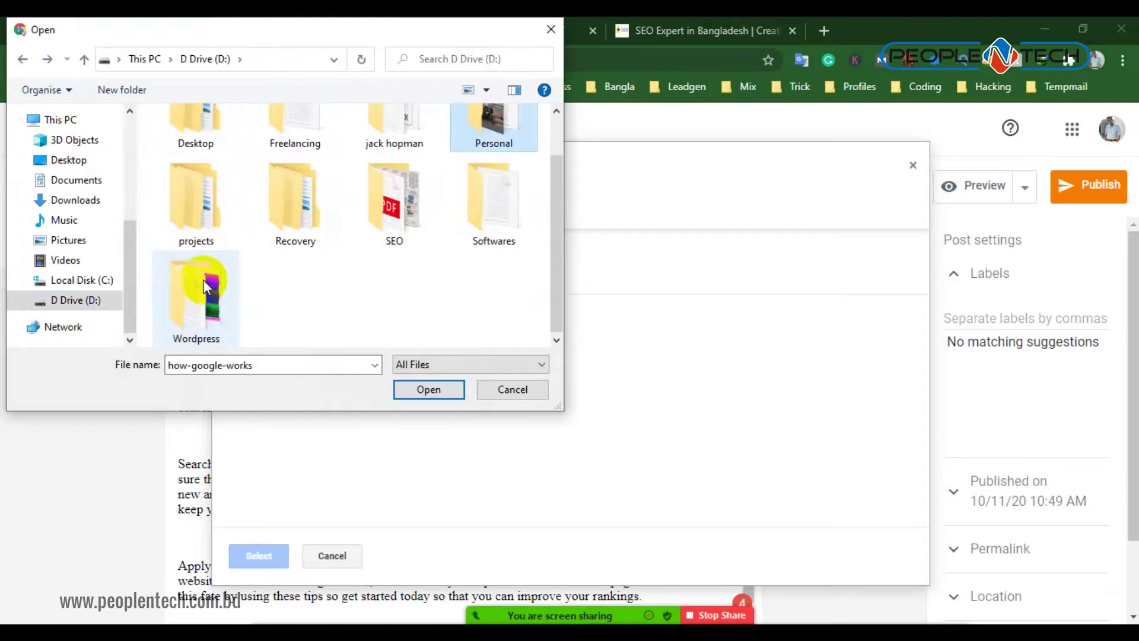
pyautogui.doubleClick(161, 219)
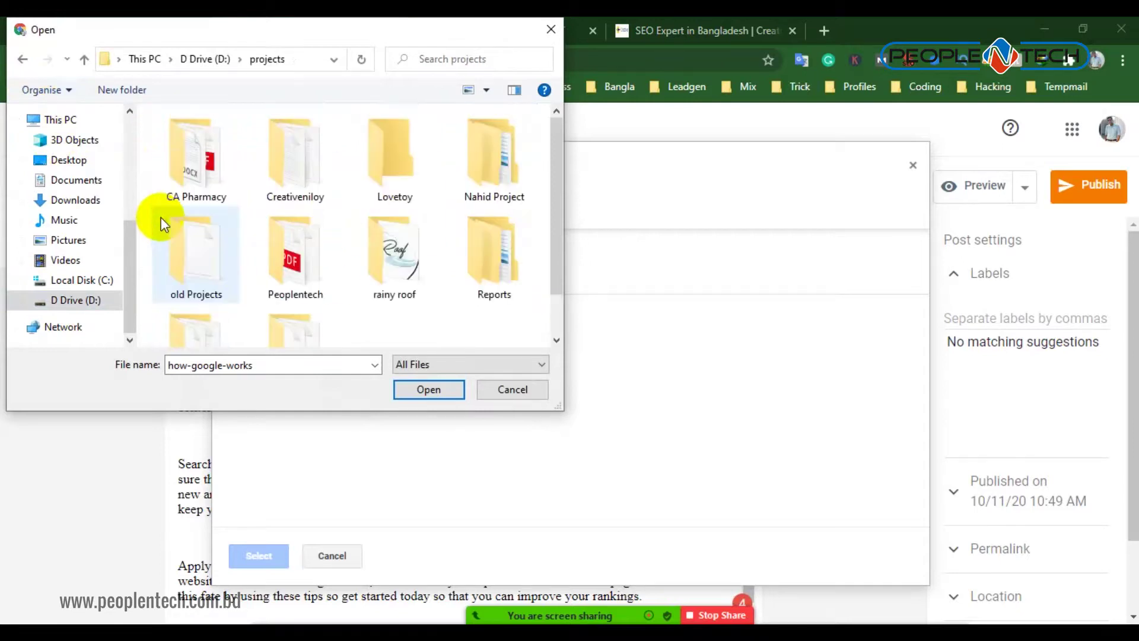
pyautogui.doubleClick(325, 170)
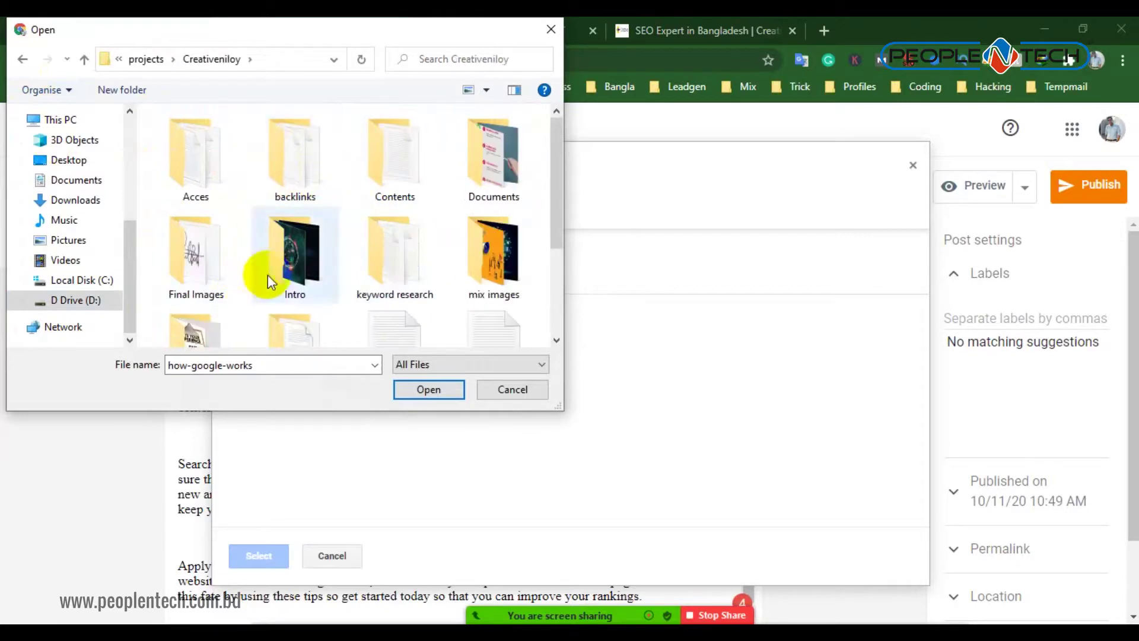
pyautogui.doubleClick(519, 261)
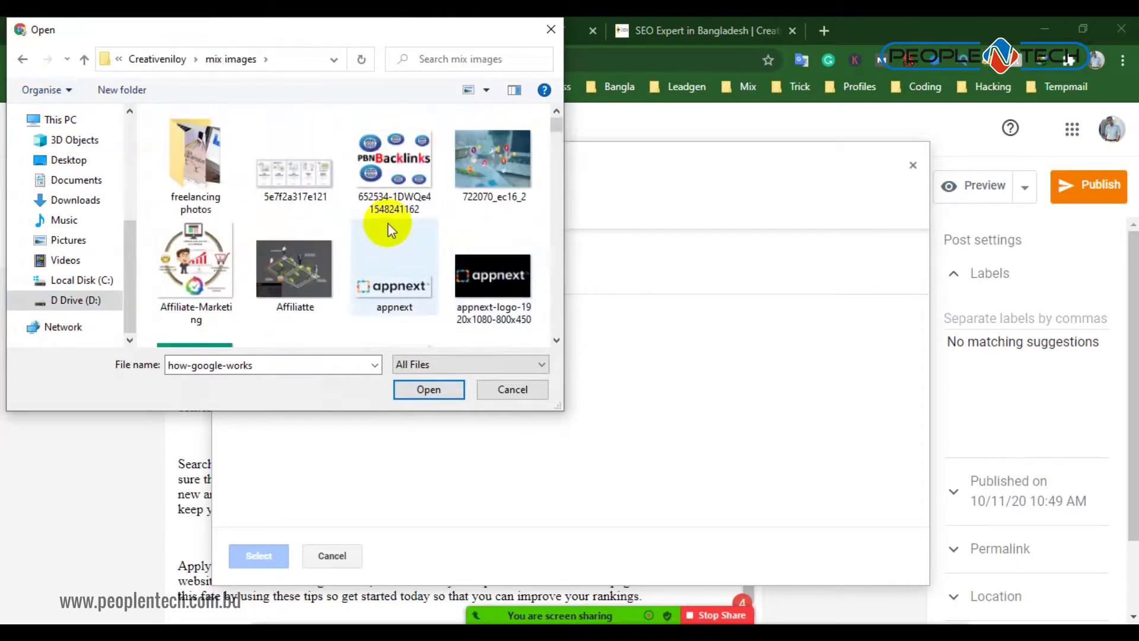
# Look through the thumbnails in the mix images folder for an image that suits the SEO article
pyautogui.scroll(-1, 209, 298)
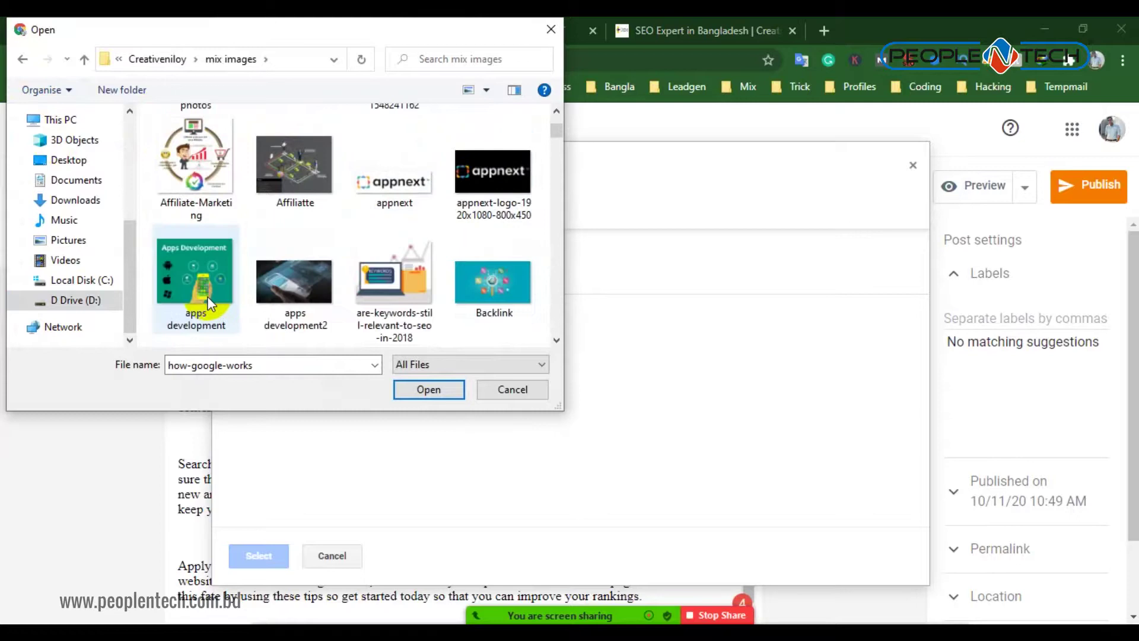
pyautogui.scroll(-1, 501, 299)
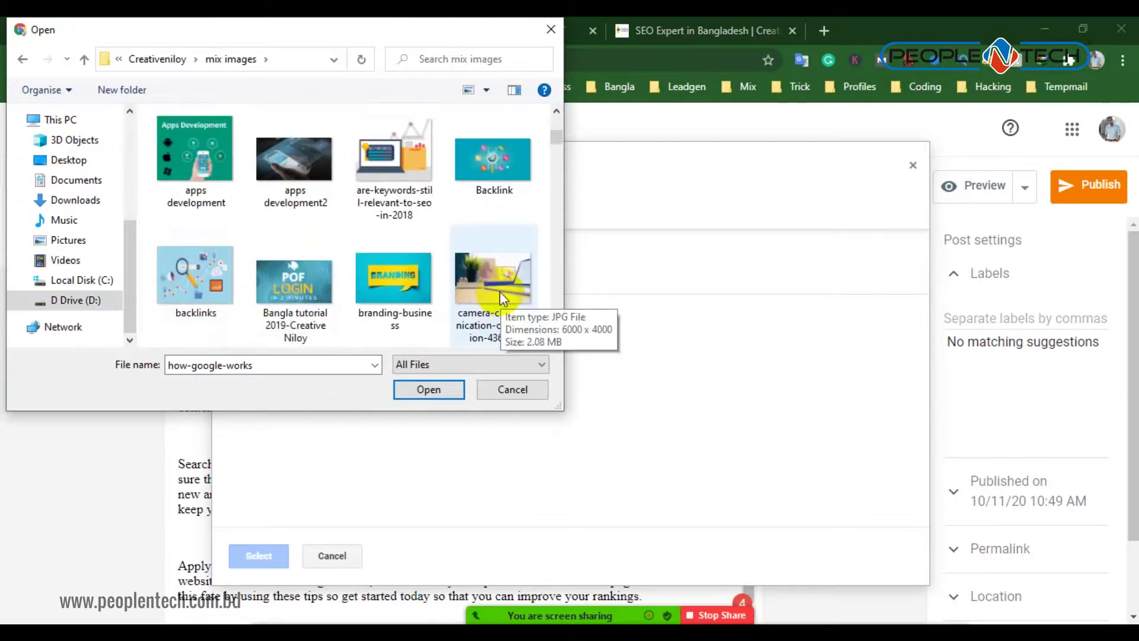
pyautogui.click(197, 287)
pyautogui.scroll(-1, 374, 270)
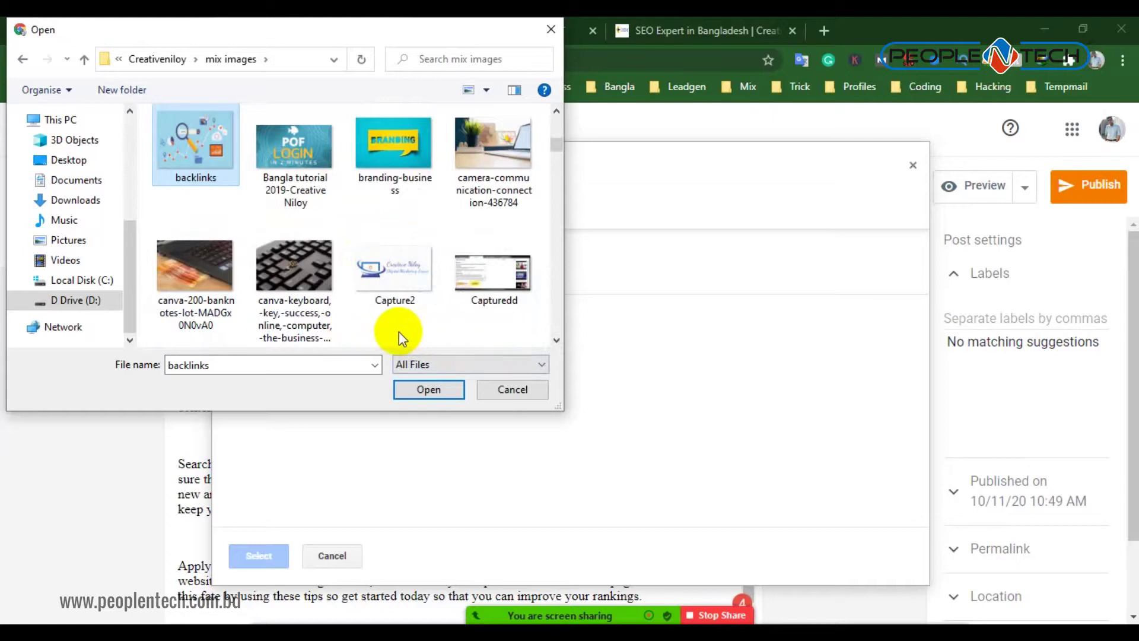
pyautogui.scroll(-1, 399, 332)
pyautogui.scroll(-2, 397, 336)
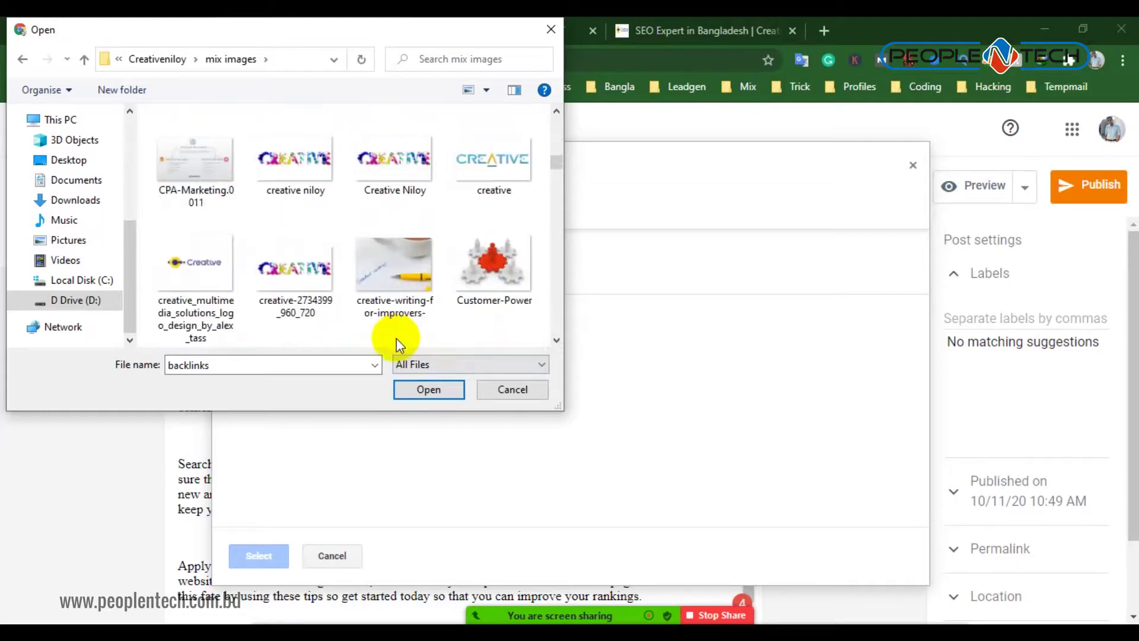
pyautogui.scroll(-3, 390, 259)
pyautogui.scroll(-3, 389, 262)
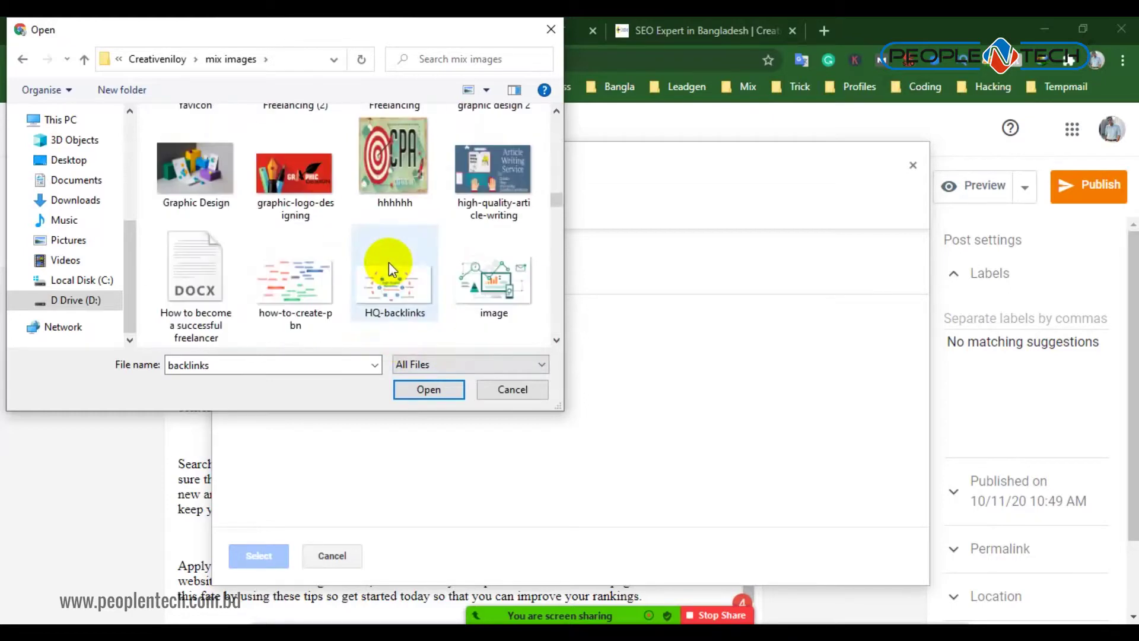
pyautogui.scroll(-2, 389, 262)
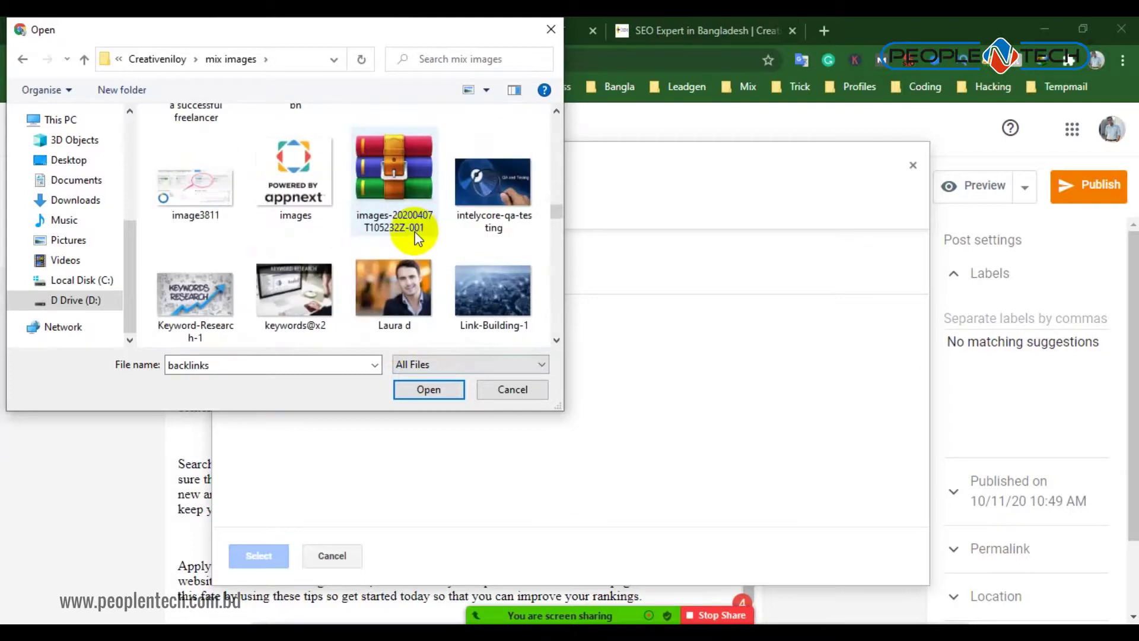
pyautogui.scroll(-3, 415, 244)
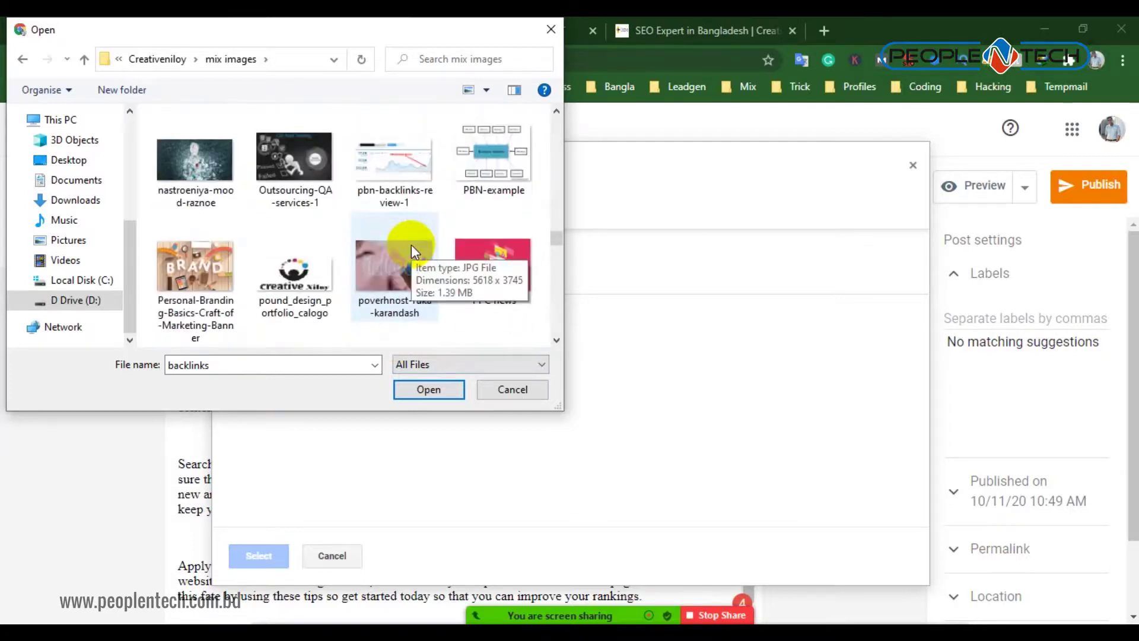
pyautogui.scroll(-3, 411, 244)
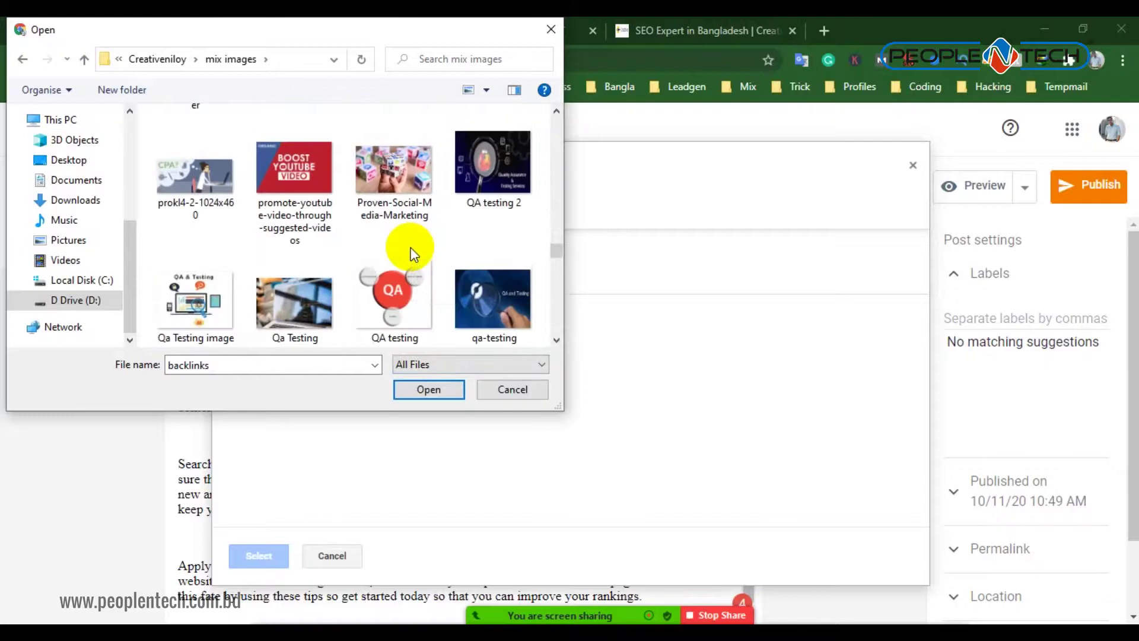
pyautogui.scroll(-5, 414, 254)
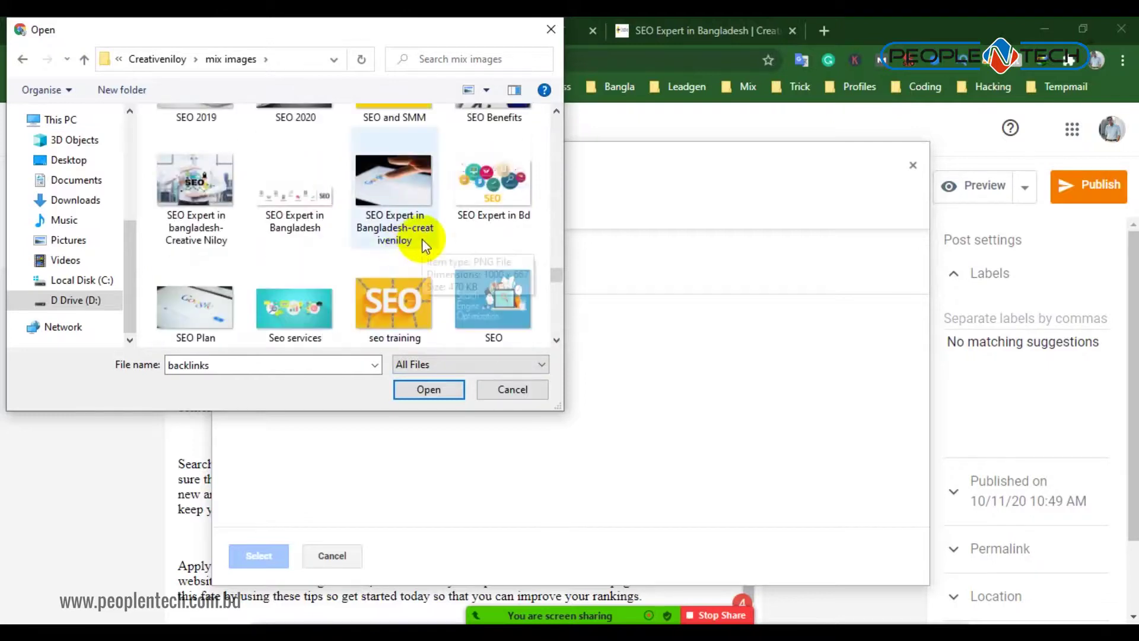
# Upload the SEO Plan image with full-size uploads turned off and insert it into the post
pyautogui.click(396, 221)
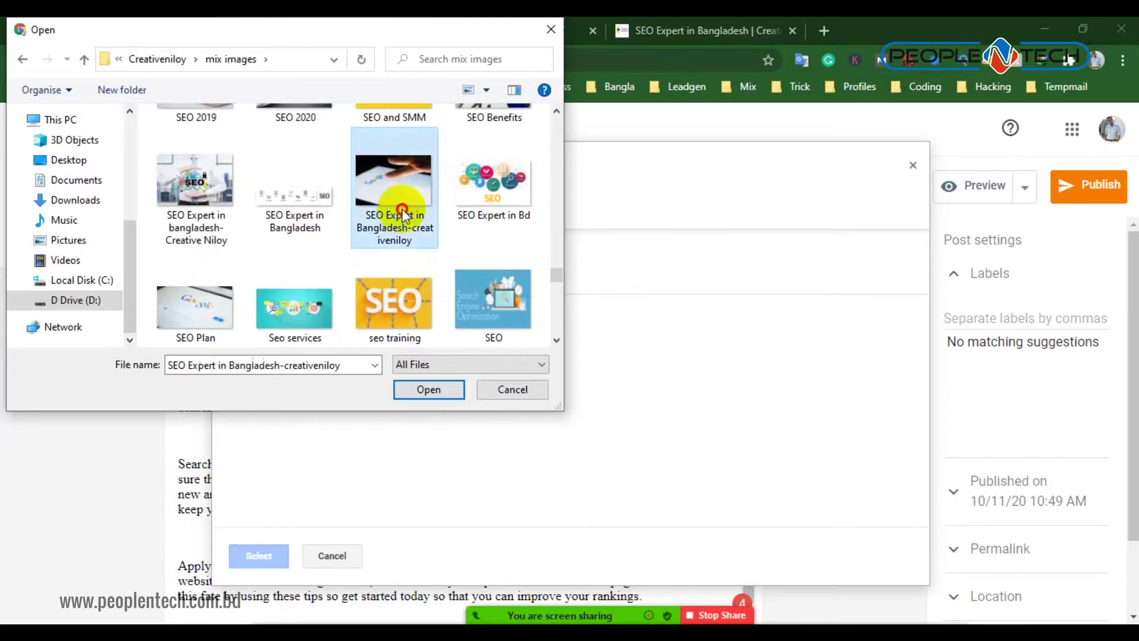
pyautogui.click(223, 315)
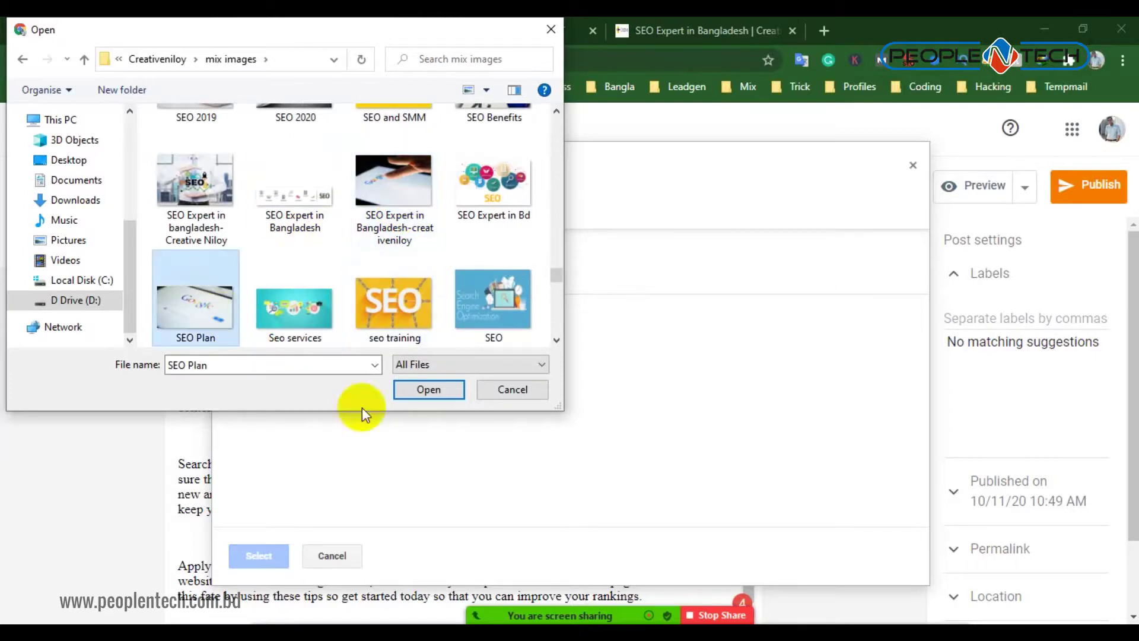
pyautogui.click(439, 394)
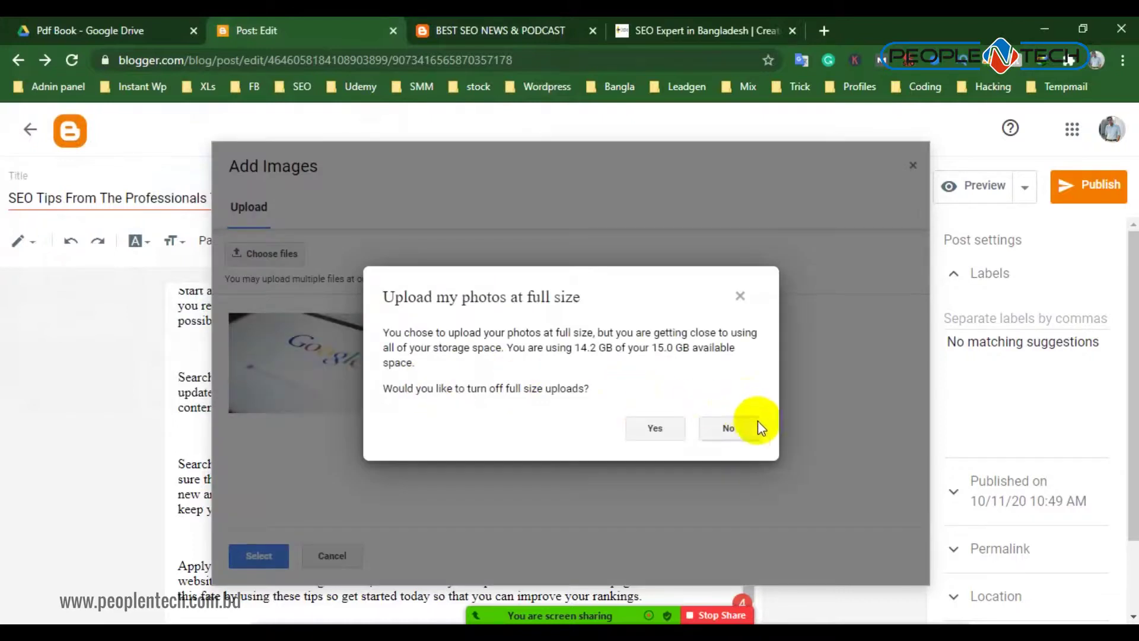
pyautogui.click(654, 427)
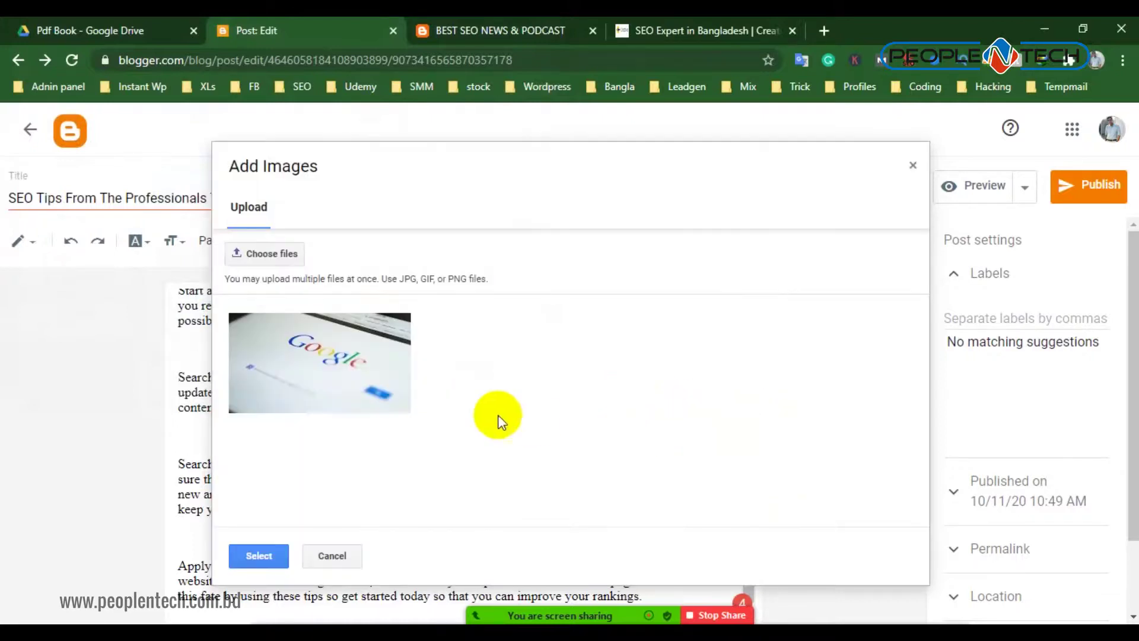
pyautogui.click(261, 555)
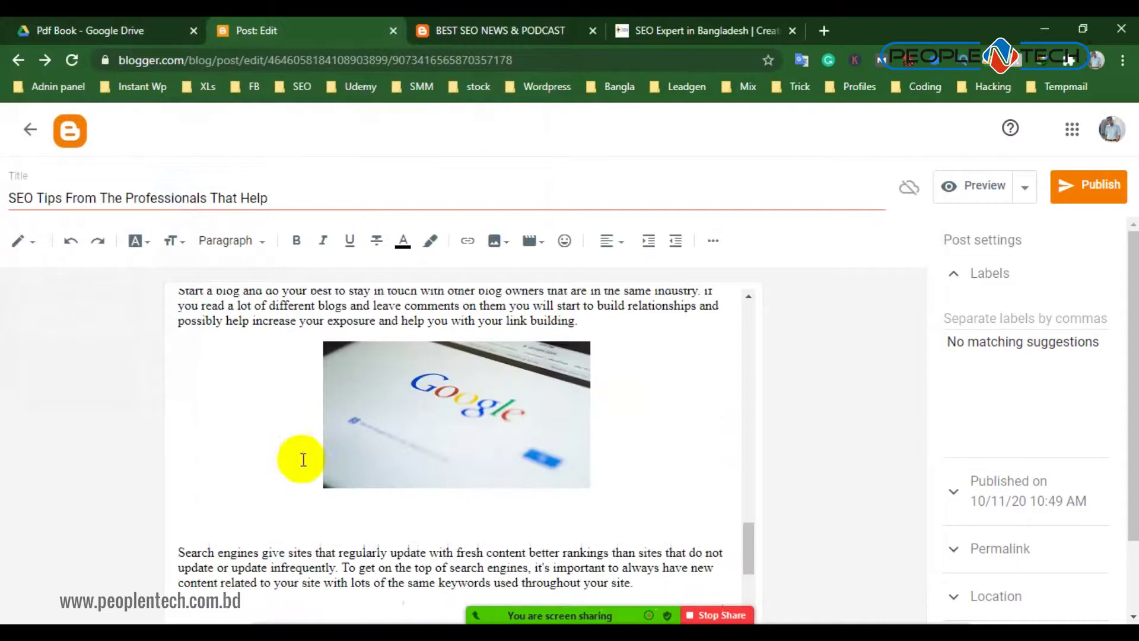
# Set the inserted Google image's size to Large and deselect it
pyautogui.click(481, 452)
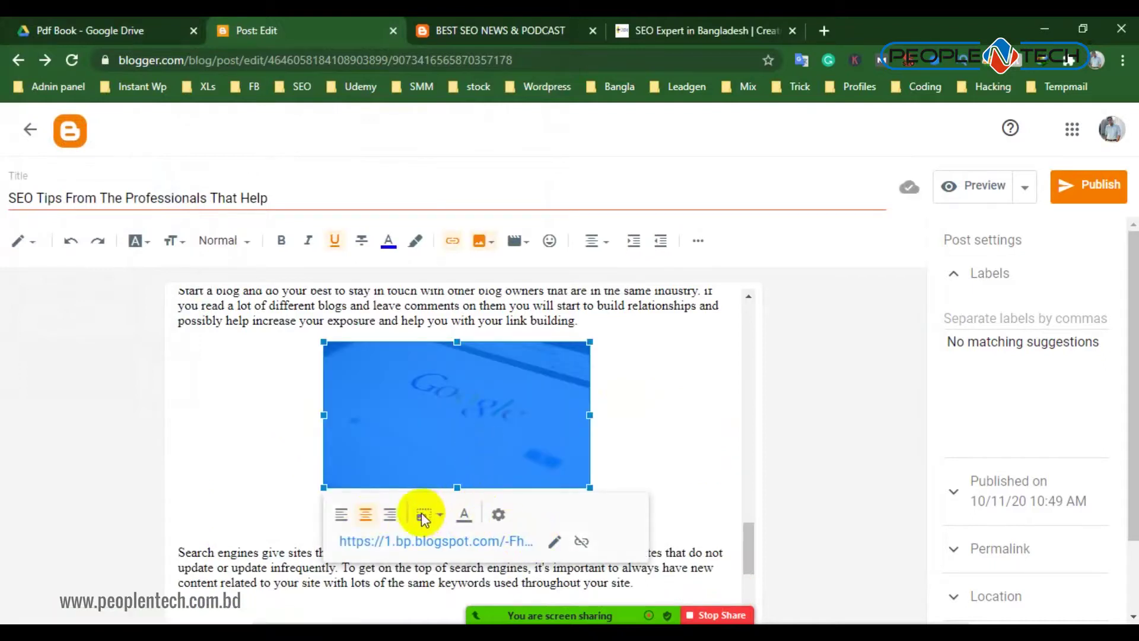
pyautogui.moveTo(448, 483); pyautogui.dragTo(469, 455)
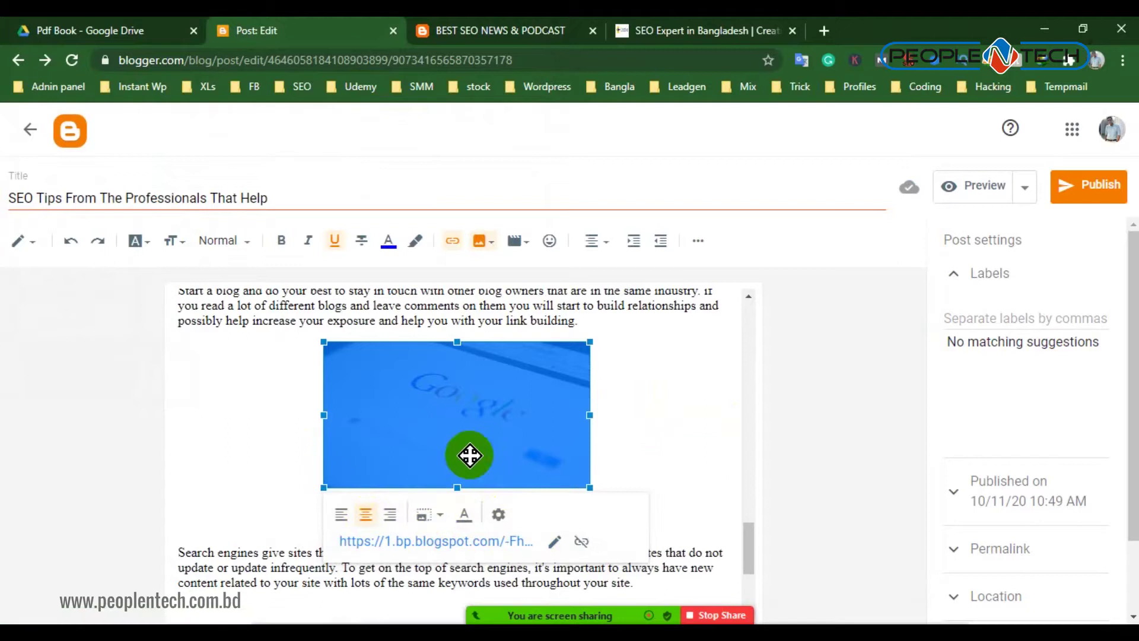
pyautogui.click(499, 514)
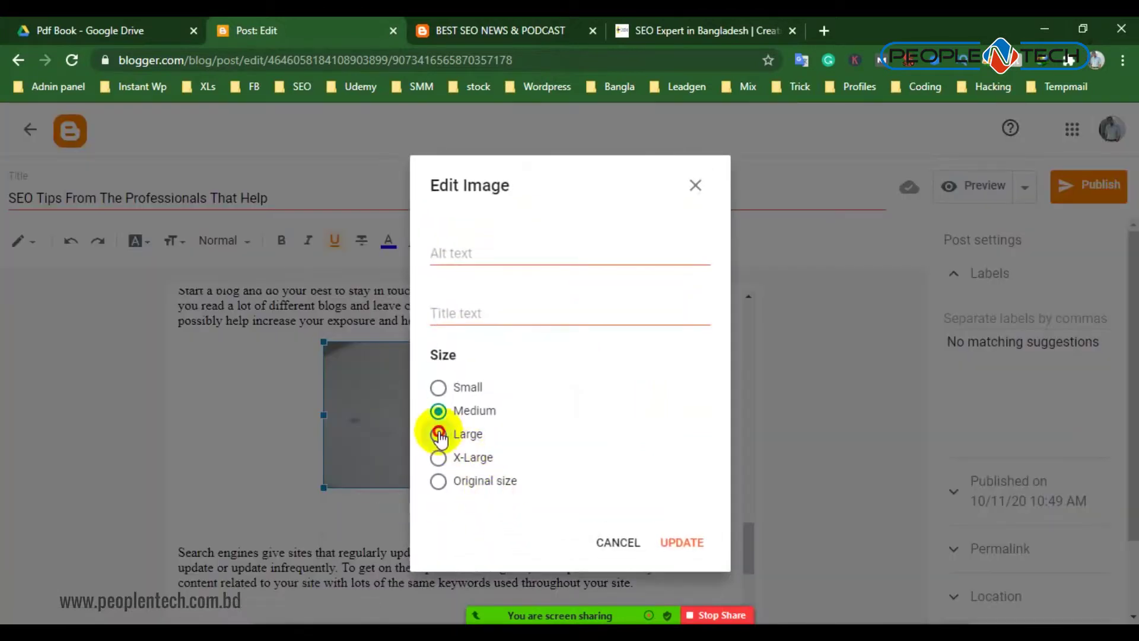
pyautogui.click(682, 542)
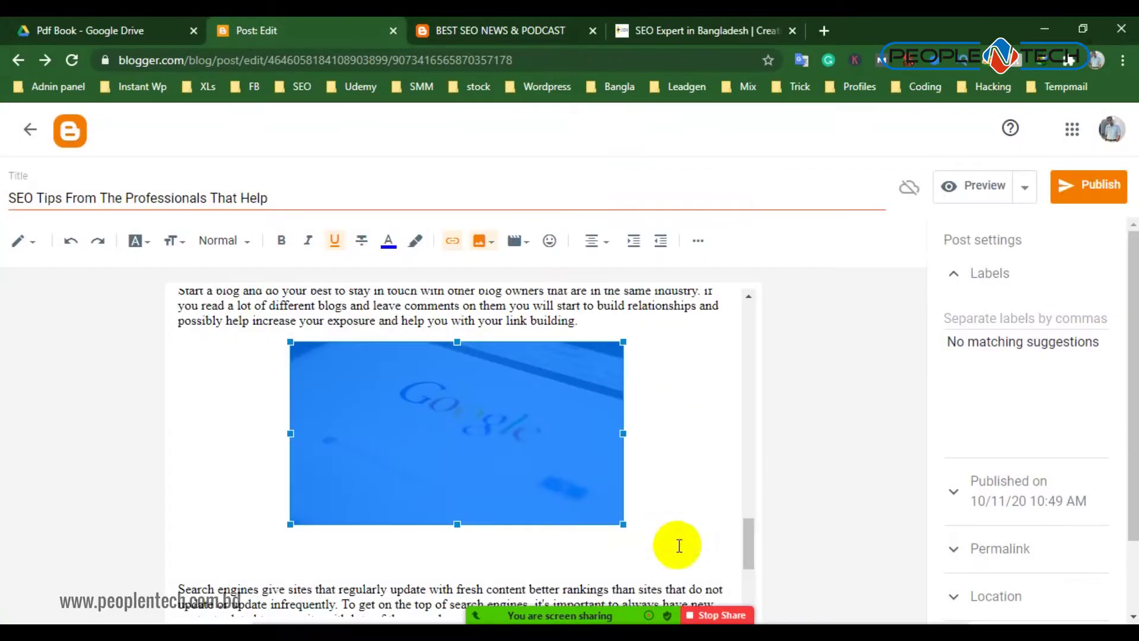
pyautogui.click(670, 385)
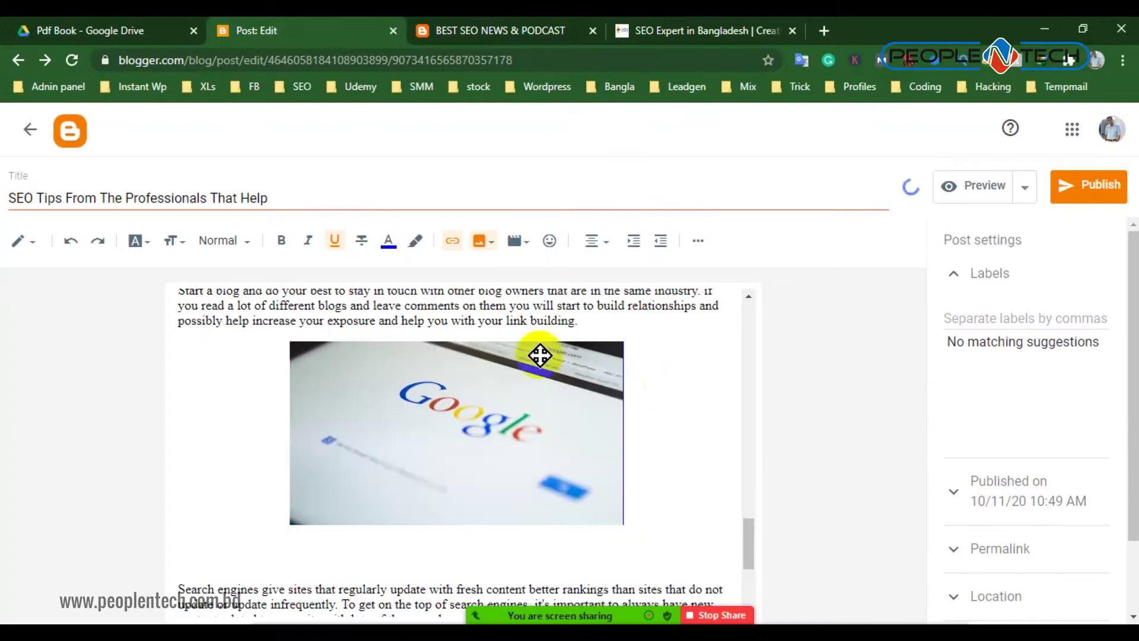
# Accept the Grammarly corrections in the "Mark important keywords" paragraph, removing the extra "you" and adding a comma before each "or"
pyautogui.scroll(-4, 593, 391)
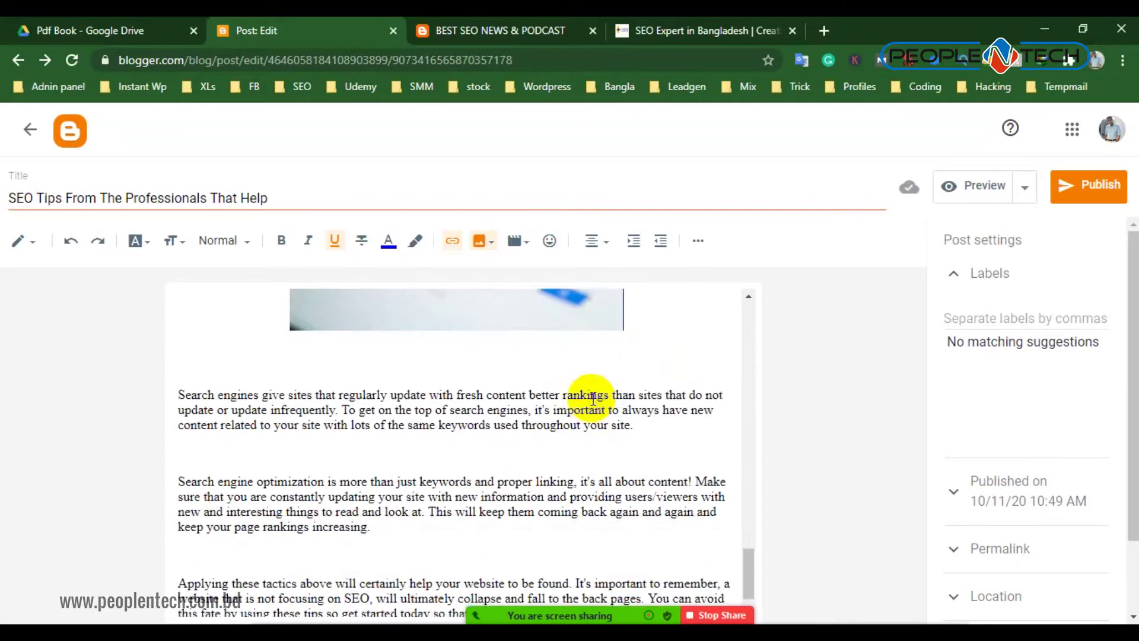
pyautogui.click(405, 437)
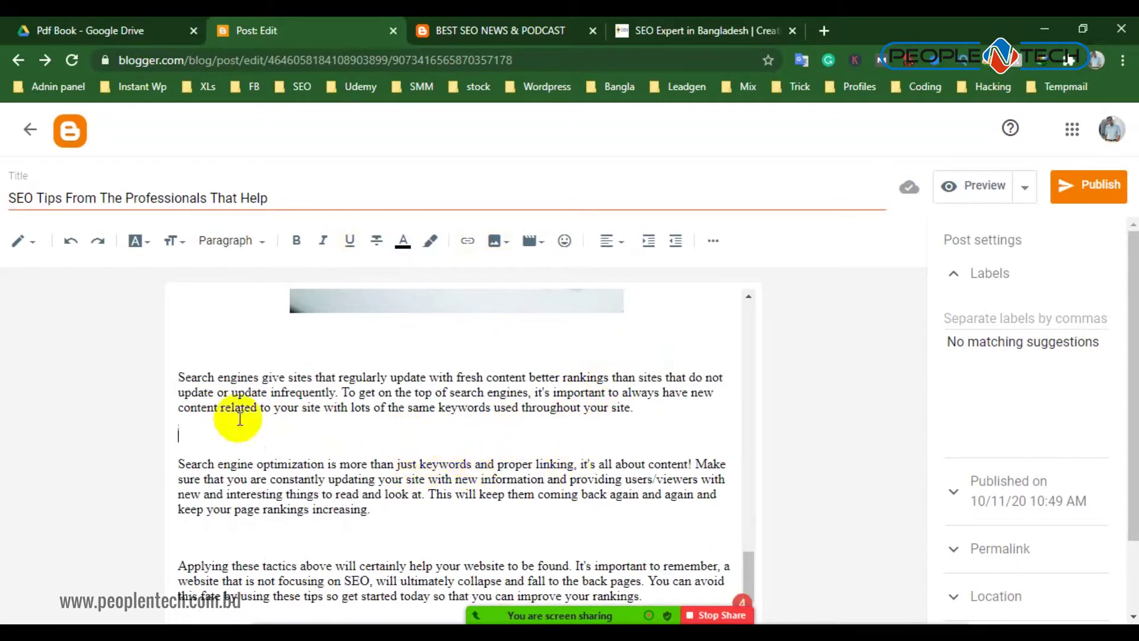
pyautogui.scroll(10, 556, 424)
pyautogui.click(529, 449)
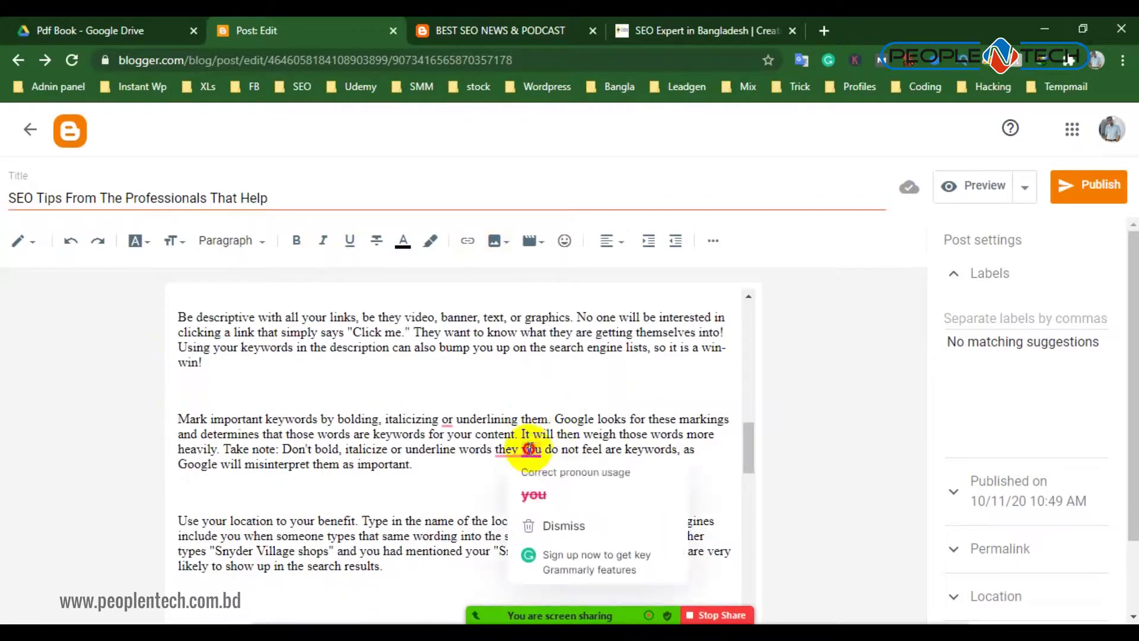
pyautogui.click(529, 490)
pyautogui.click(447, 420)
pyautogui.click(469, 437)
pyautogui.click(396, 449)
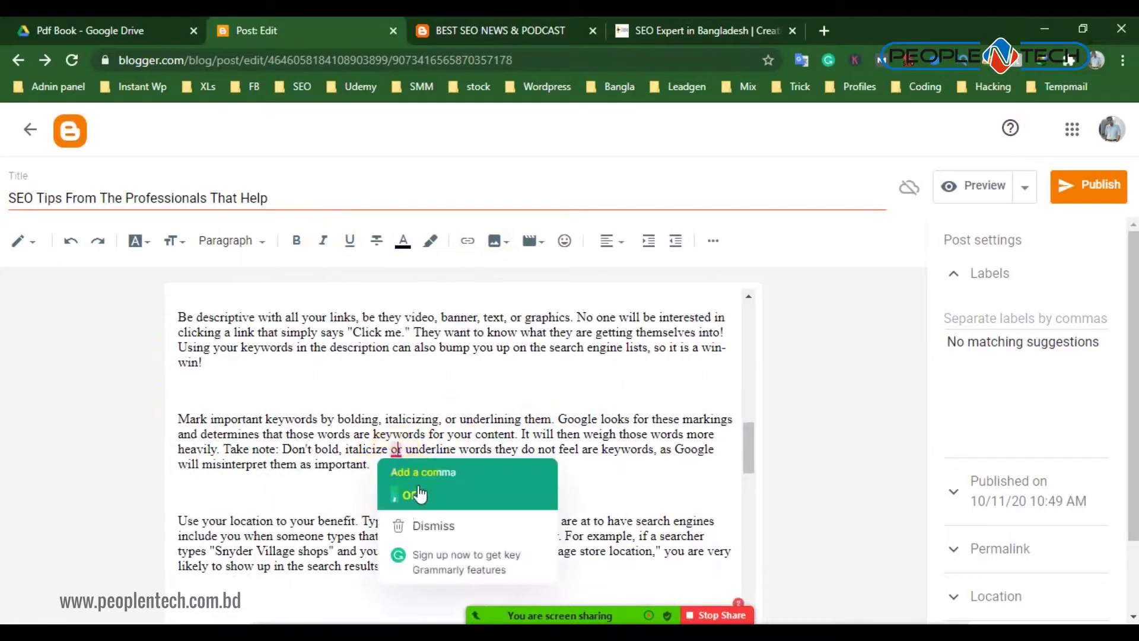
pyautogui.click(415, 474)
# End the "Search engine optimization is more" paragraph with "by the best SEO expert in Bangladesh", accepting the suggested spelling and article corrections
pyautogui.scroll(-15, 402, 389)
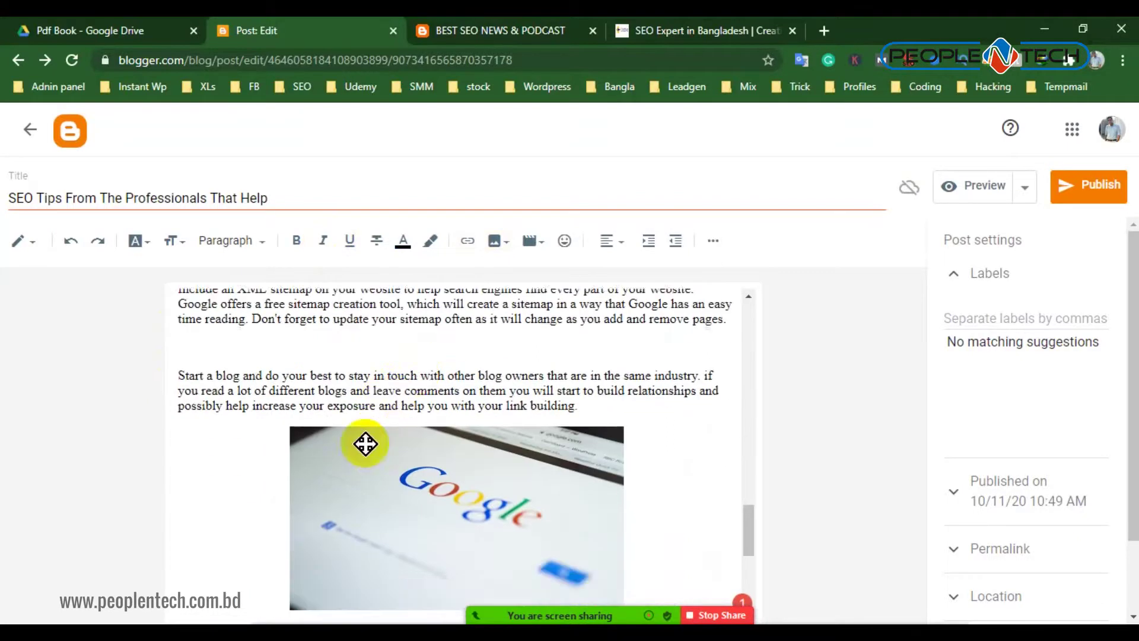
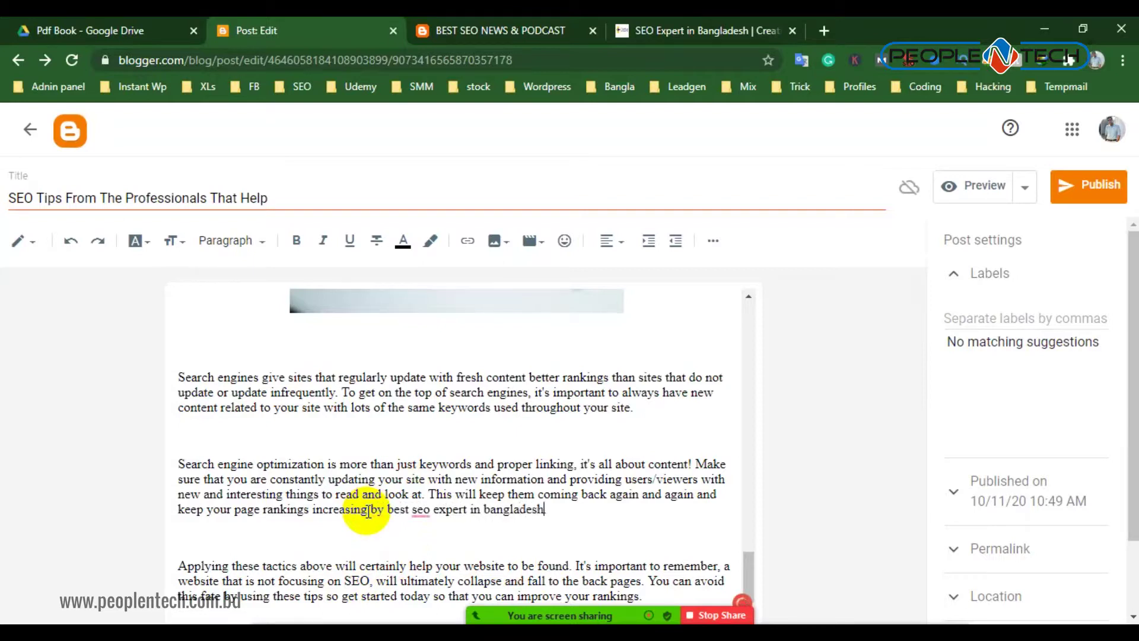
pyautogui.moveTo(421, 510)
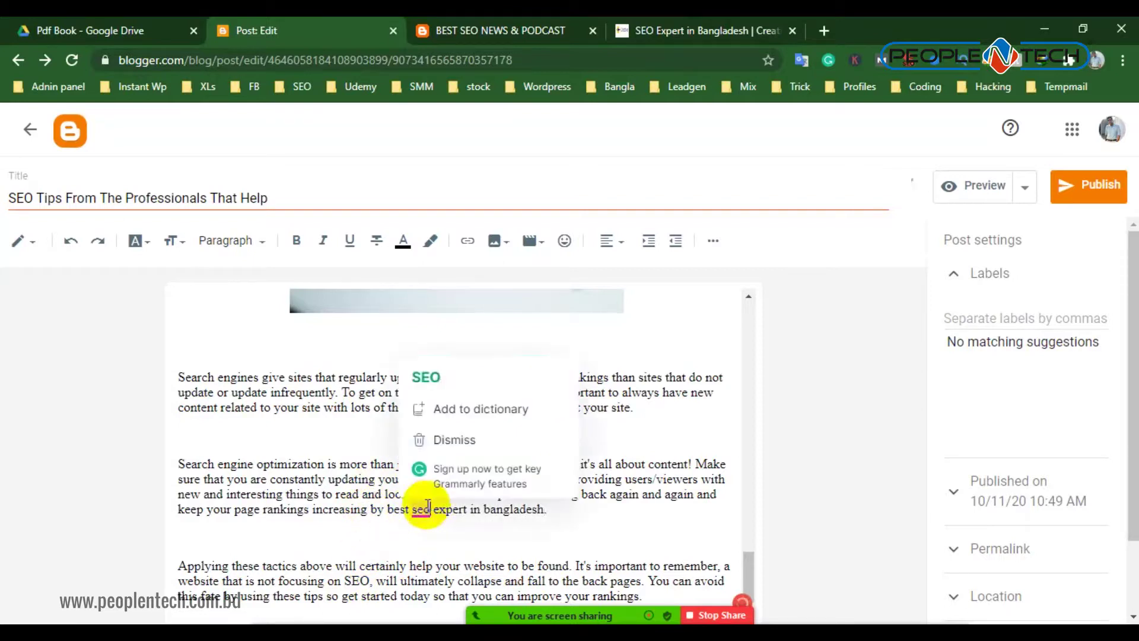
pyautogui.click(476, 374)
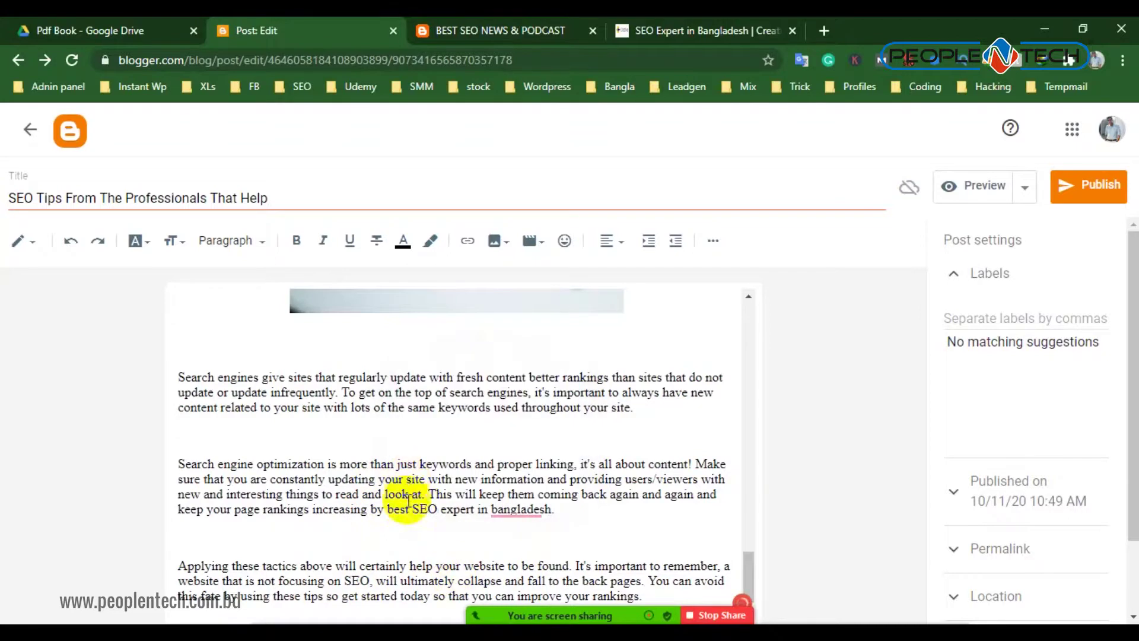
pyautogui.moveTo(521, 509)
pyautogui.click(541, 406)
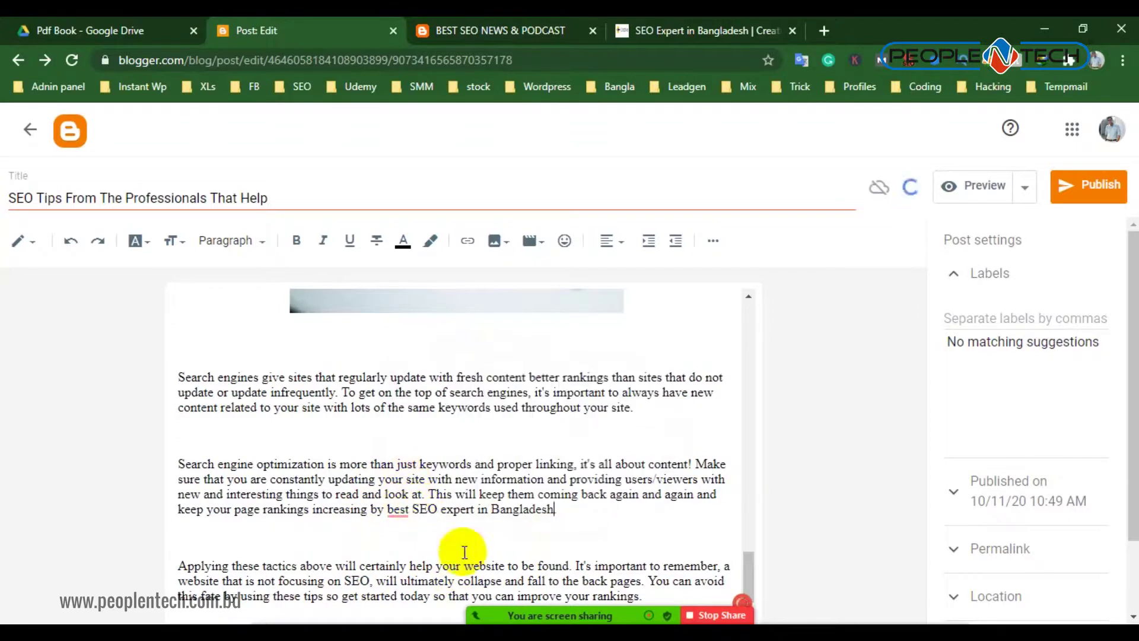
pyautogui.moveTo(402, 509)
pyautogui.click(423, 337)
# Link the words "SEO expert in Bangladesh" to creativeniloy.com
pyautogui.moveTo(432, 508); pyautogui.dragTo(571, 510)
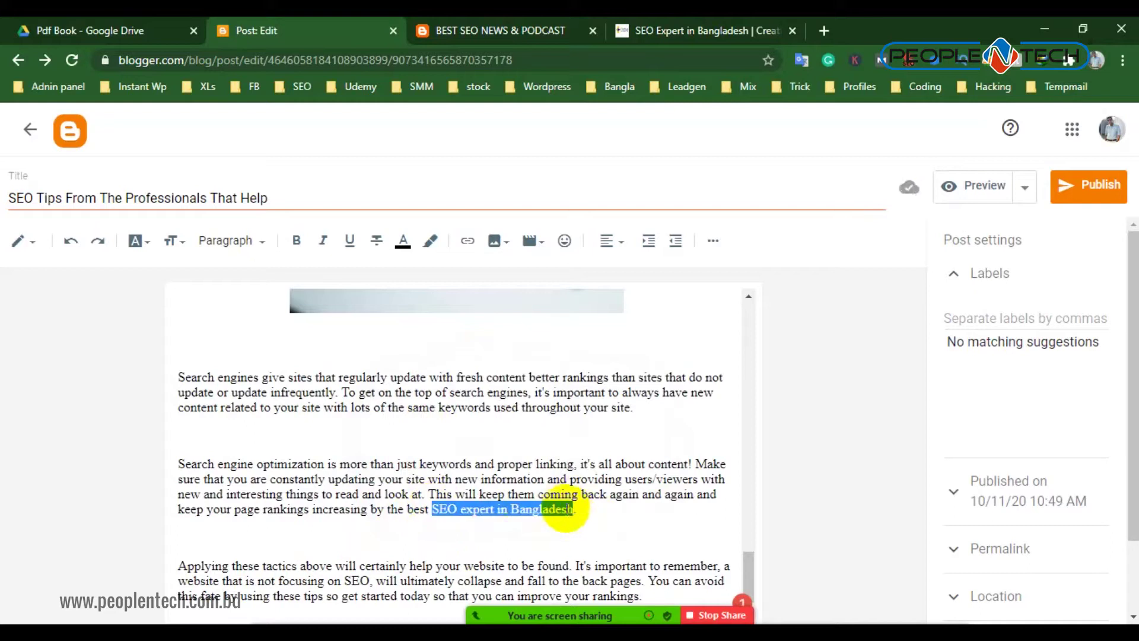
pyautogui.click(468, 241)
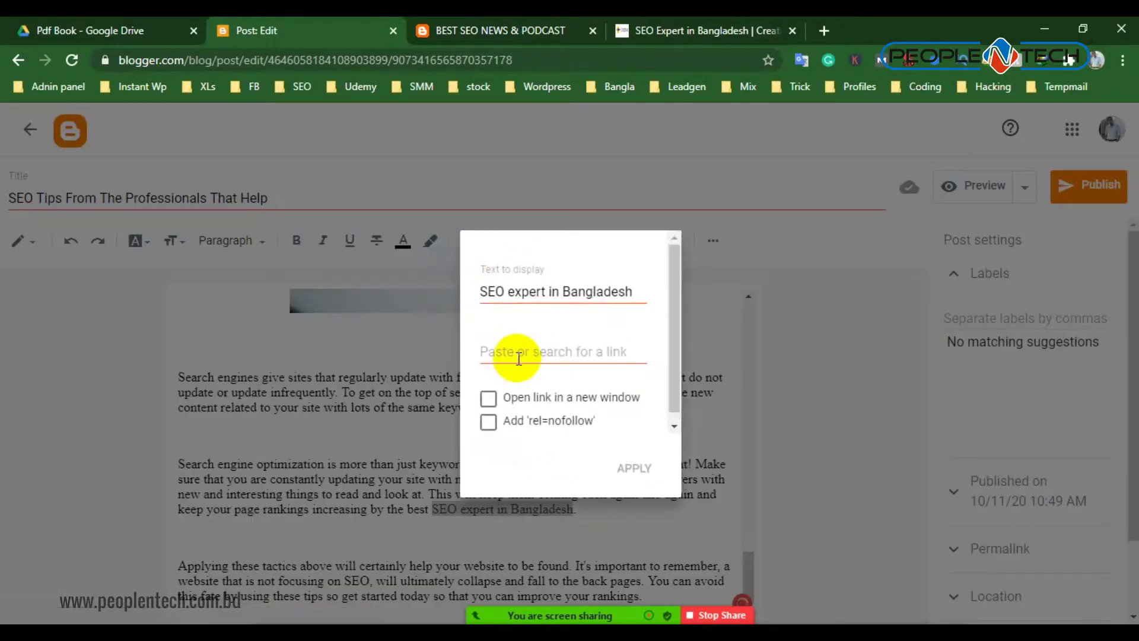
pyautogui.write('creativeni')
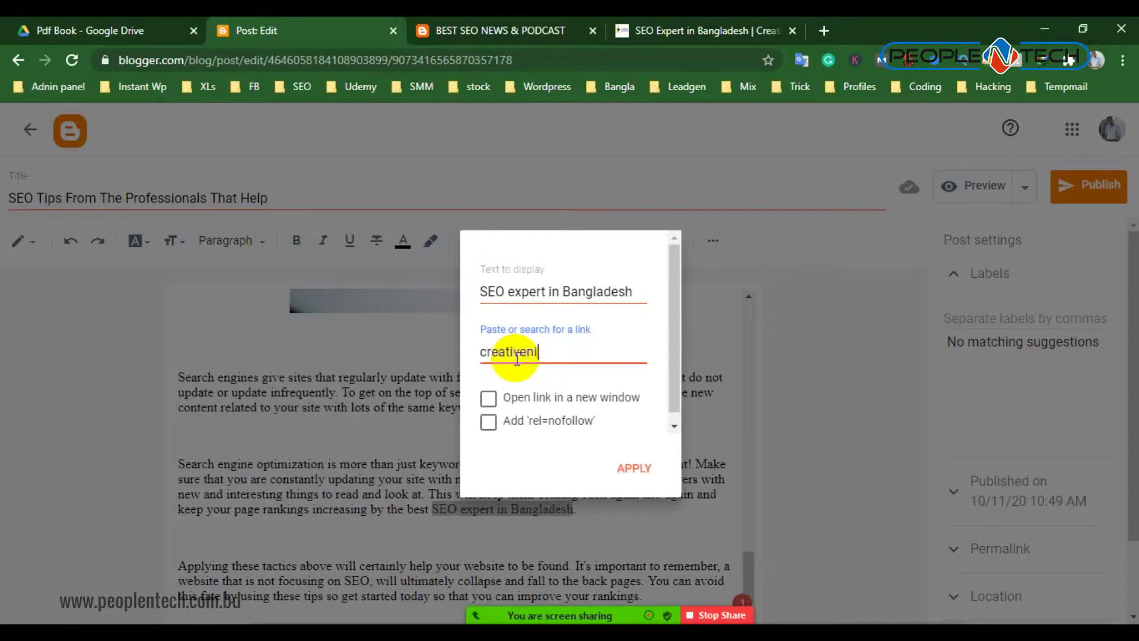
pyautogui.write('loy.com')
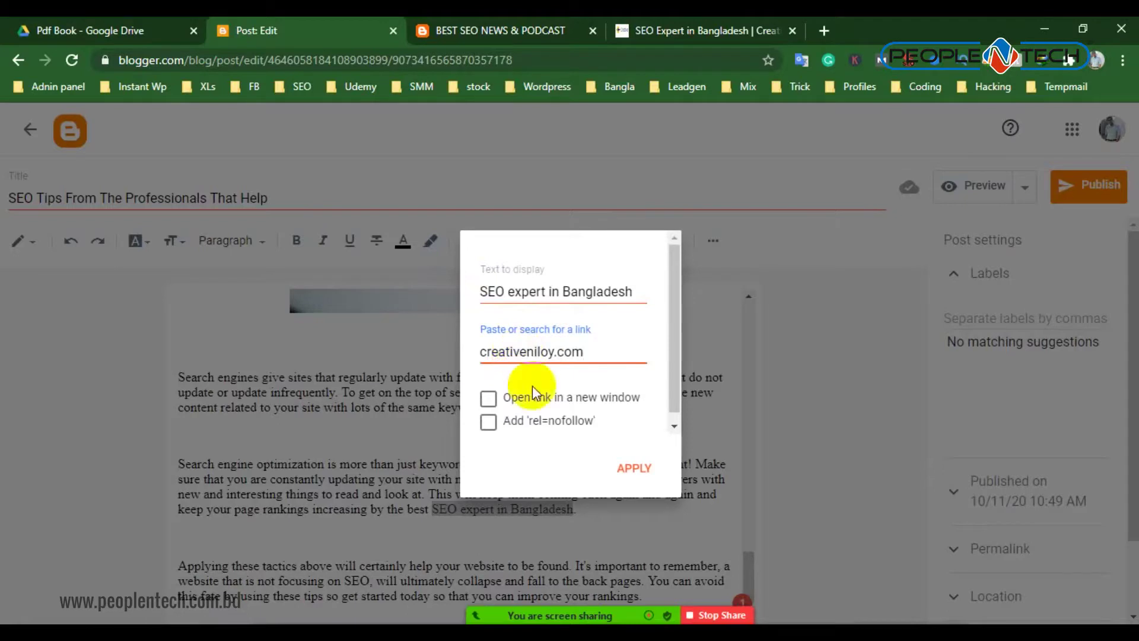
pyautogui.click(634, 468)
pyautogui.click(424, 436)
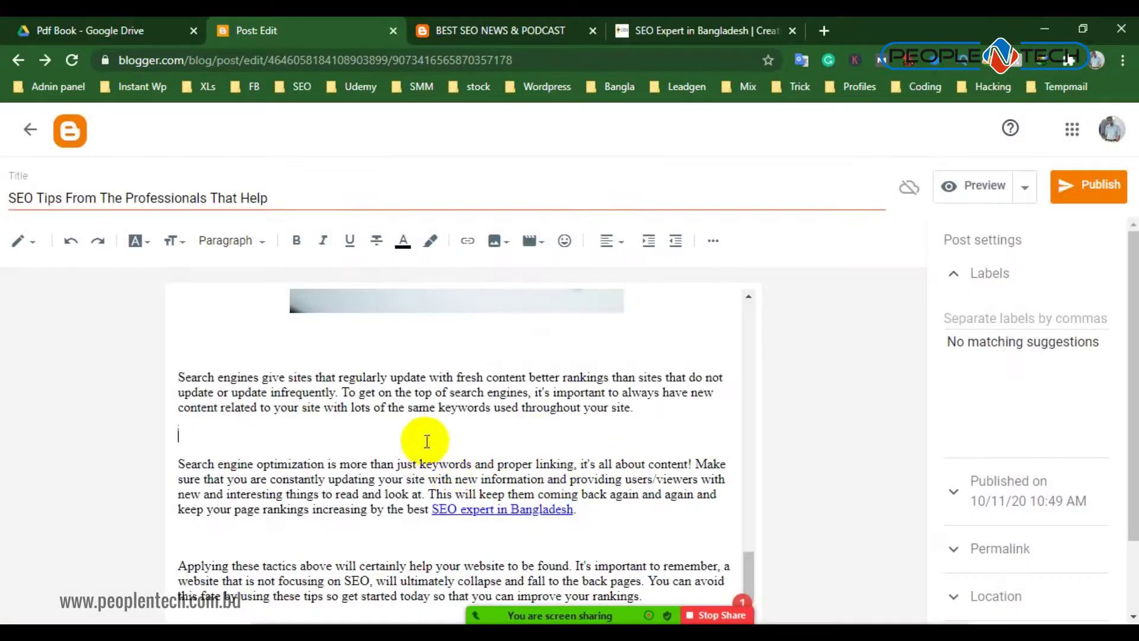
# Check the text around the image and new link, and collapse the Labels section of the post settings
pyautogui.scroll(5, 268, 283)
pyautogui.scroll(1, 268, 283)
pyautogui.scroll(-6, 338, 432)
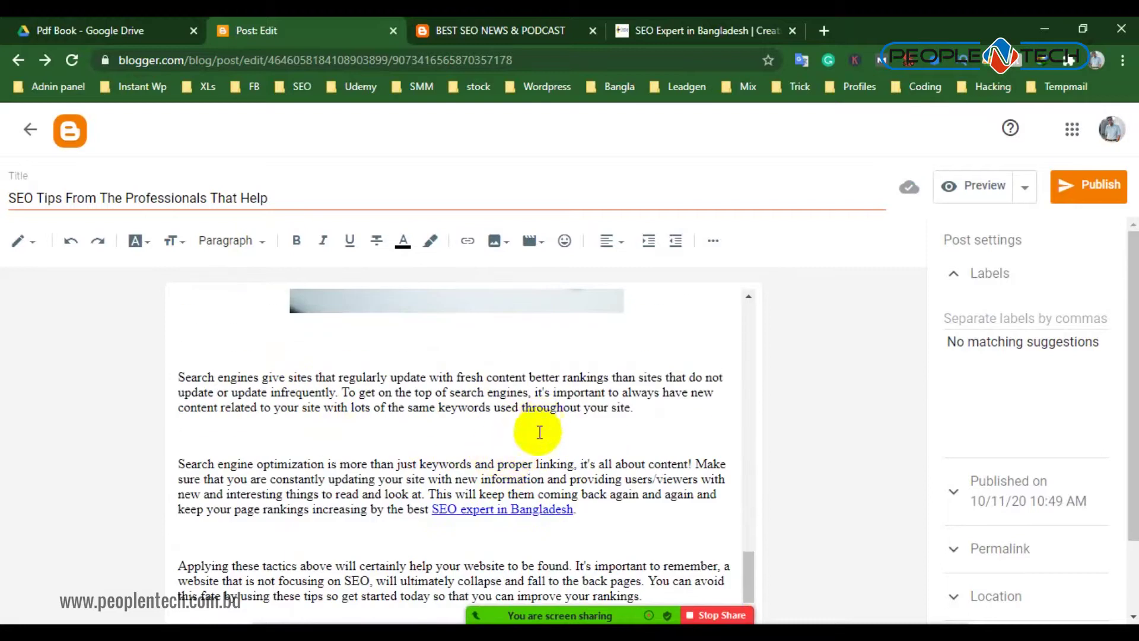
pyautogui.click(975, 274)
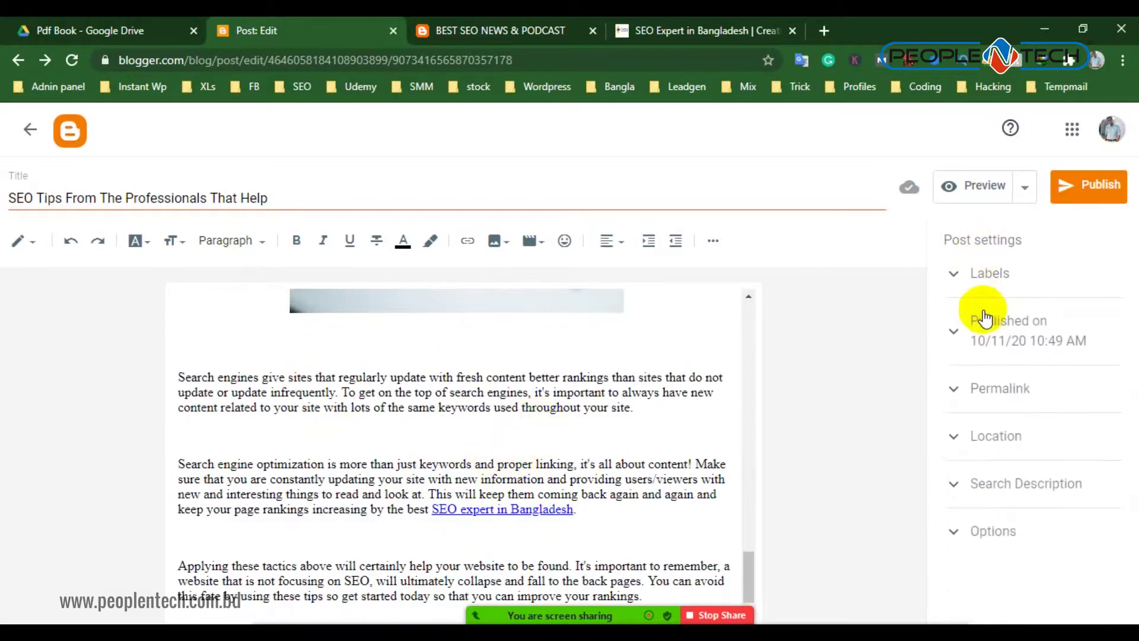
# Add the label "SEO" to the post and collapse the Labels section
pyautogui.click(985, 276)
pyautogui.click(980, 352)
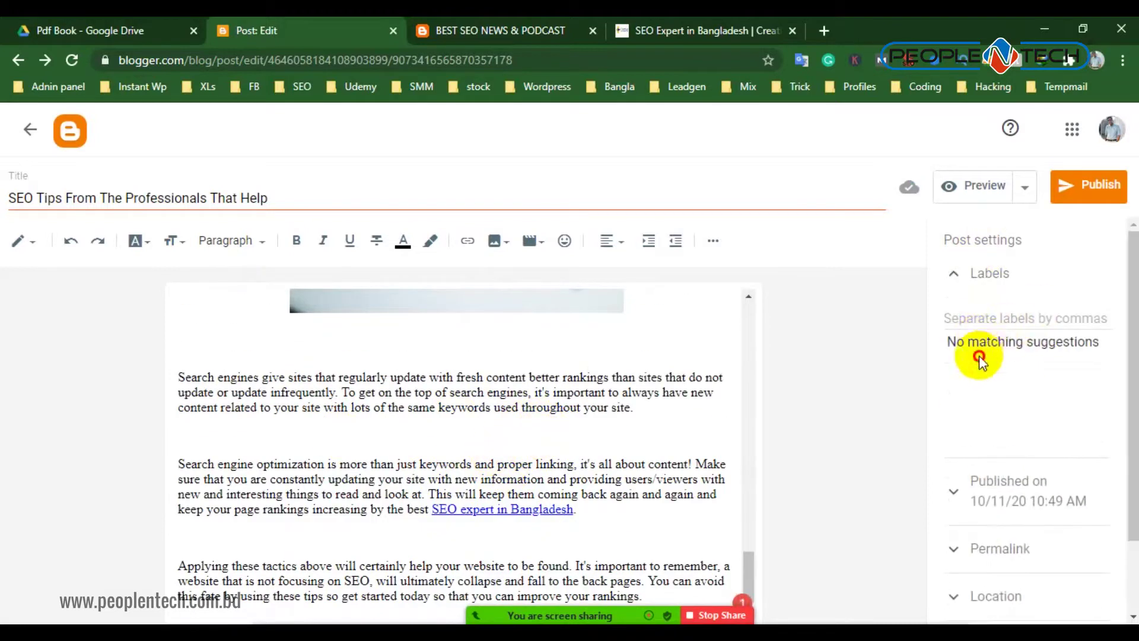
pyautogui.write('SEO,')
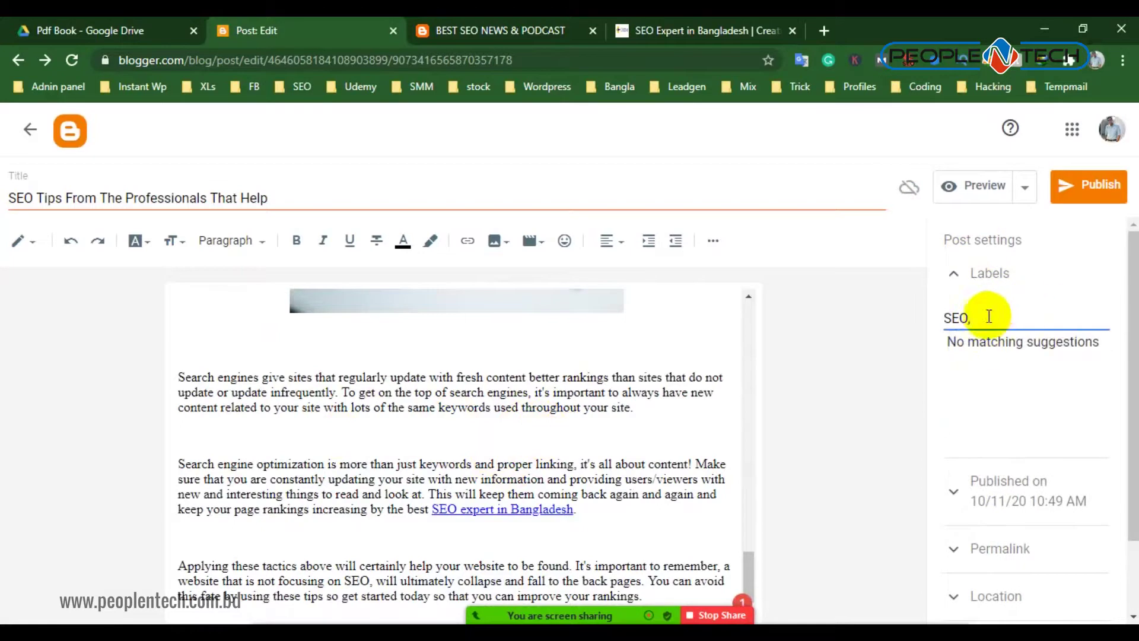
pyautogui.click(987, 377)
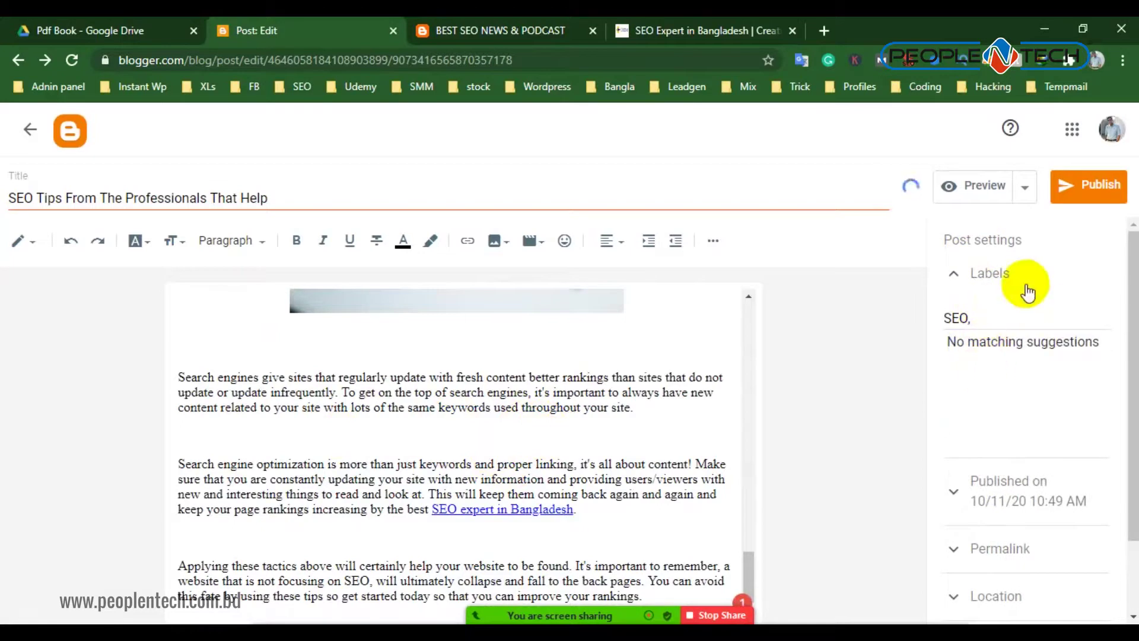
pyautogui.click(954, 274)
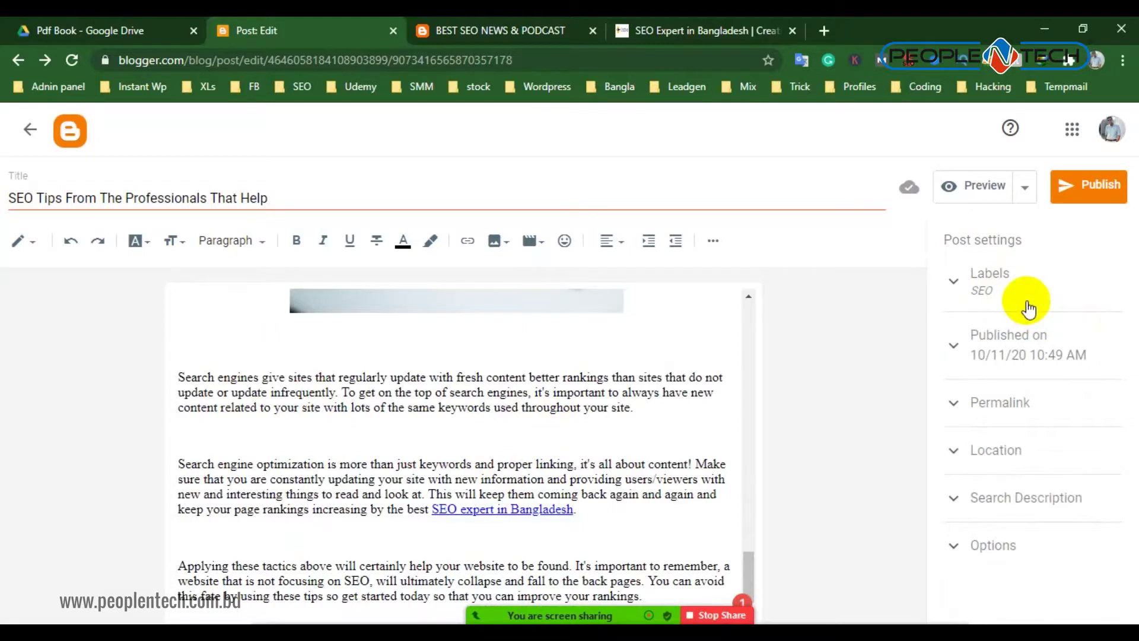
# Review the permalink options, keep Automatic Permalink, and publish the post to the blog
pyautogui.click(1016, 399)
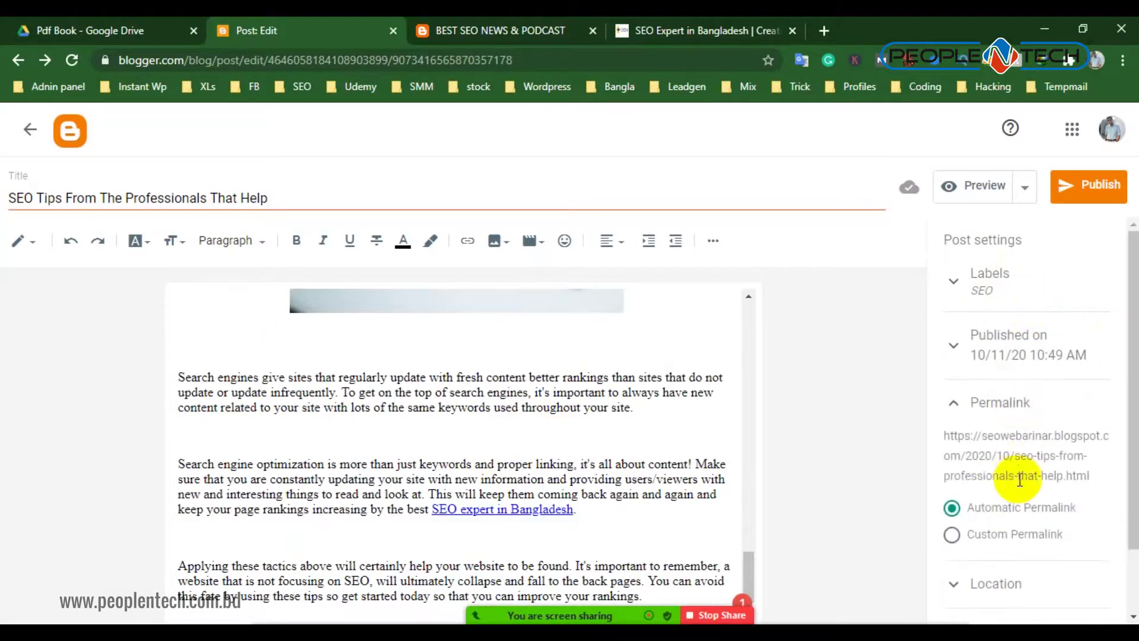
pyautogui.scroll(-1, 1017, 482)
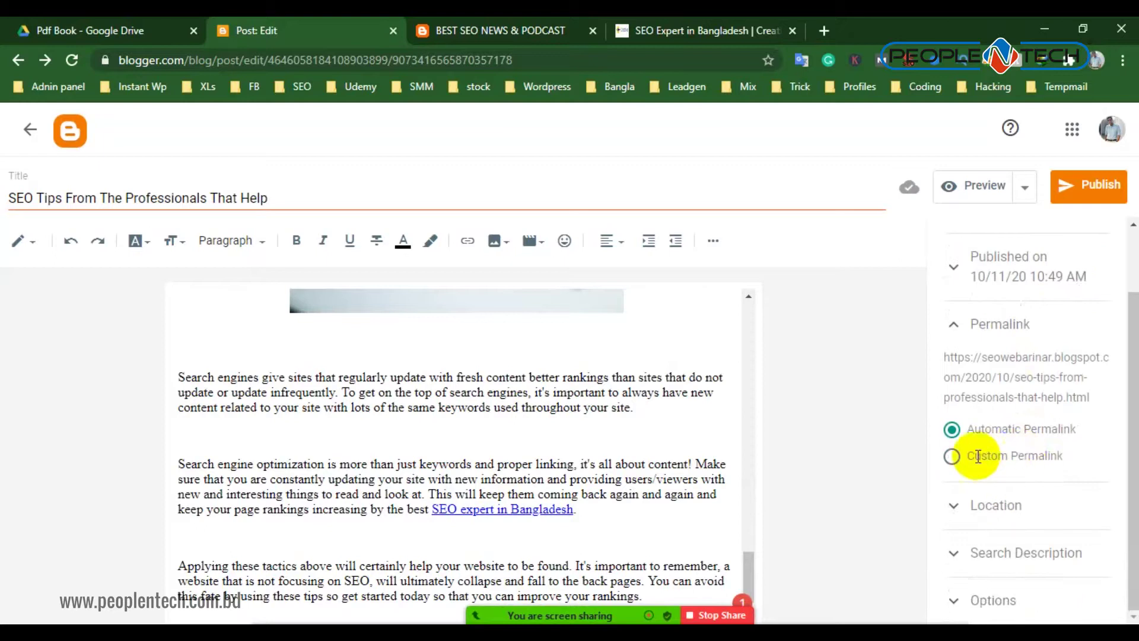
pyautogui.click(951, 456)
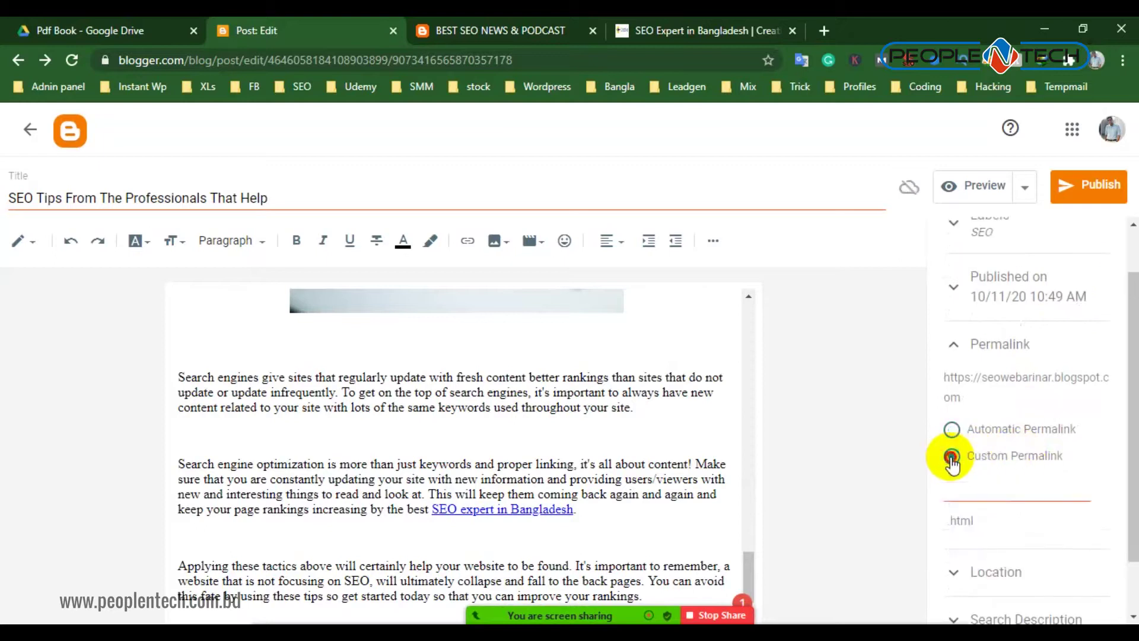
pyautogui.click(952, 429)
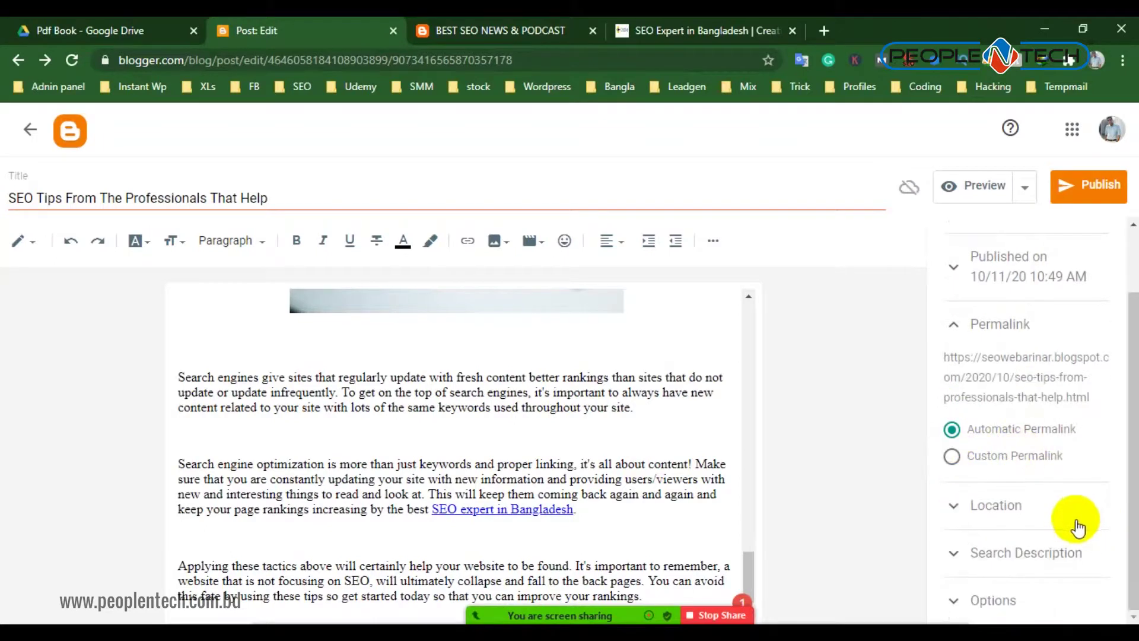
pyautogui.click(1093, 196)
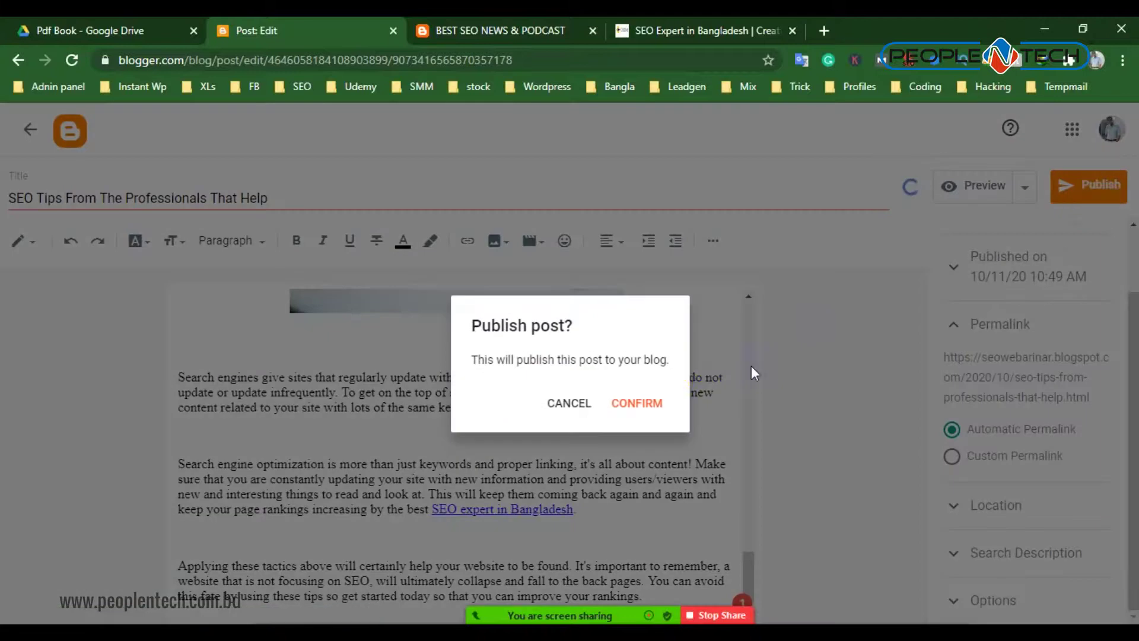
pyautogui.click(641, 403)
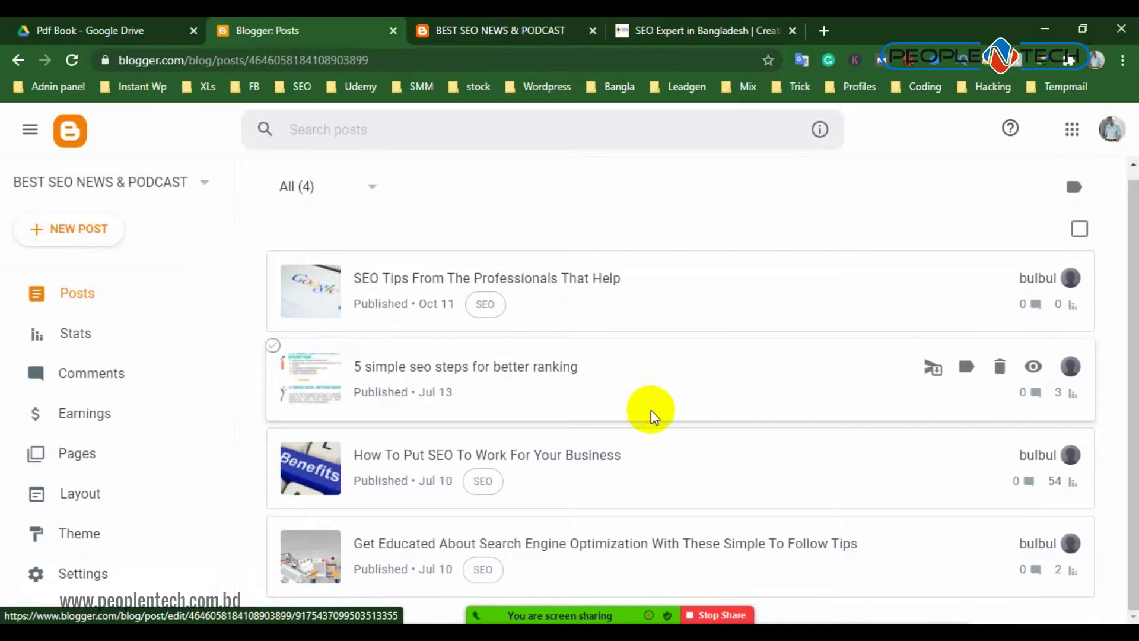
pyautogui.scroll(1, 652, 421)
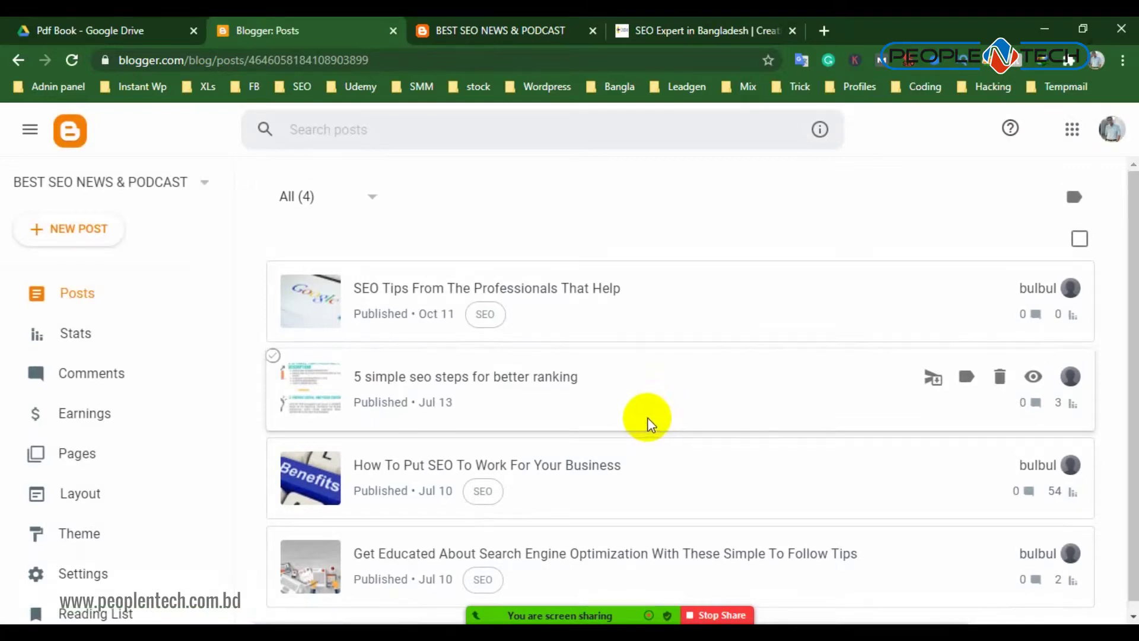
pyautogui.click(511, 558)
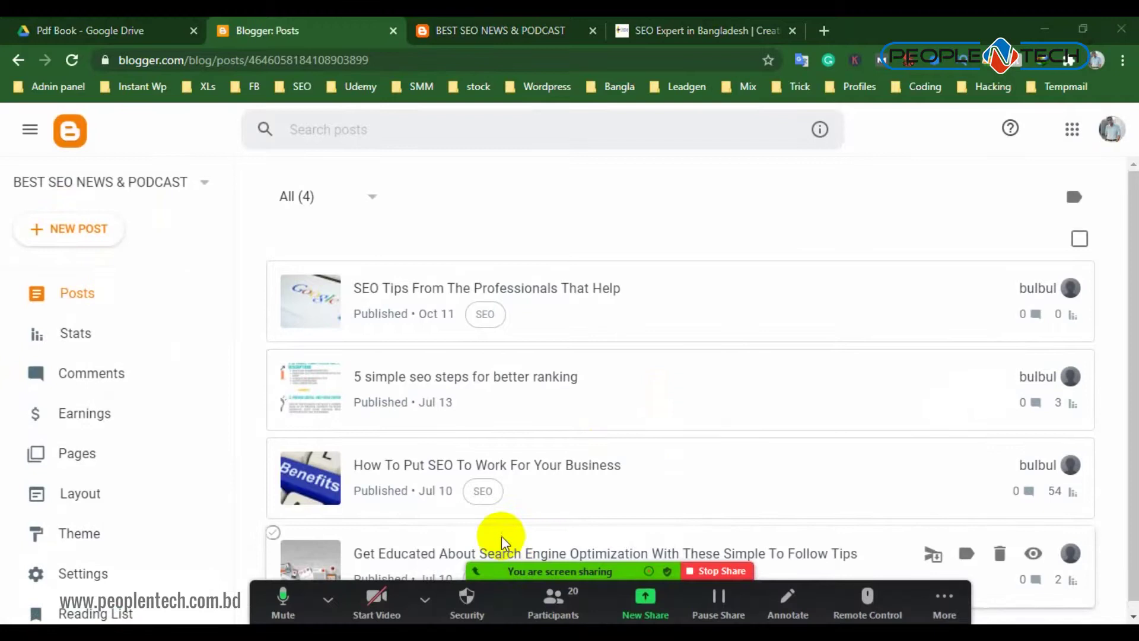
pyautogui.scroll(-1, 653, 367)
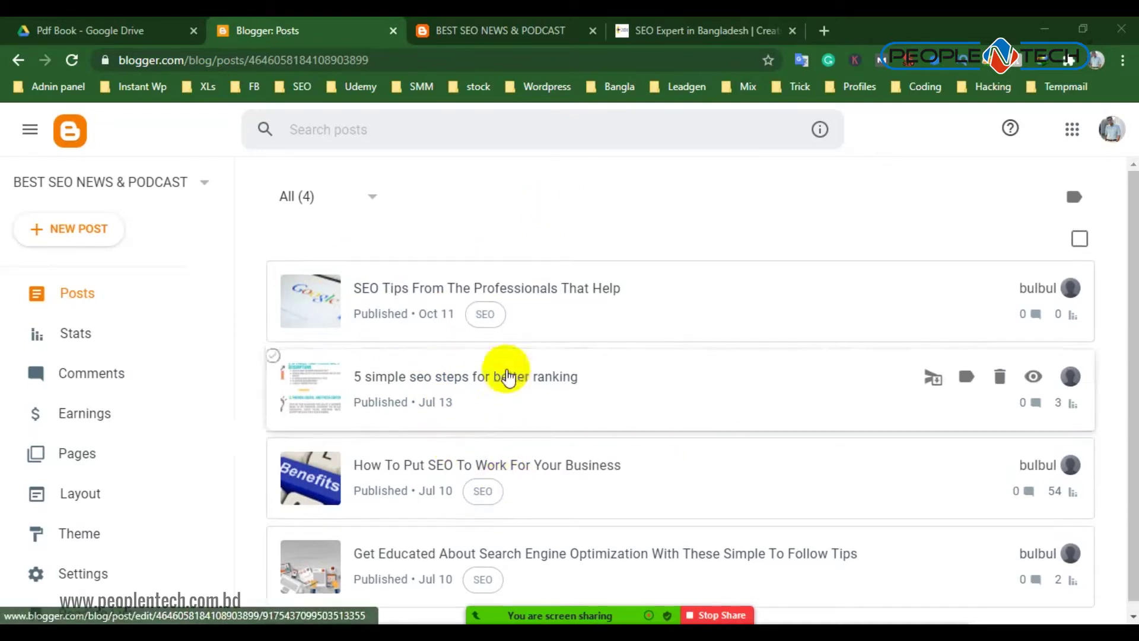
pyautogui.click(81, 316)
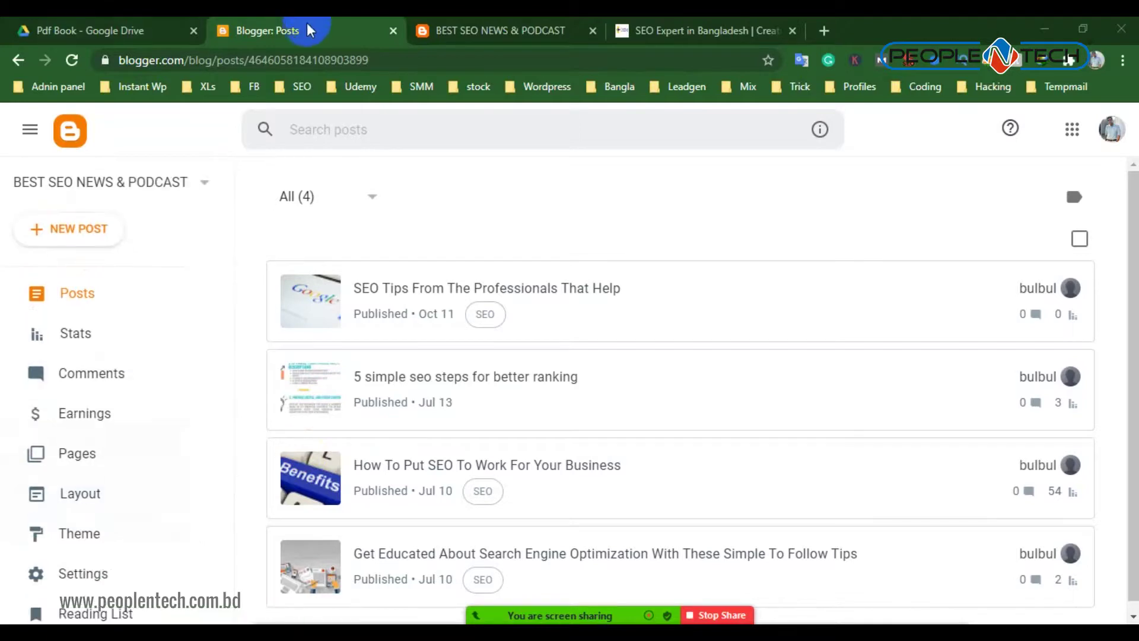
pyautogui.moveTo(380, 286)
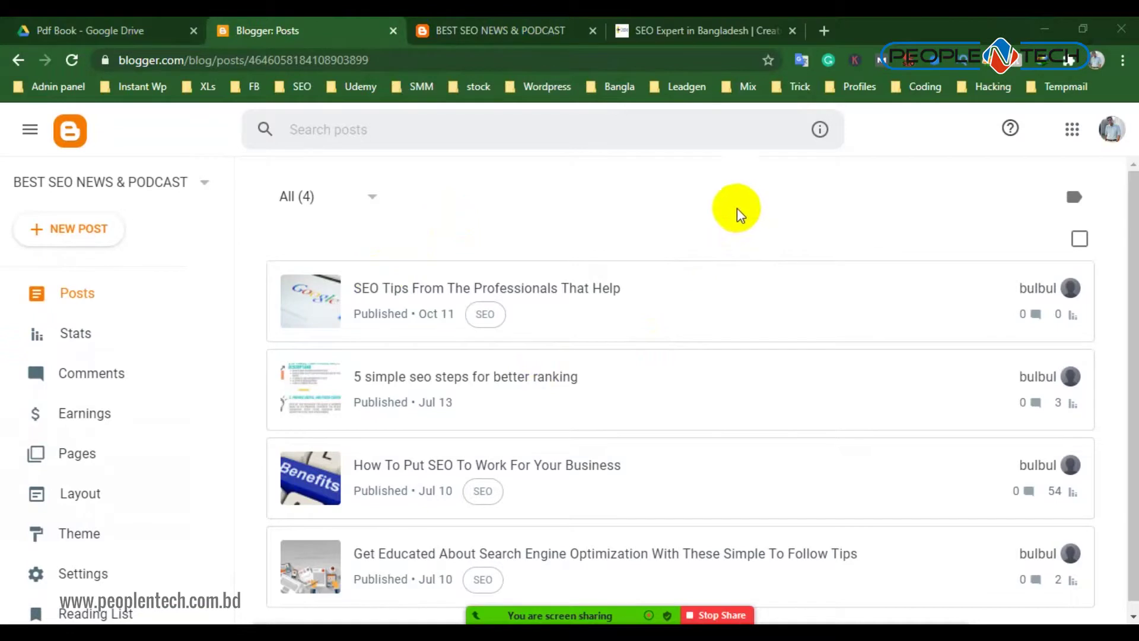
pyautogui.scroll(-1, 702, 248)
pyautogui.scroll(1, 717, 278)
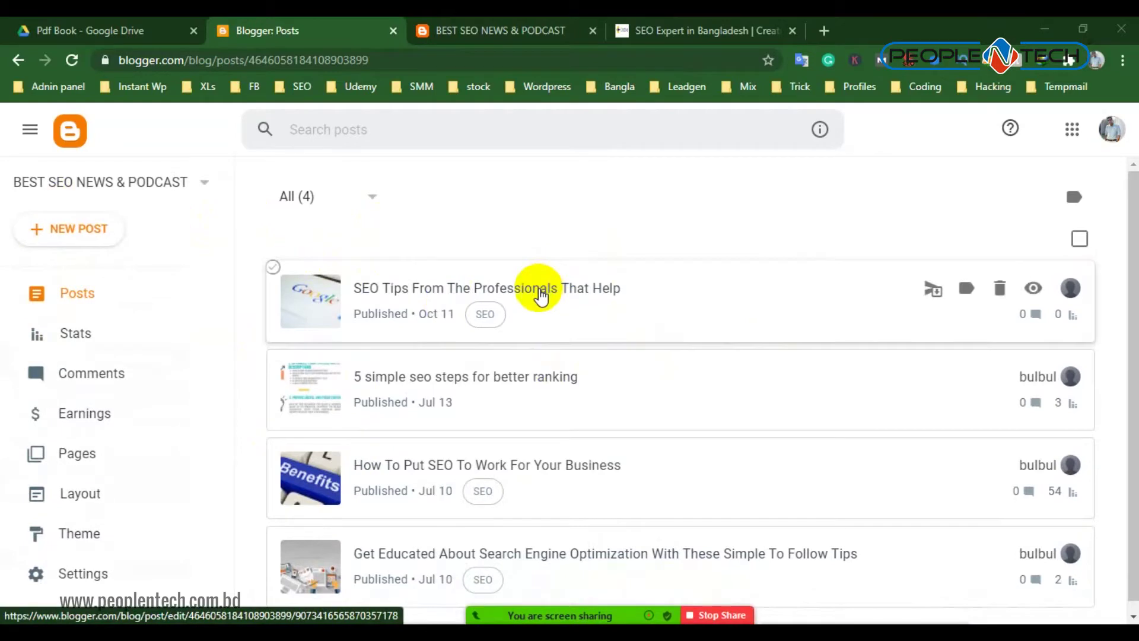
pyautogui.scroll(-1, 700, 314)
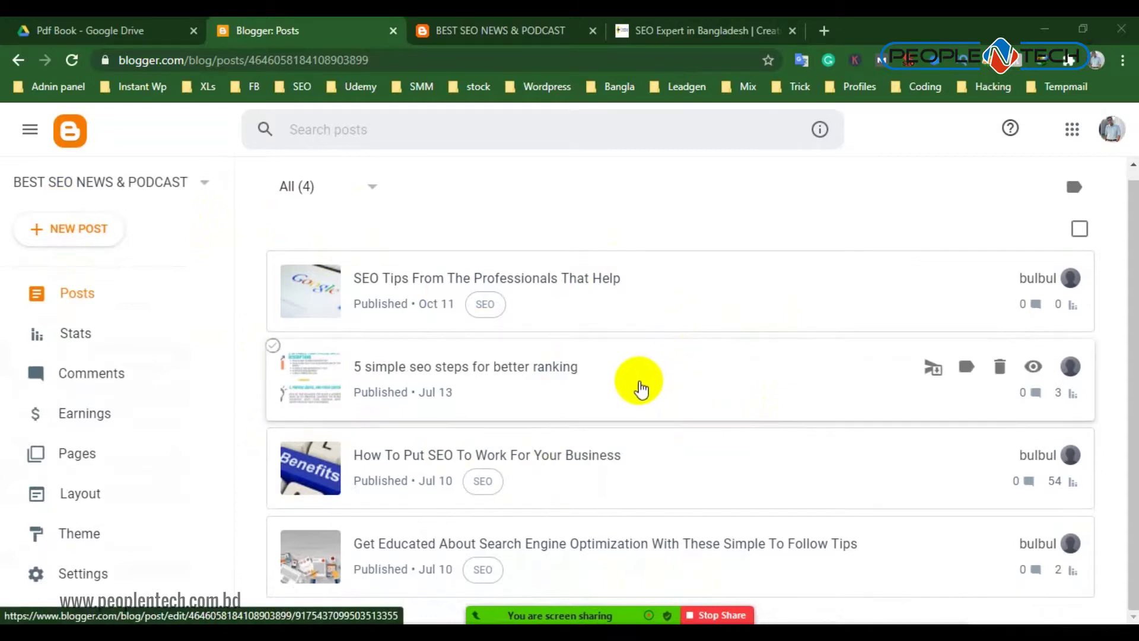
pyautogui.scroll(1, 3, 409)
pyautogui.scroll(2, 3, 409)
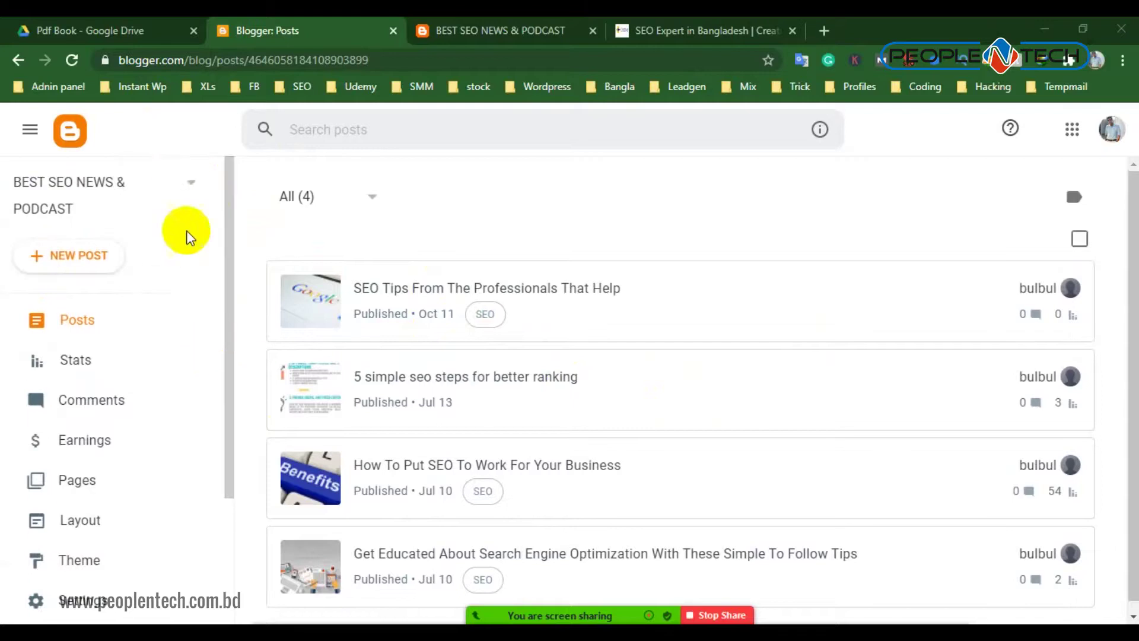
pyautogui.click(188, 183)
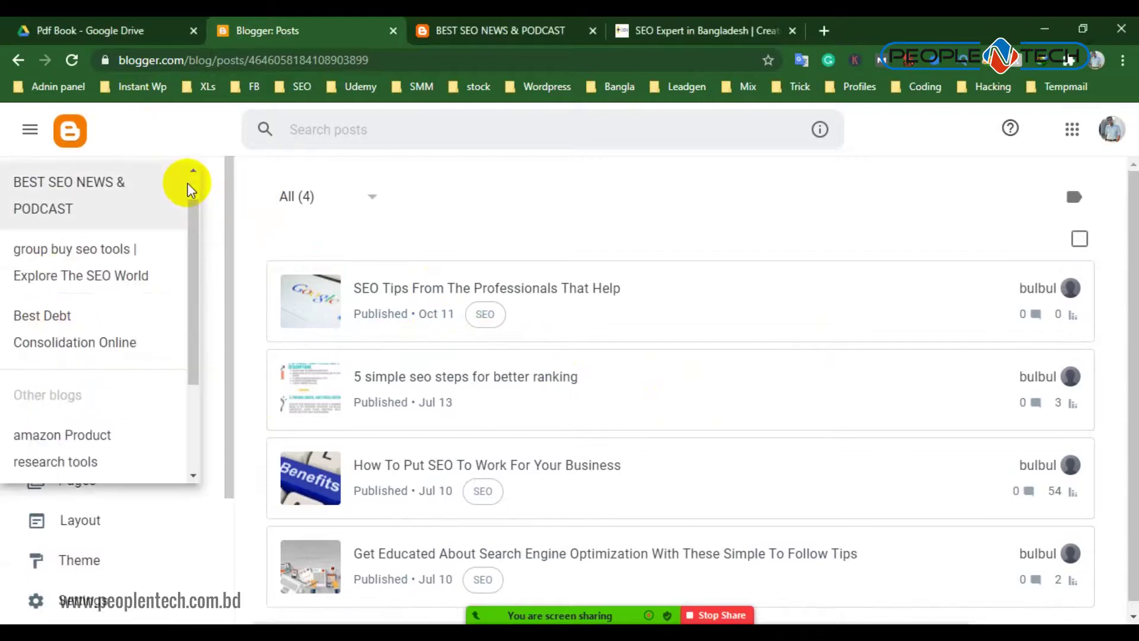
pyautogui.click(225, 143)
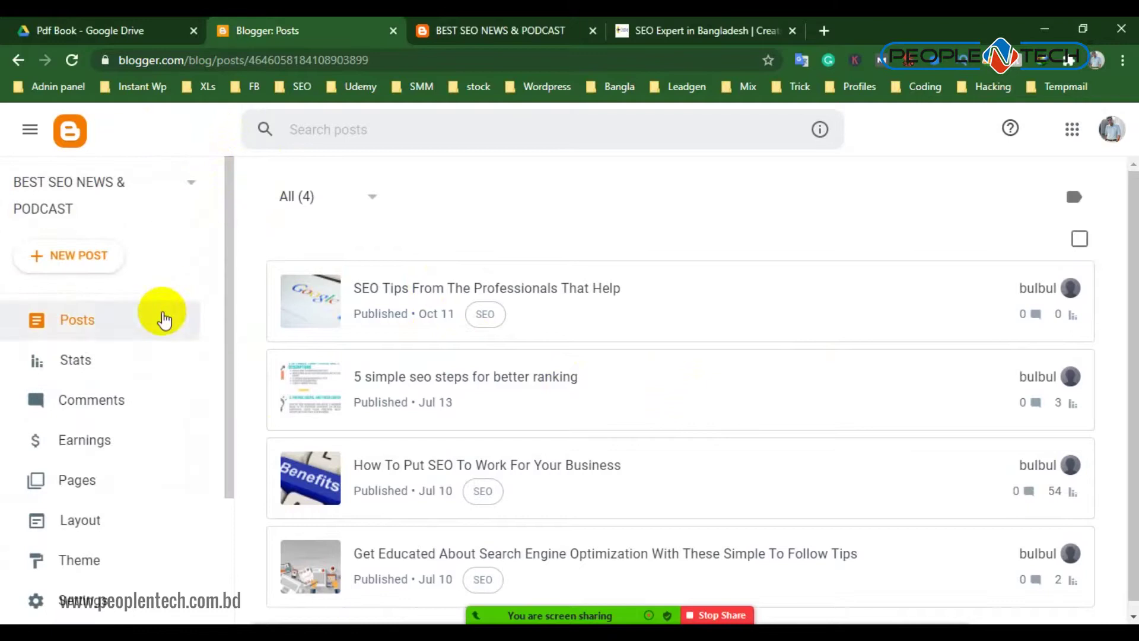
pyautogui.scroll(-3, 75, 546)
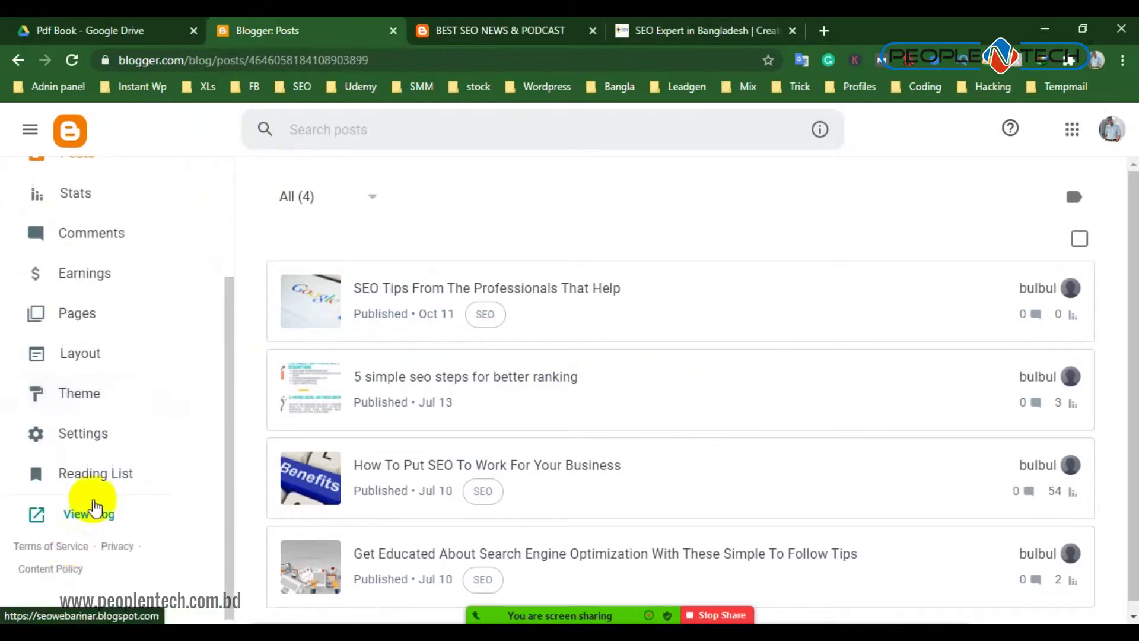
pyautogui.scroll(3, 89, 509)
# Select the address of the live blog, and find the Google Search Console tool by searching "search console" in a new tab
pyautogui.click(525, 27)
pyautogui.click(278, 60)
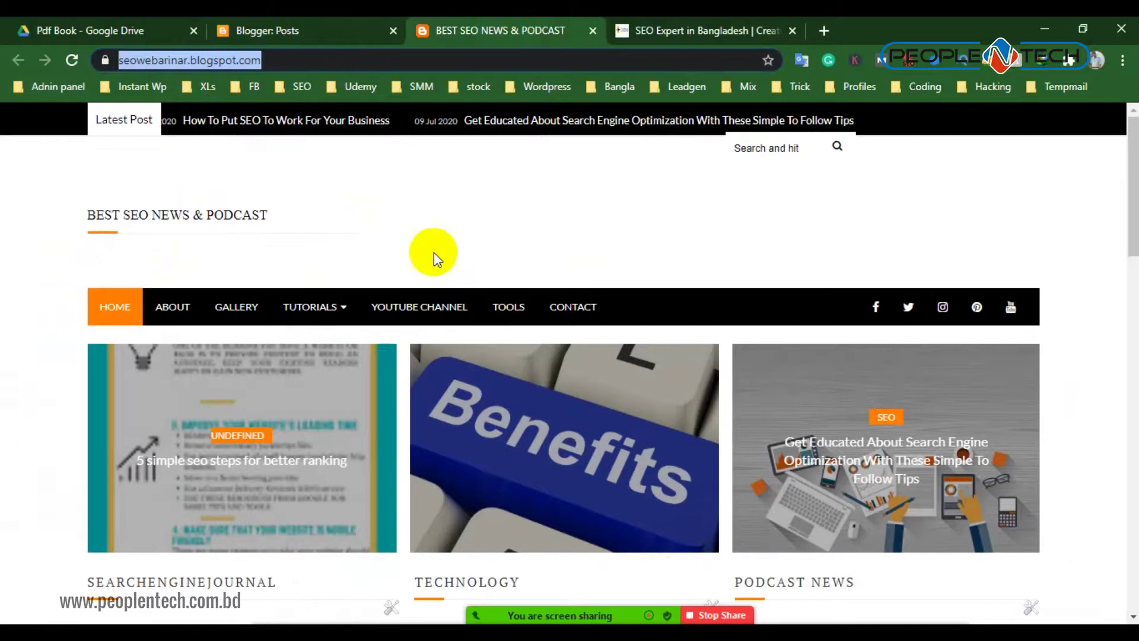
pyautogui.click(824, 30)
pyautogui.write('se')
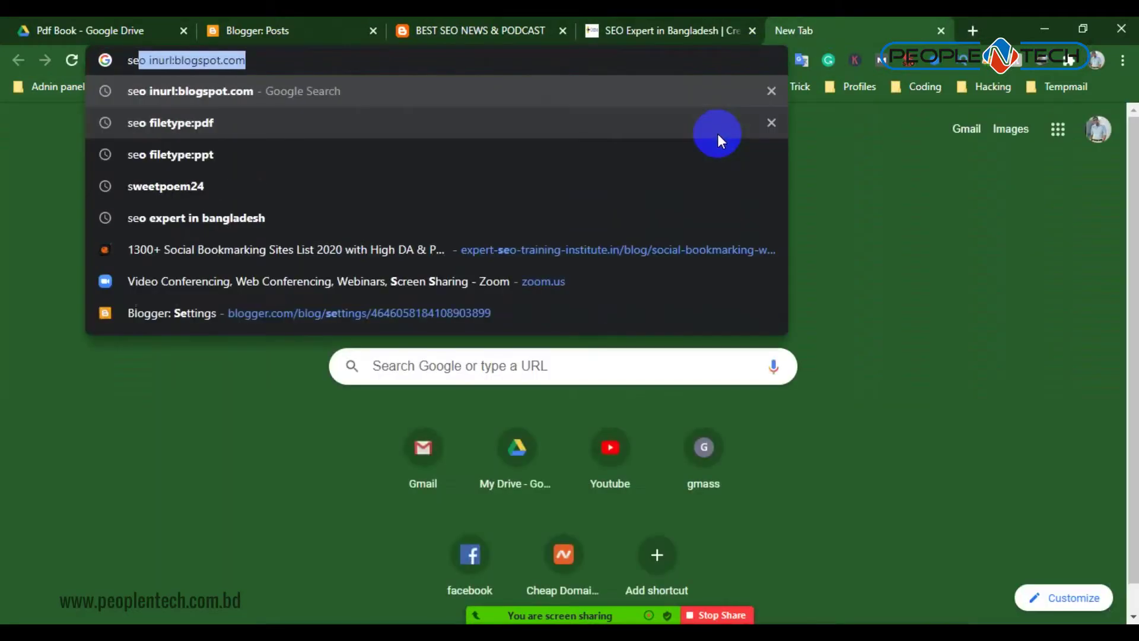
pyautogui.write('arch cond')
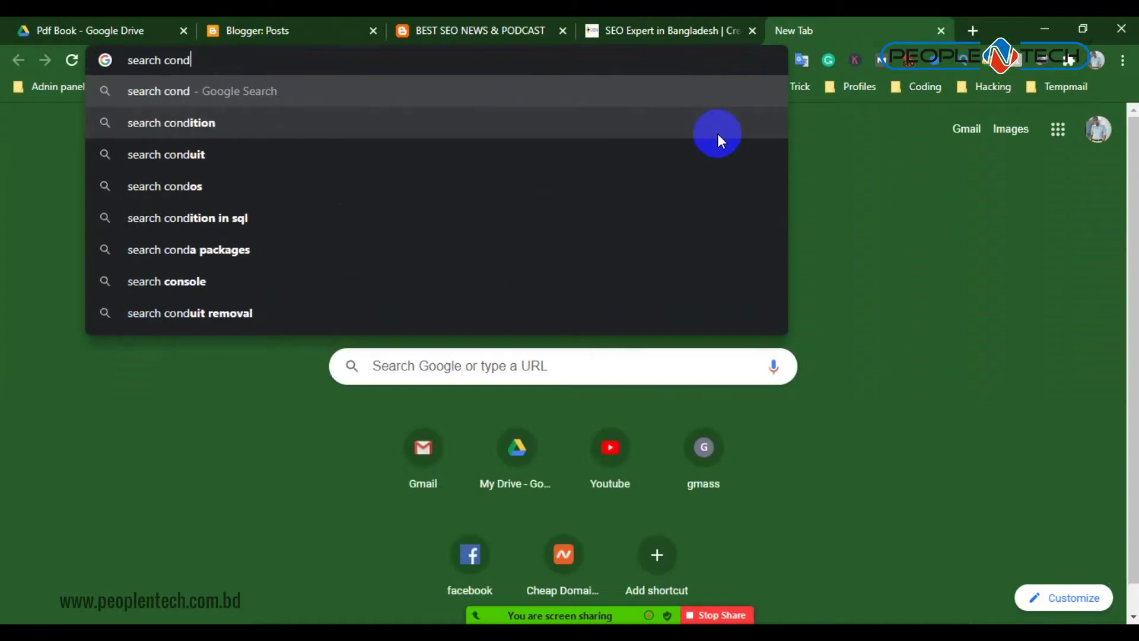
pyautogui.press('BackSpace')
pyautogui.write('sole')
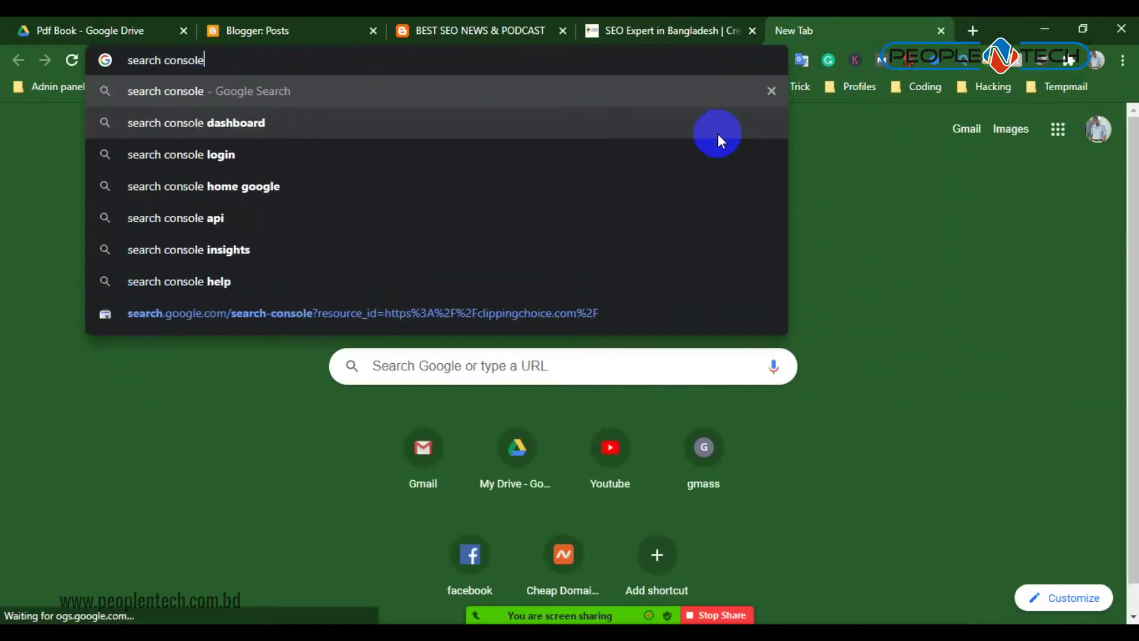
pyautogui.press('Return')
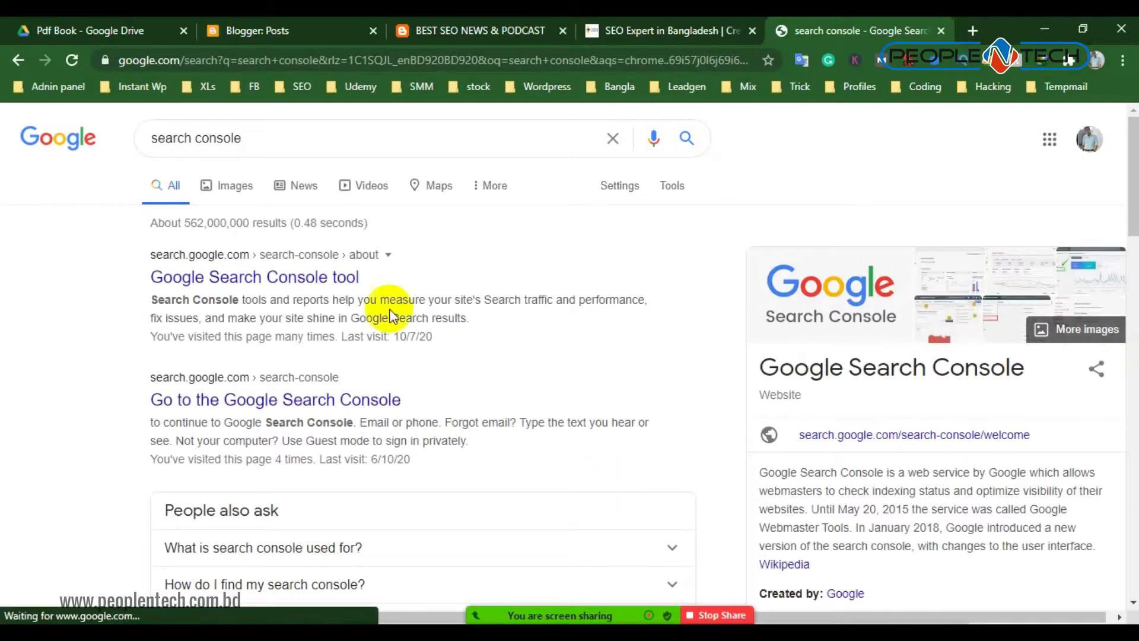
pyautogui.click(296, 284)
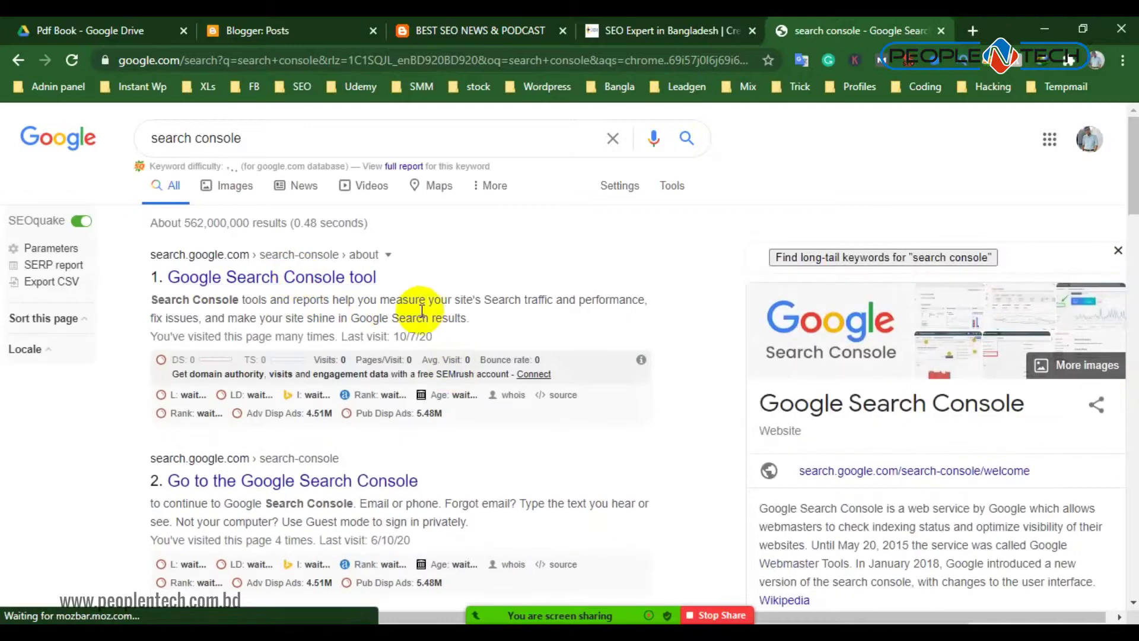
# Place the Search Console tab directly after the BEST SEO NEWS & PODCAST tab and start Search Console
pyautogui.click(494, 32)
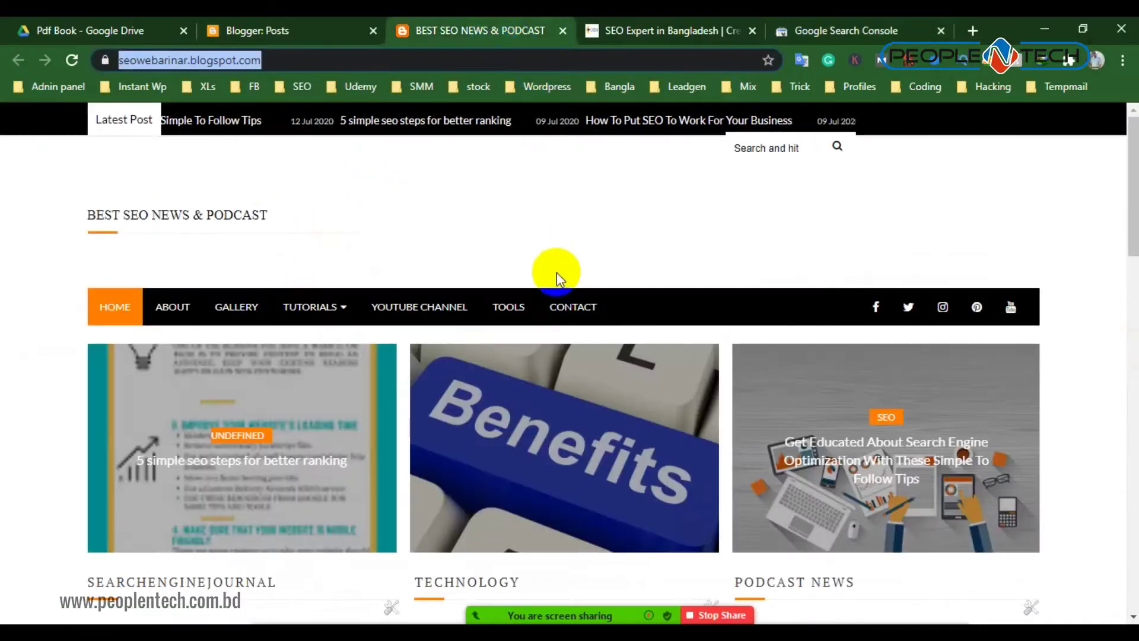
pyautogui.click(868, 27)
pyautogui.moveTo(868, 25); pyautogui.dragTo(623, 33)
pyautogui.click(470, 30)
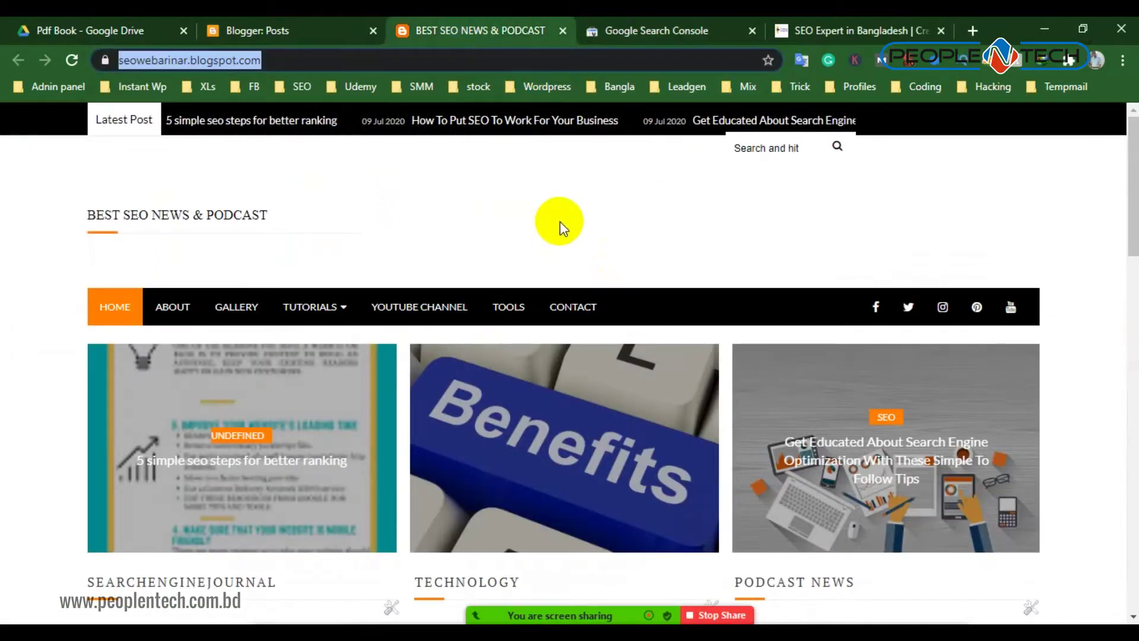
pyautogui.click(695, 24)
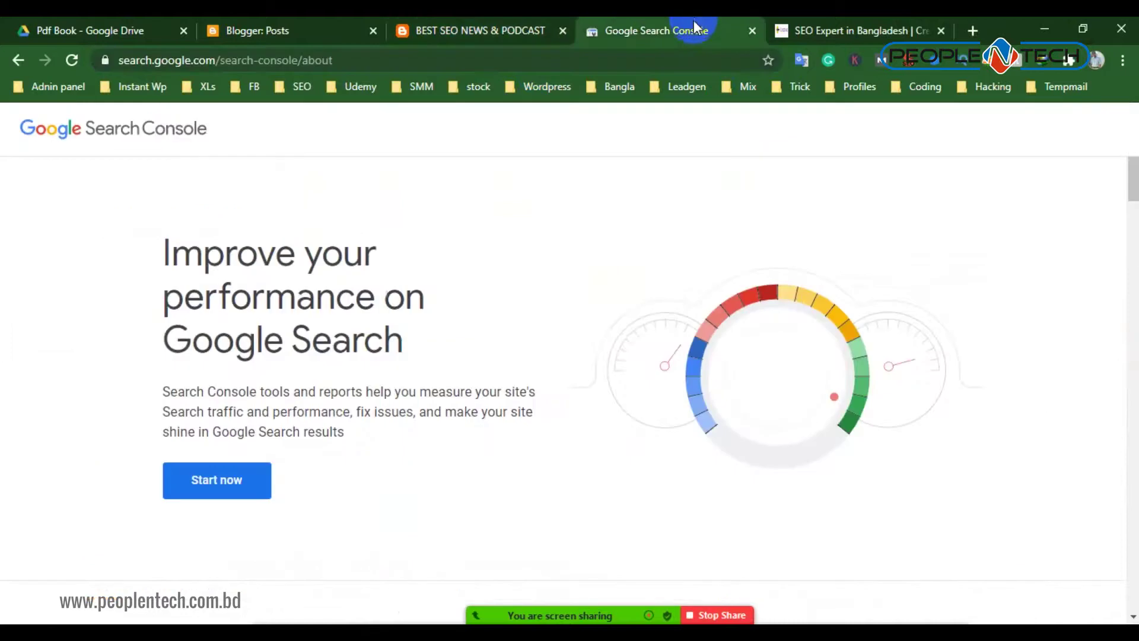
pyautogui.click(239, 481)
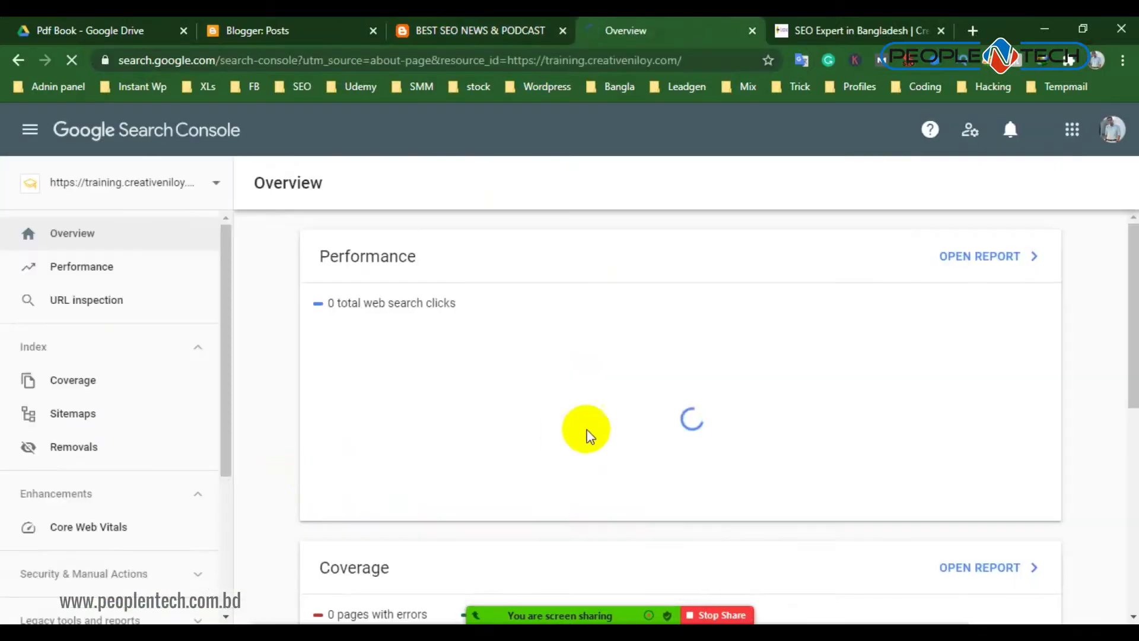
# Sign in to Search Console with another Google account, using a saved account e-mail and its password
pyautogui.click(1114, 129)
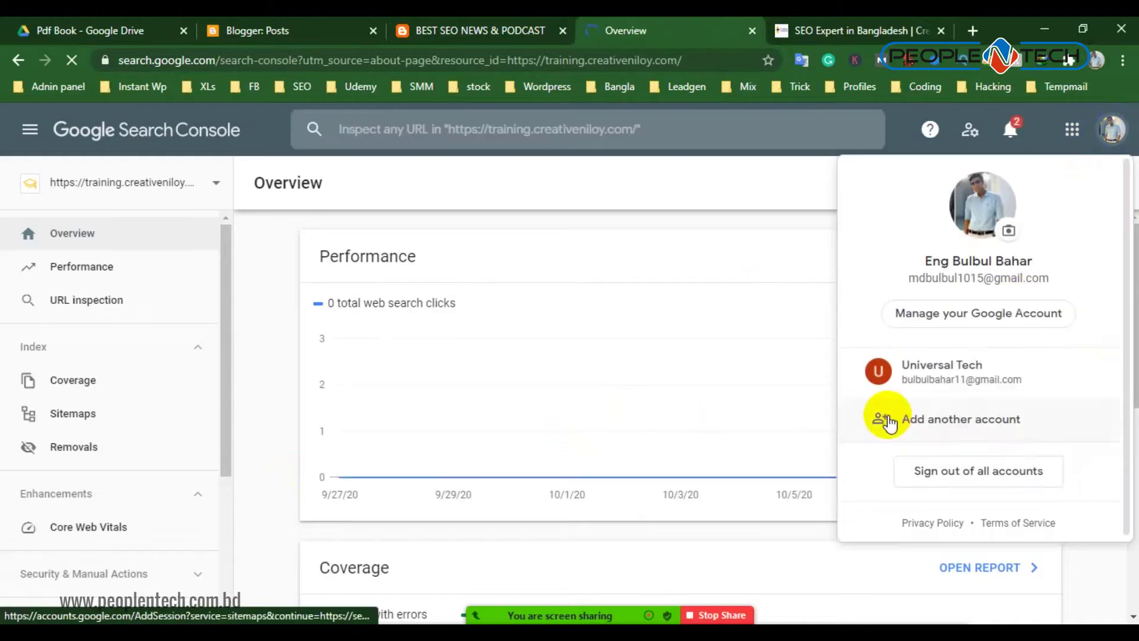
pyautogui.click(901, 419)
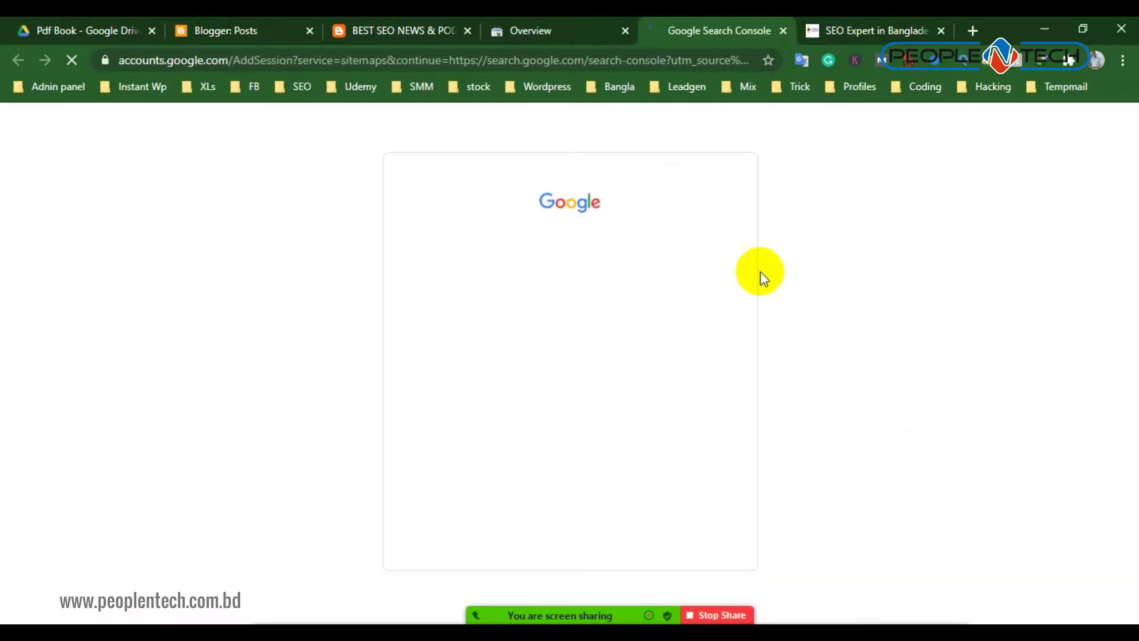
pyautogui.click(625, 31)
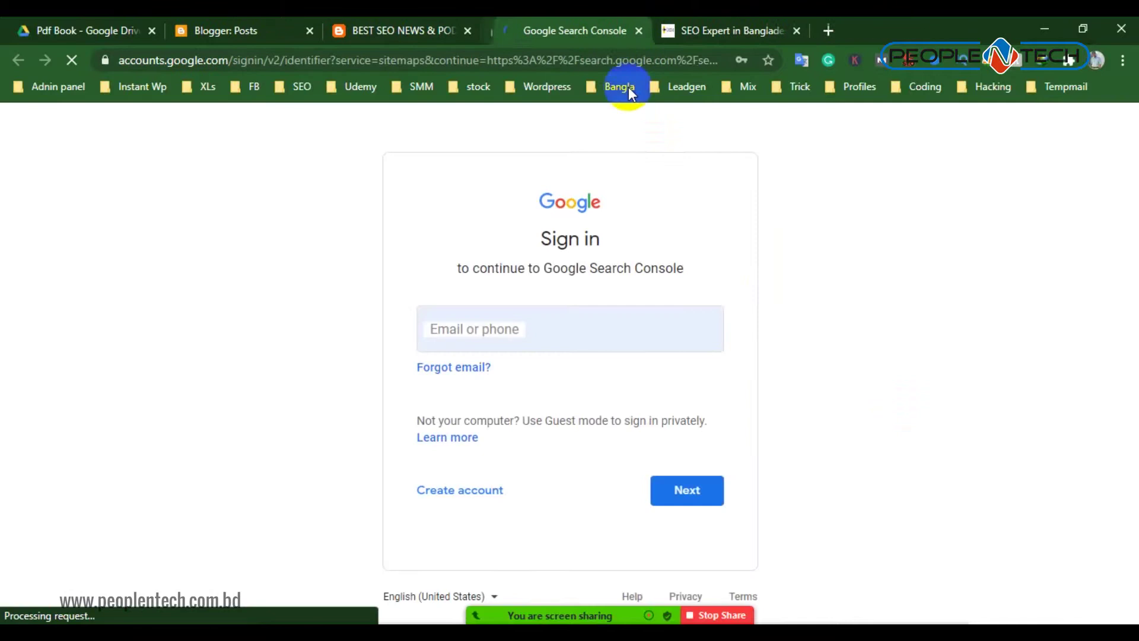
pyautogui.click(574, 328)
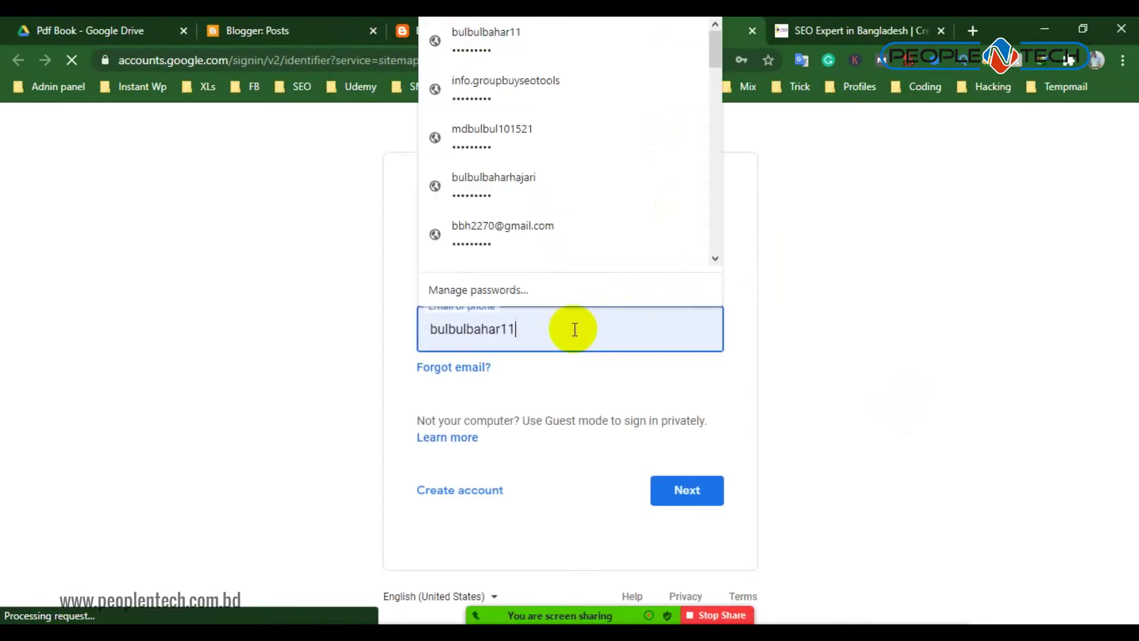
pyautogui.click(538, 244)
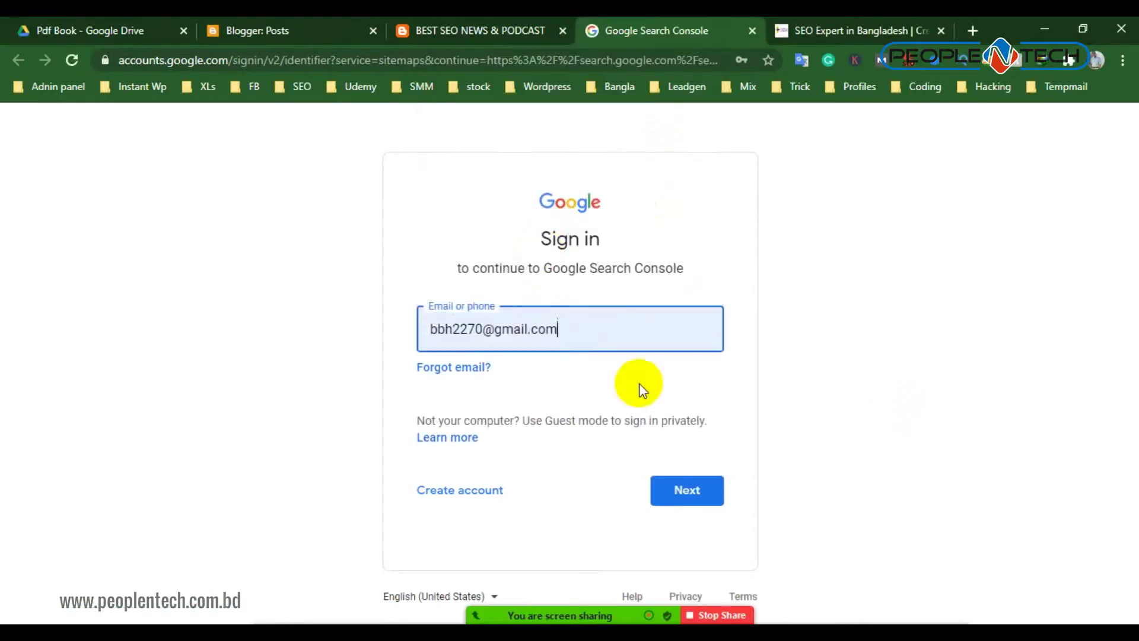
pyautogui.click(691, 484)
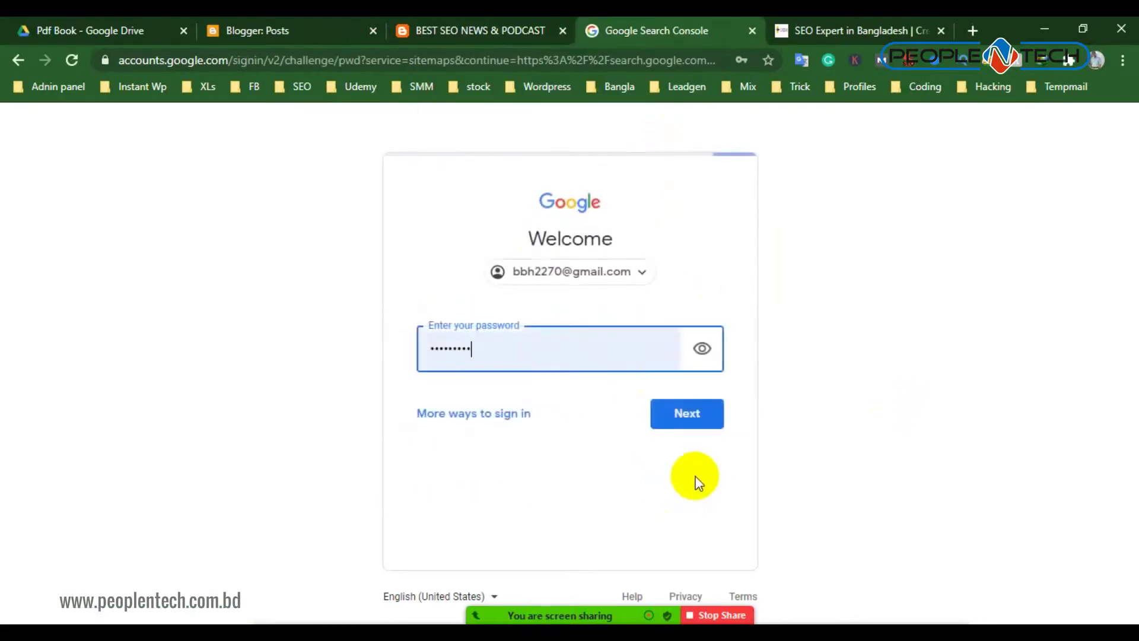
pyautogui.click(686, 419)
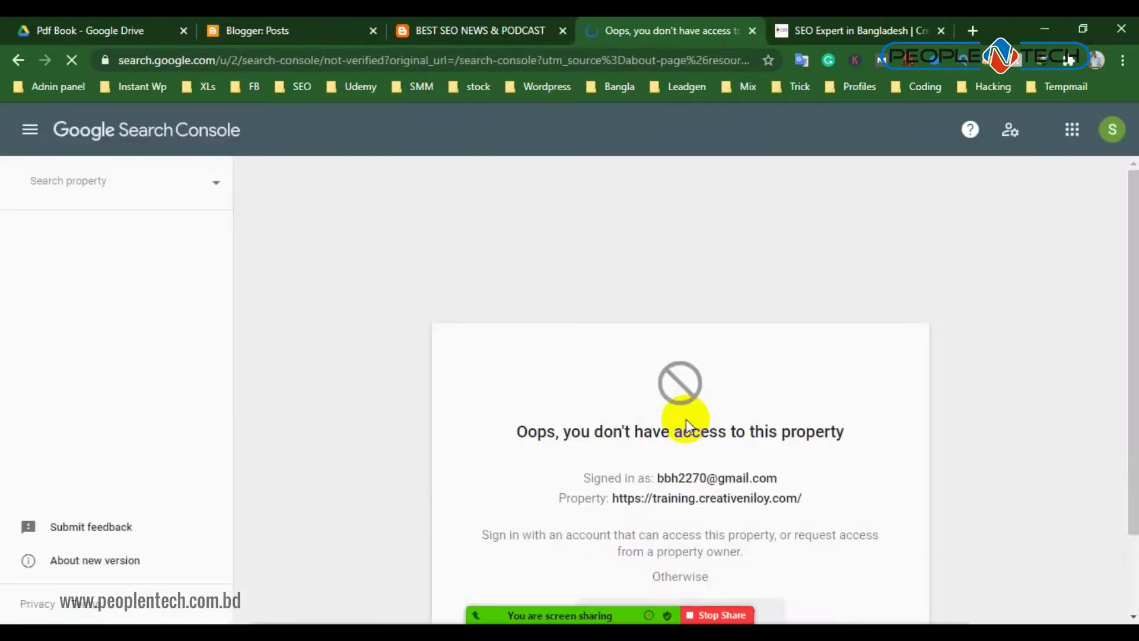
# Start adding a Search Console property, copy the BEST SEO NEWS & PODCAST blog's address, and admit the waiting meeting participant
pyautogui.click(217, 185)
pyautogui.scroll(-1, 115, 462)
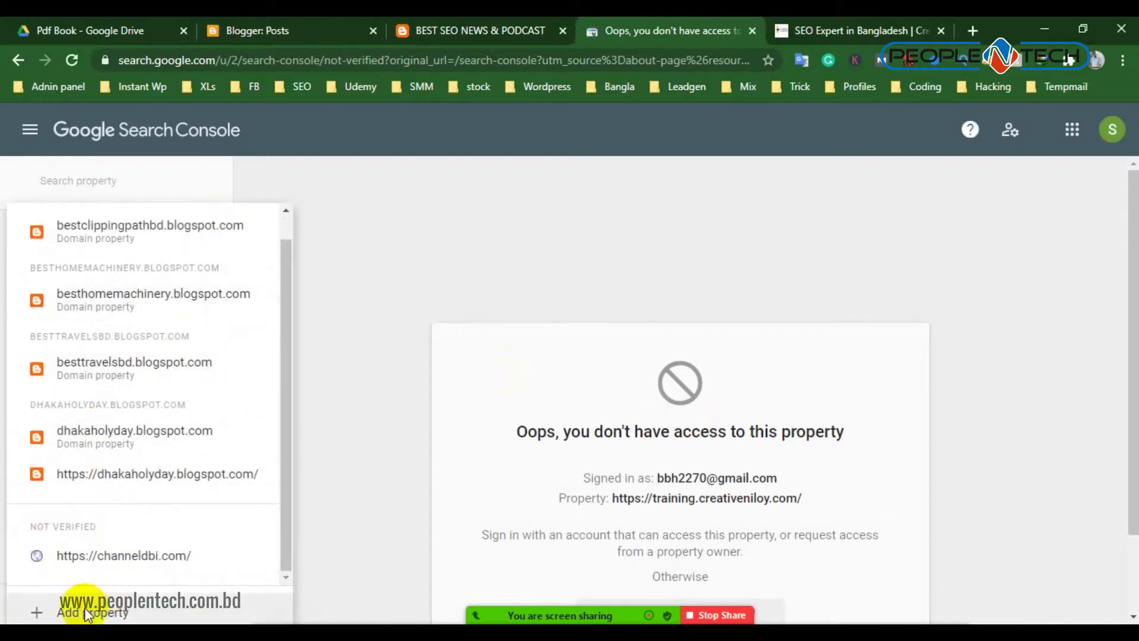
pyautogui.click(87, 612)
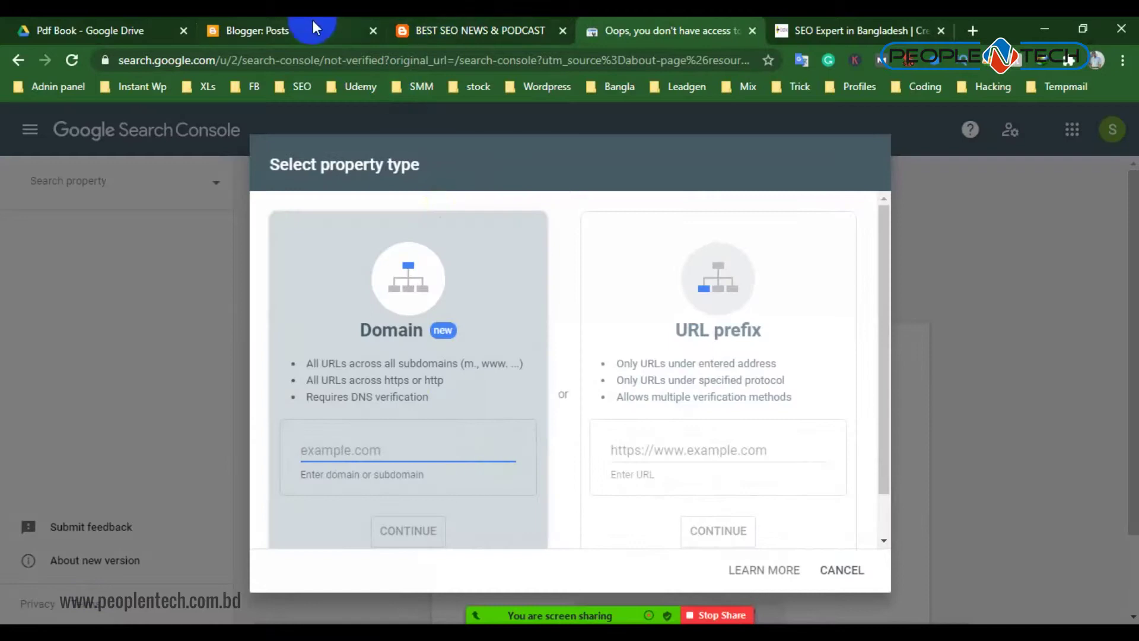
pyautogui.click(415, 30)
pyautogui.click(264, 60)
pyautogui.hotkey('ctrl', 'c')
pyautogui.rightClick(260, 59)
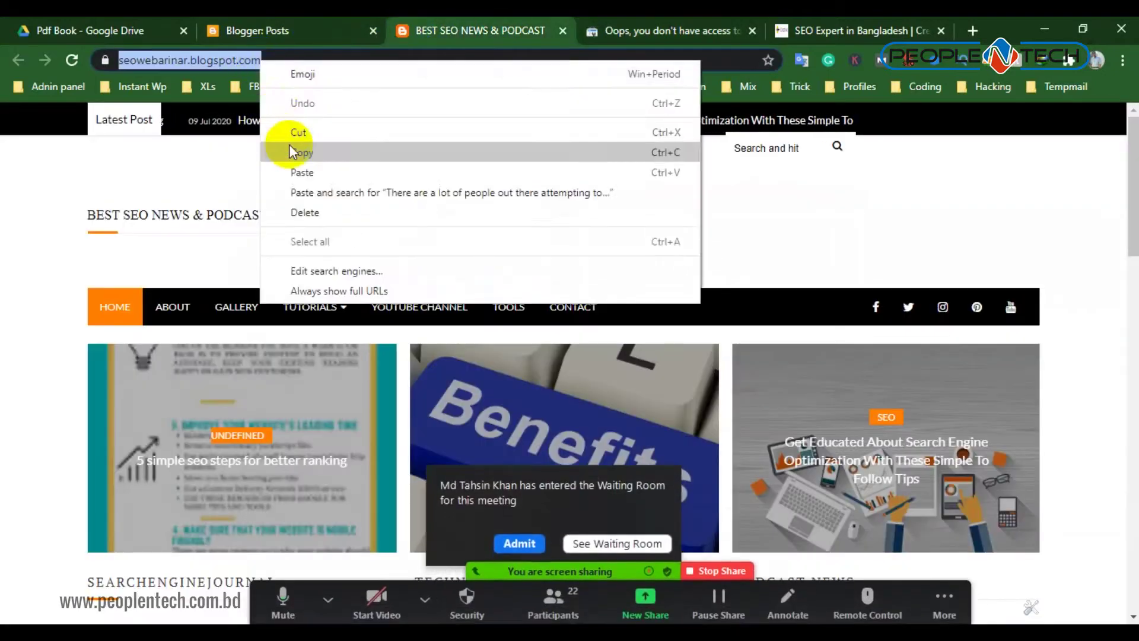
pyautogui.click(297, 153)
pyautogui.click(518, 546)
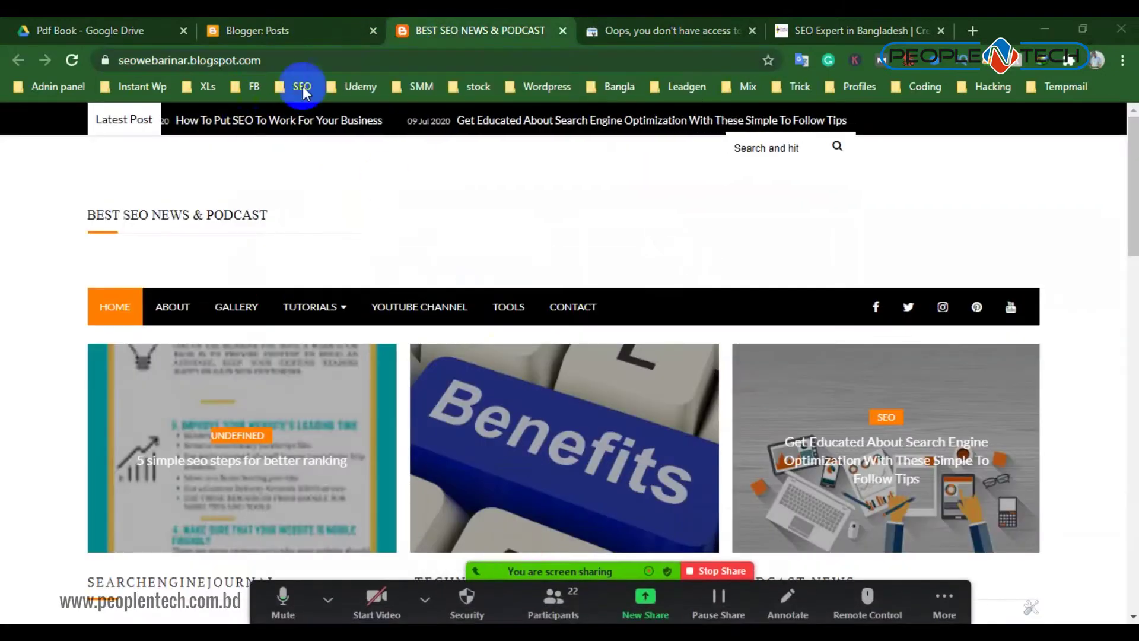
pyautogui.click(712, 31)
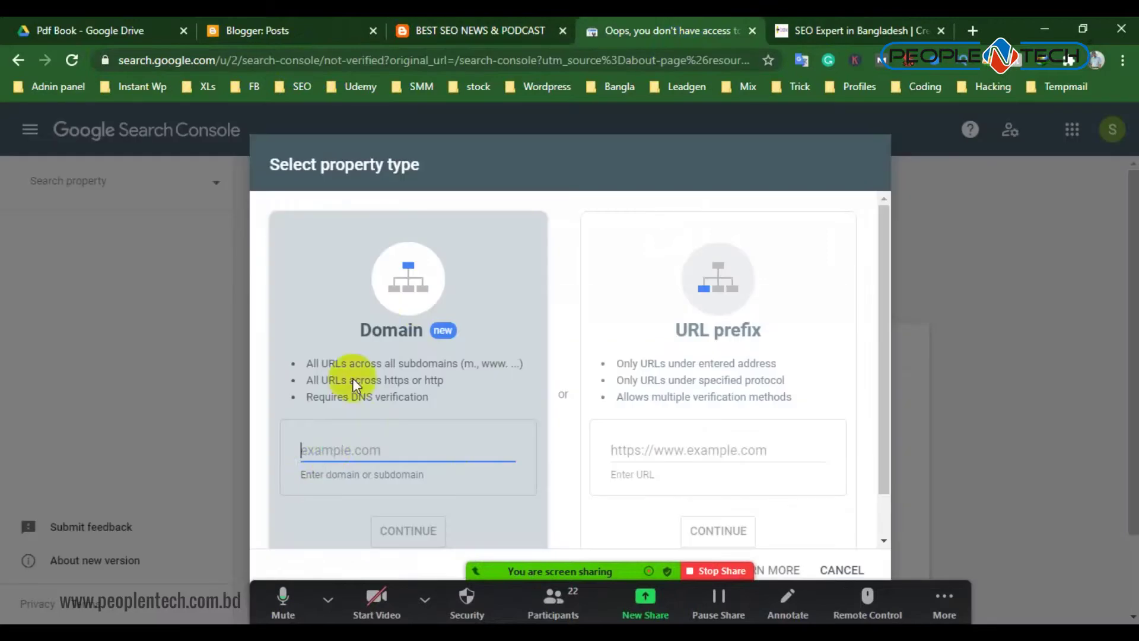
pyautogui.rightClick(327, 448)
pyautogui.click(664, 456)
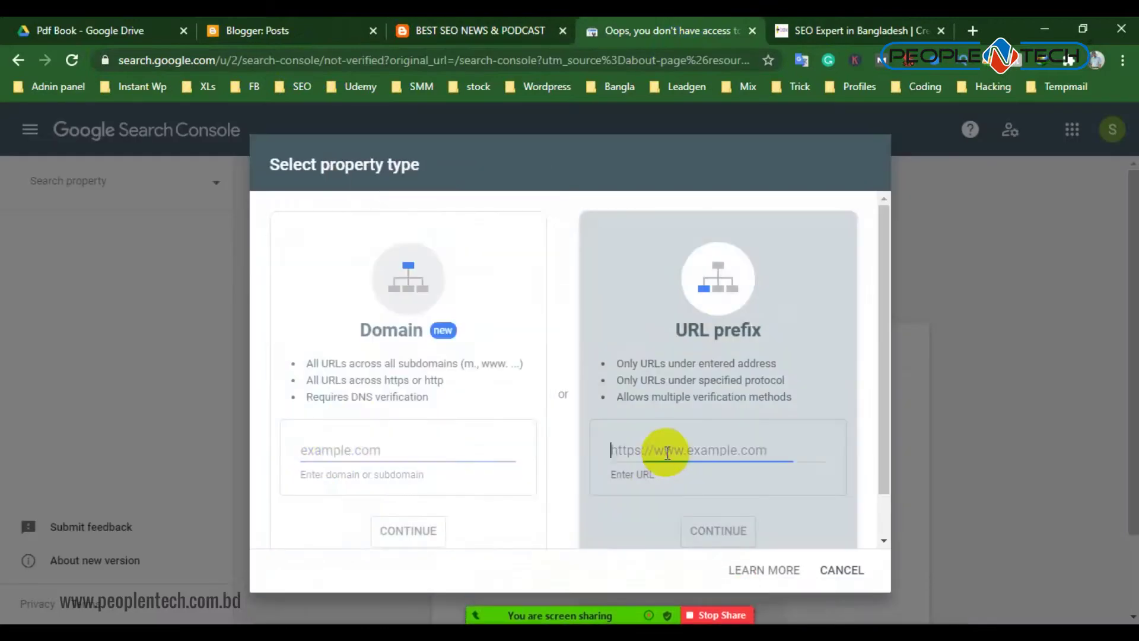
pyautogui.rightClick(666, 453)
pyautogui.click(682, 315)
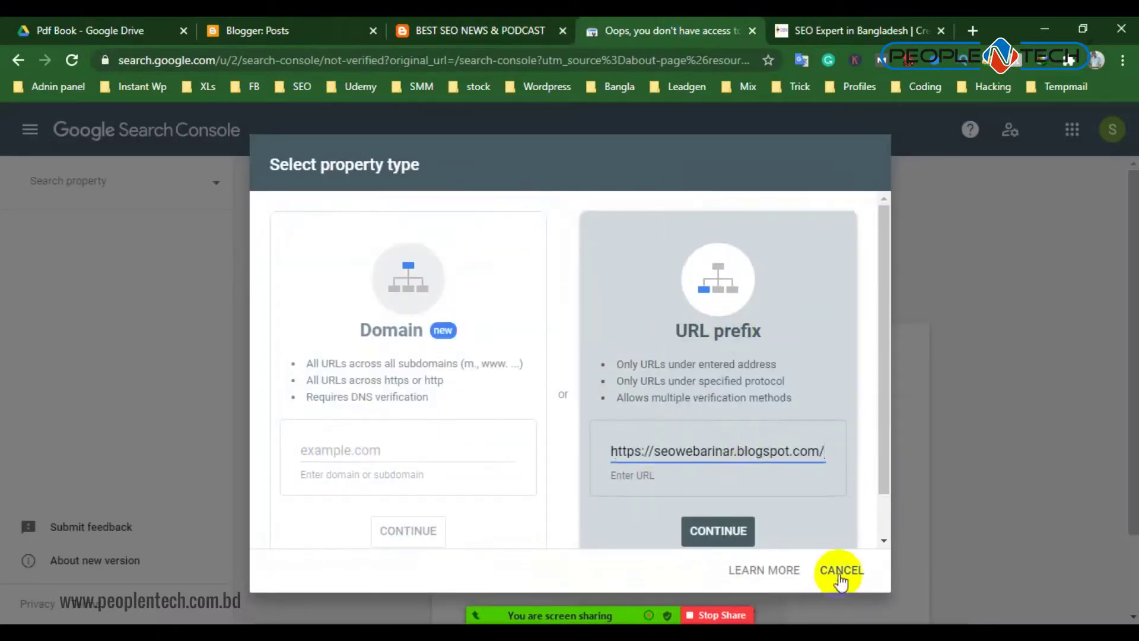
pyautogui.click(717, 527)
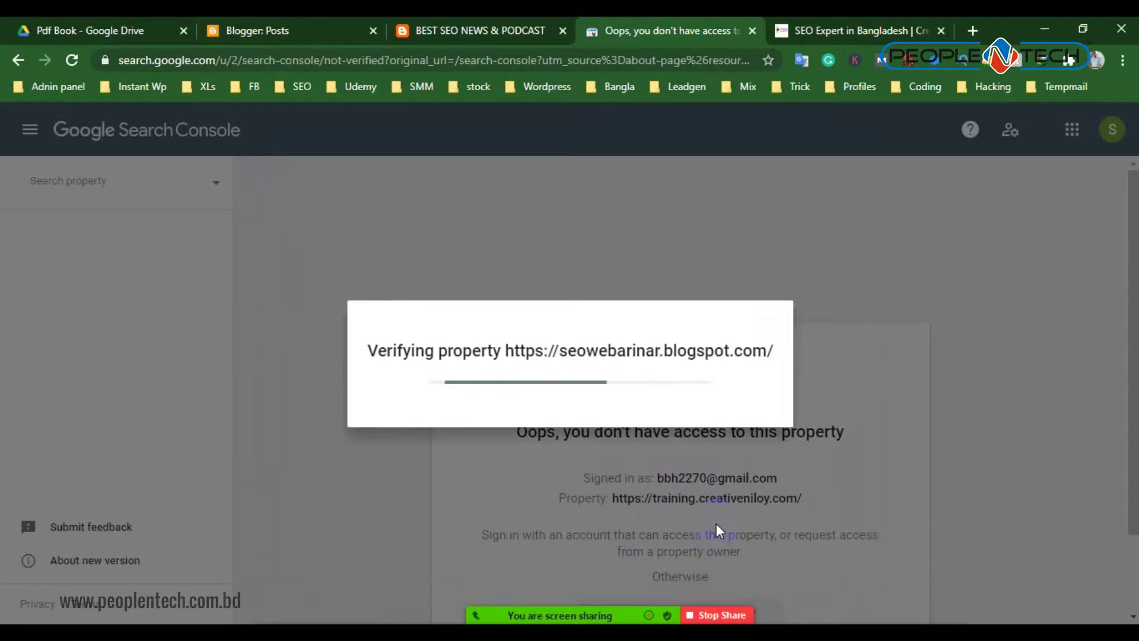
# Choose the HTML tag verification method and copy its meta tag, reviewing the head and body placement instructions
pyautogui.click(508, 553)
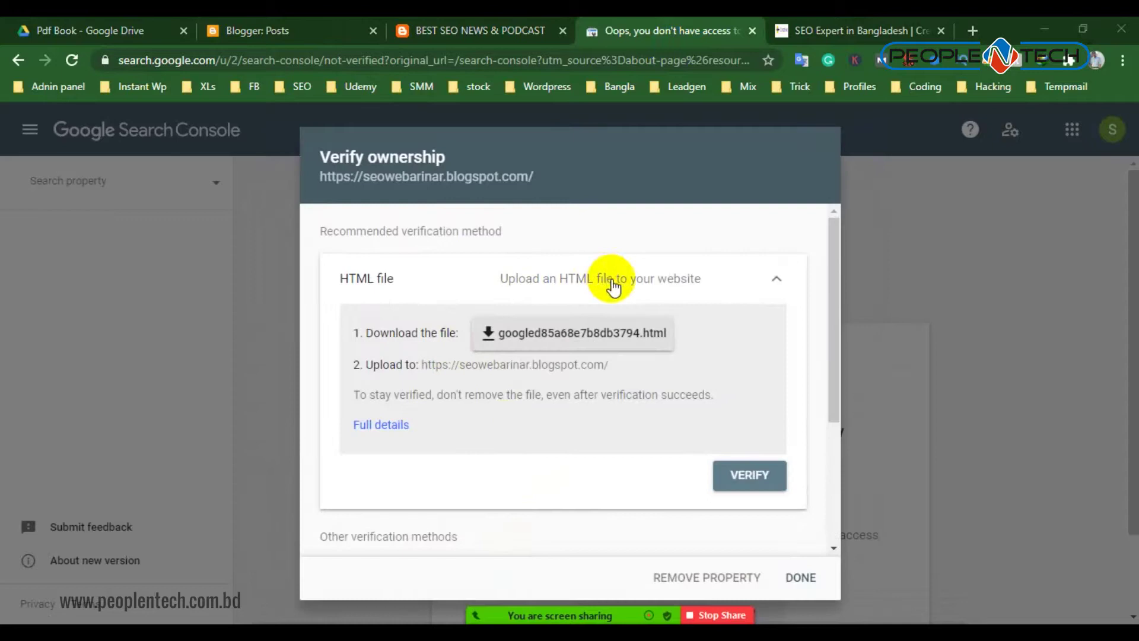
pyautogui.click(550, 288)
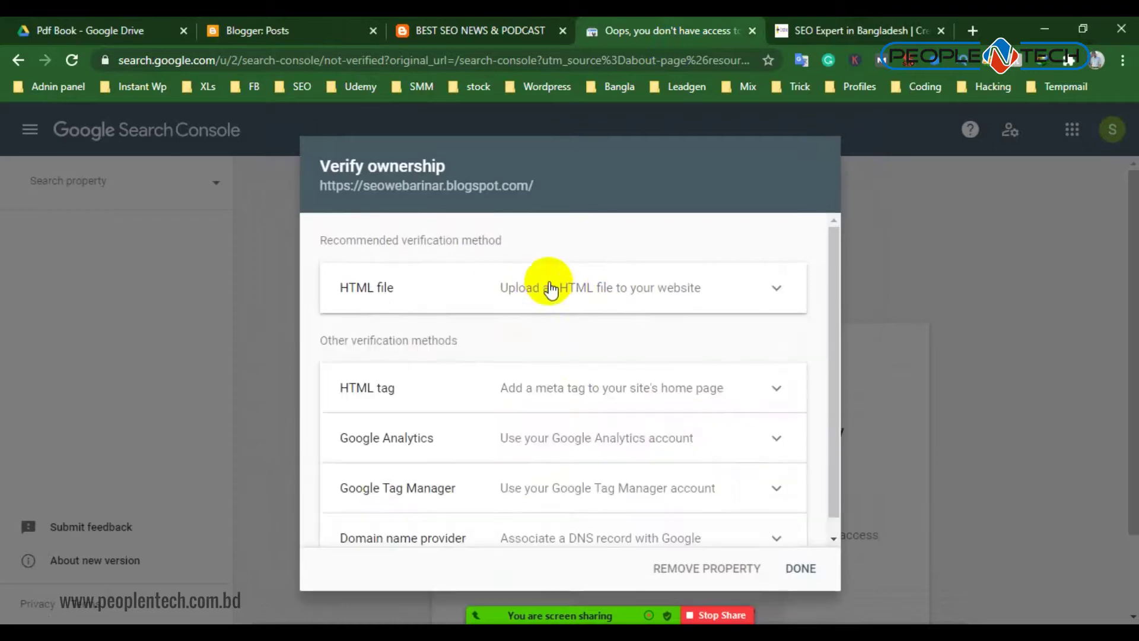
pyautogui.click(553, 390)
pyautogui.scroll(-1, 640, 398)
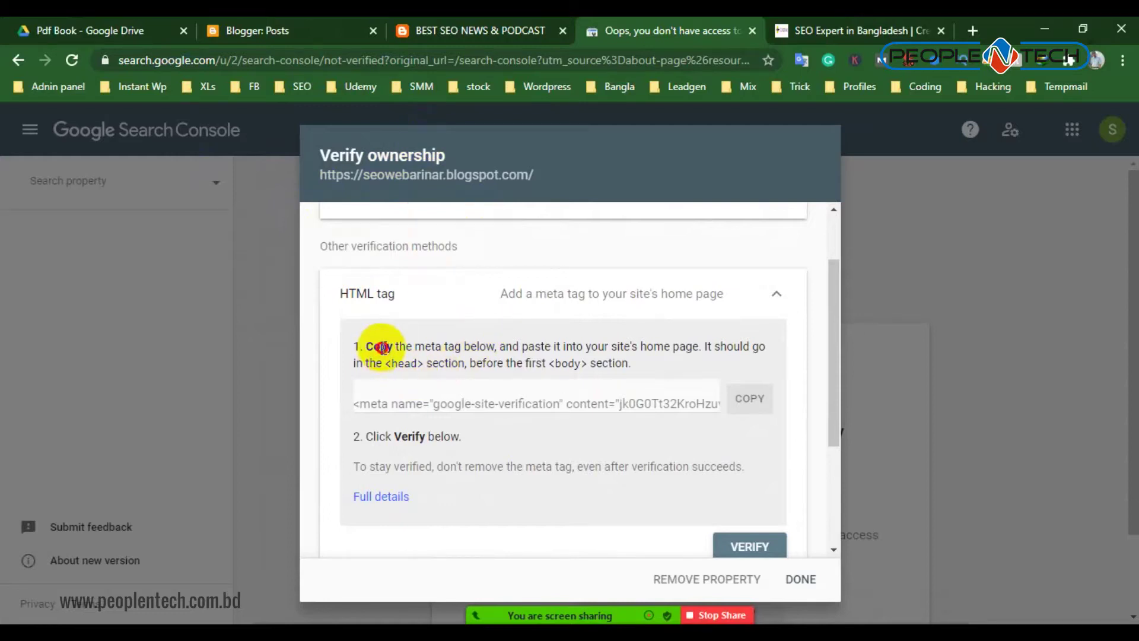
pyautogui.moveTo(381, 347); pyautogui.dragTo(575, 332)
pyautogui.click(589, 361)
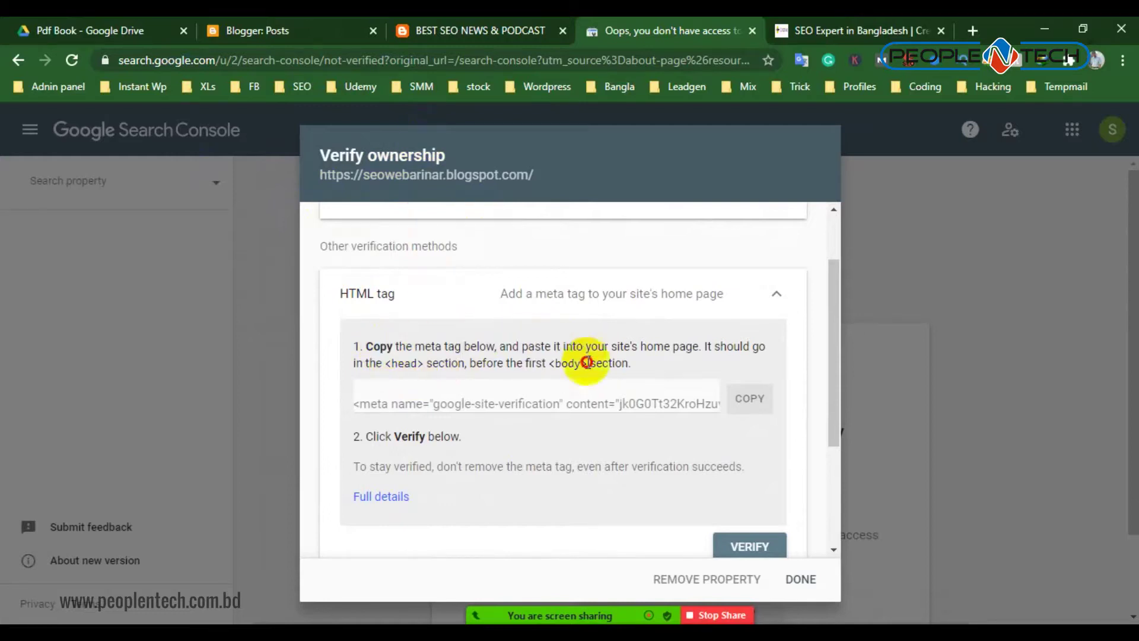
pyautogui.click(749, 403)
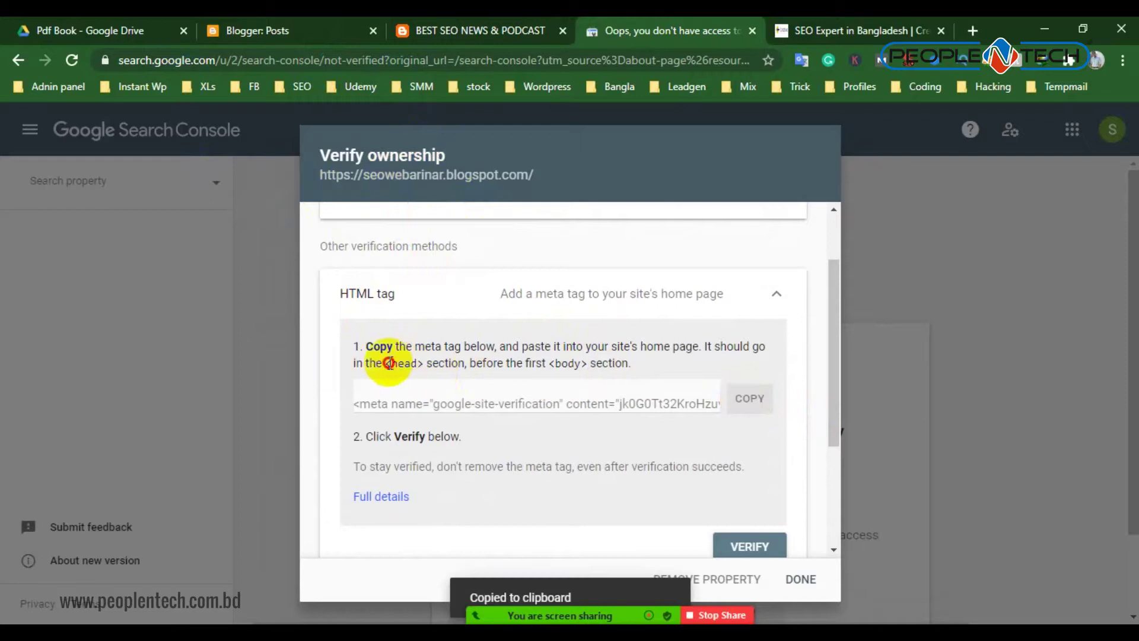
pyautogui.moveTo(563, 363); pyautogui.dragTo(595, 363)
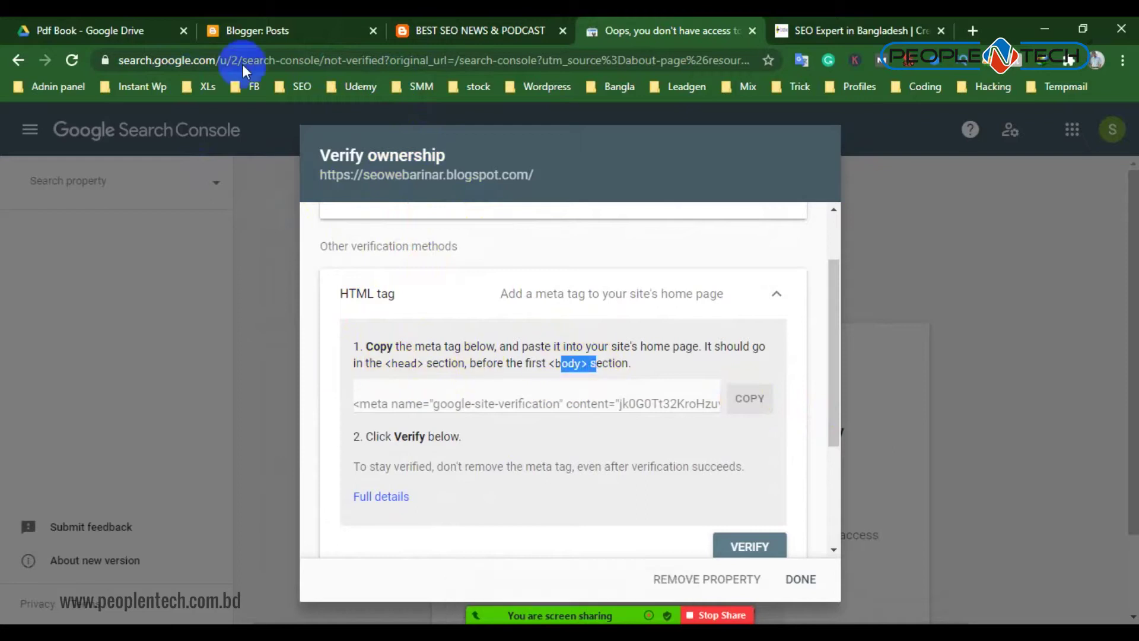
# Open the blog theme's HTML for editing in Blogger, admitting the waiting meeting participant along the way
pyautogui.click(301, 20)
pyautogui.scroll(-2, 107, 534)
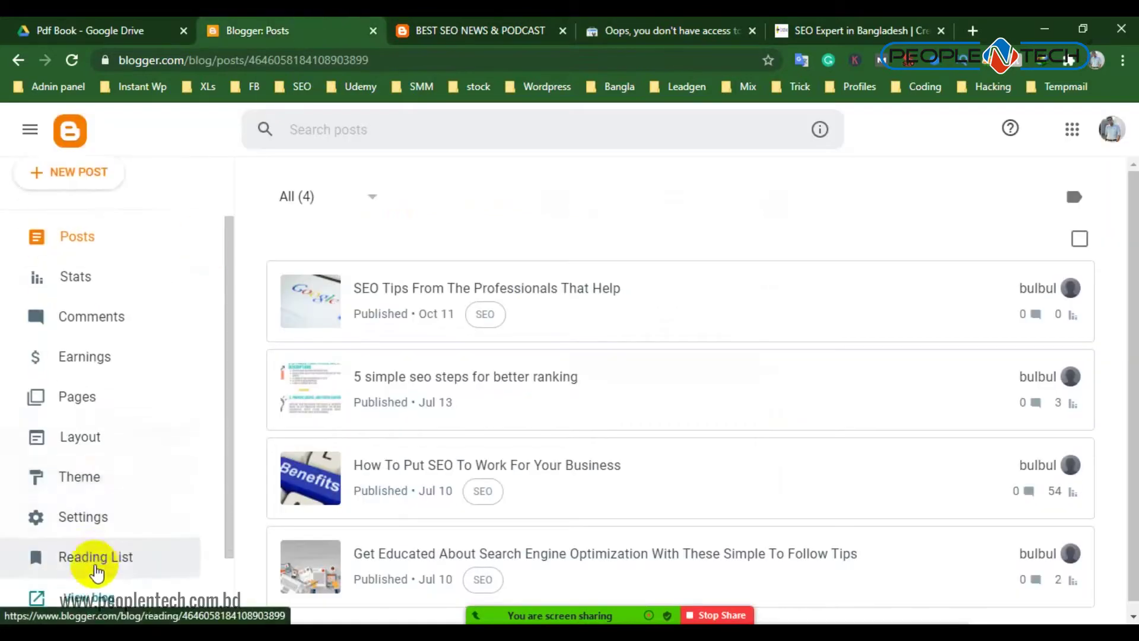
pyautogui.click(92, 487)
pyautogui.click(520, 541)
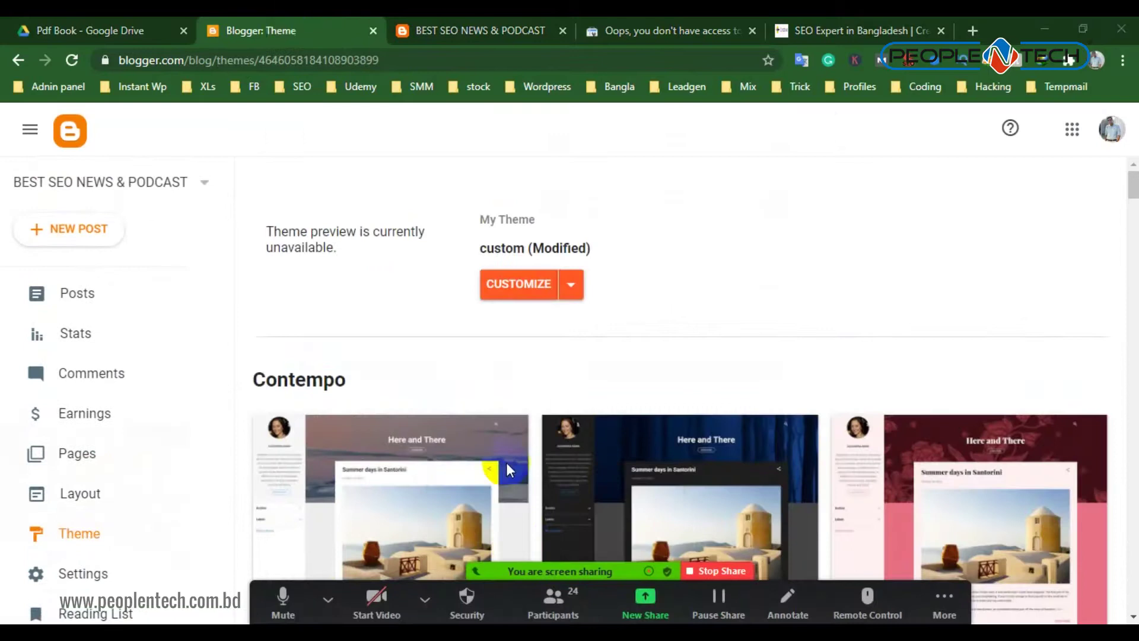
pyautogui.click(570, 288)
pyautogui.click(375, 426)
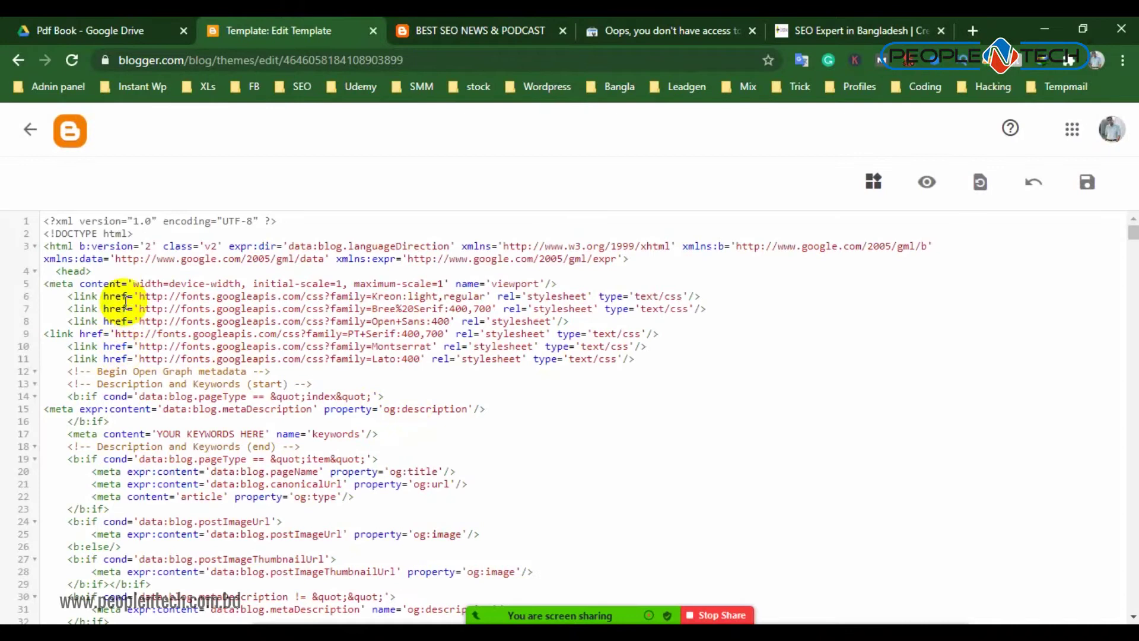
# Paste the google-site-verification meta tag with its verification token on a new line below the first twitter:image meta tag
pyautogui.scroll(-6, 118, 451)
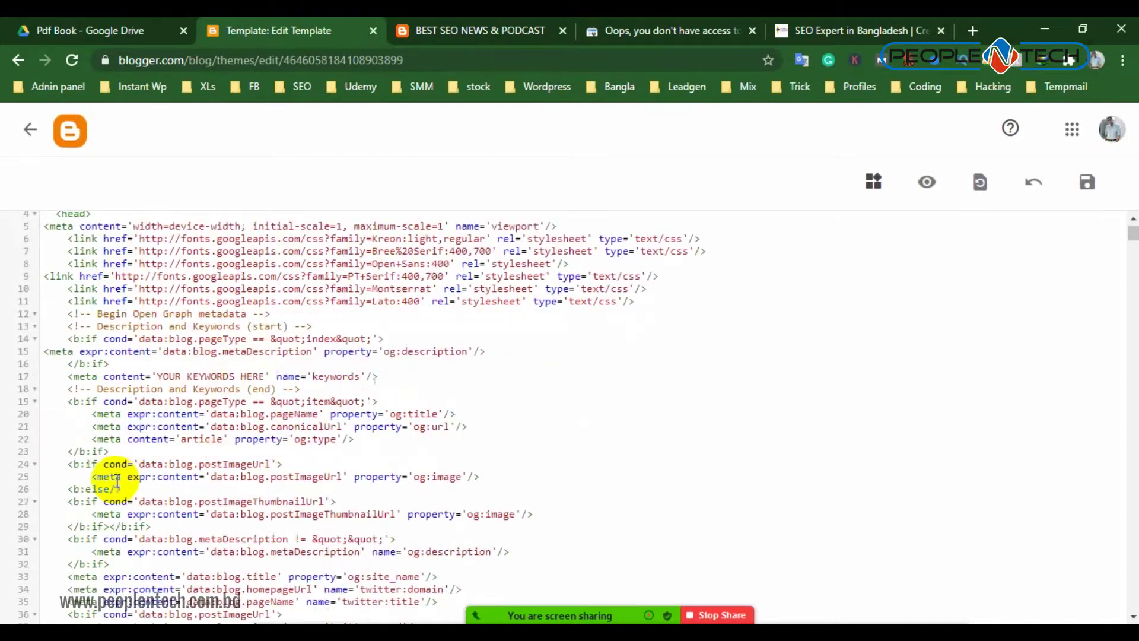
pyautogui.scroll(-3, 117, 477)
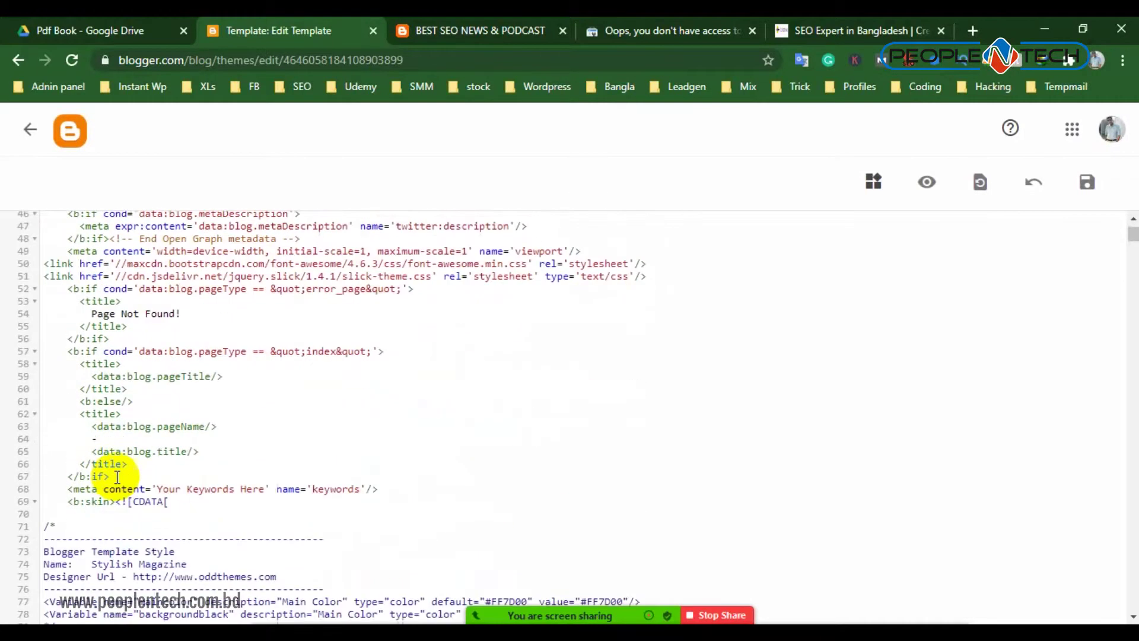
pyautogui.scroll(5, 110, 451)
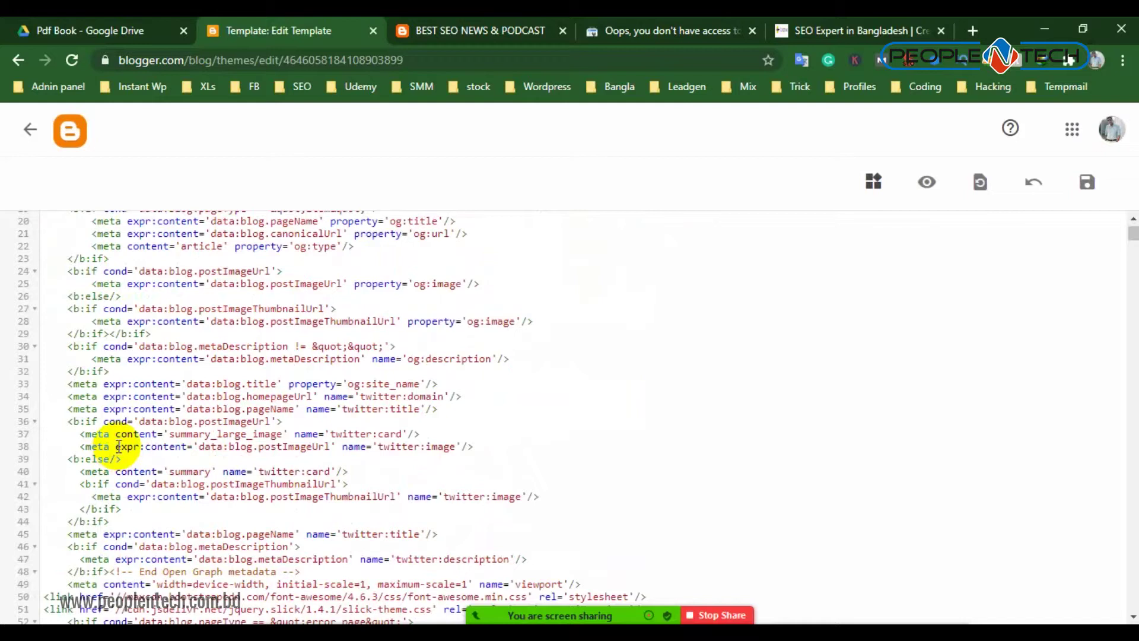
pyautogui.click(484, 446)
pyautogui.press('Return')
pyautogui.rightClick(272, 464)
pyautogui.click(315, 309)
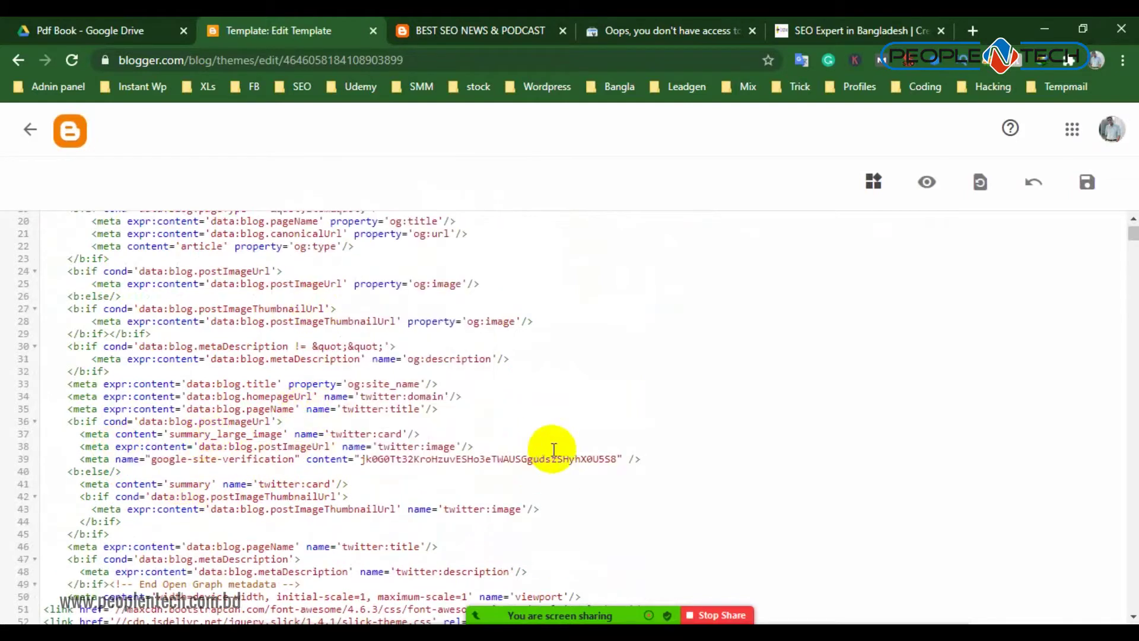
# Save the edited theme HTML and admit the waiting meeting participant
pyautogui.scroll(-20, 534, 462)
pyautogui.scroll(-2, 839, 363)
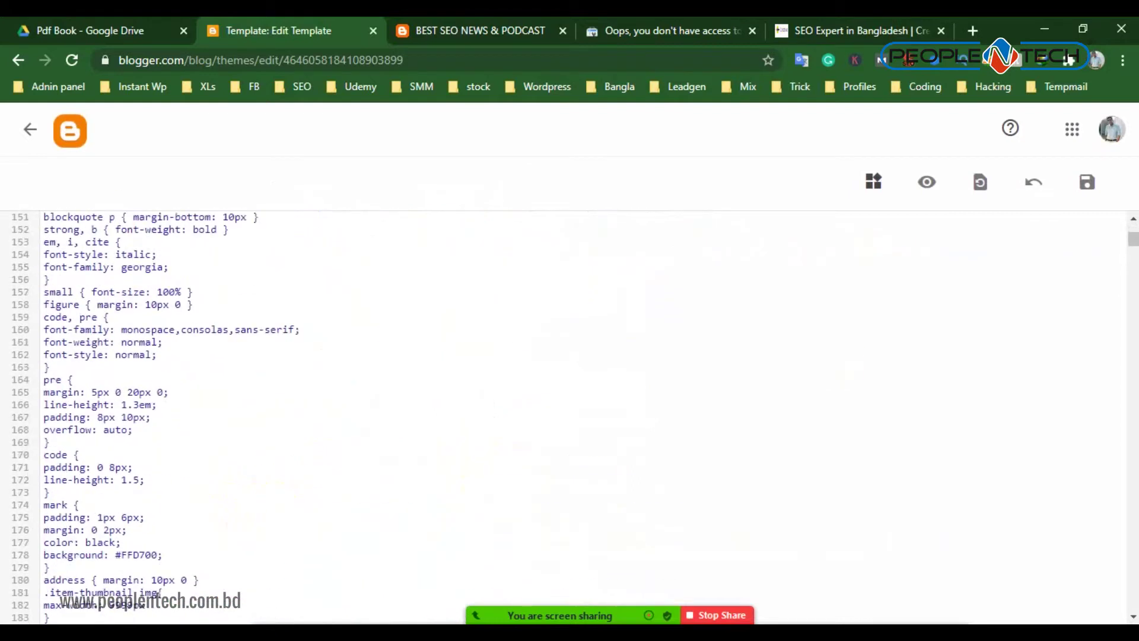
pyautogui.click(1076, 190)
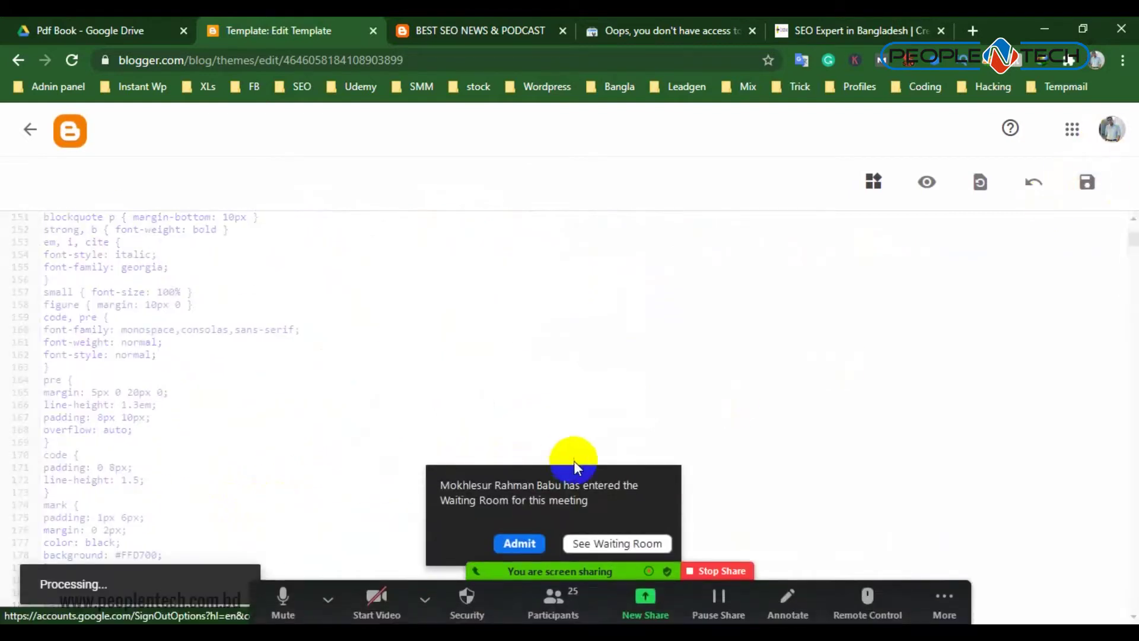
pyautogui.click(513, 542)
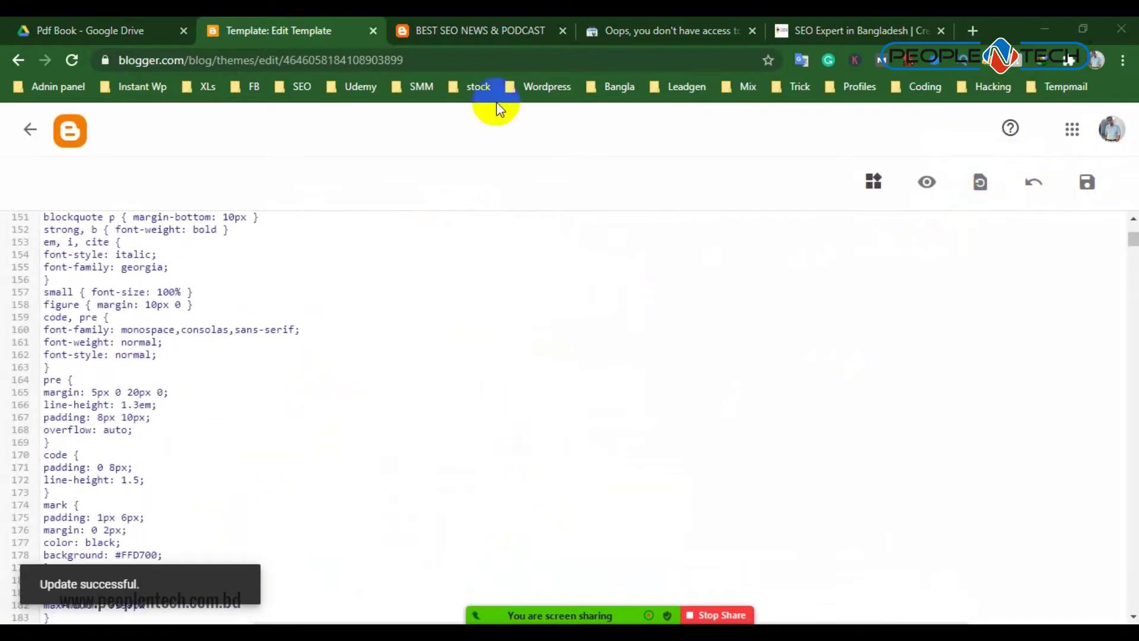
# Try to verify ownership of the blog in Search Console with the HTML tag method, and dismiss the result
pyautogui.click(695, 30)
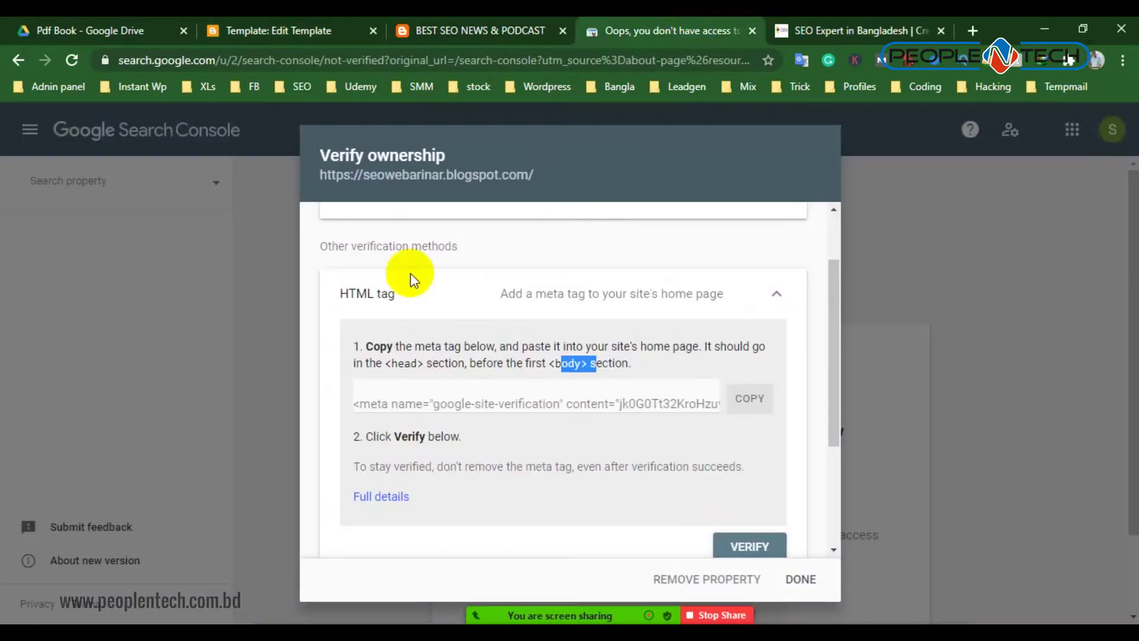
pyautogui.click(748, 552)
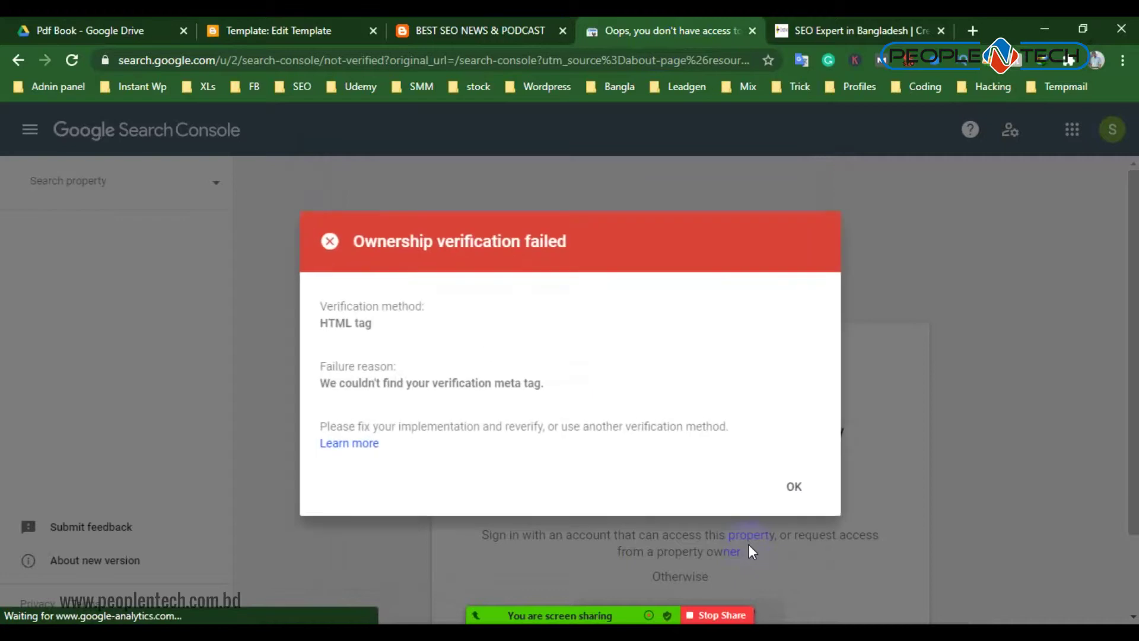
pyautogui.click(796, 487)
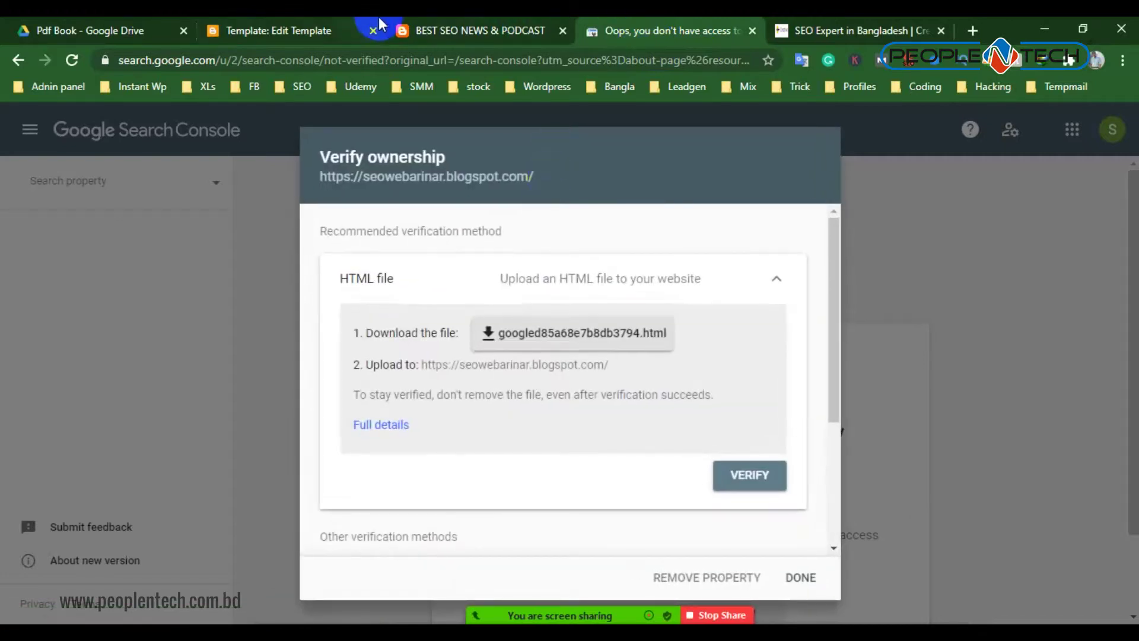
# Return to the Blogger theme HTML and undo the verification meta tag pasted below the first twitter:image meta tag
pyautogui.click(330, 24)
pyautogui.scroll(20, 210, 358)
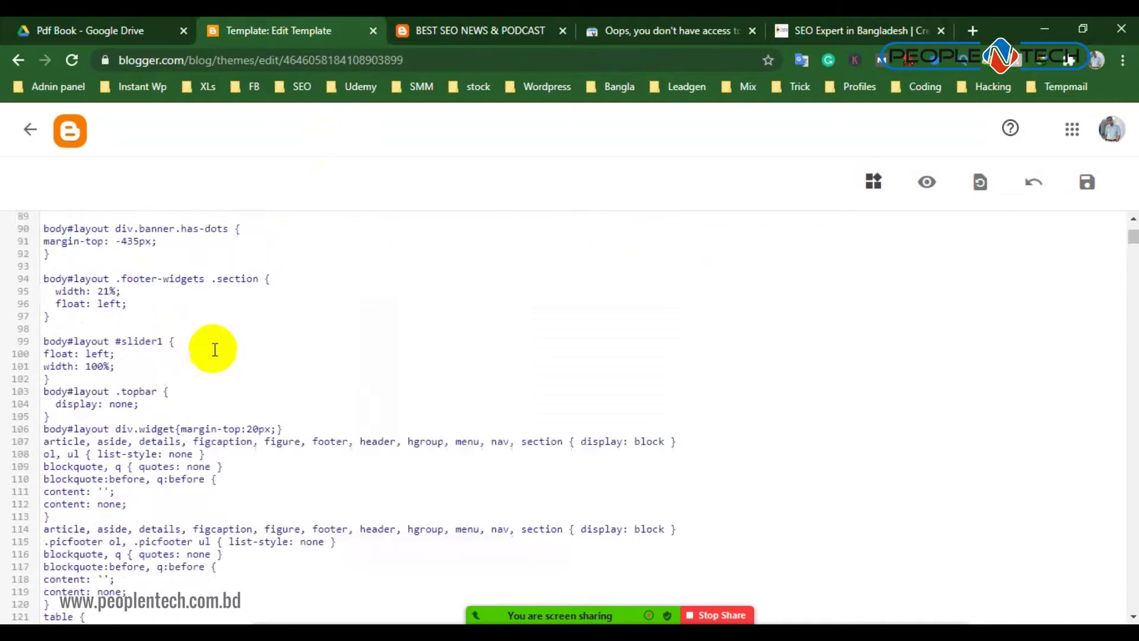
pyautogui.scroll(-3, 218, 361)
pyautogui.click(261, 453)
pyautogui.hotkey('ctrl', 'z')
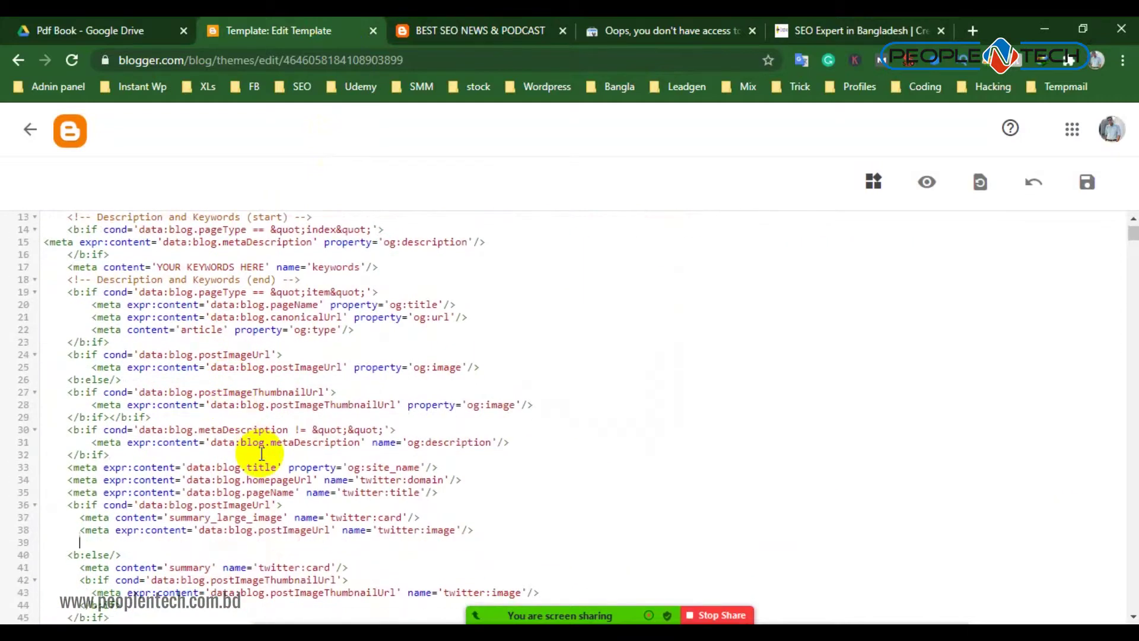
# Paste the google-site-verification meta tag with its verification token on a new line directly below the opening head tag
pyautogui.scroll(-5, 193, 507)
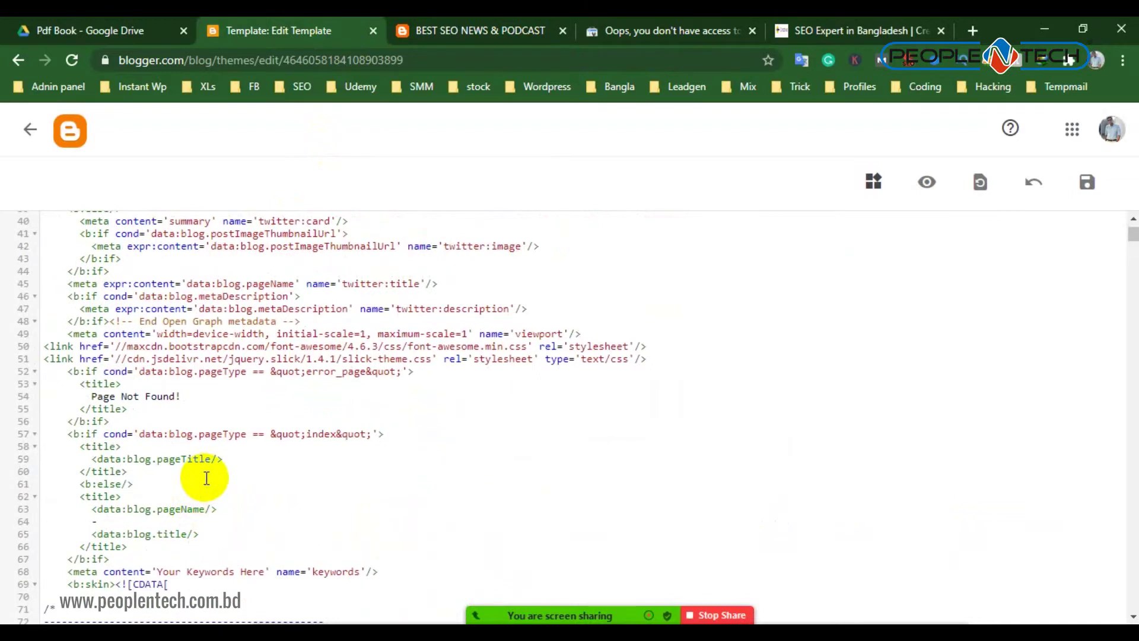
pyautogui.scroll(-4, 203, 489)
pyautogui.scroll(-15, 203, 490)
pyautogui.scroll(11, 205, 490)
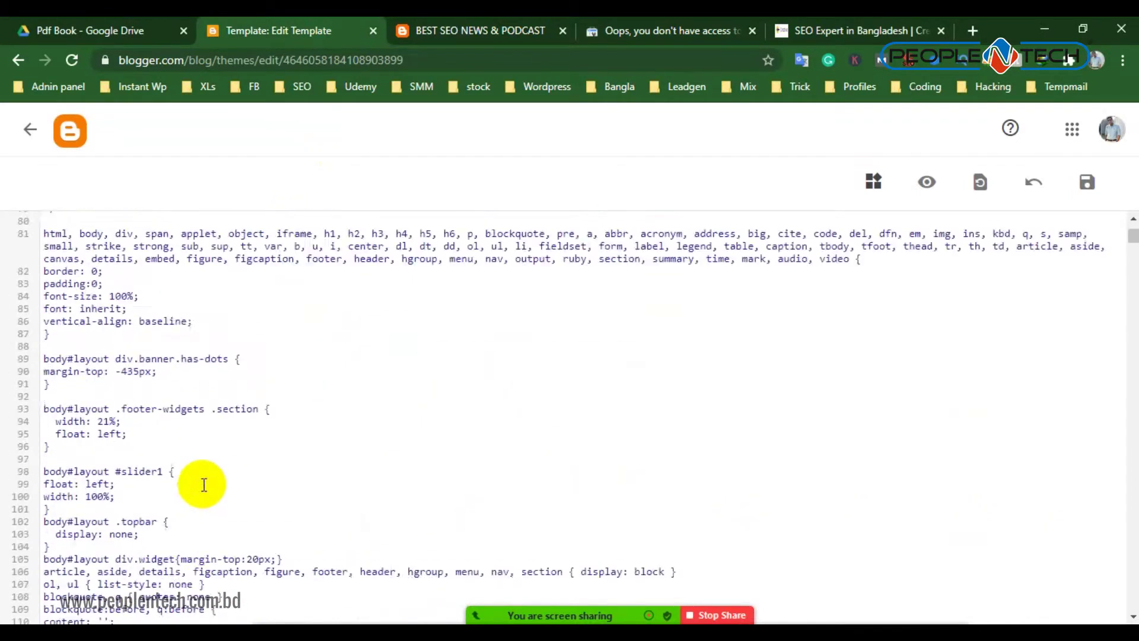
pyautogui.scroll(15, 203, 484)
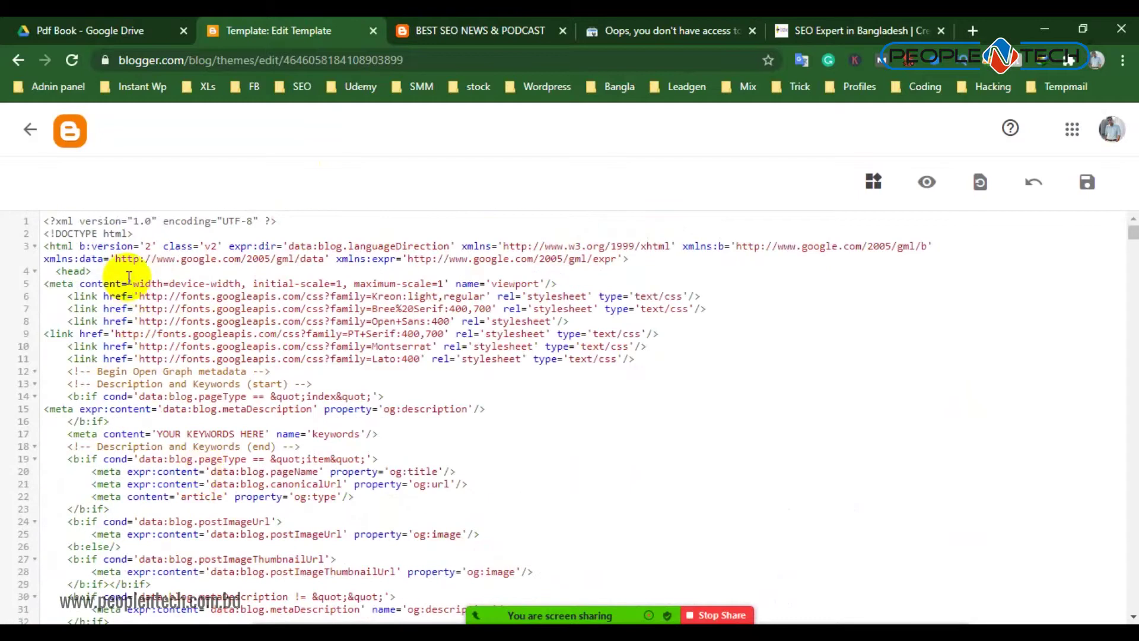
pyautogui.click(127, 277)
pyautogui.press('Return')
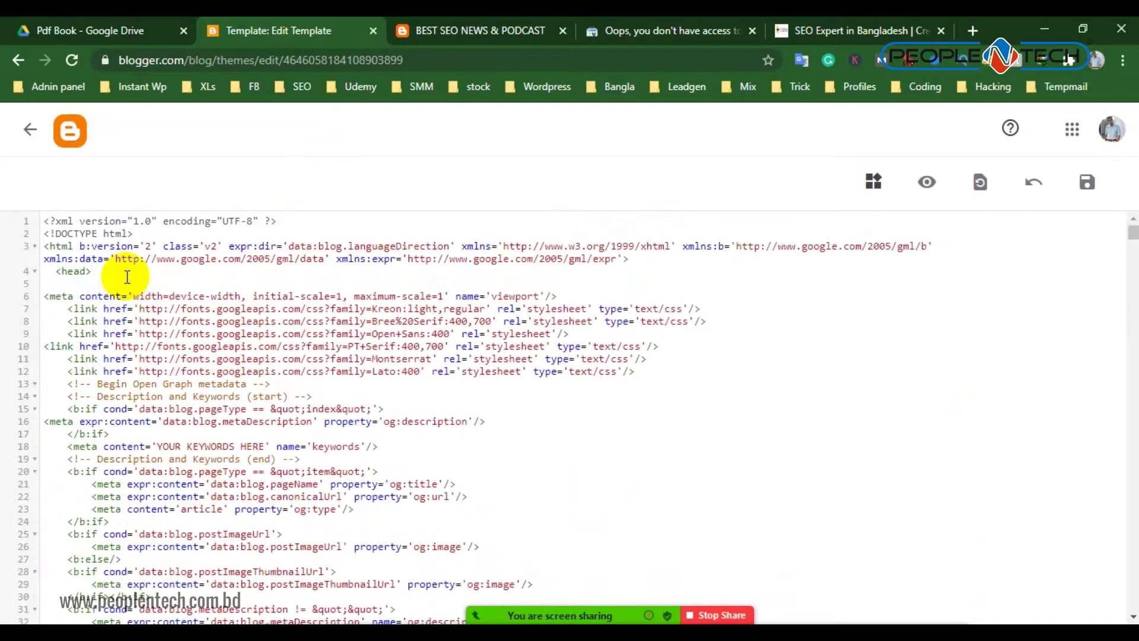
pyautogui.hotkey('ctrl', 'v')
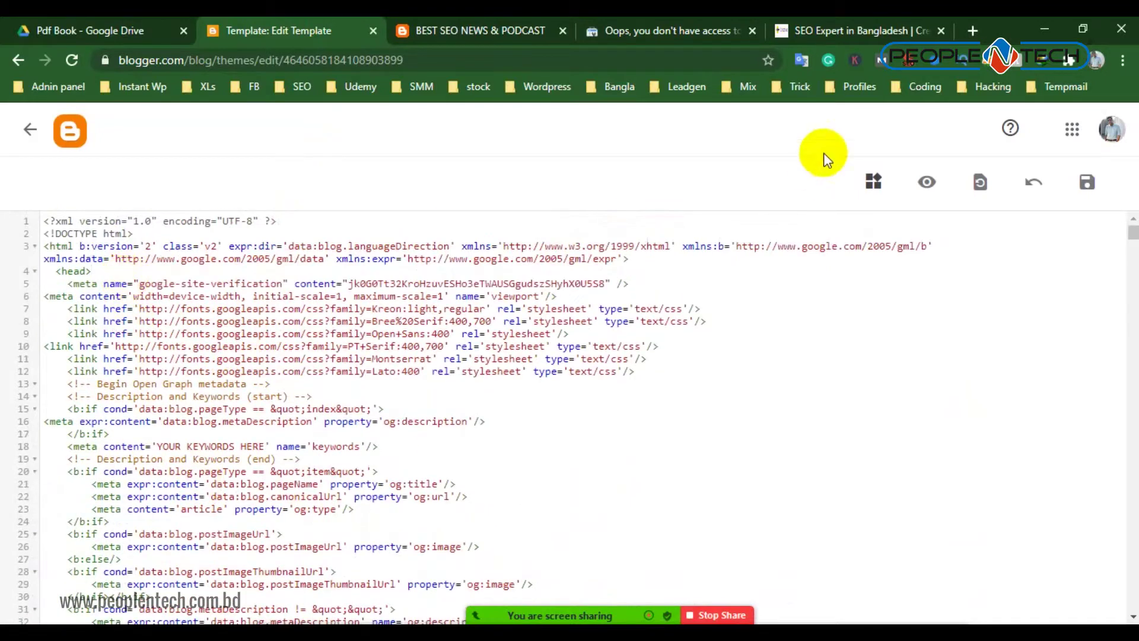
# Save the theme HTML and reload the theme editor, admitting the waiting meeting participant along the way
pyautogui.click(1087, 183)
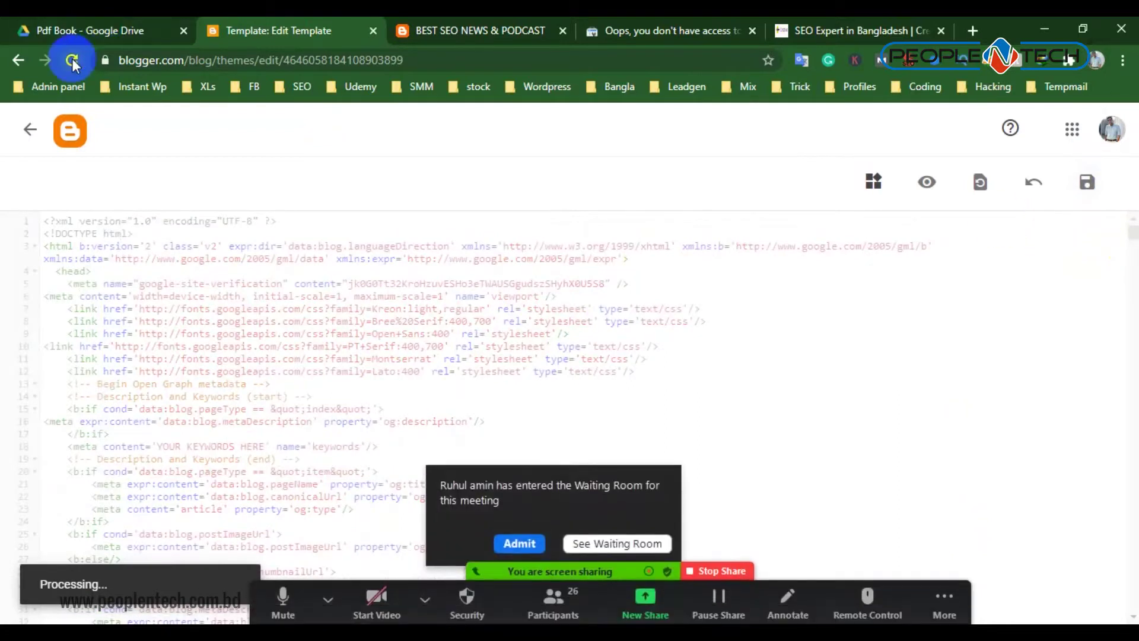
pyautogui.click(519, 544)
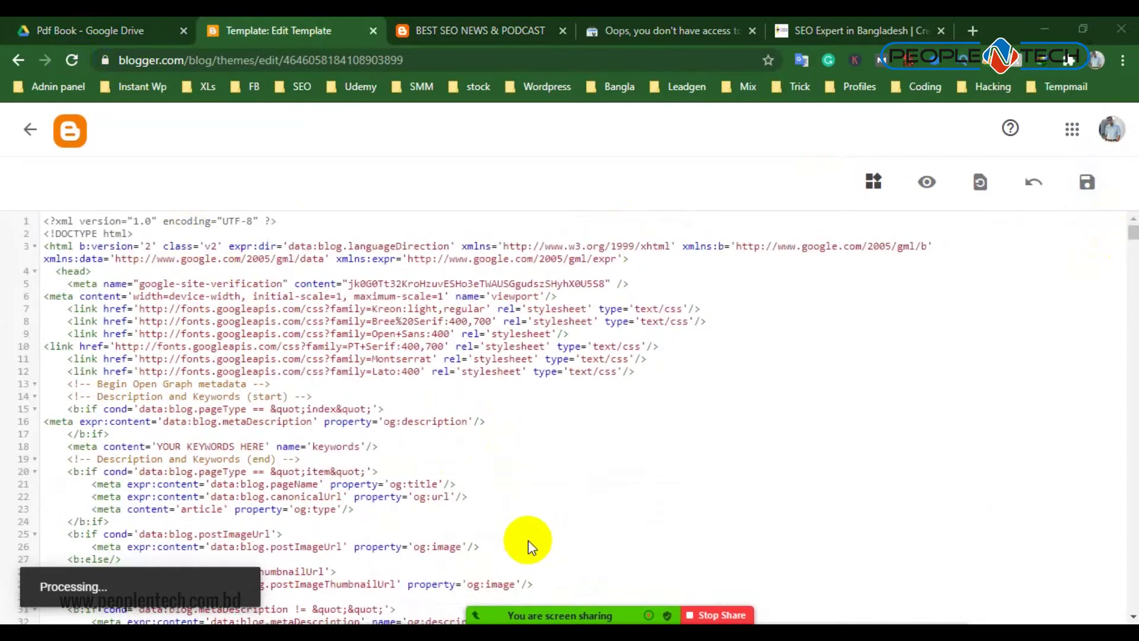
pyautogui.click(79, 59)
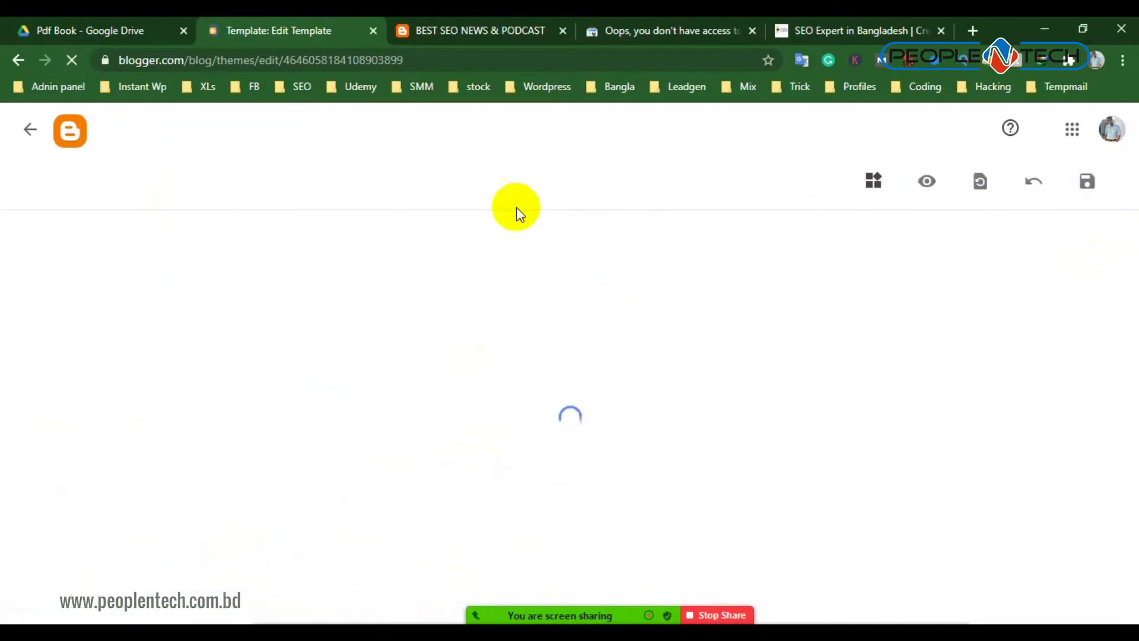
# Try to verify ownership of the blog in Search Console with the HTML file method, and dismiss the result
pyautogui.click(655, 27)
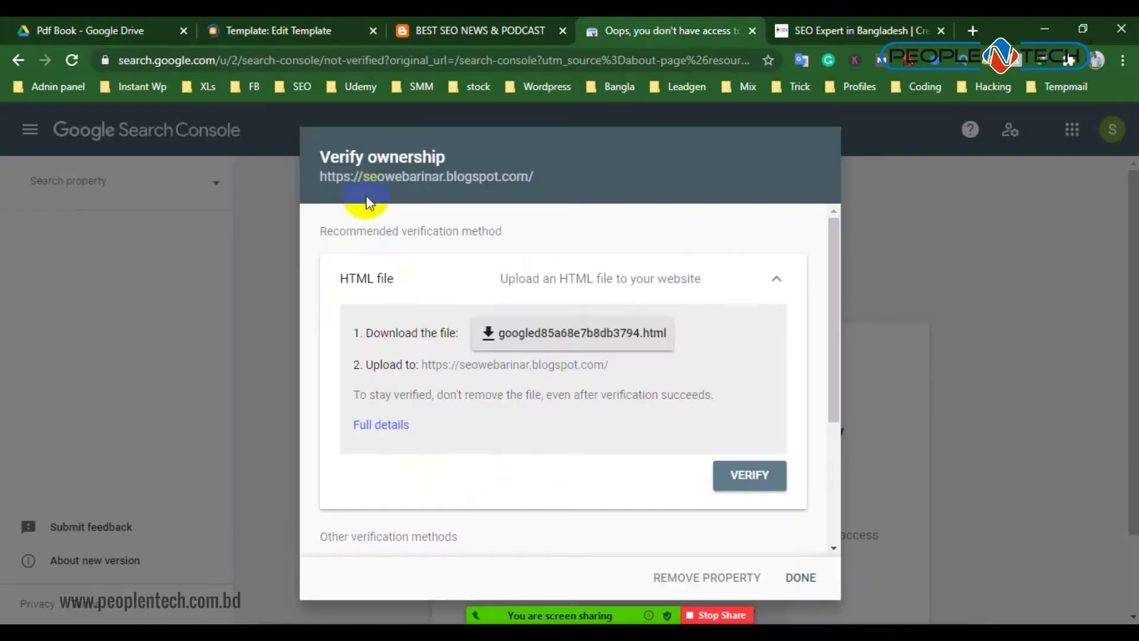
pyautogui.click(759, 477)
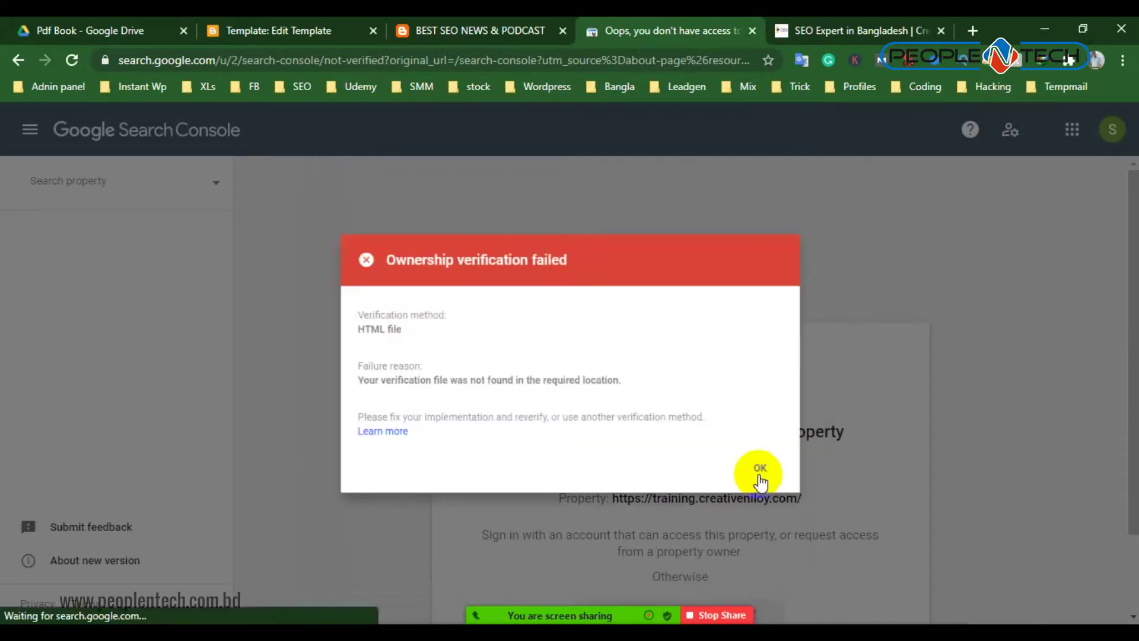
pyautogui.click(793, 488)
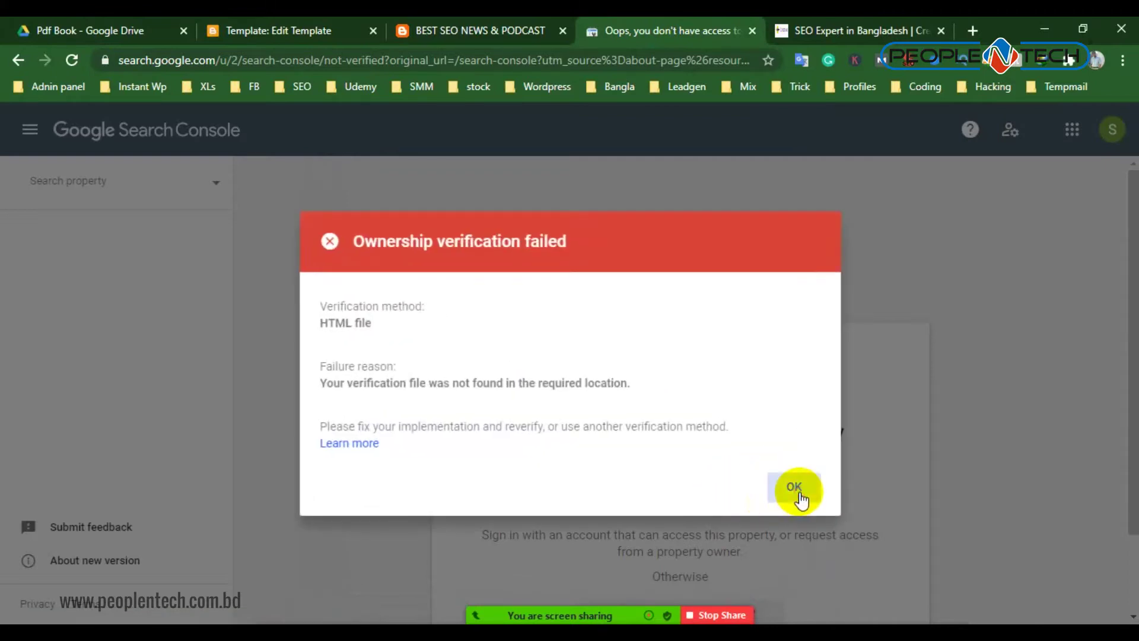
pyautogui.click(74, 58)
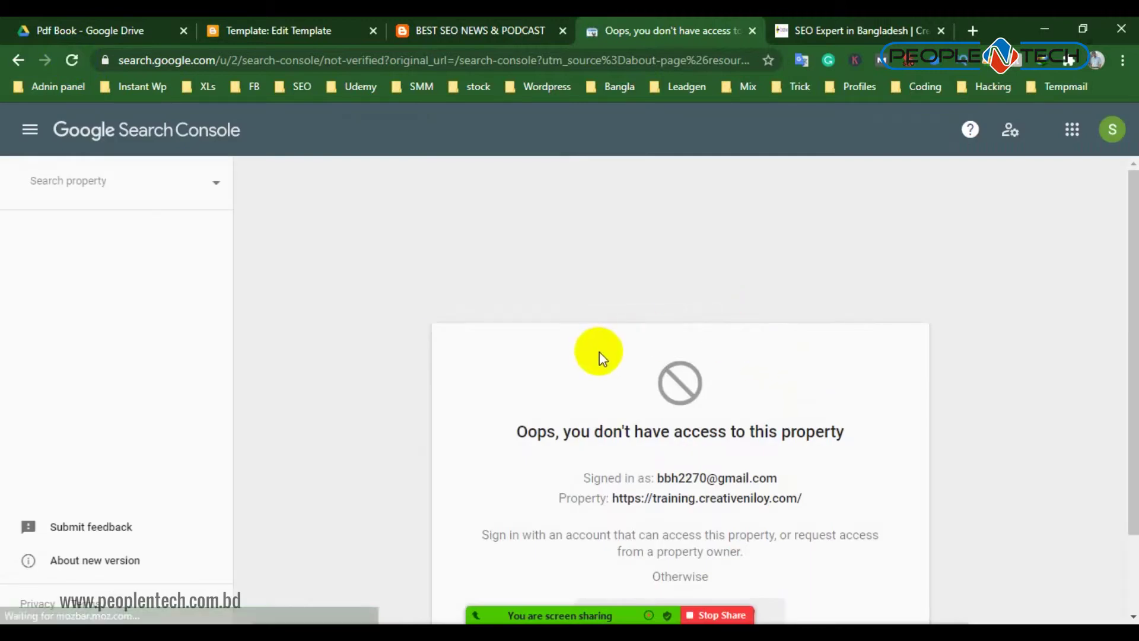
pyautogui.click(131, 192)
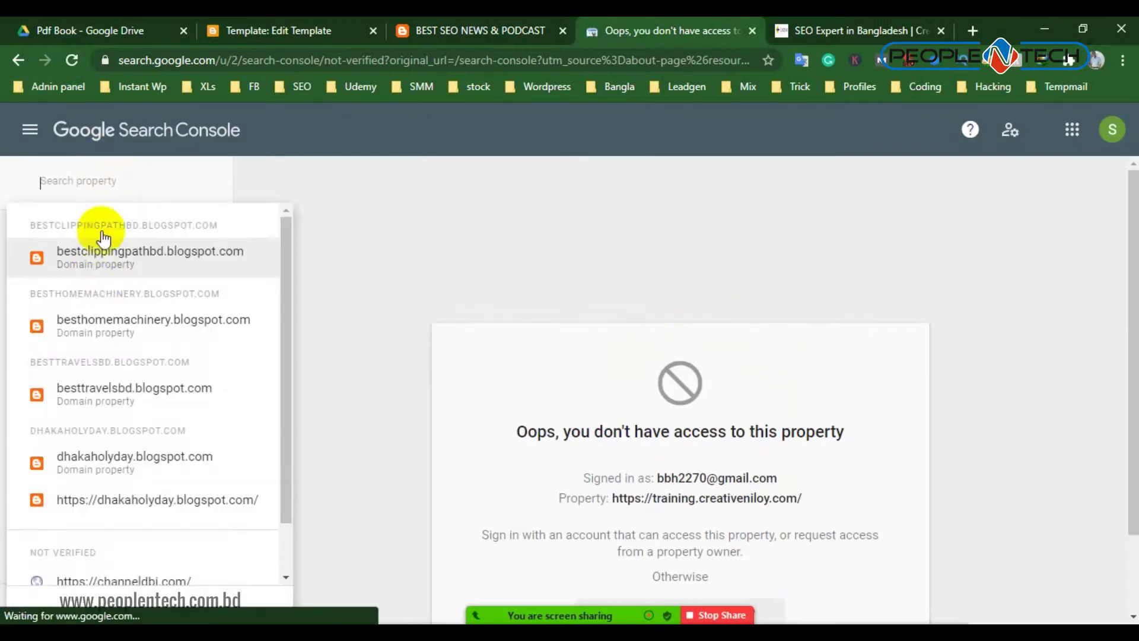
pyautogui.scroll(-3, 127, 526)
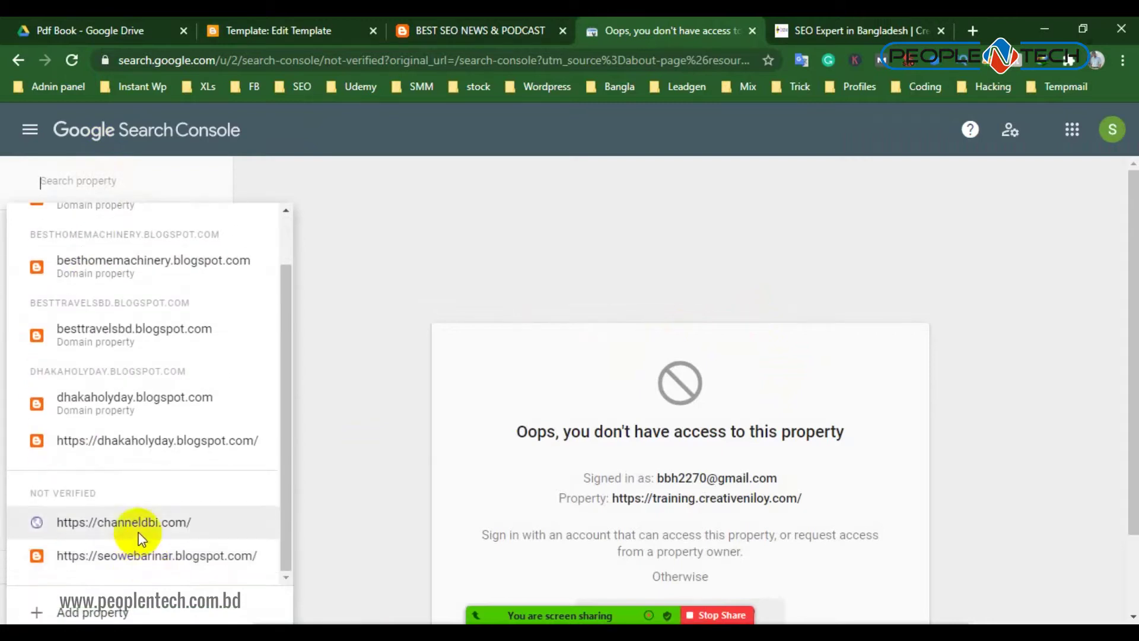
pyautogui.click(126, 553)
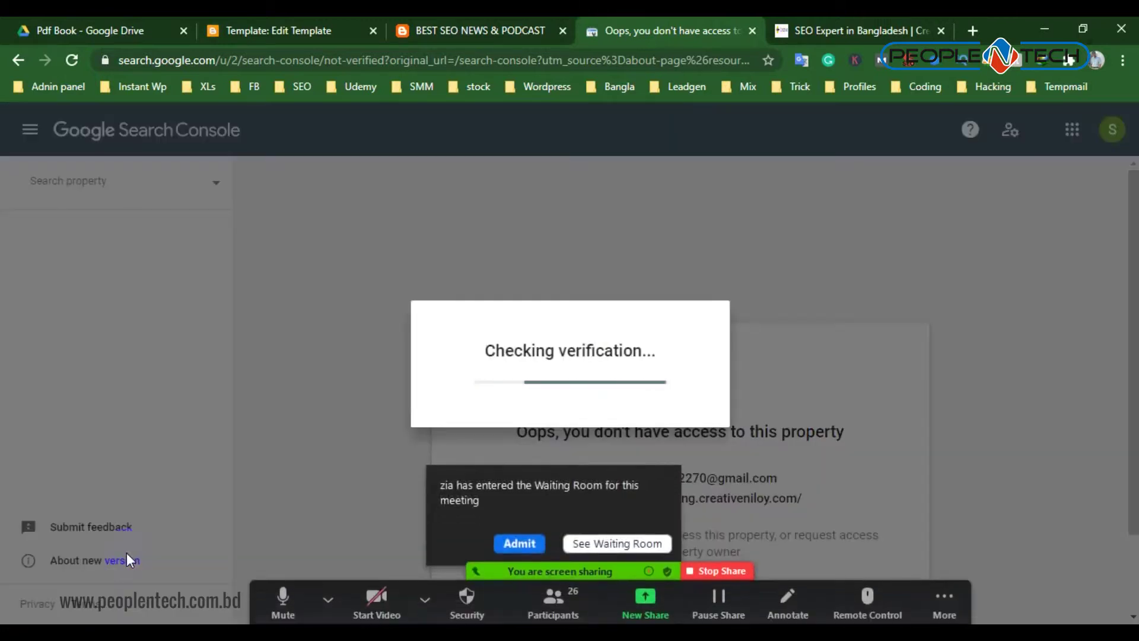
# Admit the waiting meeting participant and go to the verified blog property in Search Console
pyautogui.click(327, 599)
pyautogui.click(694, 497)
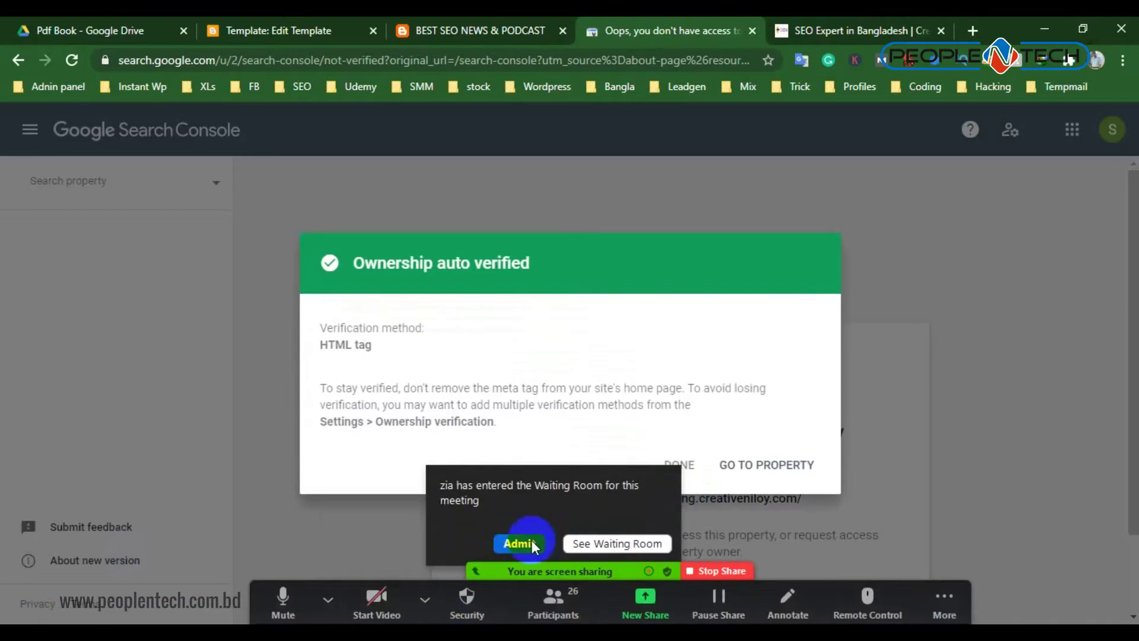
pyautogui.click(512, 542)
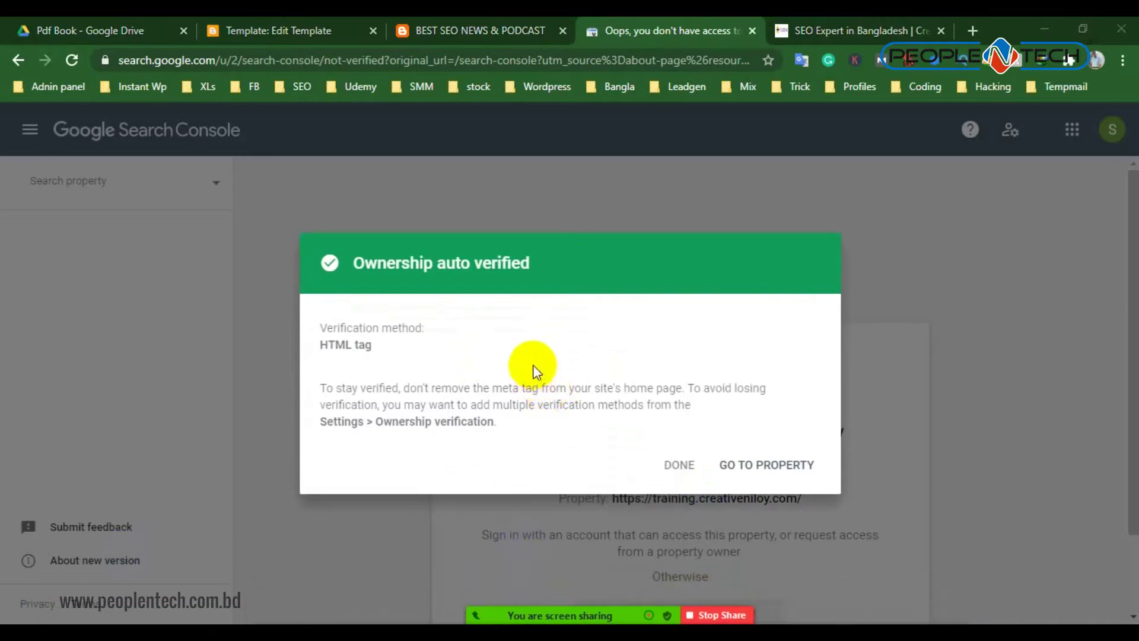
pyautogui.click(759, 464)
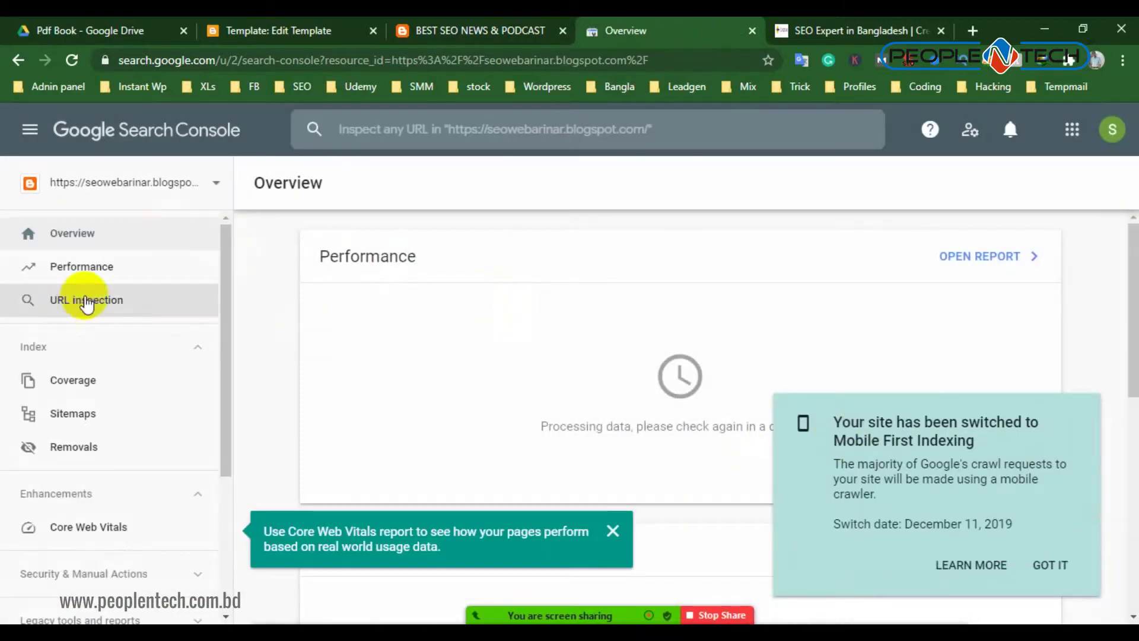
# Check the Search Console property list, and dismiss the Mobile First Indexing and Core Web Vitals notices
pyautogui.click(178, 182)
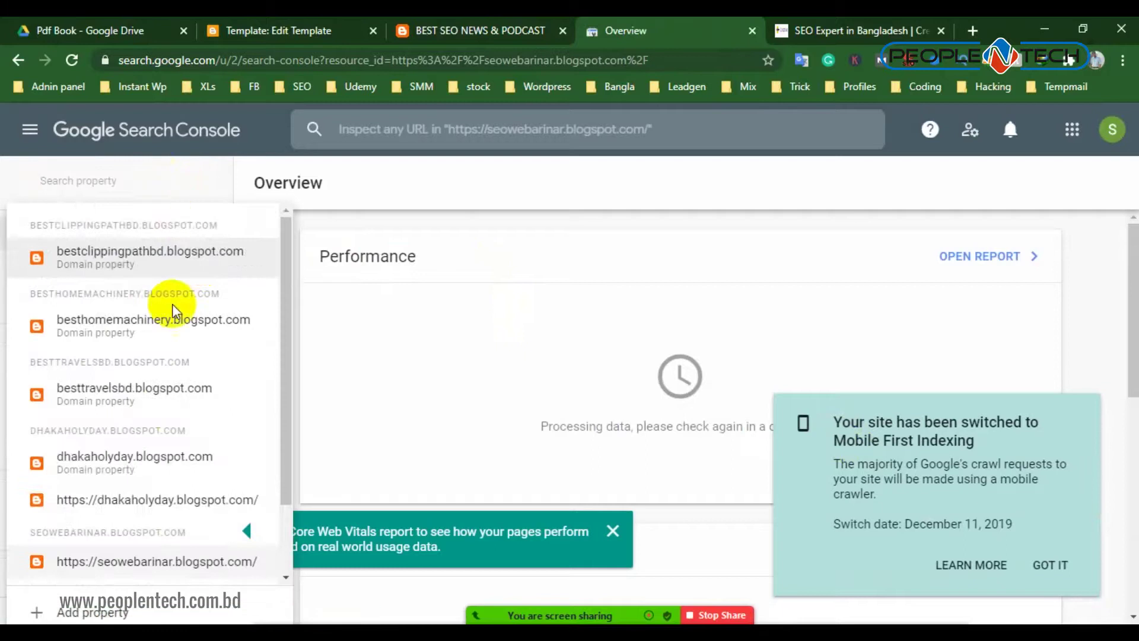
pyautogui.scroll(-2, 172, 355)
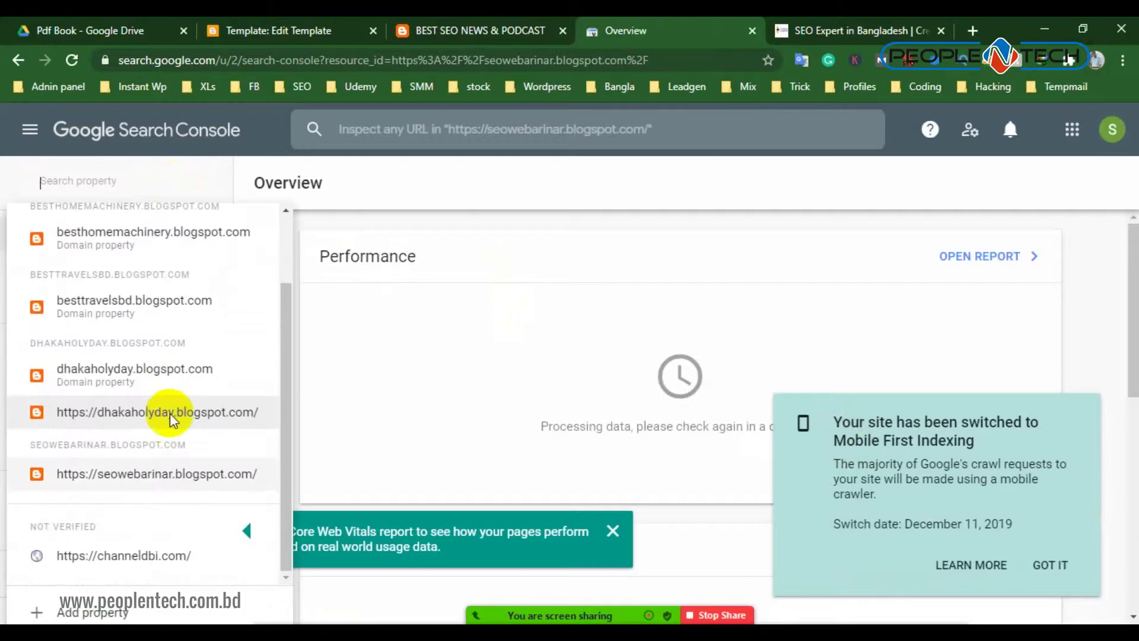
pyautogui.click(565, 321)
pyautogui.click(1047, 571)
pyautogui.click(612, 531)
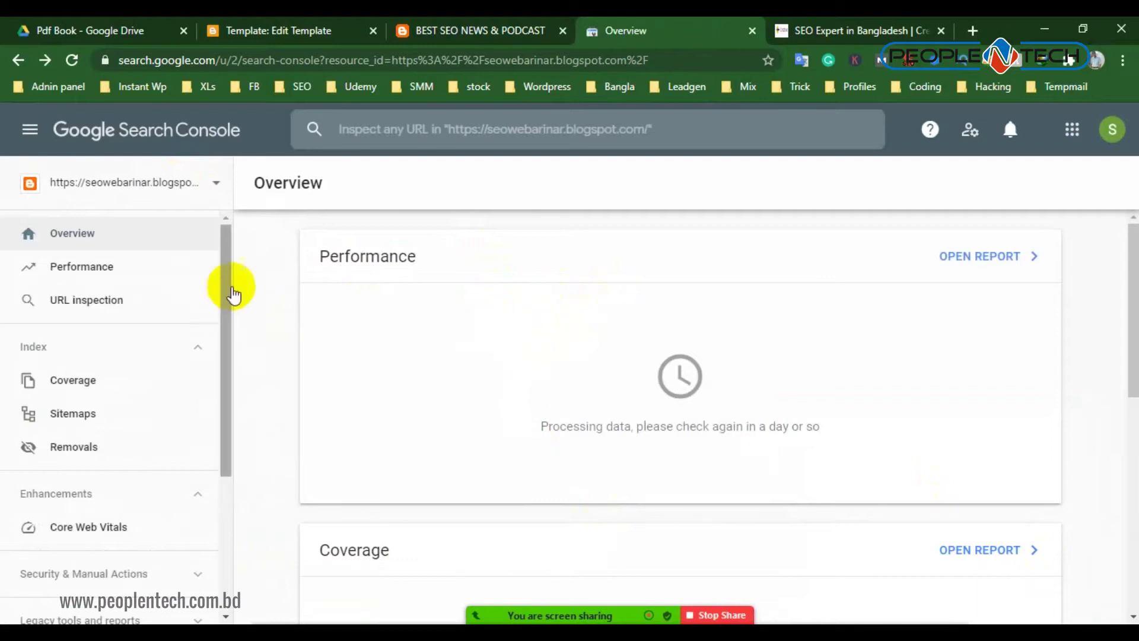
# Leave the theme editor in Blogger and look over the blog's posts and the list of blogs
pyautogui.click(276, 29)
pyautogui.click(31, 128)
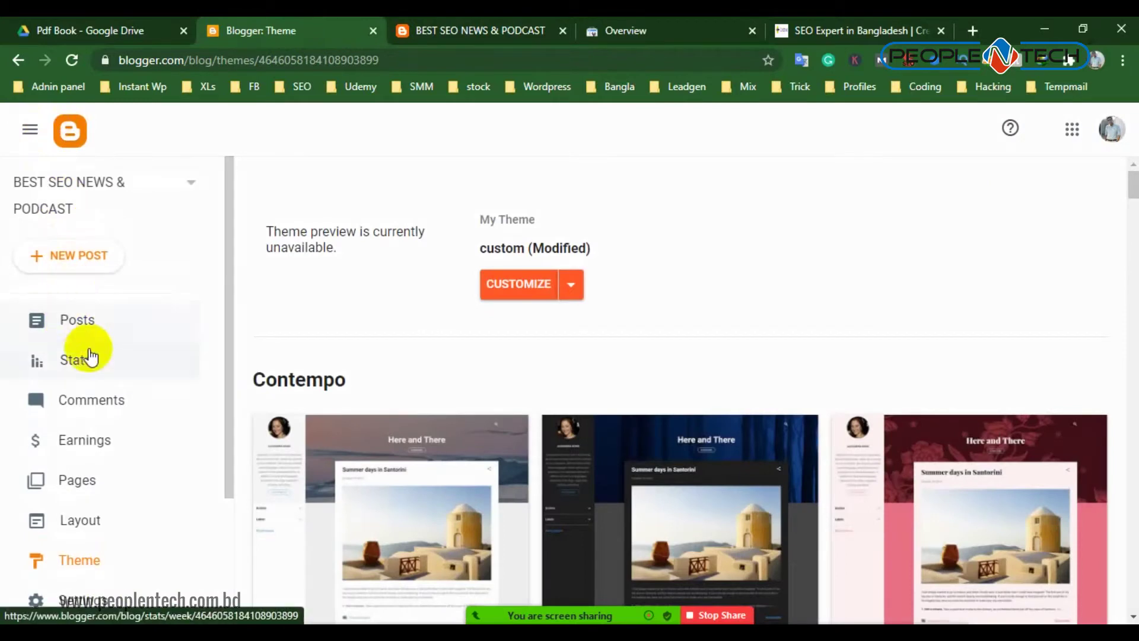
pyautogui.scroll(-3, 89, 508)
pyautogui.scroll(3, 89, 508)
pyautogui.click(69, 313)
pyautogui.click(102, 181)
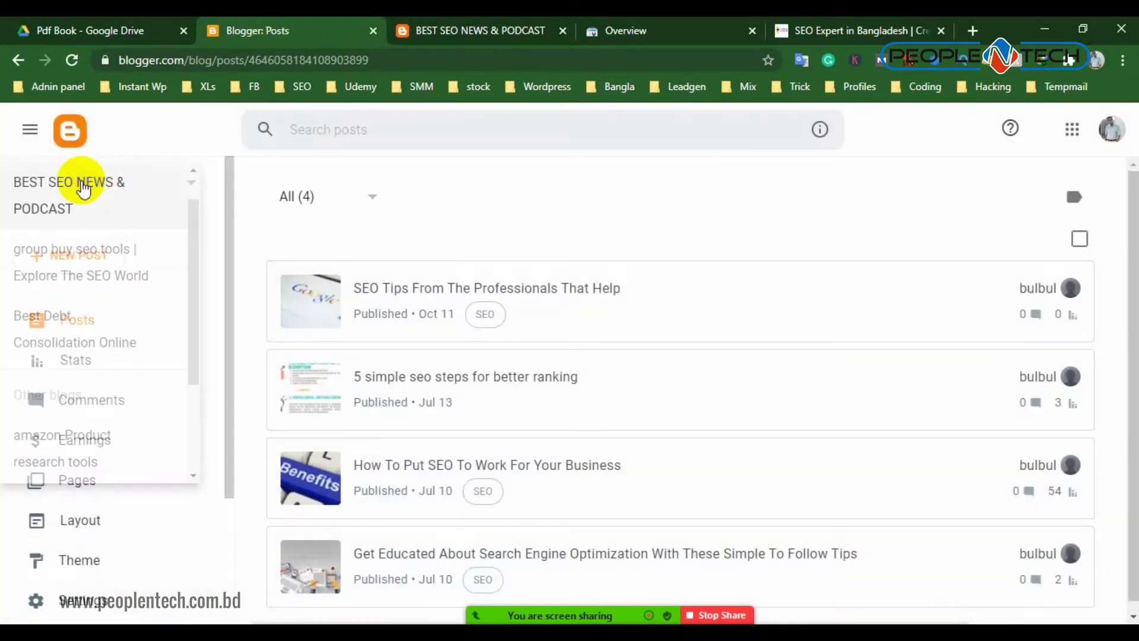
pyautogui.click(507, 189)
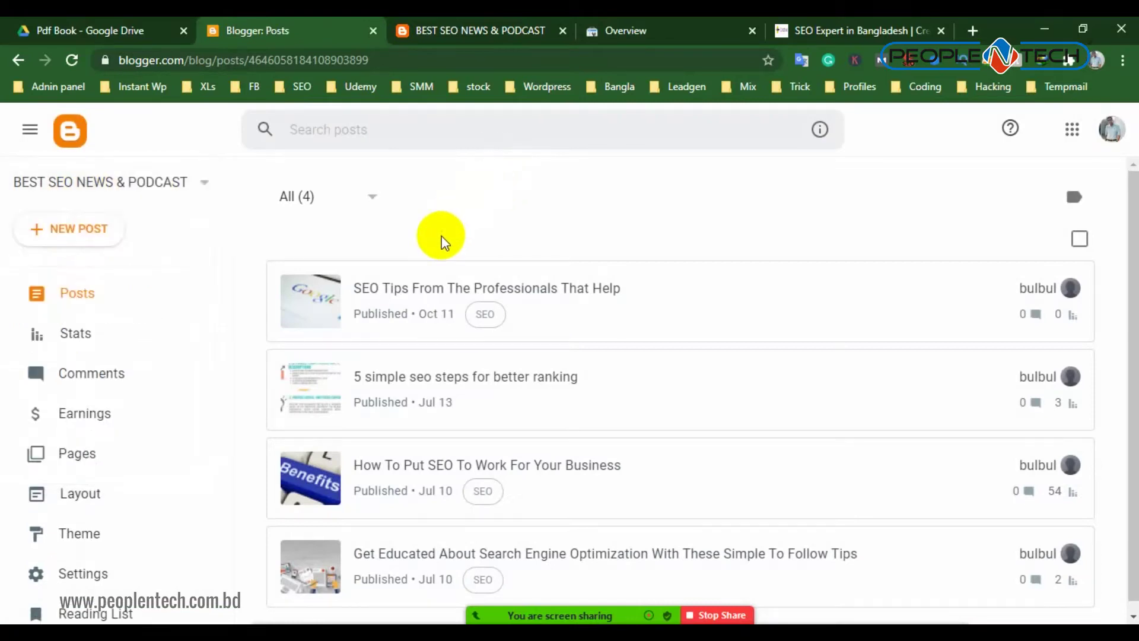
# Check the signed-in accounts in Search Console and open the blog property's Sitemaps page
pyautogui.click(639, 27)
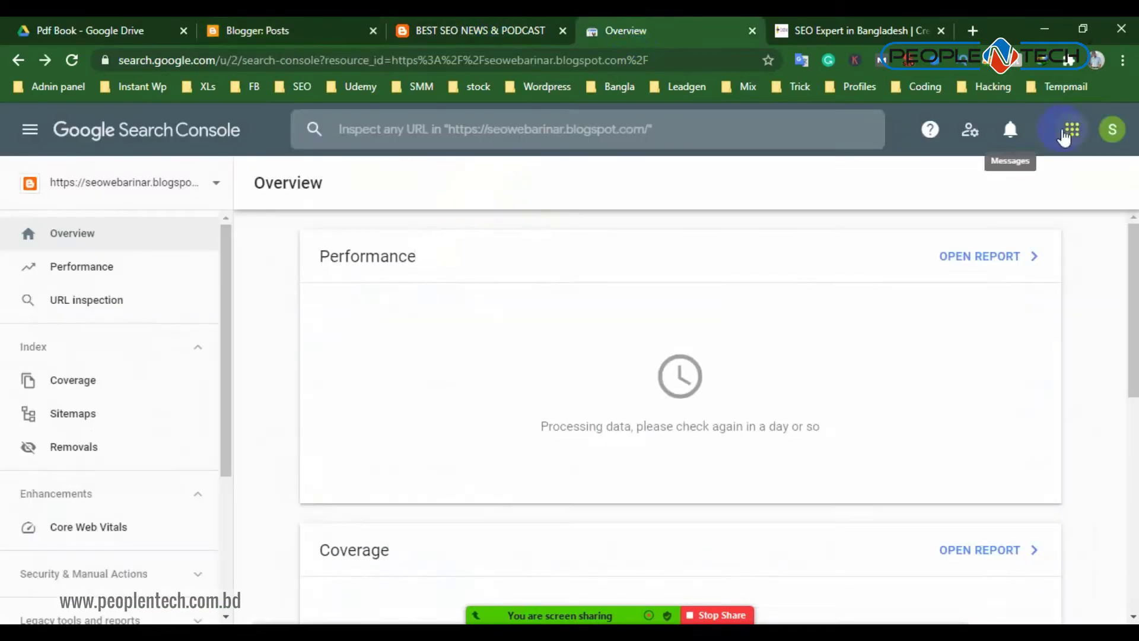
pyautogui.click(1112, 130)
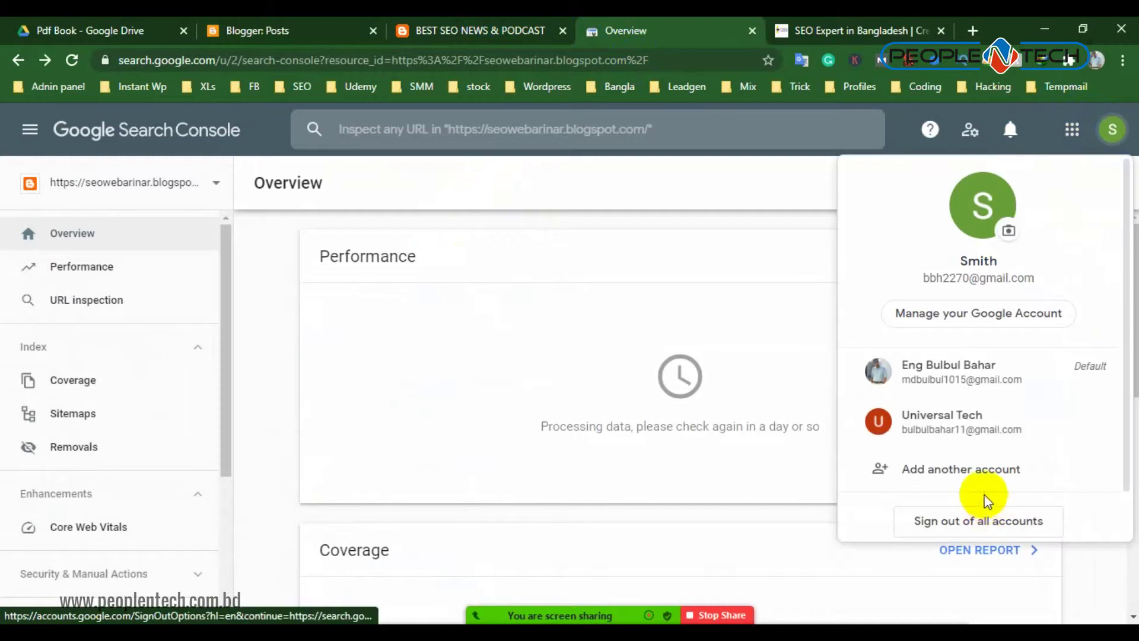
pyautogui.click(677, 199)
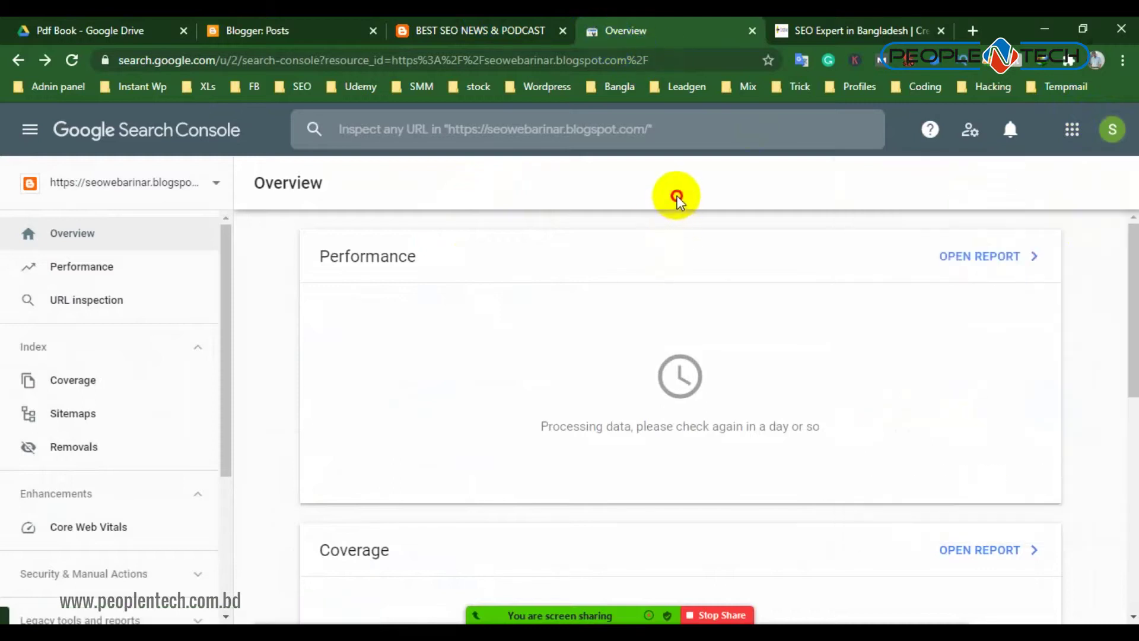
pyautogui.click(70, 415)
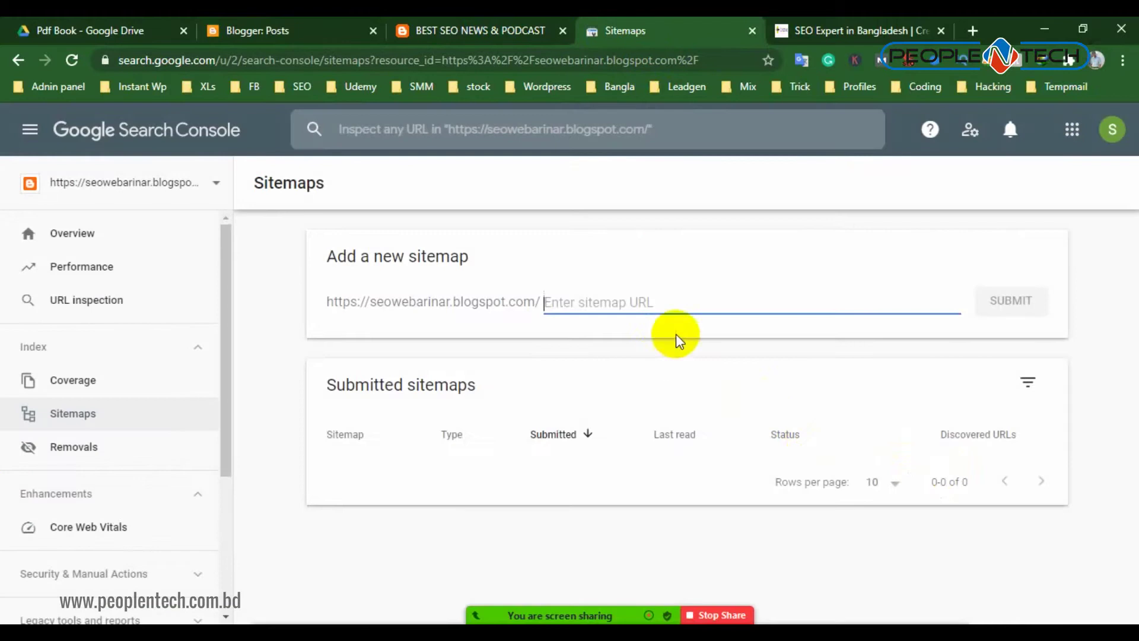
# Search Google for "sitemap for blogger" in a new browser tab
pyautogui.click(848, 31)
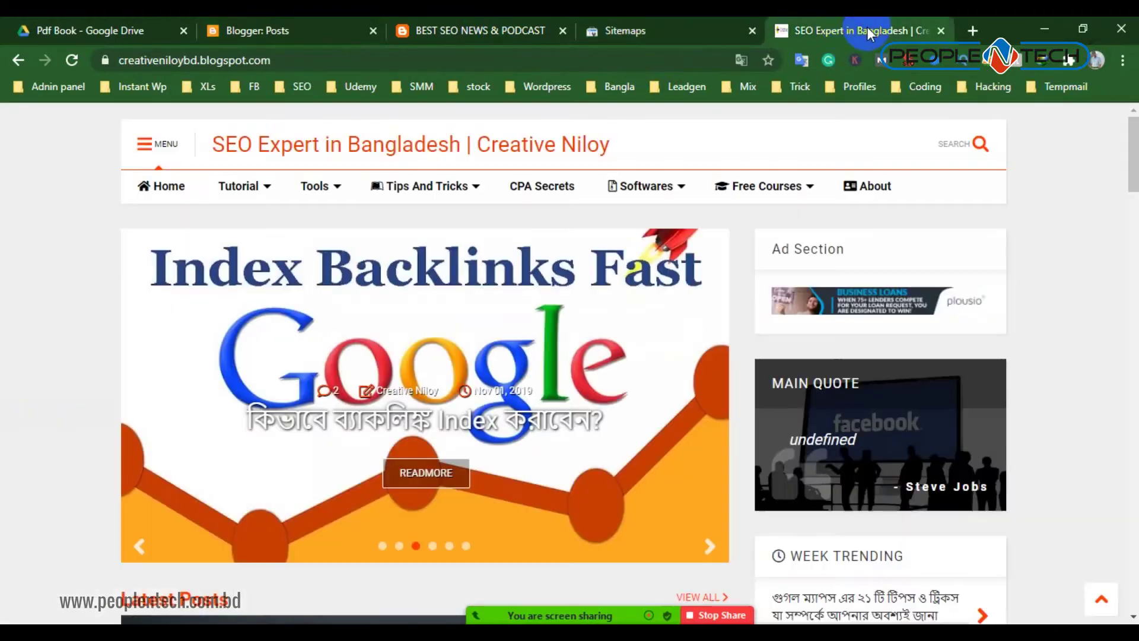
pyautogui.click(970, 30)
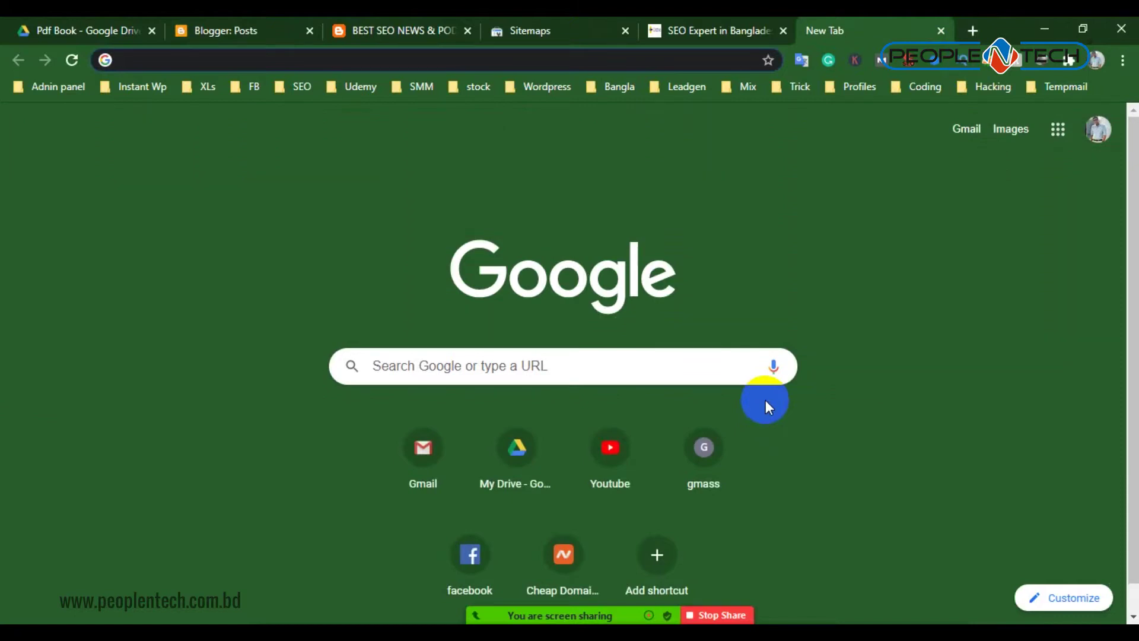
pyautogui.write('sitemap f')
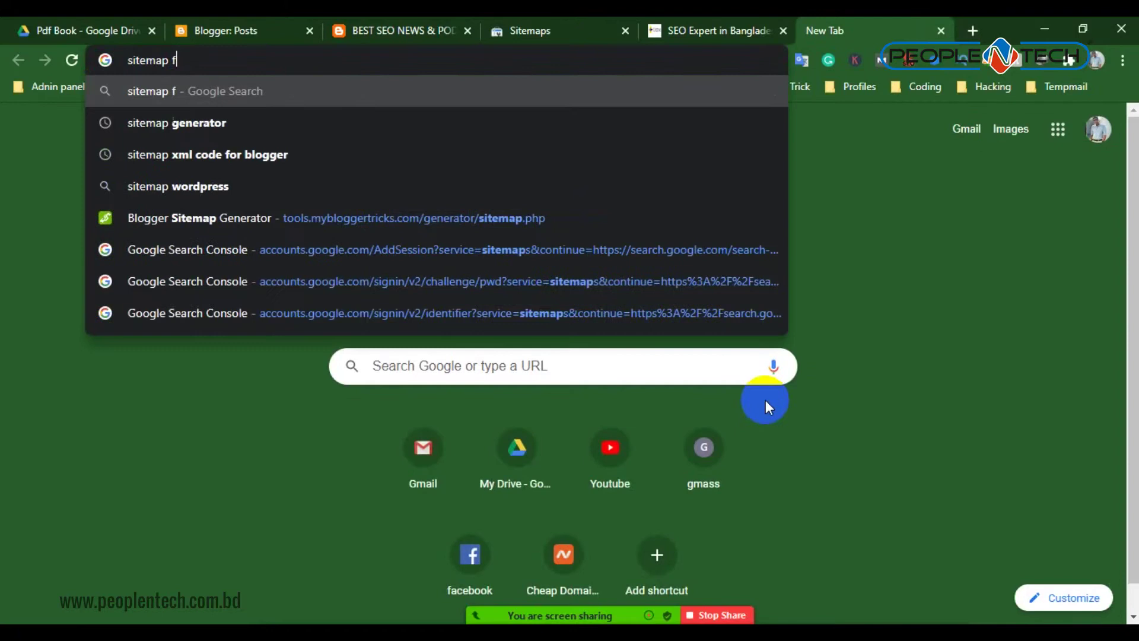
pyautogui.write('or blogger')
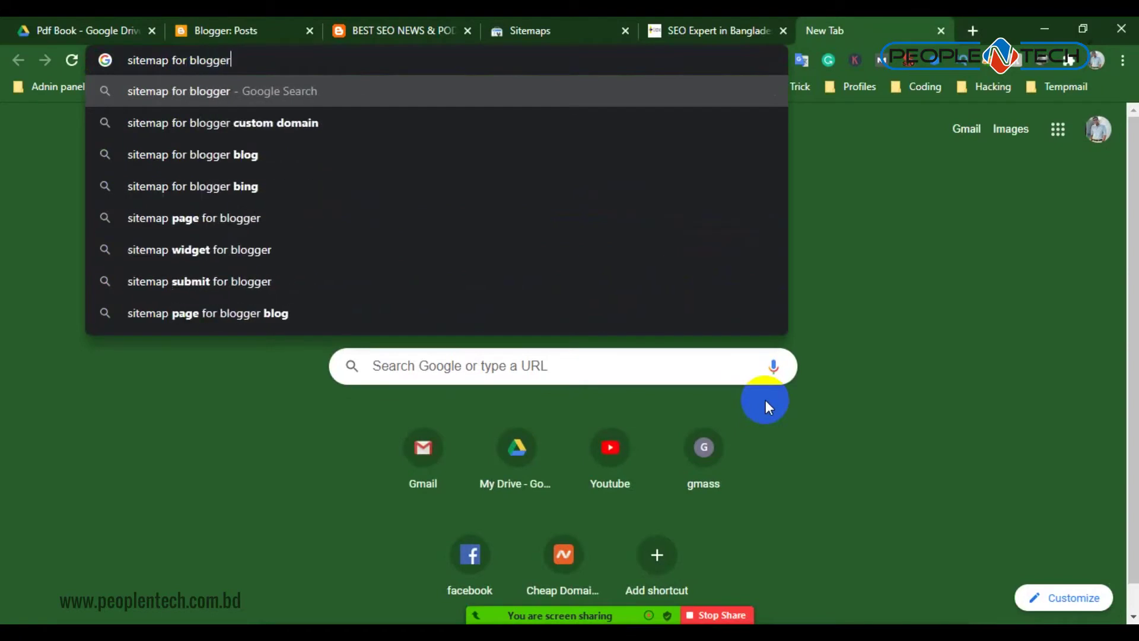
pyautogui.press('Return')
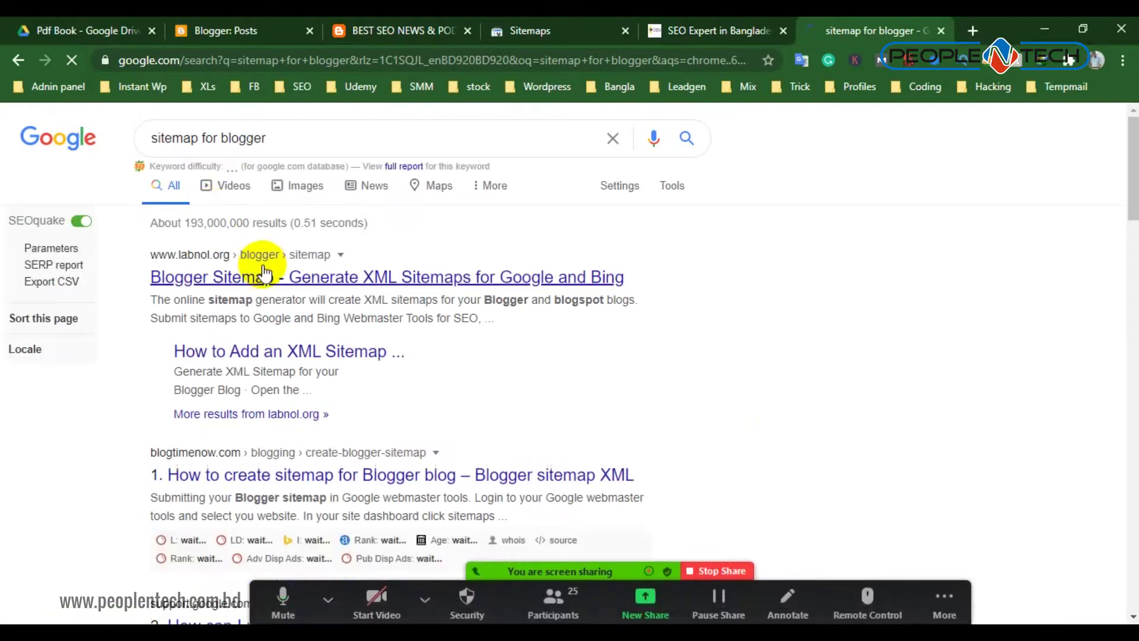
# Open the labnol.org Blogger Sitemap result and the MyBloggerTricks Blogger Sitemap Generator result in new tabs
pyautogui.rightClick(255, 278)
pyautogui.click(277, 291)
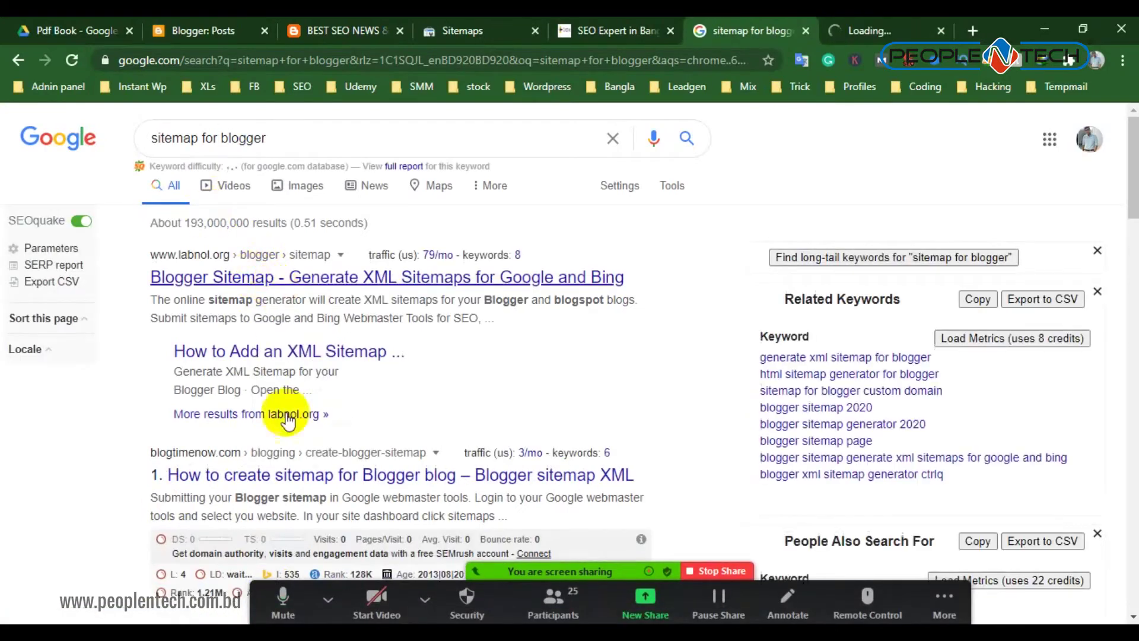
pyautogui.scroll(-4, 284, 427)
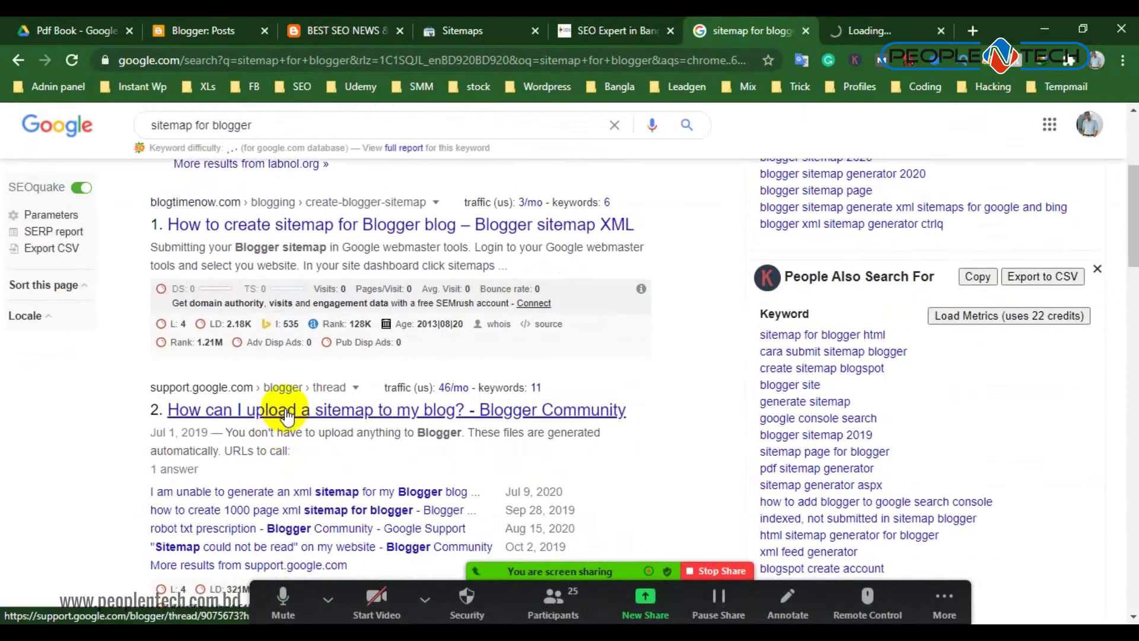
pyautogui.scroll(-11, 286, 416)
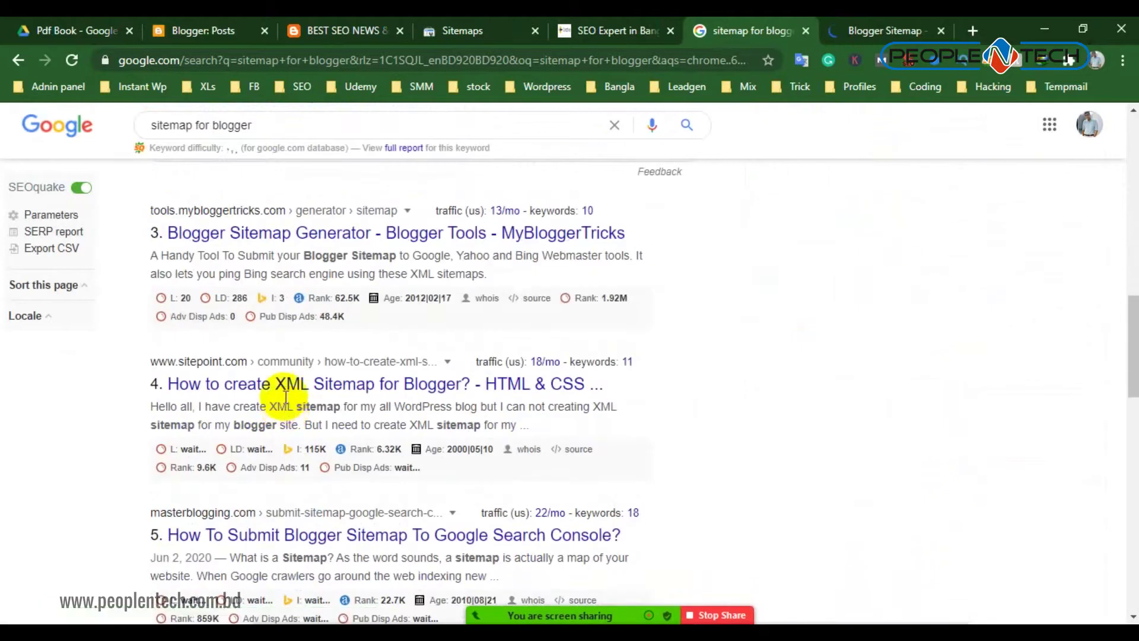
pyautogui.rightClick(315, 233)
pyautogui.click(350, 249)
# Load the bookmarked Blogger Sitemap Generator page and close the surplus sitemap tabs, keeping one generator page open
pyautogui.click(296, 86)
pyautogui.scroll(-2, 393, 473)
pyautogui.scroll(-3, 392, 472)
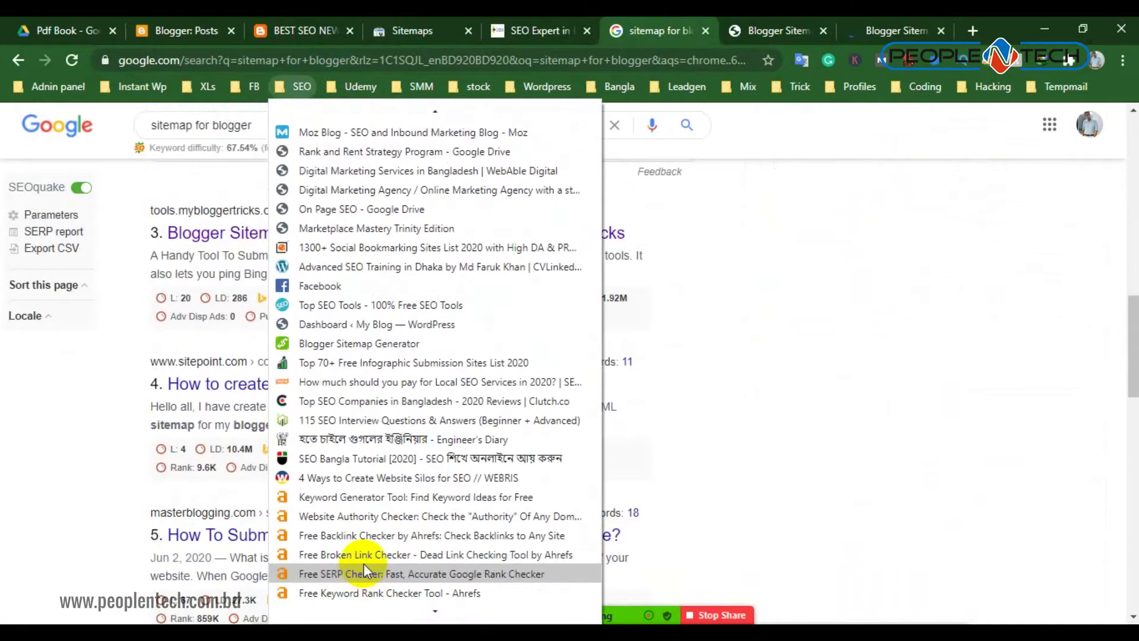
pyautogui.click(376, 342)
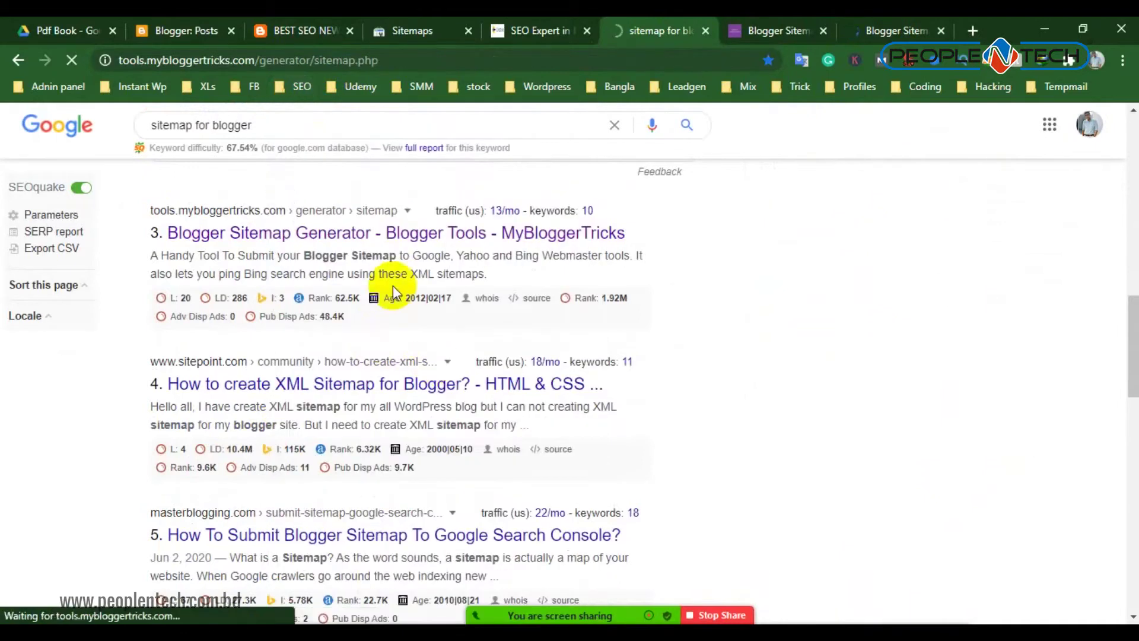
pyautogui.click(784, 30)
pyautogui.click(824, 31)
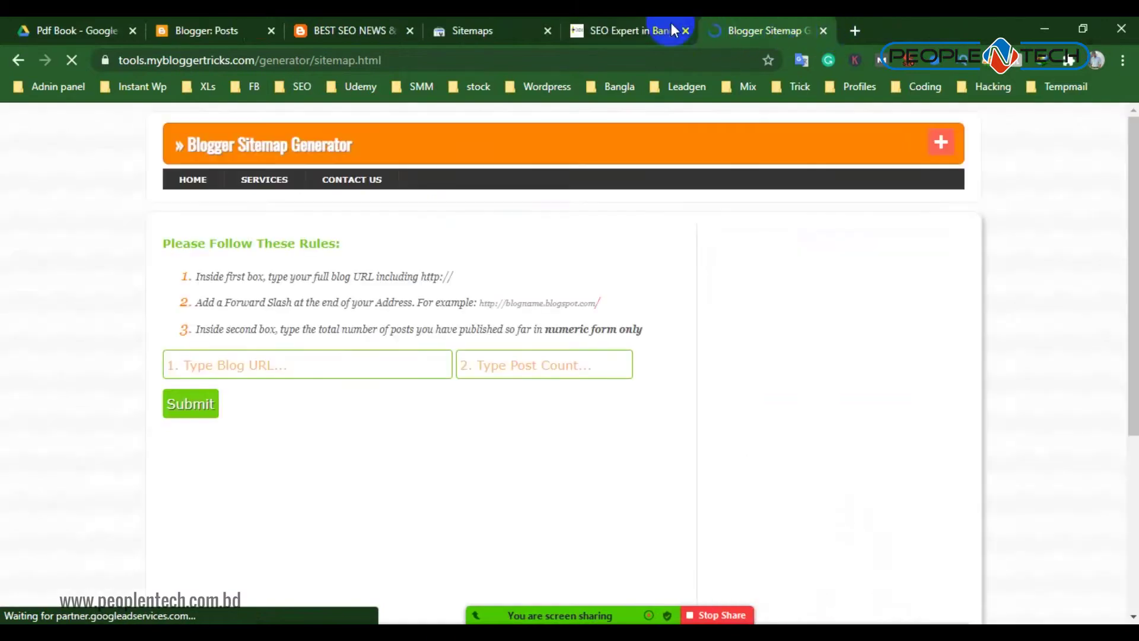
pyautogui.click(221, 359)
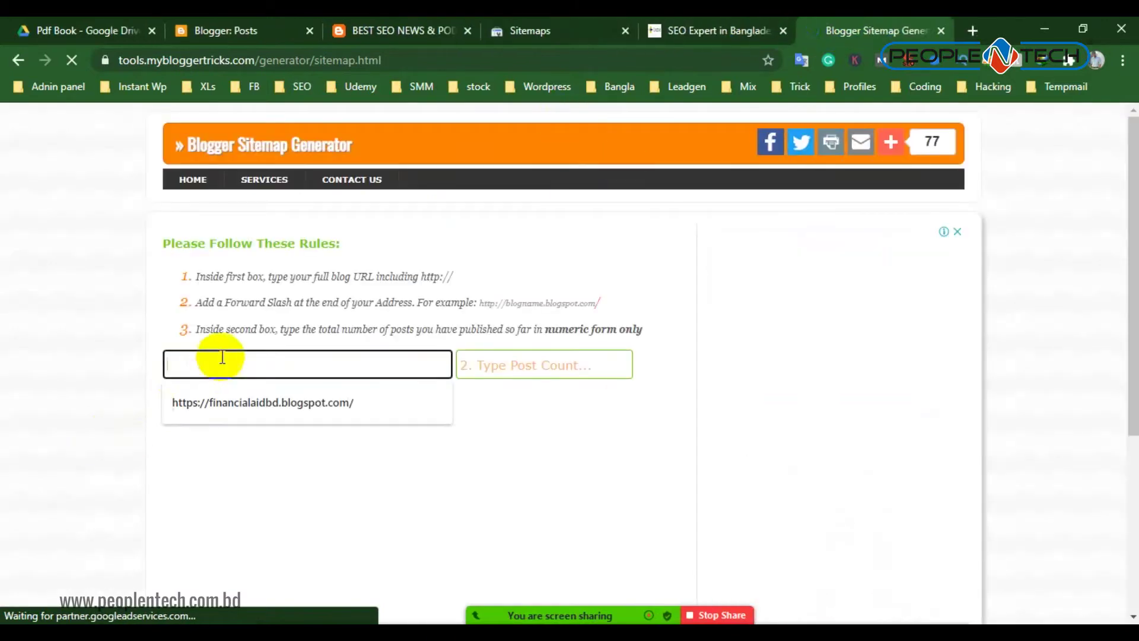
pyautogui.click(404, 30)
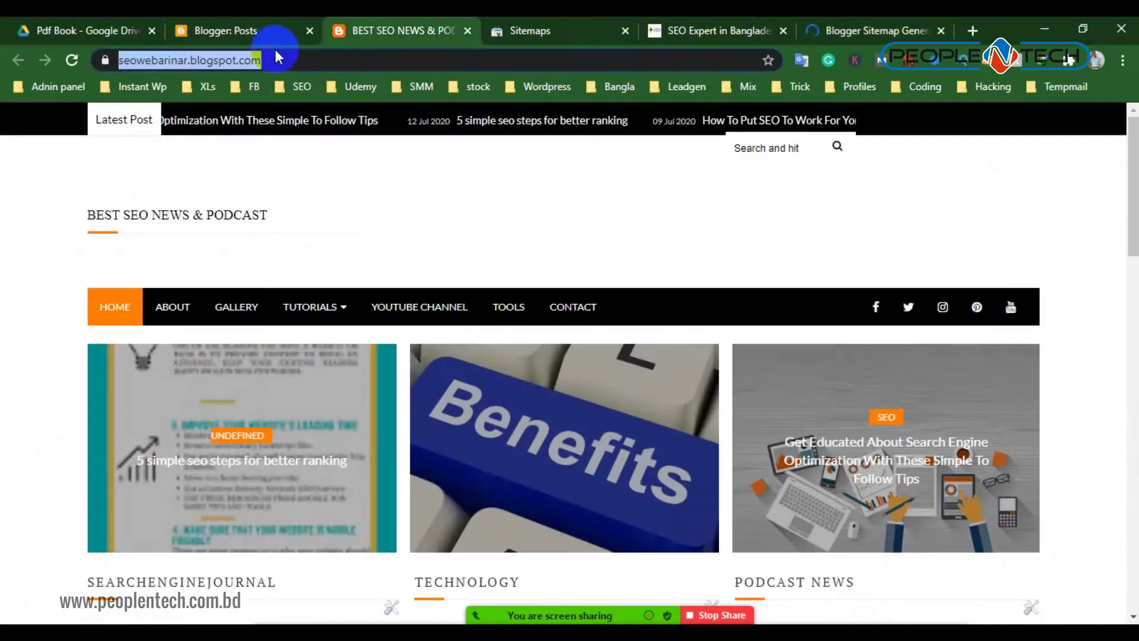
pyautogui.click(282, 60)
pyautogui.rightClick(282, 60)
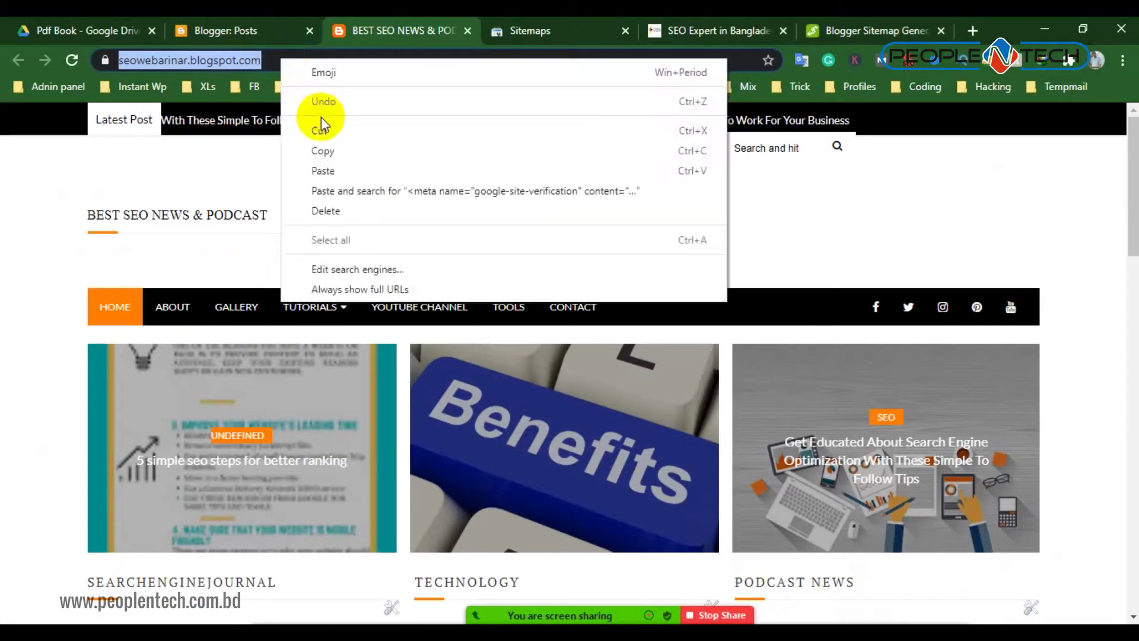
pyautogui.click(326, 145)
pyautogui.click(819, 30)
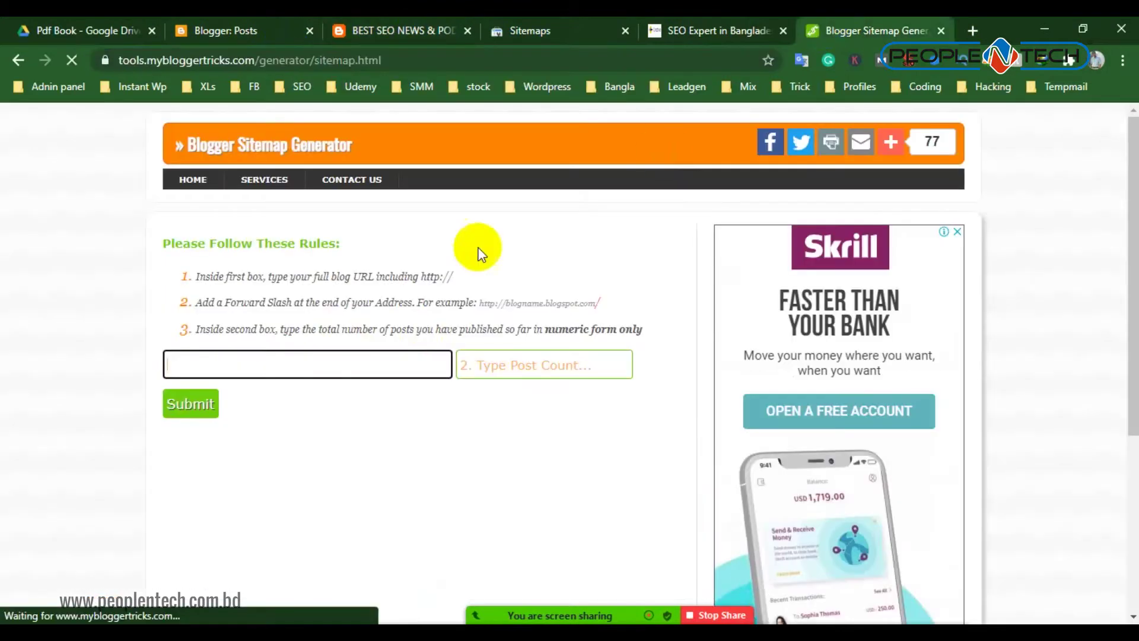
pyautogui.rightClick(328, 369)
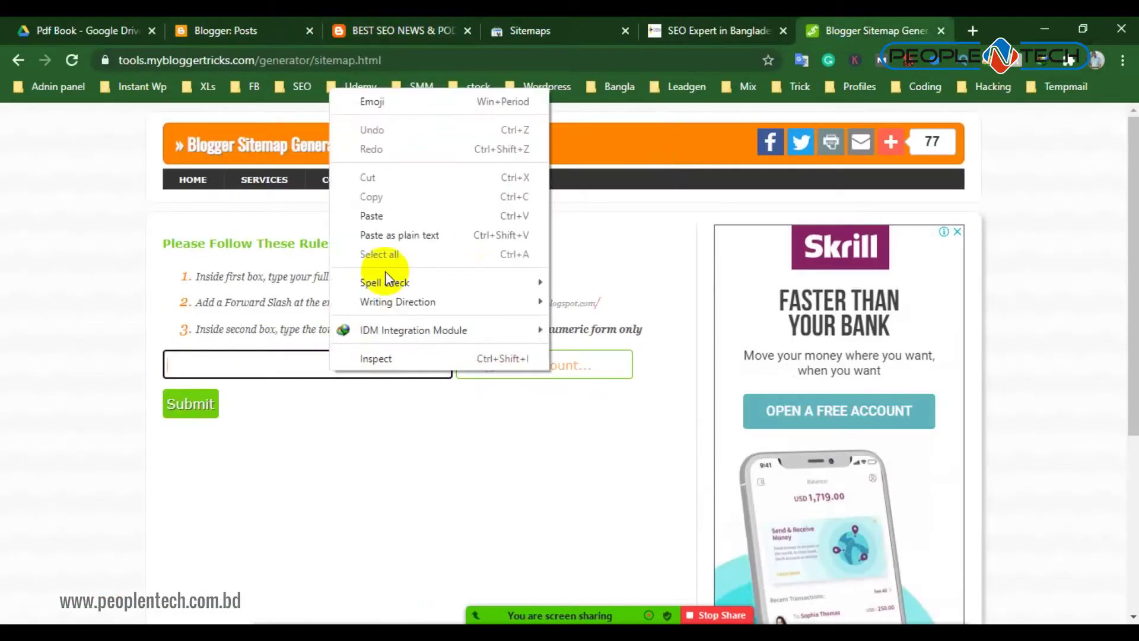
pyautogui.click(379, 216)
pyautogui.click(187, 409)
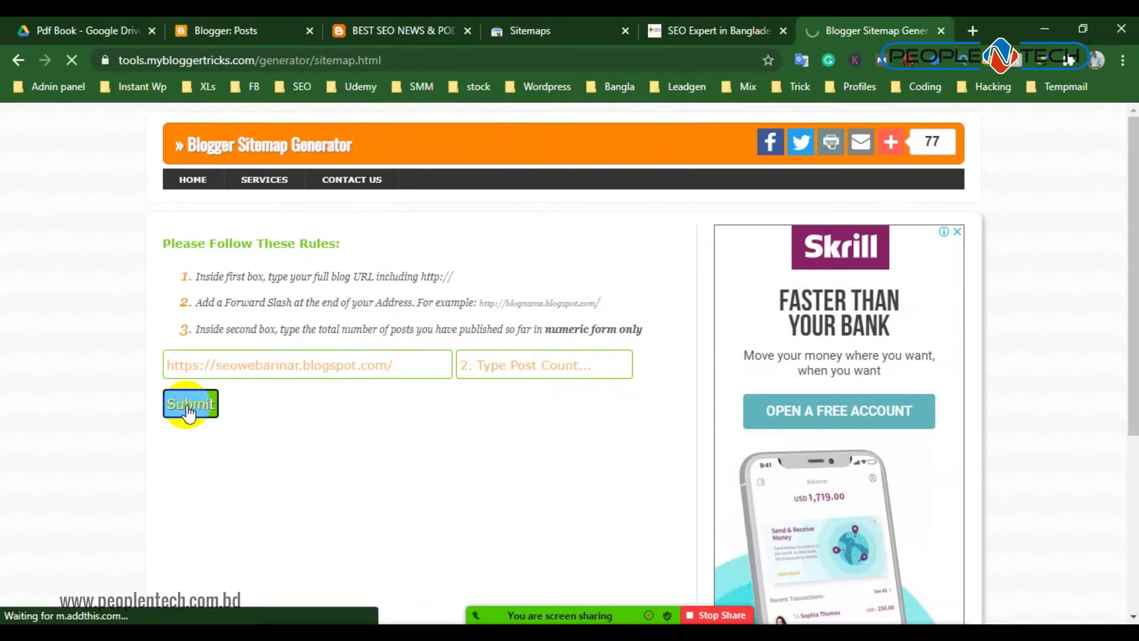
pyautogui.click(519, 365)
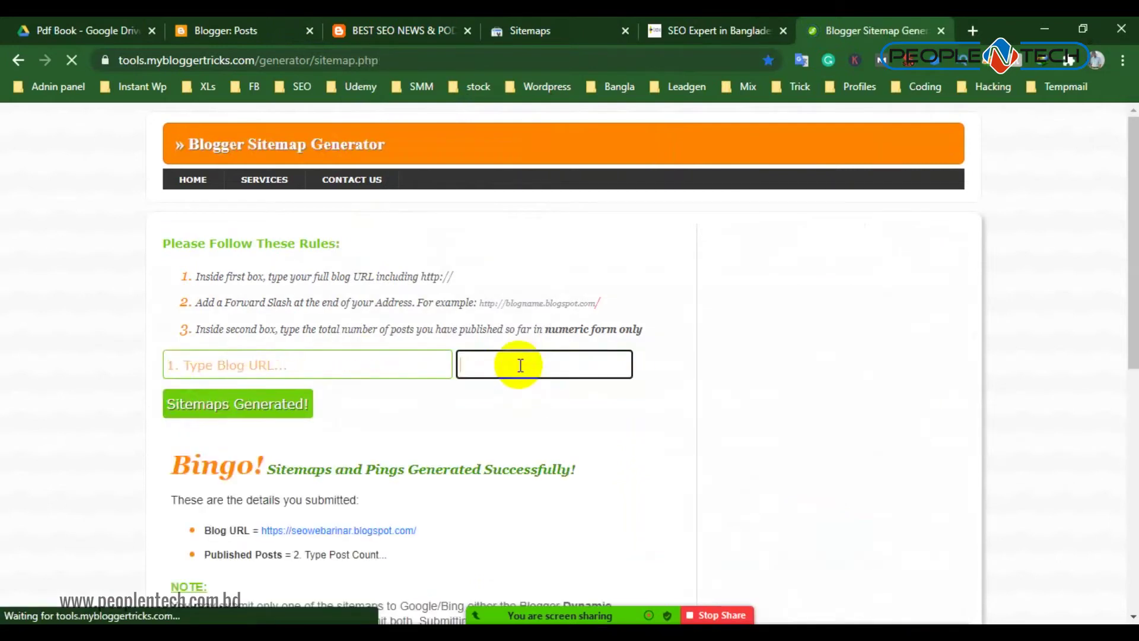
# Review the generated sitemaps and copy the Atom feed entry atom.xml?redirect=false&start-index=1&max-results=150
pyautogui.scroll(-4, 459, 412)
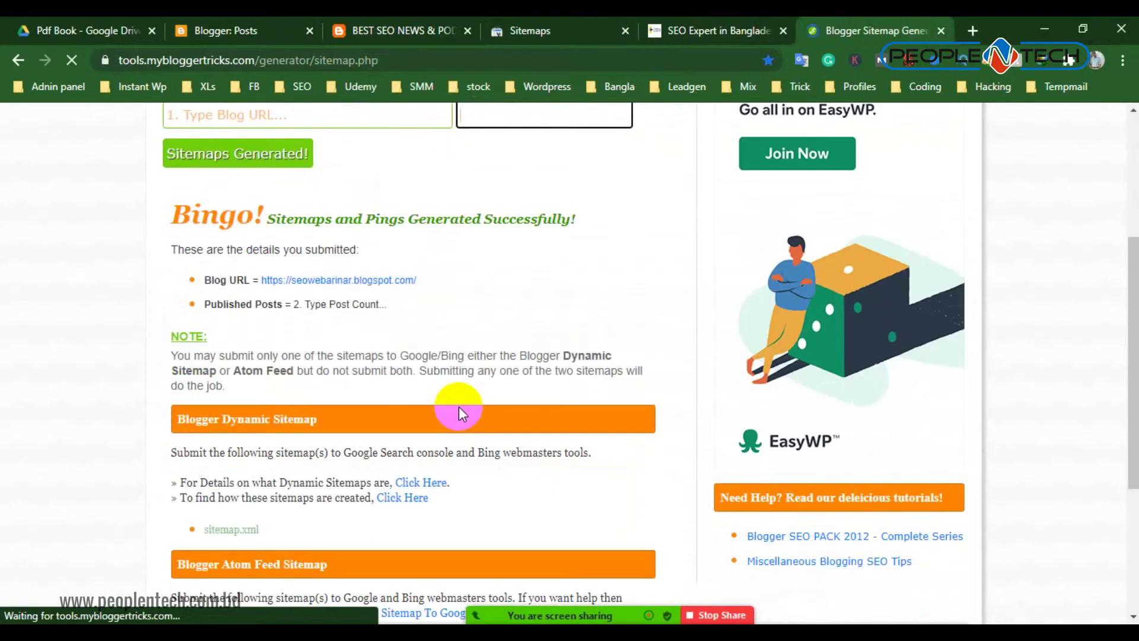
pyautogui.scroll(-3, 459, 409)
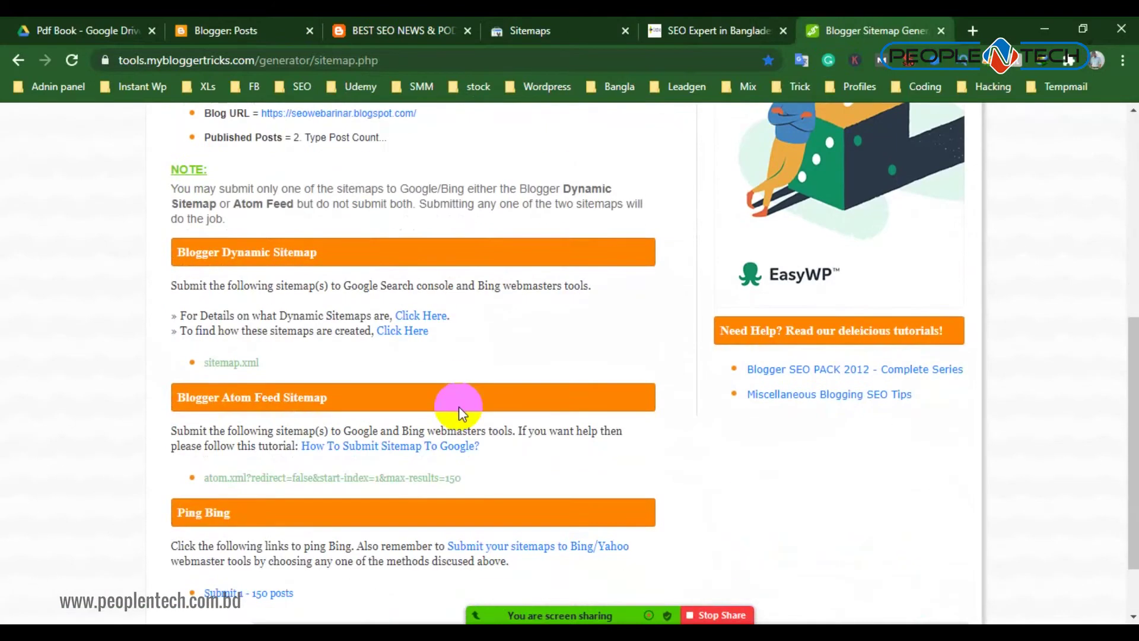
pyautogui.scroll(-2, 458, 407)
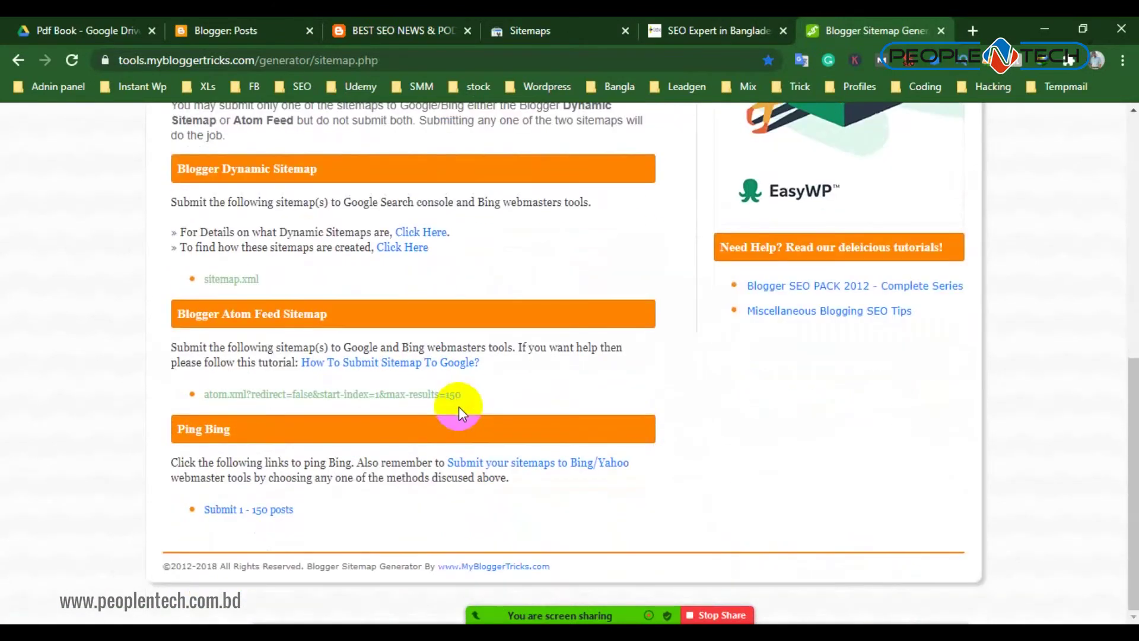
pyautogui.moveTo(460, 395); pyautogui.dragTo(205, 394)
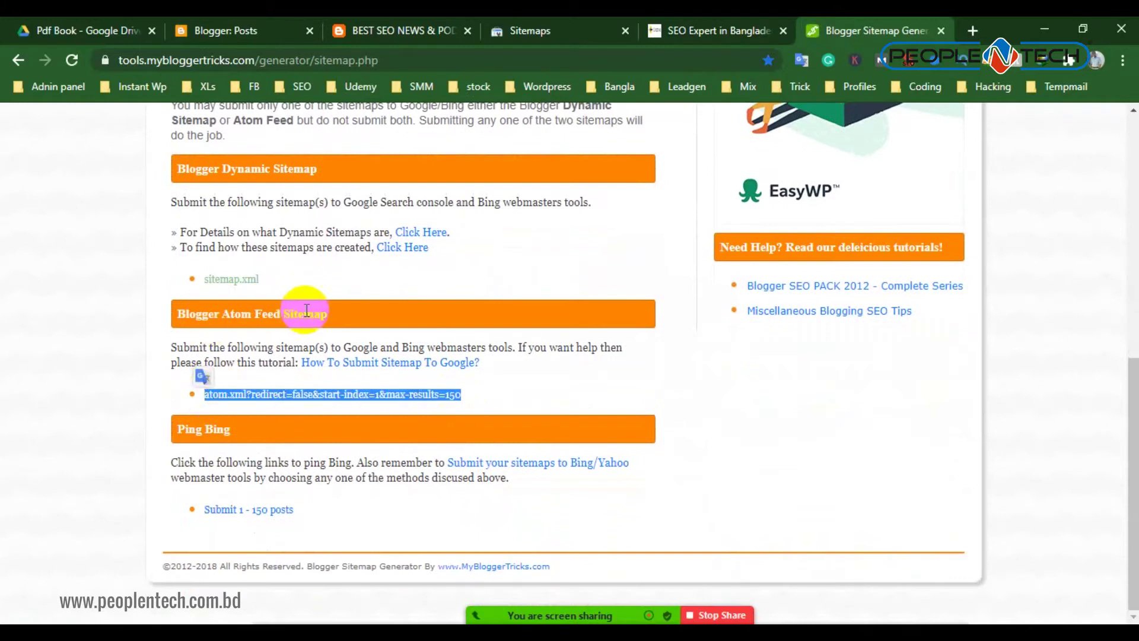
pyautogui.scroll(4, 303, 311)
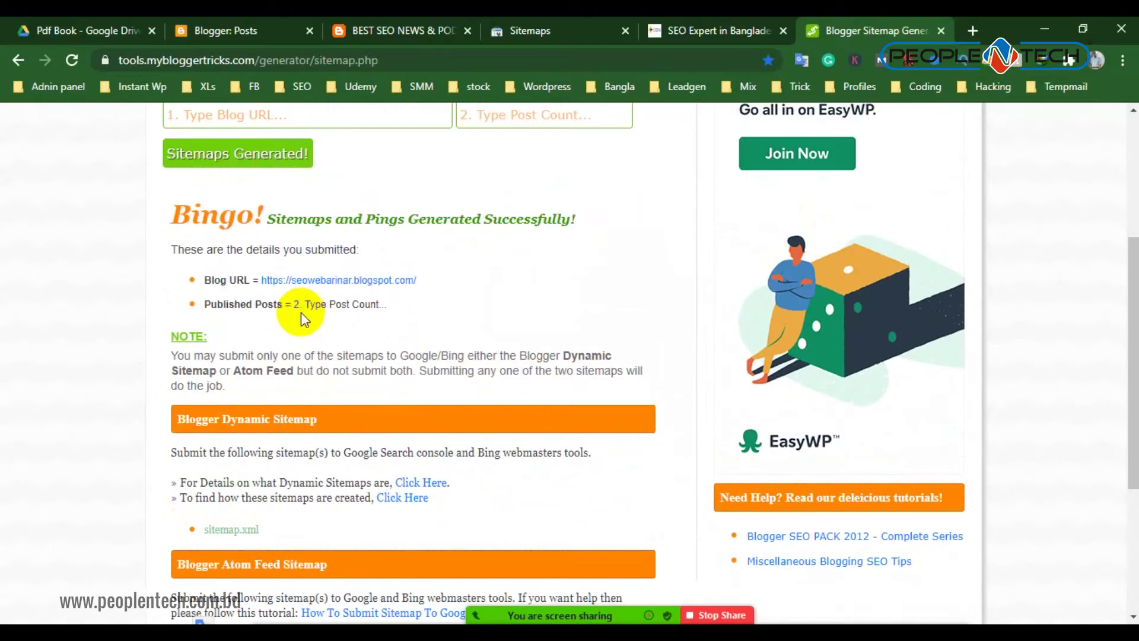
pyautogui.scroll(-4, 301, 311)
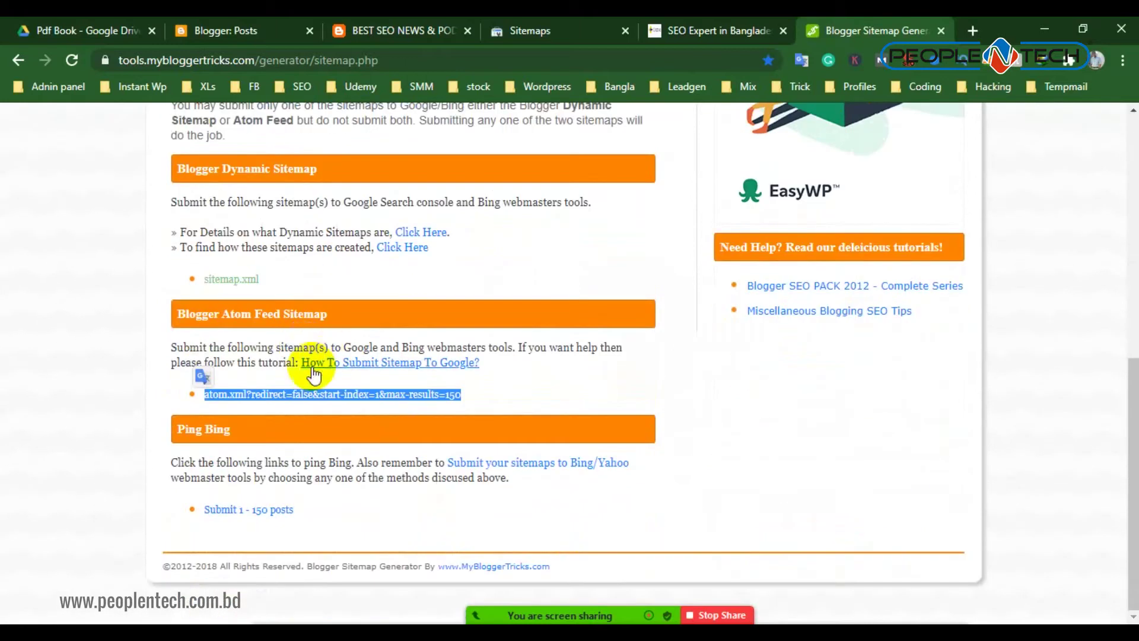
pyautogui.rightClick(308, 398)
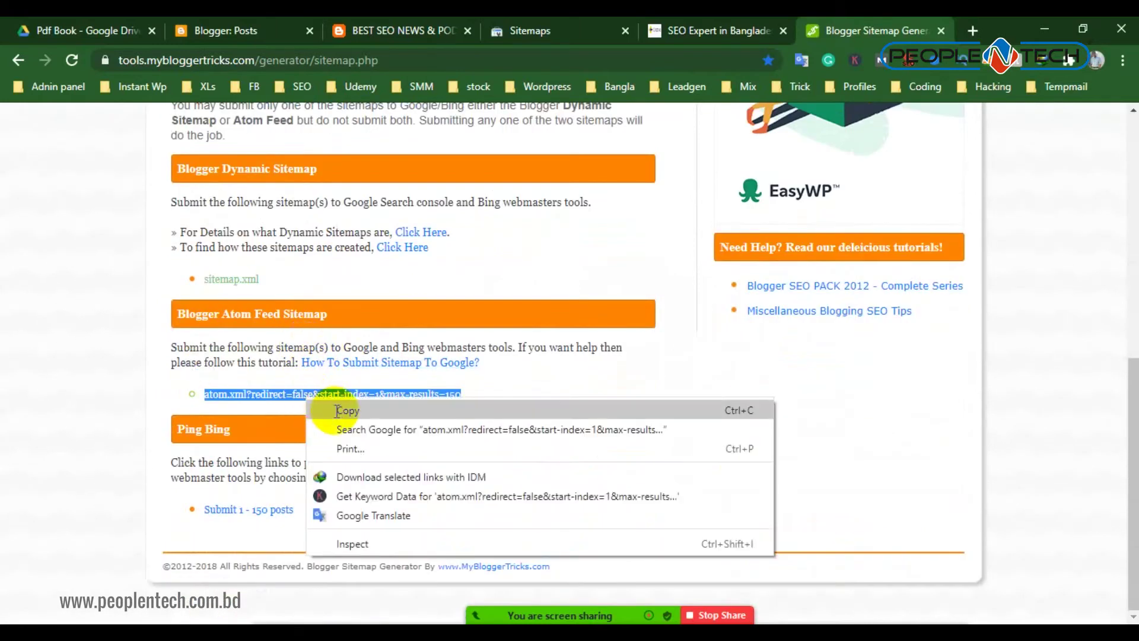
pyautogui.click(335, 411)
# Submit atom.xml?redirect=false&start-index=1&max-results=150 as a new sitemap for the blog in Search Console and dismiss the notice
pyautogui.click(279, 24)
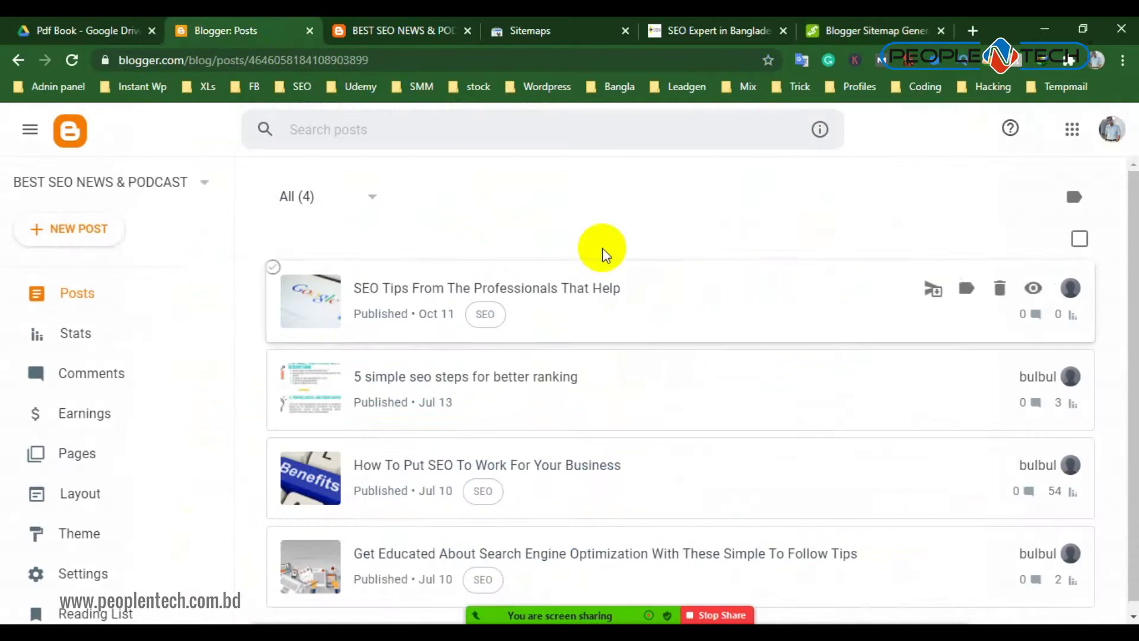
pyautogui.click(394, 31)
pyautogui.click(529, 31)
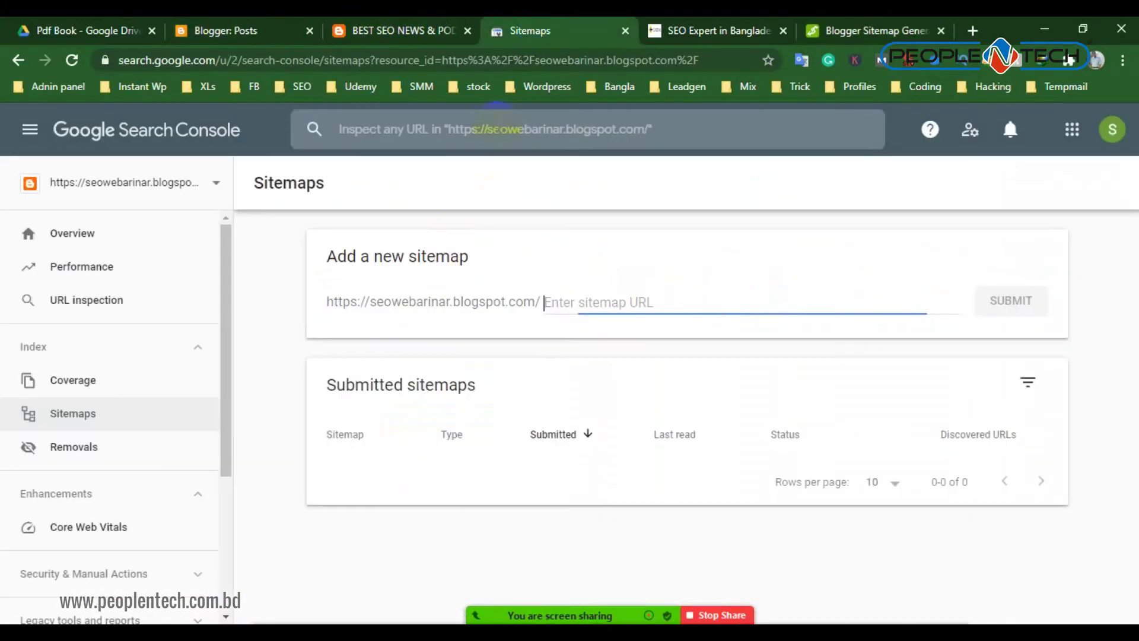
pyautogui.rightClick(586, 308)
pyautogui.click(623, 430)
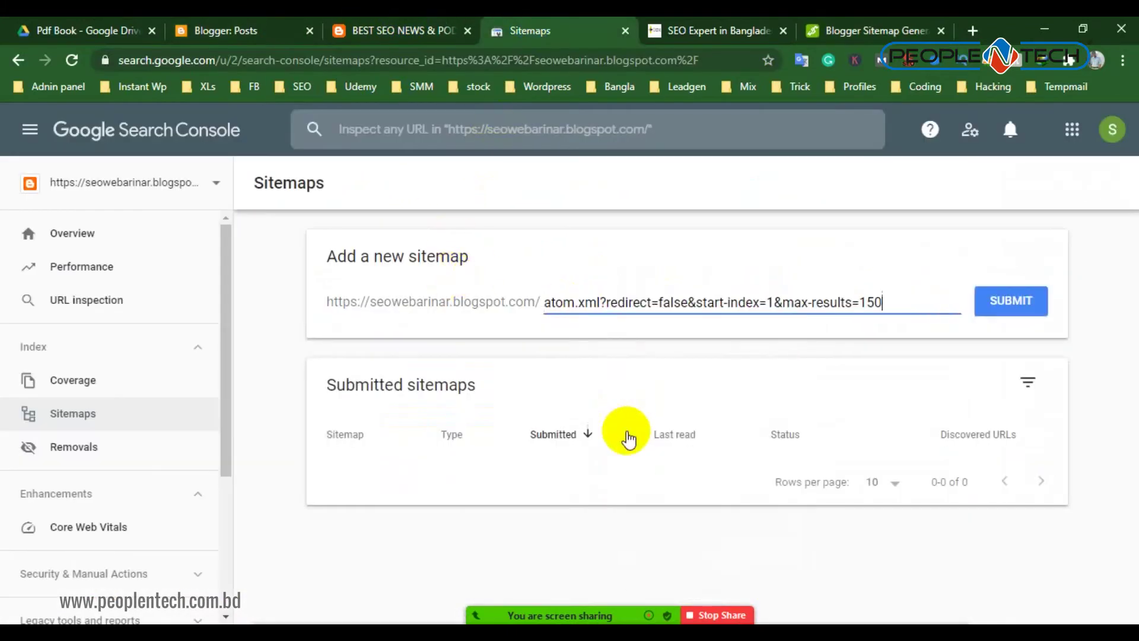
pyautogui.click(994, 310)
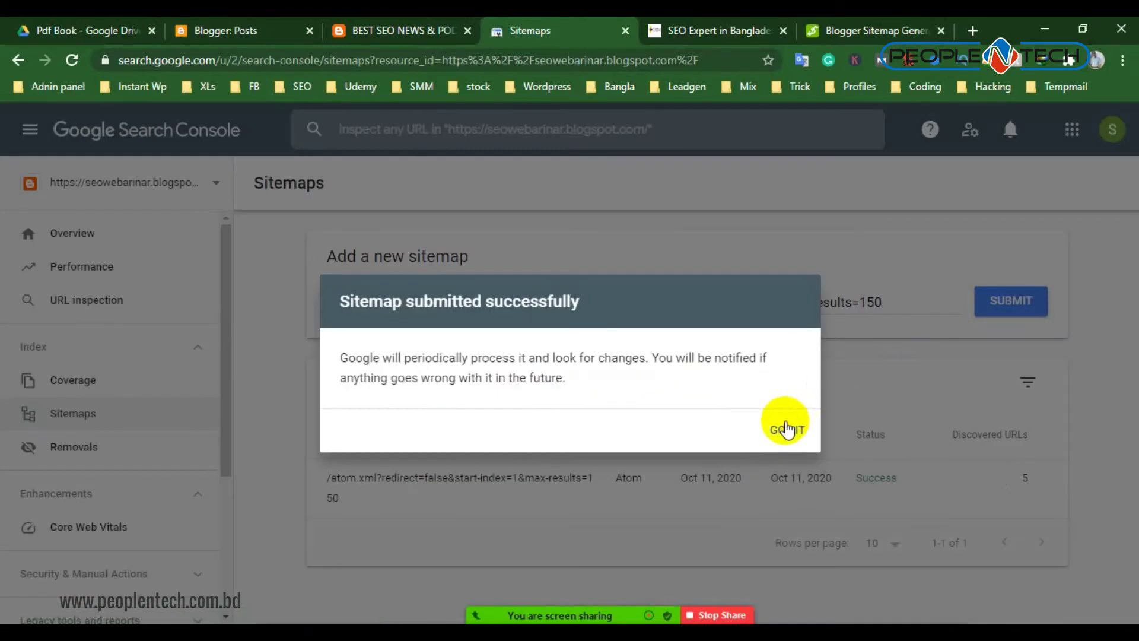
pyautogui.click(786, 429)
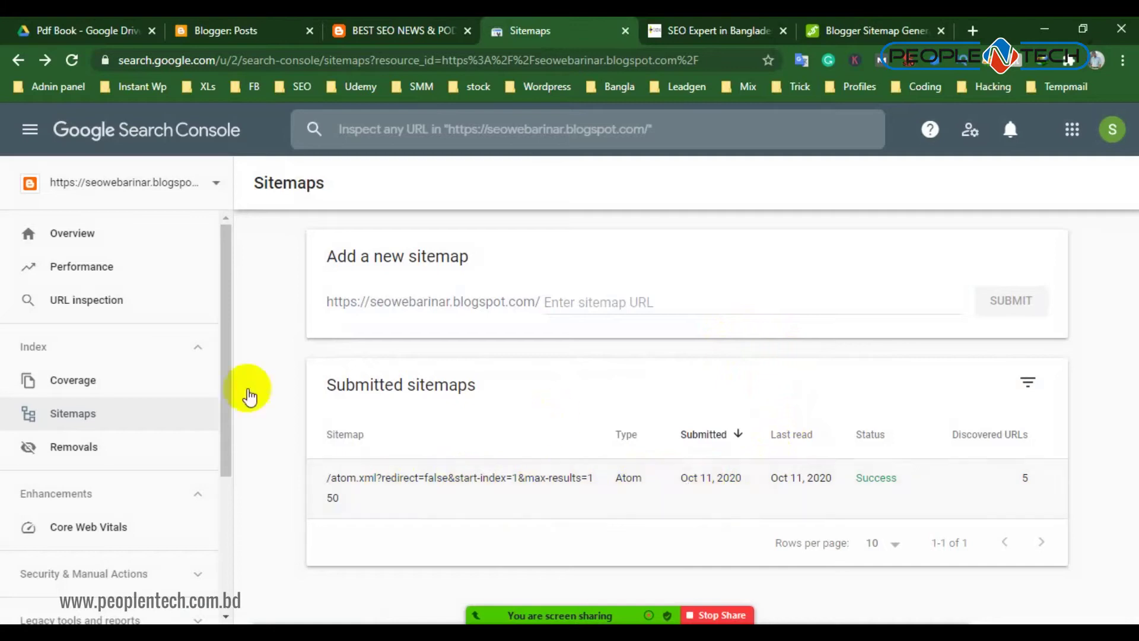
# Look over the Search Console Sitemaps page and the posts on the live blog's homepage
pyautogui.scroll(-4, 72, 460)
pyautogui.scroll(5, 115, 326)
pyautogui.click(386, 30)
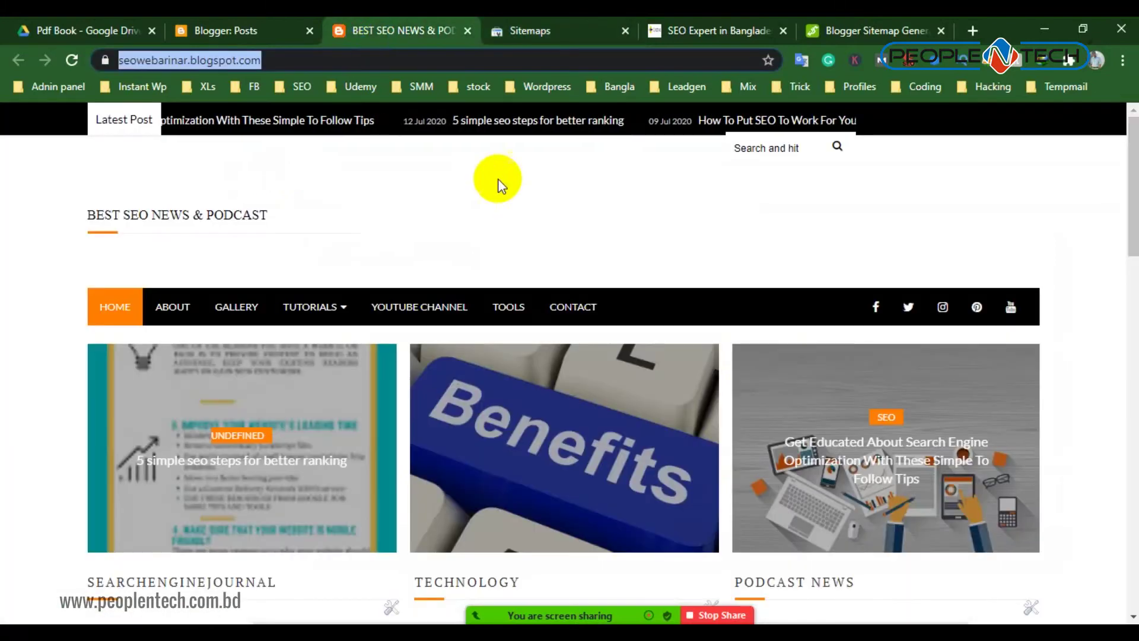
pyautogui.scroll(-10, 593, 191)
pyautogui.scroll(10, 280, 251)
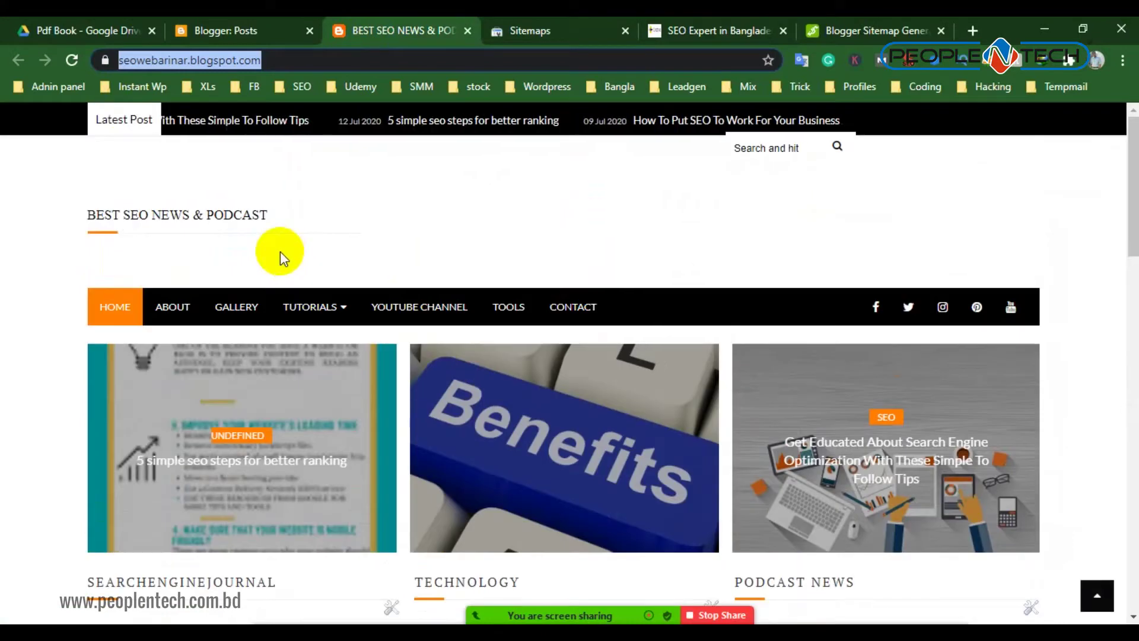
pyautogui.scroll(-10, 282, 215)
pyautogui.scroll(5, 319, 328)
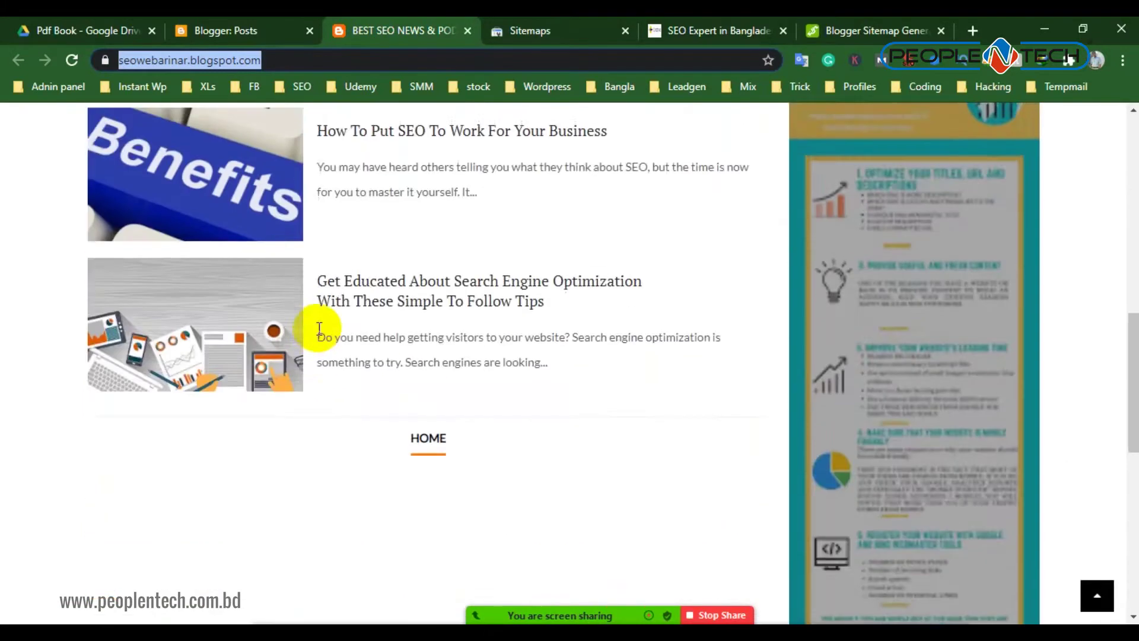
pyautogui.scroll(10, 319, 328)
# Open the blog theme's HTML in Blogger and examine the verification and other meta tags in the head section
pyautogui.click(247, 26)
pyautogui.scroll(-1, 166, 433)
pyautogui.scroll(-2, 115, 521)
pyautogui.click(112, 385)
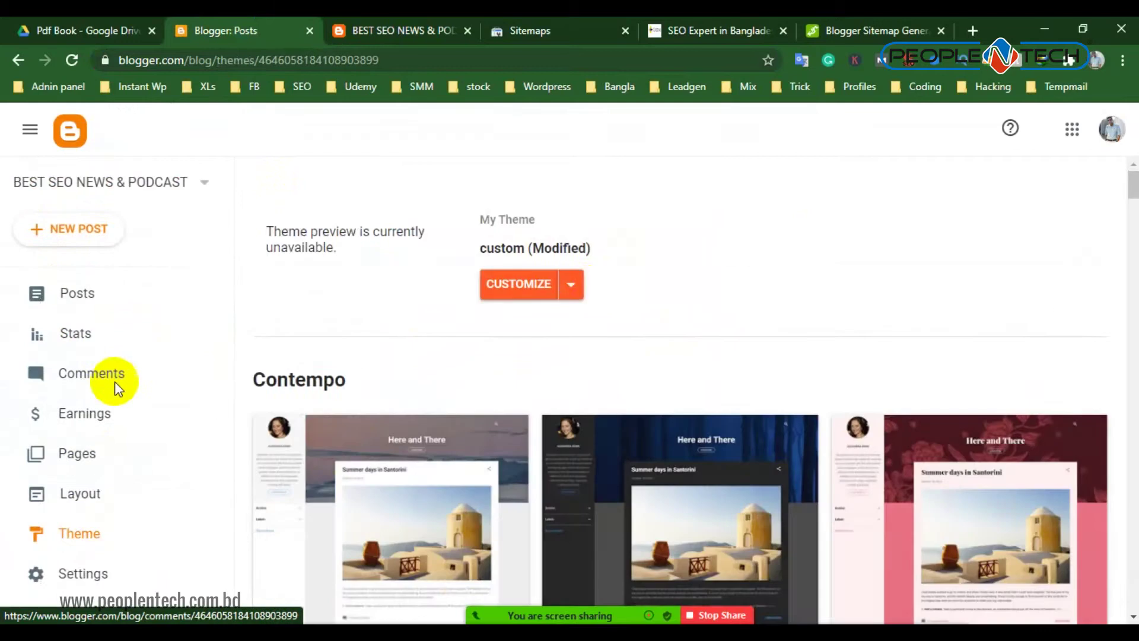
pyautogui.click(578, 289)
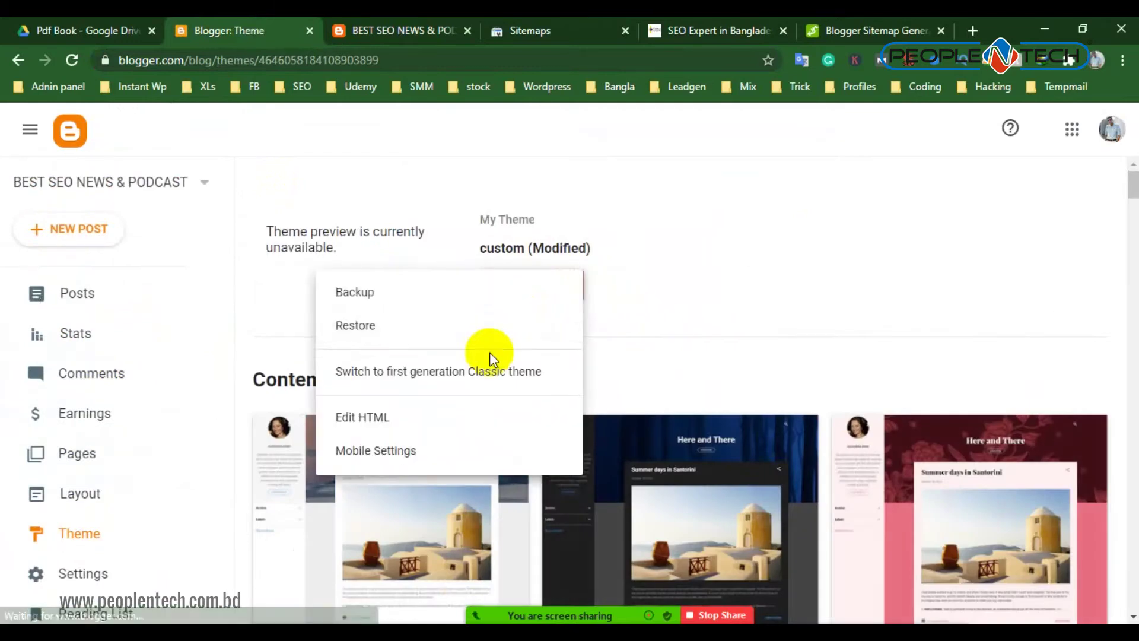
pyautogui.click(363, 416)
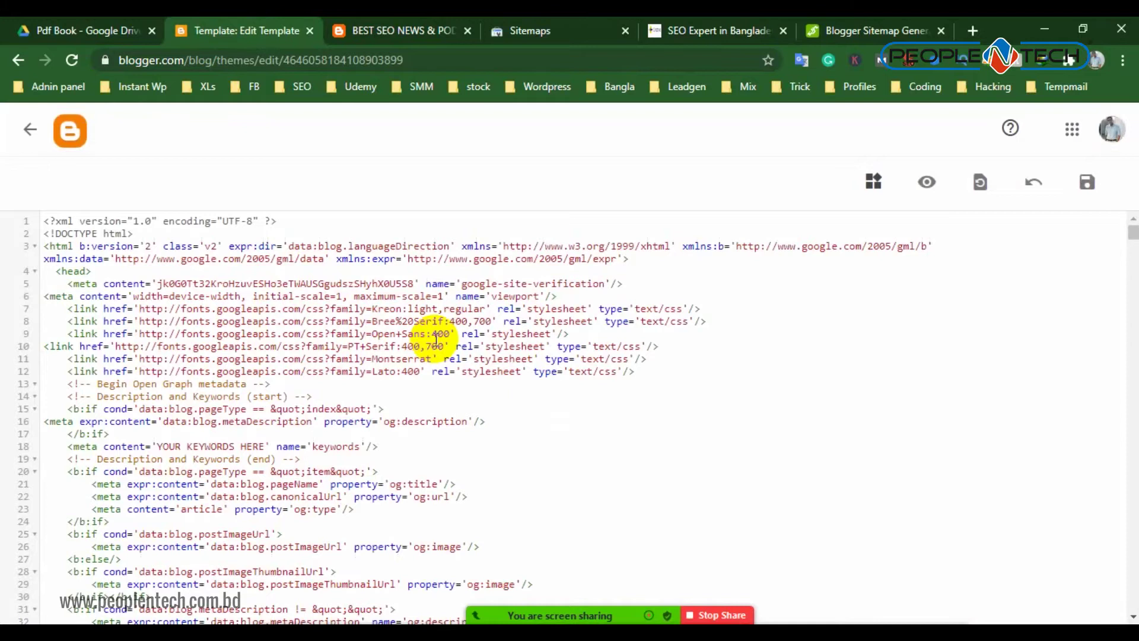
pyautogui.scroll(-2, 436, 339)
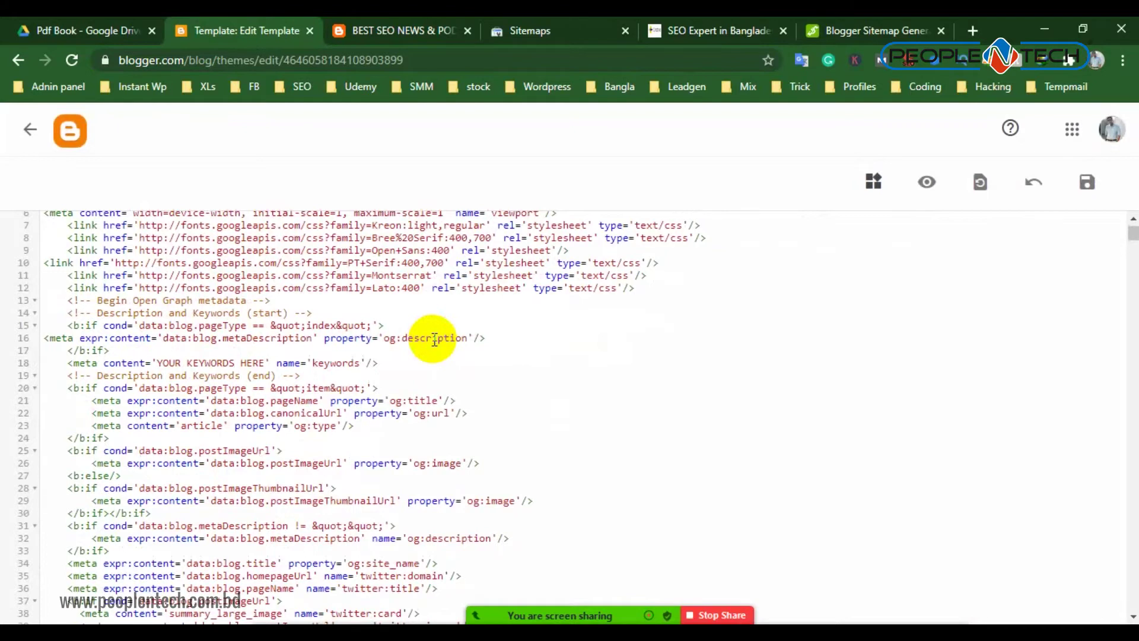
# Admit the waiting participant to the Zoom meeting from the Sitemaps page, and return to the live blog's homepage
pyautogui.click(513, 29)
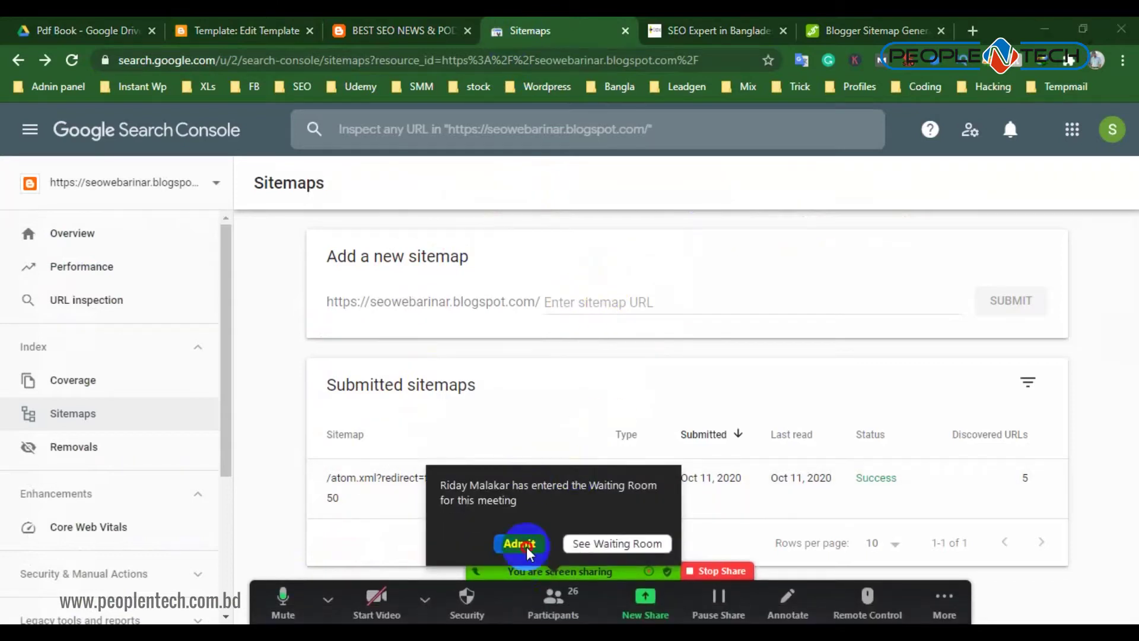
pyautogui.click(520, 543)
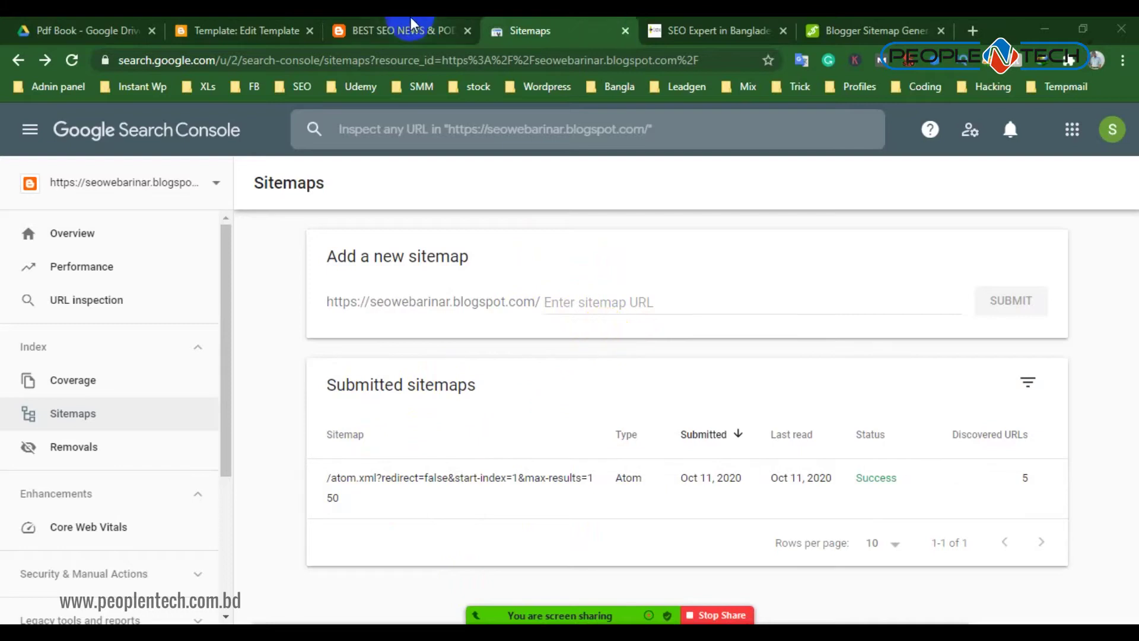
pyautogui.click(752, 24)
pyautogui.click(407, 30)
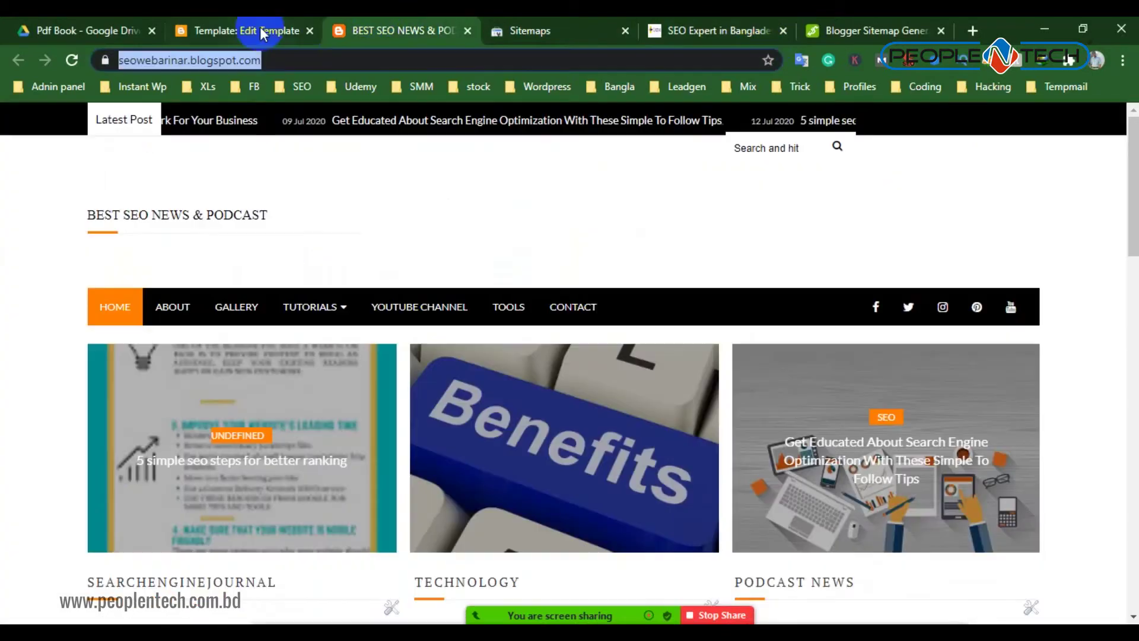
# Leave the theme HTML editor, and close the SEO Expert in Bangladesh, Blogger Sitemap Generator and Search Console Sitemaps tabs
pyautogui.click(266, 31)
pyautogui.scroll(2, 582, 368)
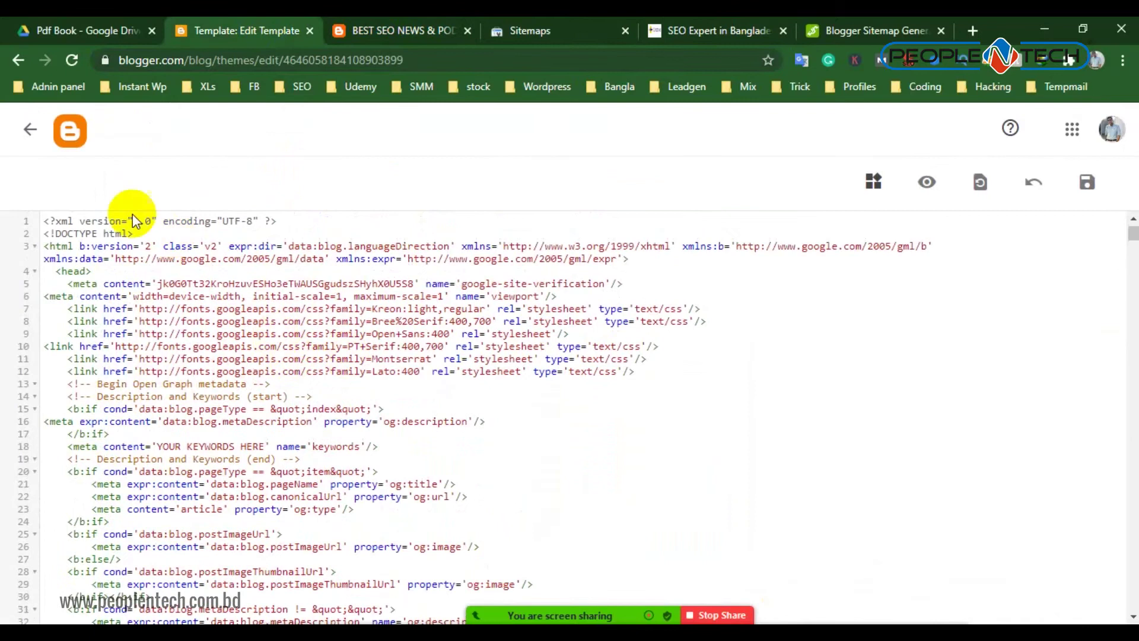
pyautogui.click(24, 128)
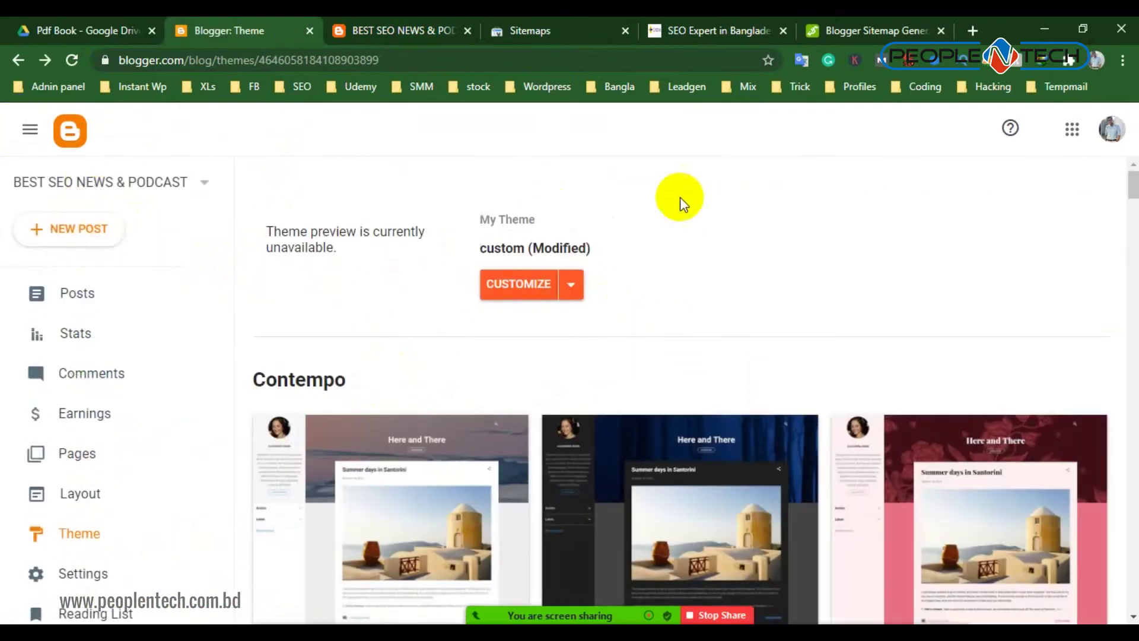
pyautogui.click(683, 41)
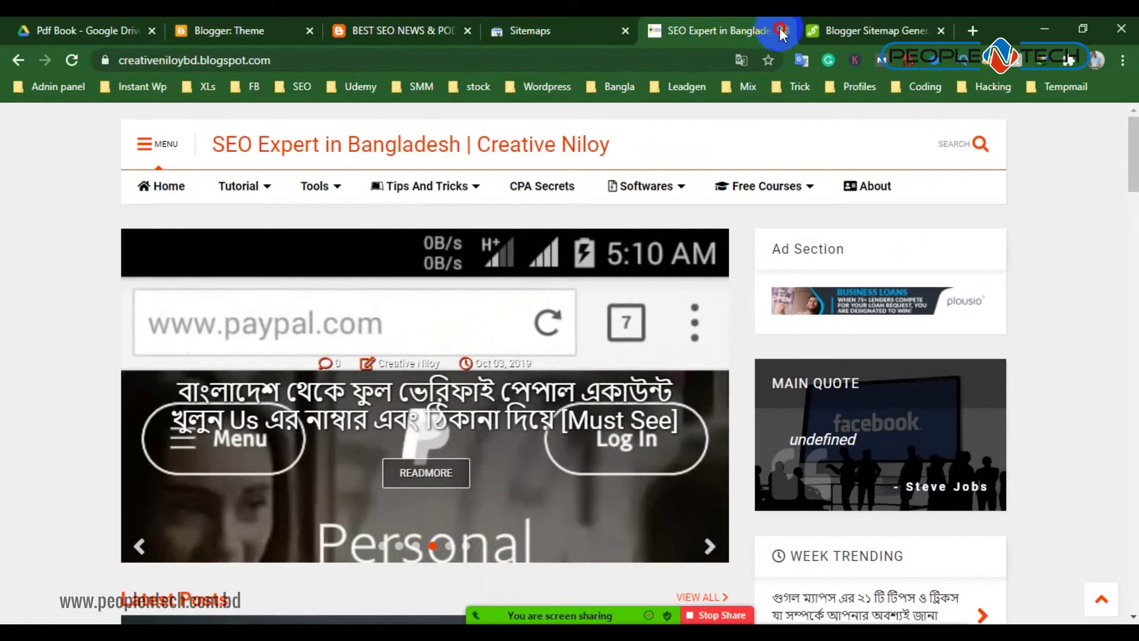
pyautogui.click(779, 28)
pyautogui.click(779, 27)
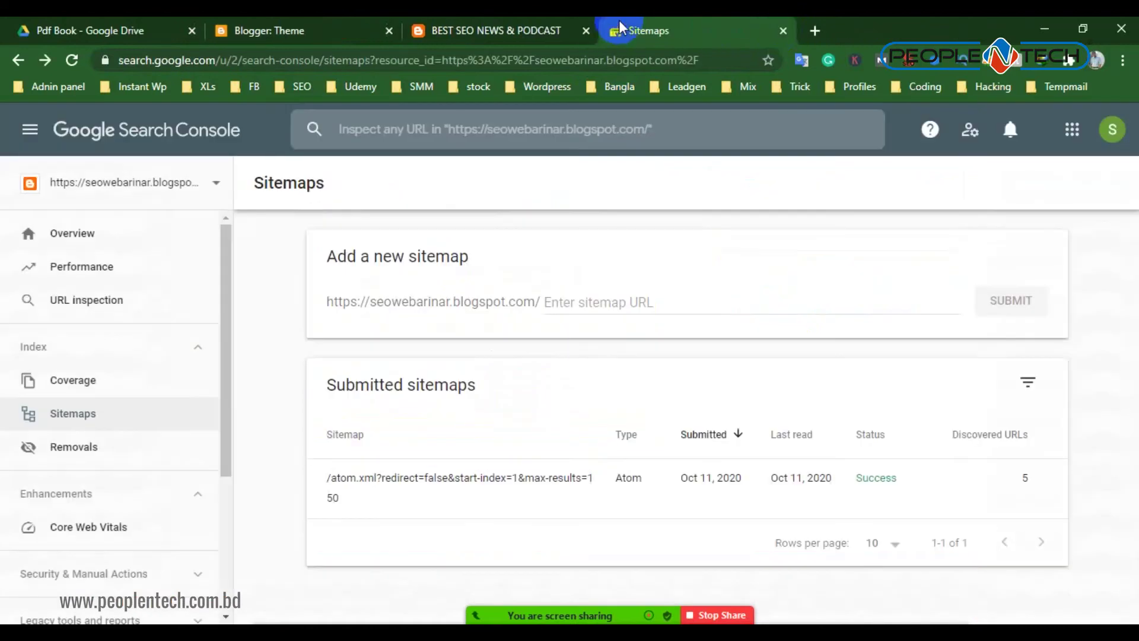
pyautogui.click(777, 32)
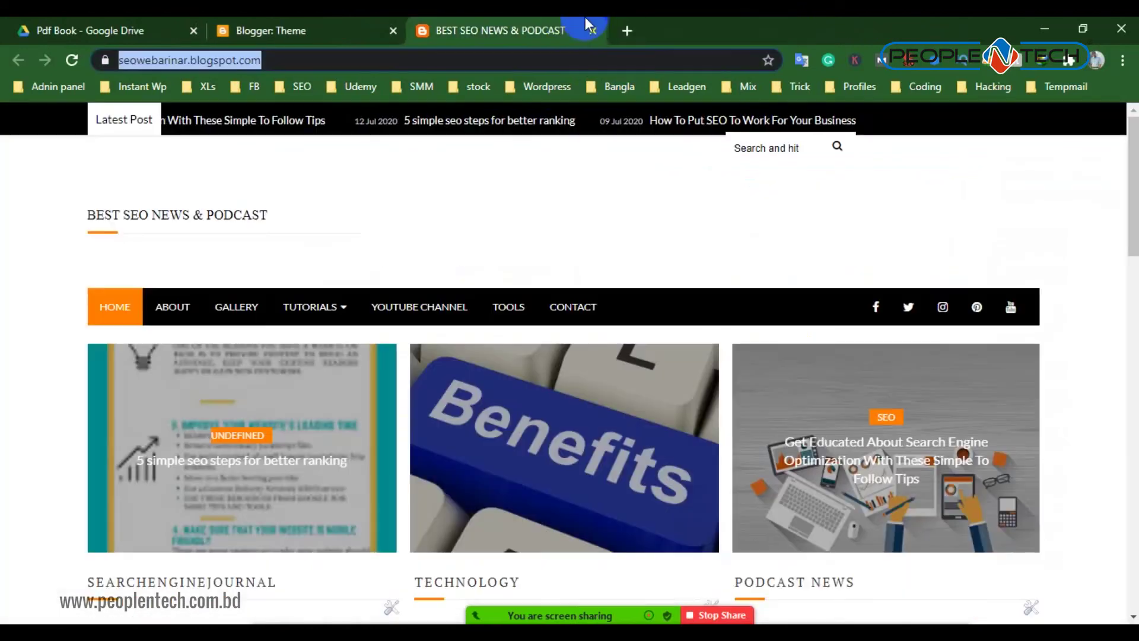
# Open Blogger's post list for BEST SEO NEWS & PODCAST and close the live blog's tab
pyautogui.click(368, 29)
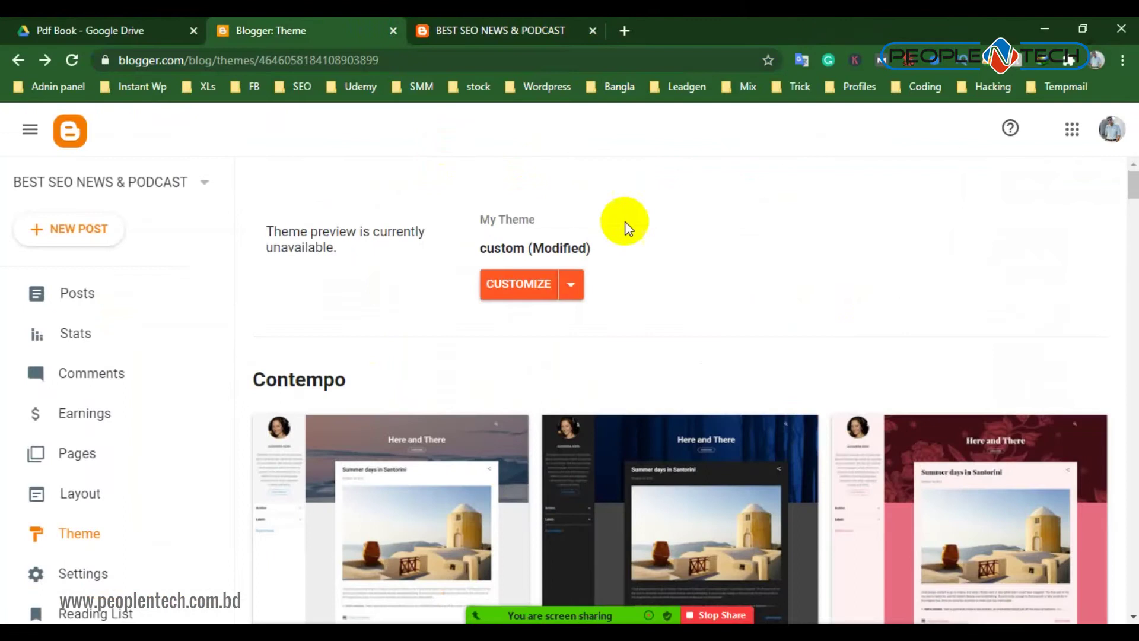
pyautogui.click(66, 130)
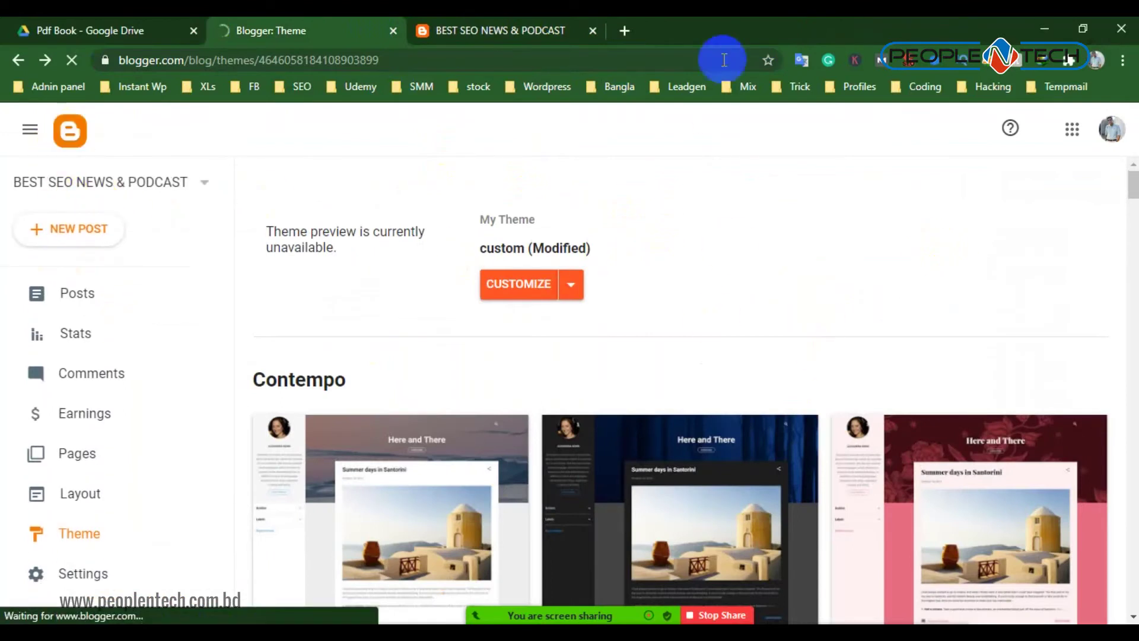
pyautogui.click(521, 30)
pyautogui.click(588, 32)
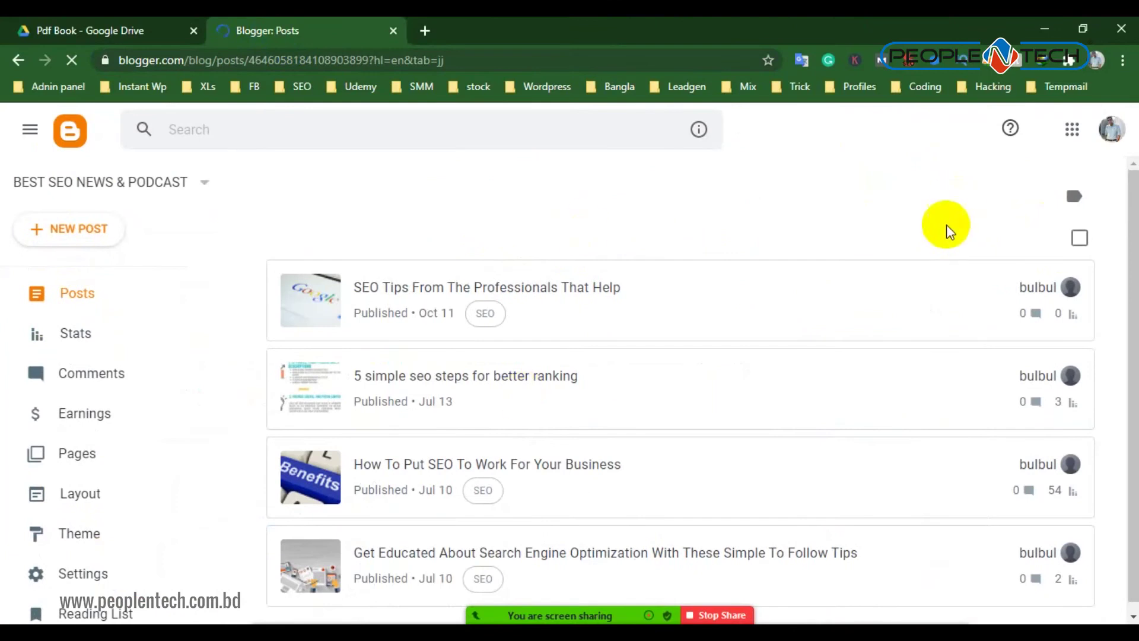
pyautogui.moveTo(188, 60); pyautogui.dragTo(134, 59)
pyautogui.rightClick(151, 62)
pyautogui.click(172, 191)
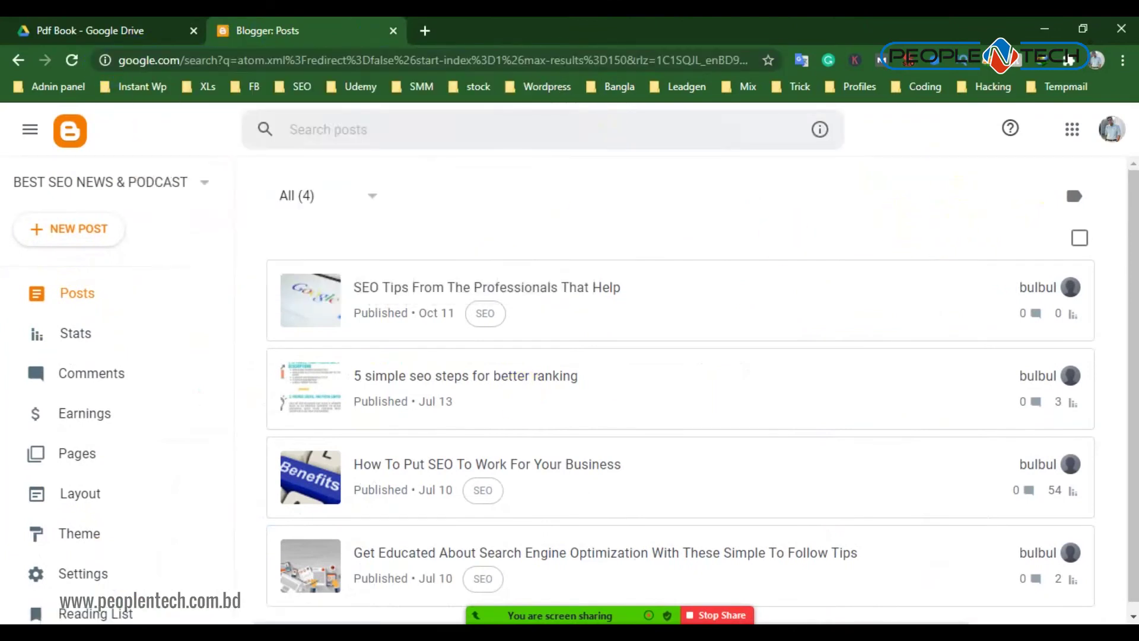
# Open an incognito window and search Google there for the copied text atom.xml?redirect=false&start-index=1&max-results=150
pyautogui.click(1126, 68)
pyautogui.click(981, 123)
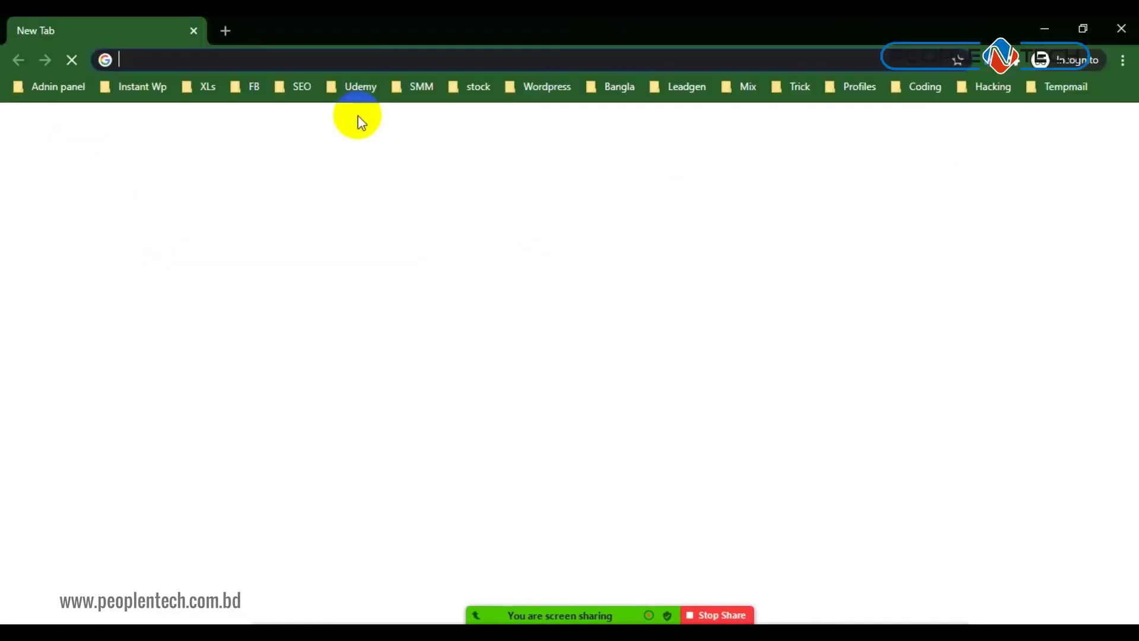
pyautogui.rightClick(350, 70)
pyautogui.click(403, 191)
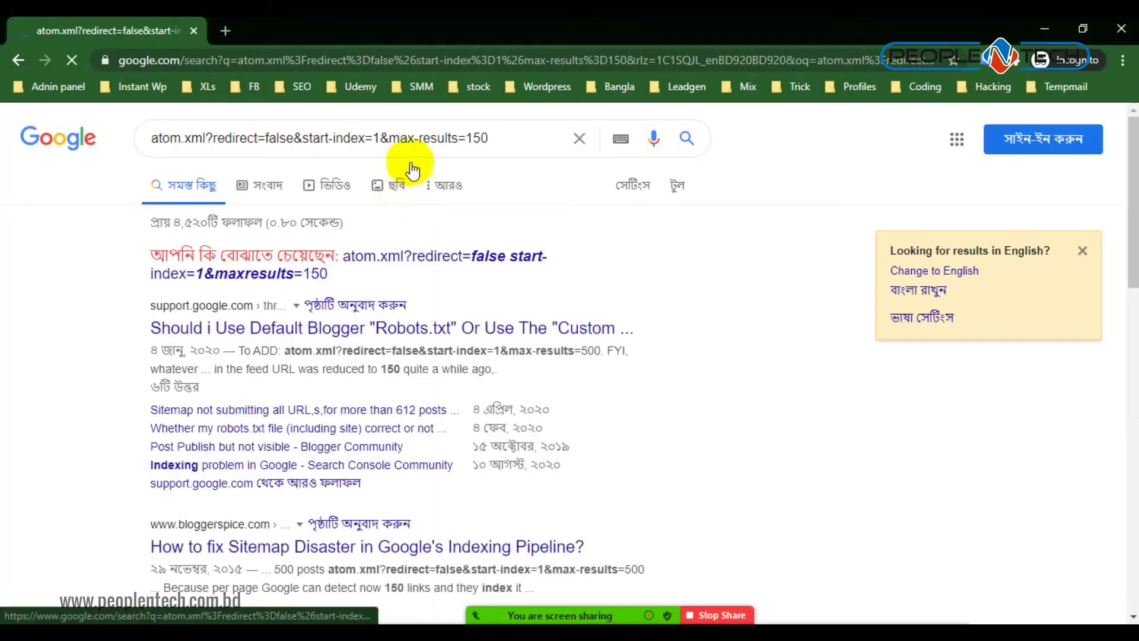
# Search Google for blogger.com and open the Blogger homepage from the results
pyautogui.tripleClick(415, 147)
pyautogui.write('bklo')
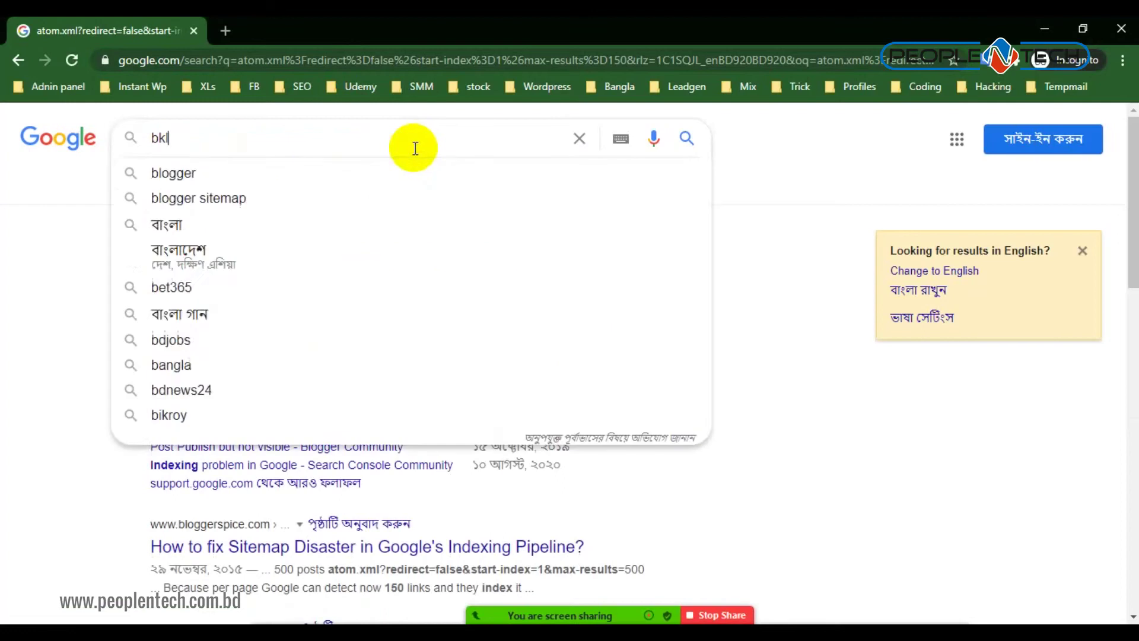
pyautogui.press('BackSpace')
pyautogui.press('BackSpace')
pyautogui.press('BackSpace')
pyautogui.write('logger')
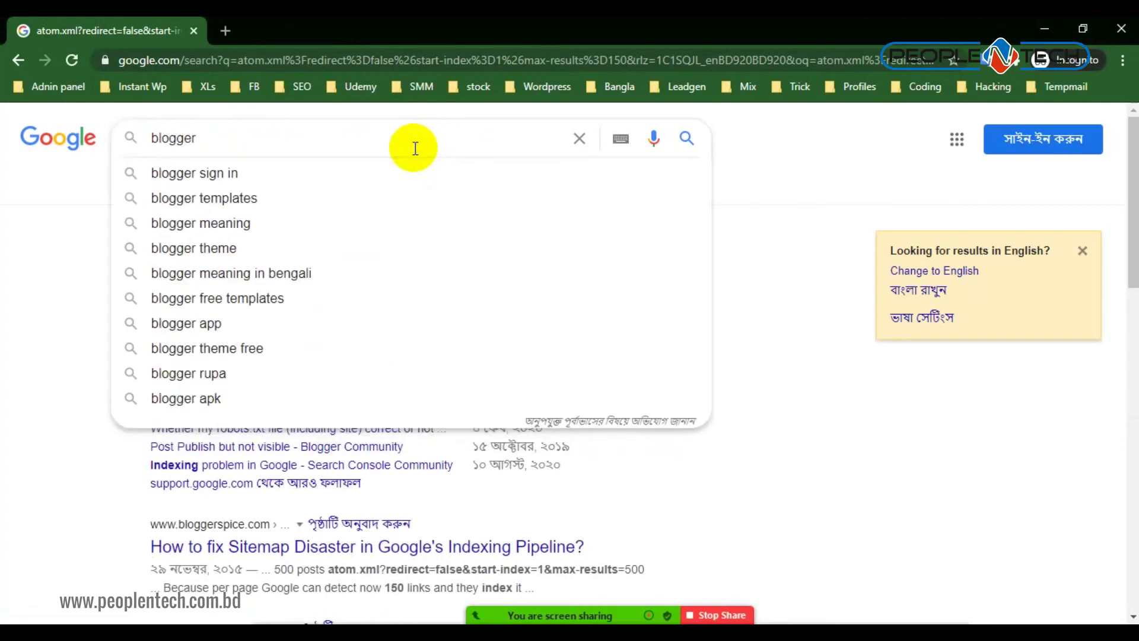
pyautogui.write('.com')
pyautogui.press('Return')
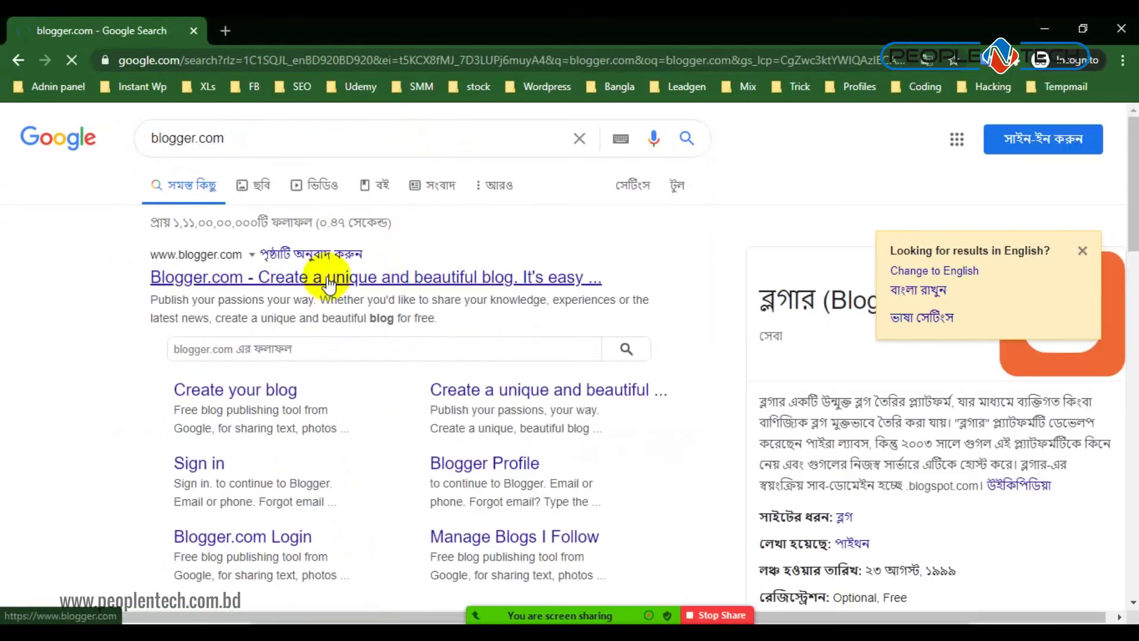
pyautogui.click(392, 287)
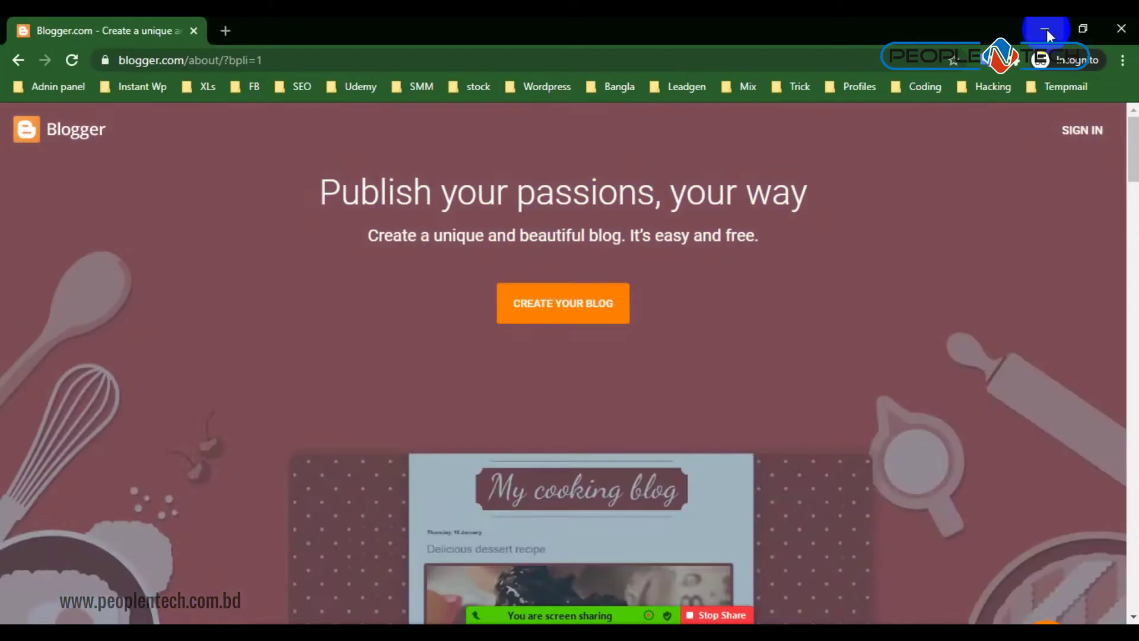
# Return to the Blogger post list in the main browser window and start a new blog titled Technology hub
pyautogui.click(1046, 29)
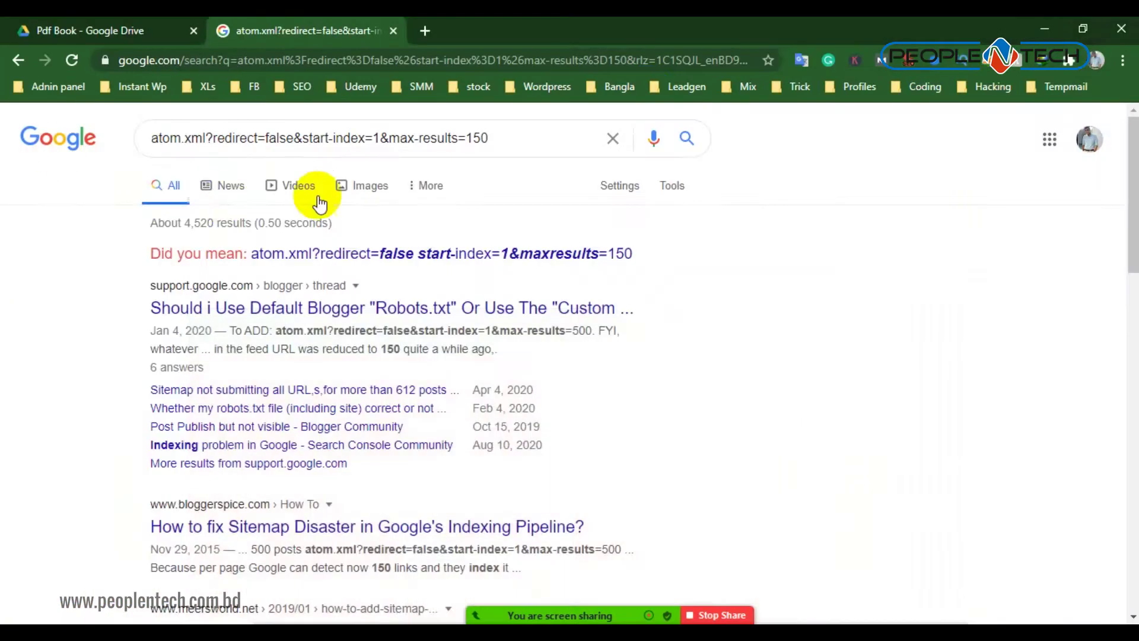
pyautogui.click(23, 60)
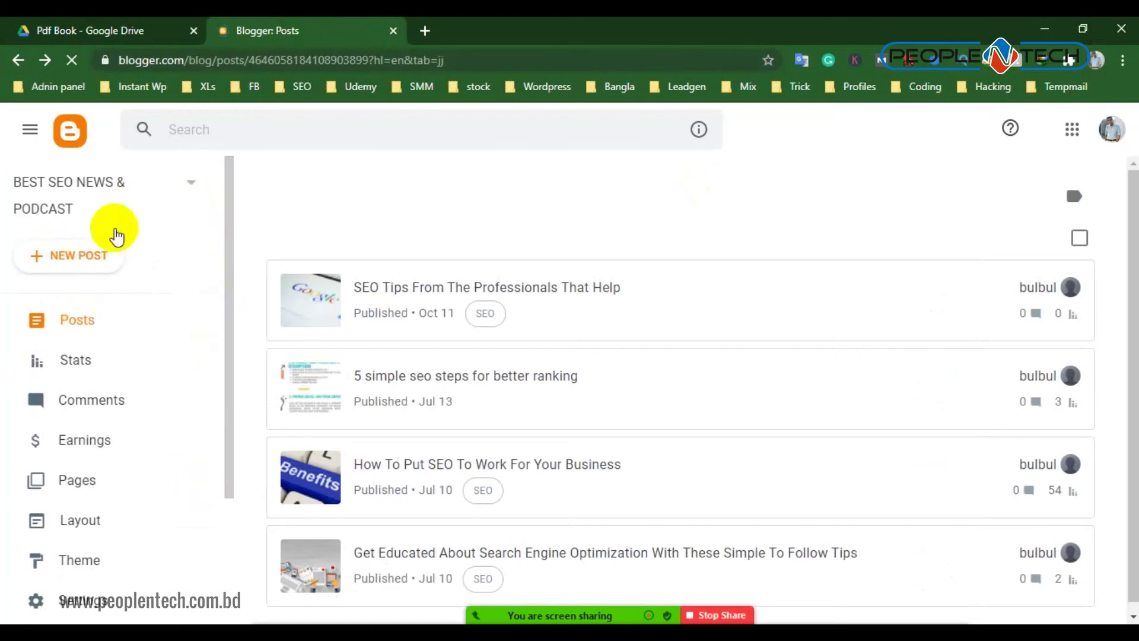
pyautogui.scroll(-3, 92, 445)
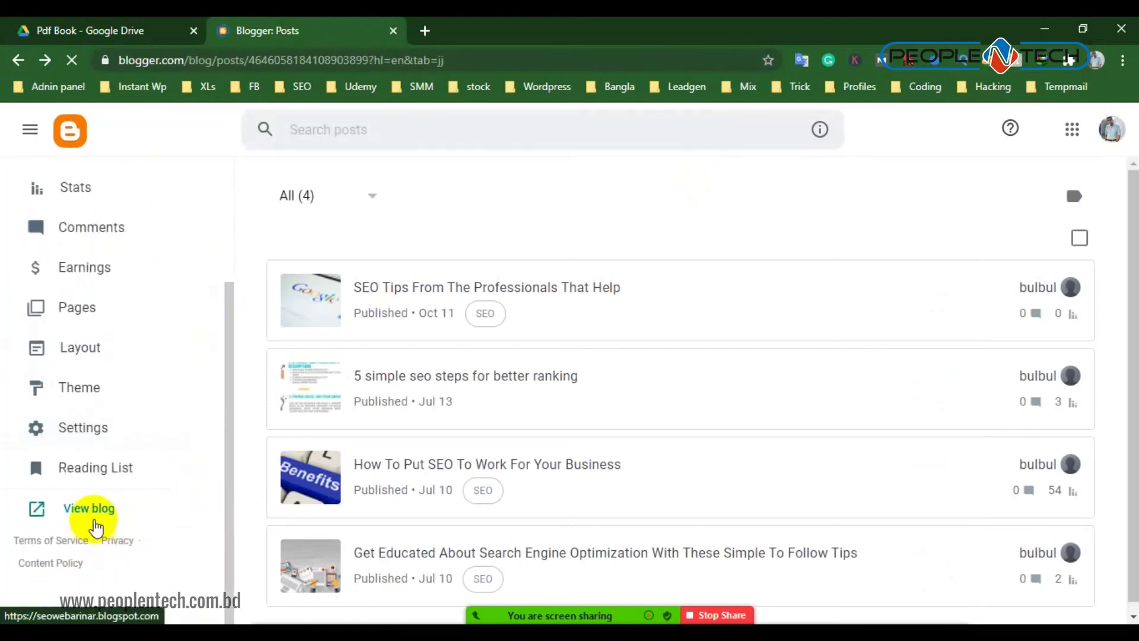
pyautogui.click(173, 193)
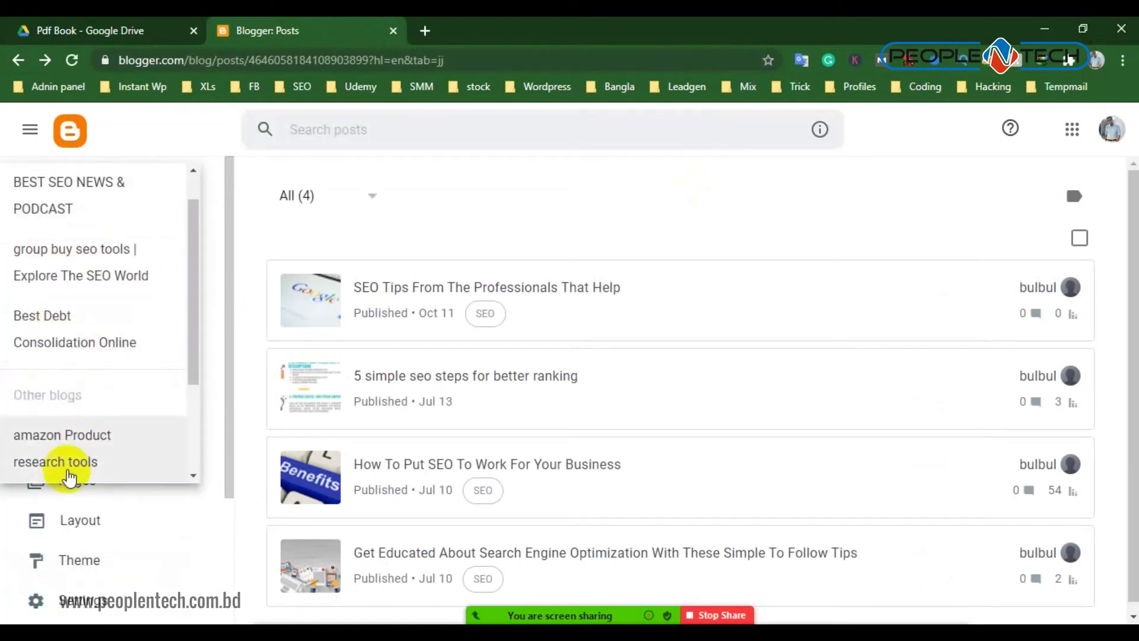
pyautogui.scroll(-5, 70, 476)
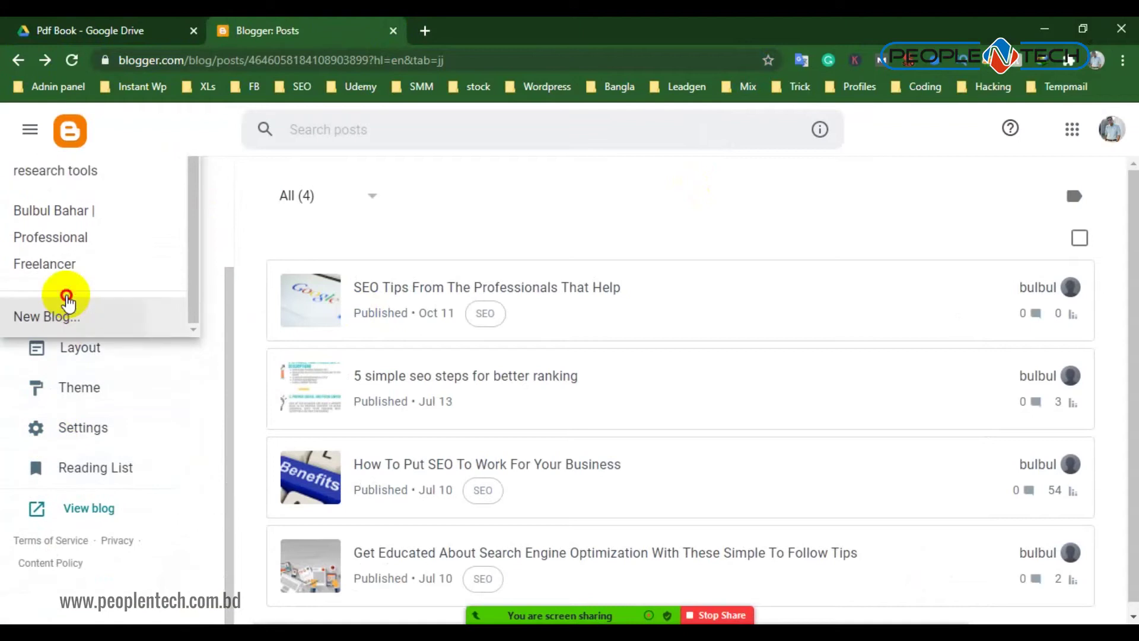
pyautogui.click(58, 313)
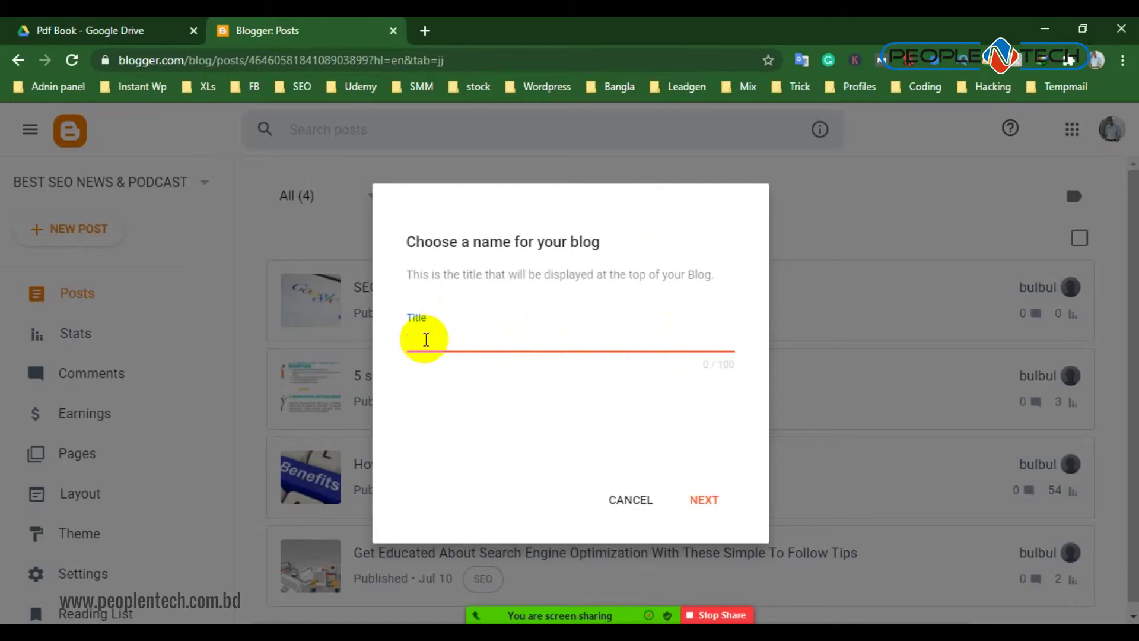
pyautogui.write('echnology hub')
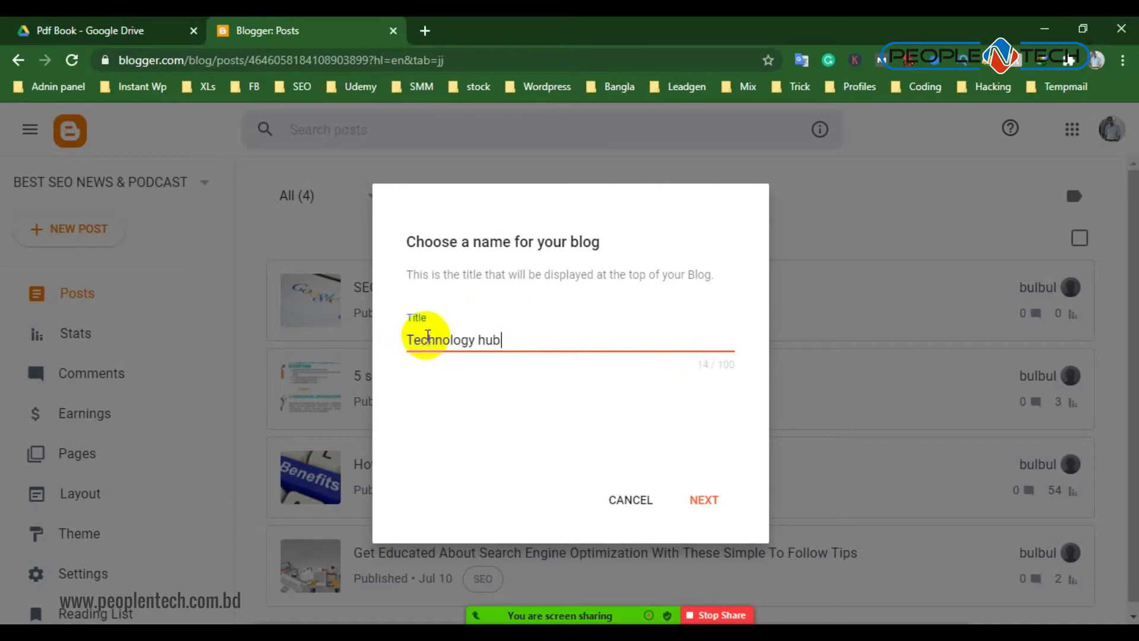
pyautogui.click(703, 500)
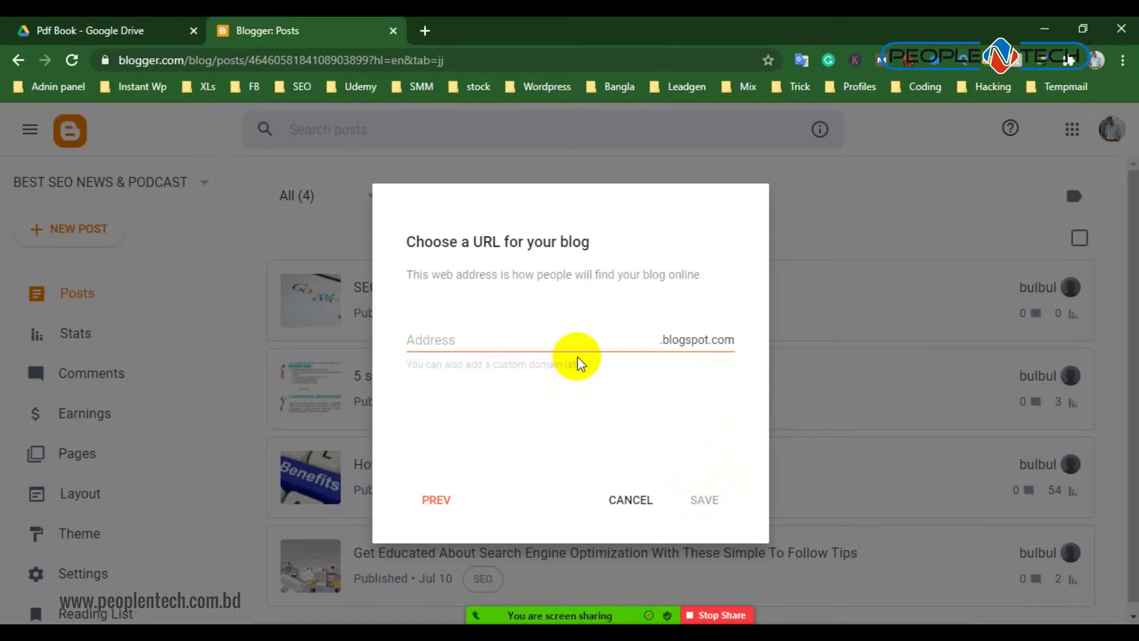
# Set the new blog's address to technologyhubs24.blogspot.com and save the blog
pyautogui.click(417, 333)
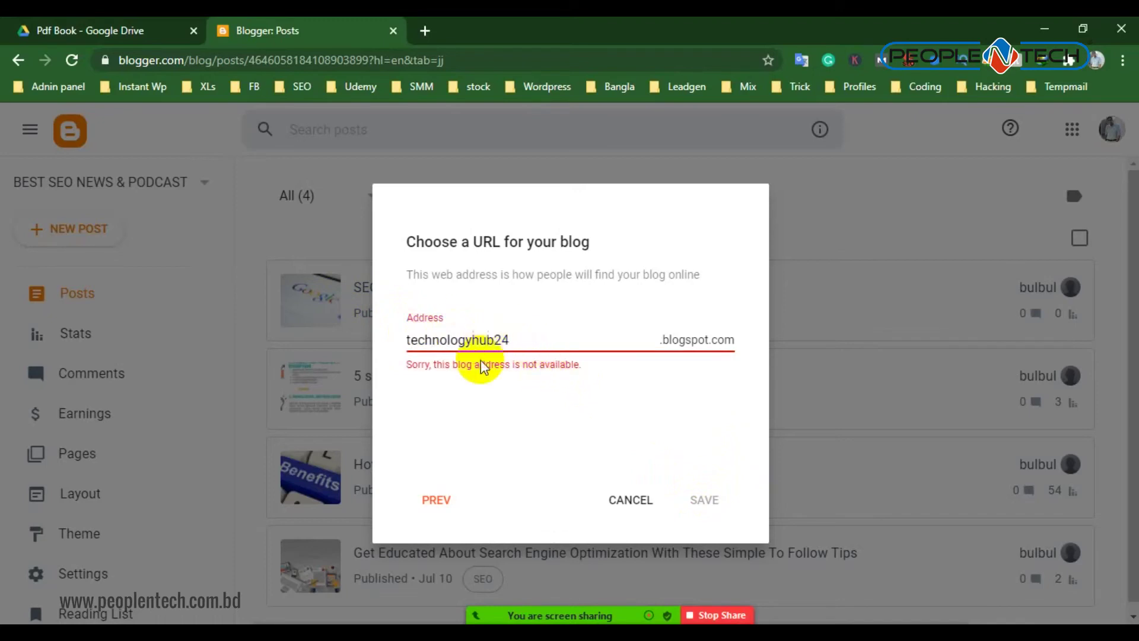
pyautogui.click(496, 339)
pyautogui.write('s')
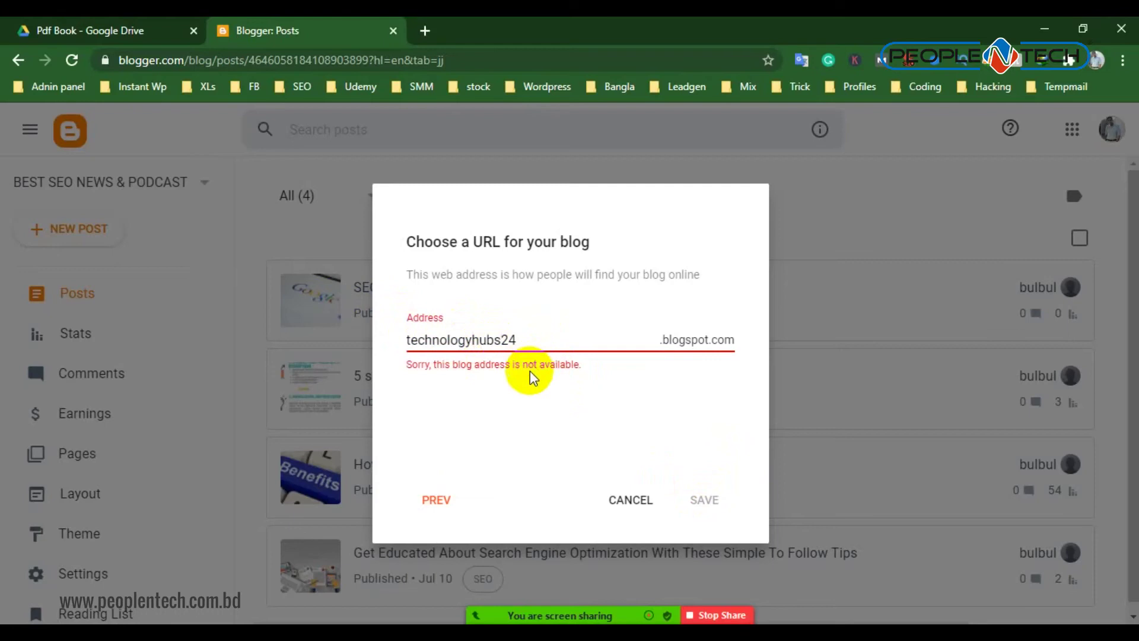
pyautogui.click(529, 347)
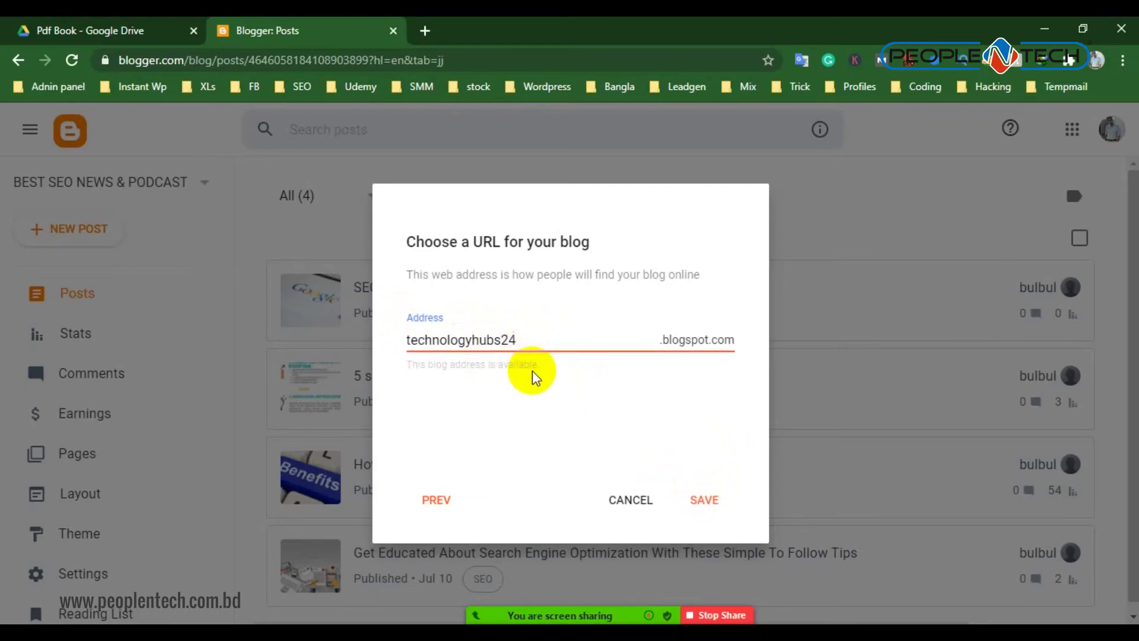
pyautogui.click(571, 377)
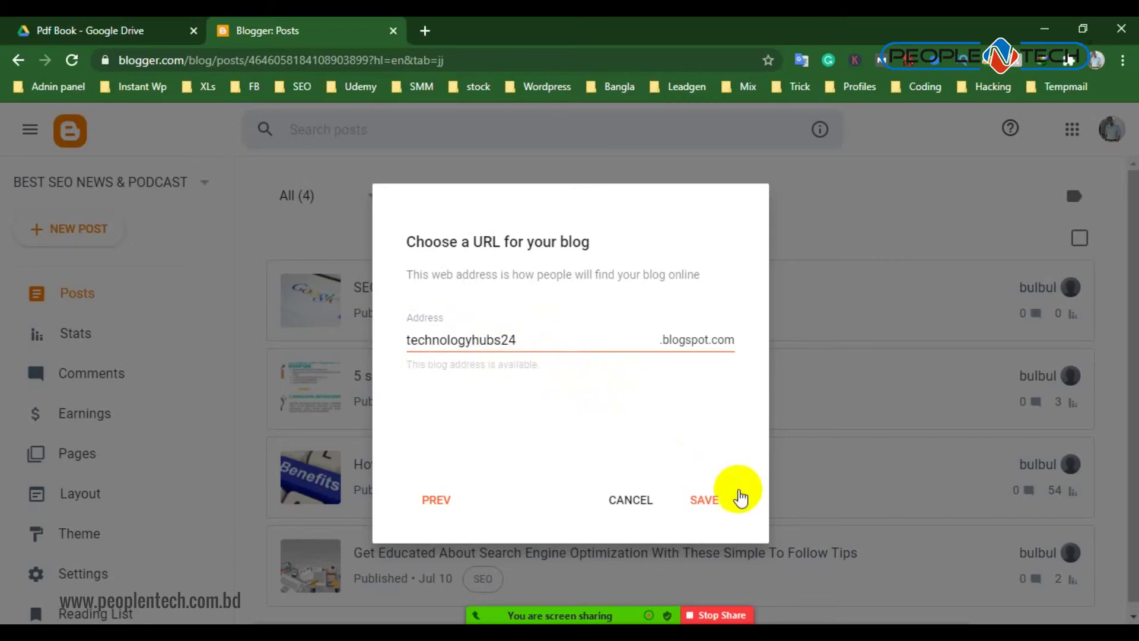
pyautogui.click(704, 498)
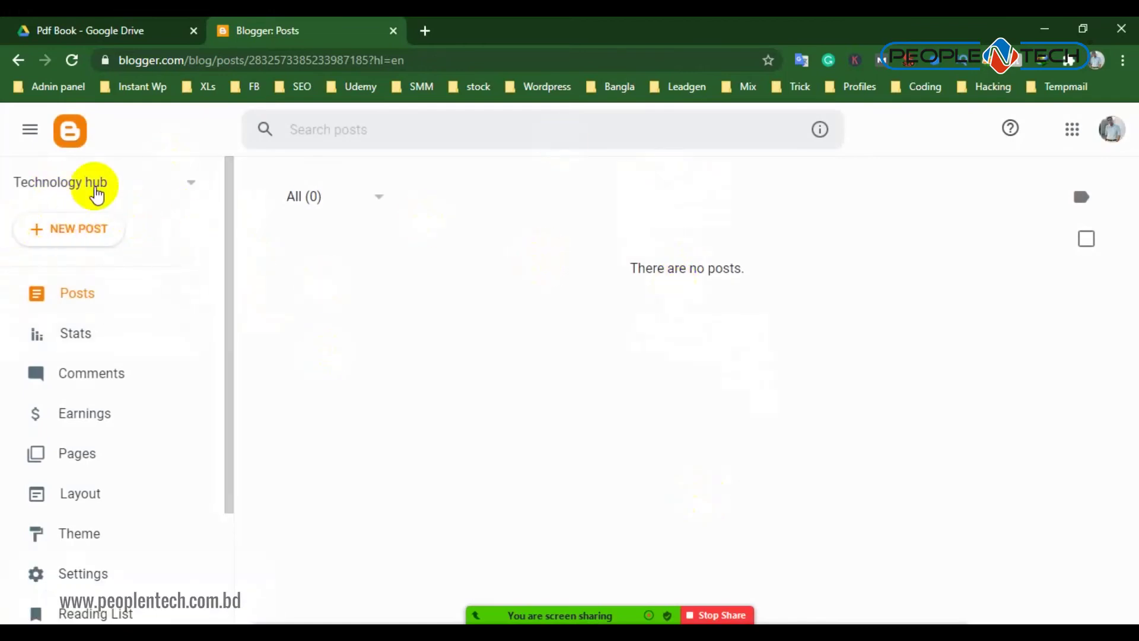
# View the live Technology hub blog and its web address, and close it to return to Blogger
pyautogui.scroll(-3, 60, 504)
pyautogui.click(89, 508)
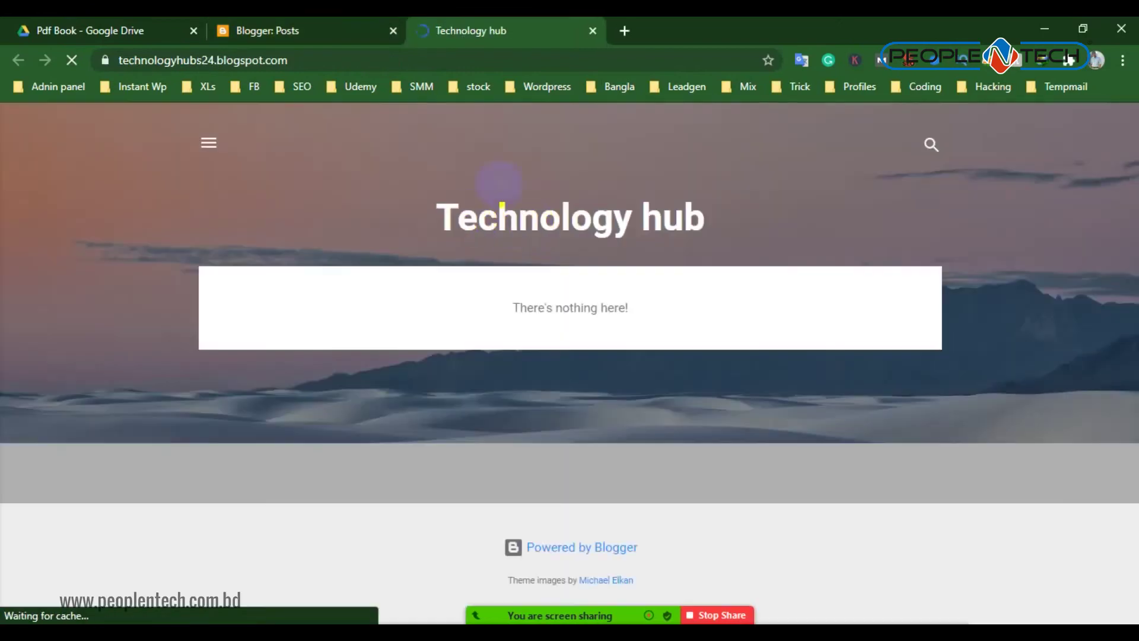
pyautogui.click(113, 59)
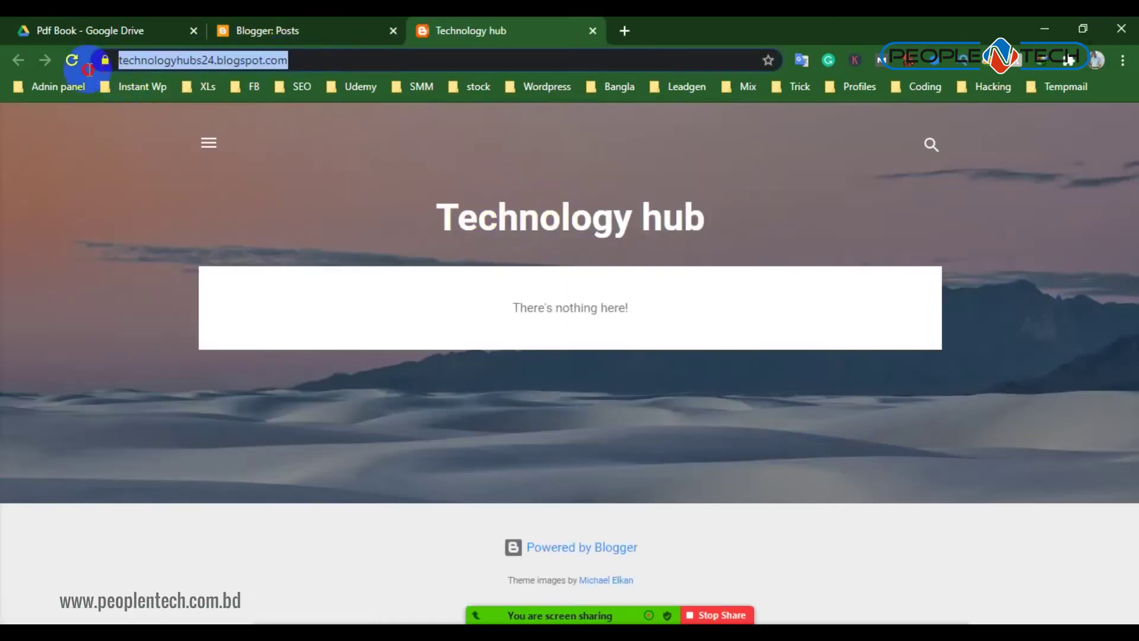
pyautogui.click(702, 301)
pyautogui.click(609, 71)
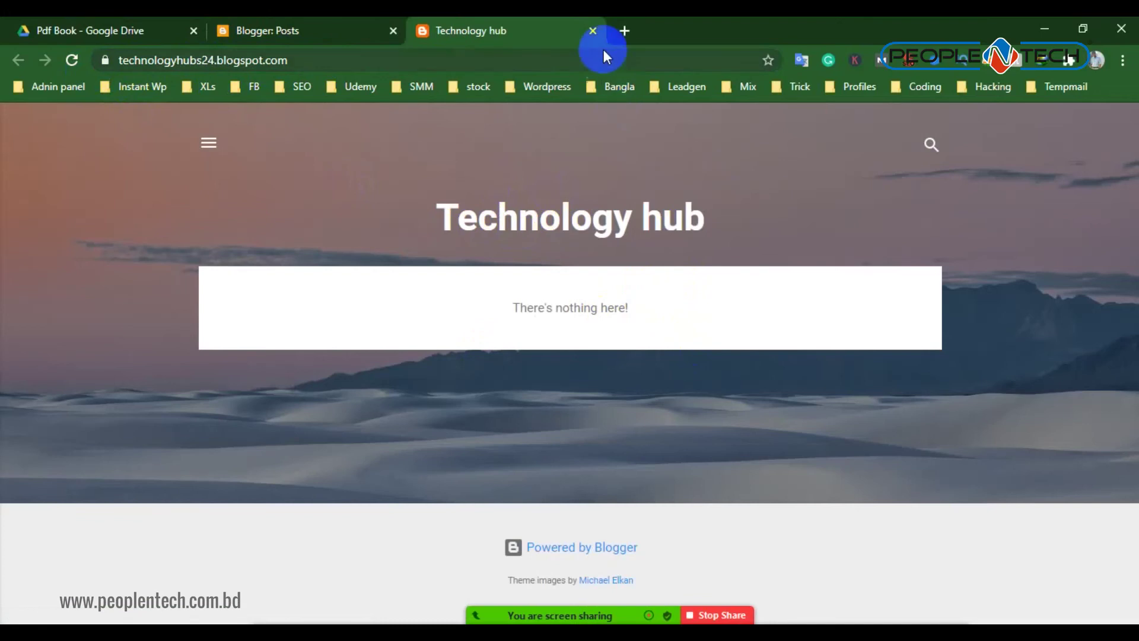
pyautogui.click(592, 30)
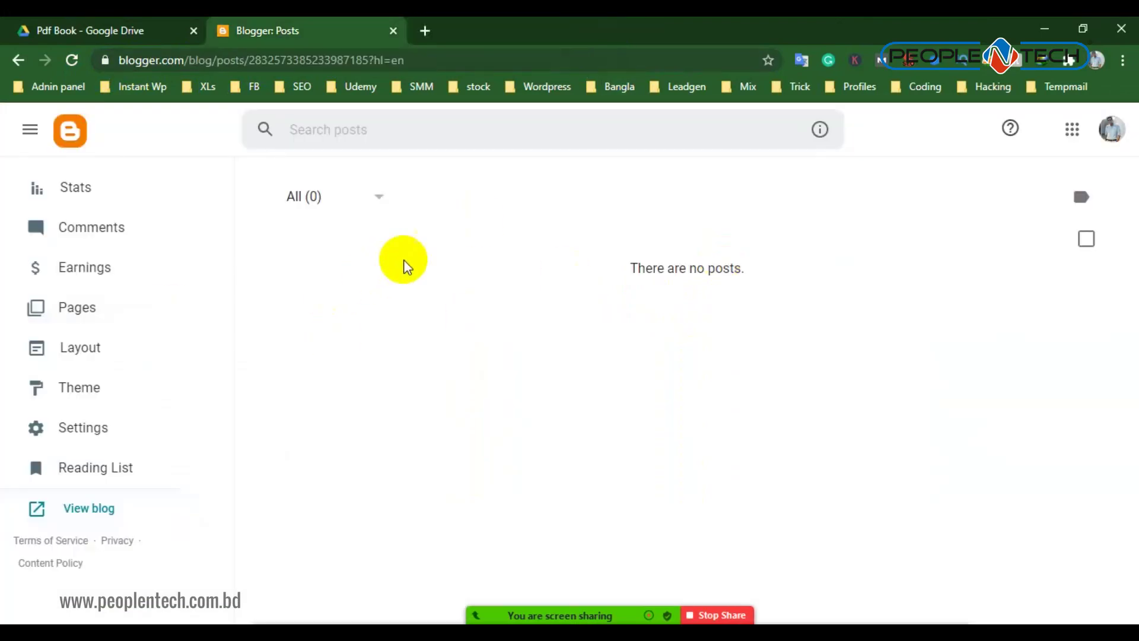
# Open the theme page of the Technology hub blog and browse the available themes
pyautogui.scroll(3, 95, 238)
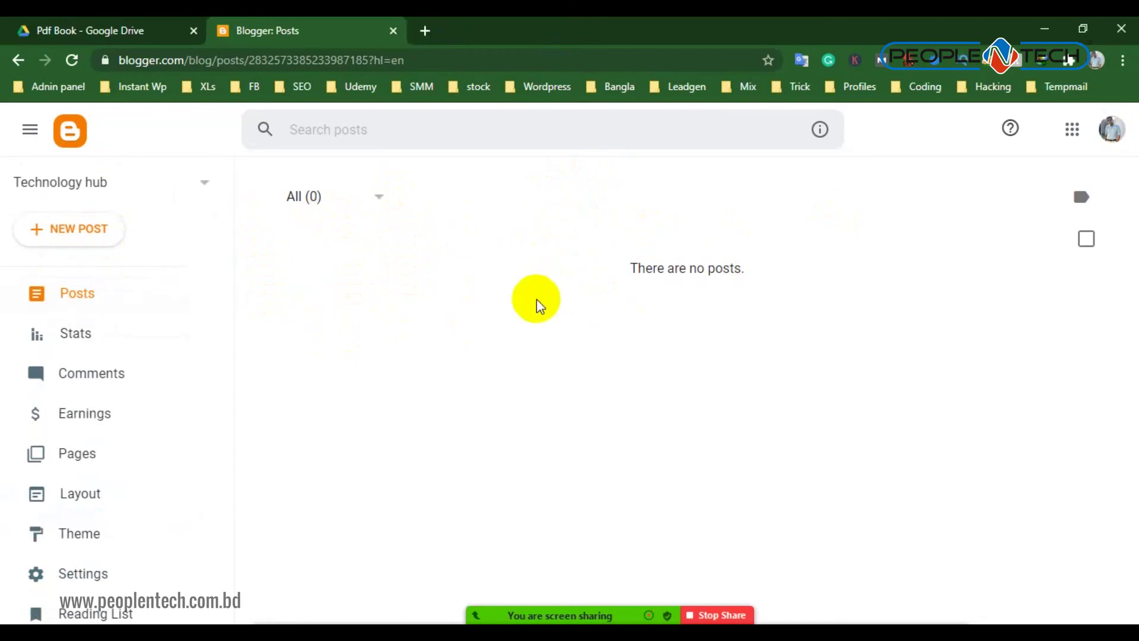
pyautogui.scroll(-3, 24, 487)
pyautogui.click(84, 394)
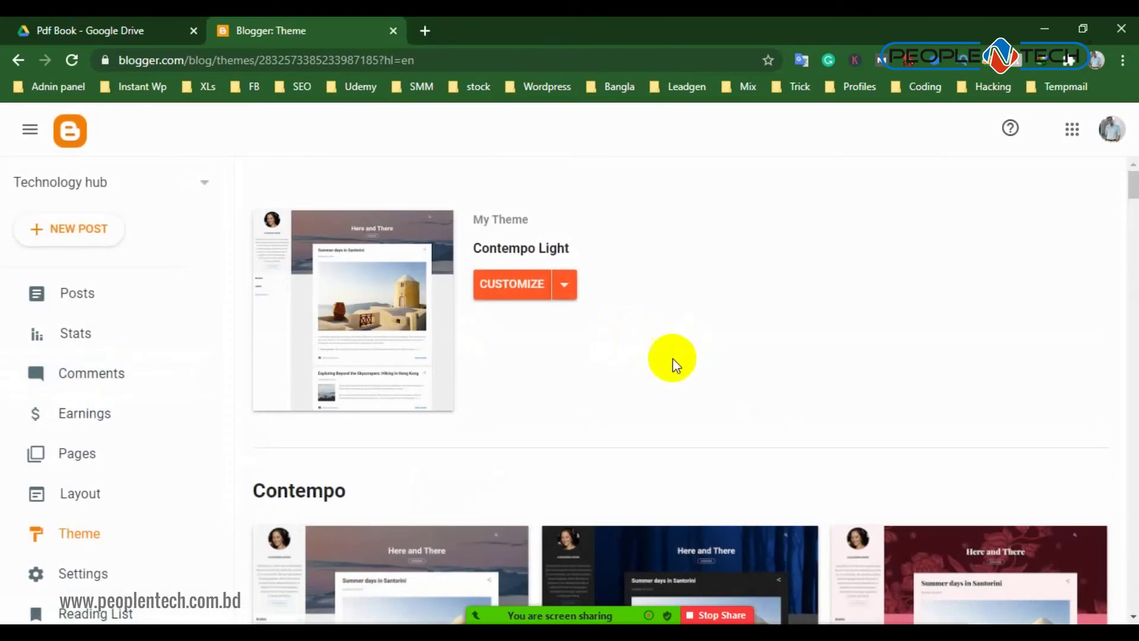
pyautogui.scroll(-12, 672, 361)
pyautogui.scroll(11, 797, 445)
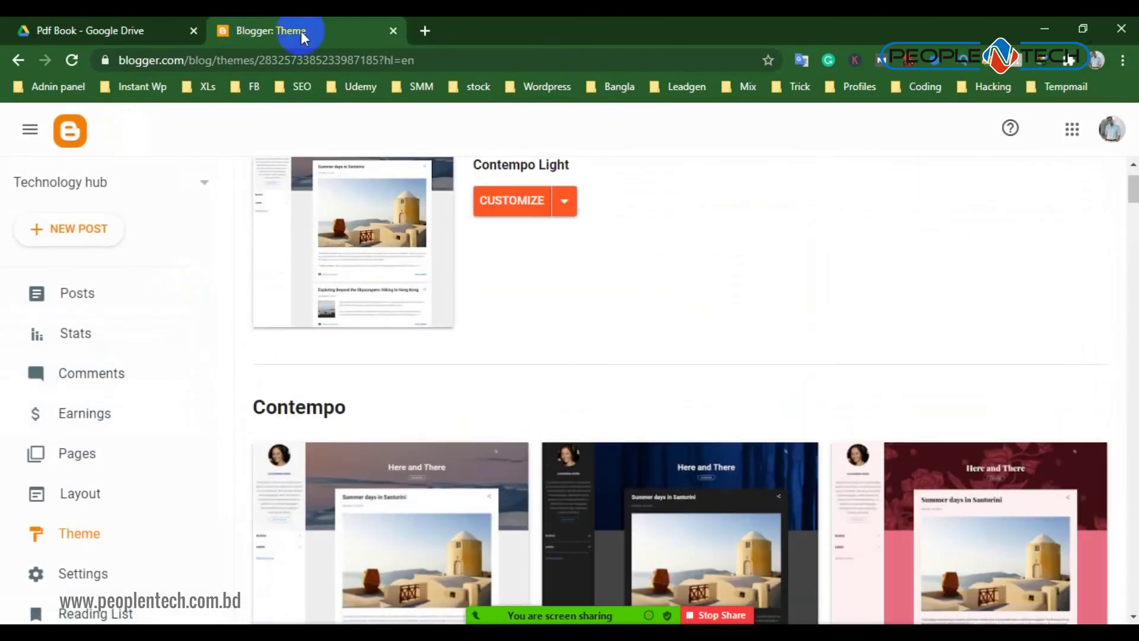
# Start restoring the Technology hub theme by uploading a theme file from the computer
pyautogui.scroll(2, 519, 175)
pyautogui.click(564, 283)
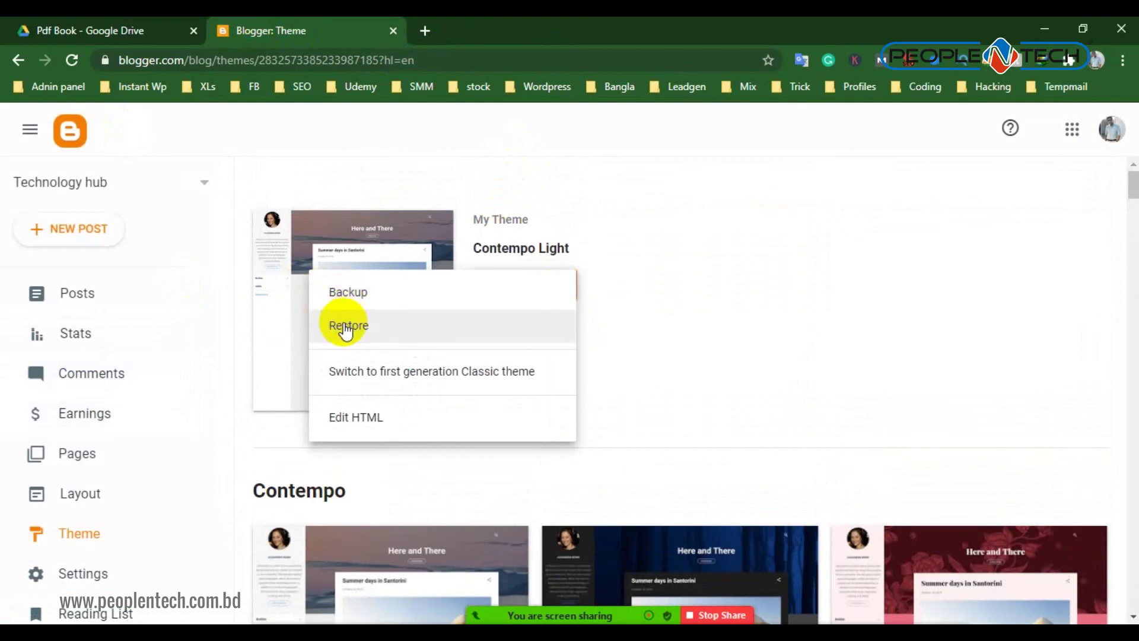
pyautogui.click(344, 334)
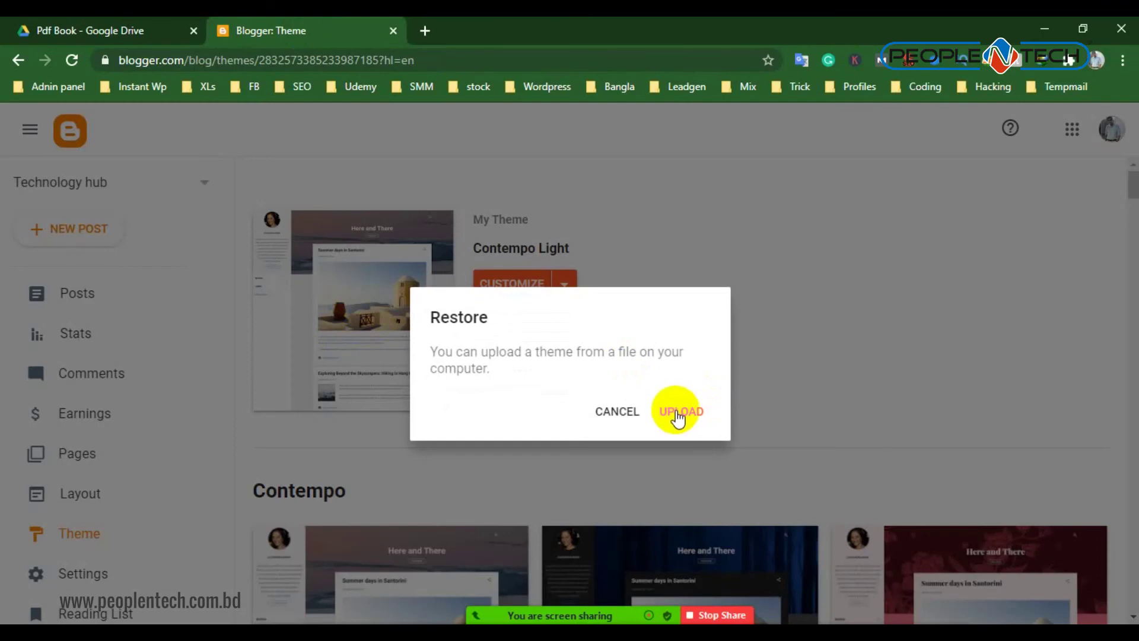
pyautogui.click(682, 412)
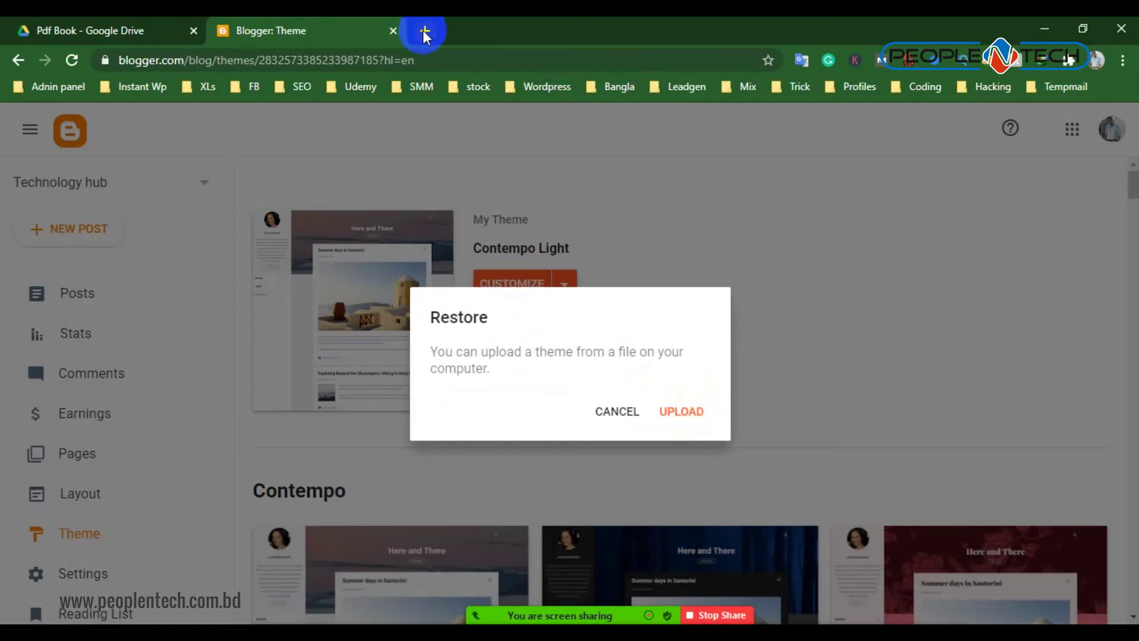
# Search Google for themes24x7 in a new browser tab and open the Themes24x7 website
pyautogui.click(424, 30)
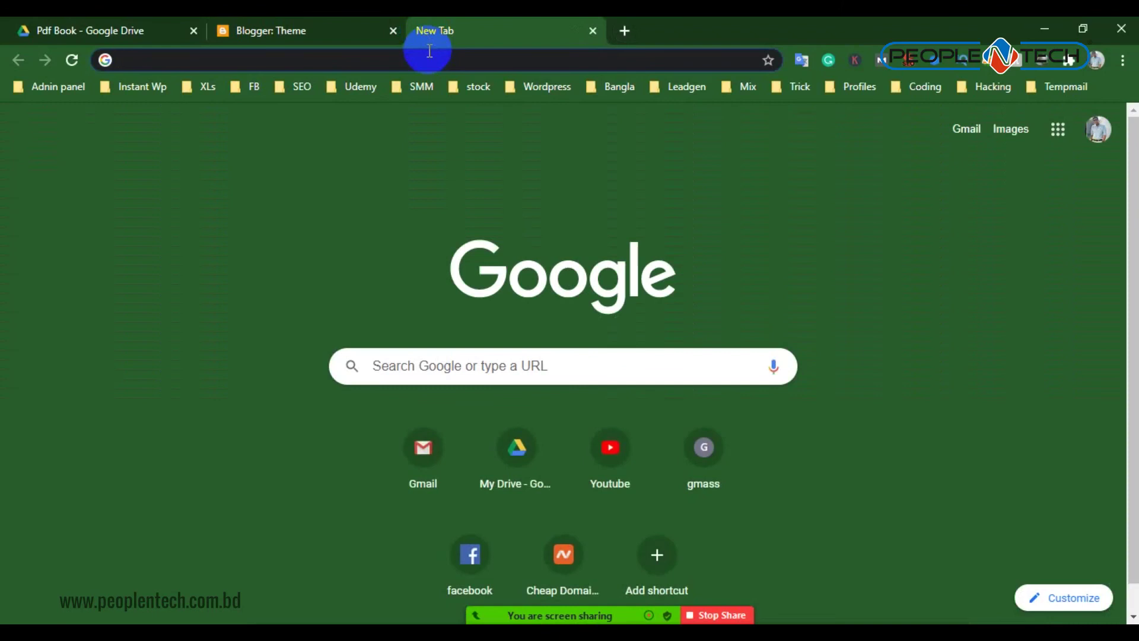
pyautogui.write('thmes')
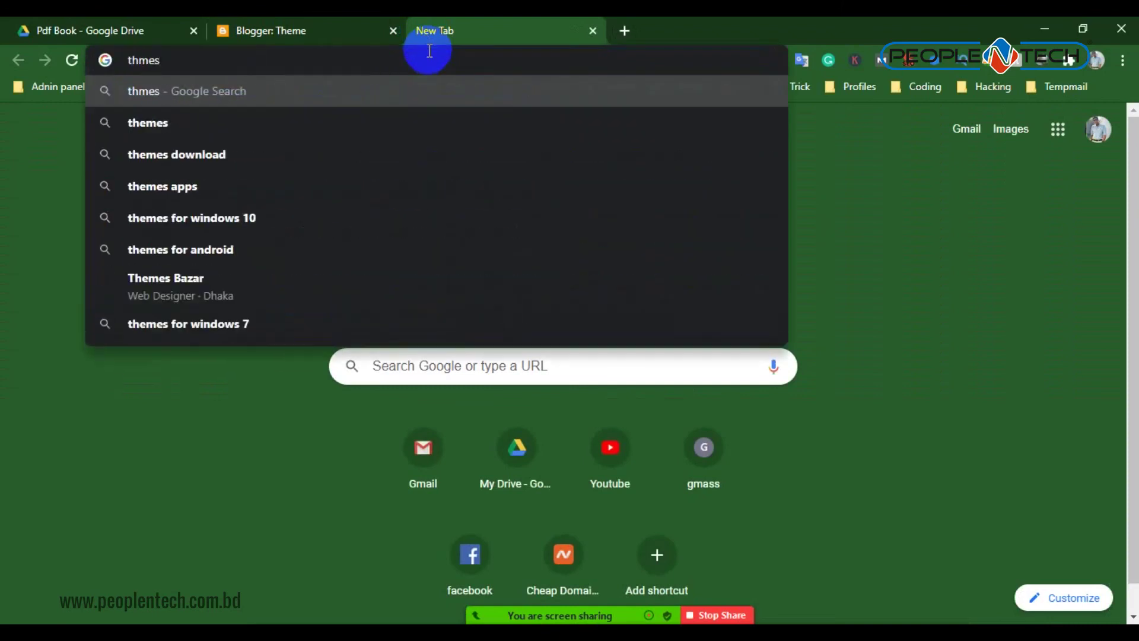
pyautogui.write('24x')
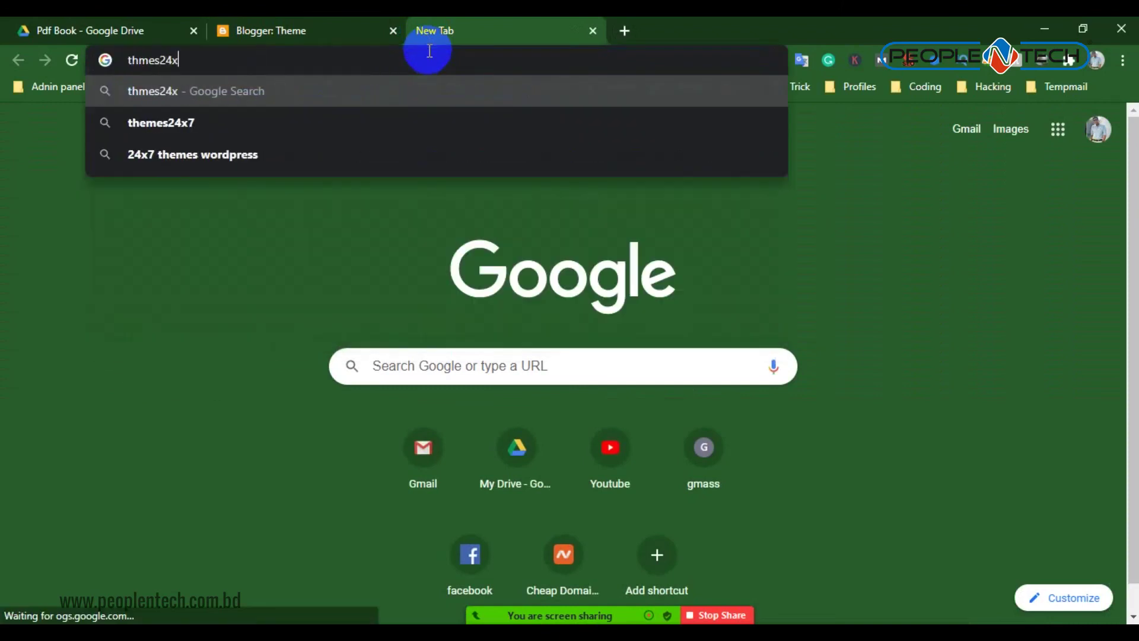
pyautogui.write('7')
pyautogui.press('Return')
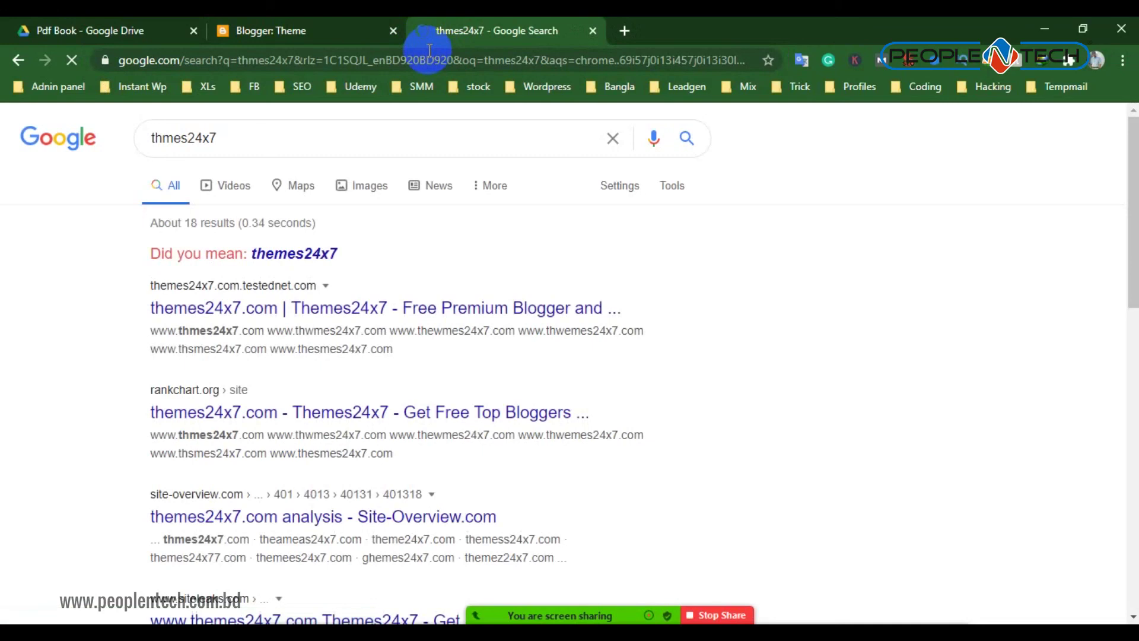
pyautogui.click(295, 259)
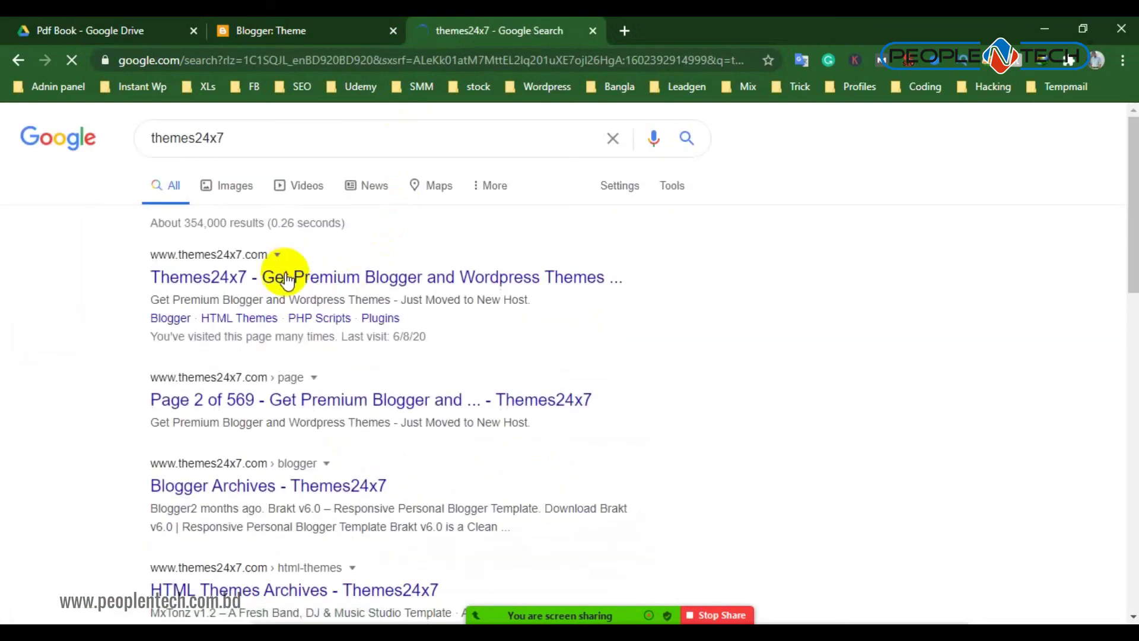
pyautogui.click(283, 278)
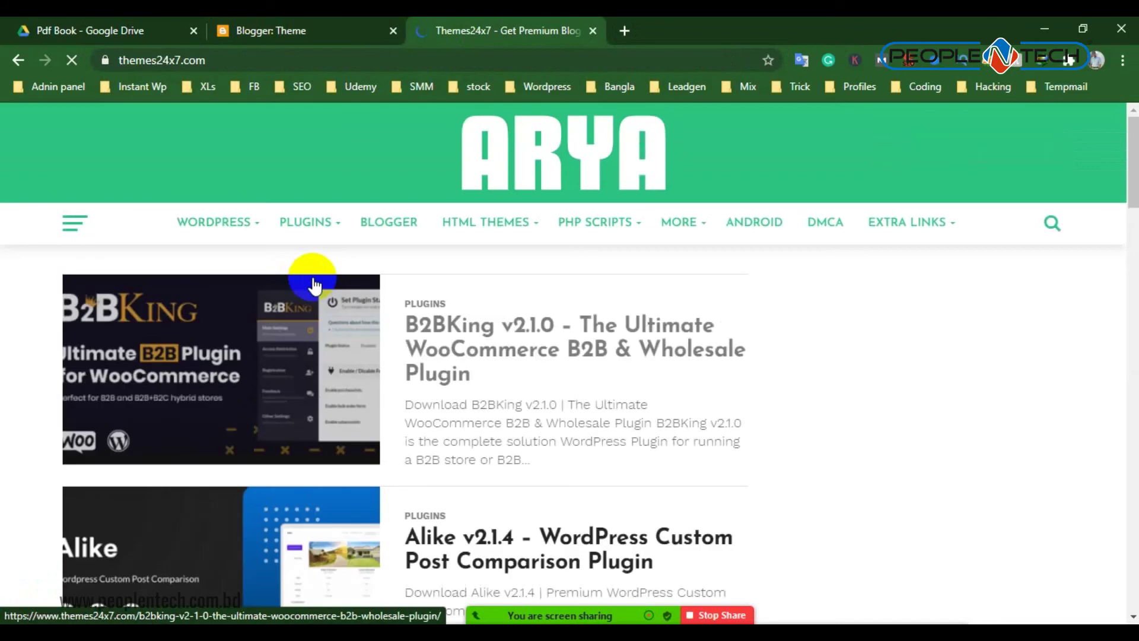
# Browse the Blogger templates offered on the Themes24x7 website
pyautogui.click(386, 224)
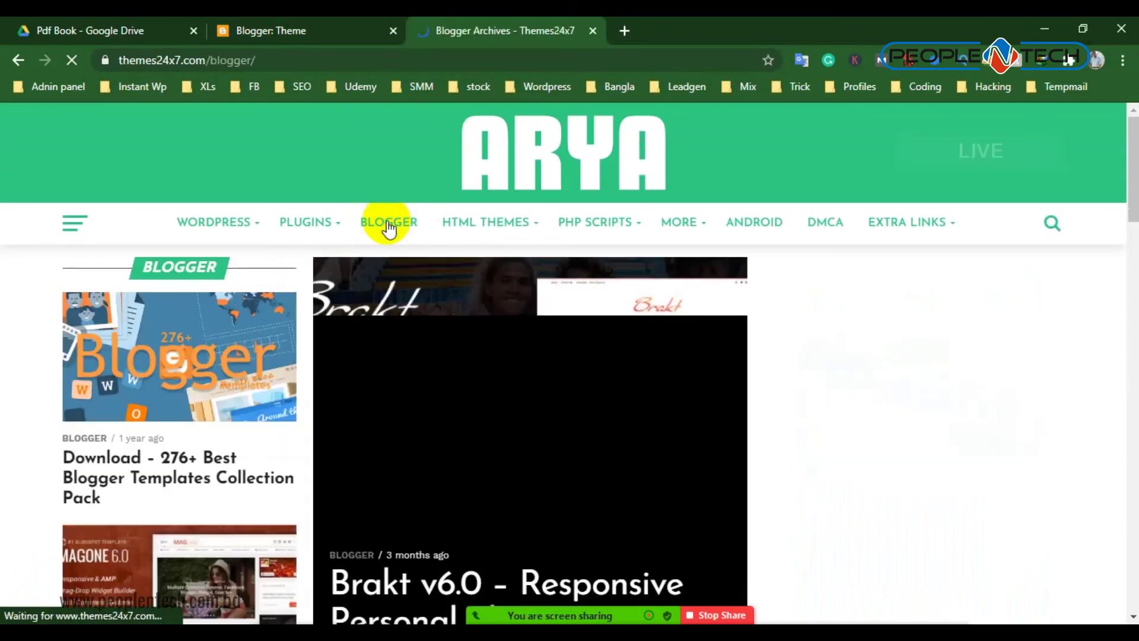
pyautogui.scroll(-7, 381, 221)
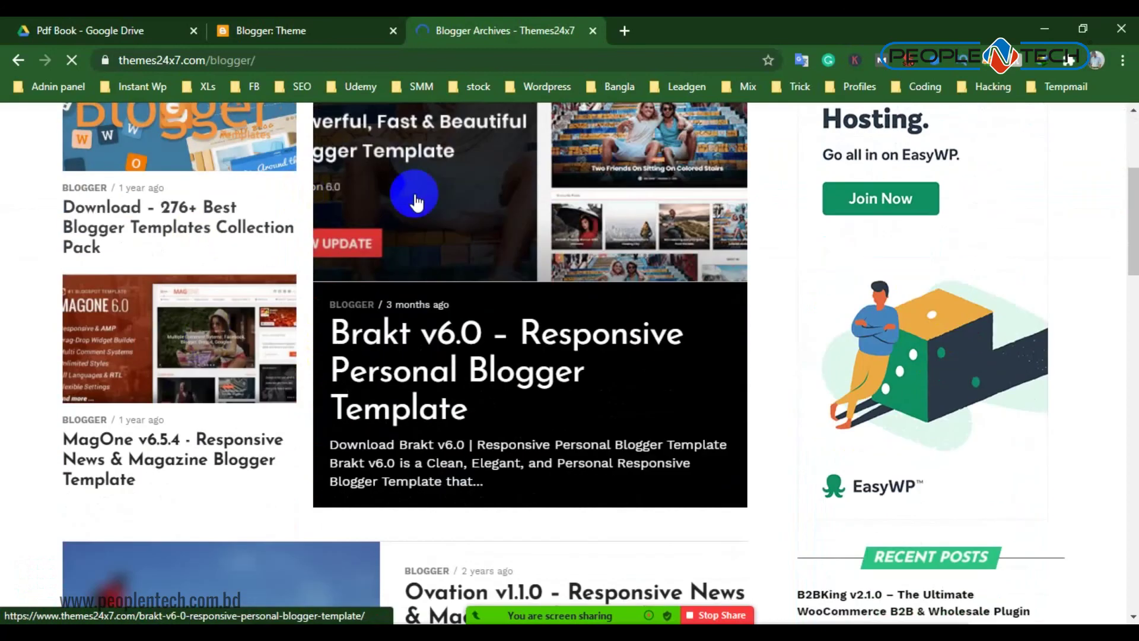
pyautogui.scroll(-9, 429, 392)
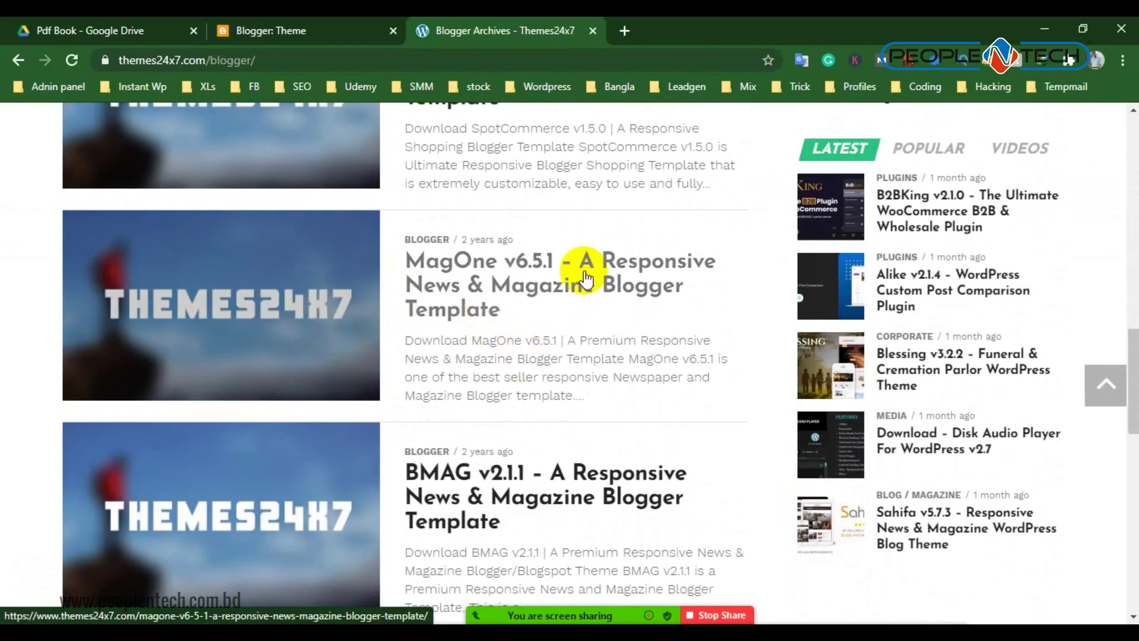
# Return to the Technology hub theme page and cancel the theme restore
pyautogui.click(368, 31)
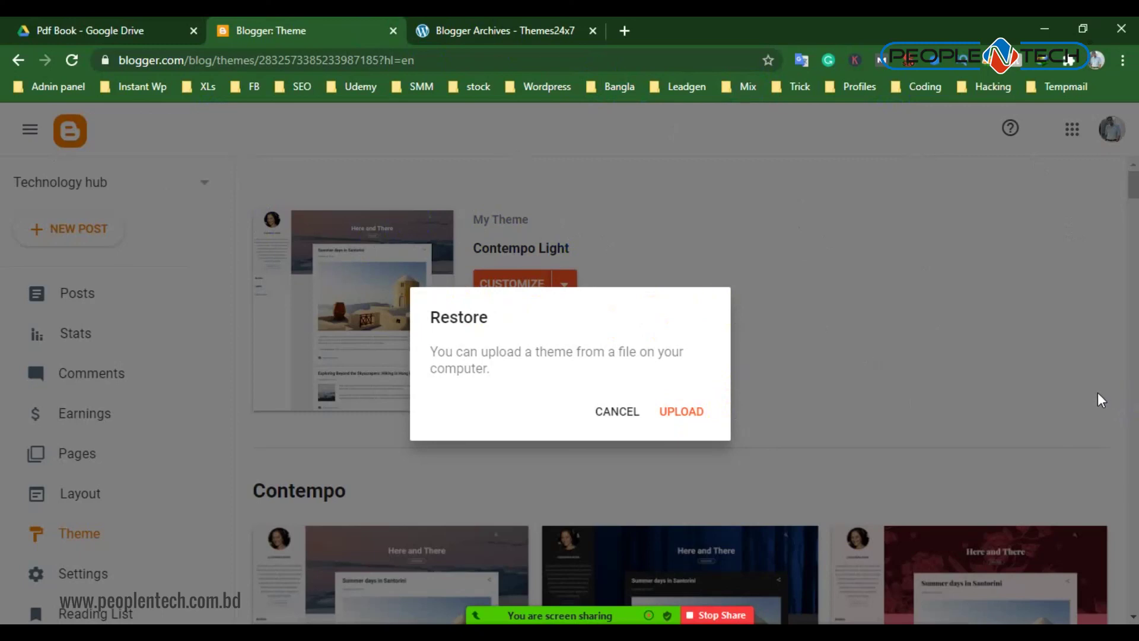
pyautogui.click(627, 411)
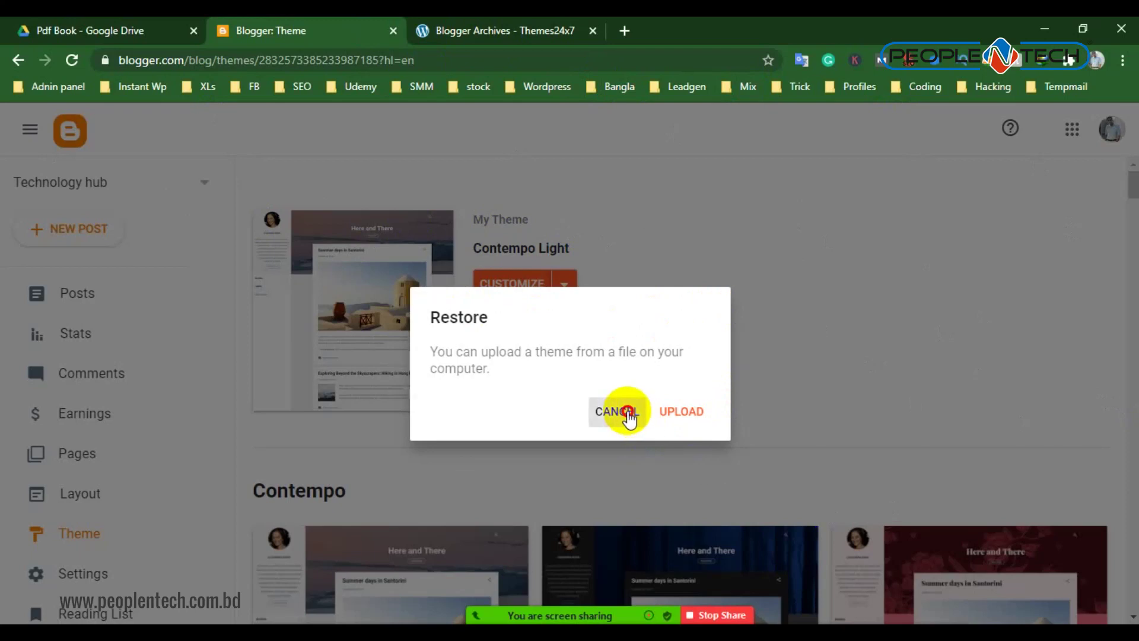